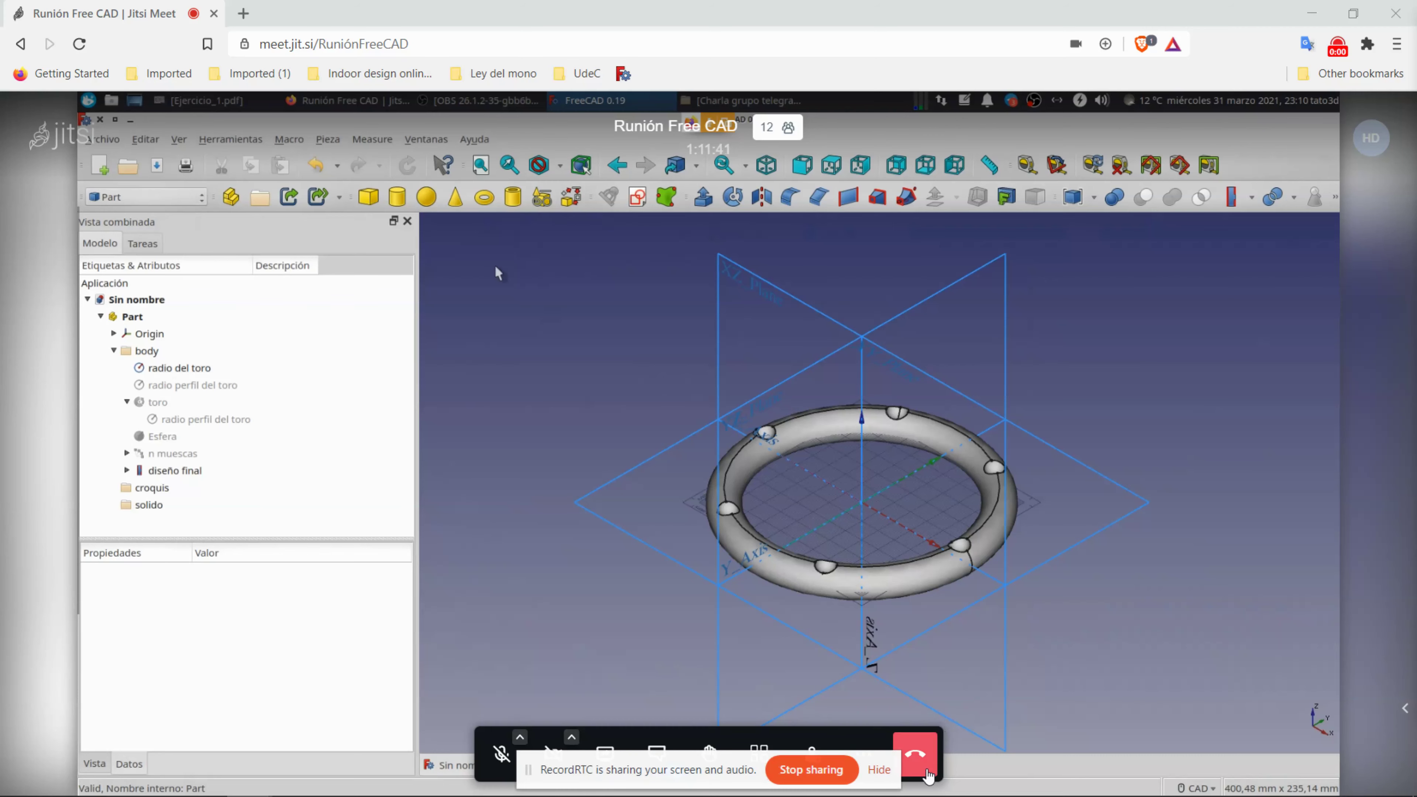
Step: Glance at the Ejercicio_1 drawing, close it, and bring the exercise files folder forward
click(876, 770)
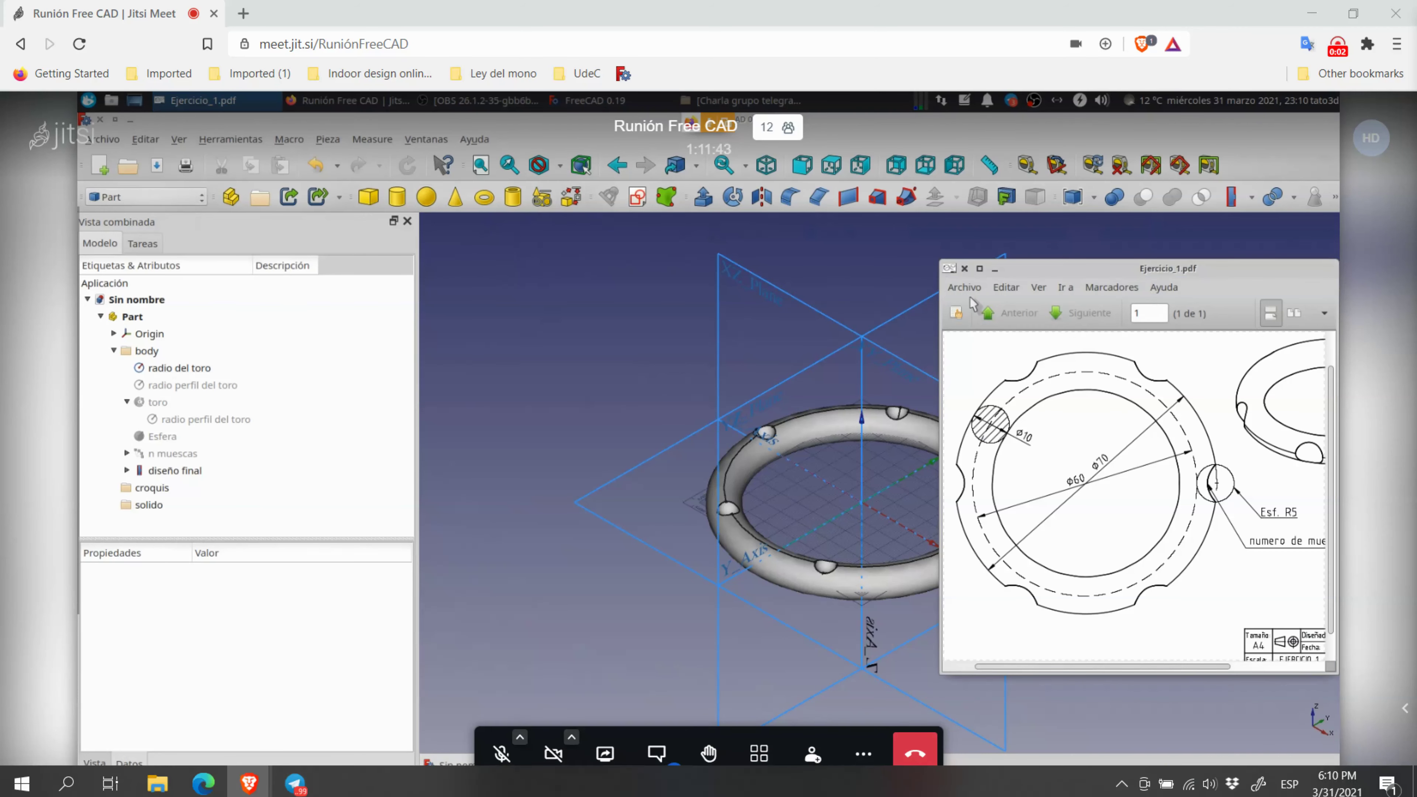
click(964, 269)
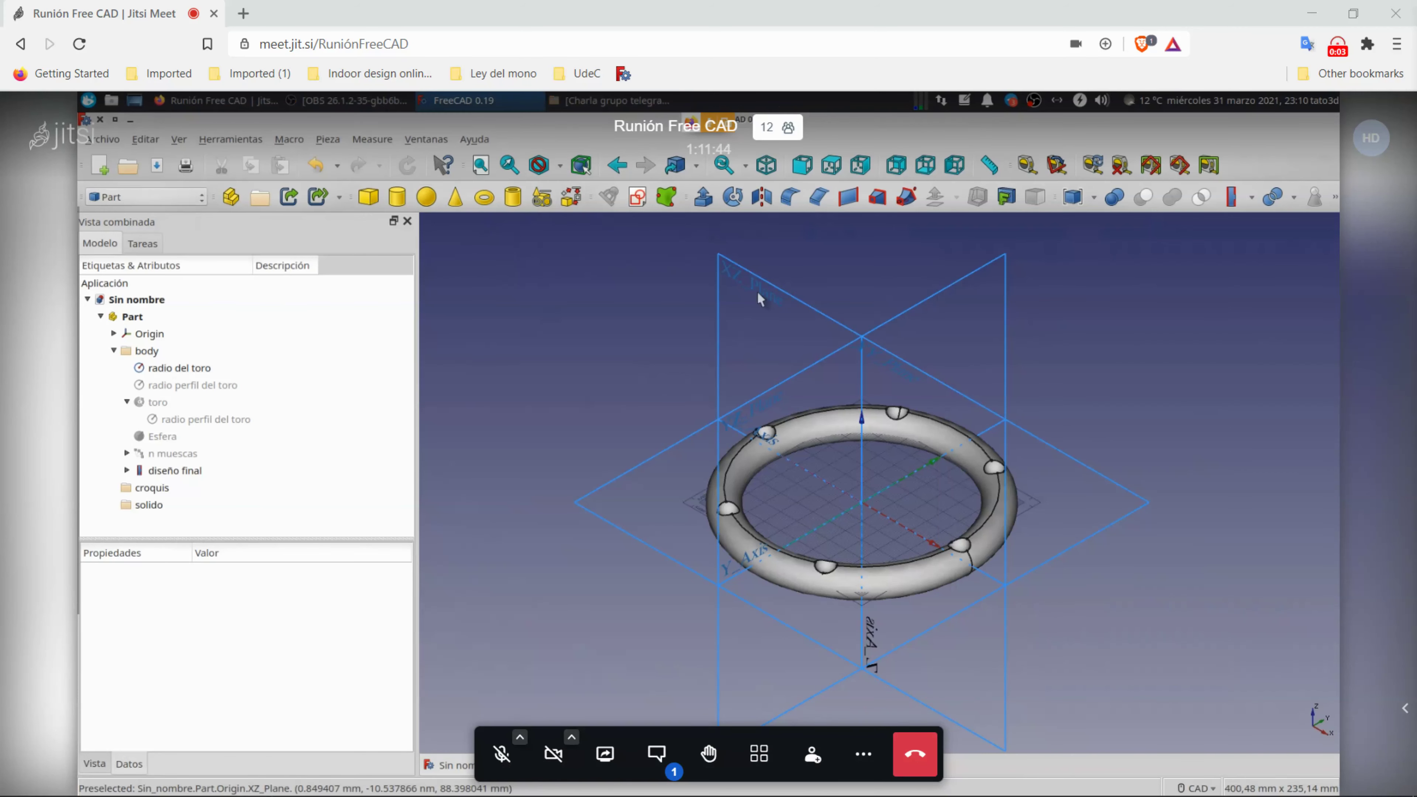
click(639, 105)
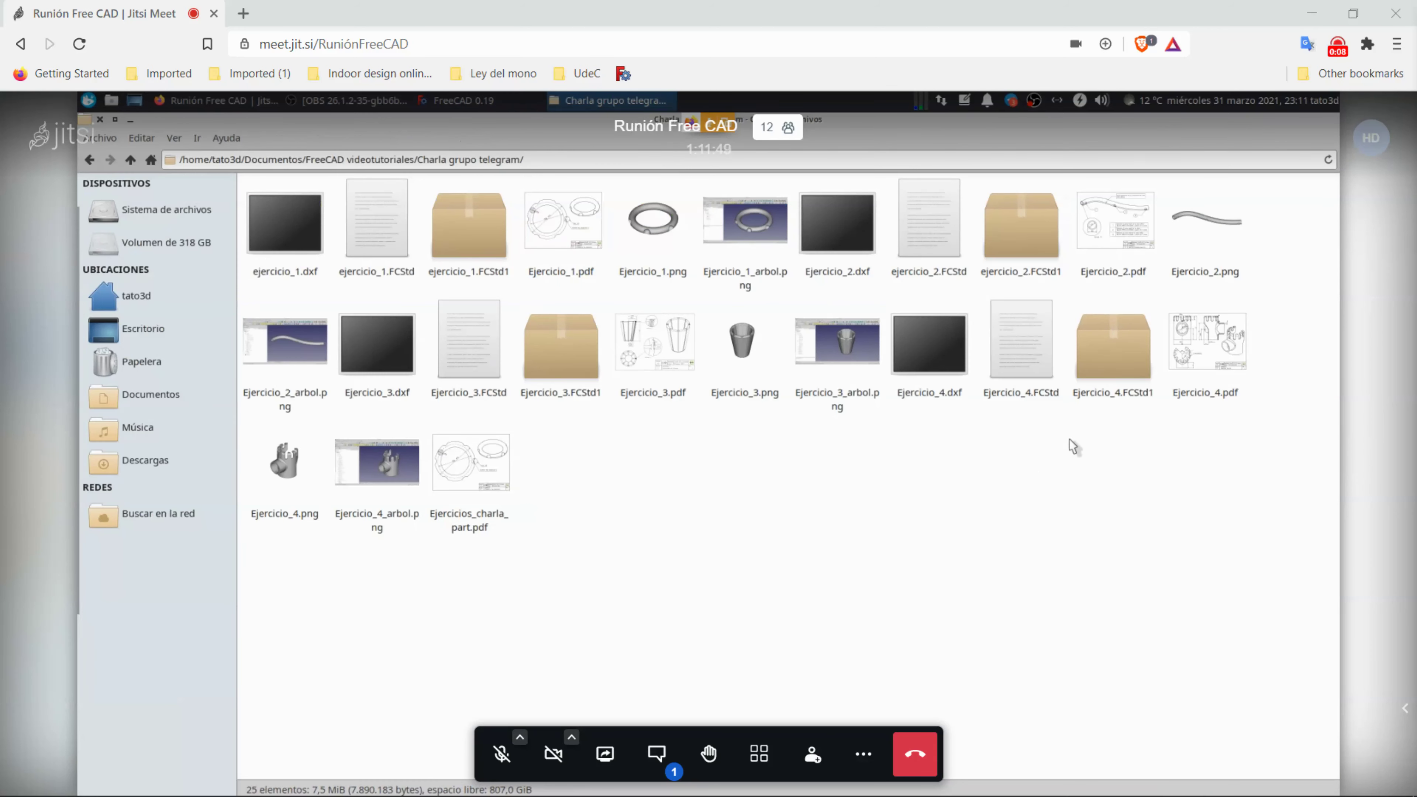
Step: Open Ejercicio_2.pdf and show the curved-tube drawing maximized and full-screen
double_click(1116, 223)
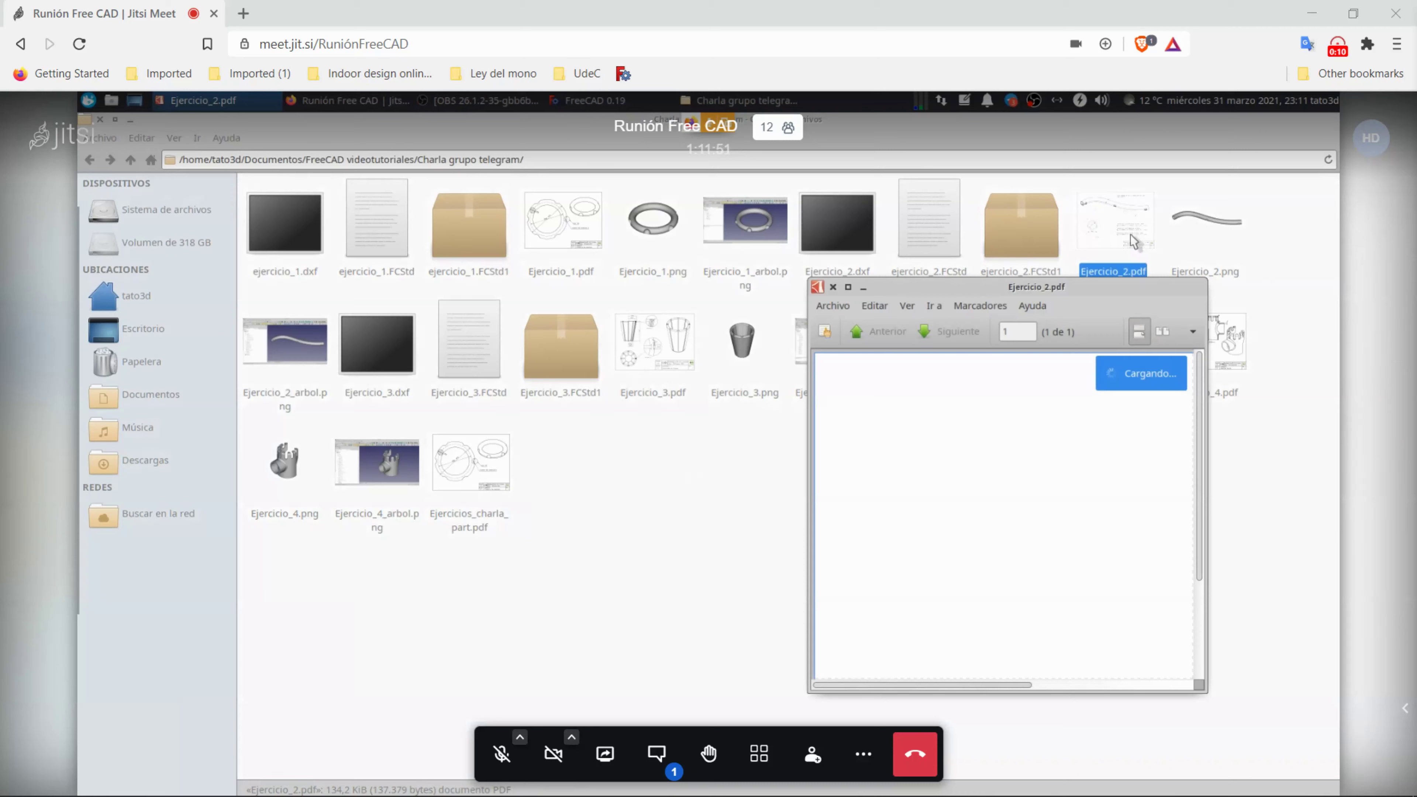
double_click(858, 287)
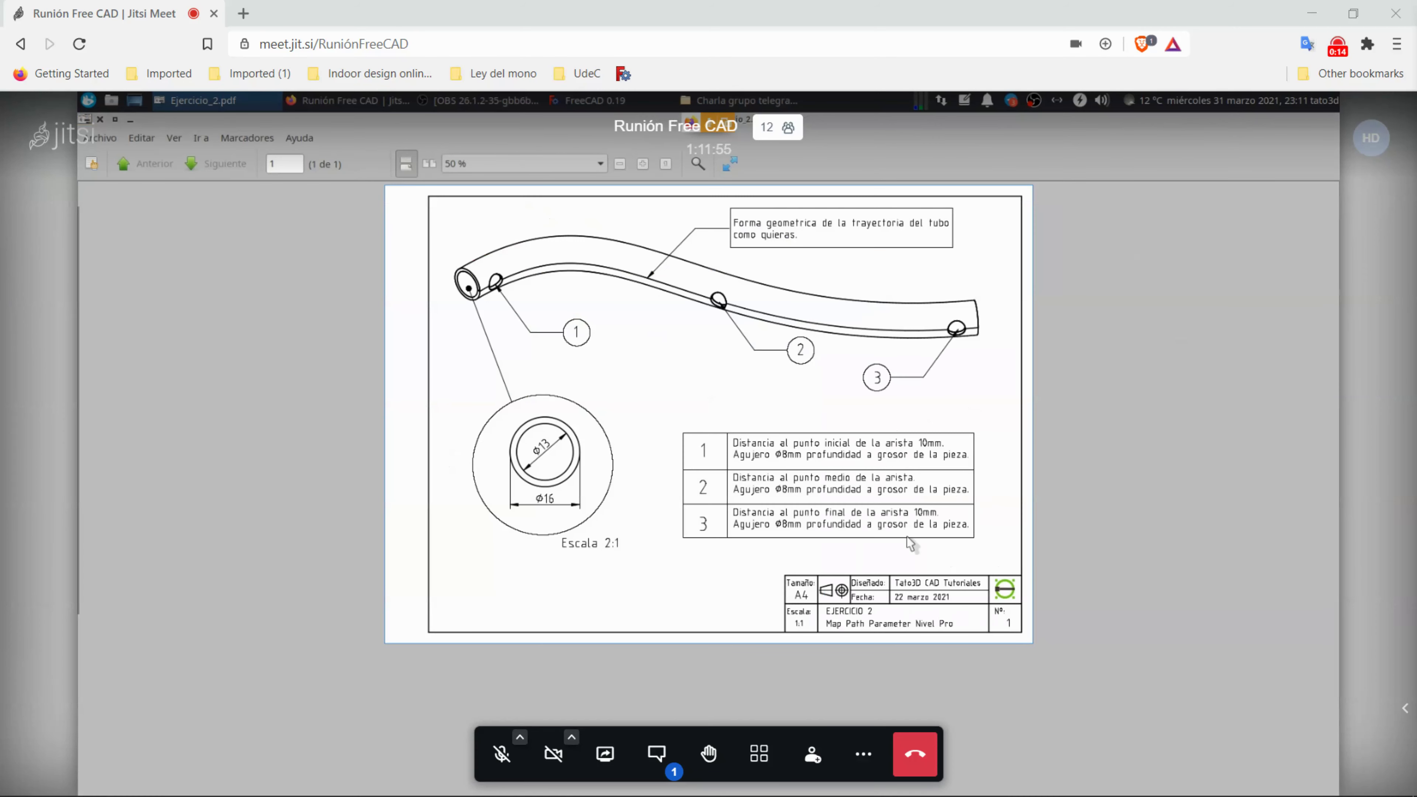
key(F5)
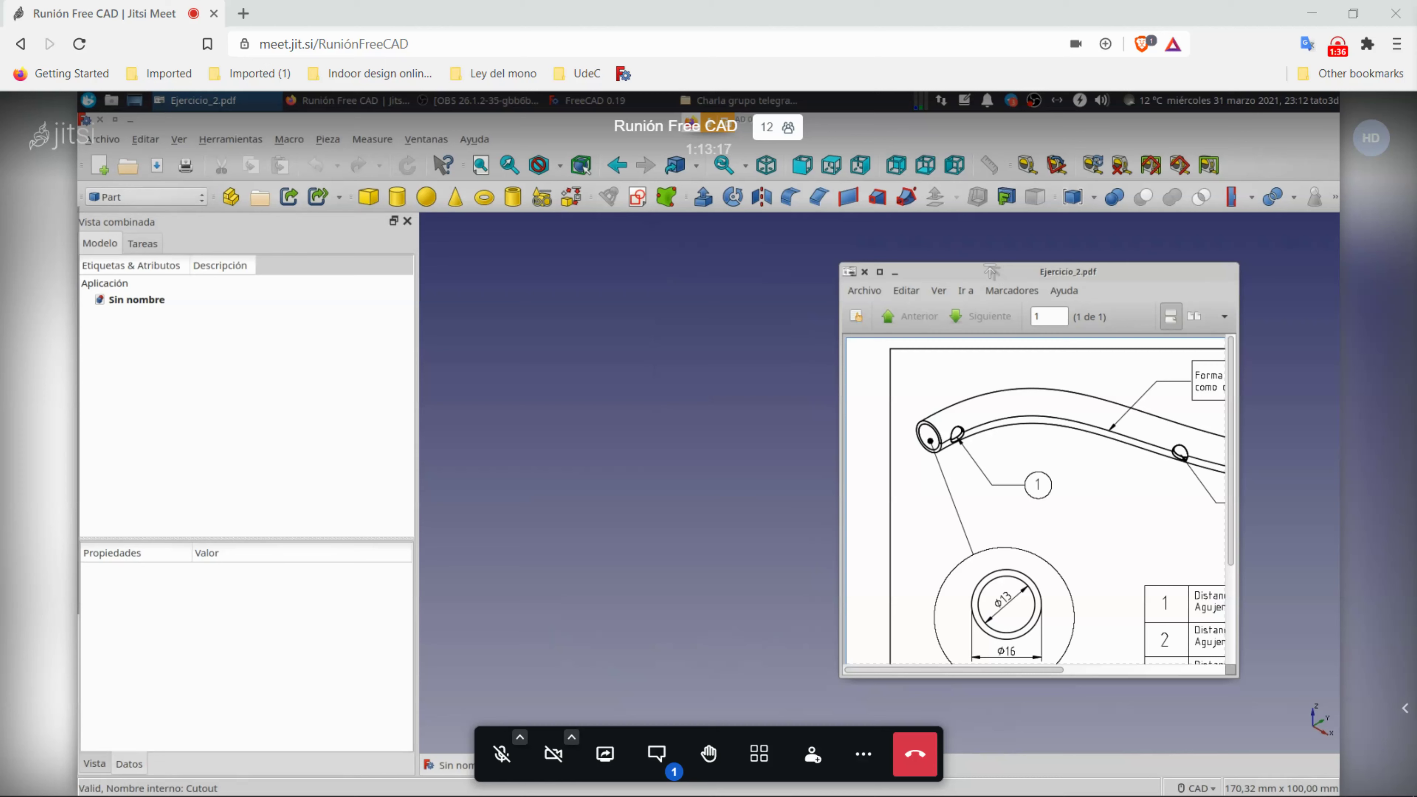
Step: Move the Ejercicio_2 drawing window further right beside FreeCAD
drag(988, 269, 1025, 265)
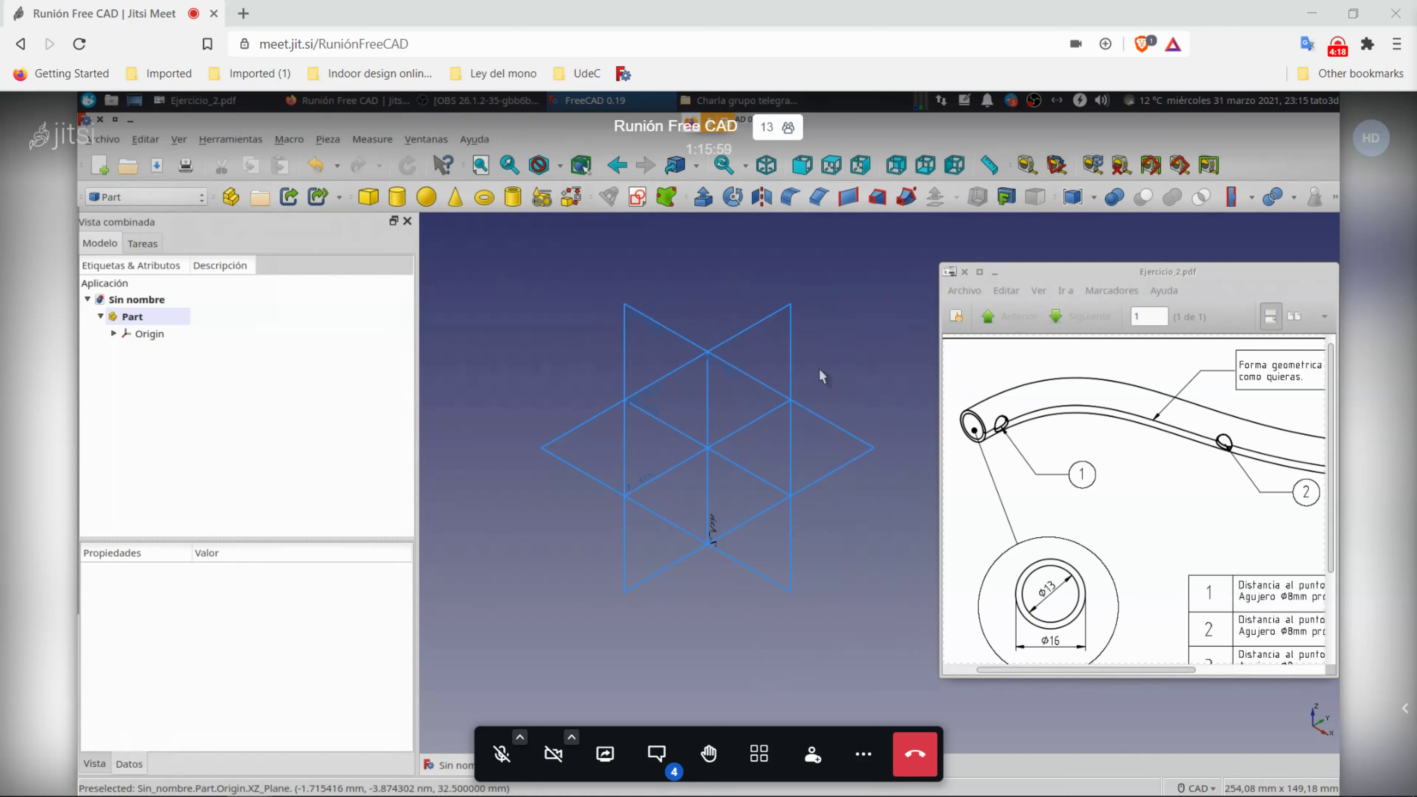
Step: Start a new sketch placed on the XY plane
click(819, 420)
click(831, 395)
click(638, 199)
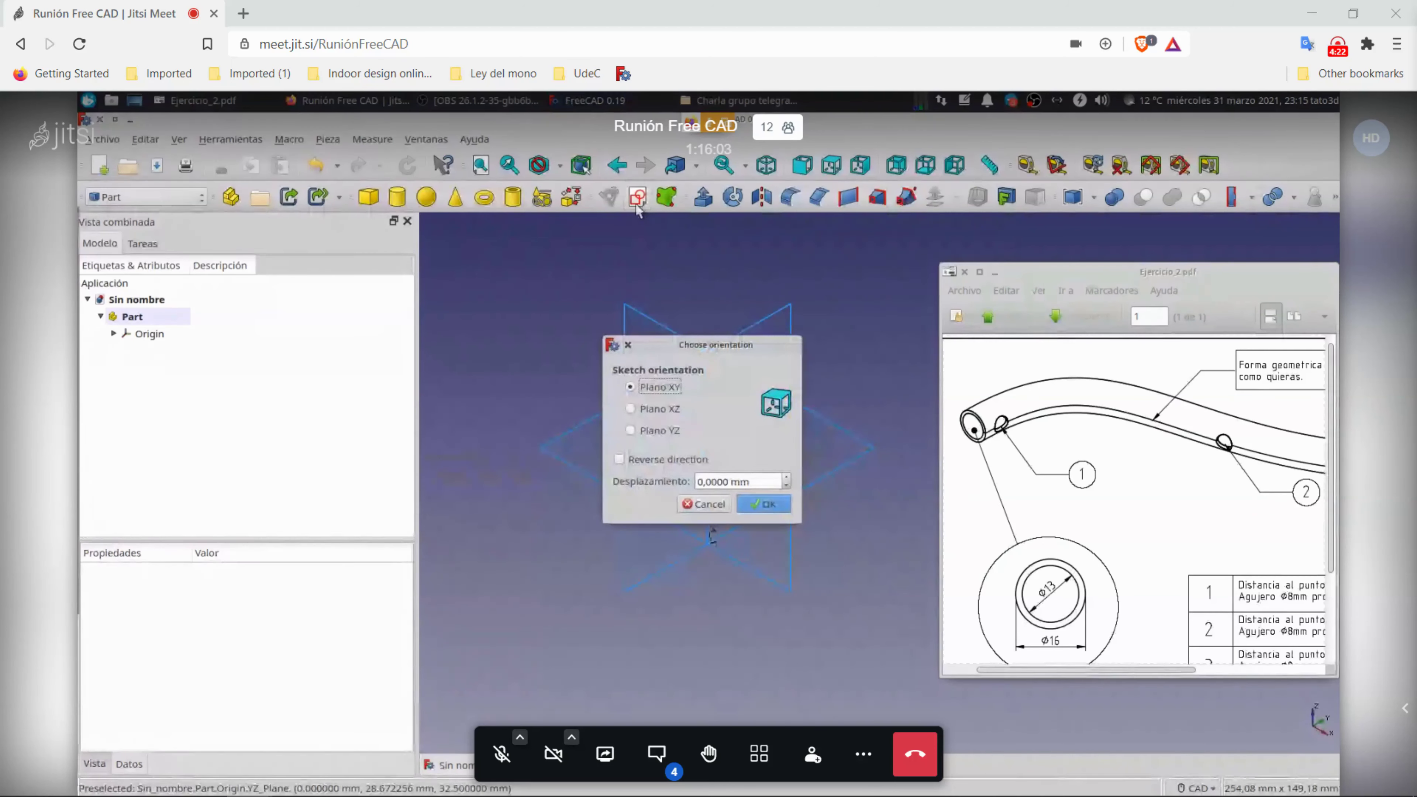
click(765, 505)
middle_drag(746, 507, 618, 355)
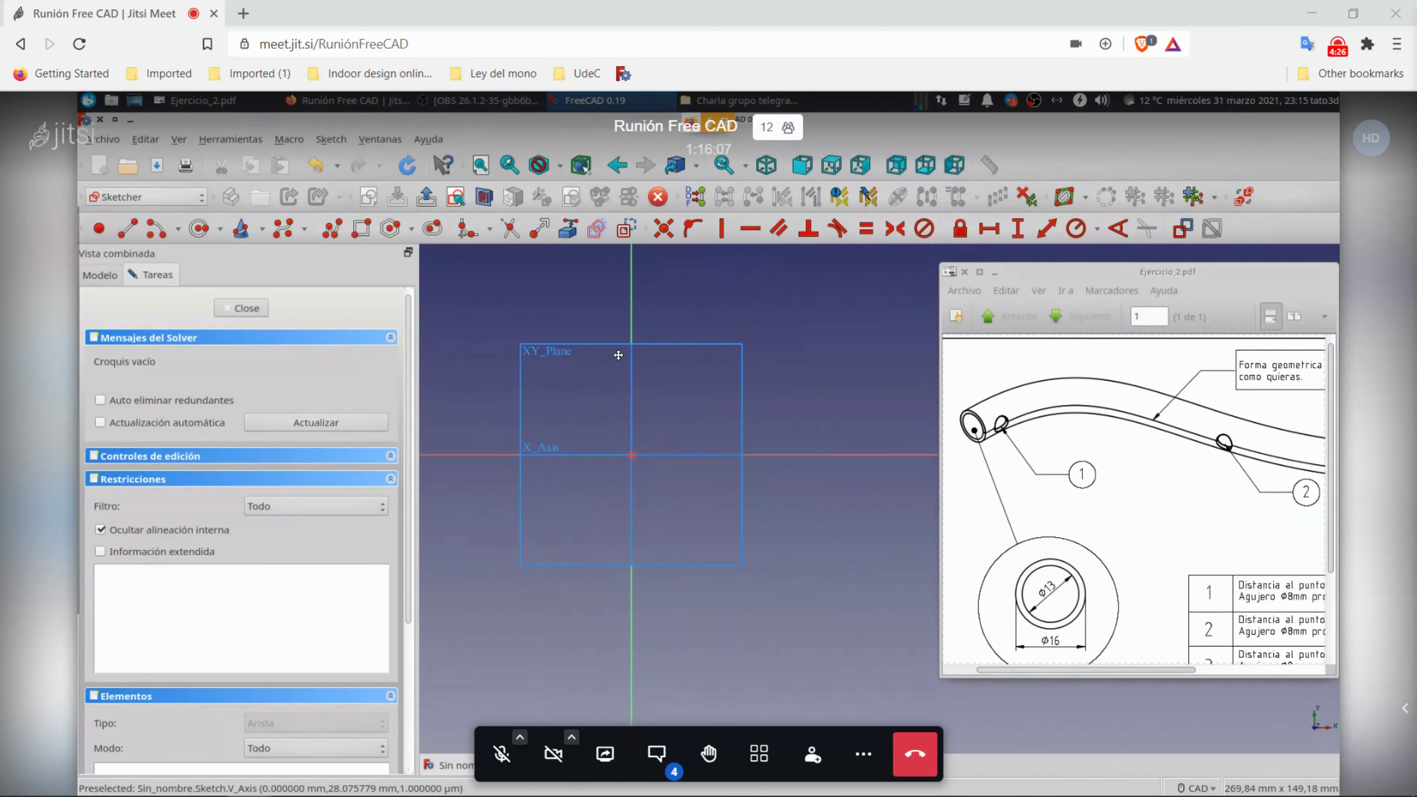
Step: Draw an S-shaped B-spline curve through its control points and close the sketch
click(199, 229)
click(580, 517)
click(597, 487)
click(677, 373)
click(837, 546)
click(898, 390)
right_click(857, 357)
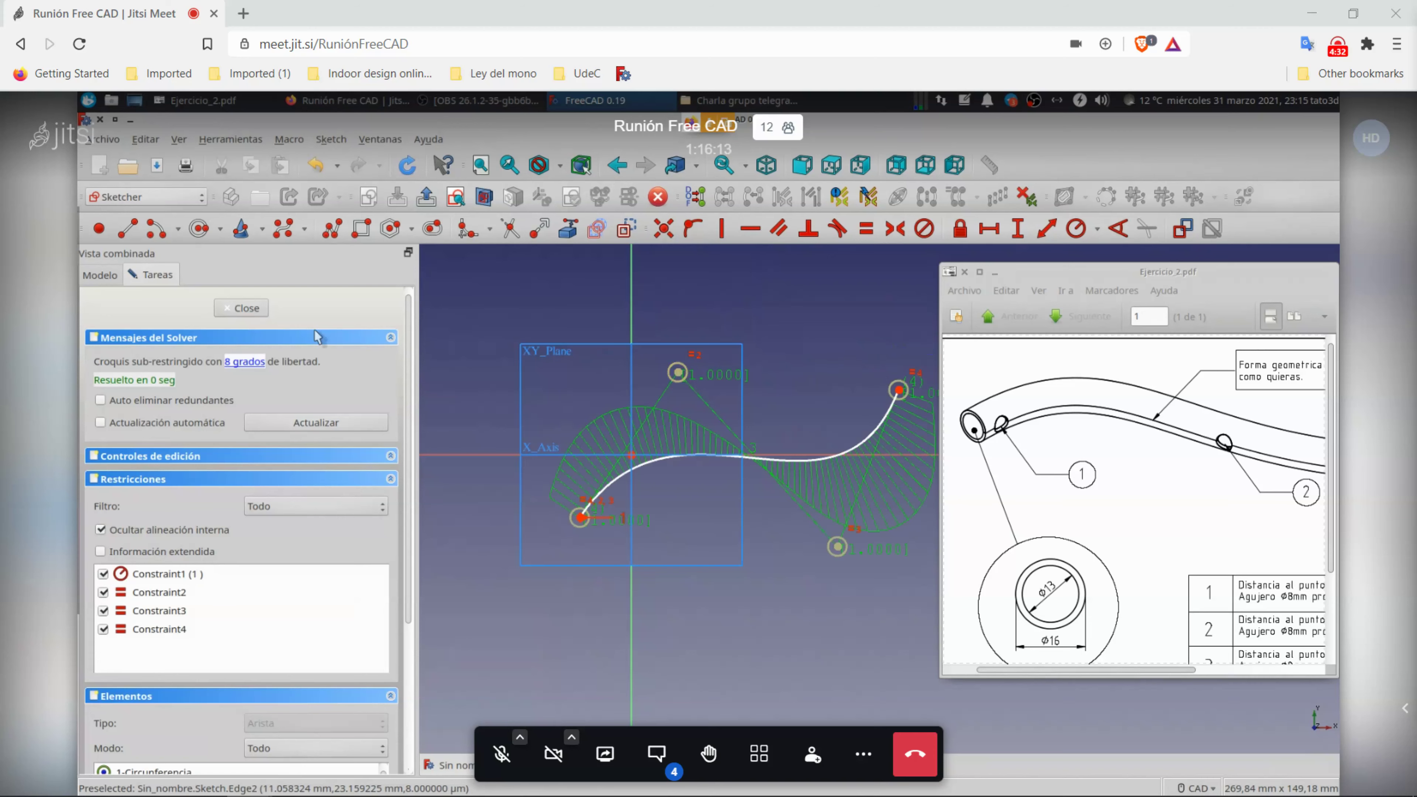
click(261, 308)
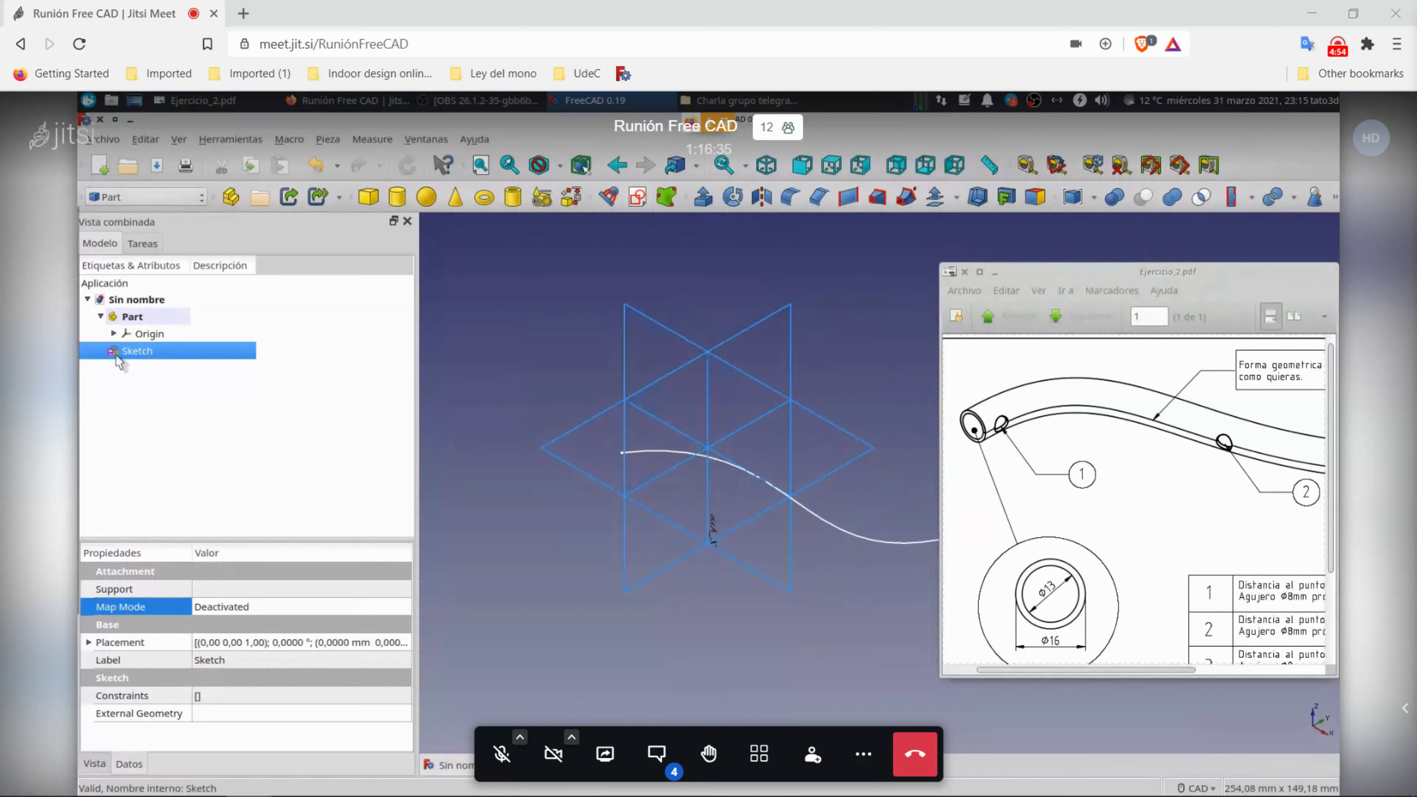
Step: Check the sketch's Support and Map Mode properties, then briefly reopen the sketch
click(255, 591)
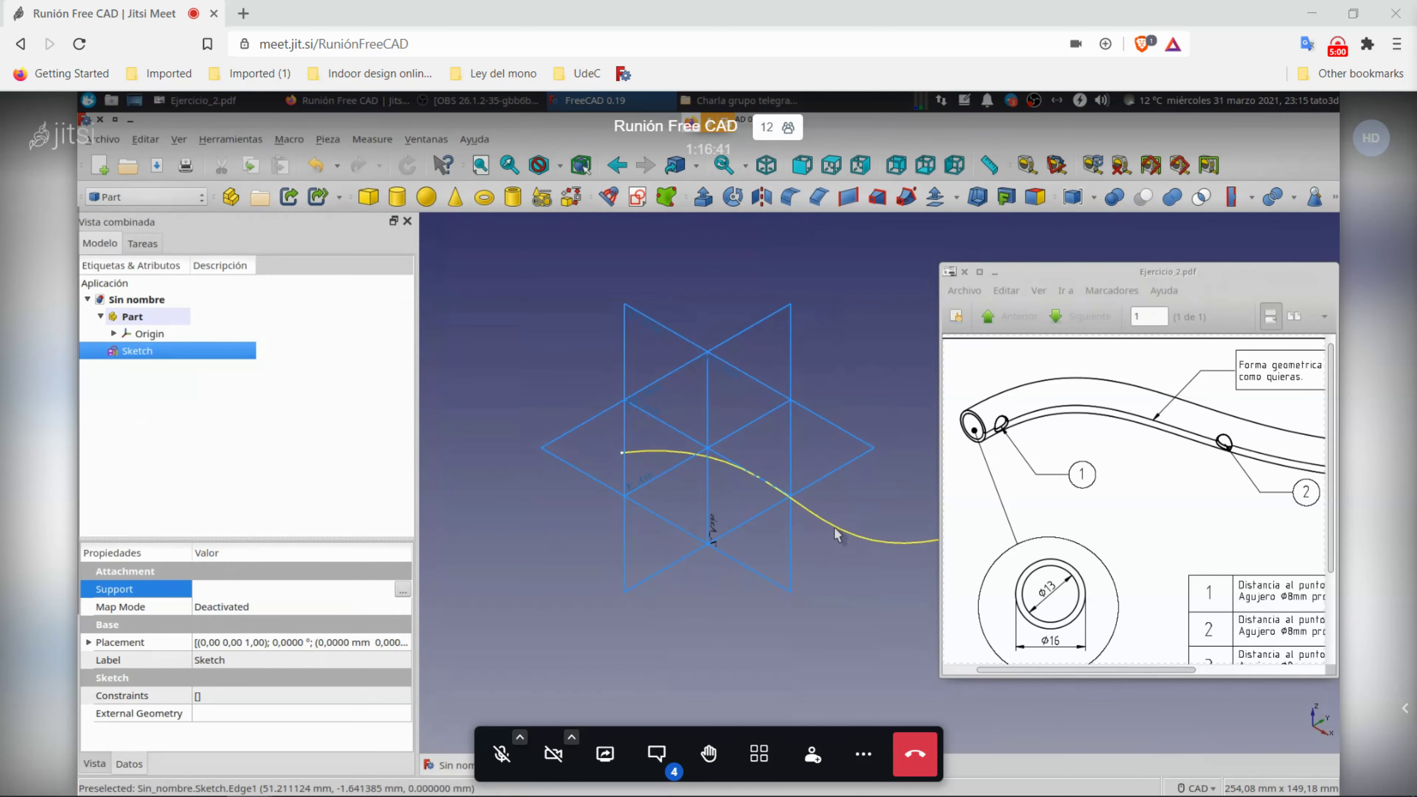
middle_drag(837, 535, 790, 499)
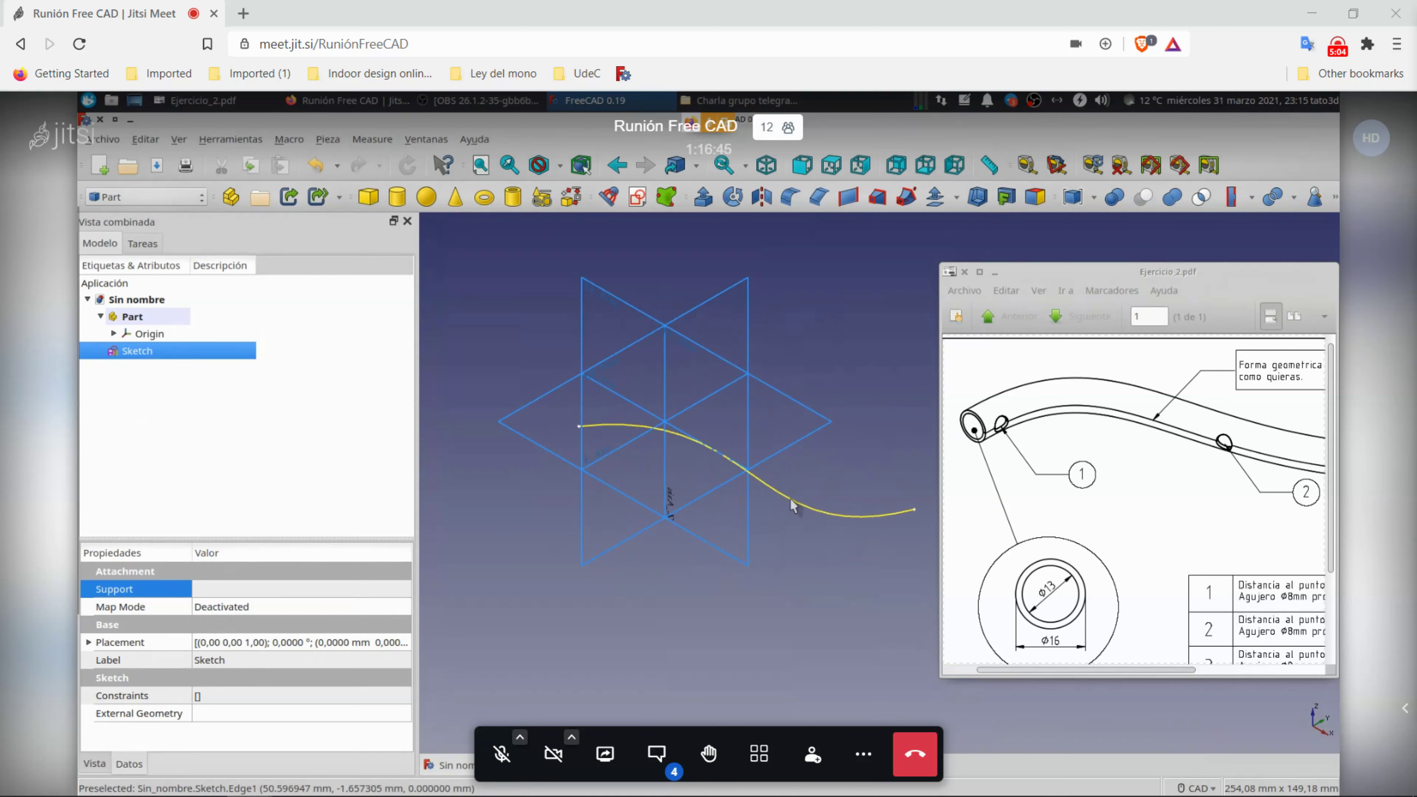
click(247, 612)
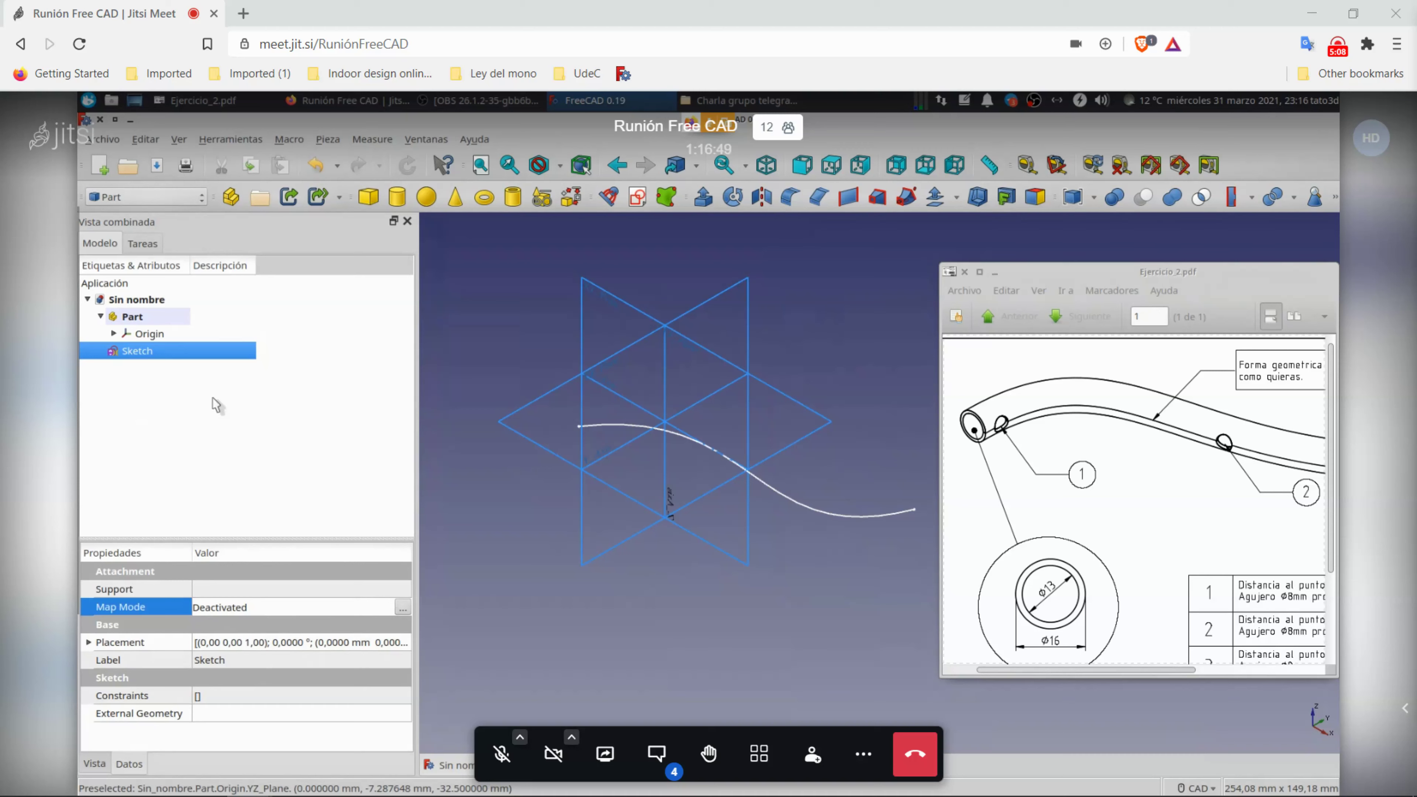
double_click(202, 353)
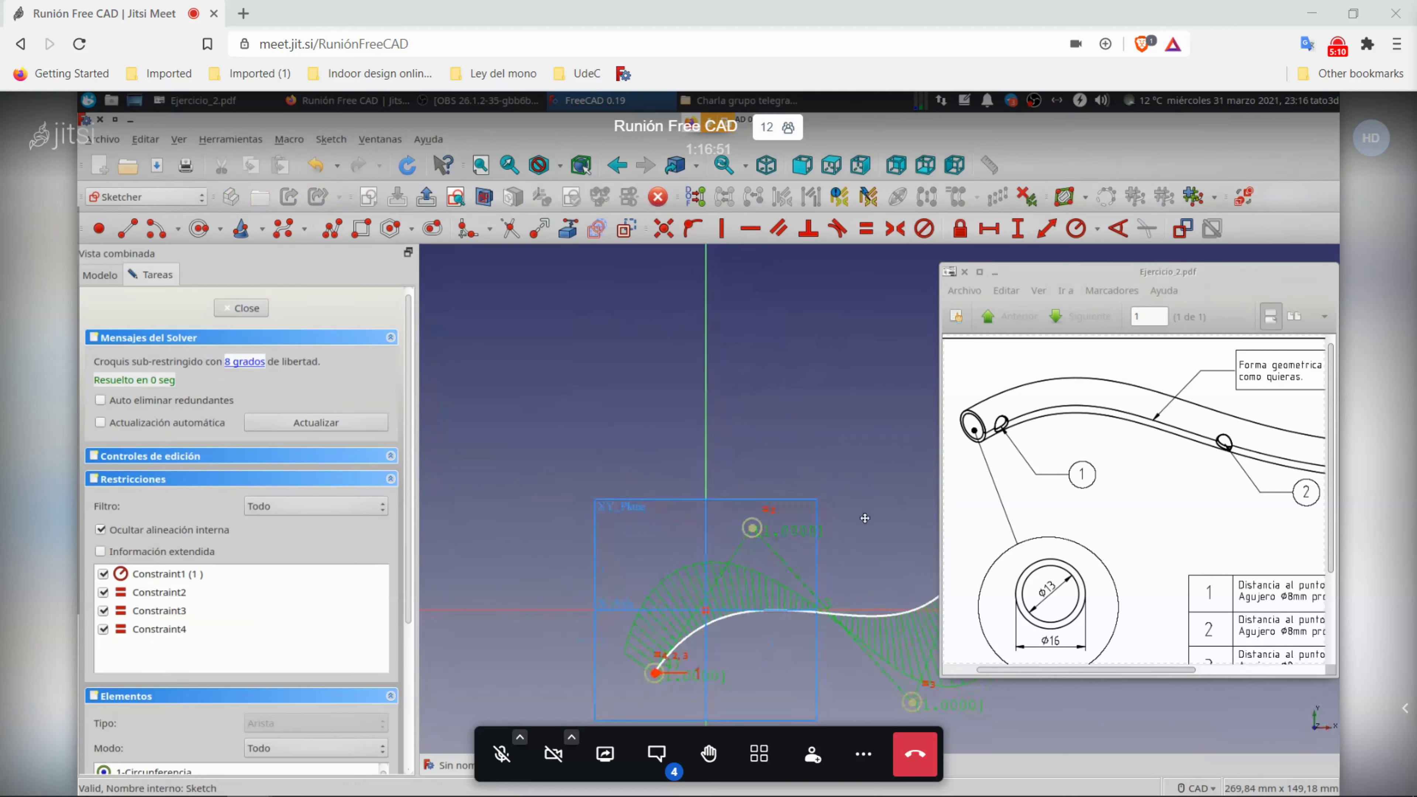
click(266, 312)
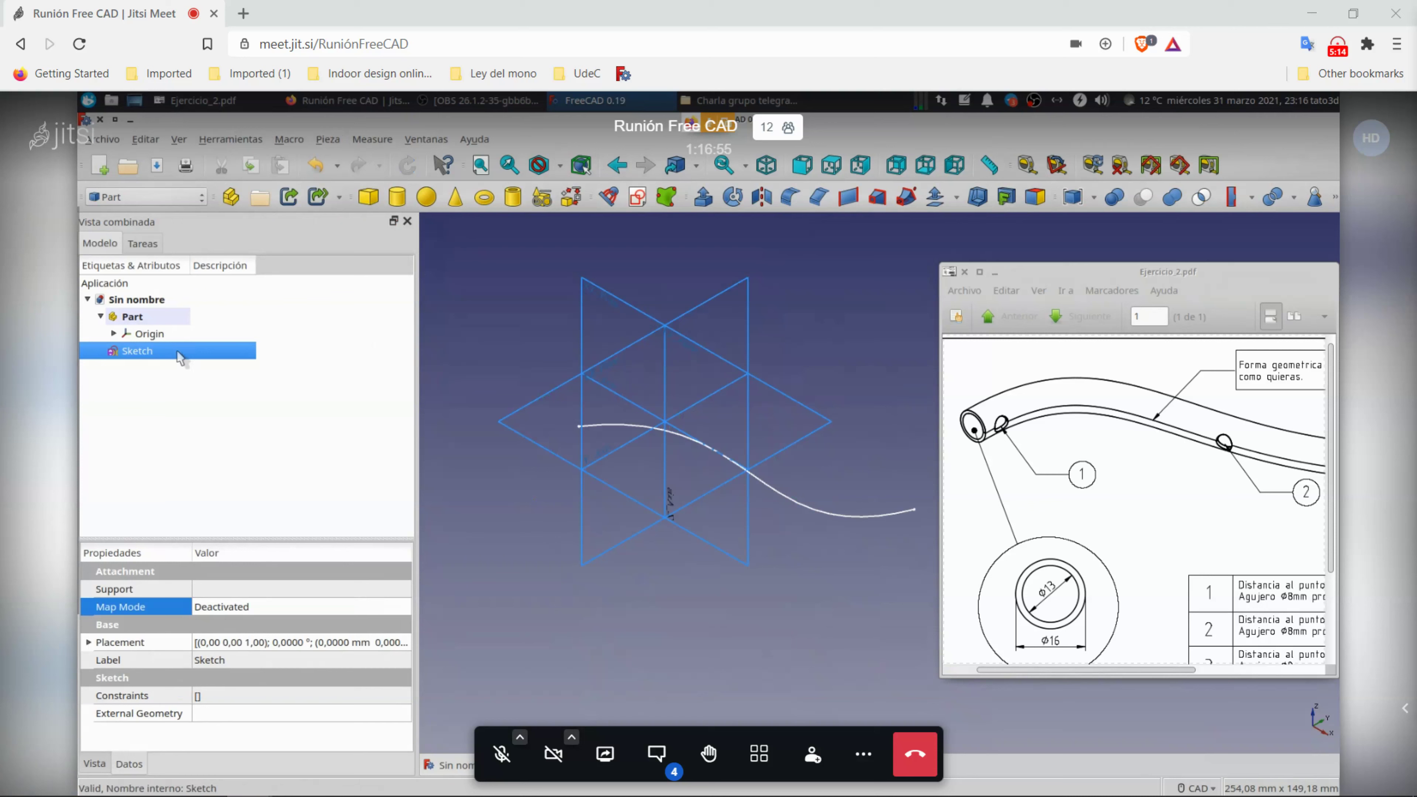
Step: Create a group inside the Part and name it croquis
click(260, 196)
click(137, 368)
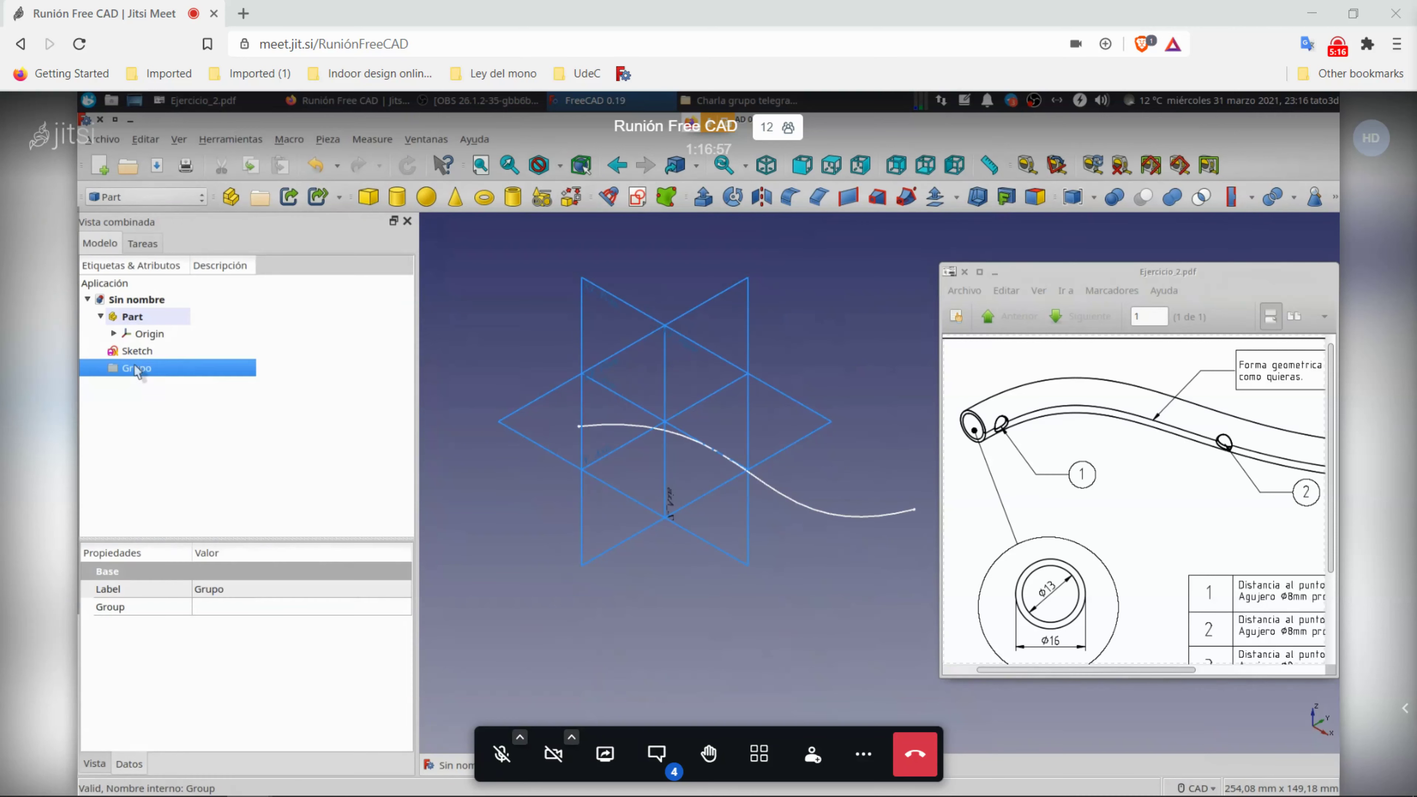
drag(137, 368, 139, 318)
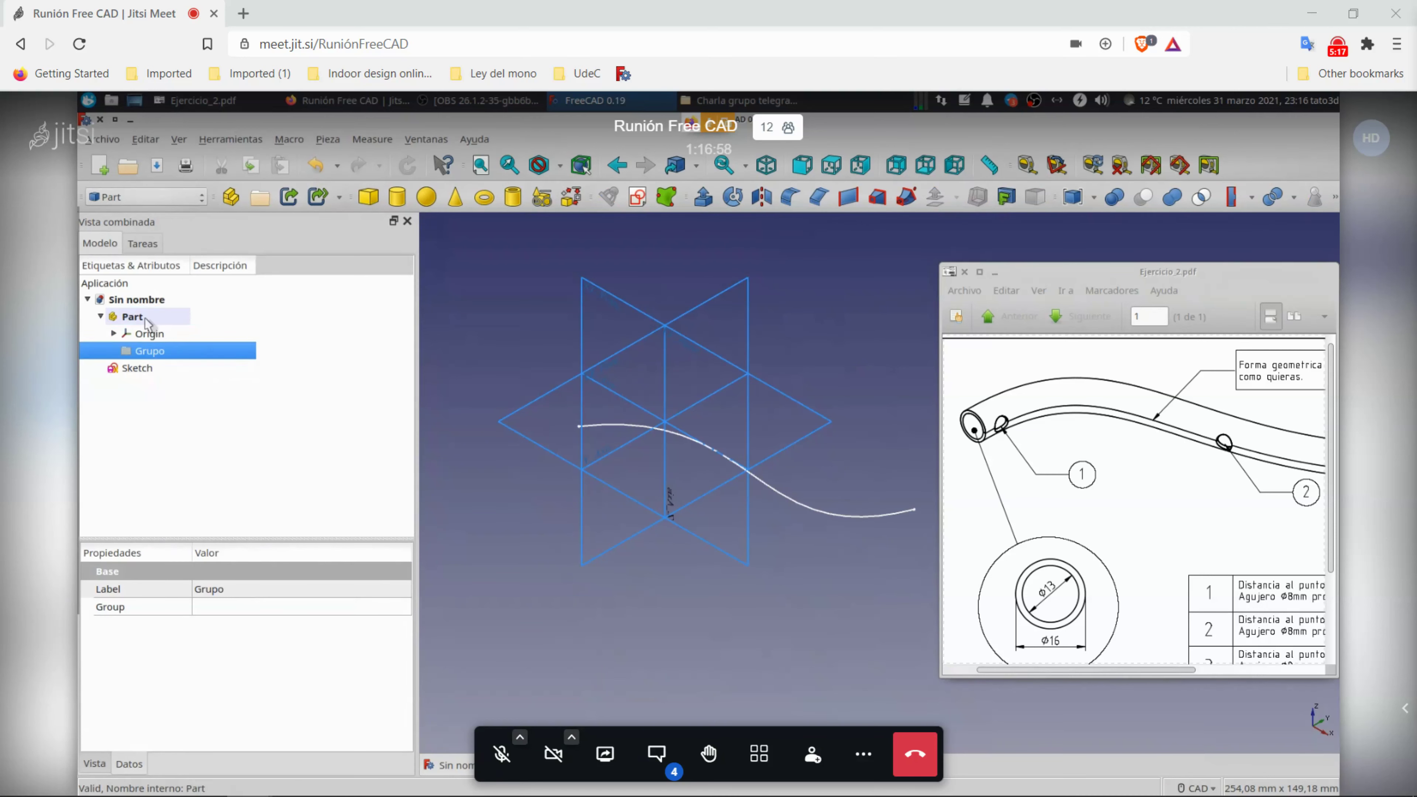
click(162, 352)
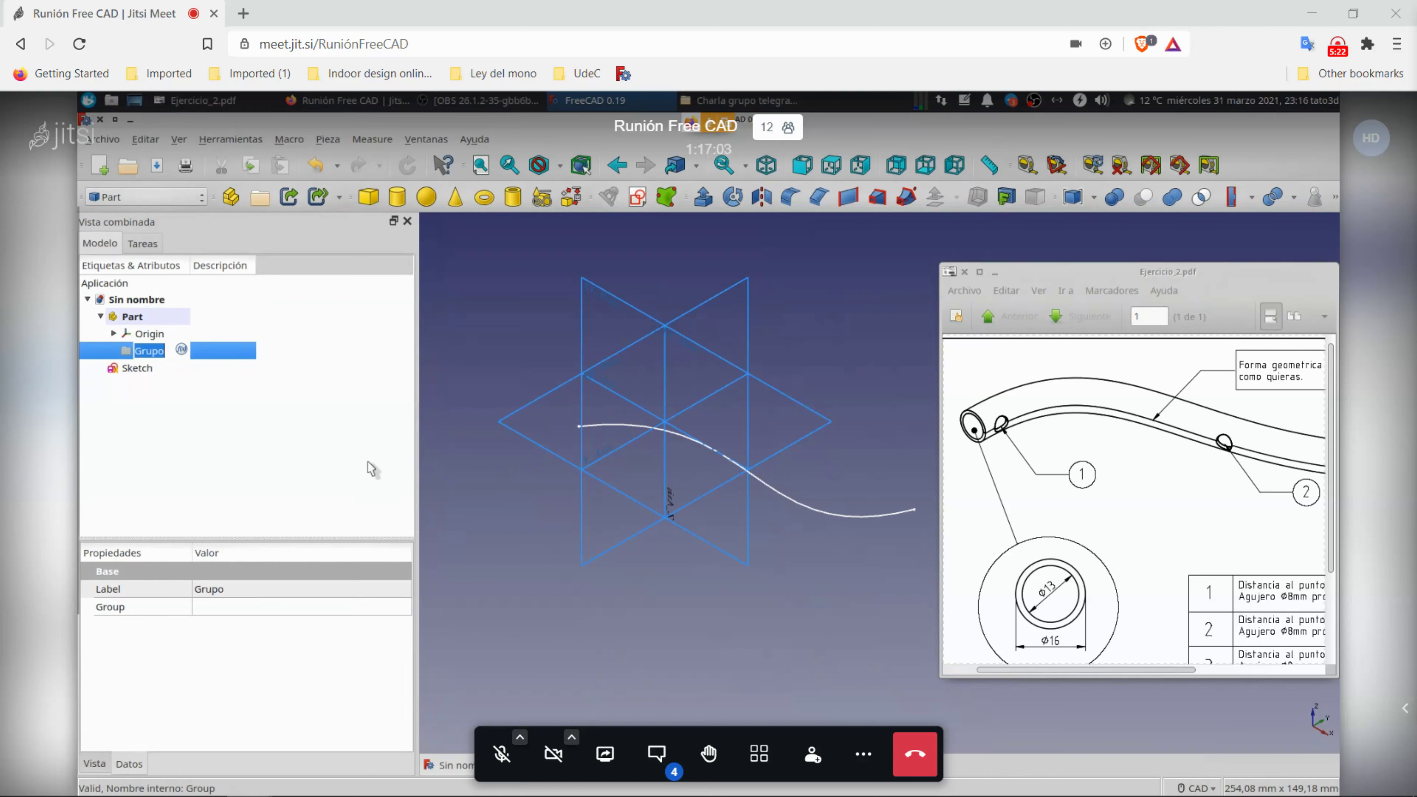
text(croquis)
key(Return)
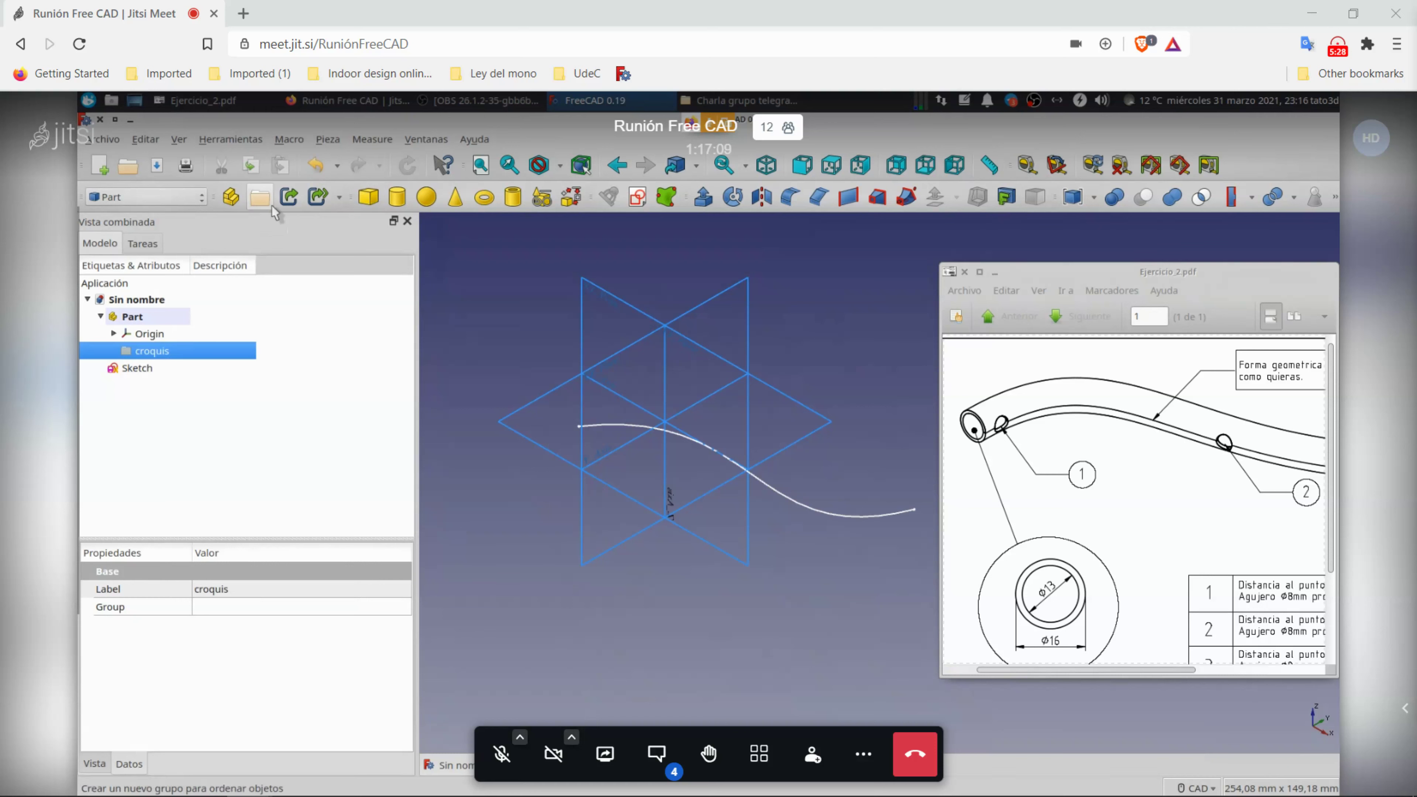
Step: Add a second group named superfies inside the Part under croquis
click(258, 206)
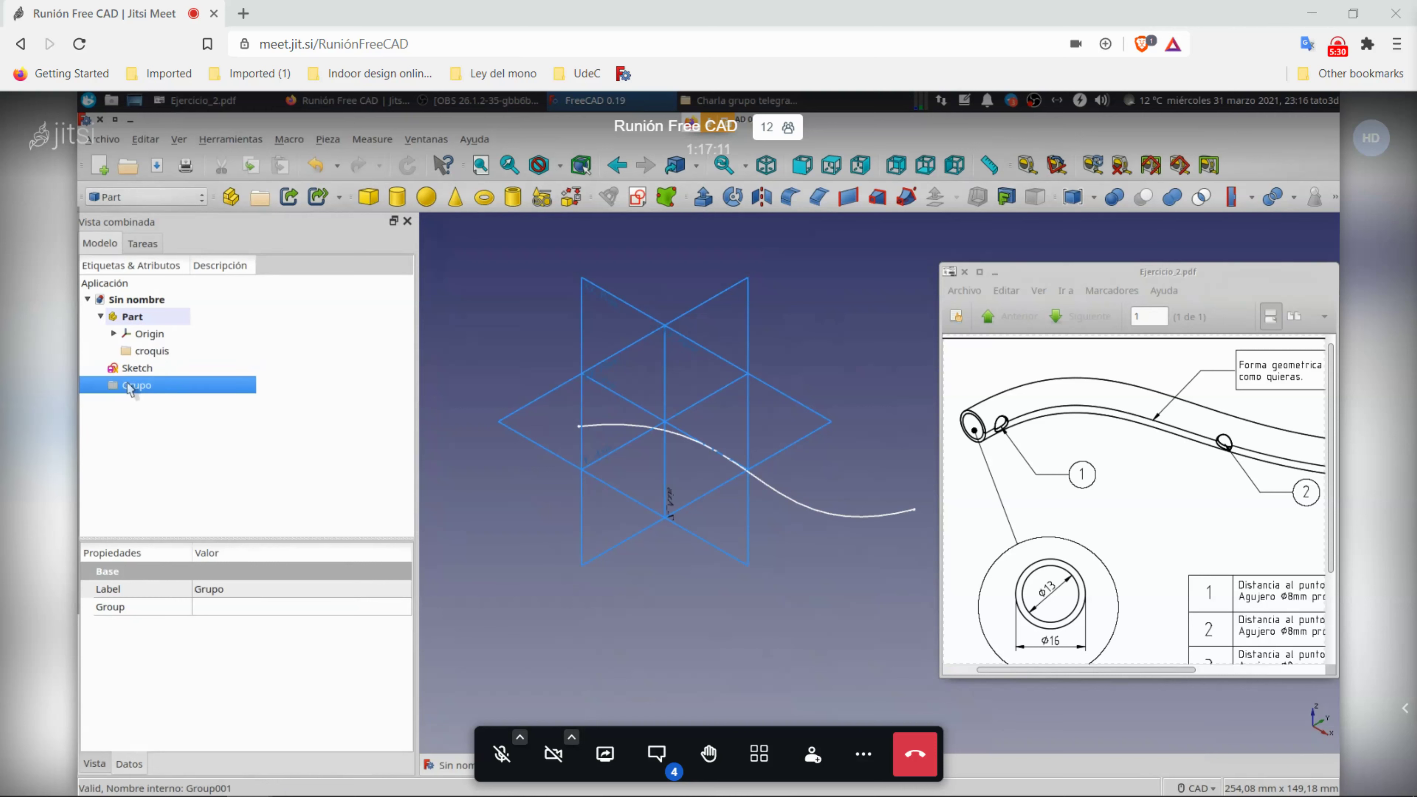
click(129, 386)
text(superfies)
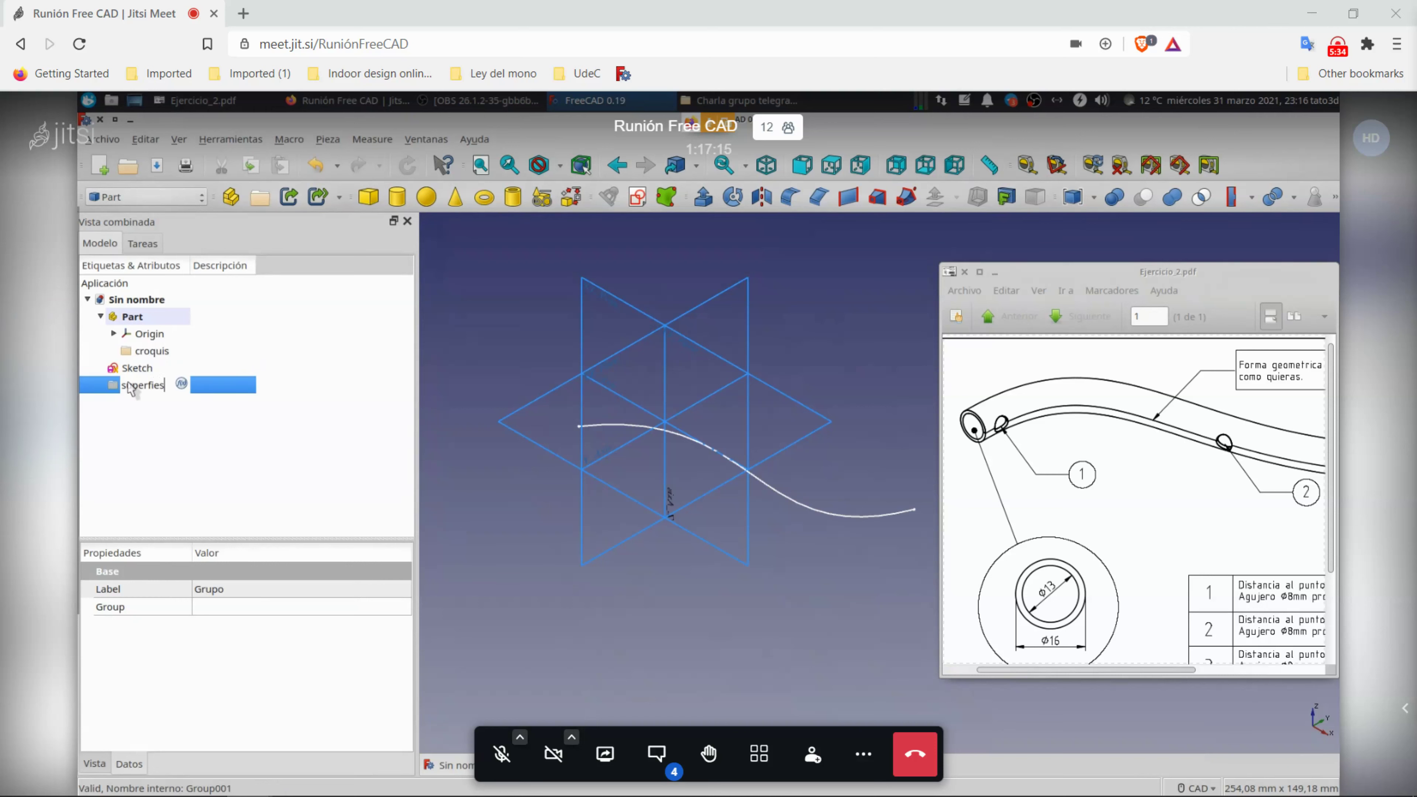
key(Return)
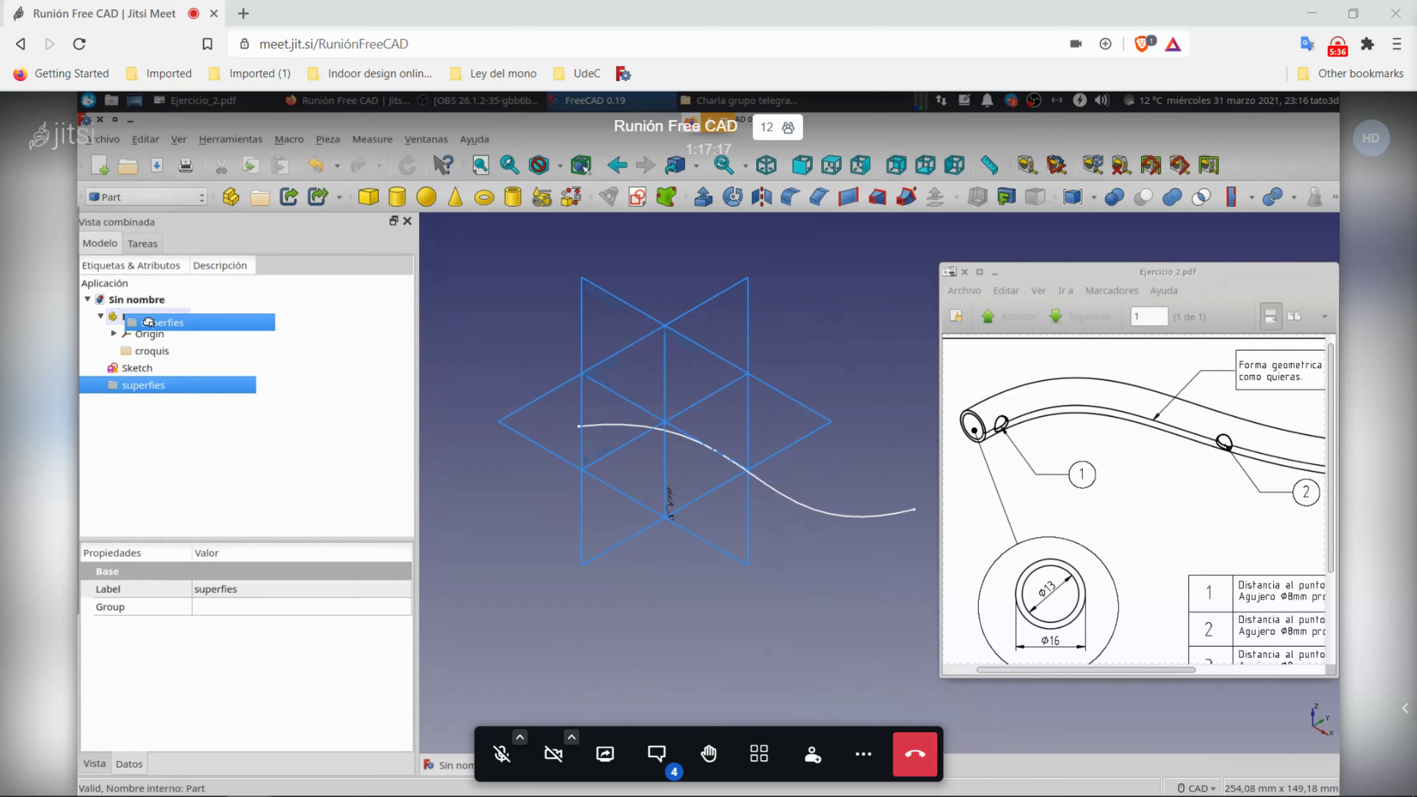
drag(130, 385, 134, 316)
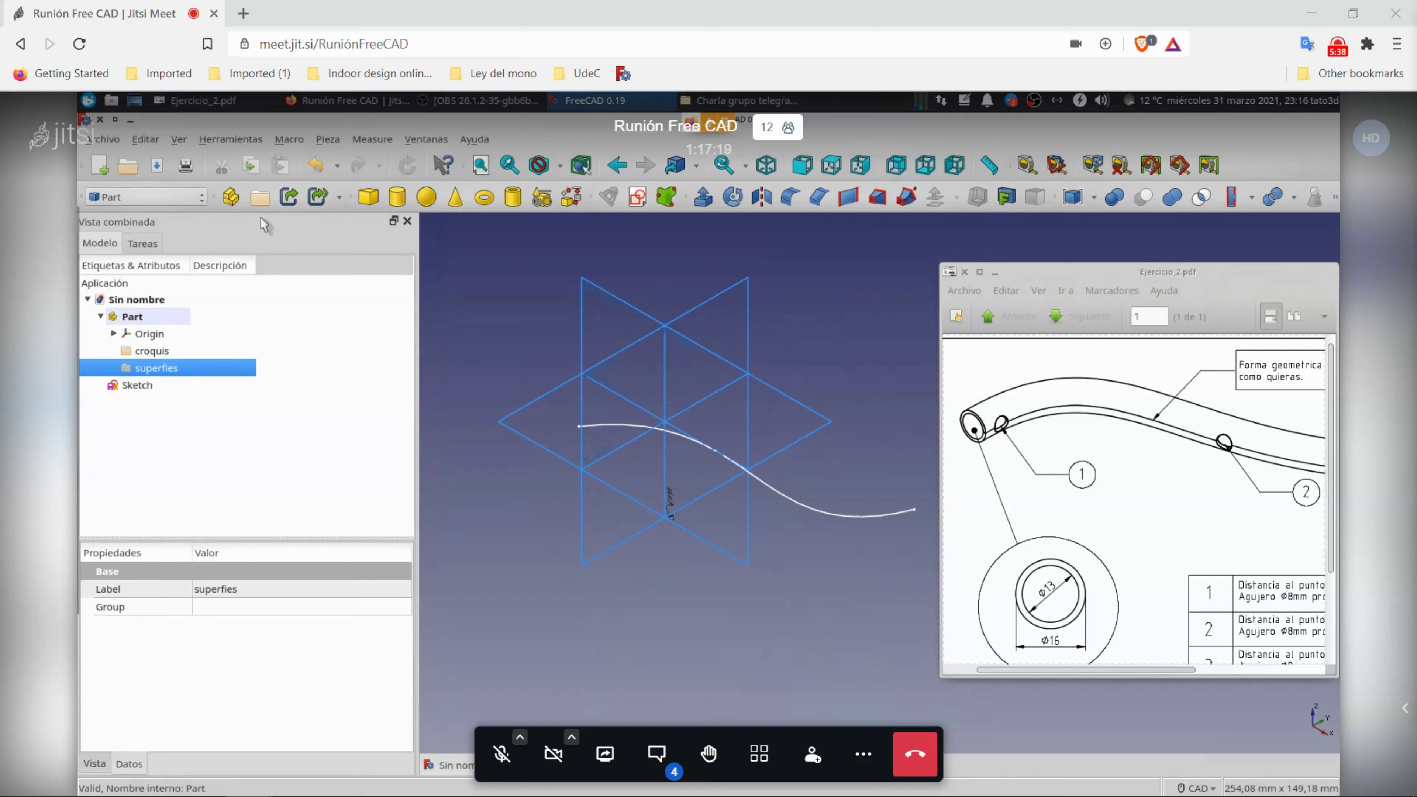
Step: Add a third group named solido inside the Part below superfies
click(260, 196)
click(165, 403)
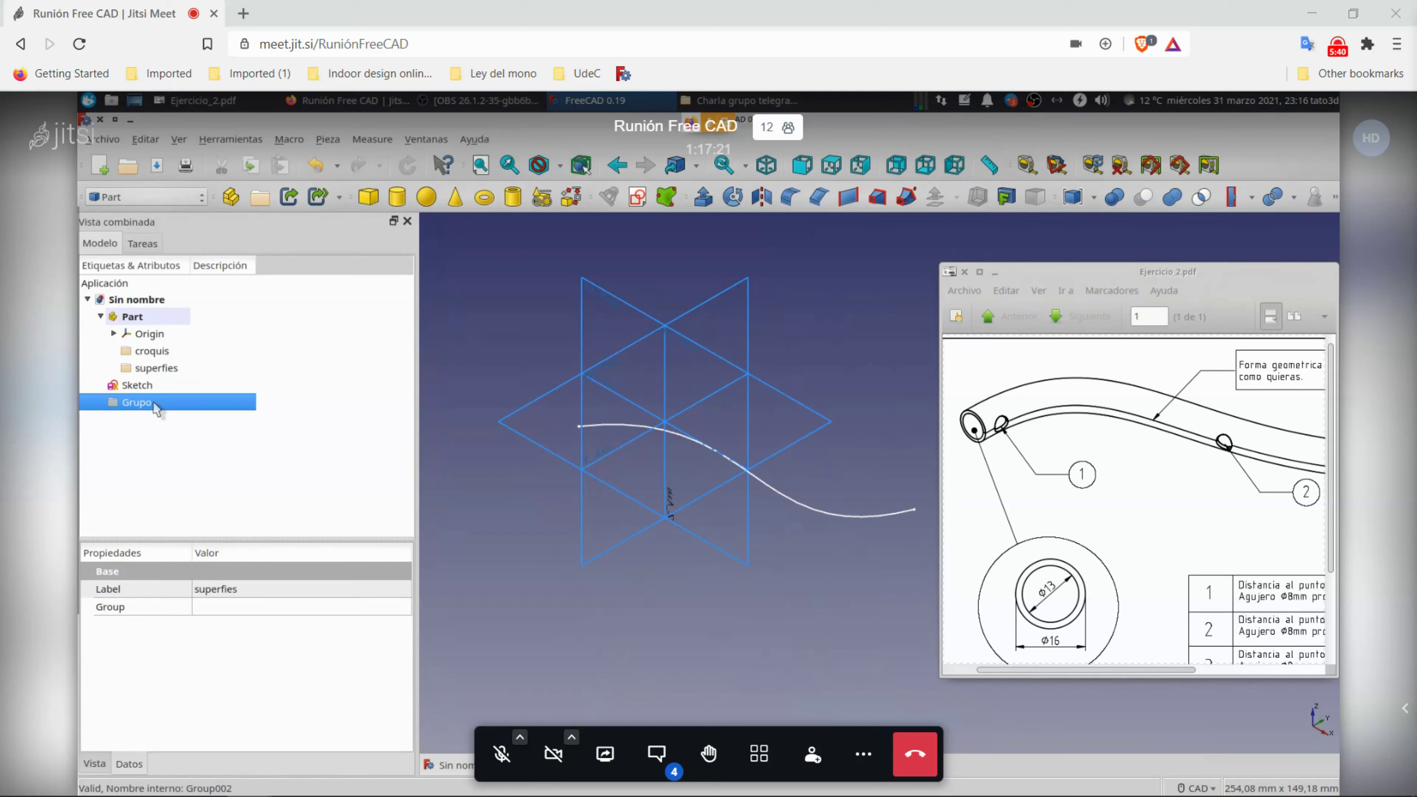
click(155, 403)
text(s)
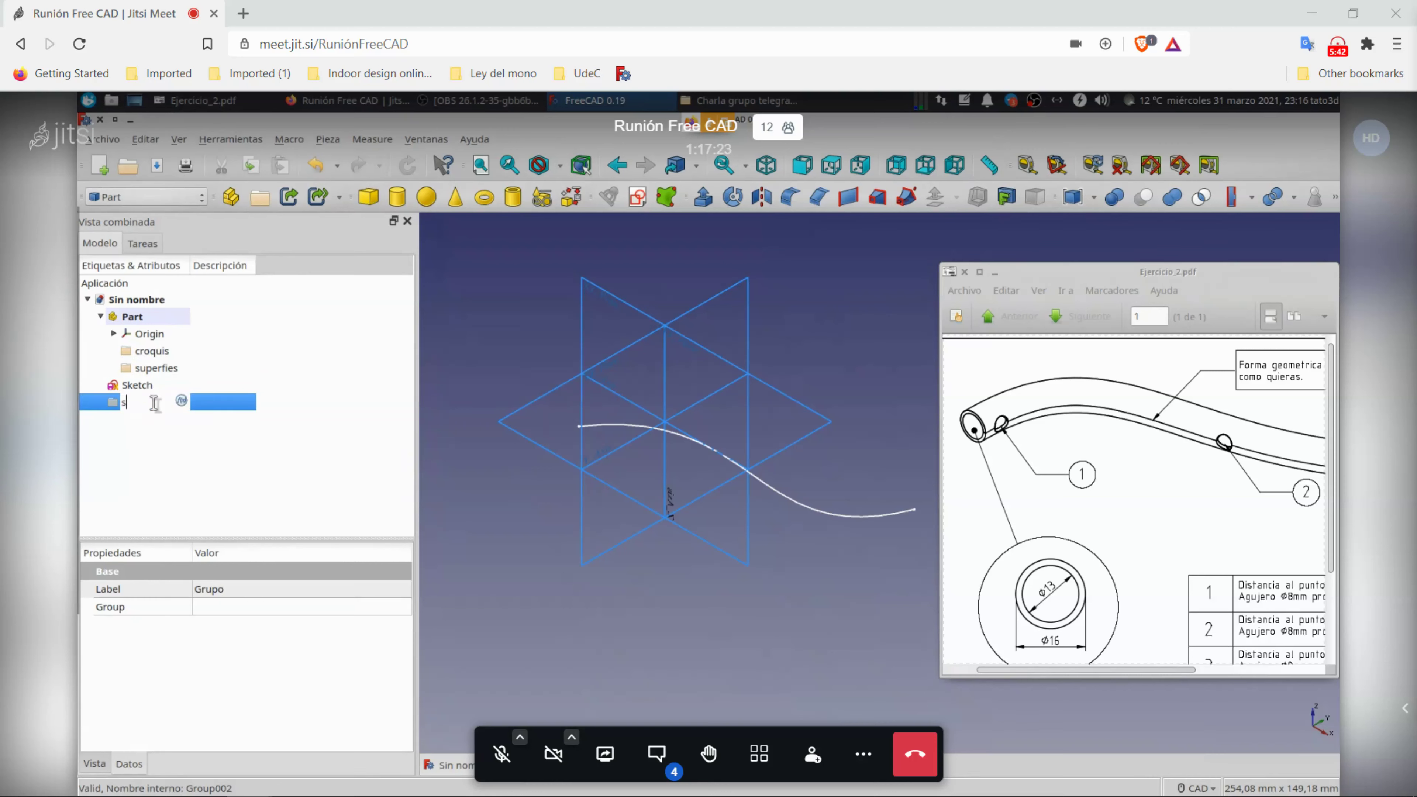
text(olido)
key(Return)
drag(155, 402, 168, 317)
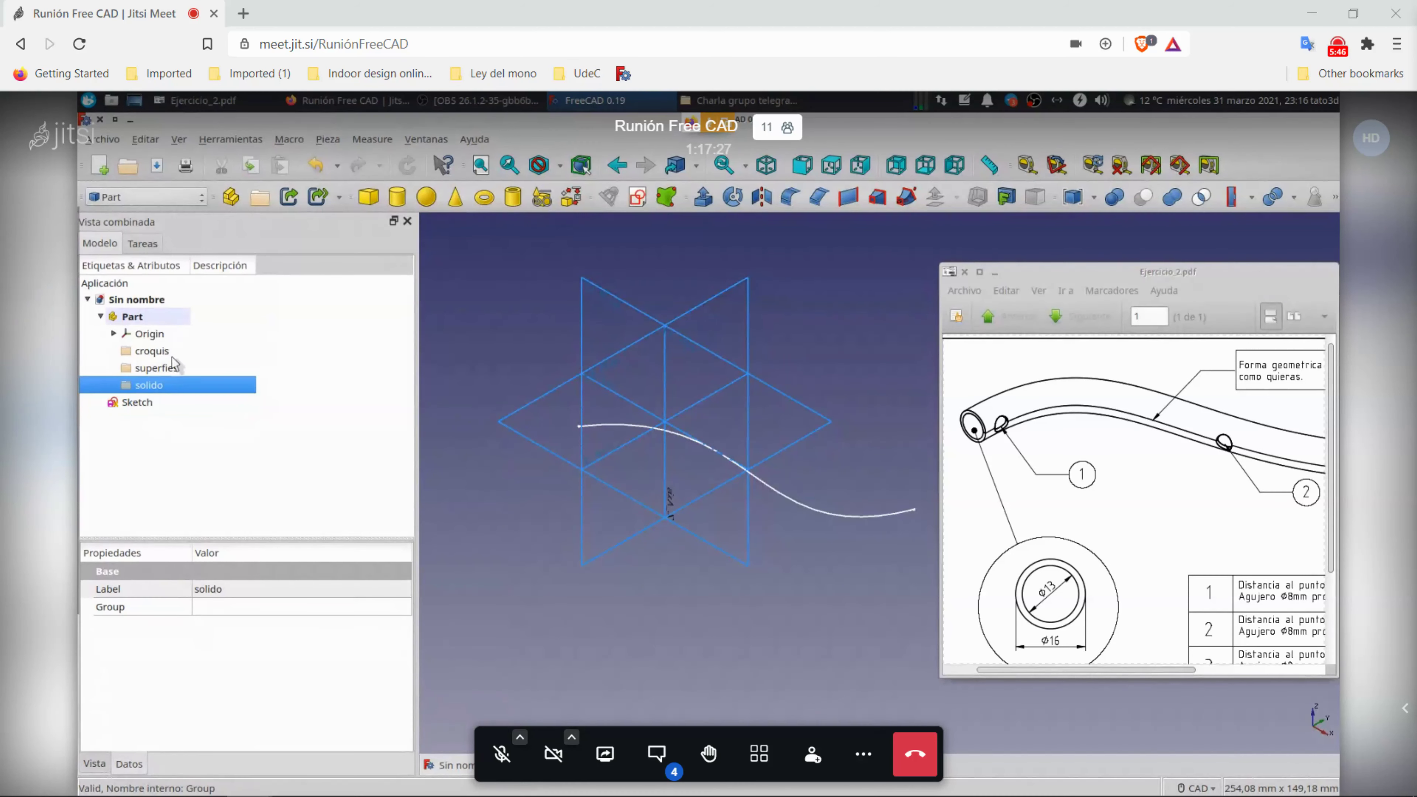
middle_drag(563, 557, 559, 555)
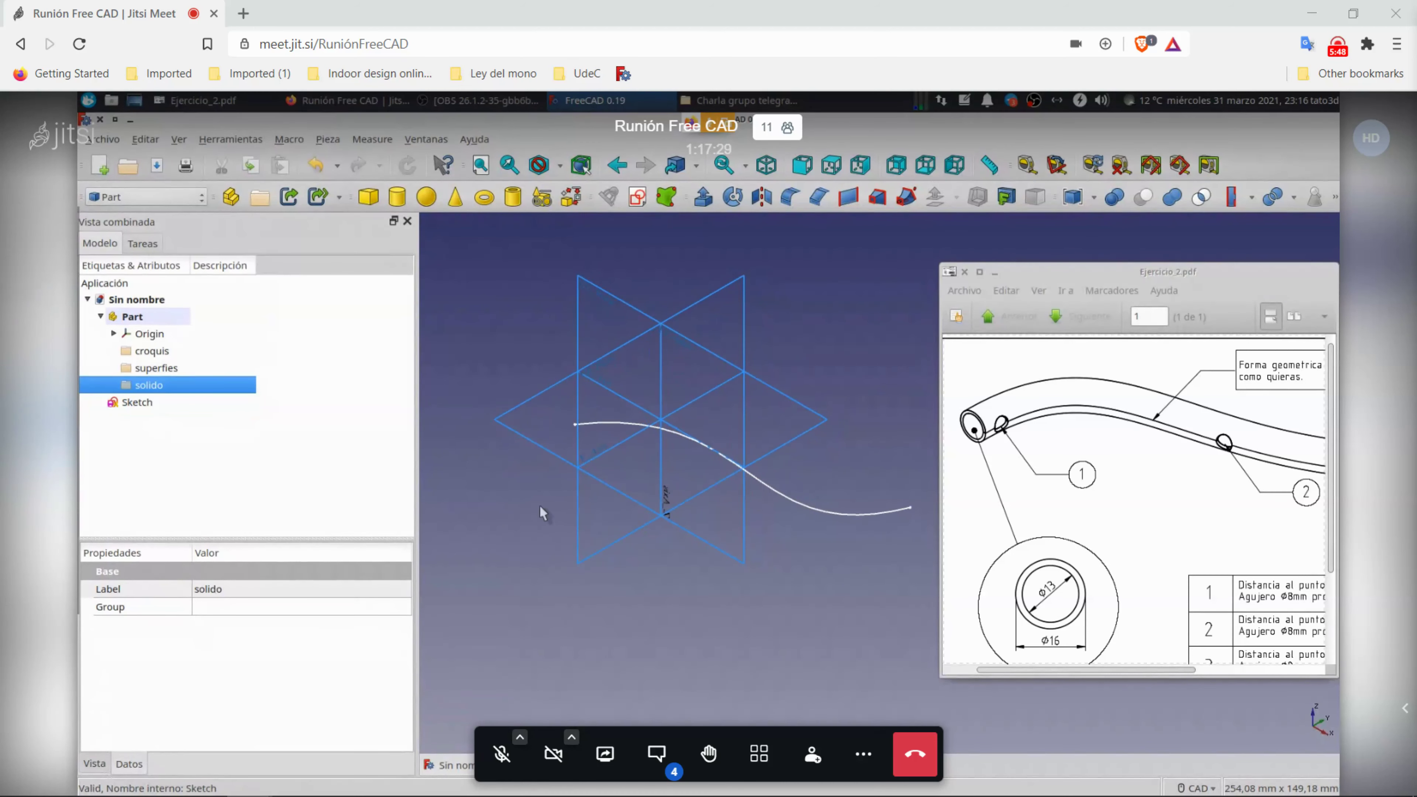
click(113, 410)
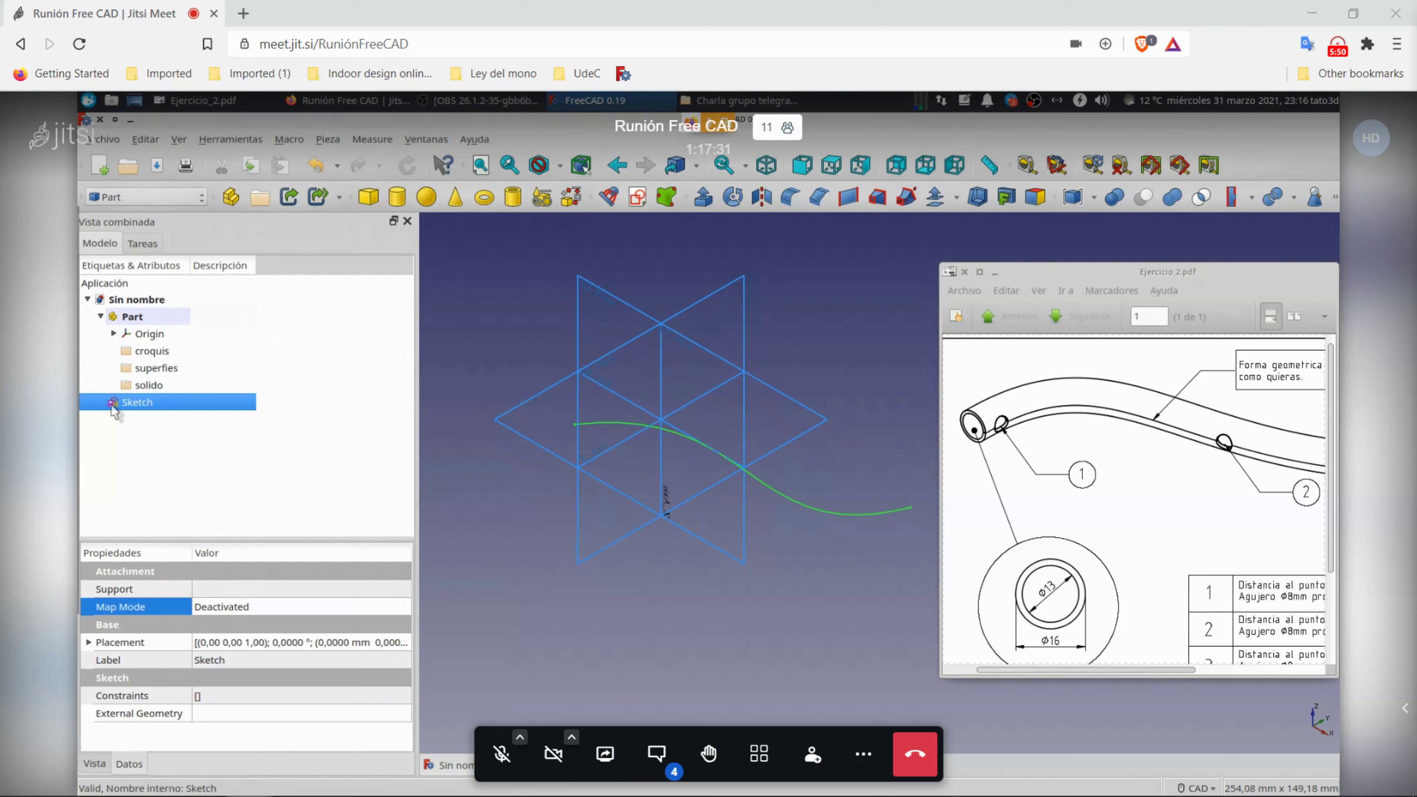
click(615, 229)
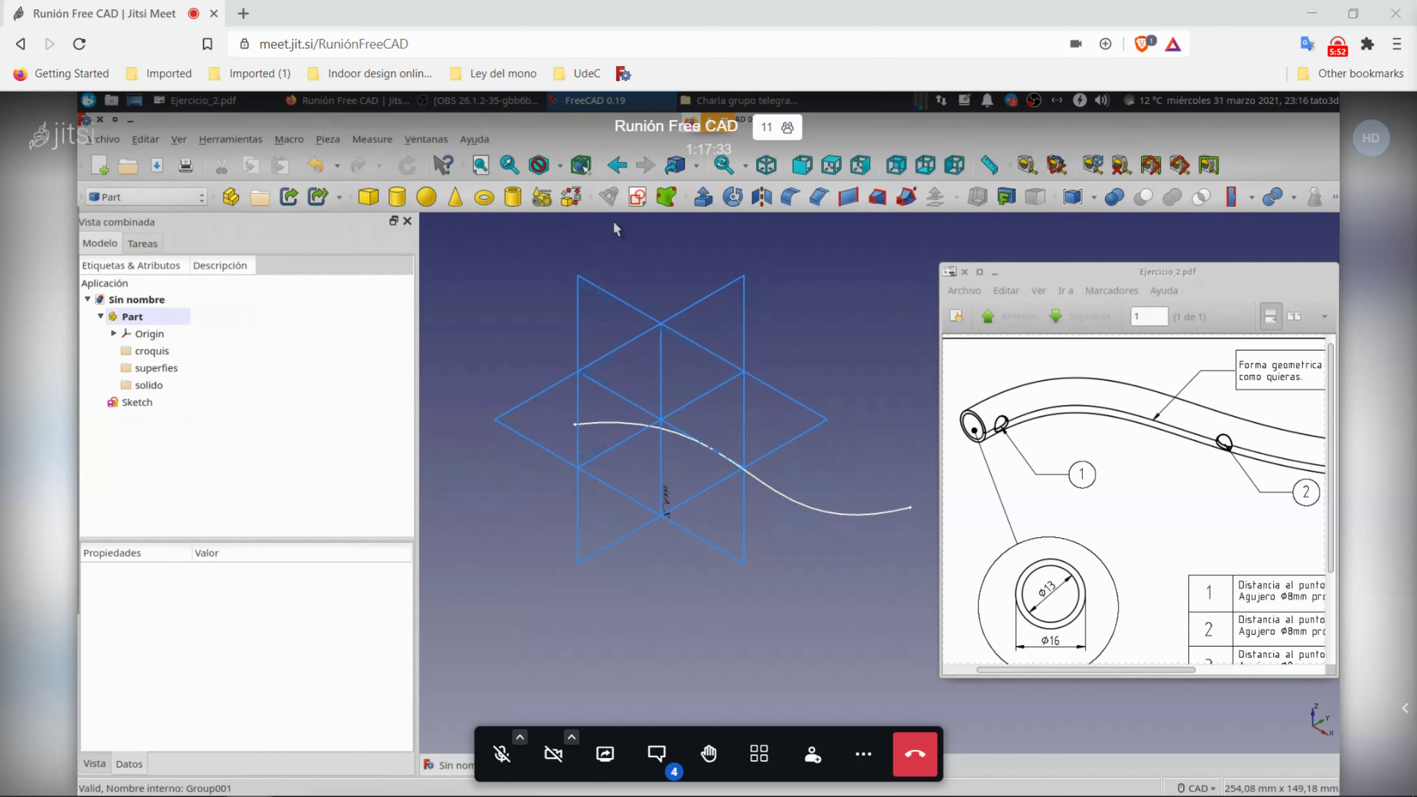
Step: Attach the Sketch to the Part's XY_Plane in Cara plana (flat face) mode
click(636, 196)
click(705, 509)
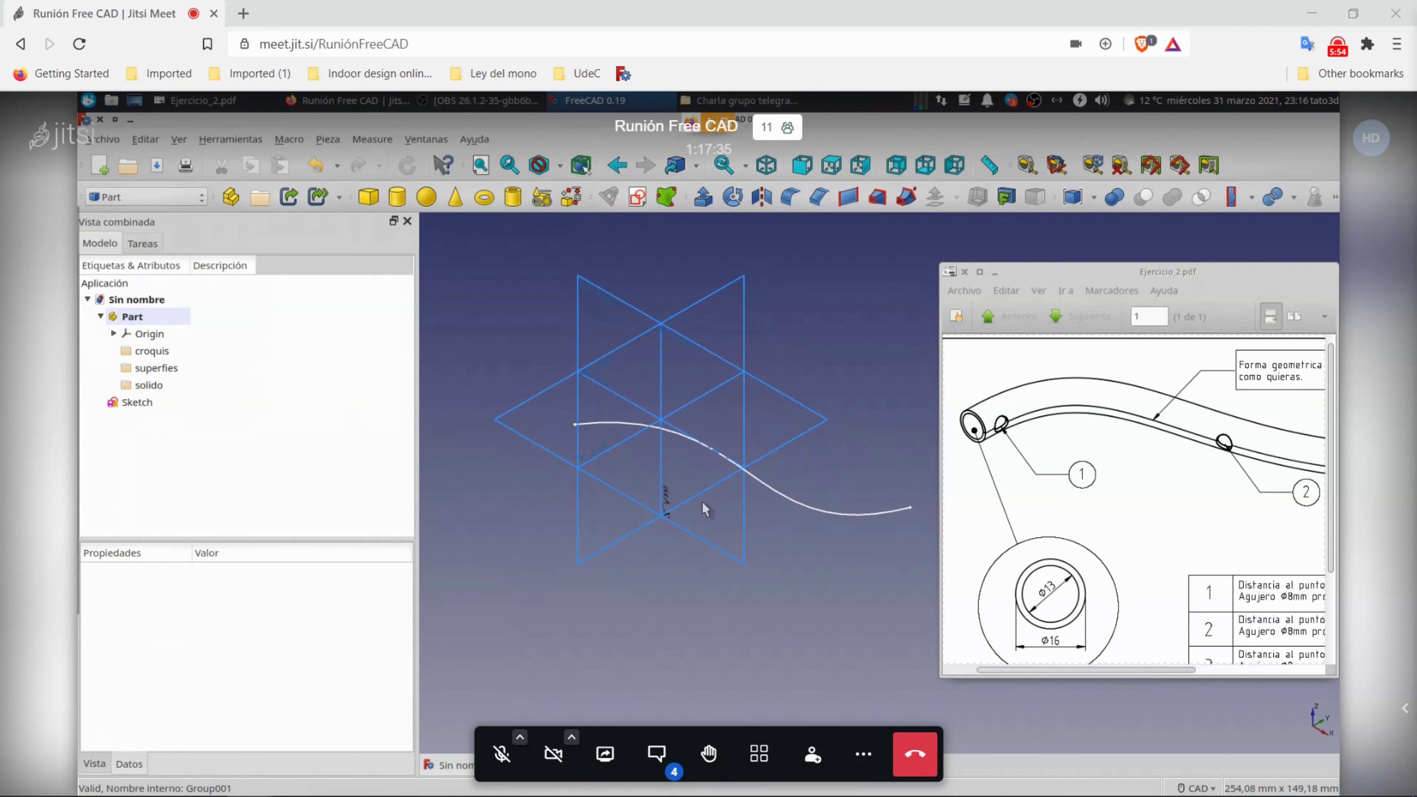
click(139, 403)
click(357, 605)
click(401, 606)
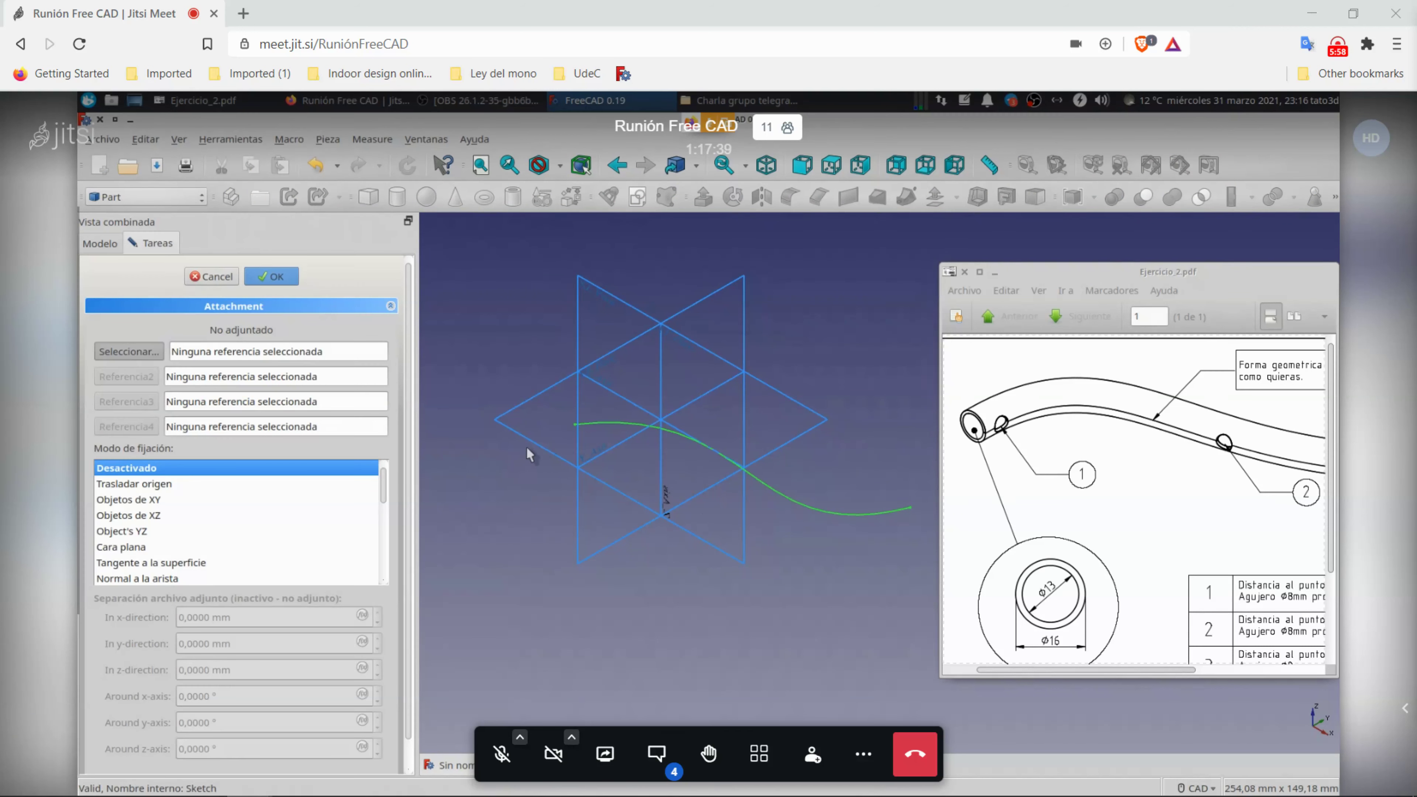
click(531, 451)
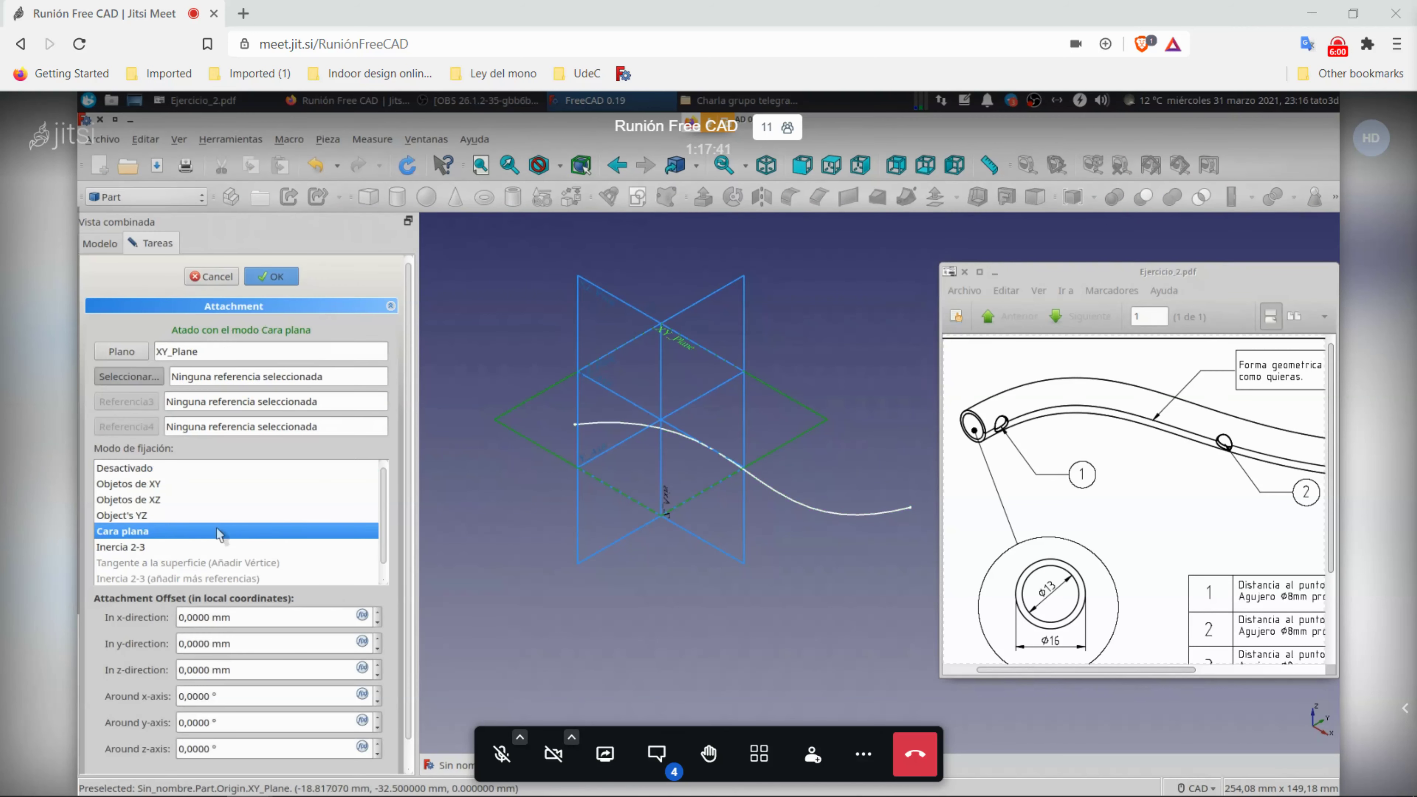
click(271, 276)
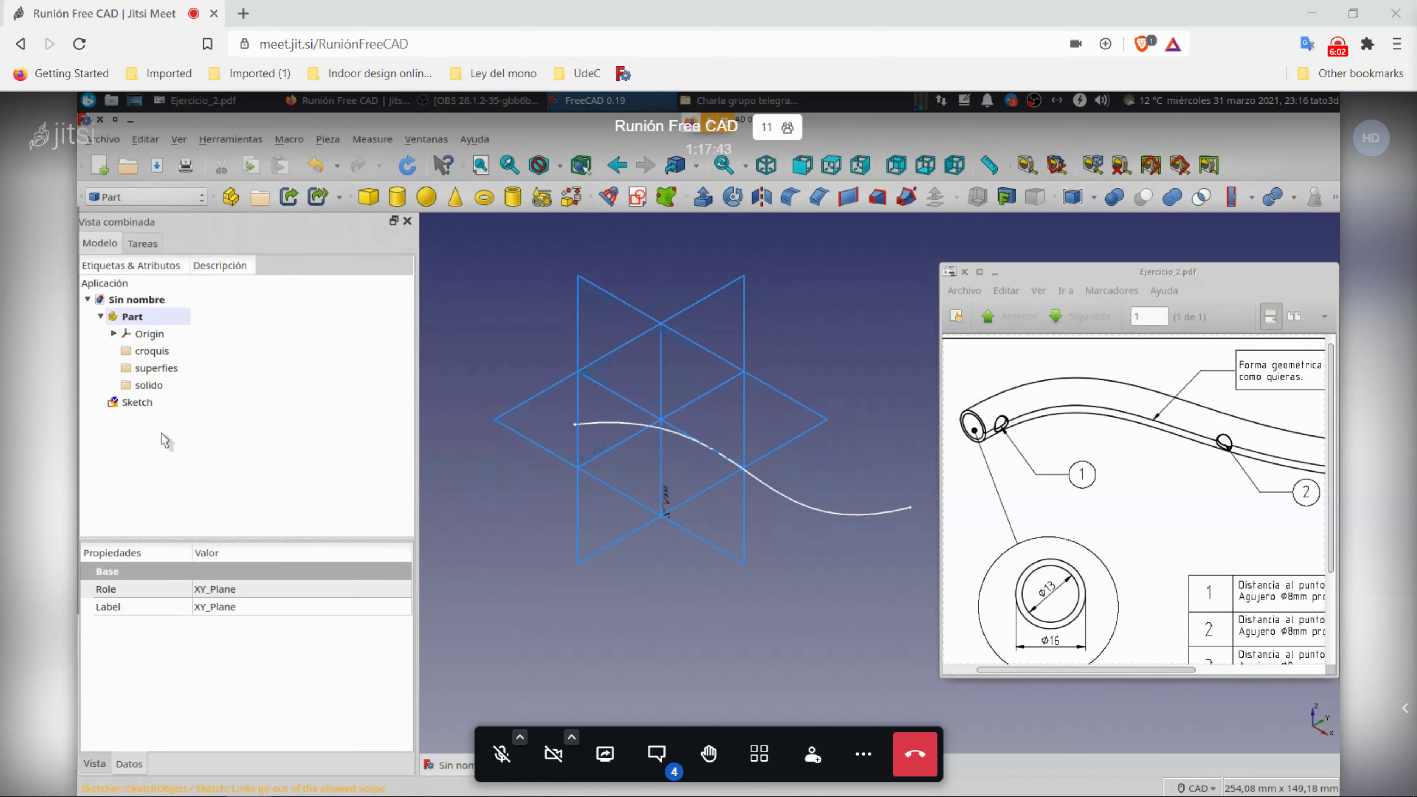
Step: Move the Sketch into the croquis group and frame it in the view
click(133, 405)
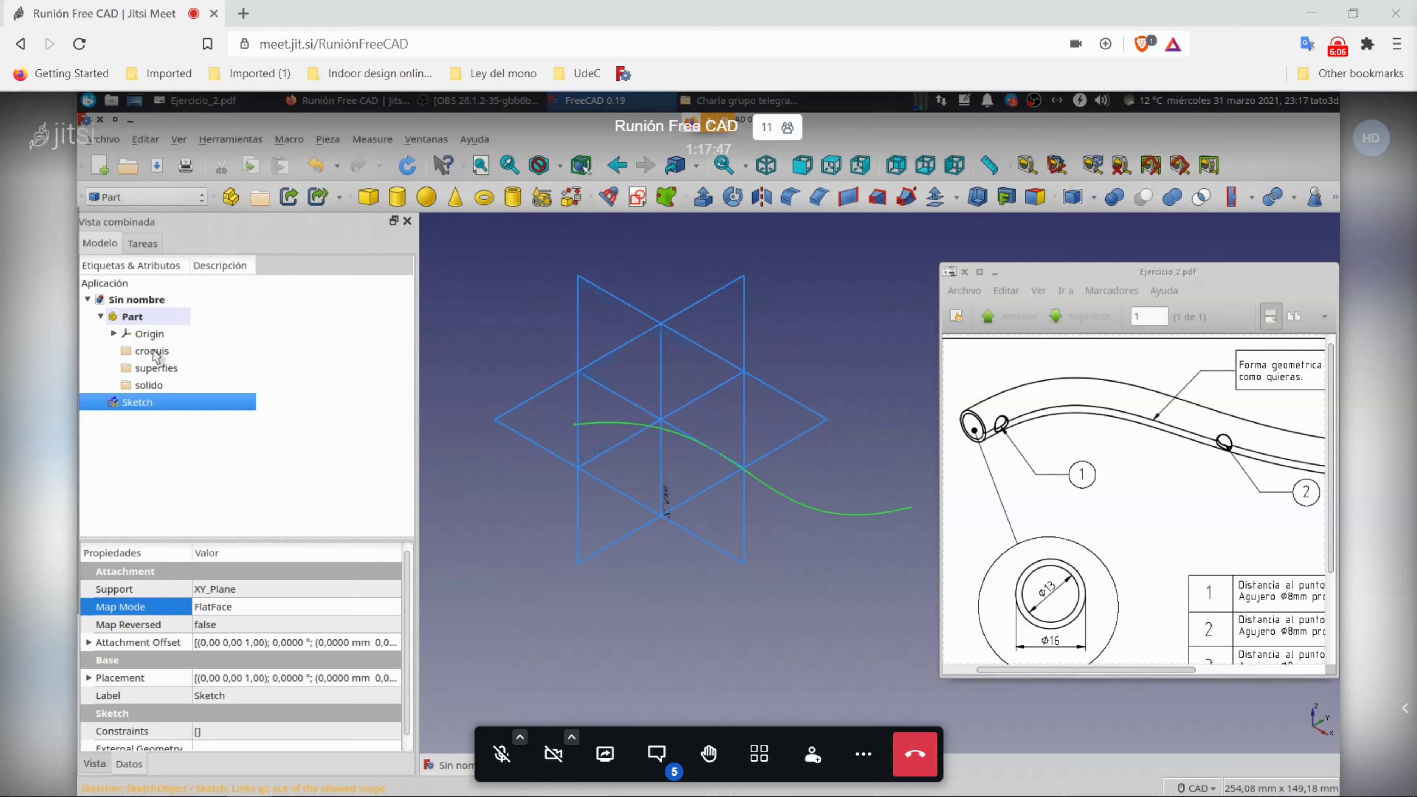
drag(155, 356, 153, 352)
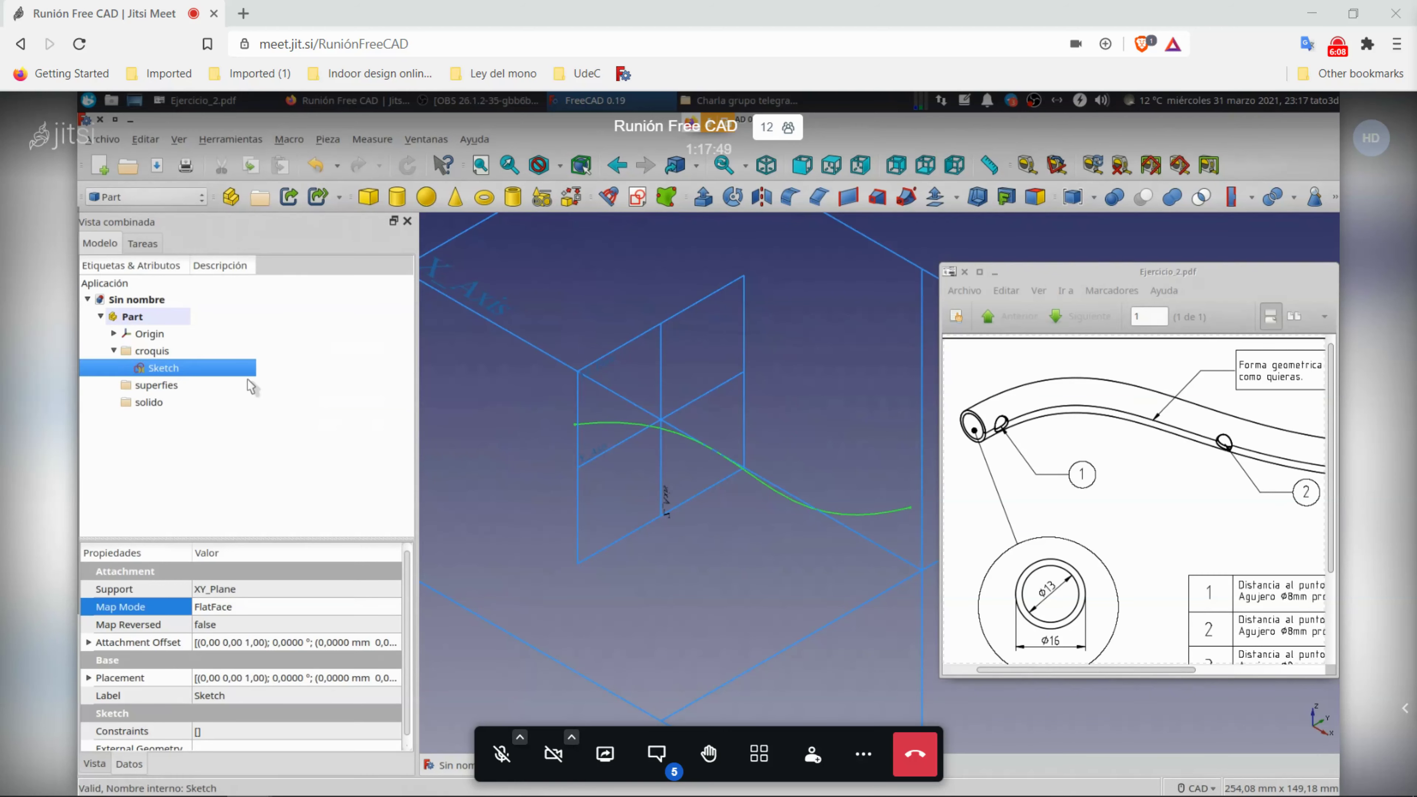
click(815, 565)
scroll(781, 602, down, 2)
middle_drag(781, 602, 784, 561)
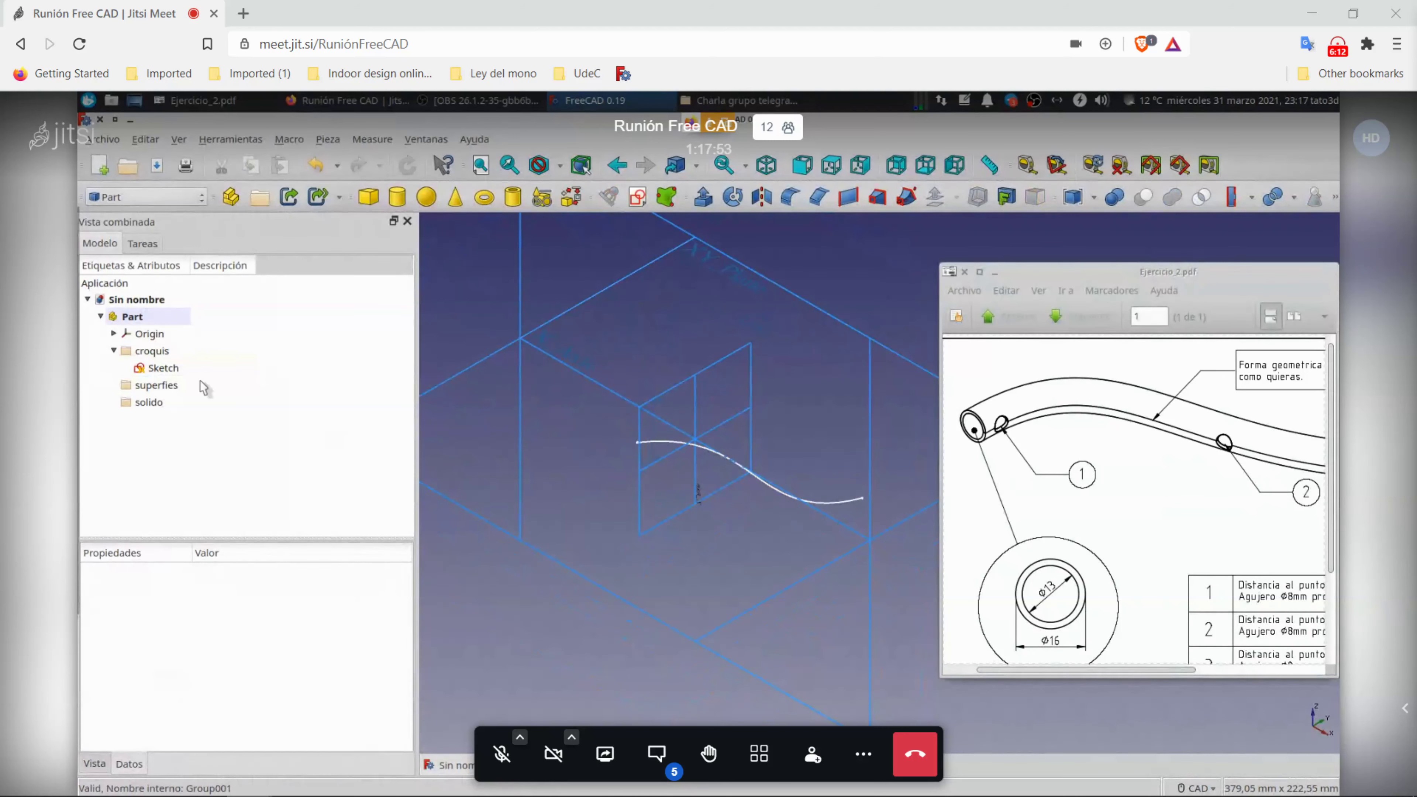
Step: Drag the B-spline's right endpoint up-right, checking balloons 2 and 3 on the drawing
double_click(168, 369)
middle_drag(538, 475, 476, 455)
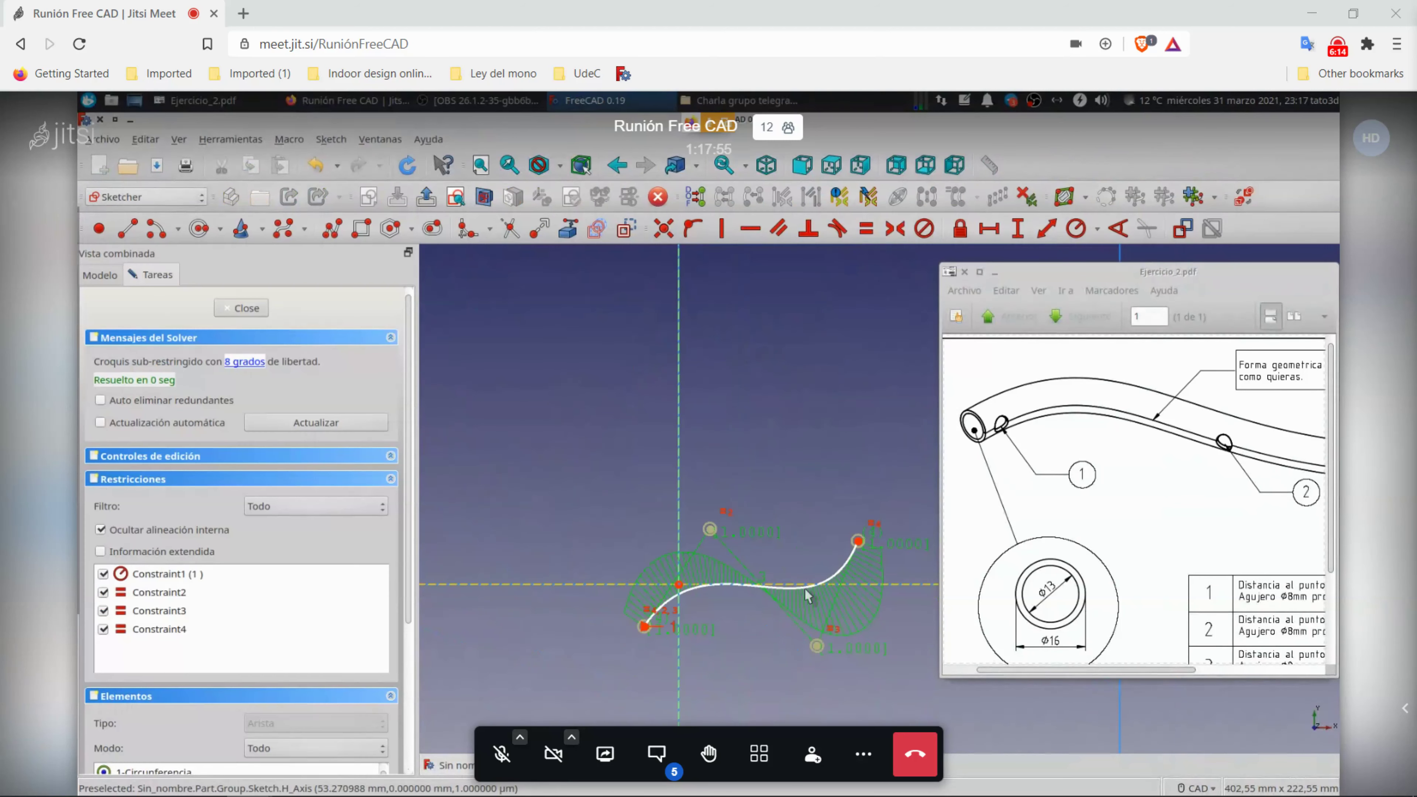
drag(858, 544, 869, 526)
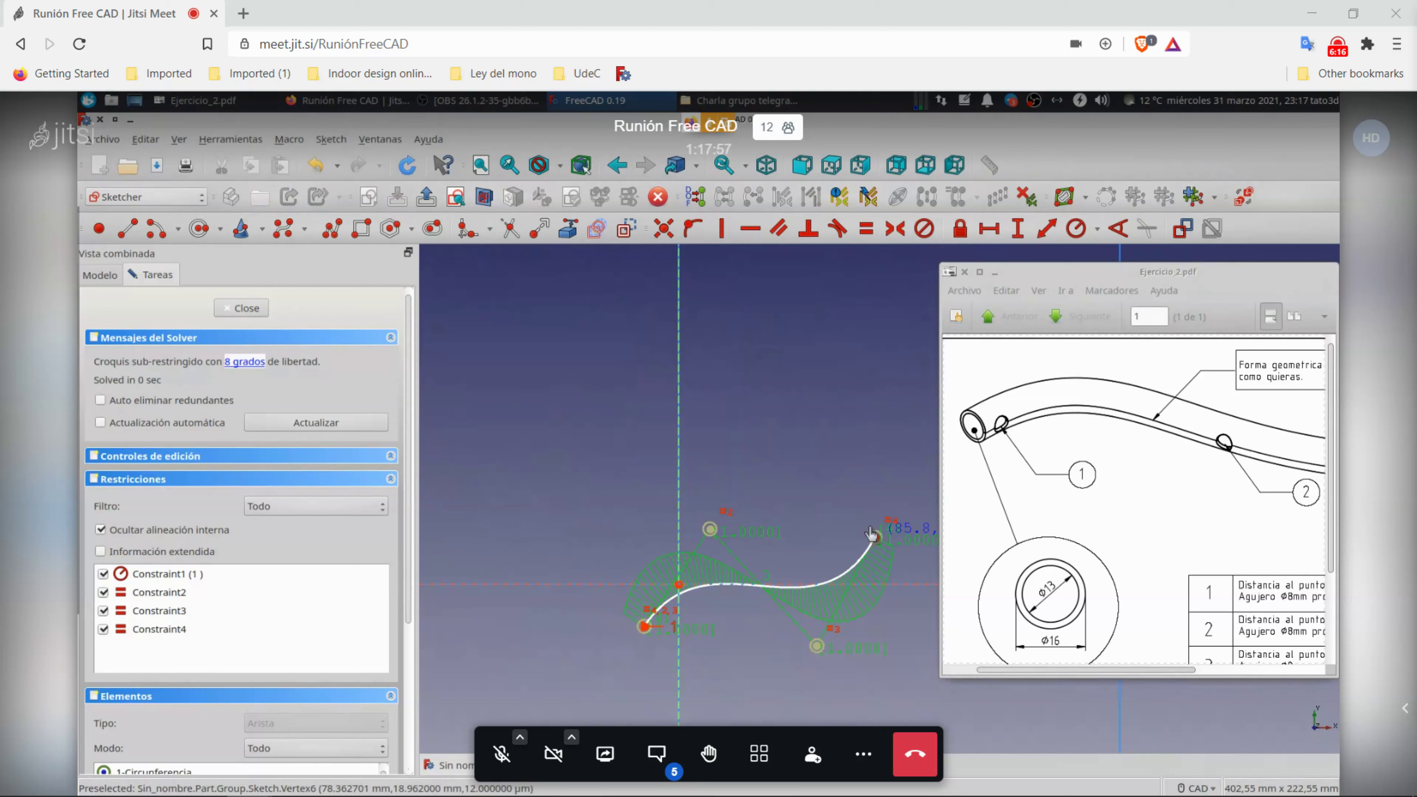
ctrl+scroll(1178, 436, up, 2)
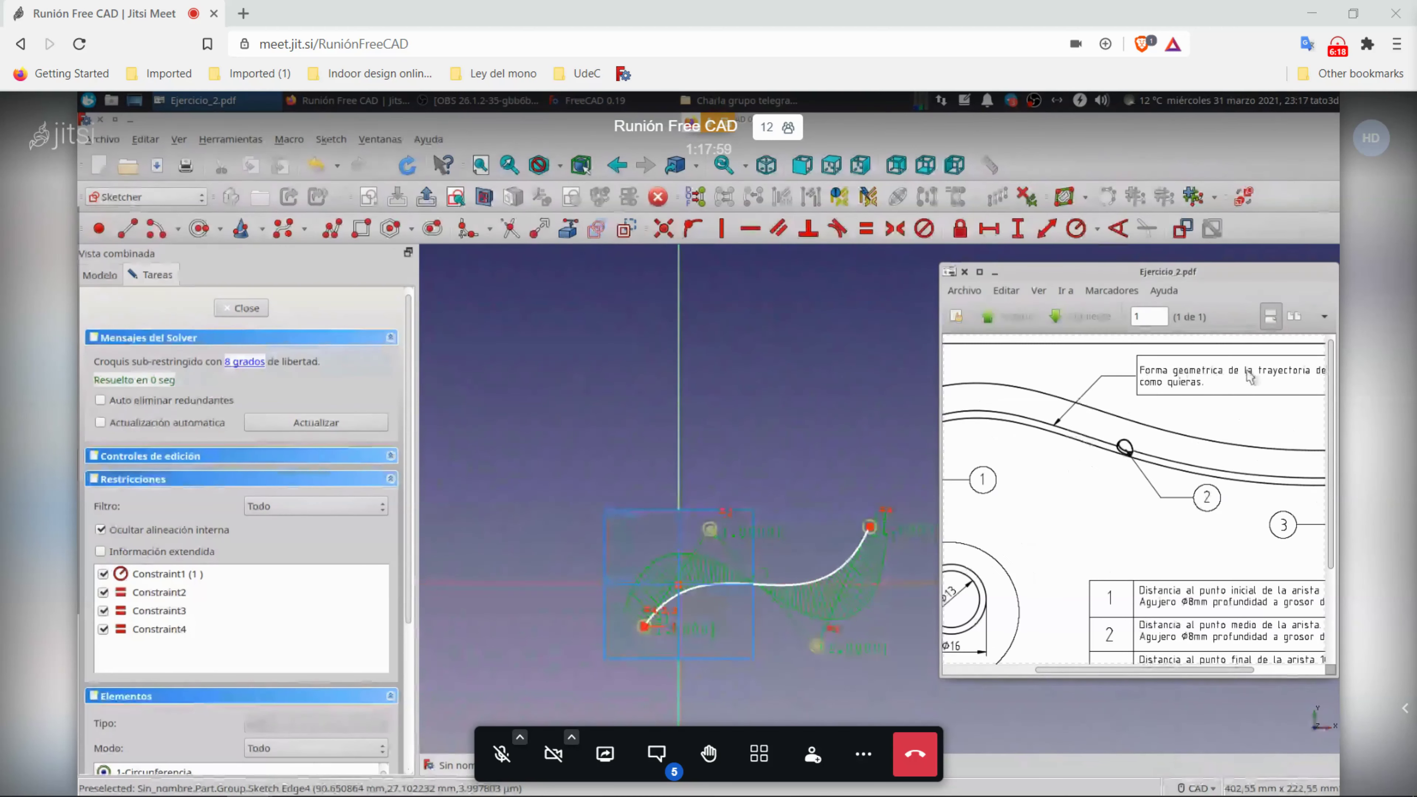
mouse_move(1241, 399)
mouse_down()
mouse_move(1170, 403)
mouse_move(1252, 422)
mouse_up()
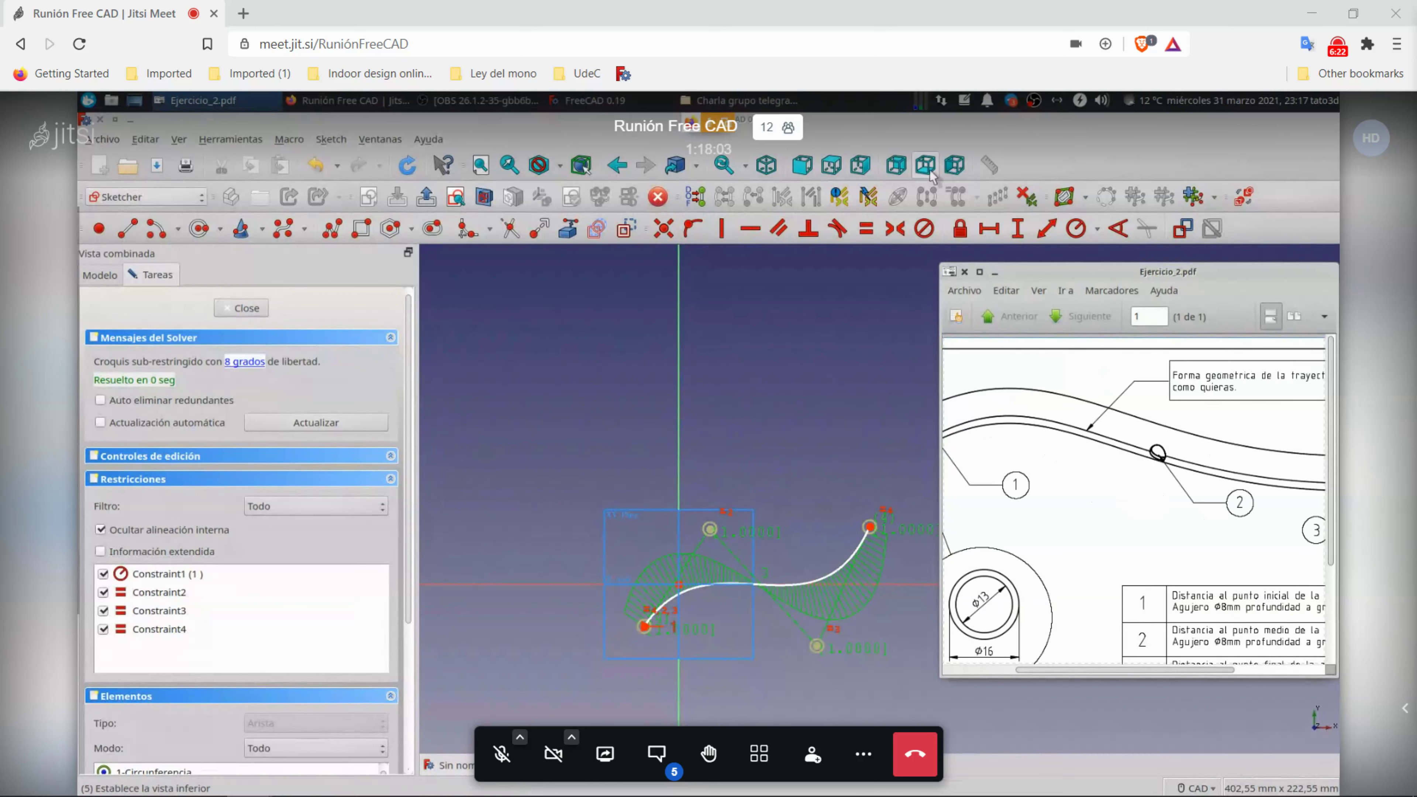
click(904, 137)
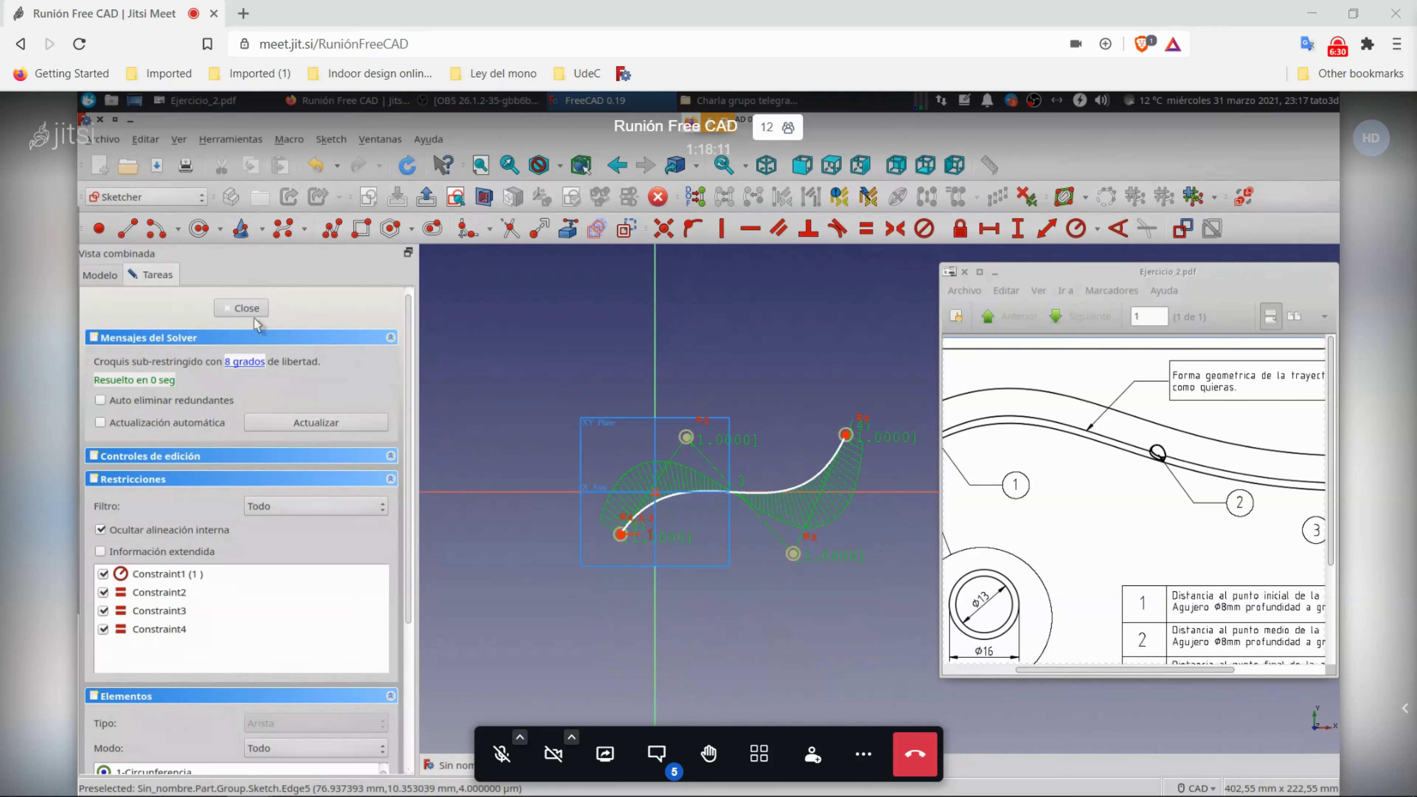
click(241, 307)
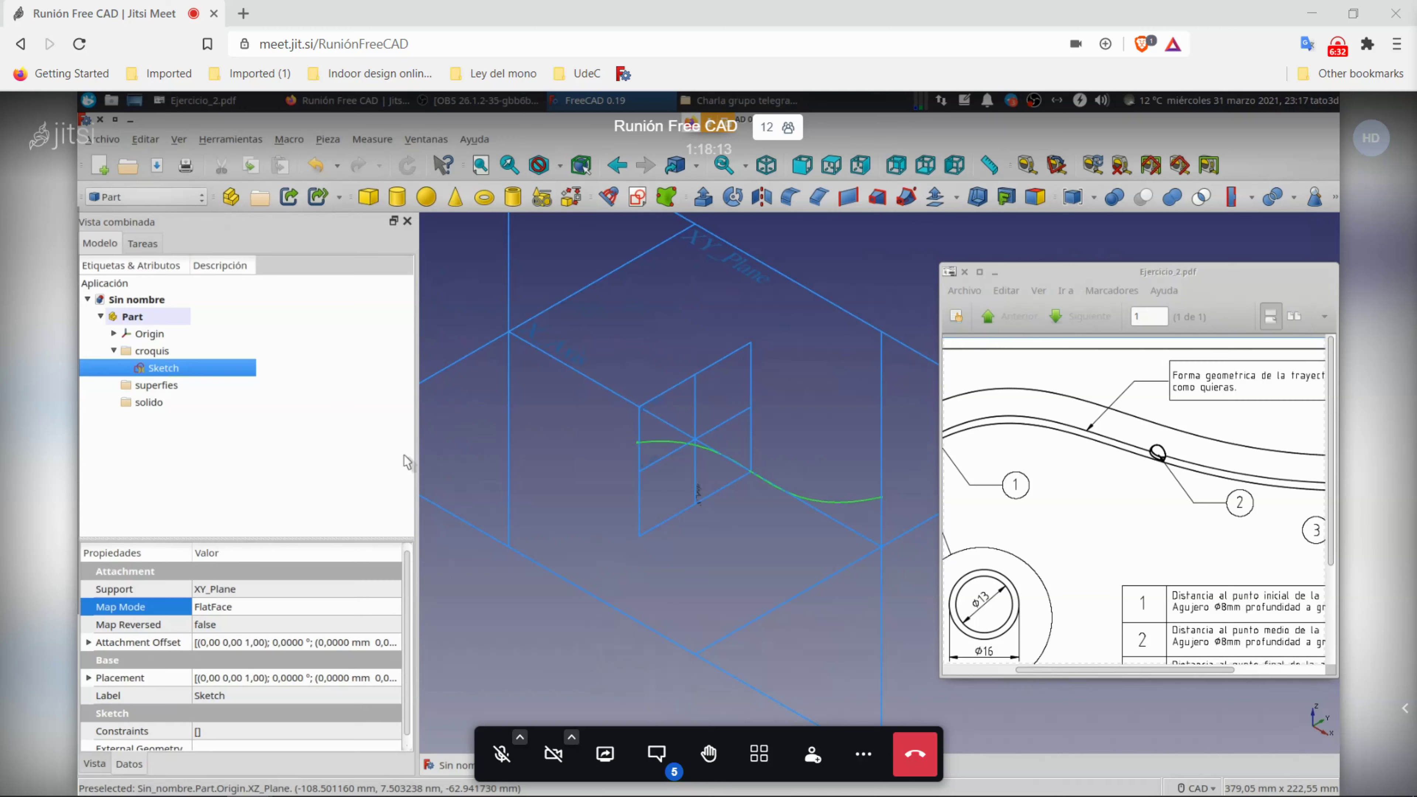
Step: Shift the curve's start point further left and pull the upper control point up-left
double_click(204, 370)
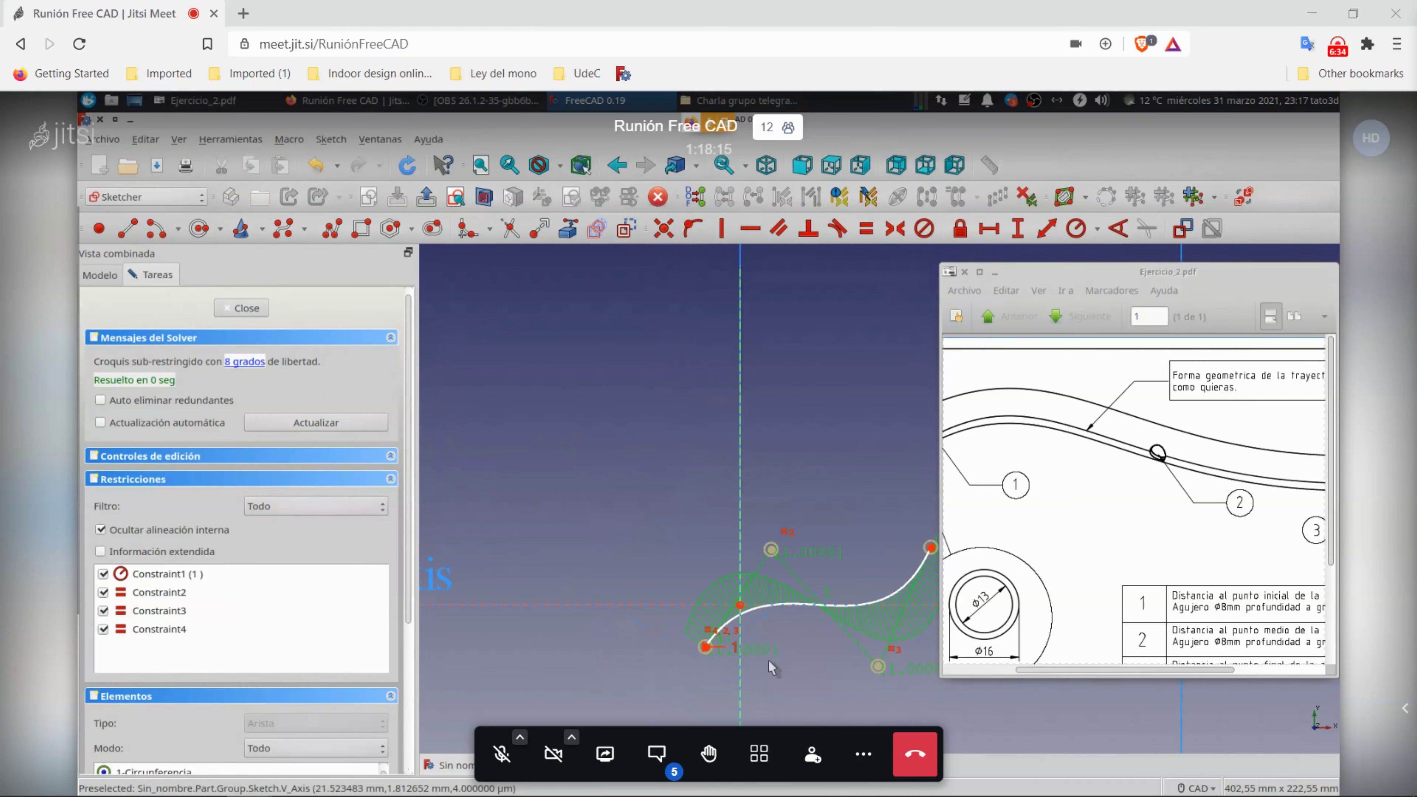
drag(705, 646, 740, 679)
drag(772, 551, 720, 517)
drag(712, 516, 712, 519)
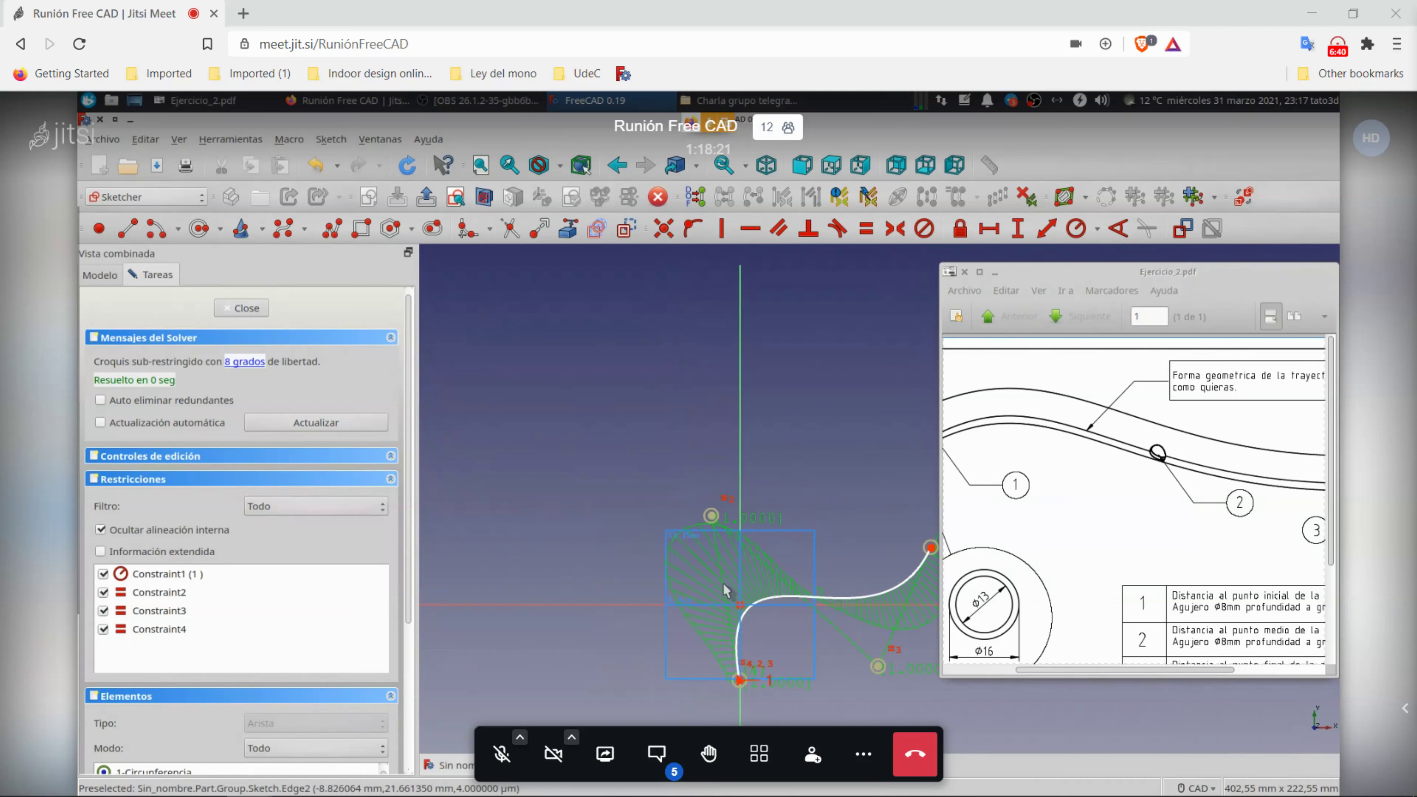
drag(740, 681, 690, 664)
click(241, 307)
middle_drag(593, 500, 606, 503)
click(606, 503)
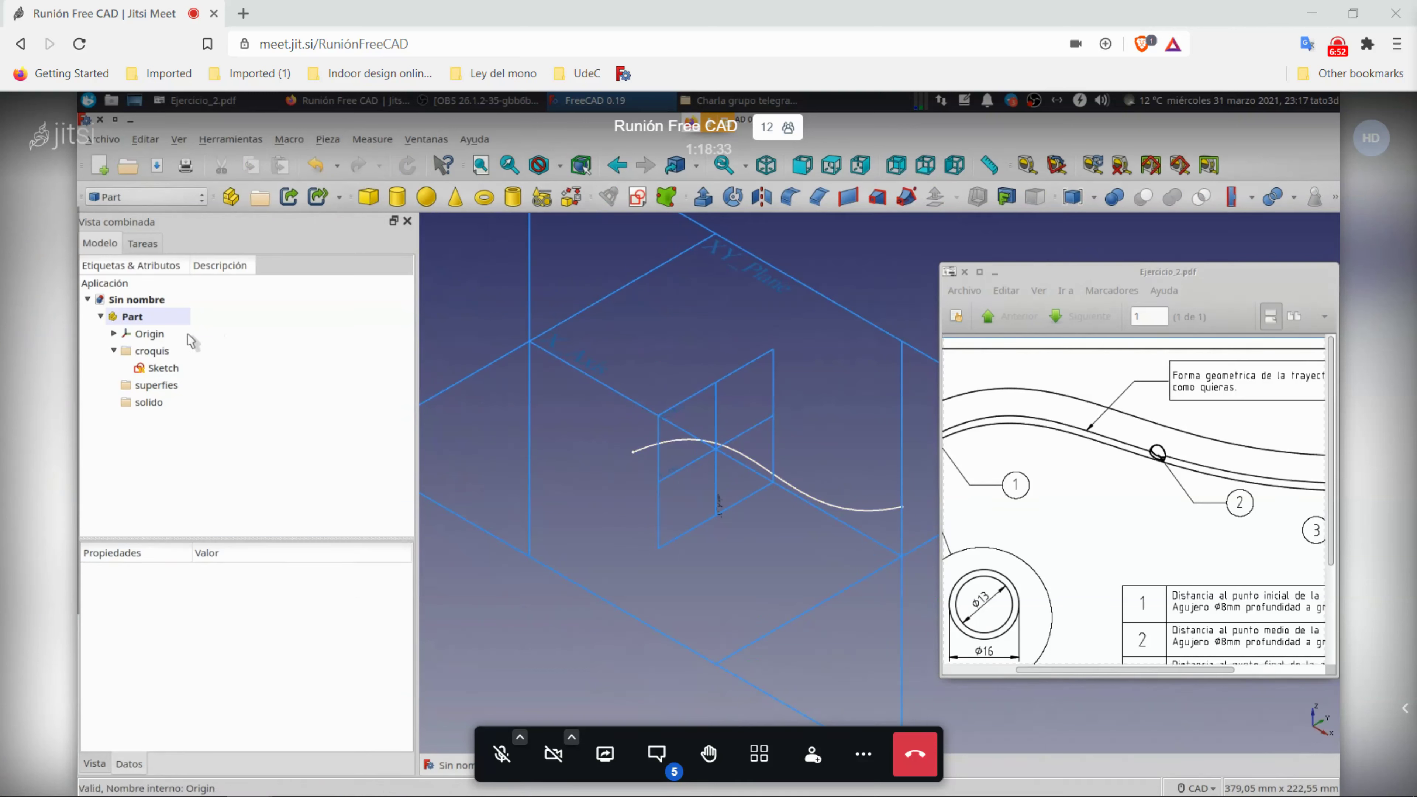
Step: Hide the Part's Origin planes and axes so only the S-curve shows
click(173, 337)
key(space)
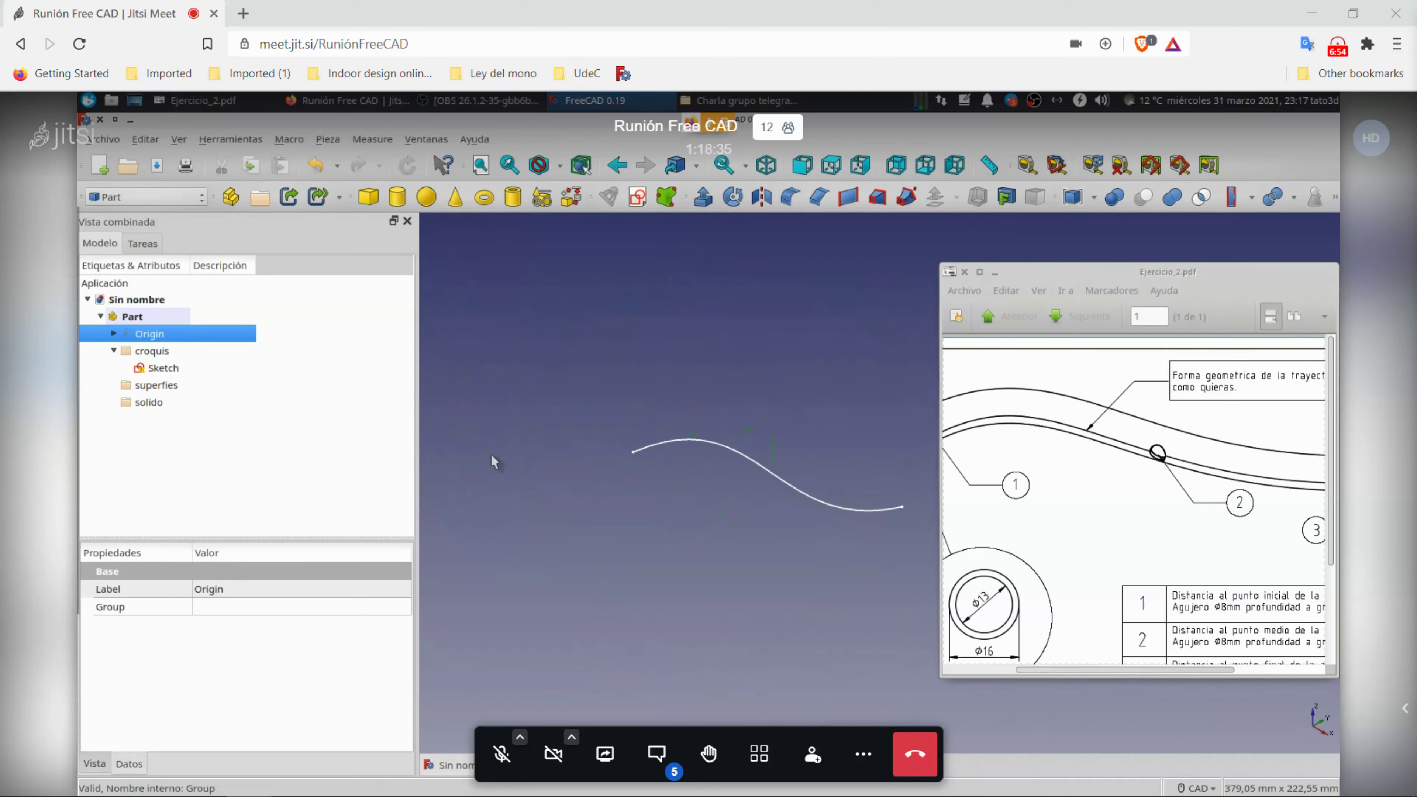
middle_drag(676, 542, 645, 544)
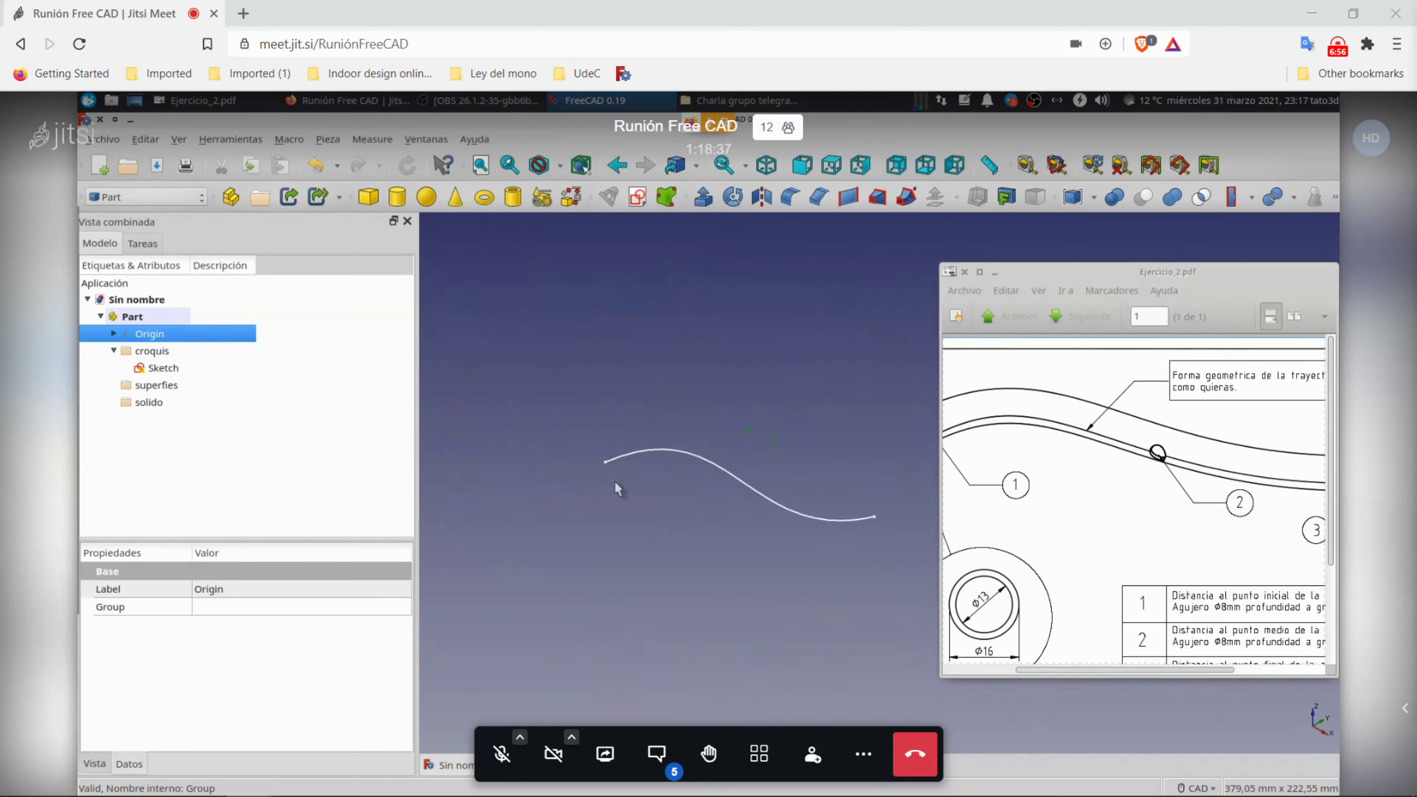
scroll(1116, 502, left, 3)
scroll(1094, 559, down, 1)
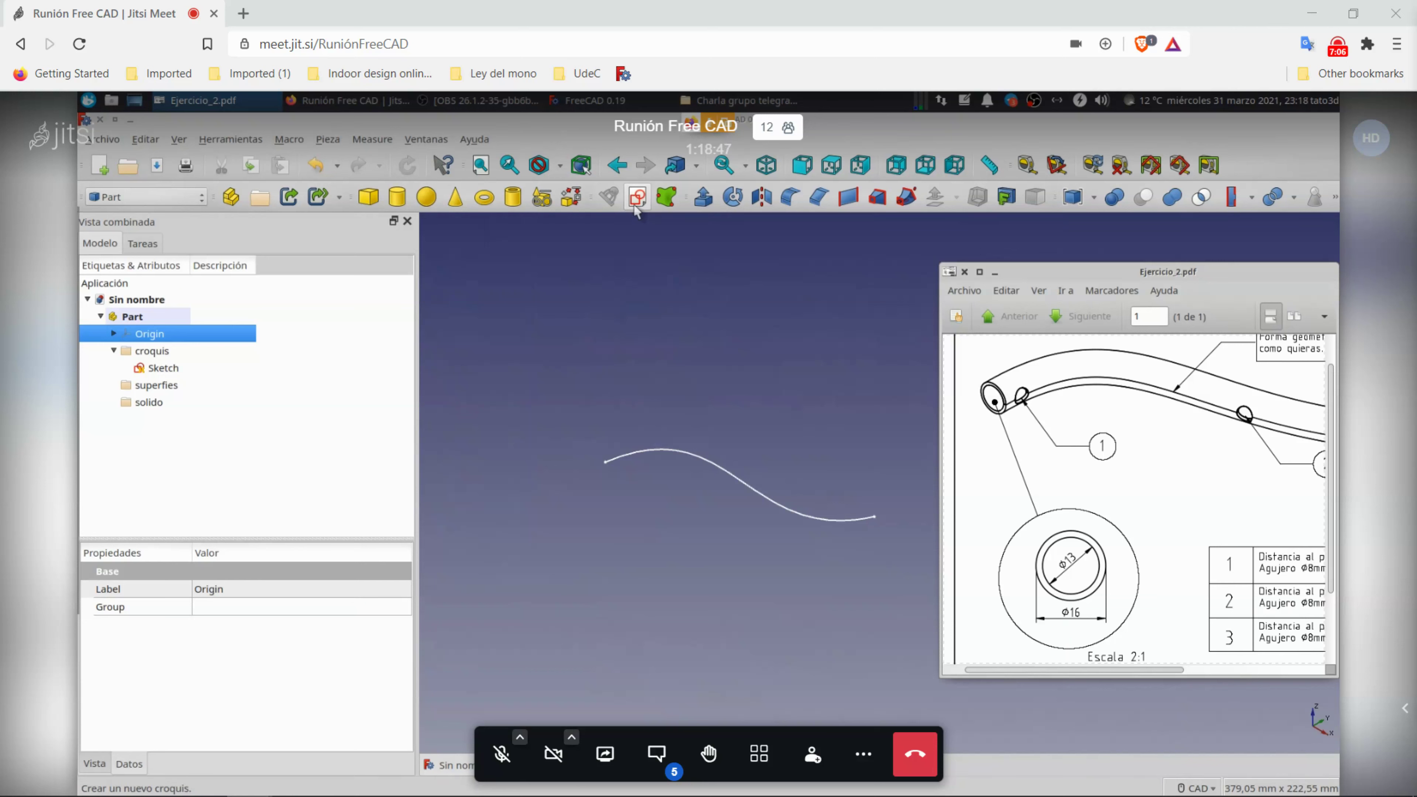
click(606, 306)
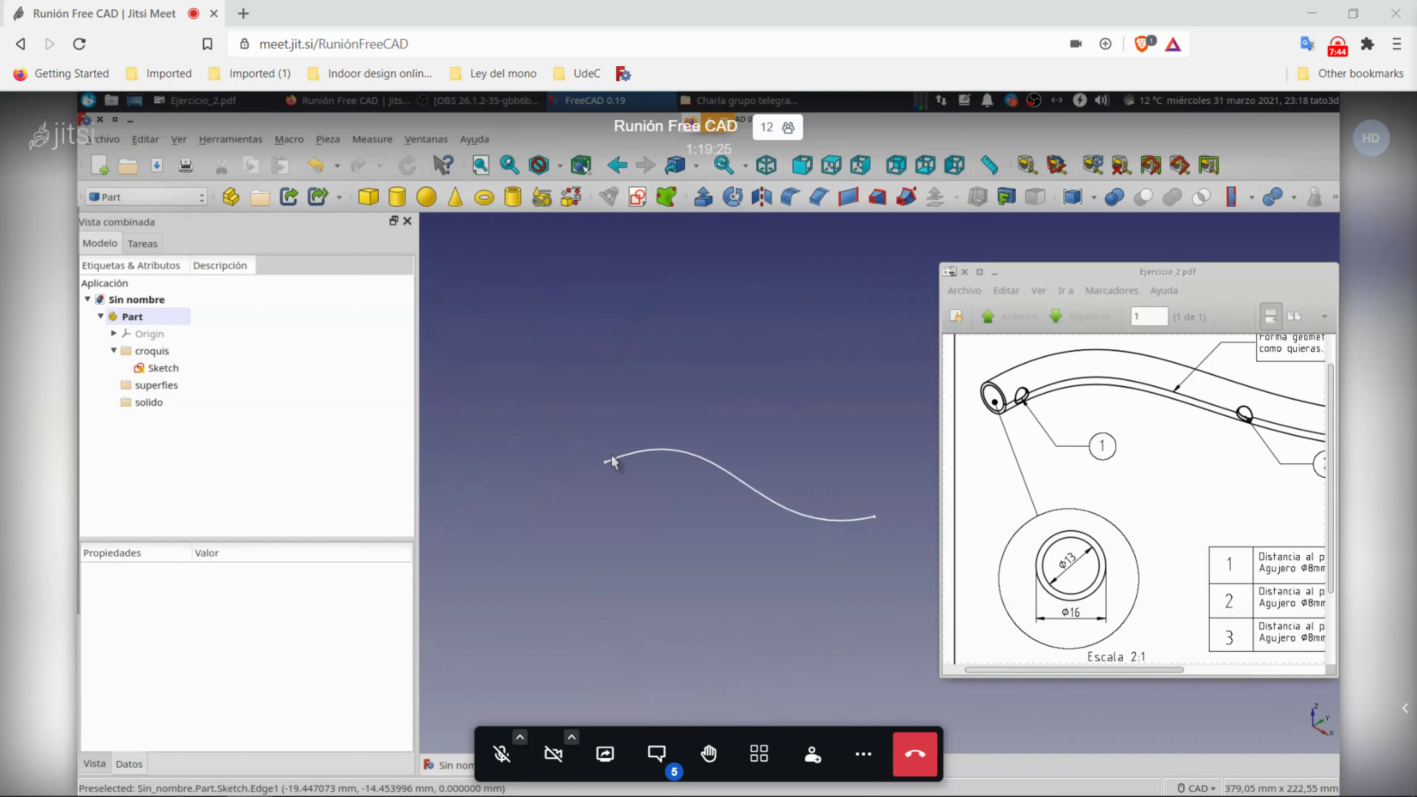
scroll(610, 464, up, 3)
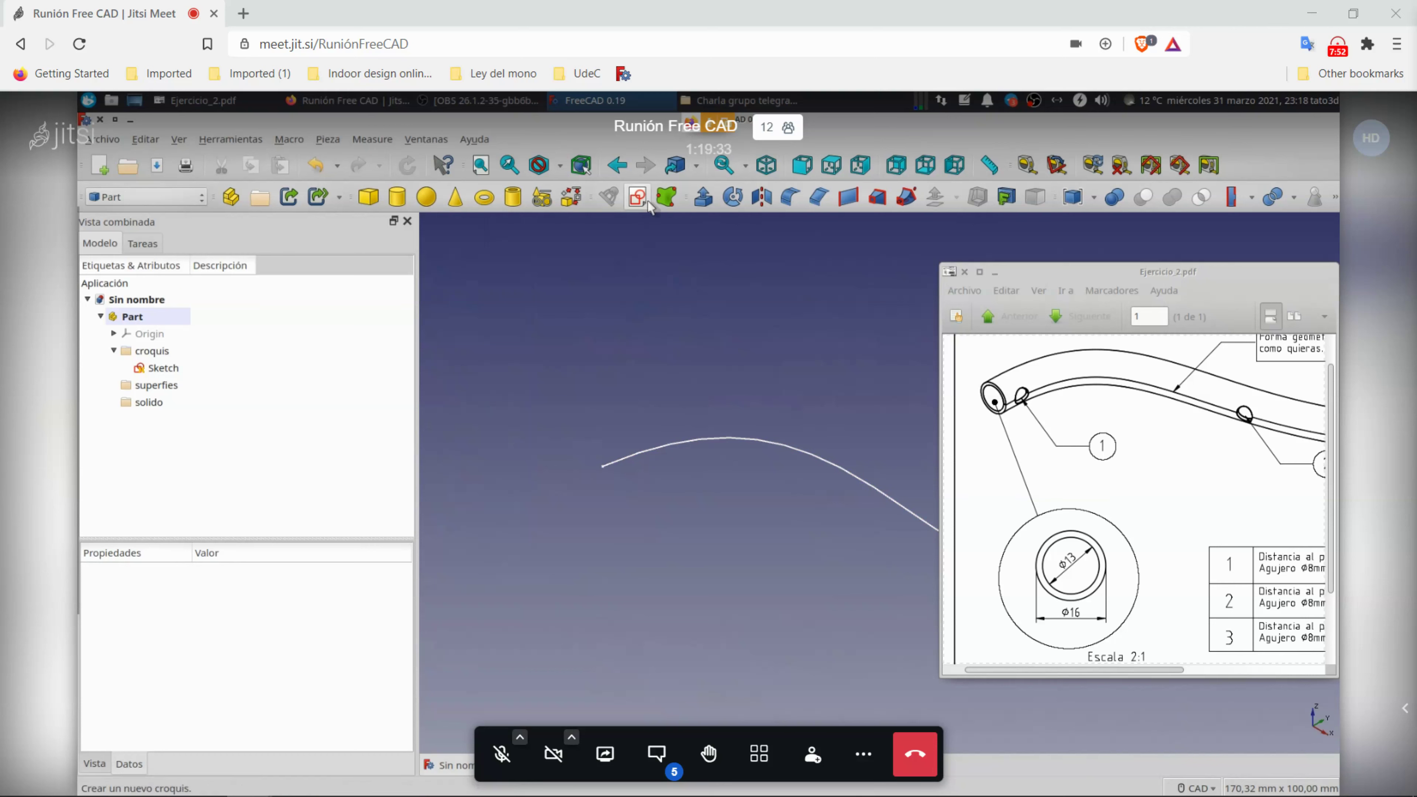
middle_drag(612, 469, 795, 518)
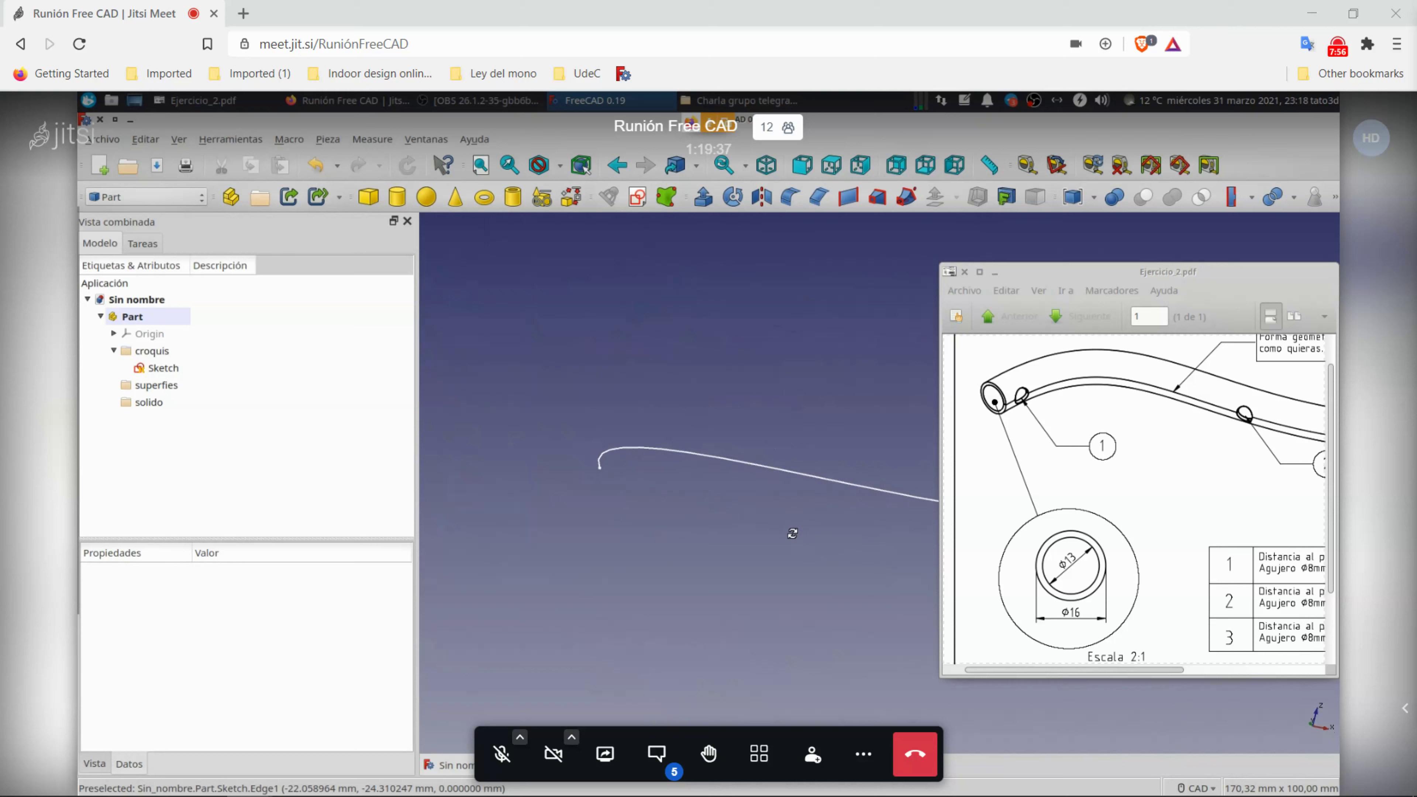
middle_drag(795, 518, 798, 516)
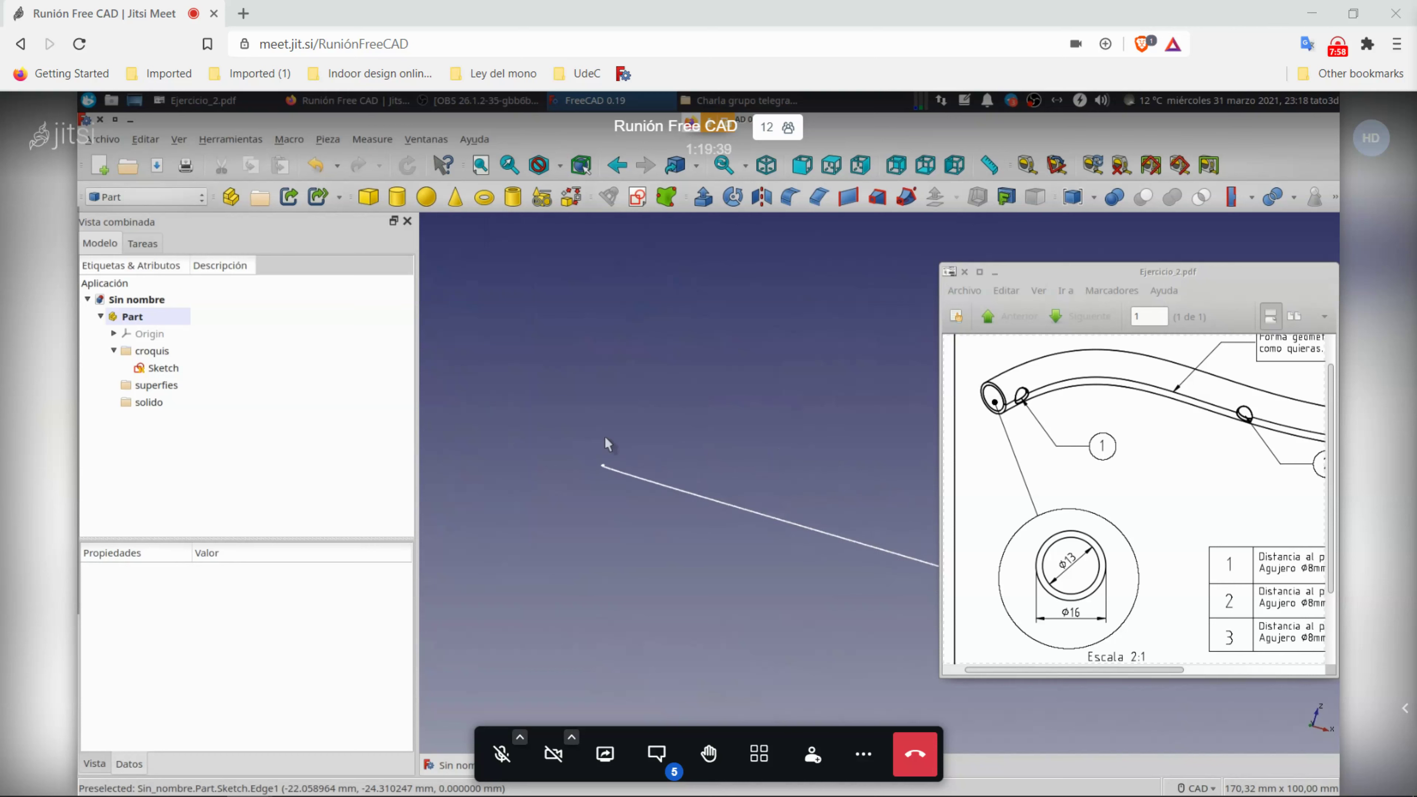
click(759, 173)
middle_drag(607, 522, 625, 519)
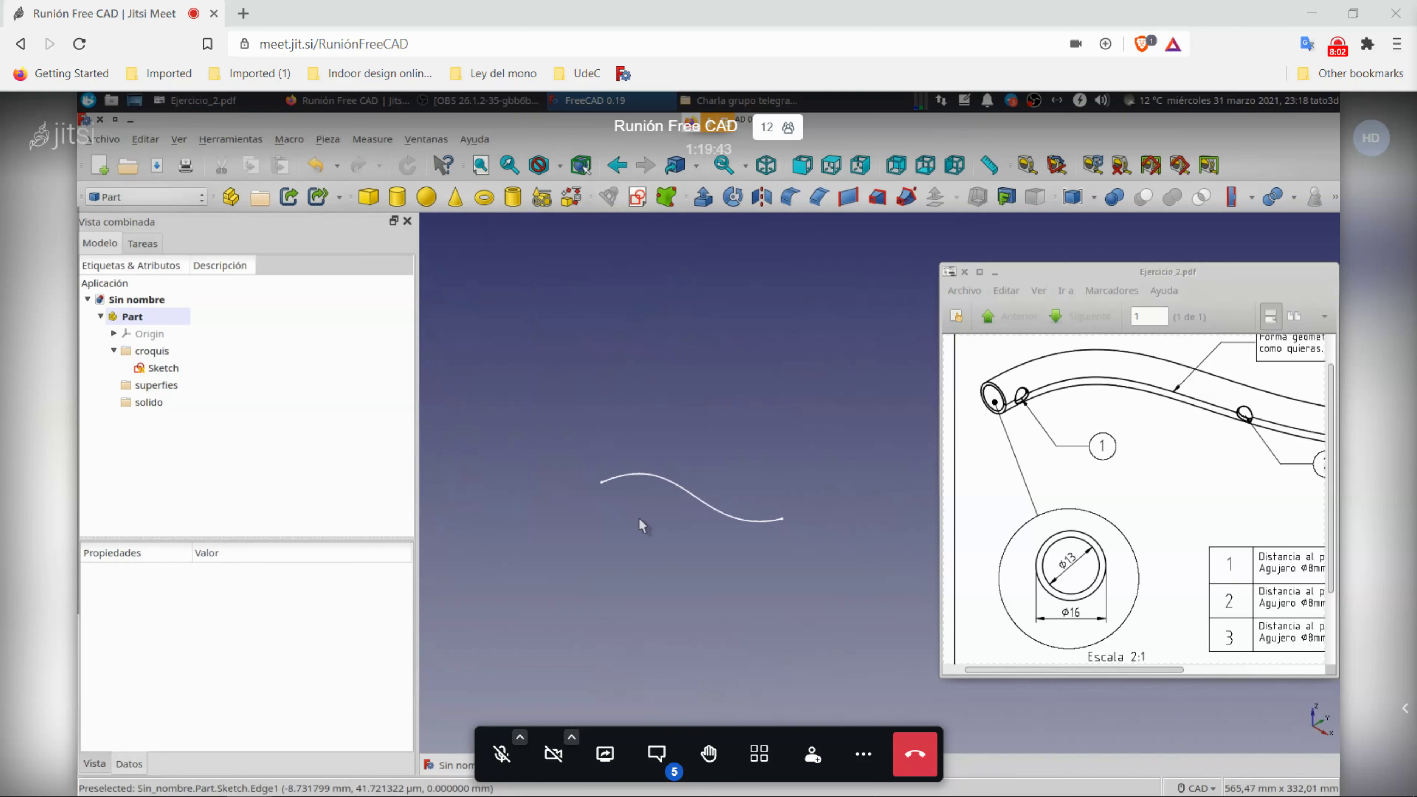
scroll(627, 526, up, 2)
scroll(569, 522, up, 1)
scroll(530, 497, up, 1)
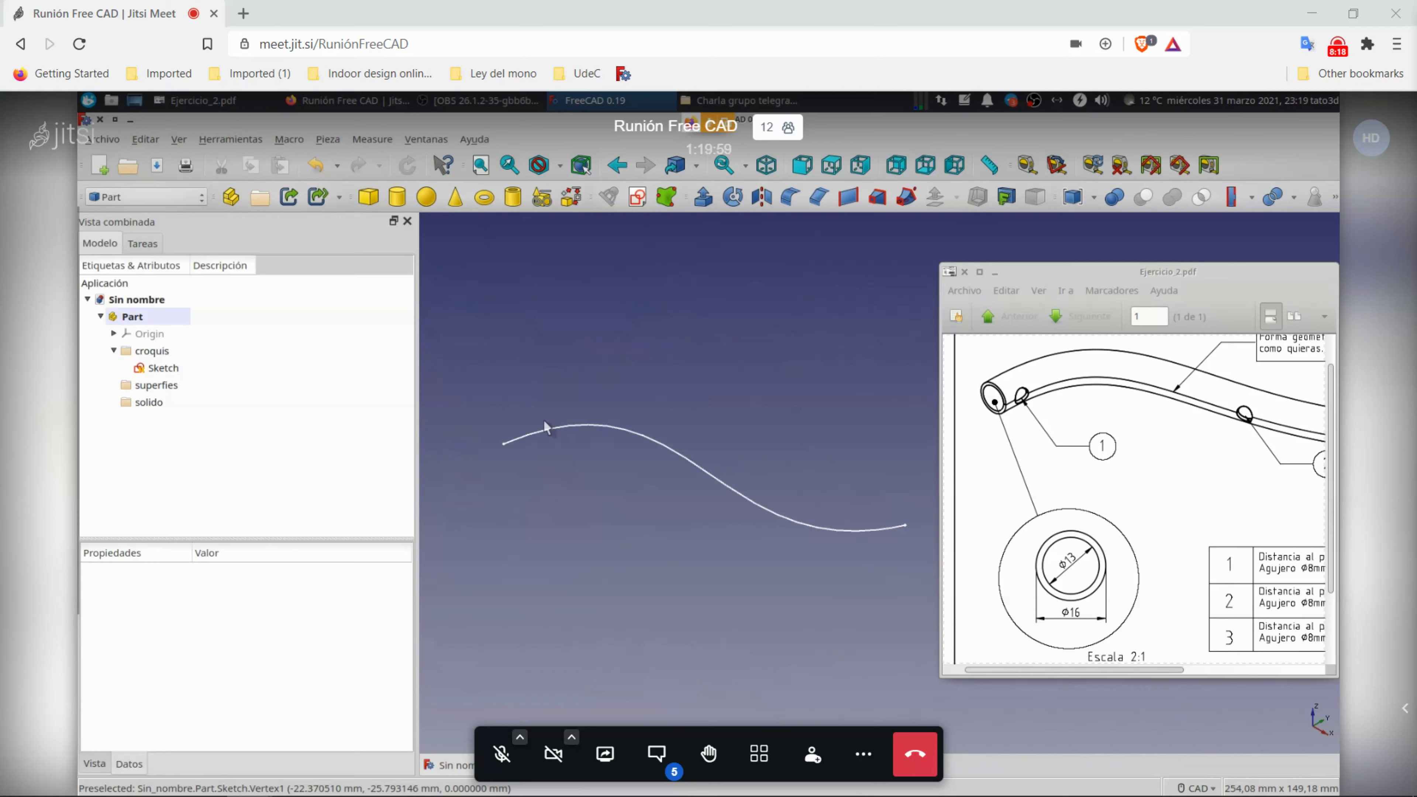
click(552, 433)
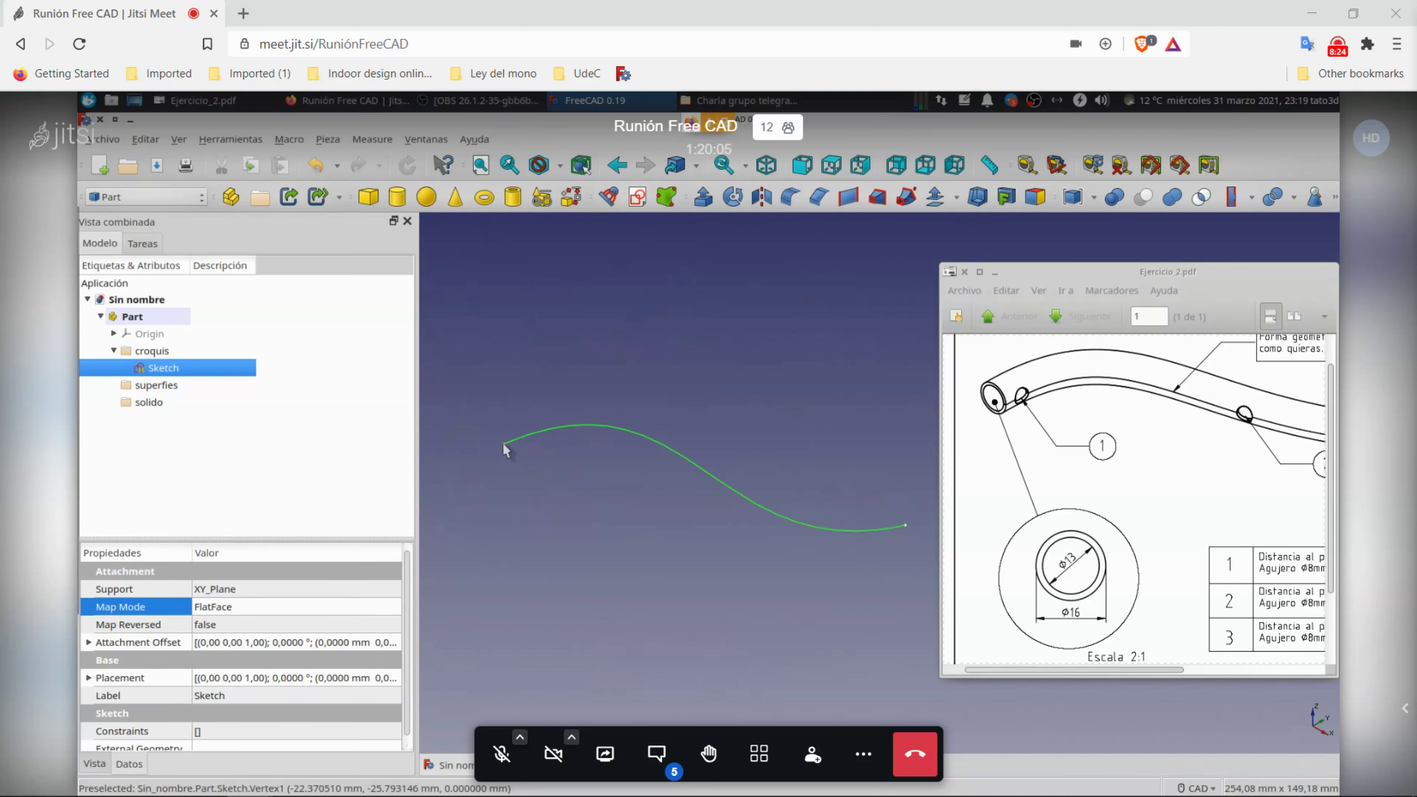
Step: Create a new sketch on the S-curve using the FrenetNB attachment mode
click(639, 201)
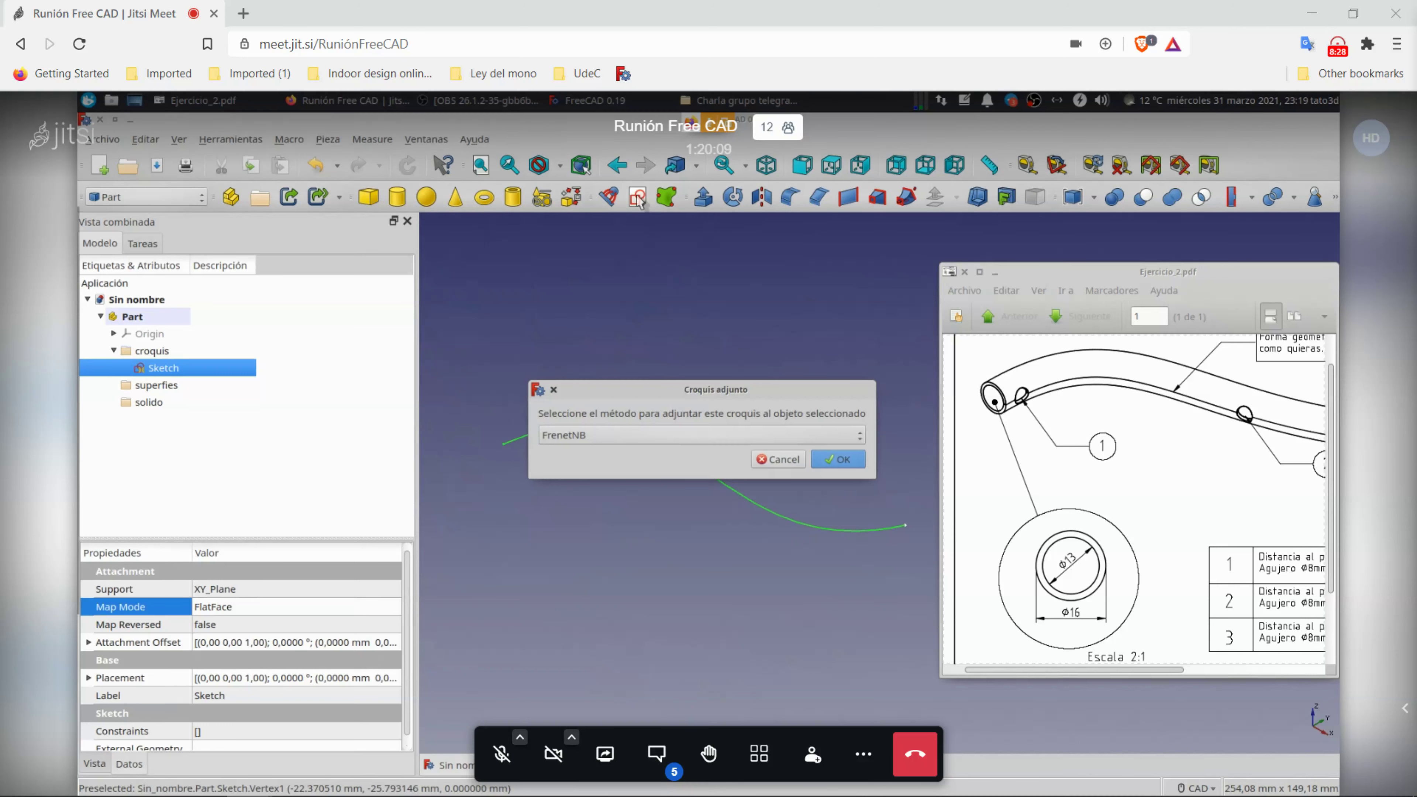
click(719, 436)
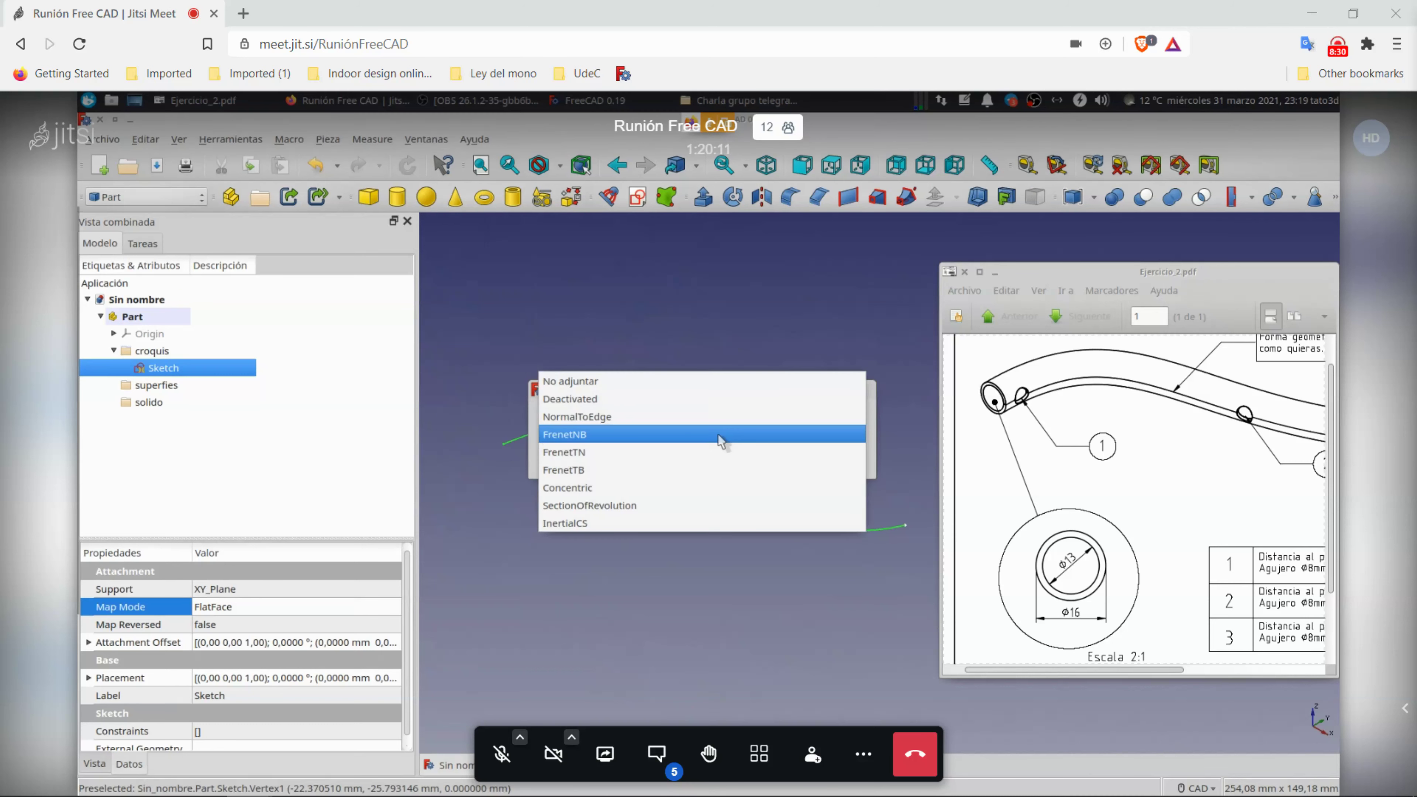
click(631, 437)
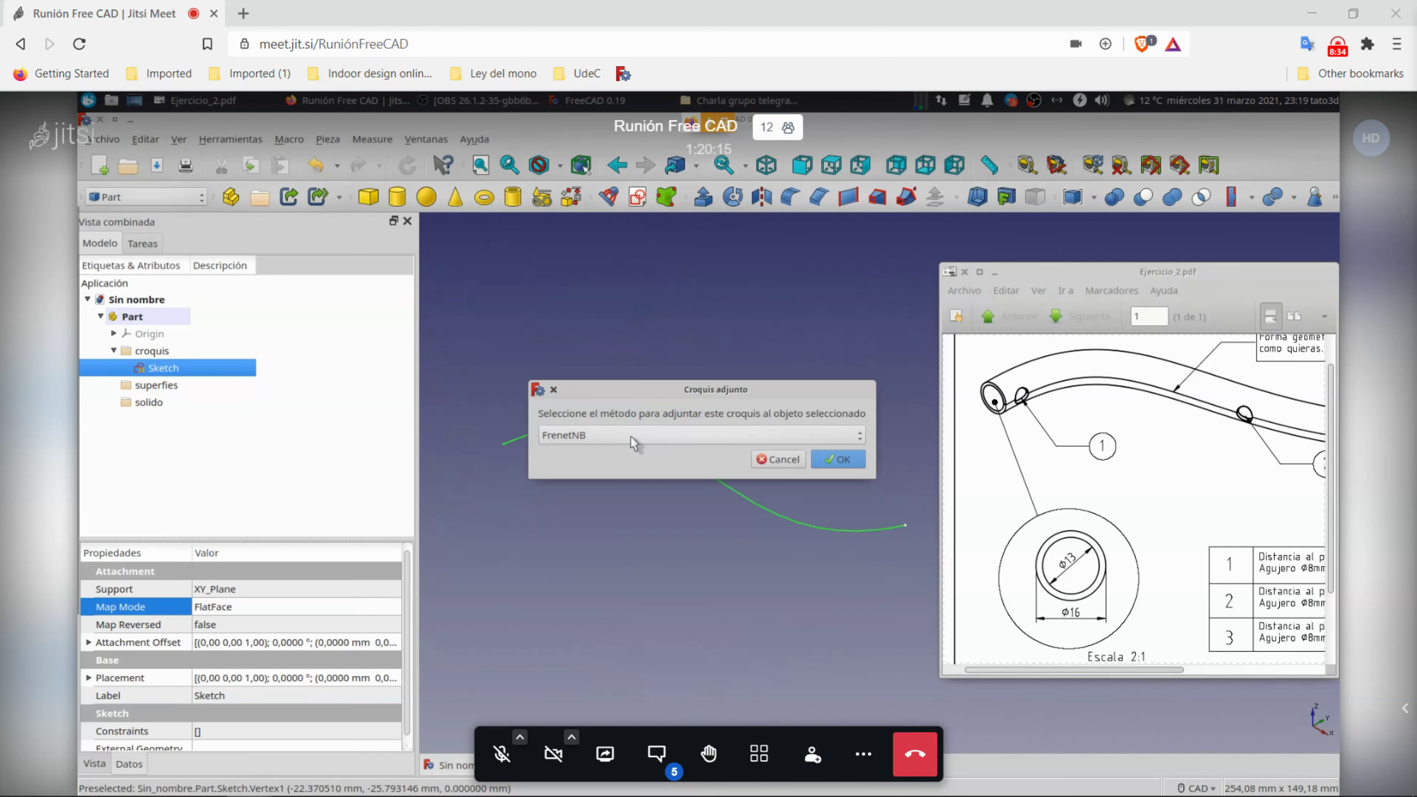
click(827, 459)
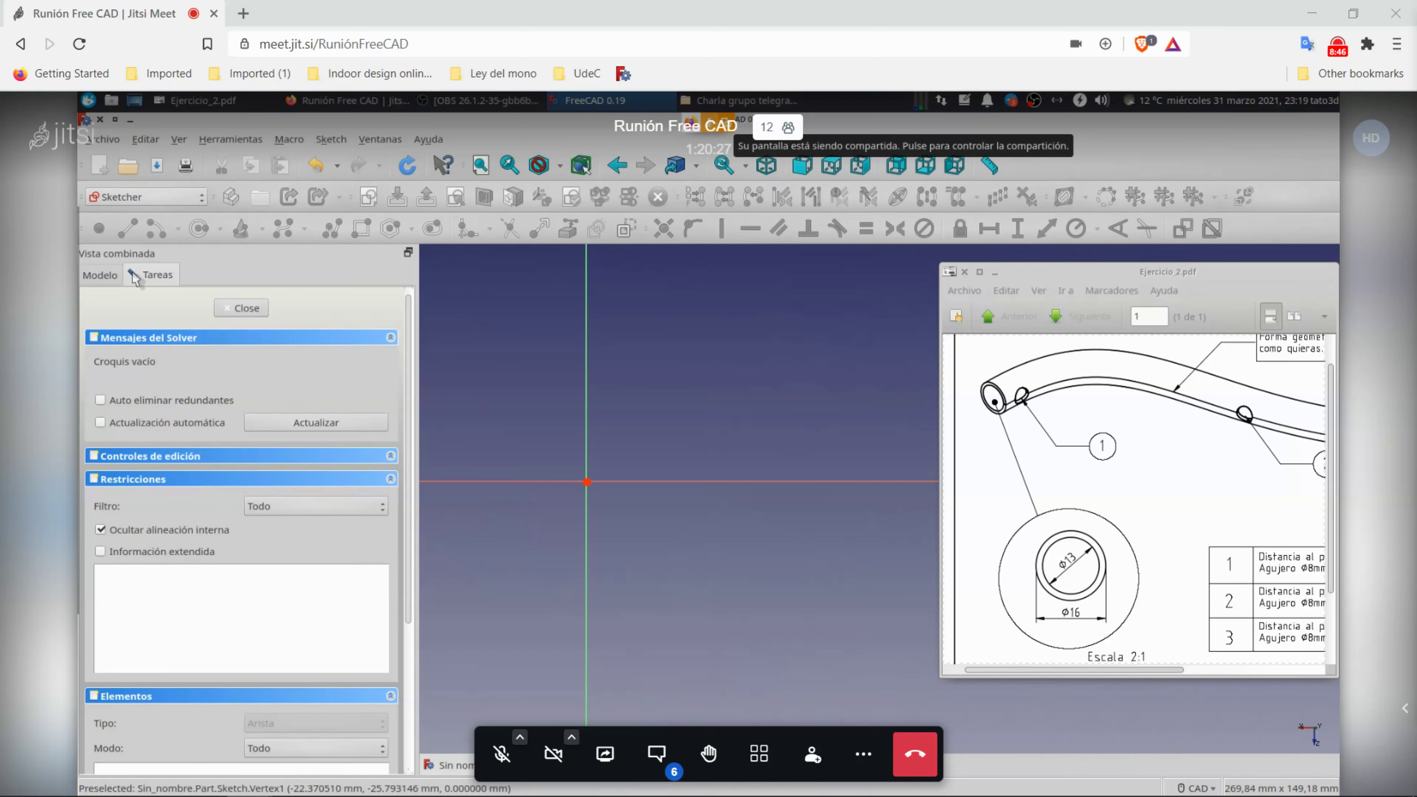
Step: File Sketch001 in the croquis folder of the Modelo tree and reopen it for editing
click(113, 281)
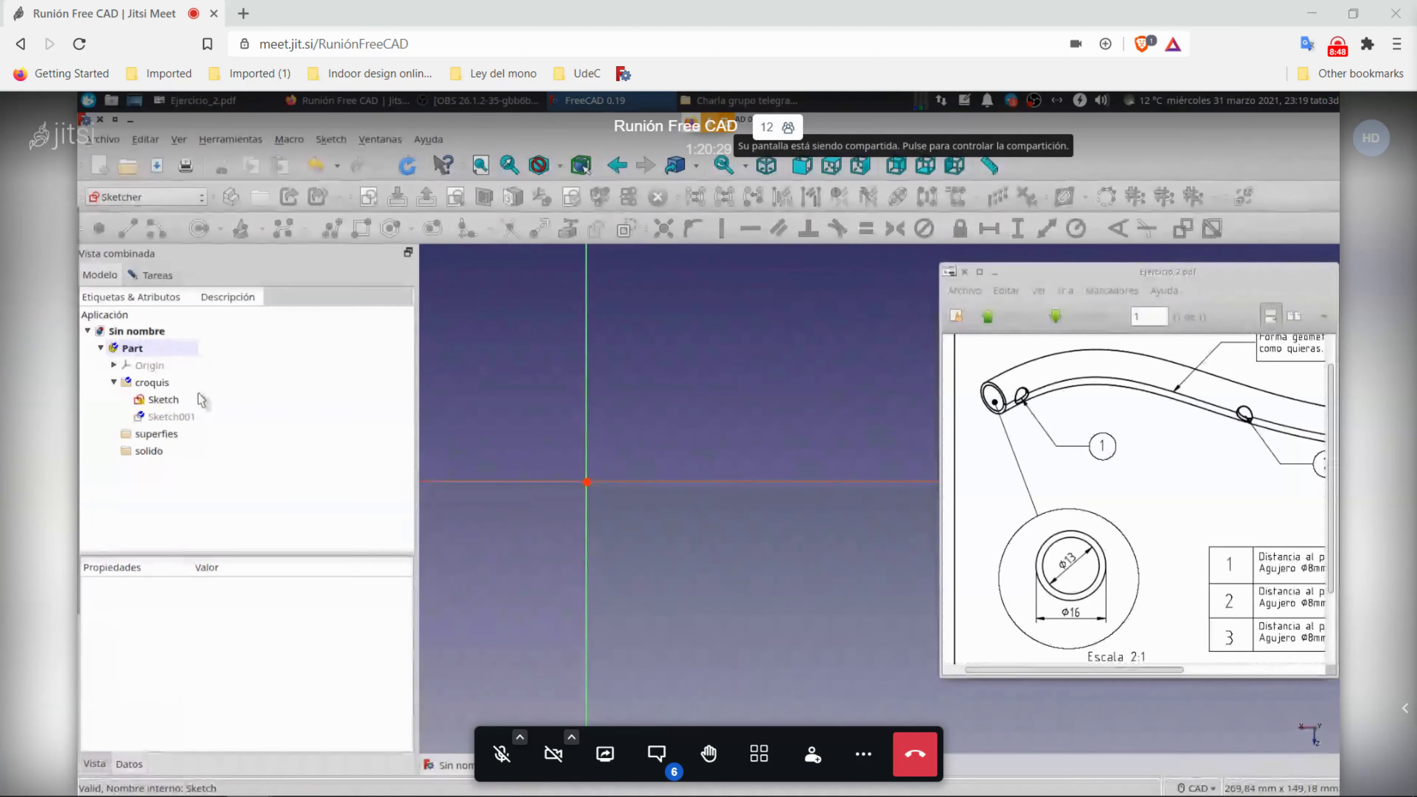
click(175, 419)
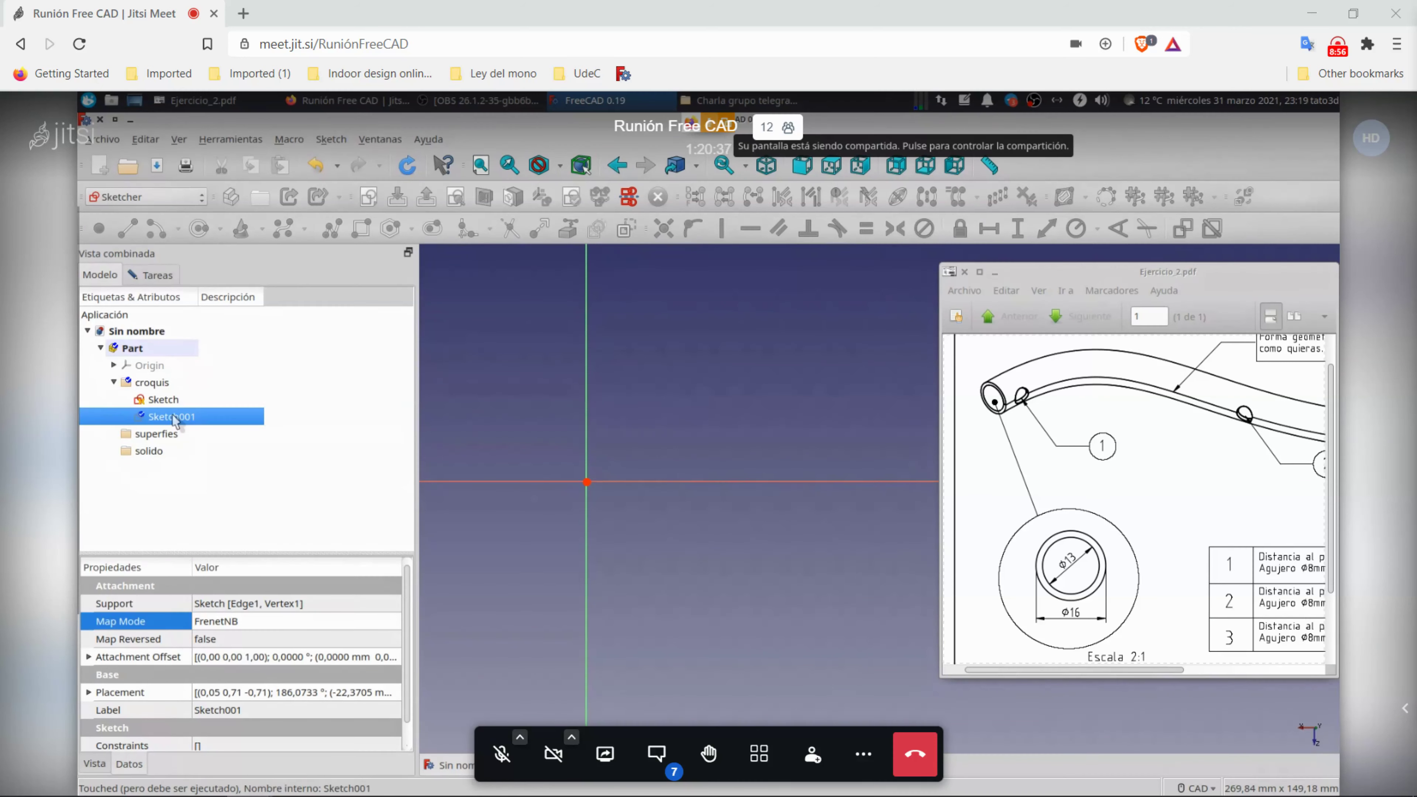
drag(175, 419, 140, 331)
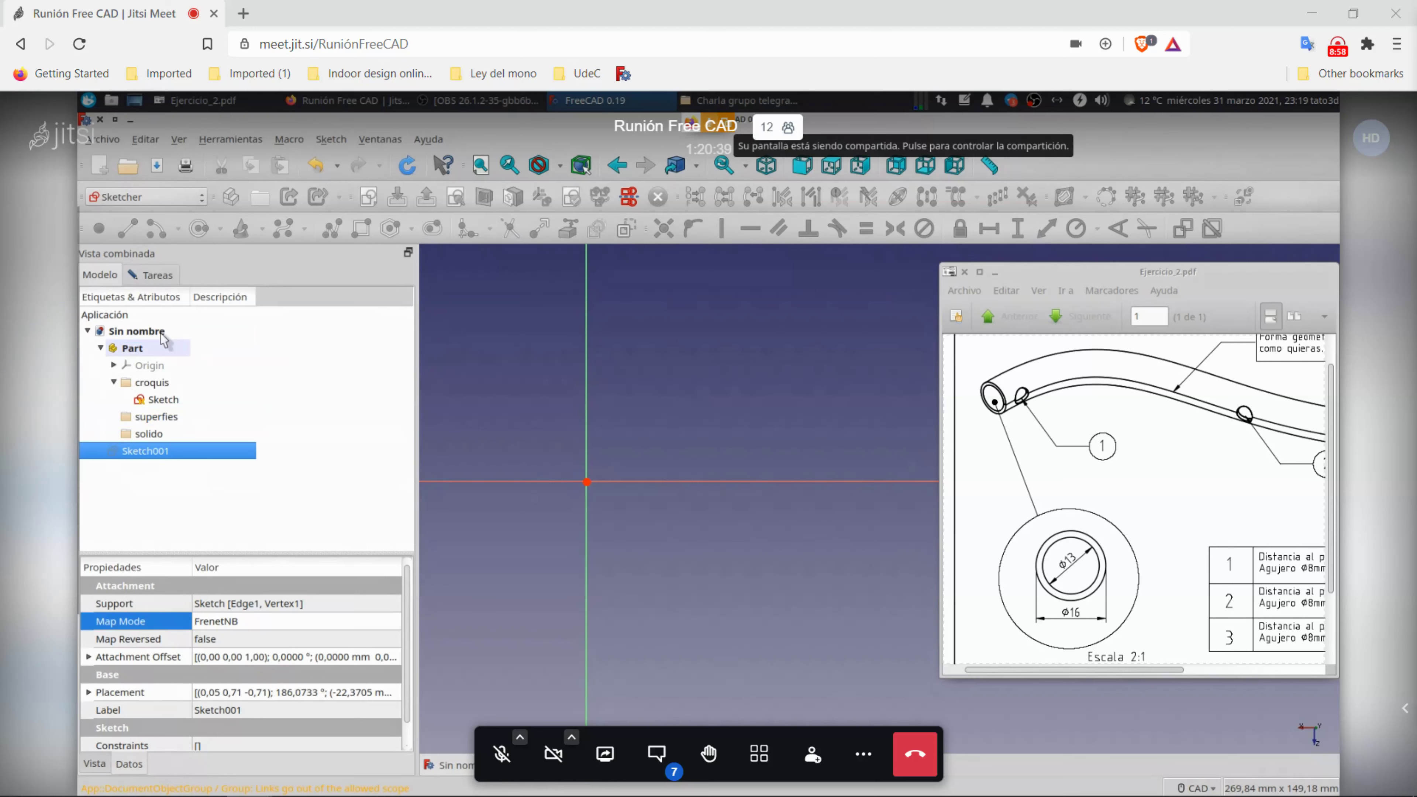
drag(182, 451, 170, 383)
double_click(190, 417)
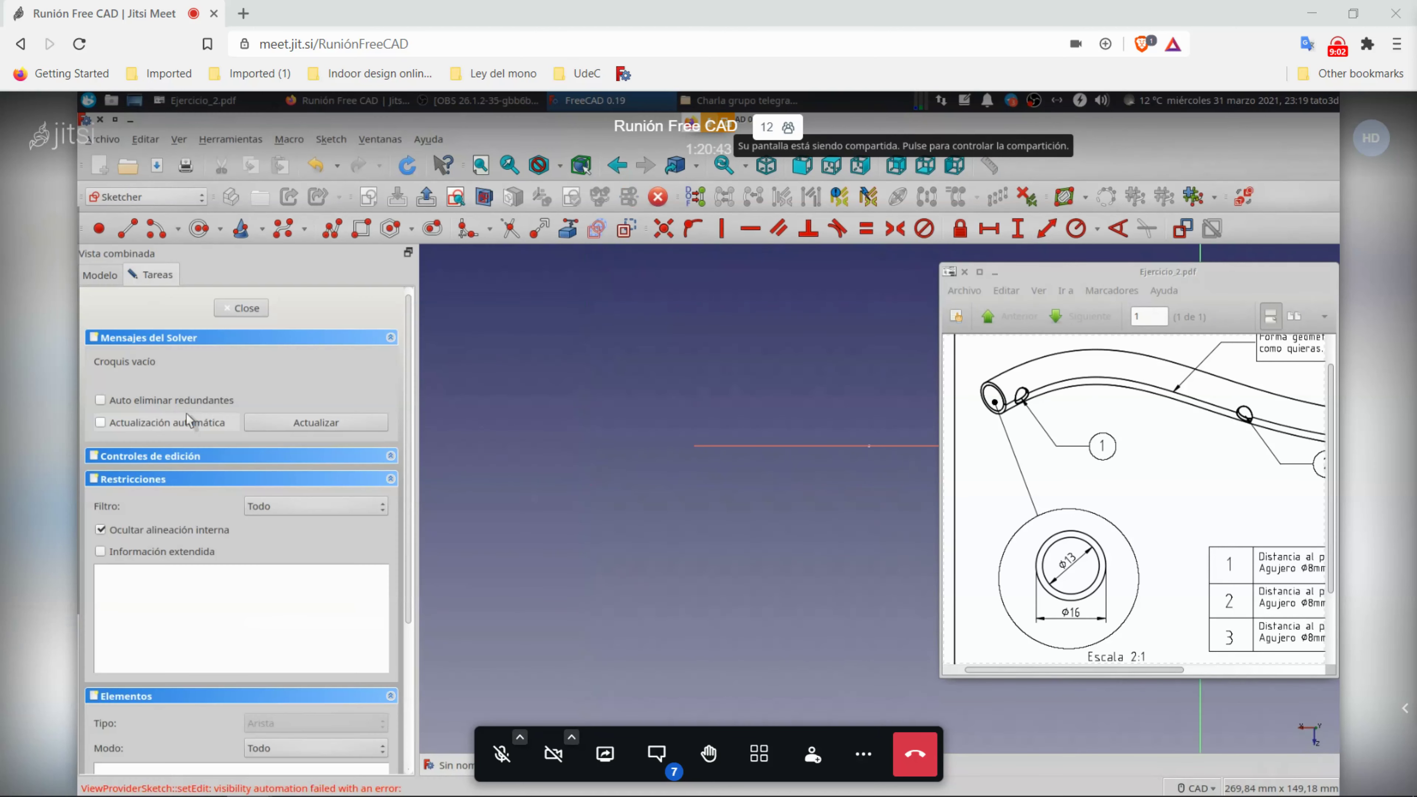
Step: Draw a circle centred on the sketch origin
middle_drag(791, 522, 386, 518)
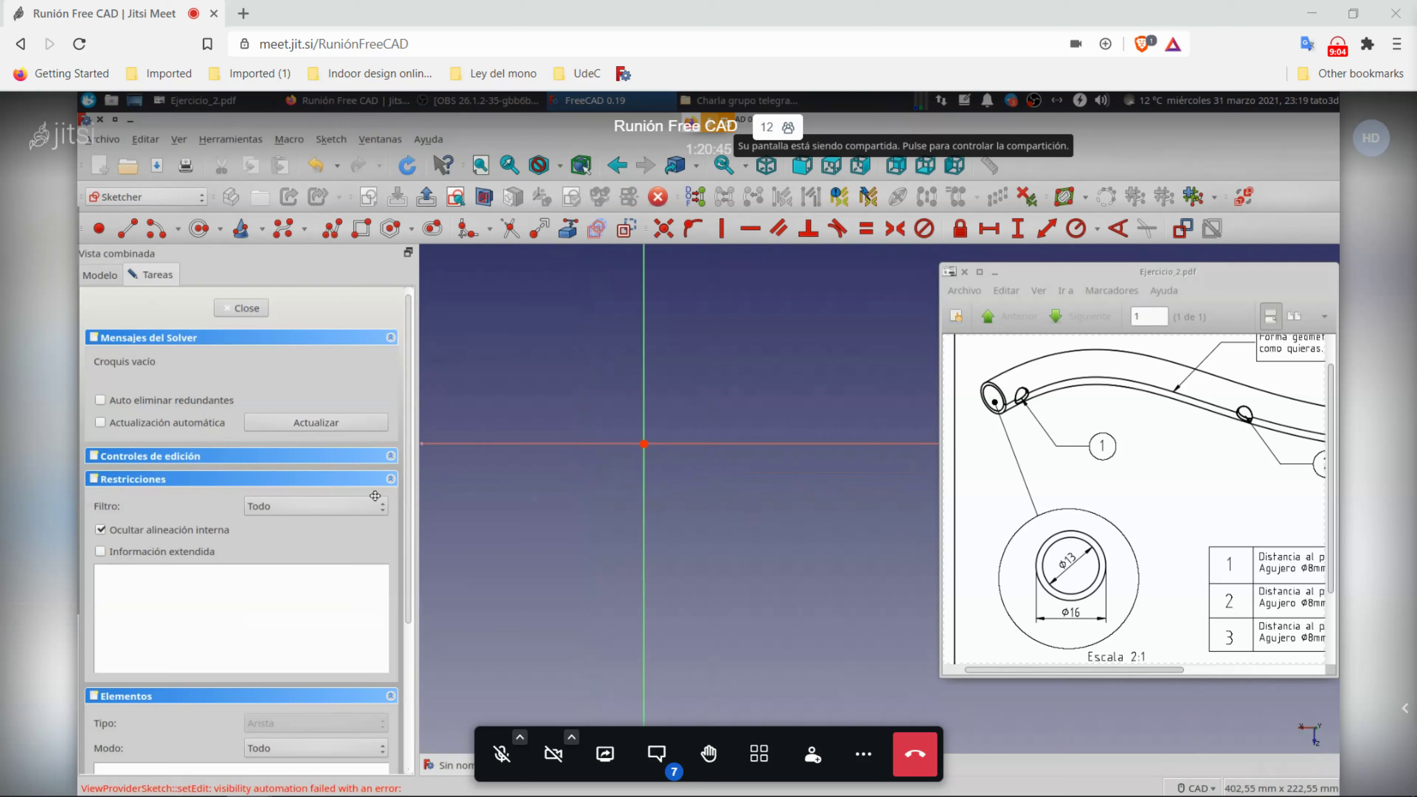
scroll(507, 504, down, 3)
scroll(557, 495, up, 2)
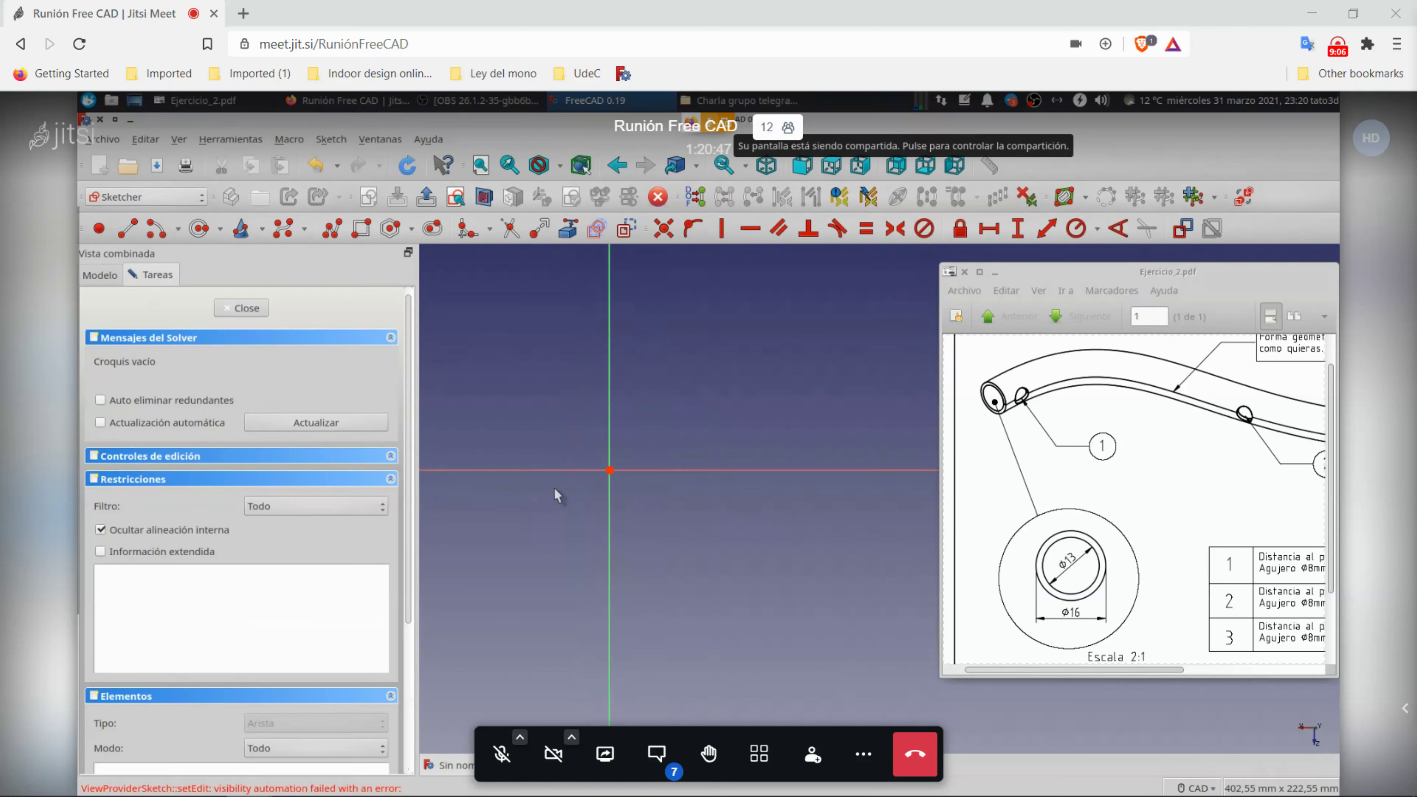
click(199, 228)
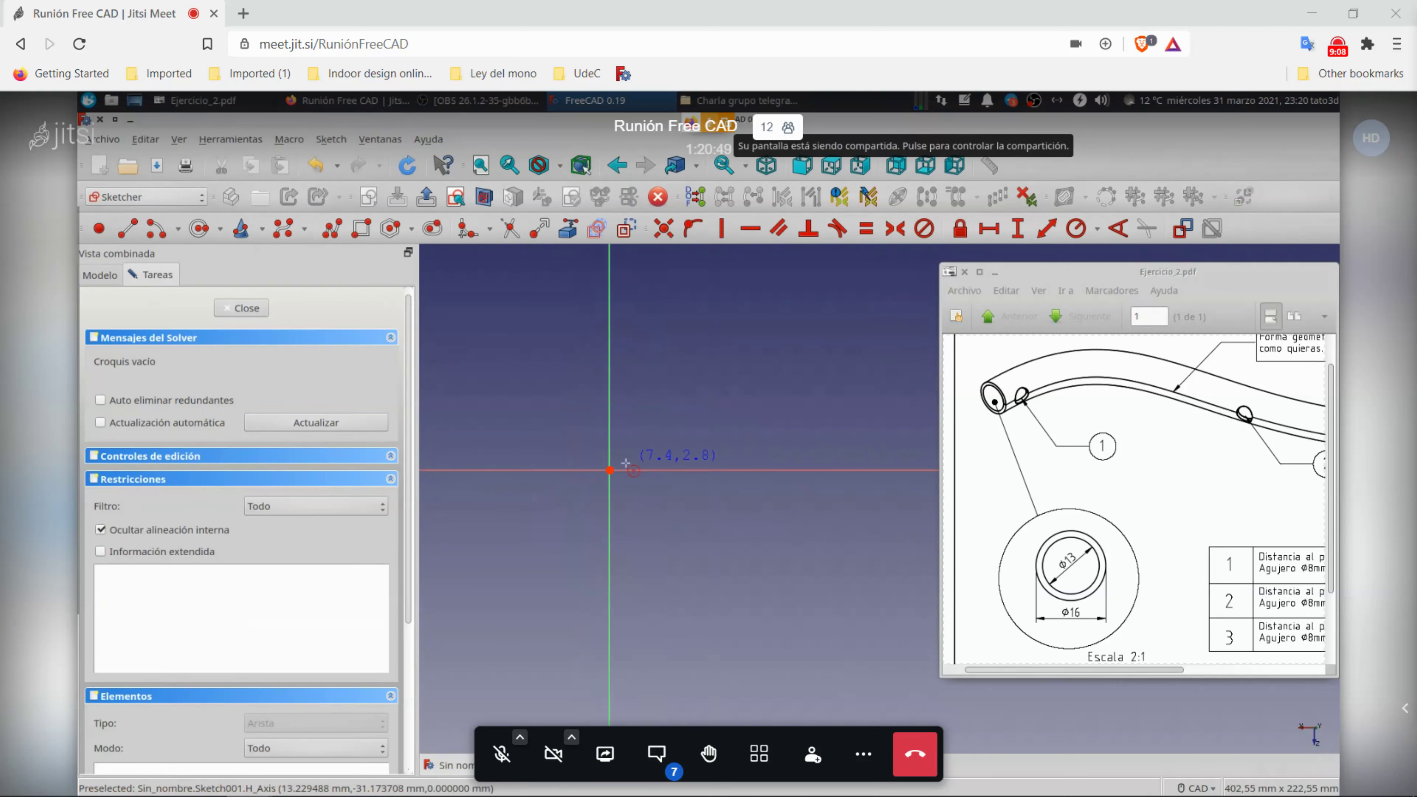
click(610, 470)
click(648, 434)
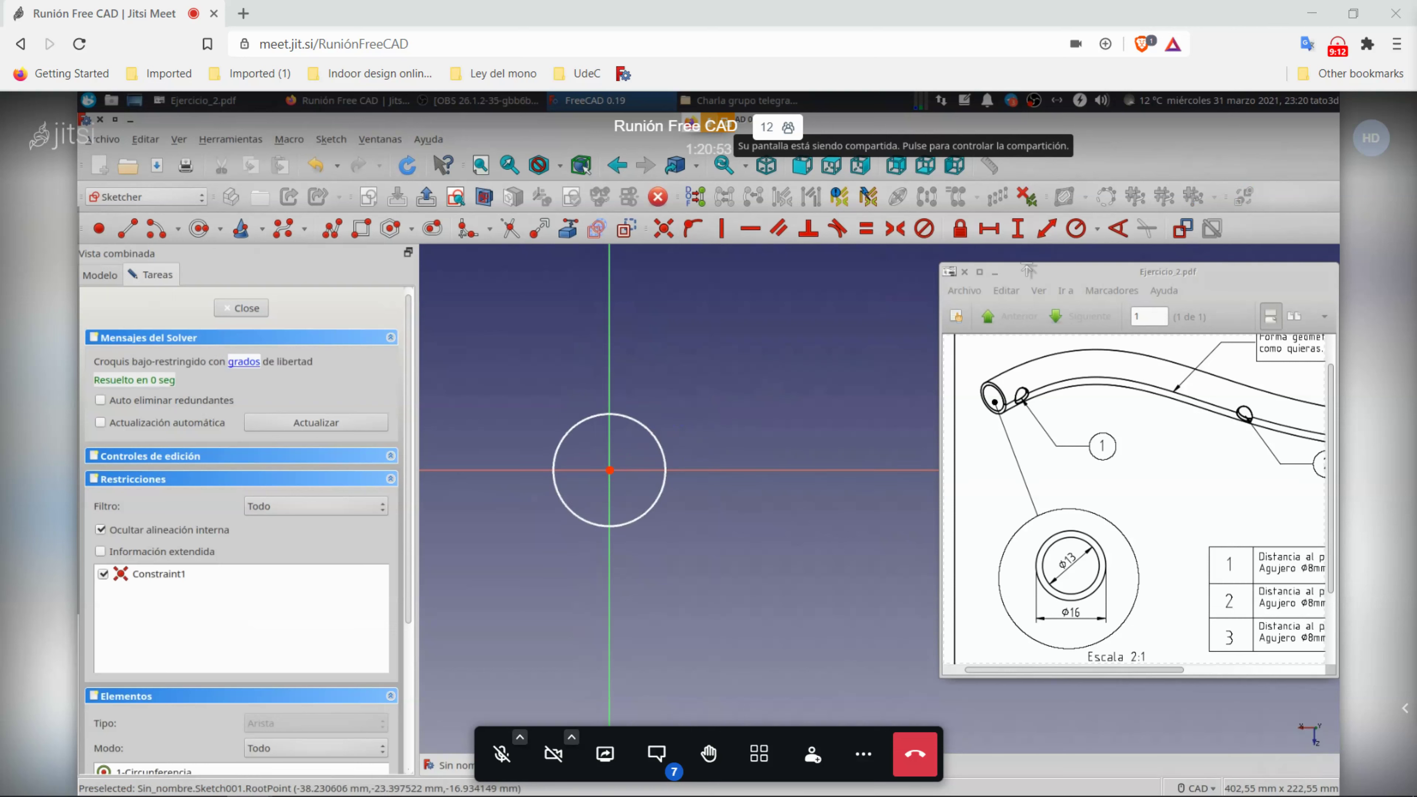
Step: Constrain the circle's diameter to 16 mm and close the sketch
click(1099, 234)
click(1127, 270)
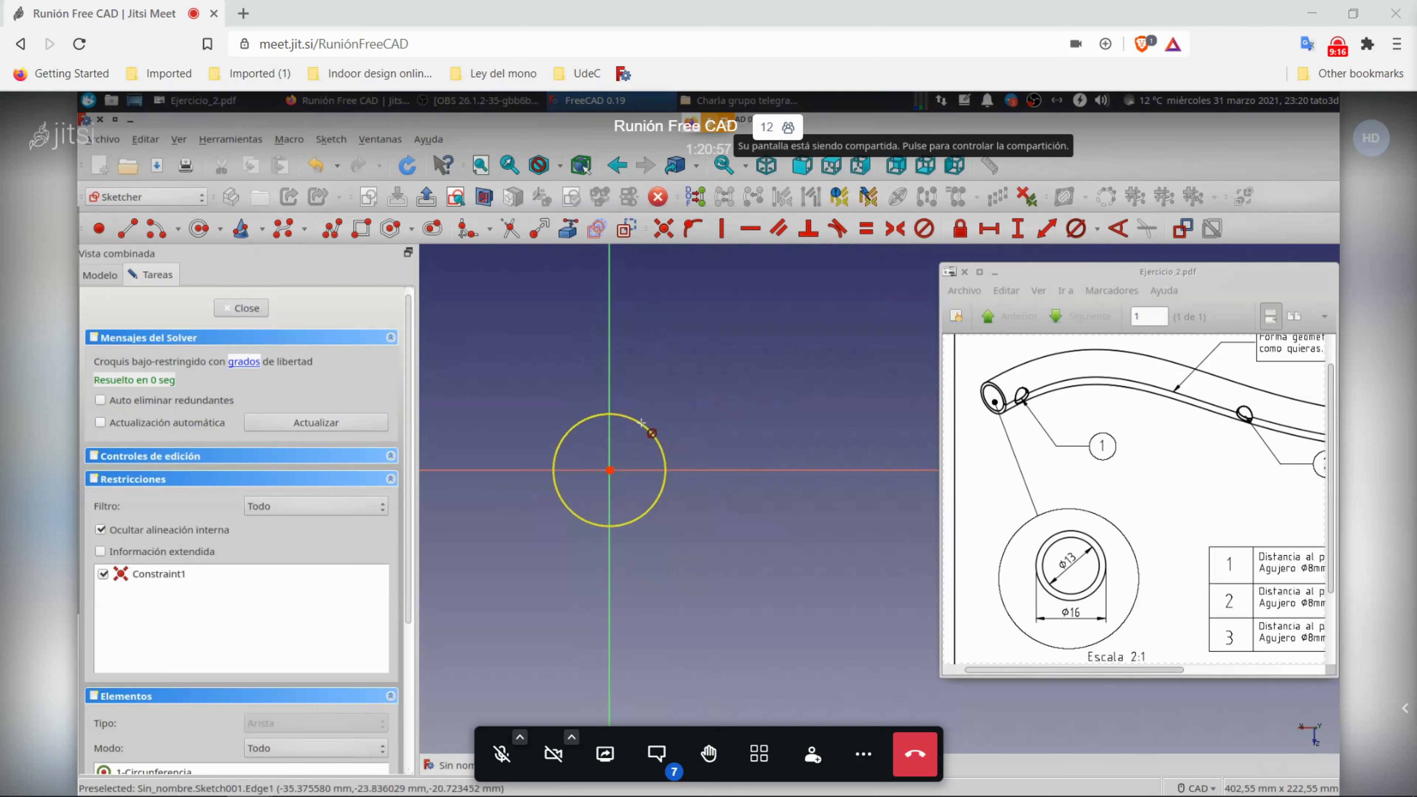
click(649, 433)
text(16)
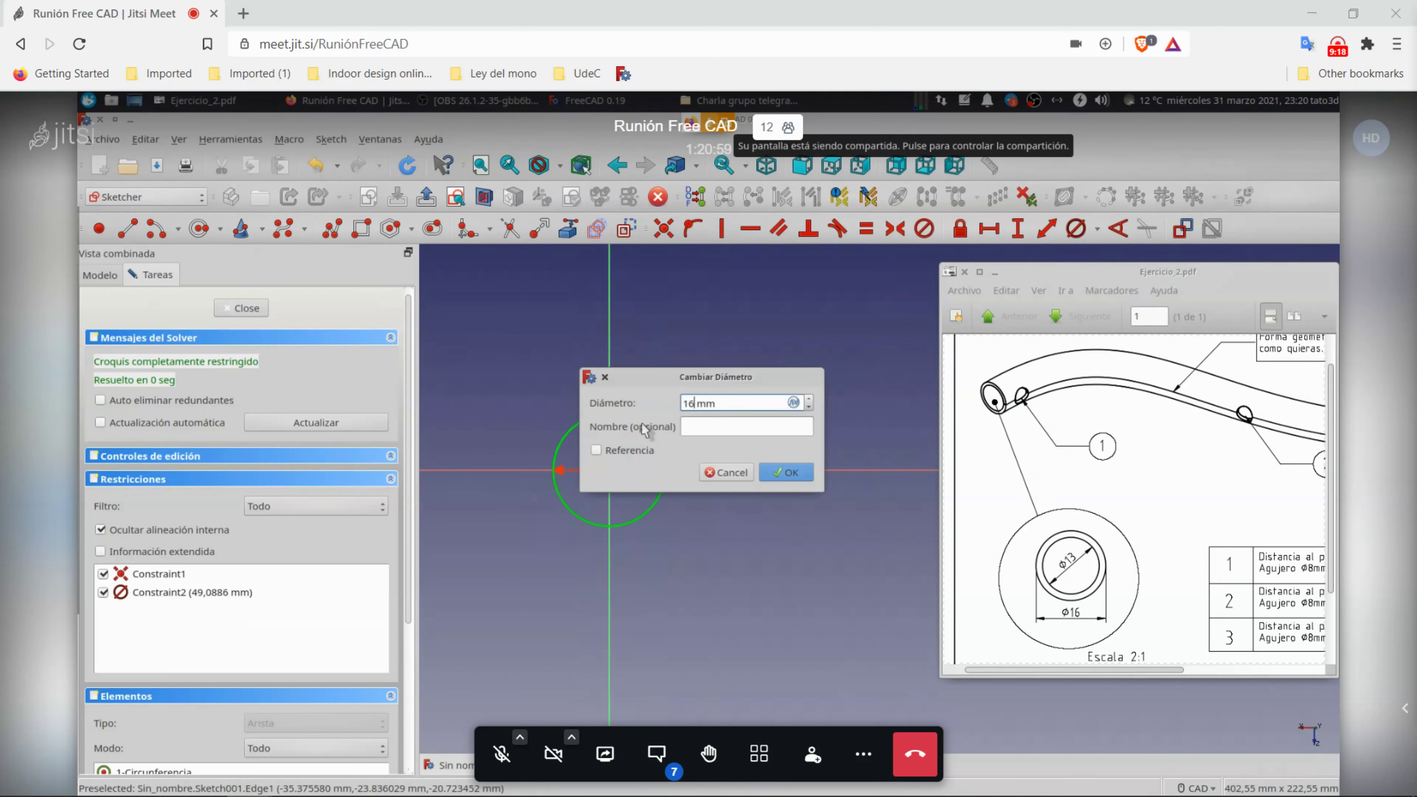
key(Return)
click(261, 314)
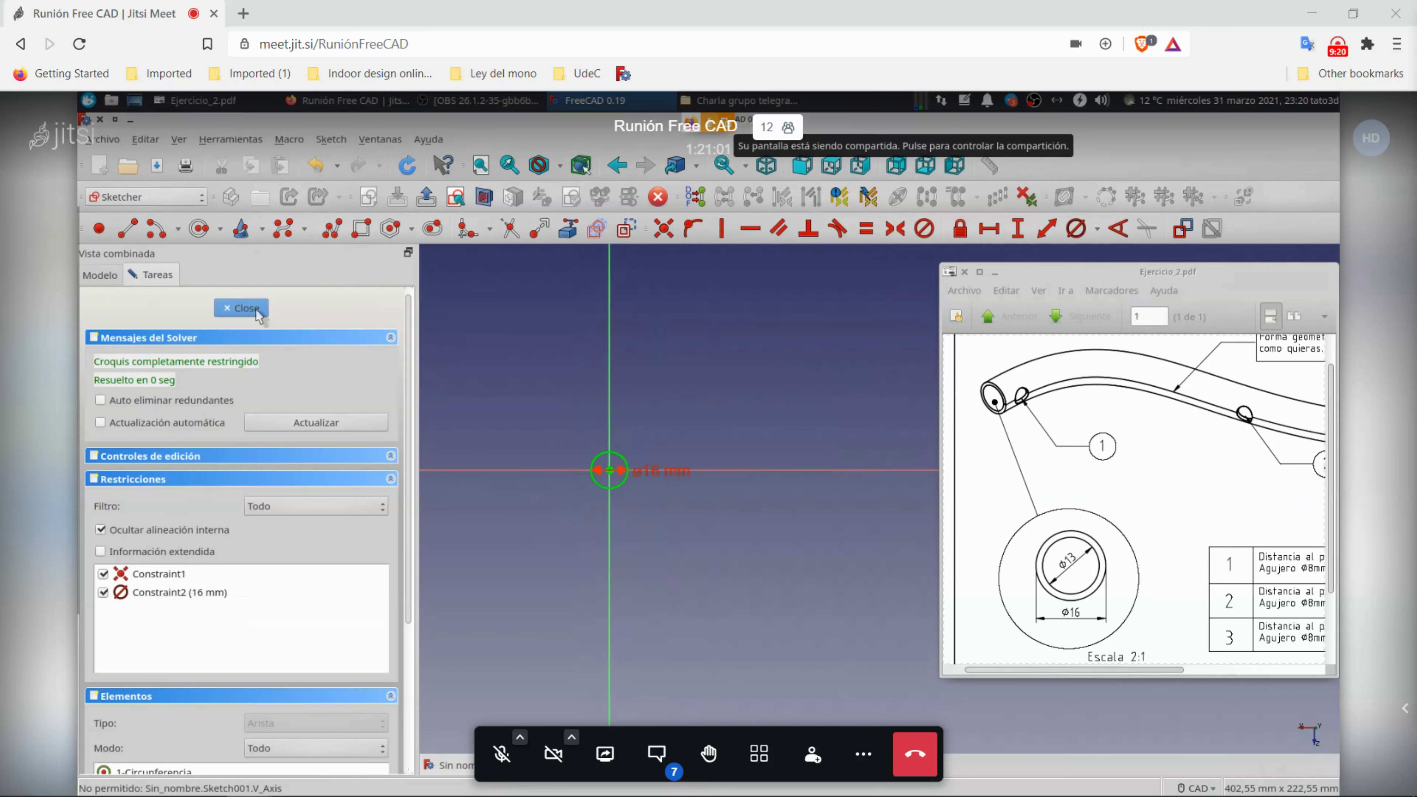
scroll(481, 437, up, 1)
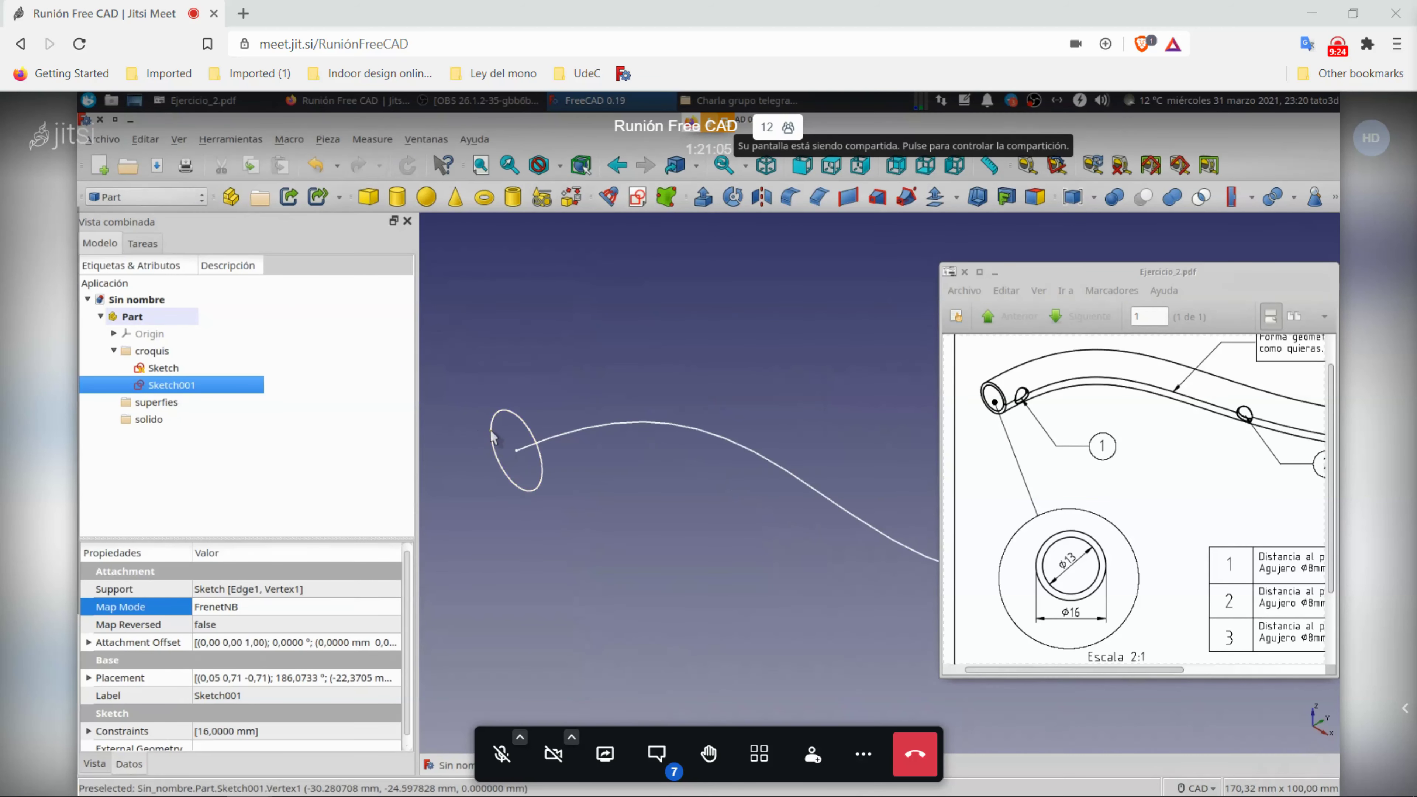
Step: Set Sketch001's Attachment Offset angle to 180°
scroll(493, 438, down, 2)
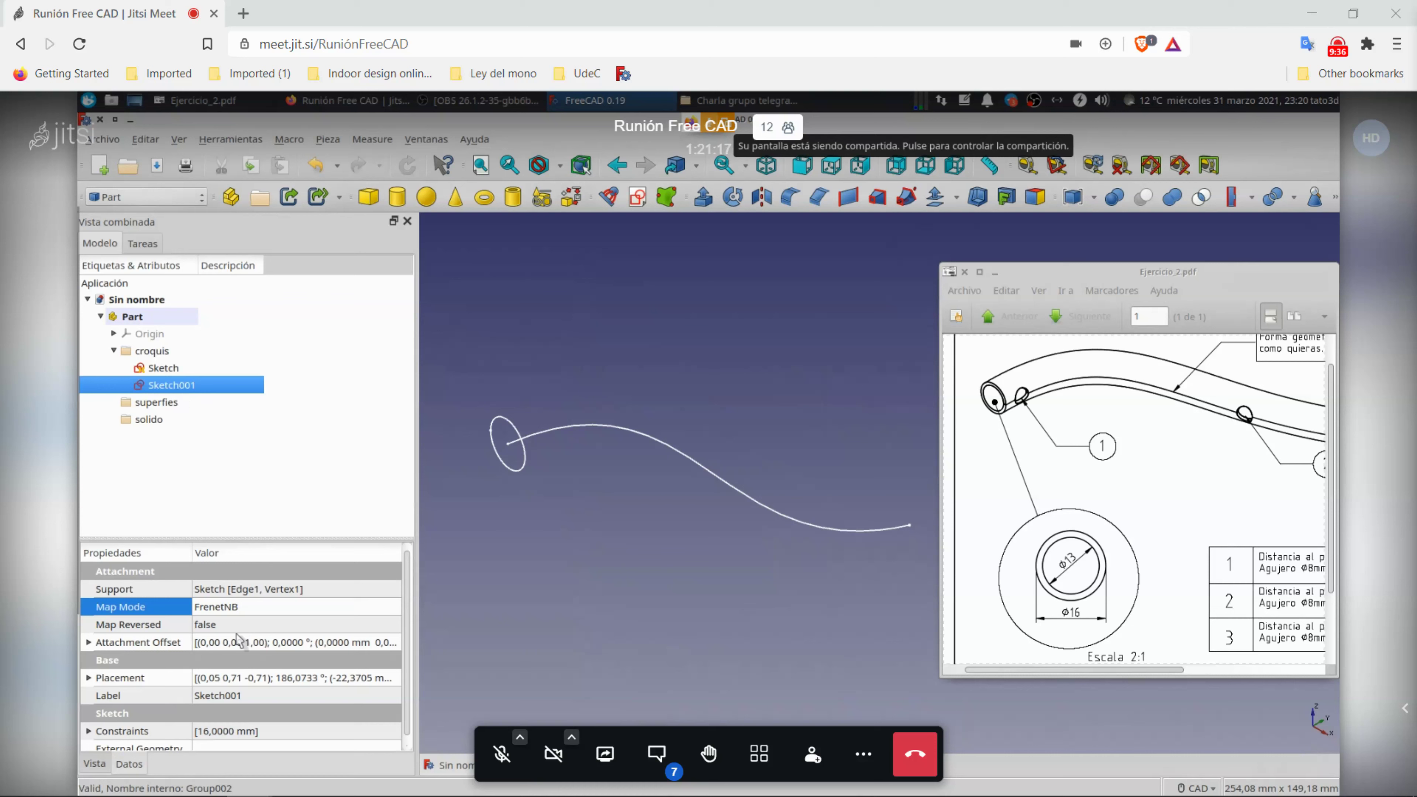
click(88, 642)
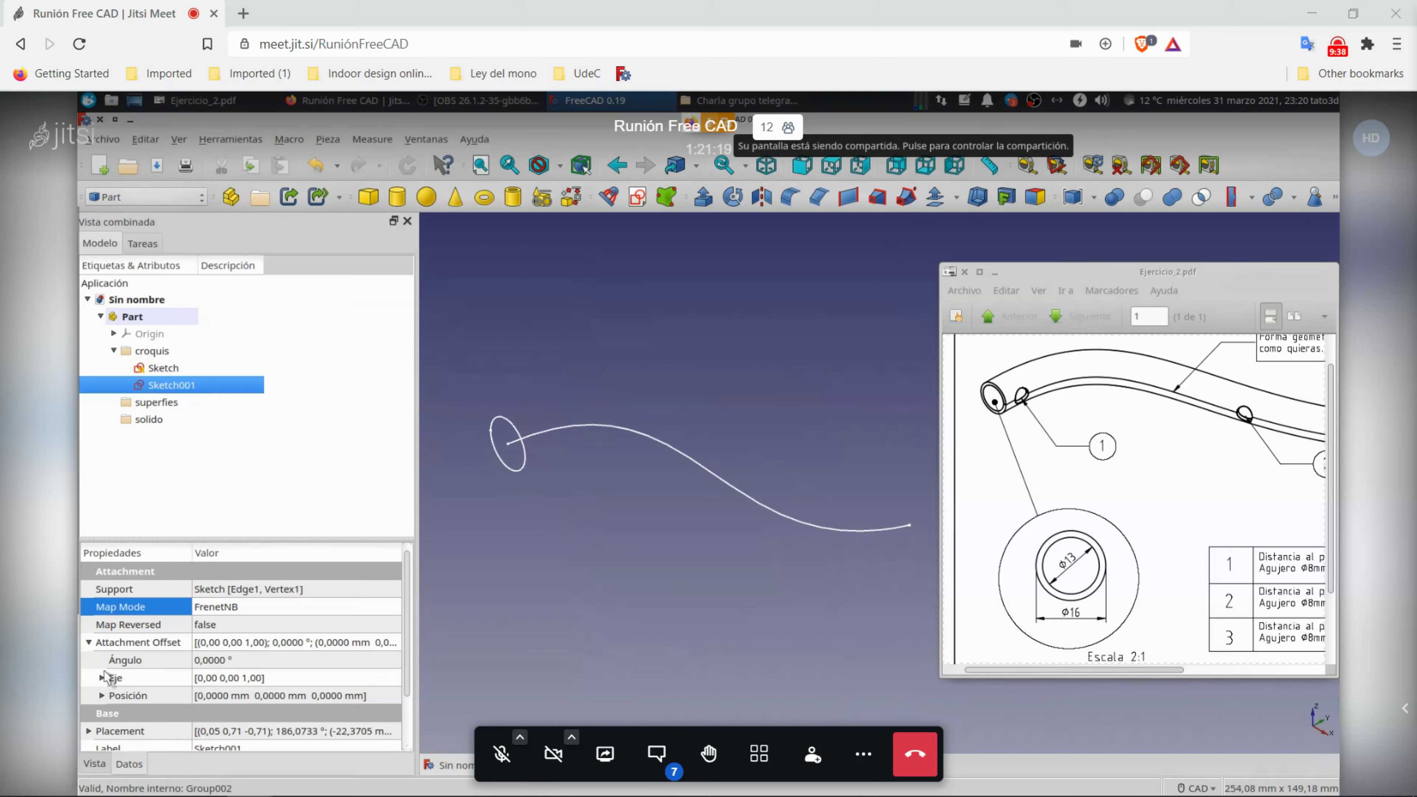
click(102, 695)
click(101, 679)
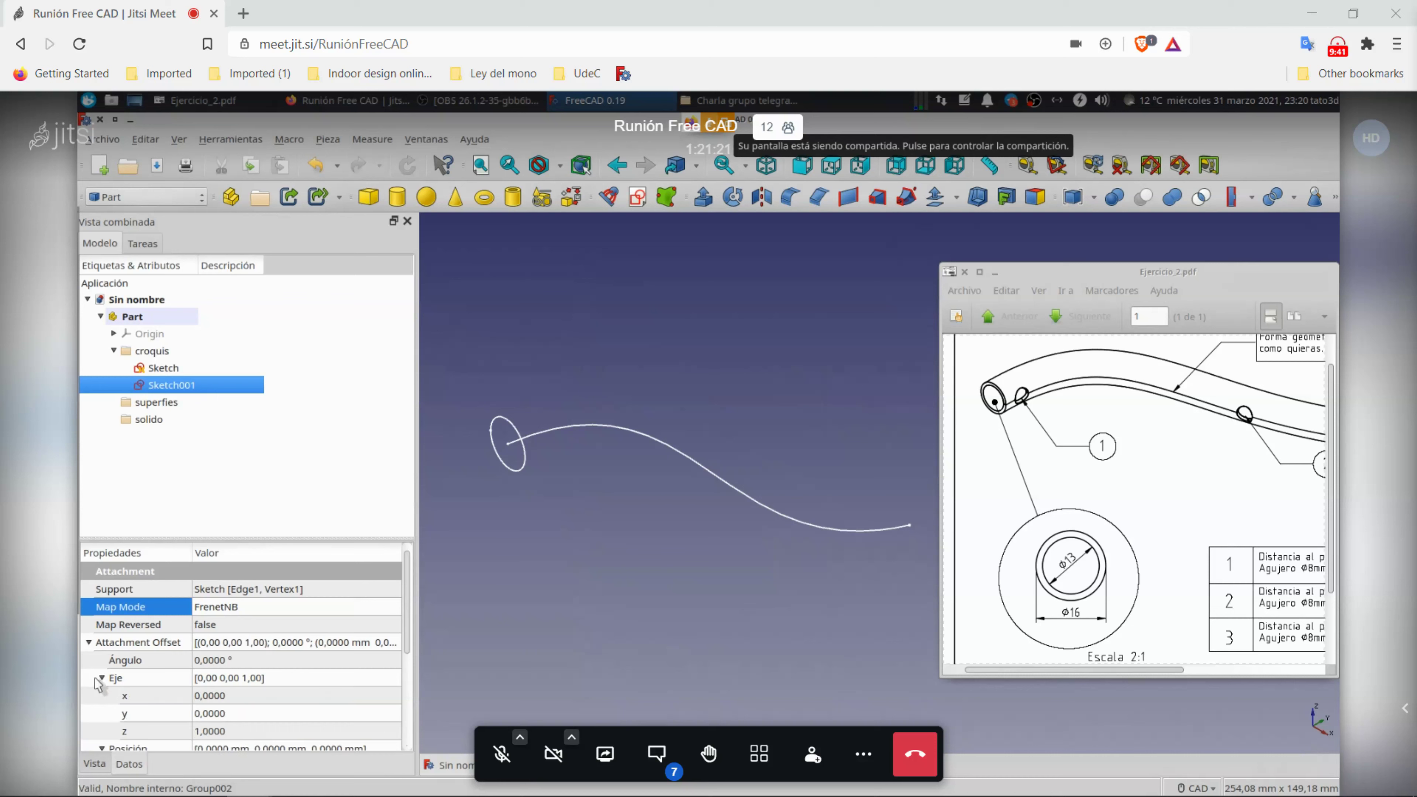
click(259, 659)
text(10)
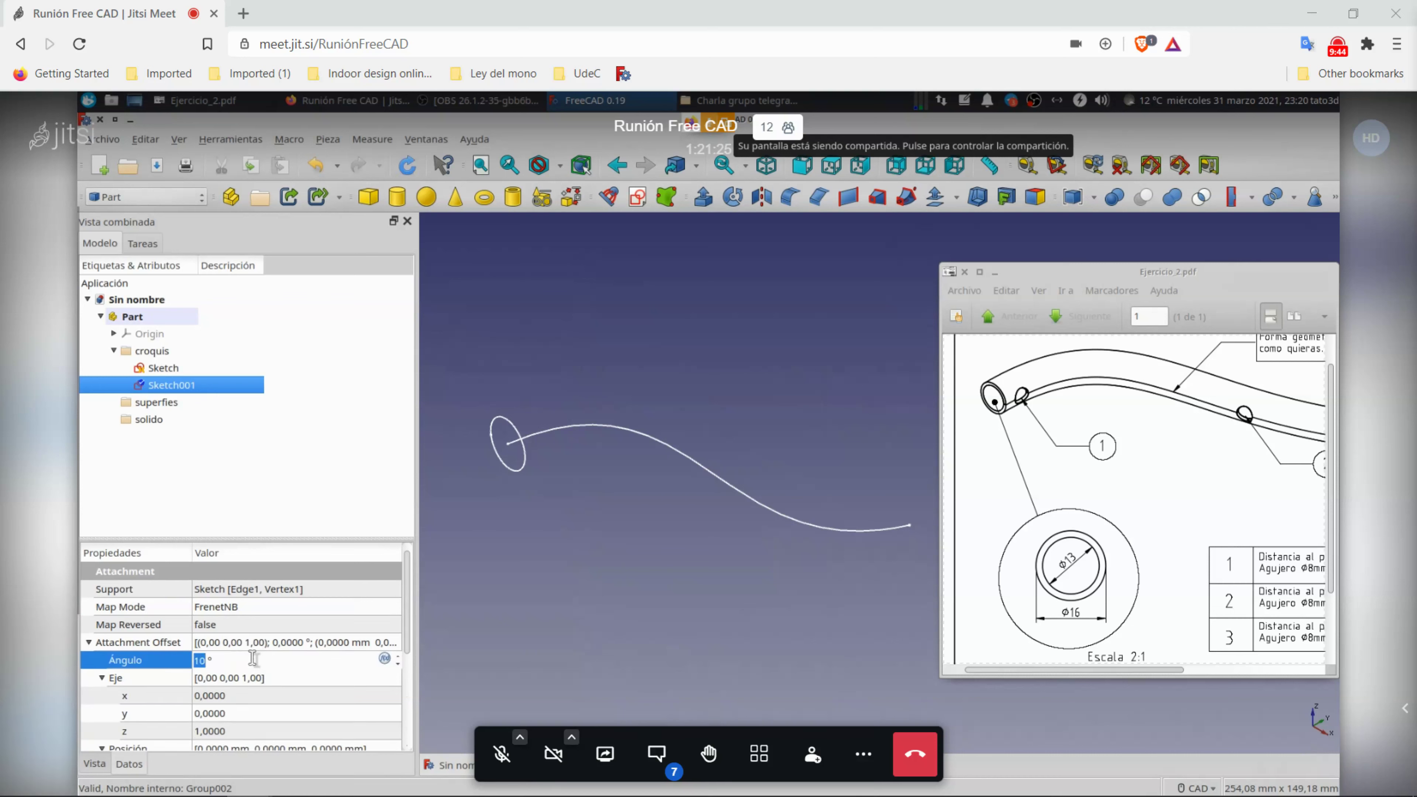
text(180)
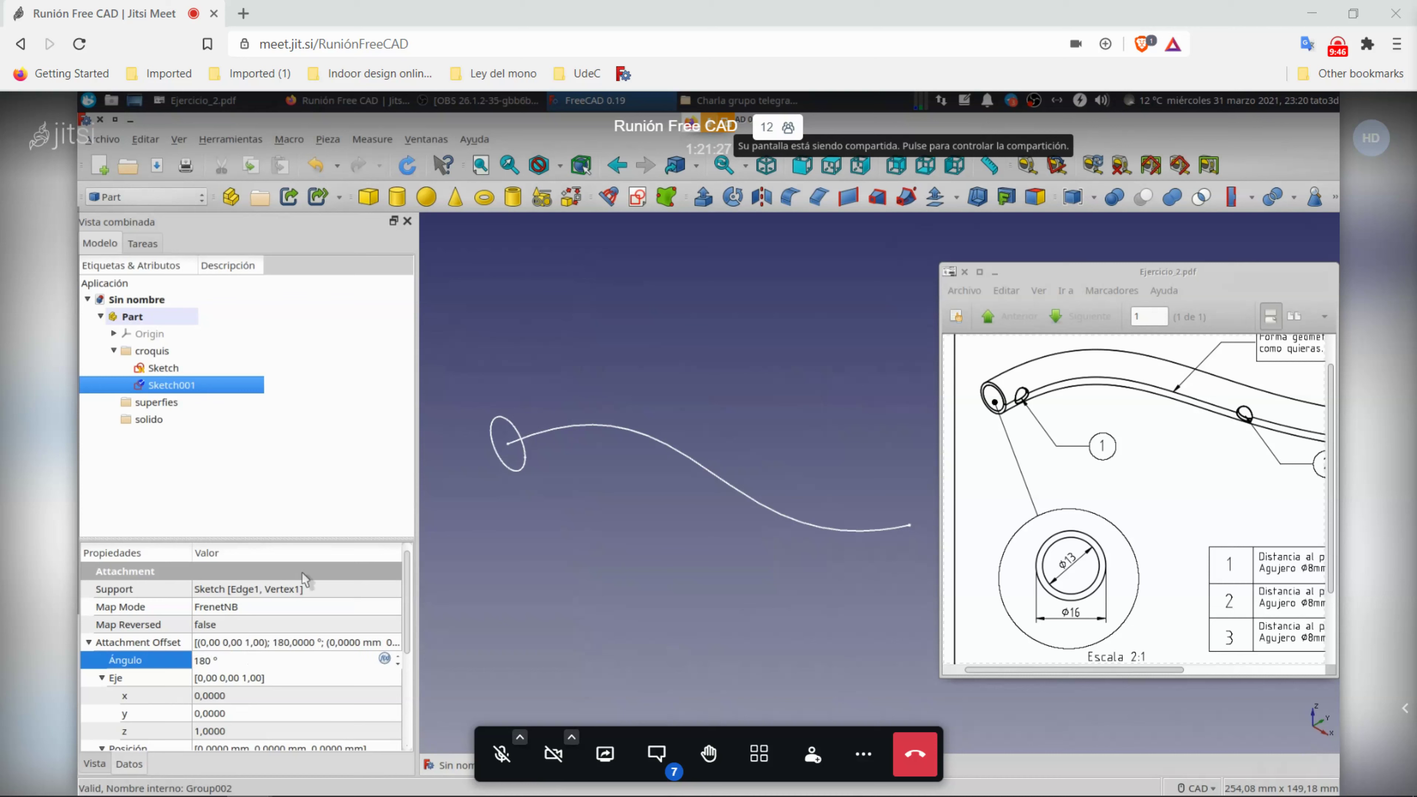
key(Return)
Step: Orbit the view to inspect the rotated profile against the path curve
click(513, 495)
scroll(516, 494, up, 3)
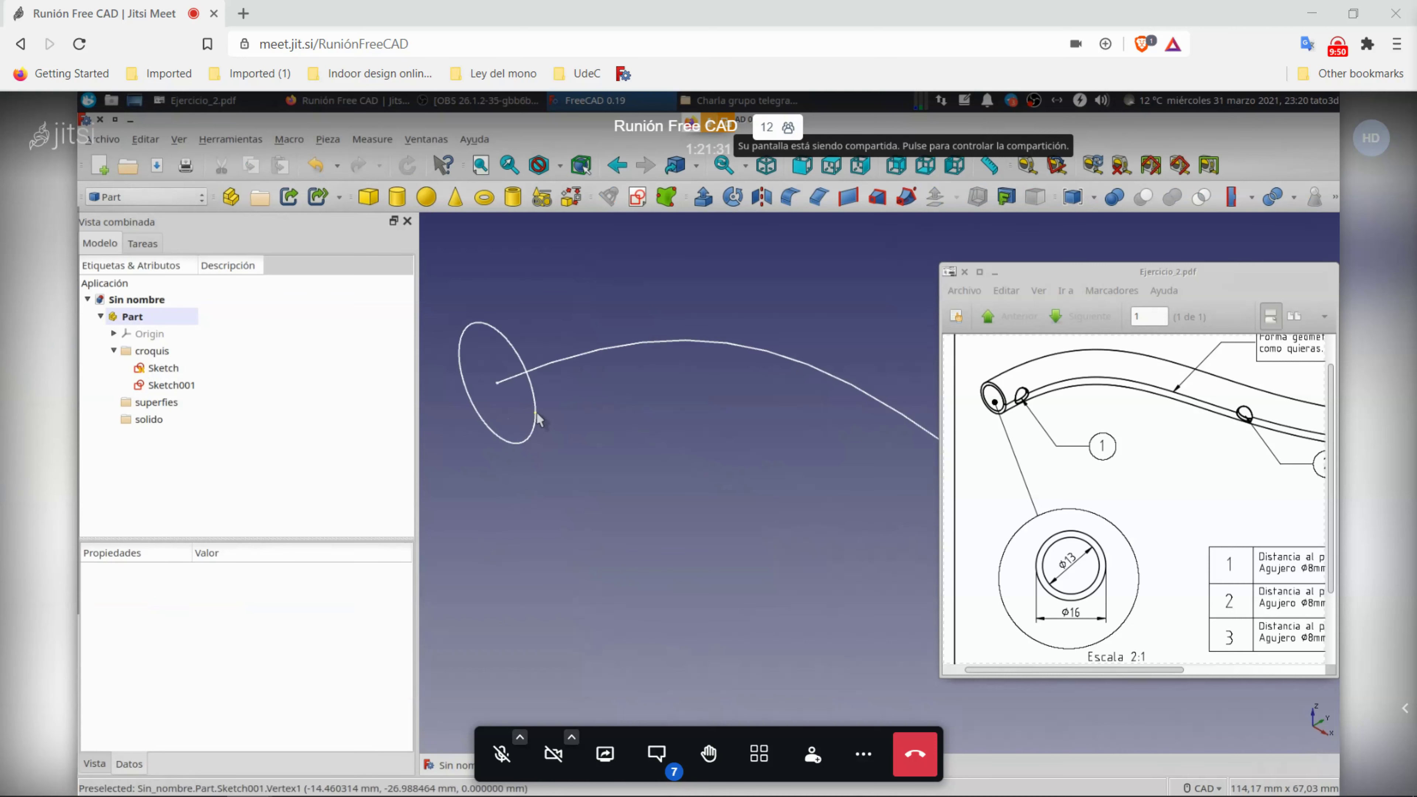
mouse_move(474, 475)
middle_down()
mouse_move(658, 554)
mouse_move(630, 523)
middle_up()
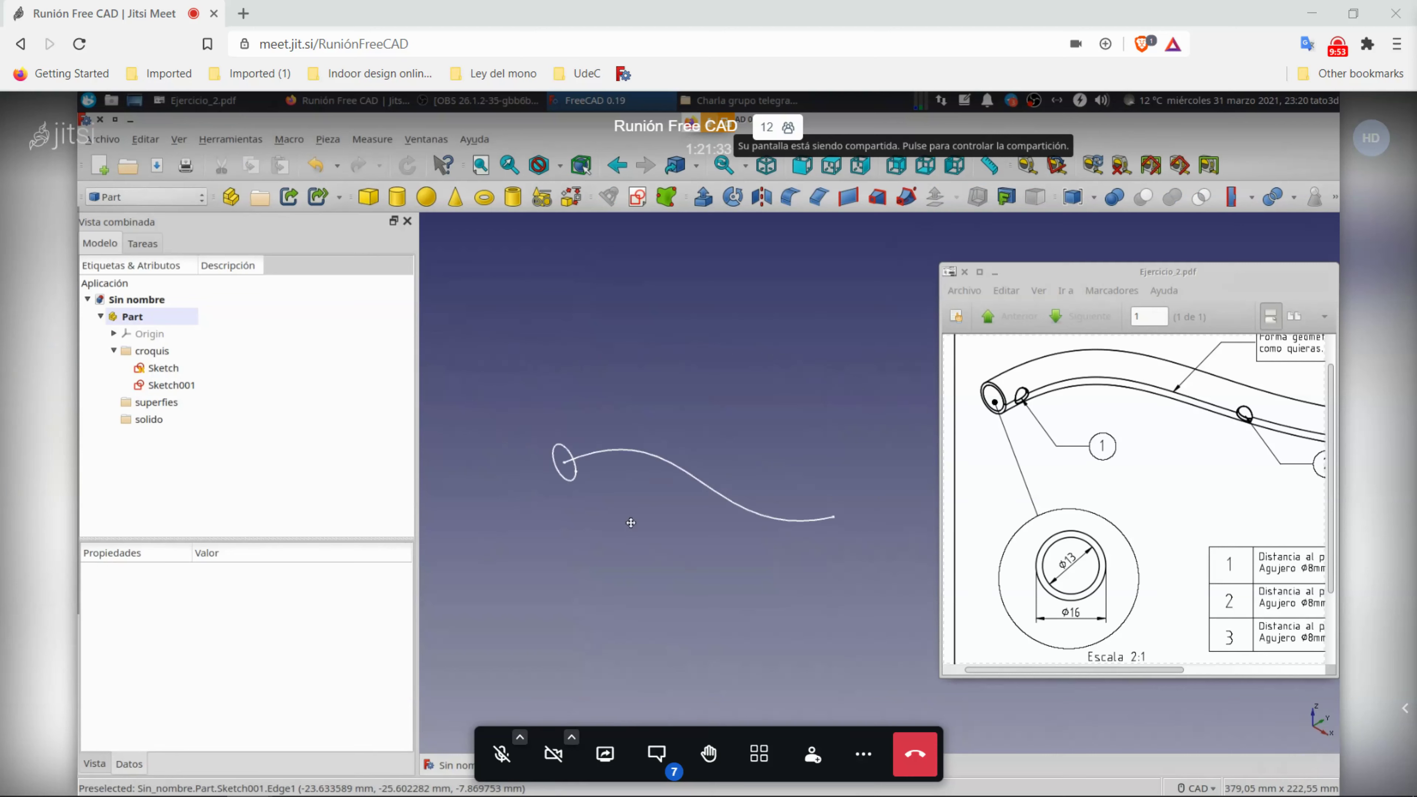
click(184, 370)
click(770, 279)
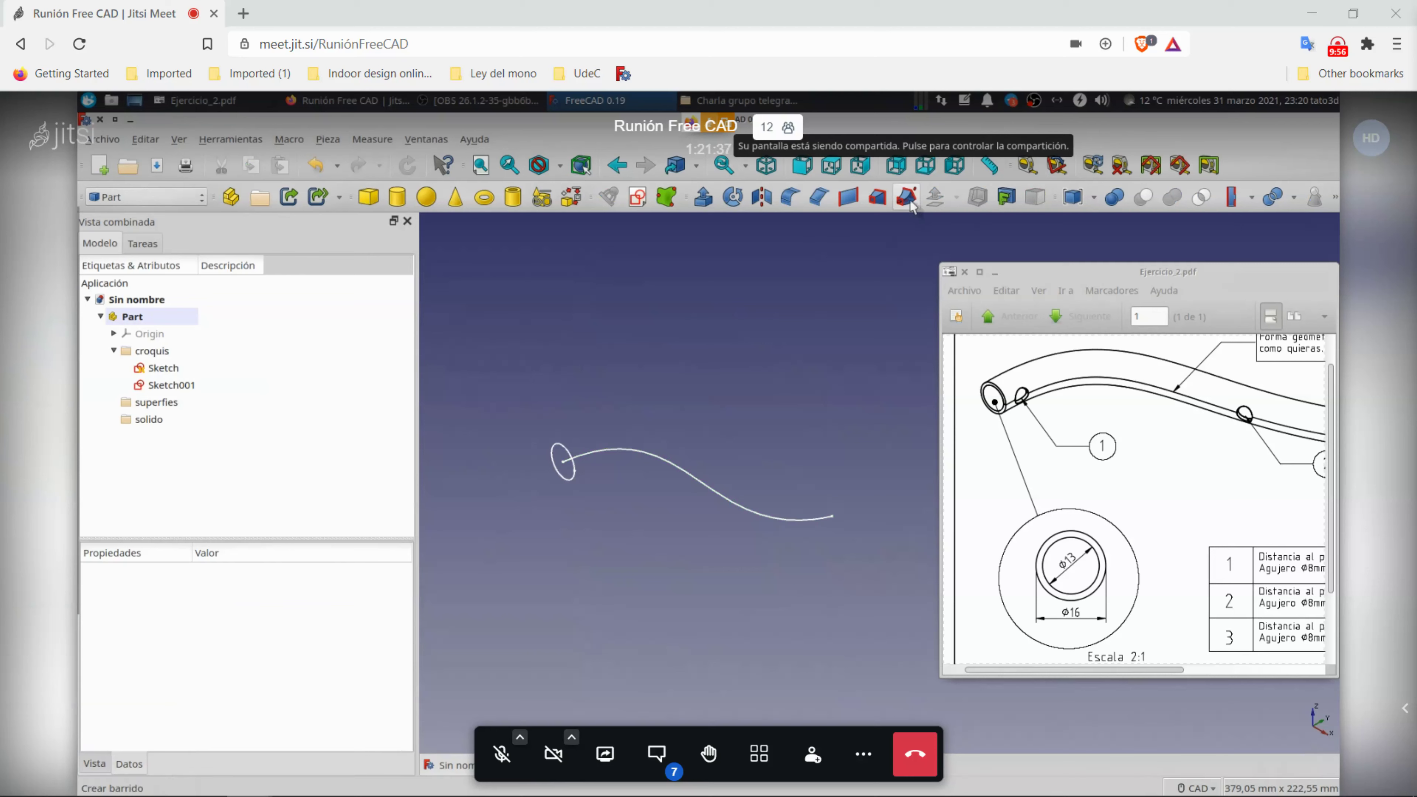
Step: Sweep Sketch001 along the S-curve path with Ángulo fijo enabled
click(904, 203)
click(162, 374)
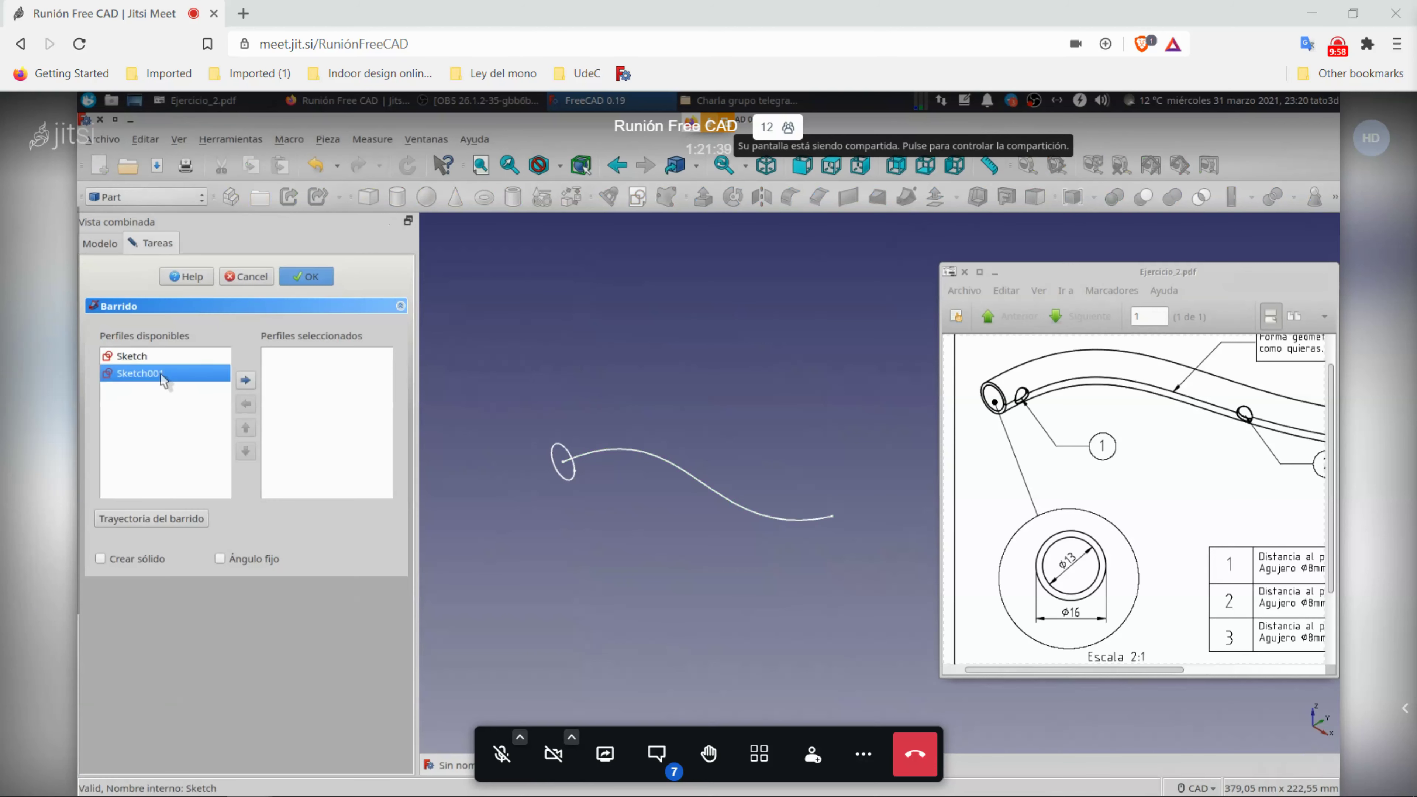
click(249, 384)
click(186, 520)
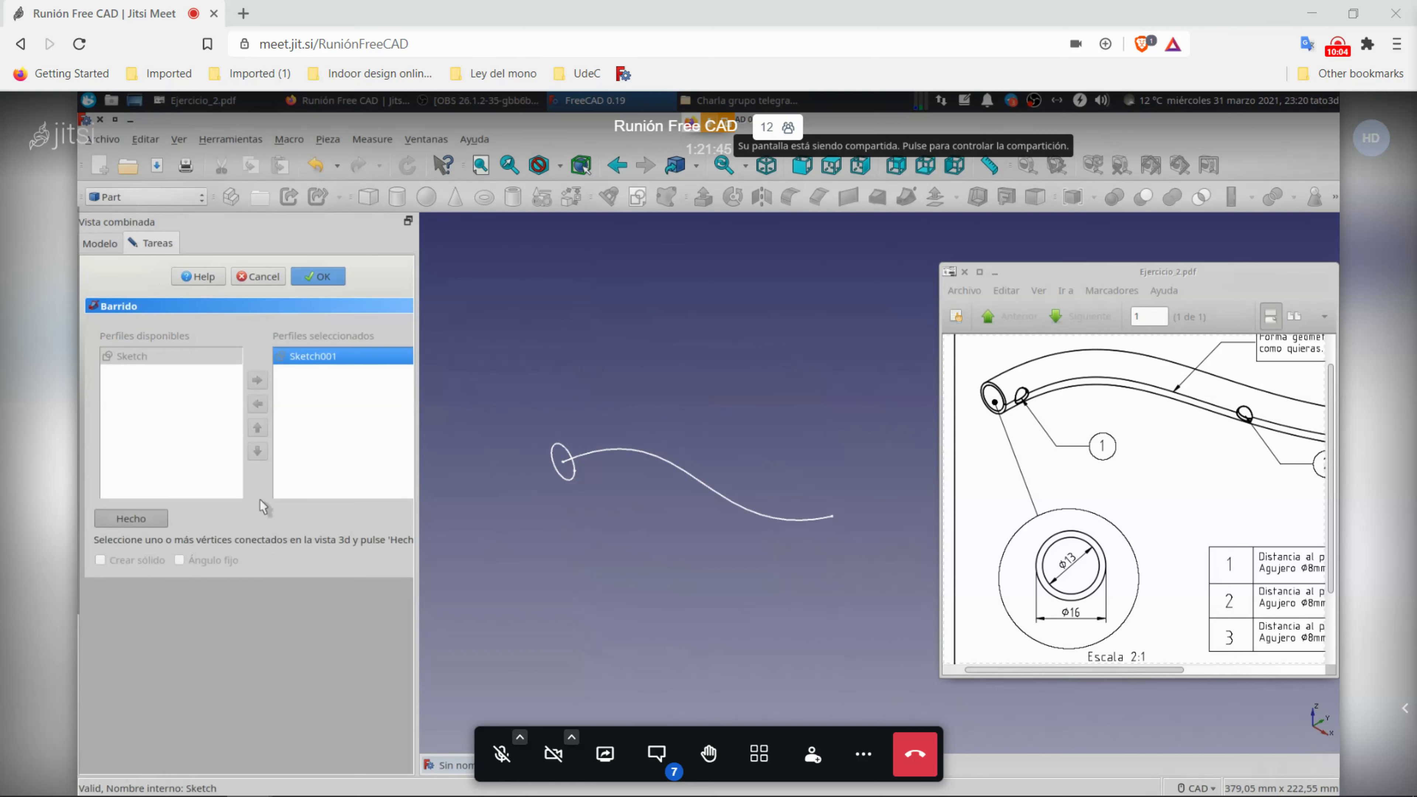
click(660, 462)
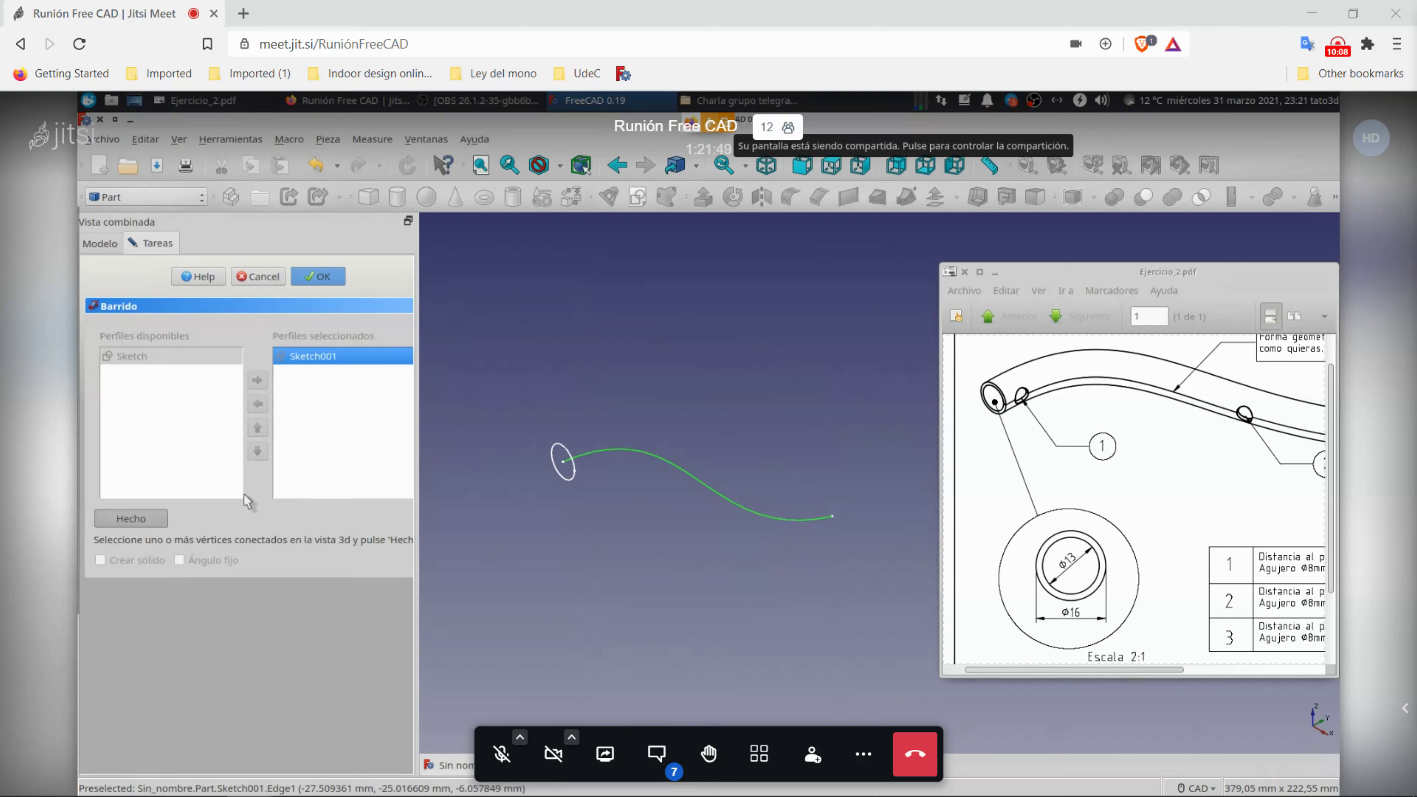
click(162, 521)
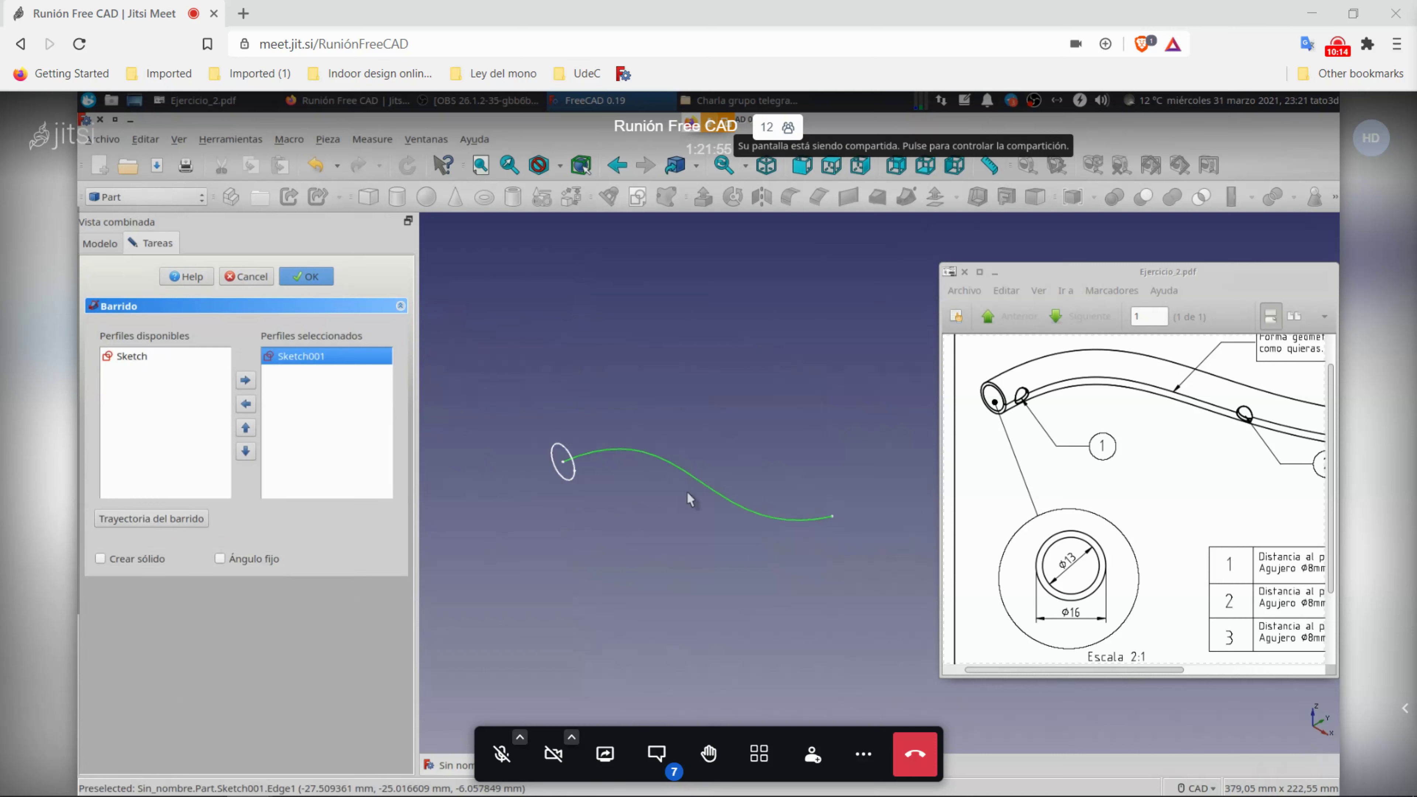
click(675, 470)
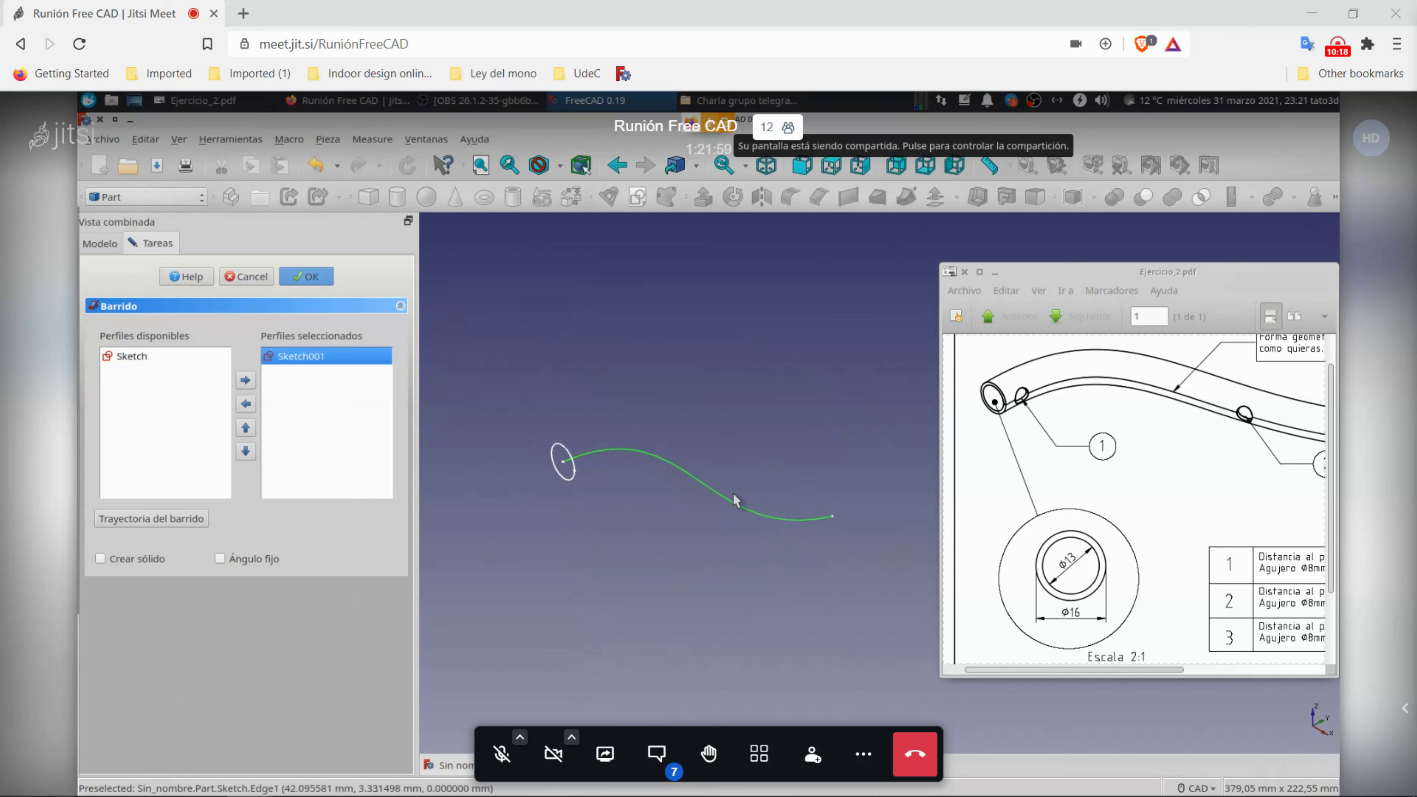
click(260, 561)
click(317, 278)
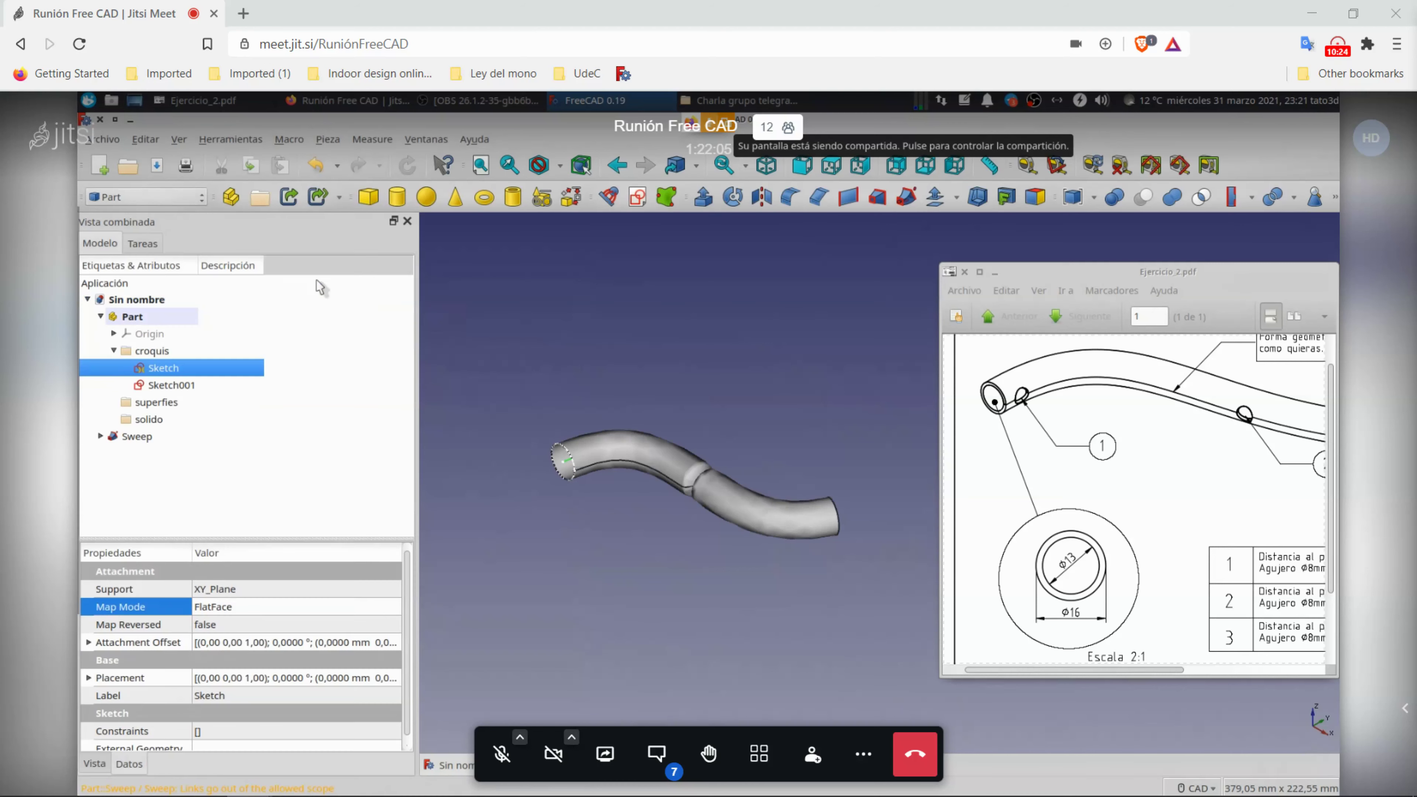
middle_drag(632, 553, 762, 569)
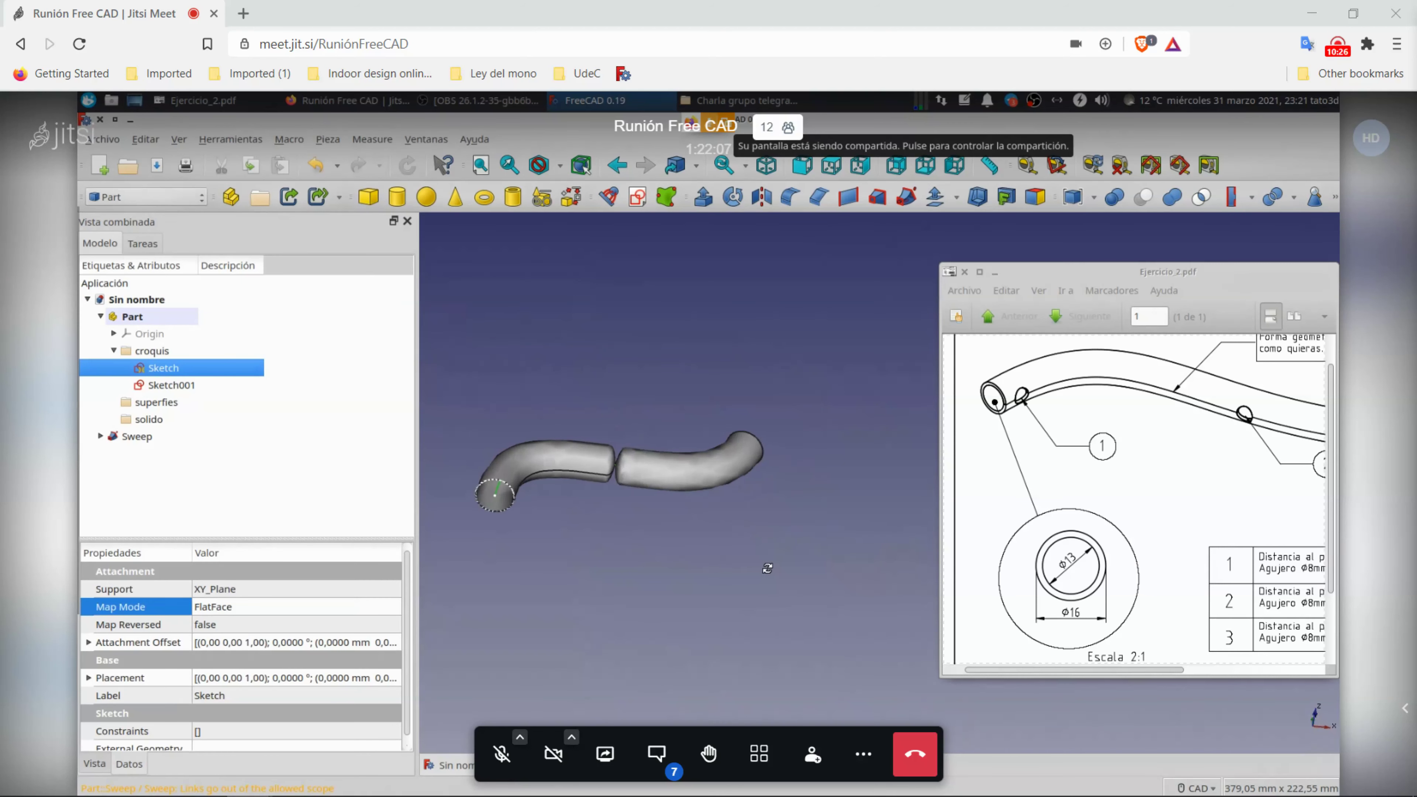
scroll(626, 481, up, 5)
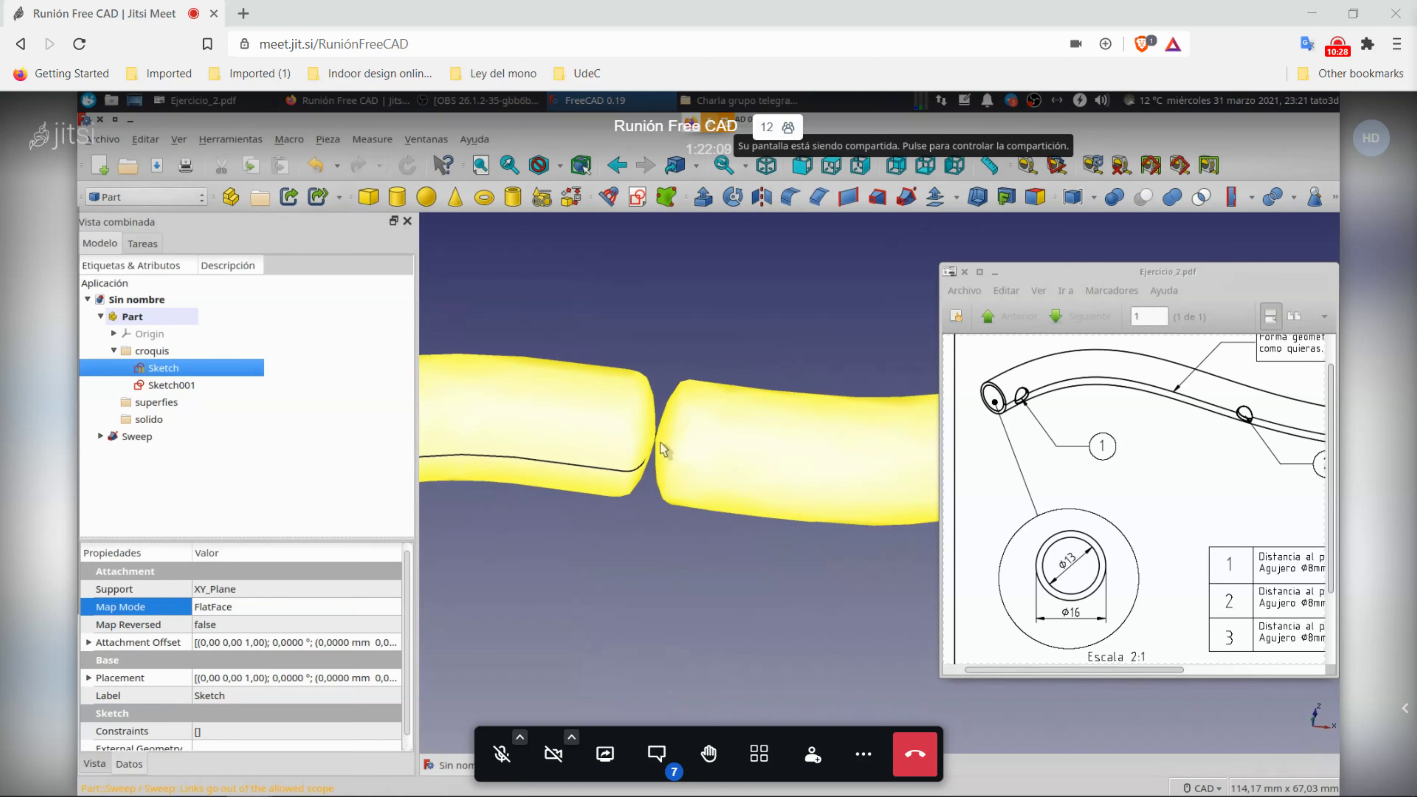
scroll(660, 447, down, 5)
middle_drag(660, 447, 728, 381)
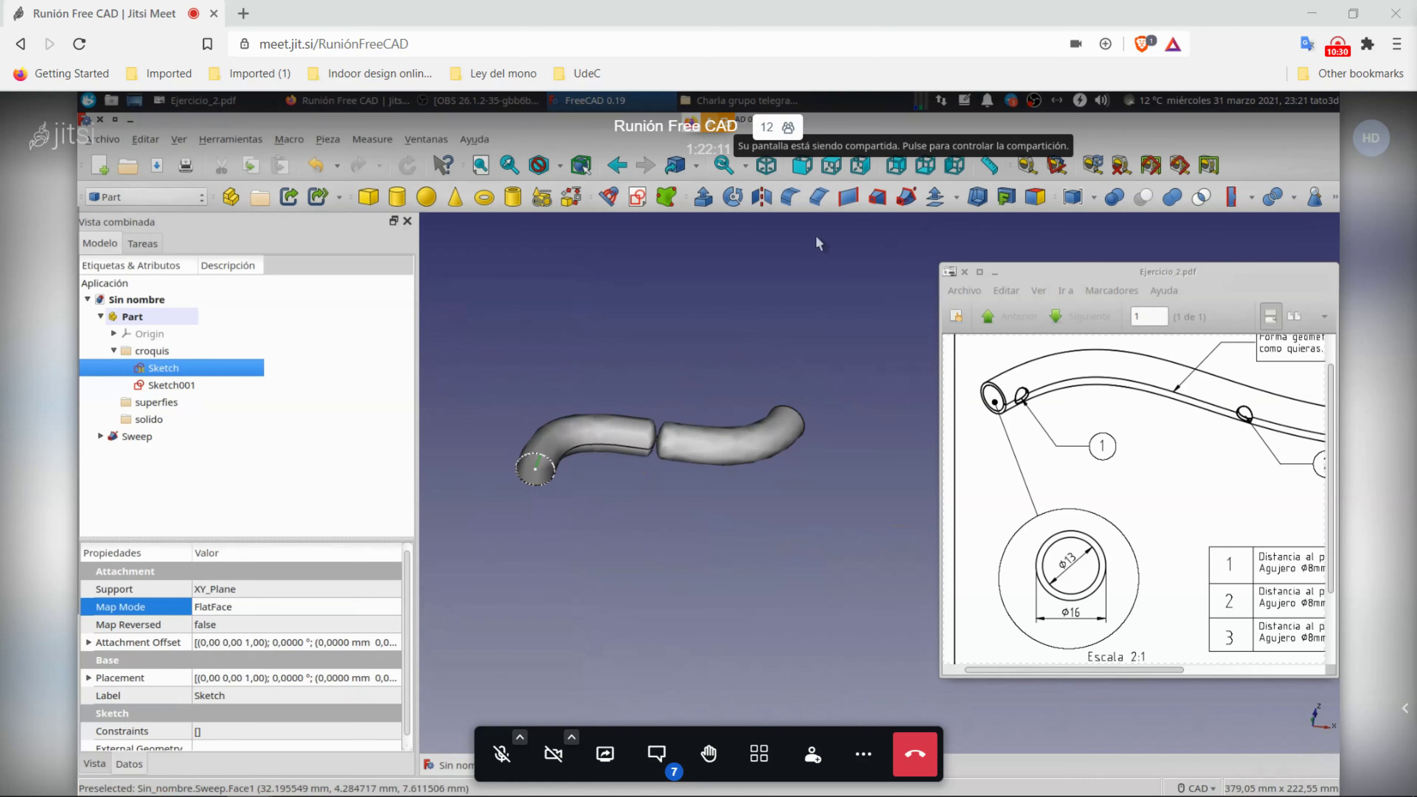
click(766, 165)
middle_drag(759, 469, 648, 508)
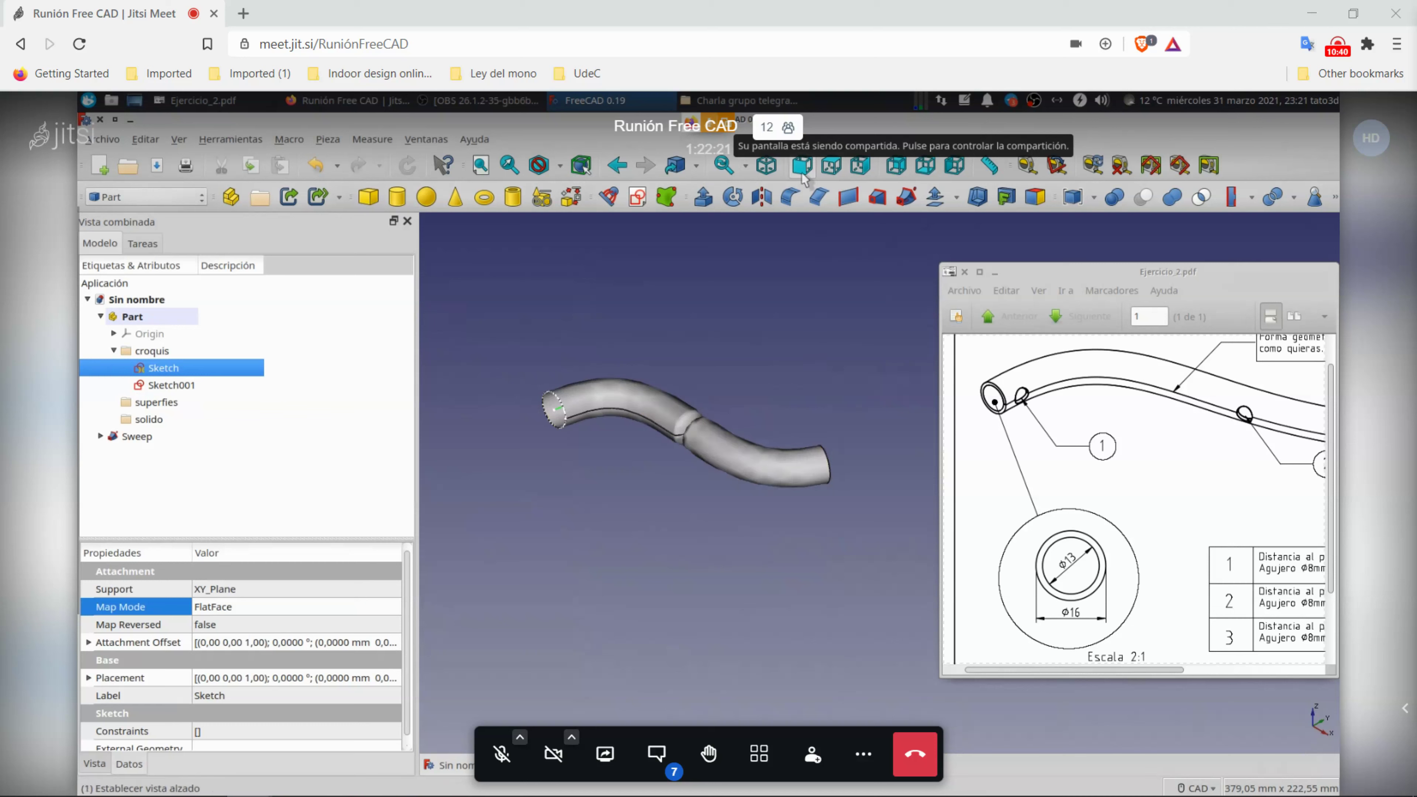
click(832, 166)
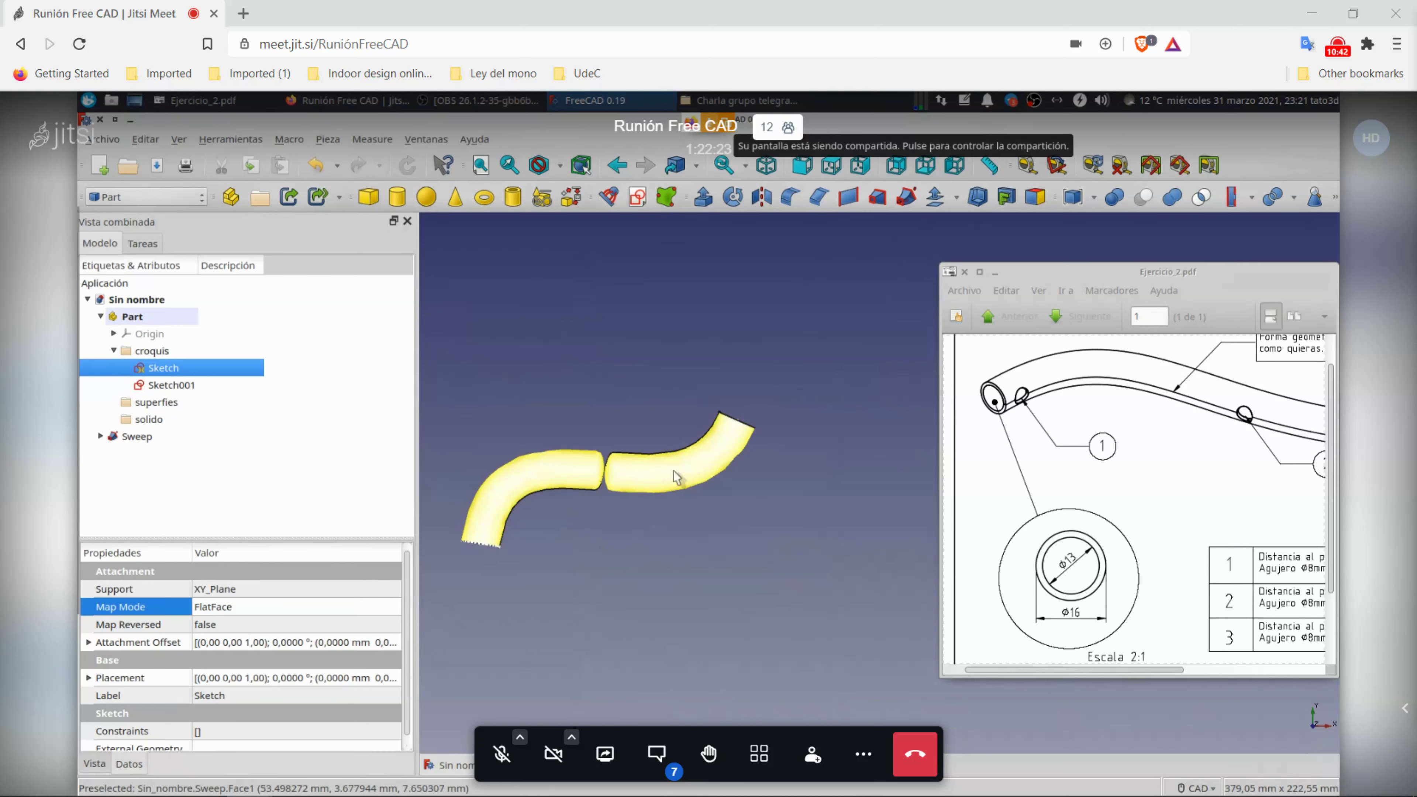
click(141, 438)
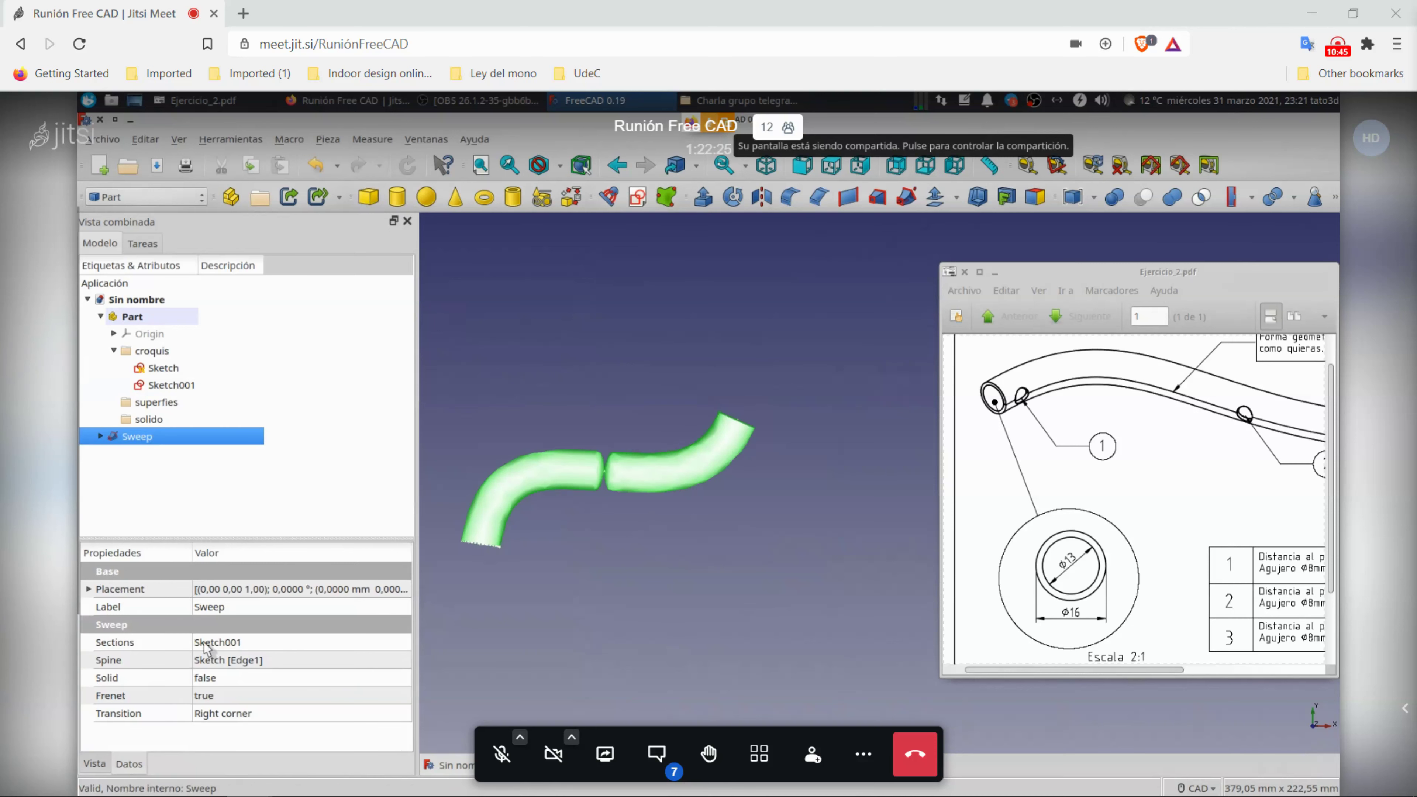
click(231, 696)
scroll(232, 696, up, 1)
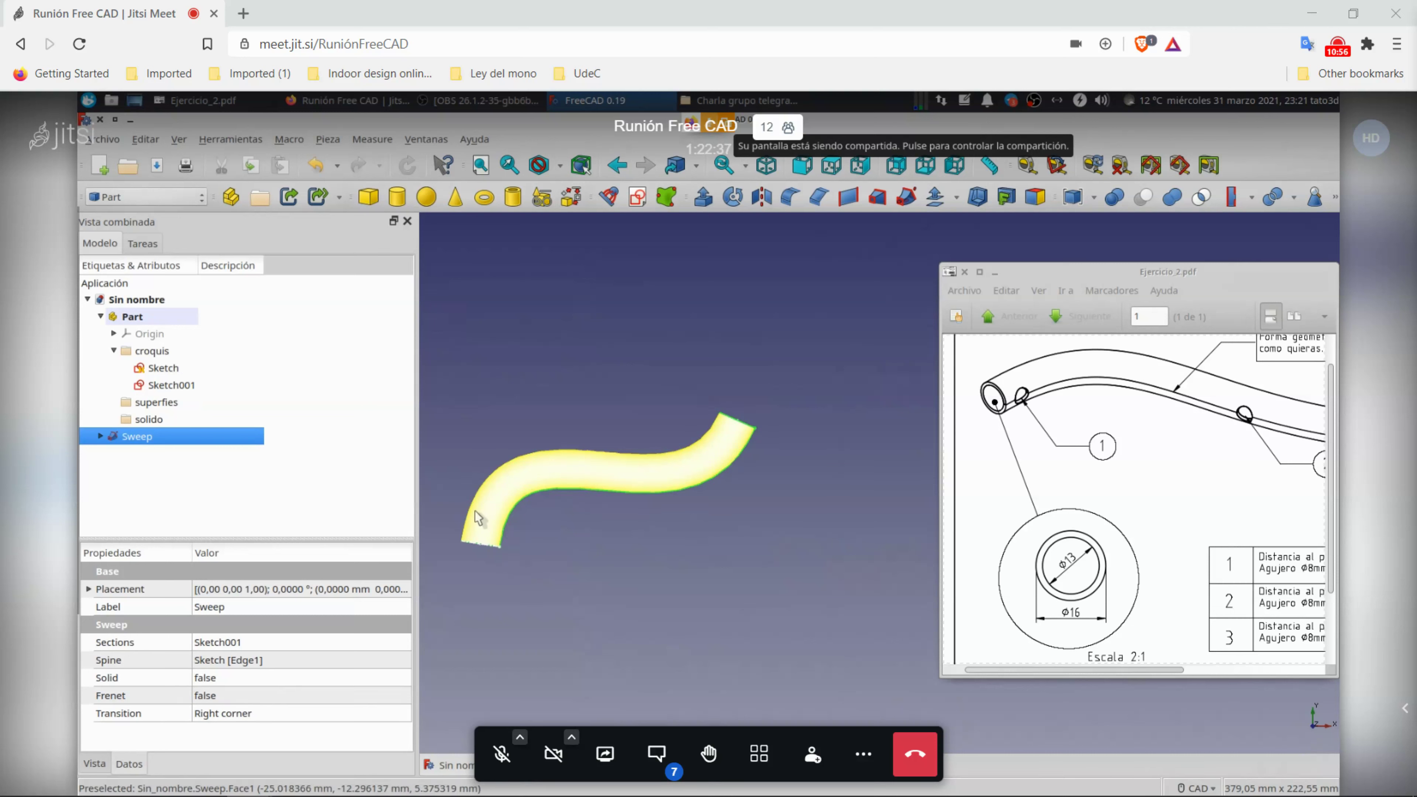
click(767, 167)
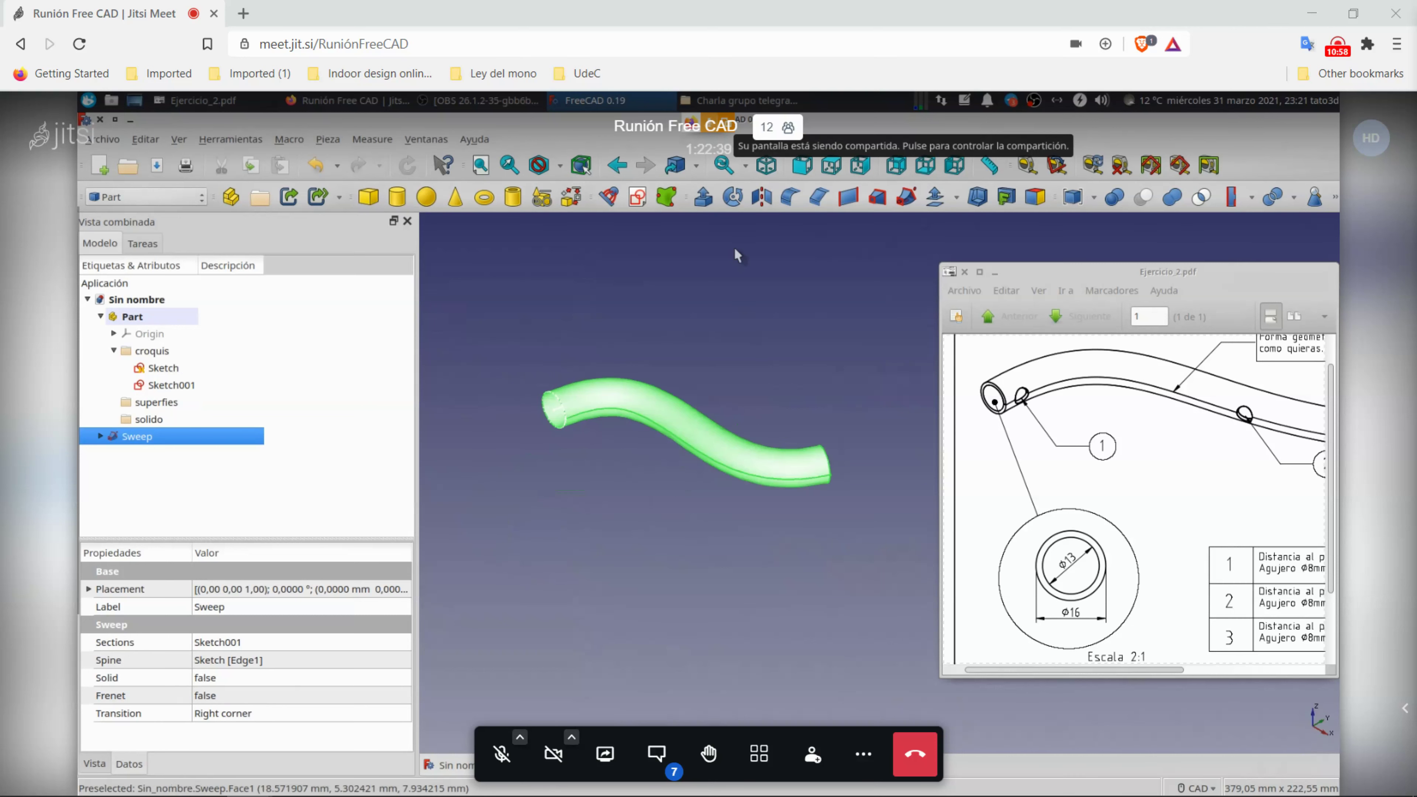
scroll(555, 413, up, 2)
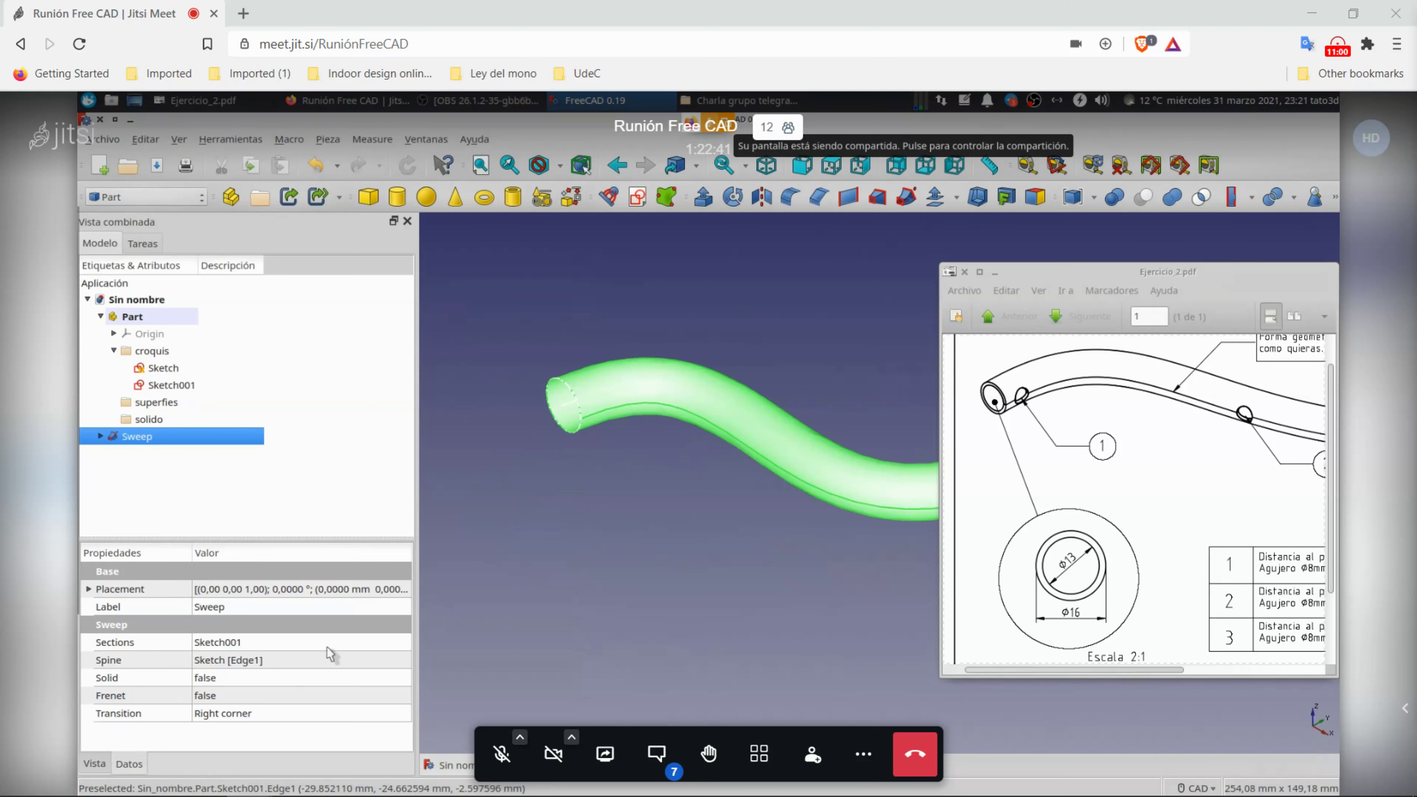
click(533, 591)
middle_drag(600, 554, 565, 553)
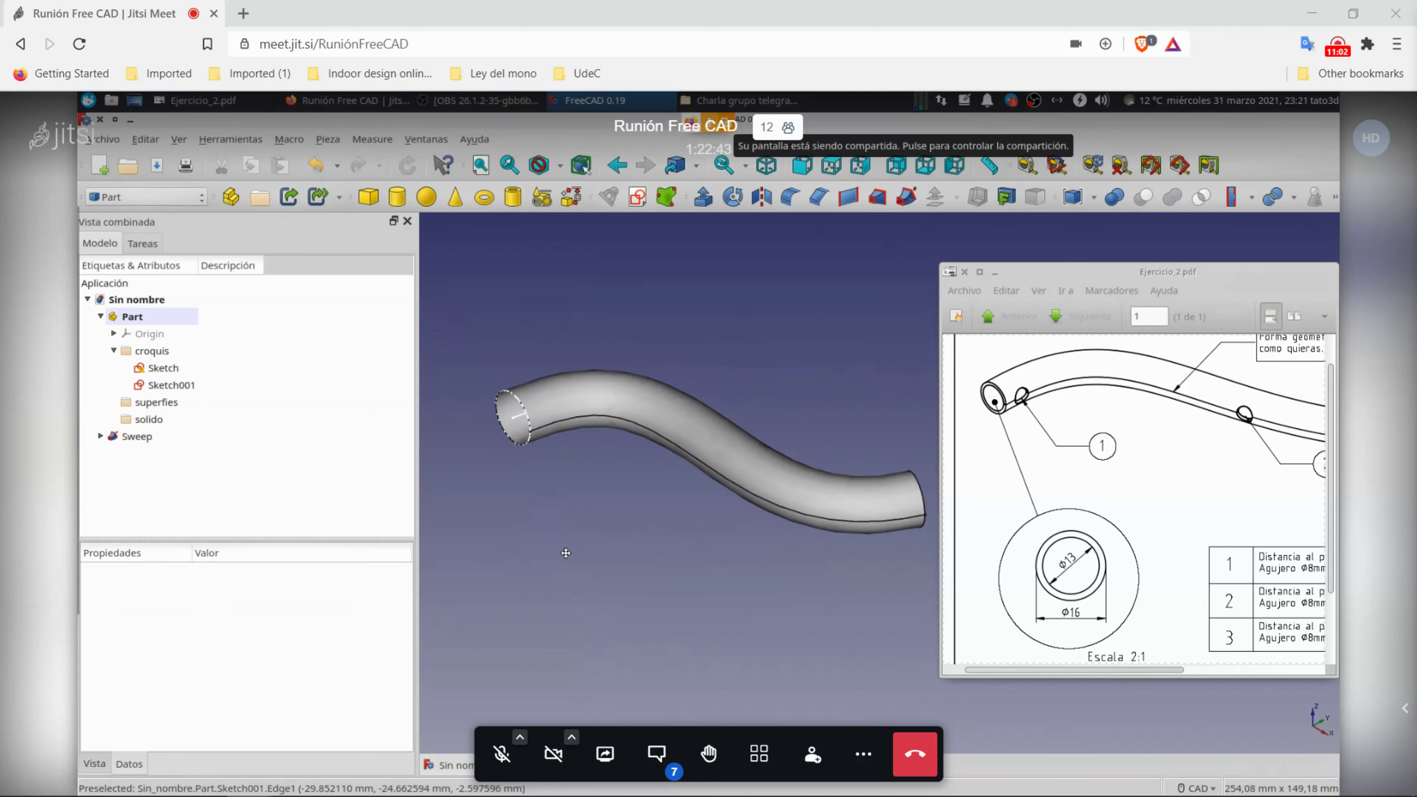
Step: Move Sweep into the superfies folder and expand it
drag(161, 439, 156, 403)
click(608, 550)
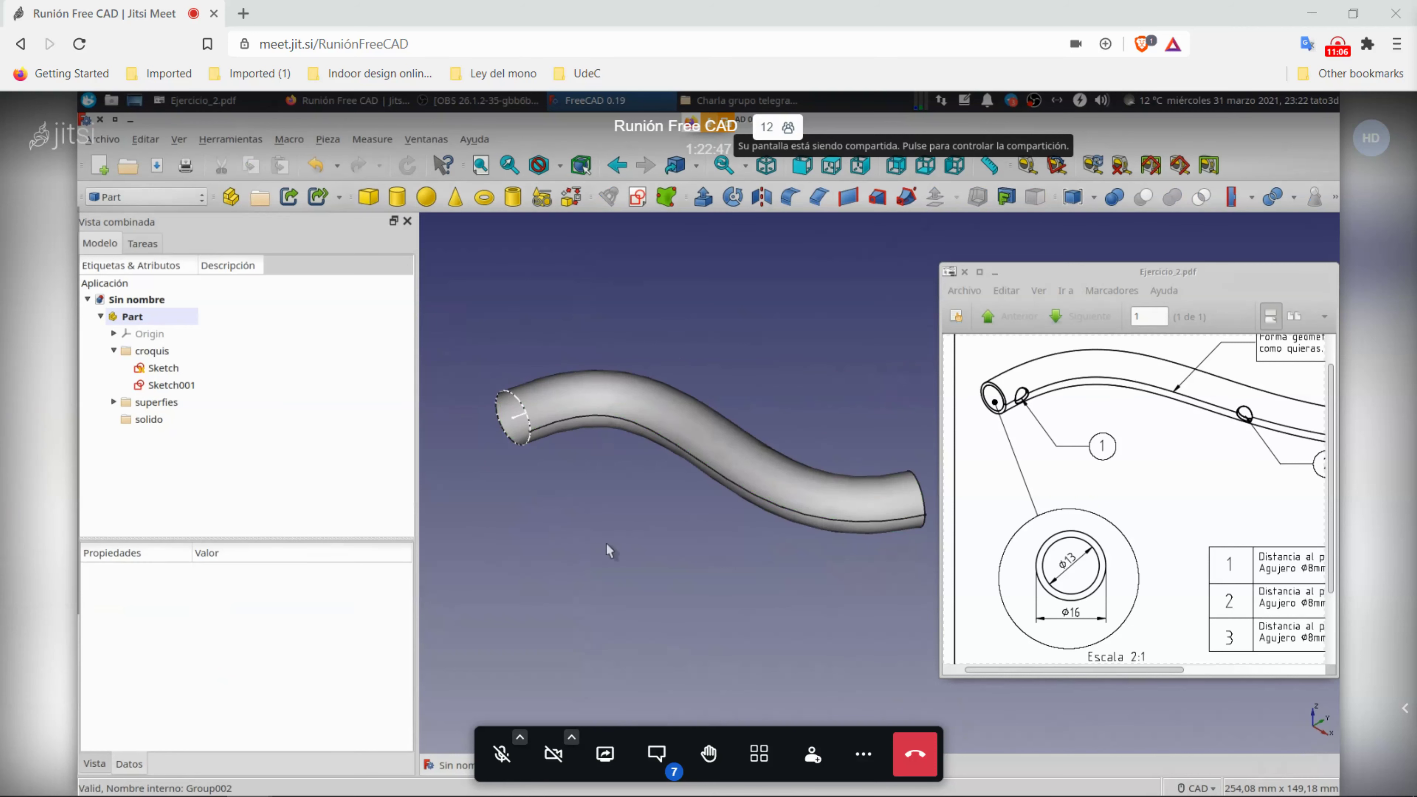
click(113, 402)
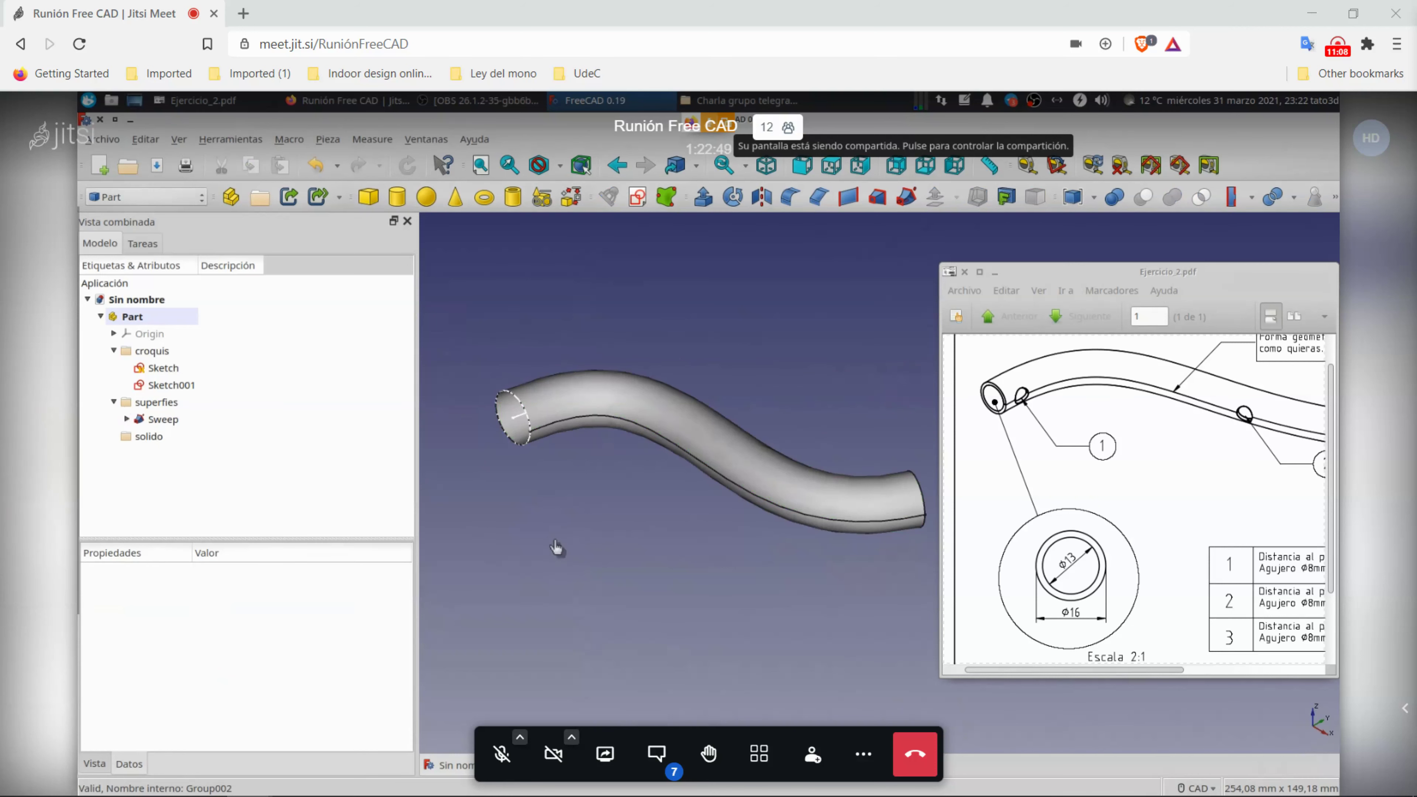
Step: Pan the PDF drawing to review the hole table and balloons 1–3
middle_drag(708, 565, 706, 578)
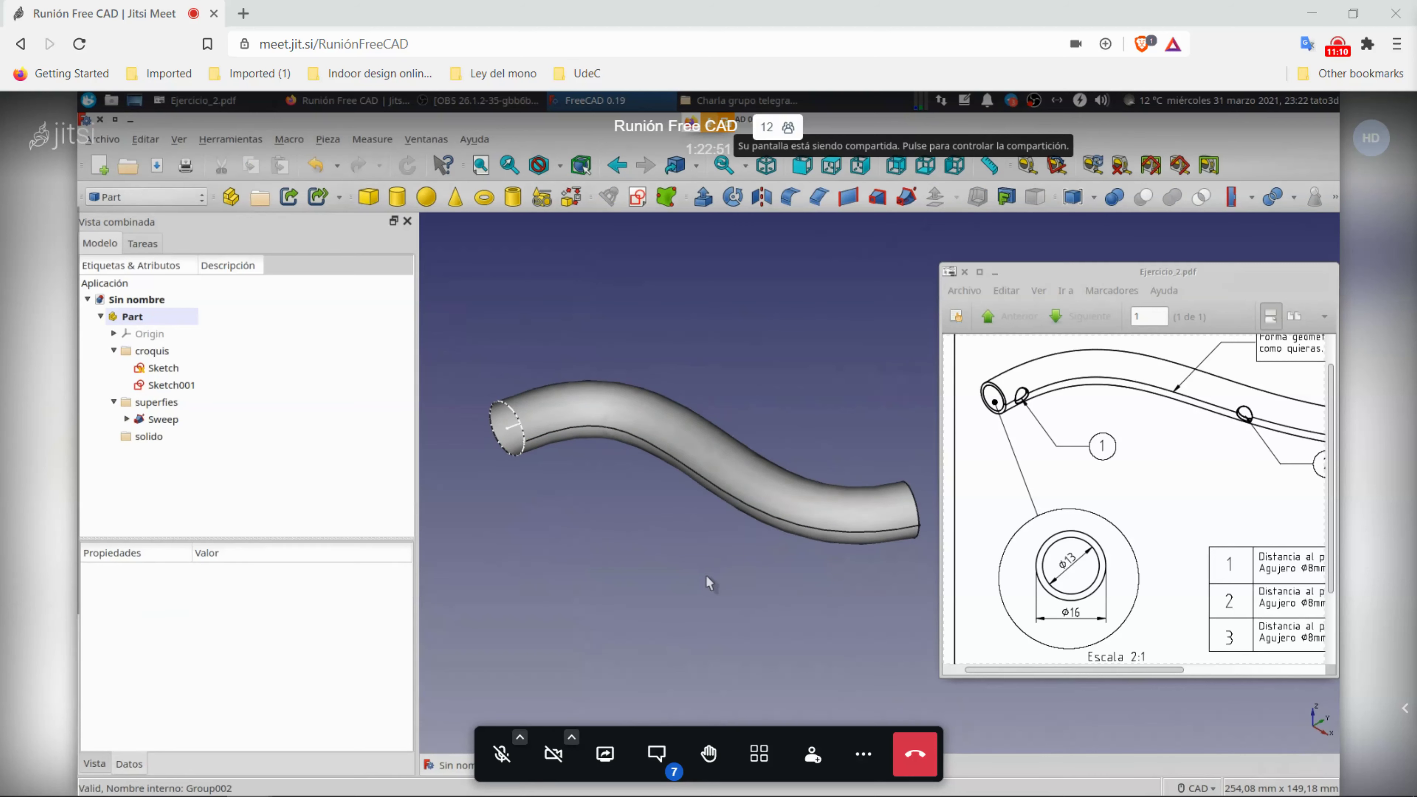
mouse_move(1287, 579)
mouse_down()
mouse_move(1198, 552)
mouse_move(1243, 568)
mouse_up()
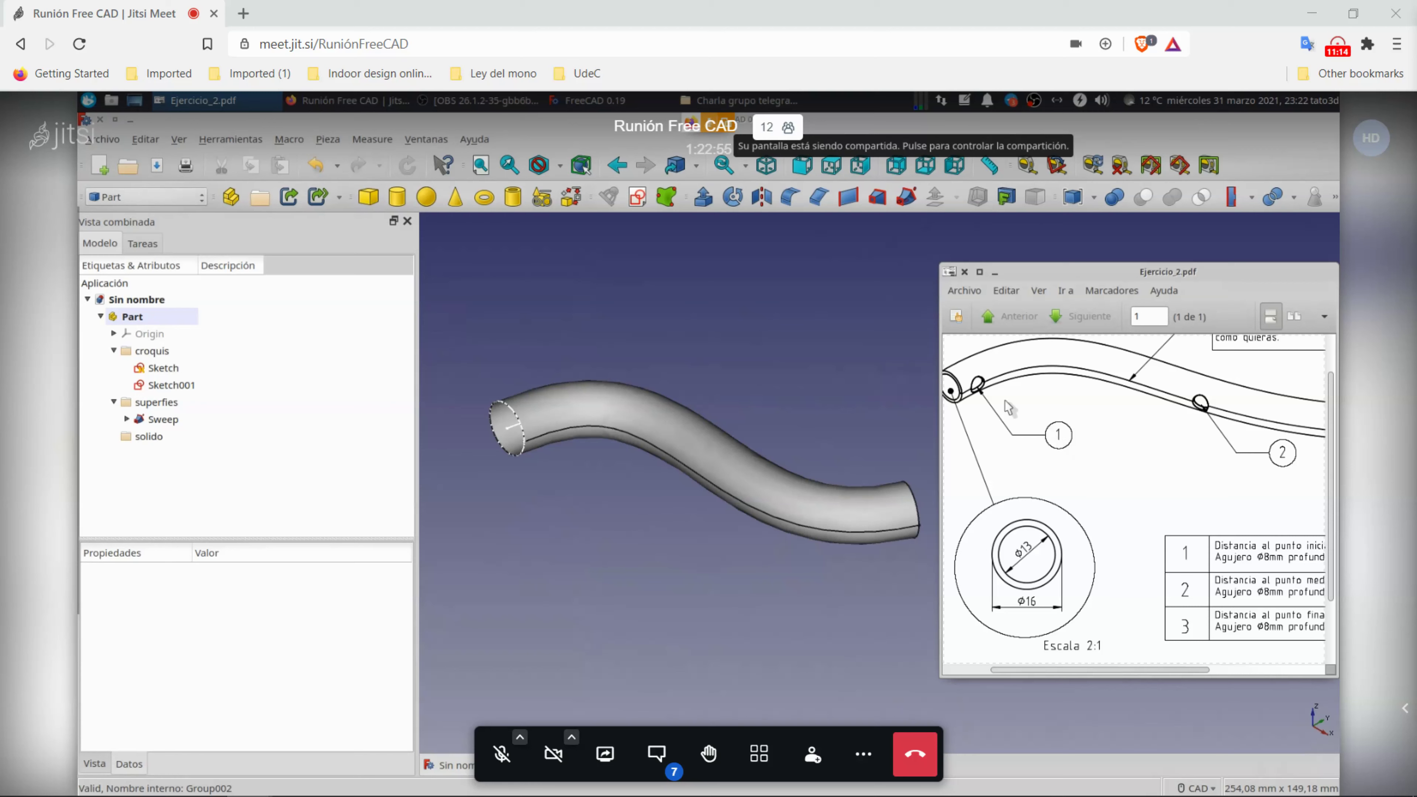
mouse_move(1261, 490)
mouse_down()
mouse_move(1108, 447)
mouse_move(1202, 478)
mouse_up()
drag(1116, 481, 1198, 514)
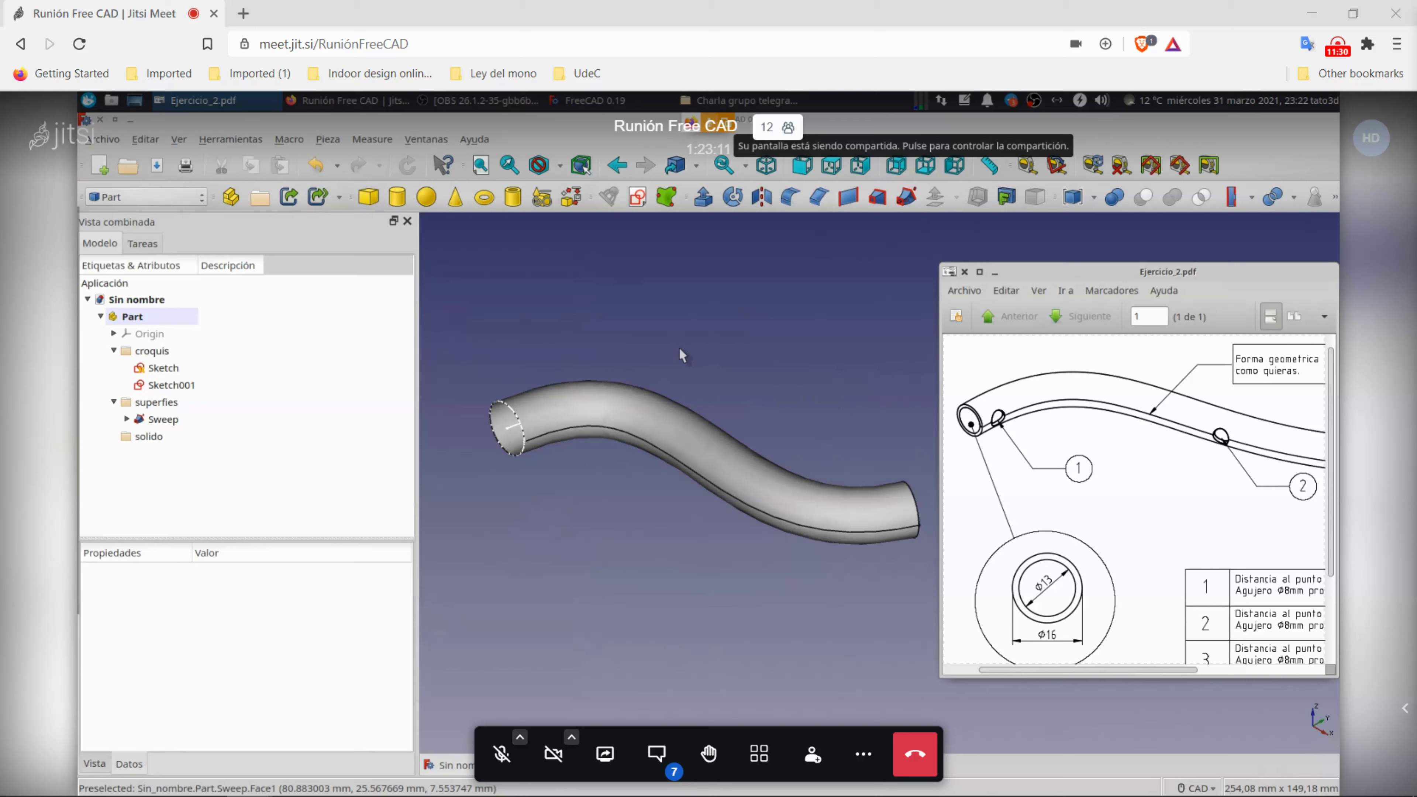
click(144, 196)
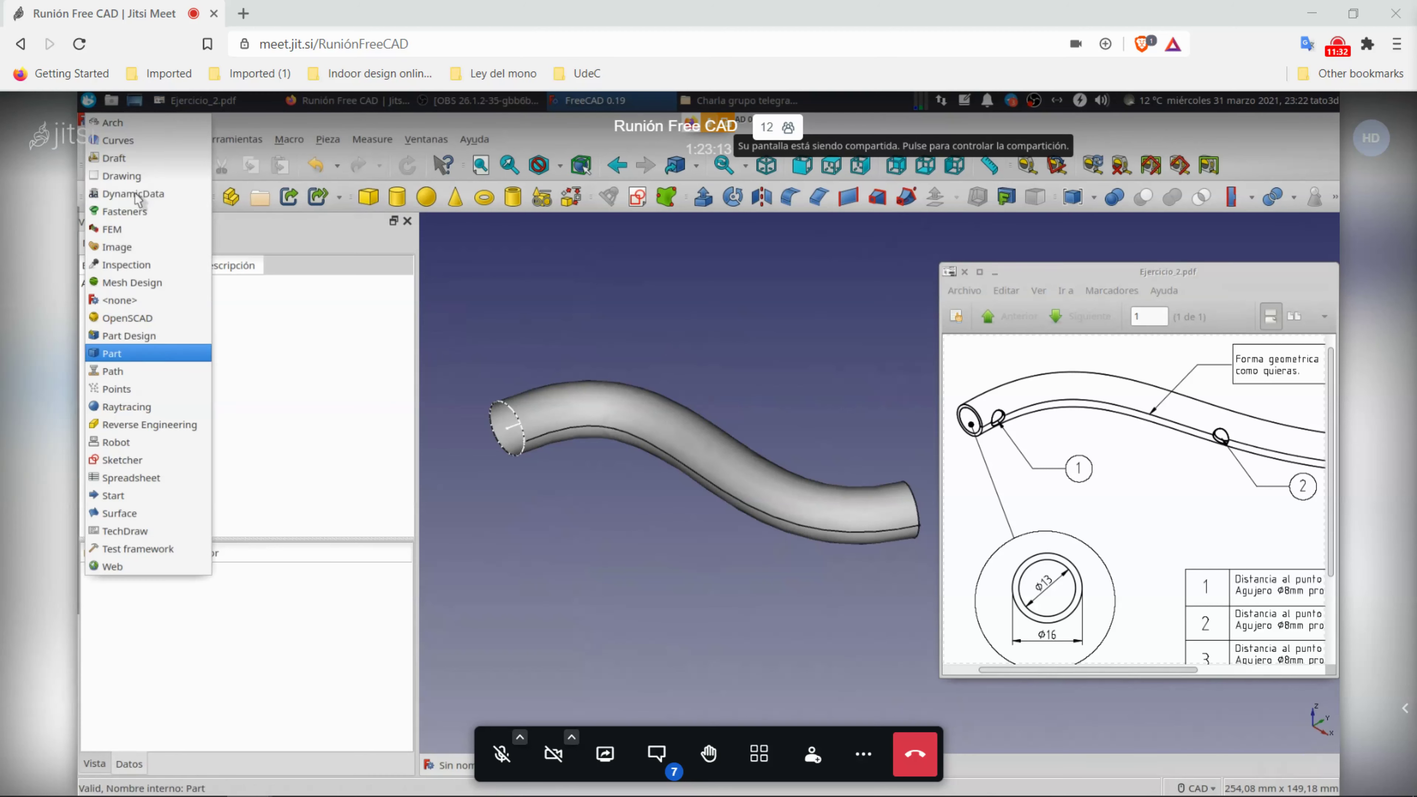
Step: Switch to the Curves workbench and apply Split curve to the Sweep's spine edge
click(144, 147)
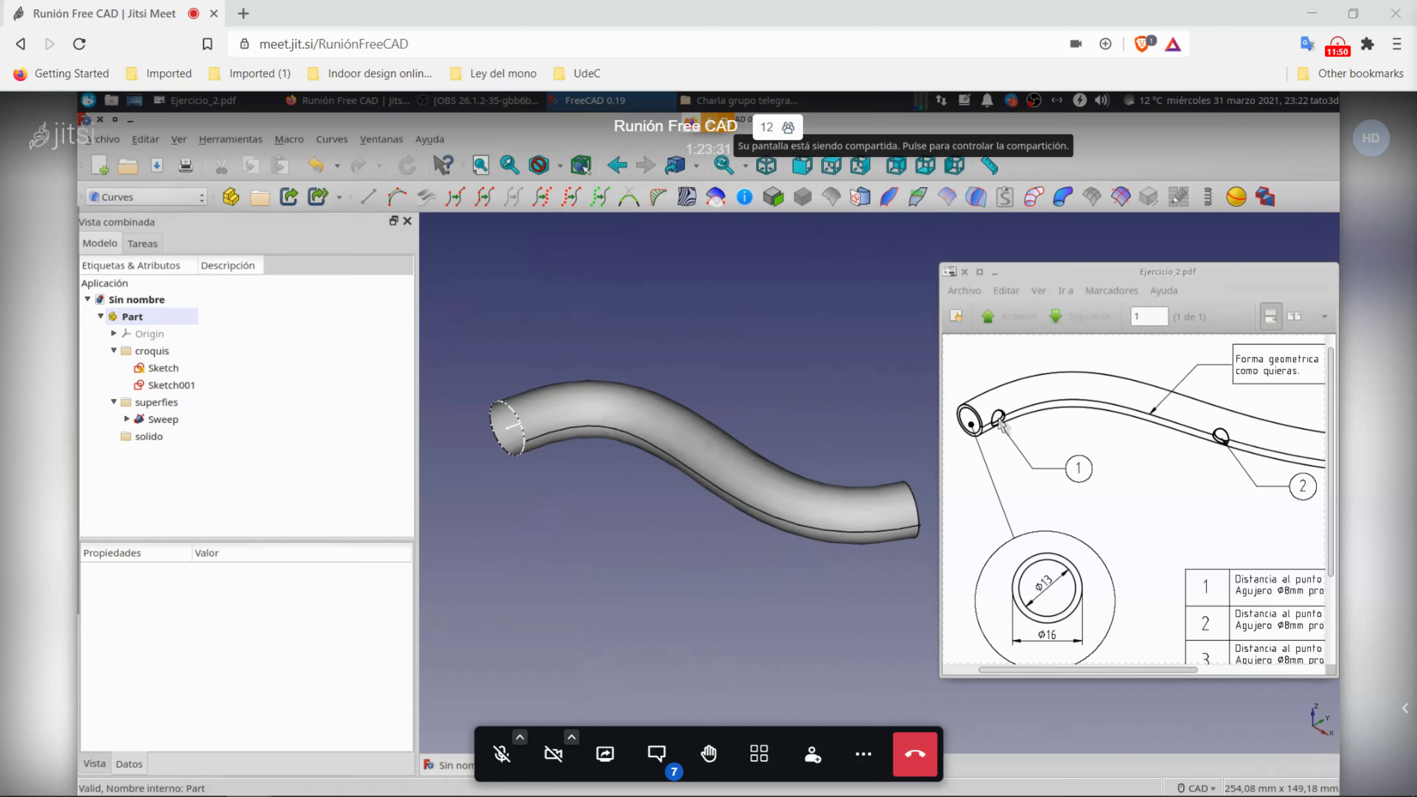
click(578, 434)
click(578, 430)
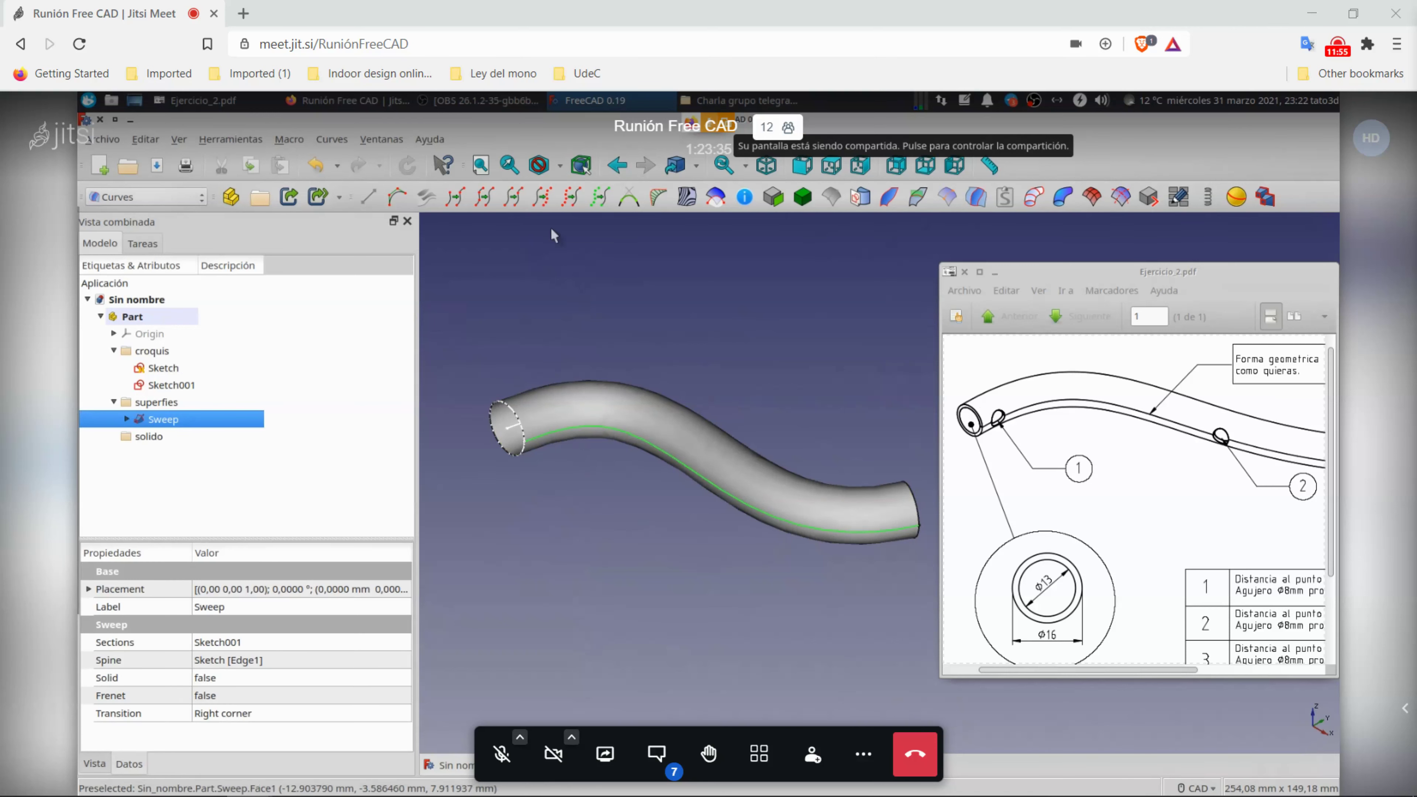
click(514, 199)
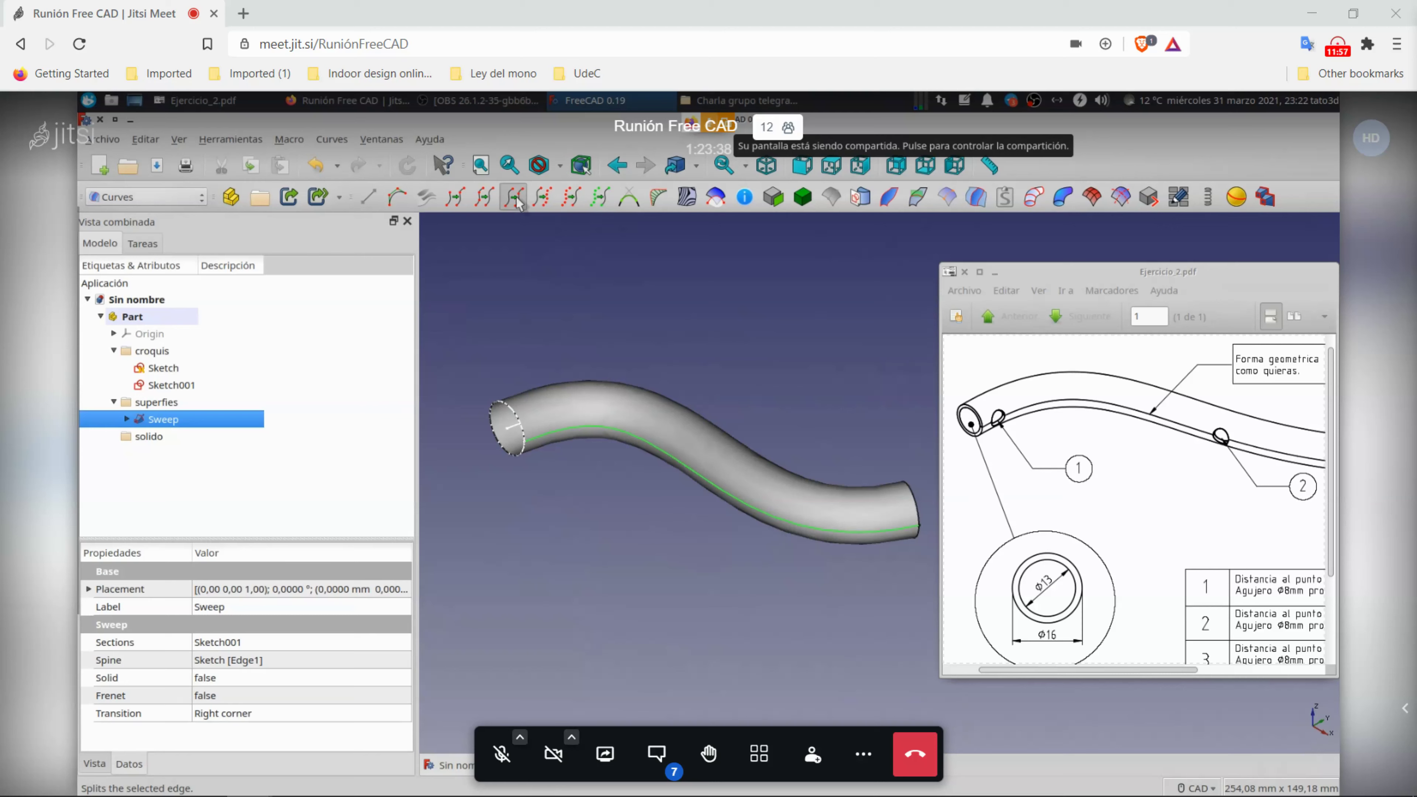
Step: Hide the Sweep tube with Space
click(631, 536)
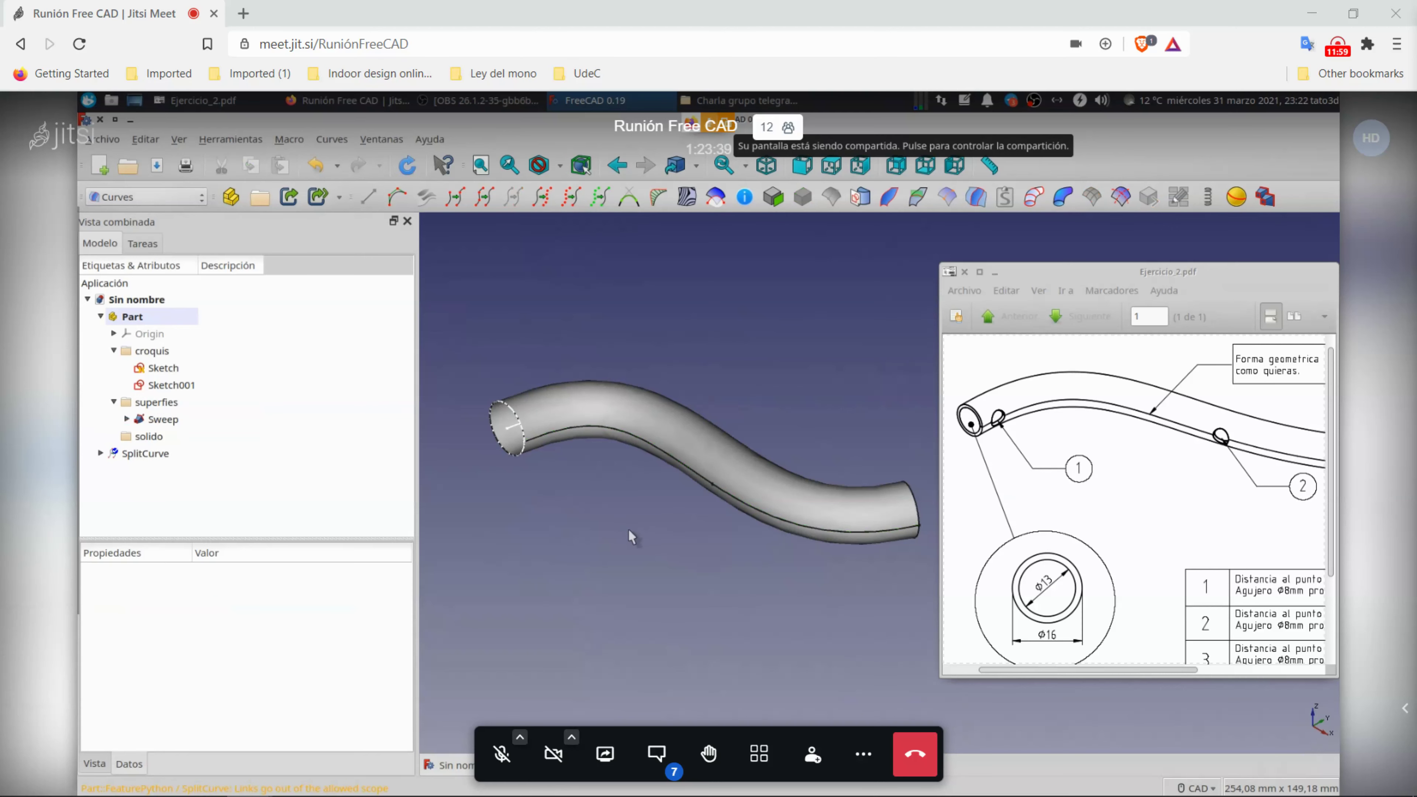
click(185, 429)
key(space)
Step: Select SplitCurve and start editing its Values property
scroll(714, 509, up, 4)
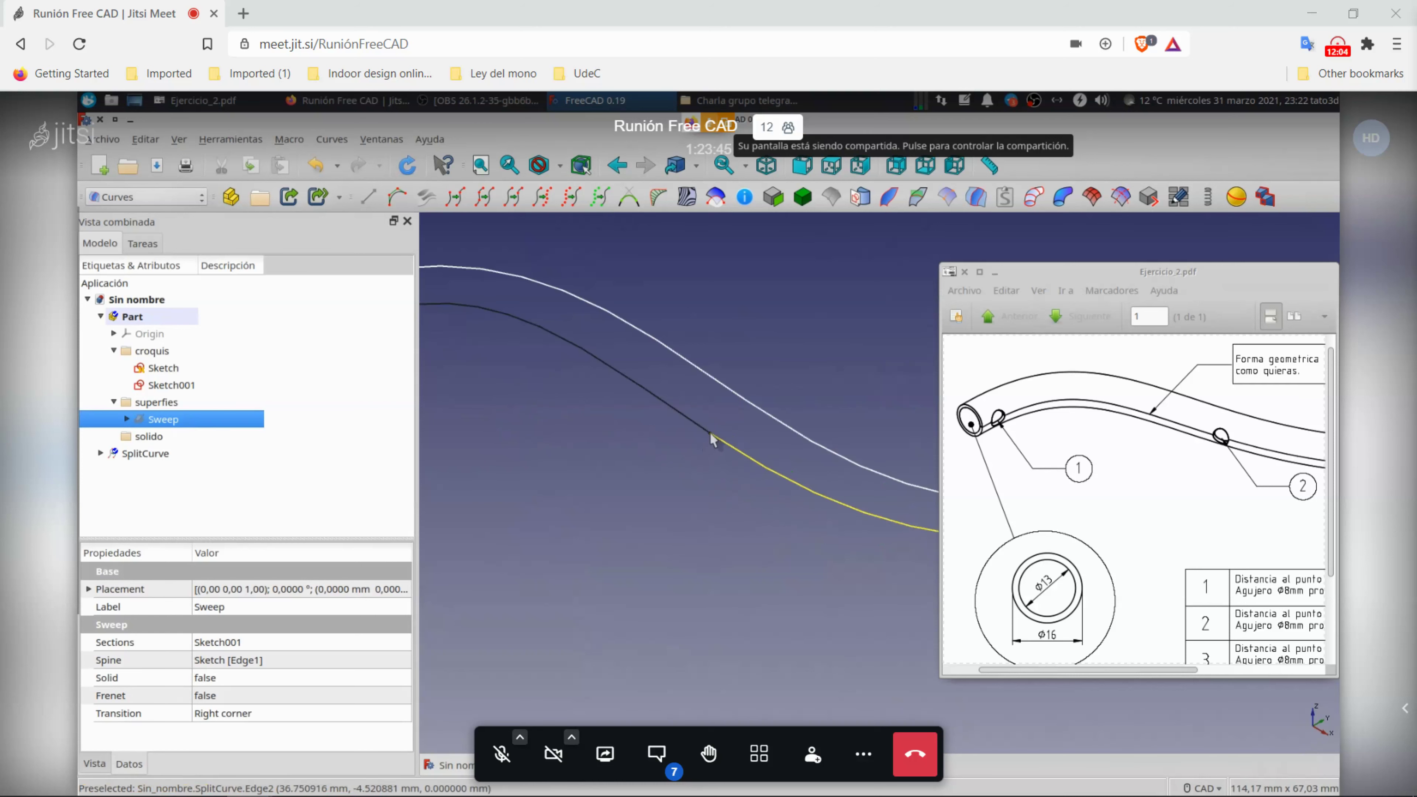
click(183, 456)
scroll(792, 552, down, 2)
scroll(781, 558, down, 2)
scroll(716, 519, down, 2)
scroll(716, 519, up, 2)
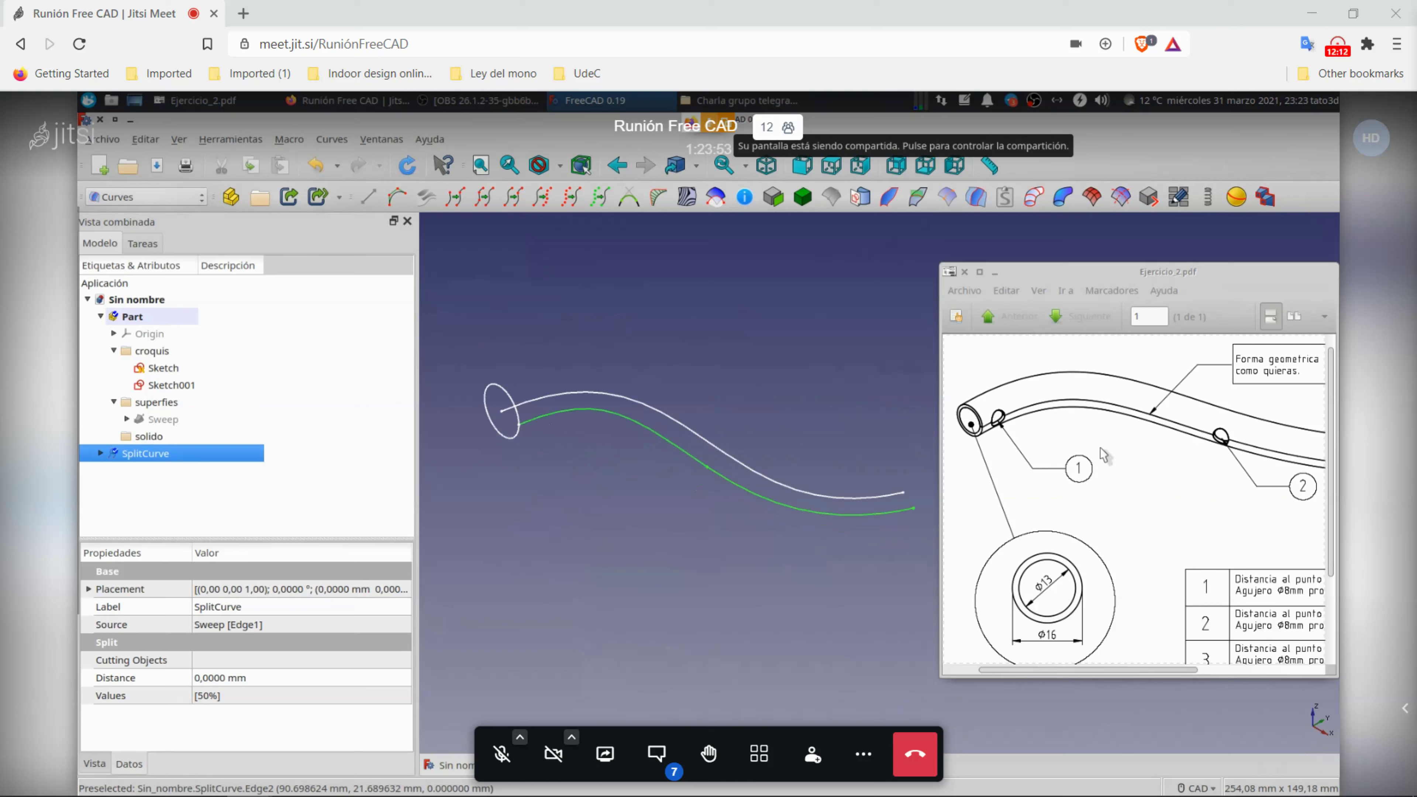
click(545, 557)
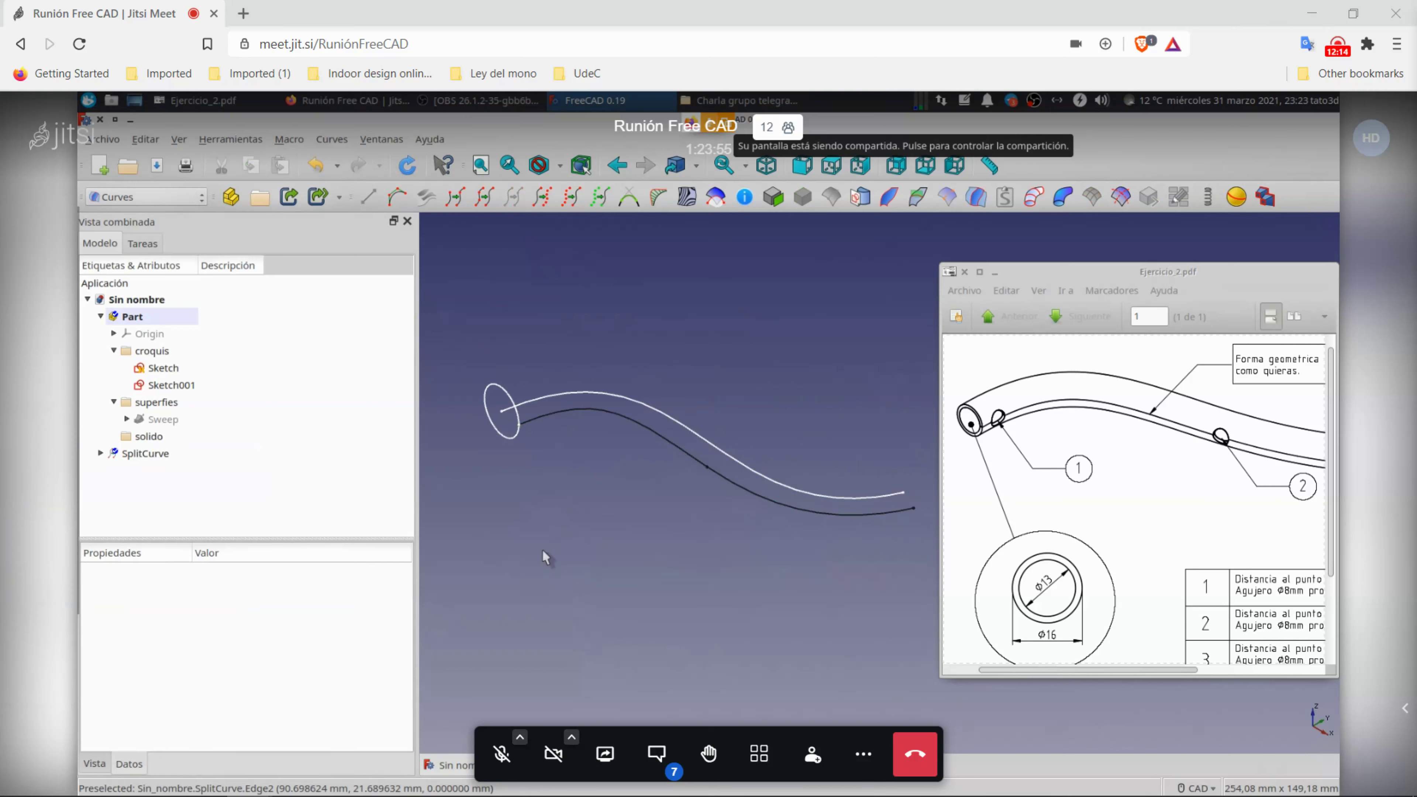
click(169, 455)
click(587, 477)
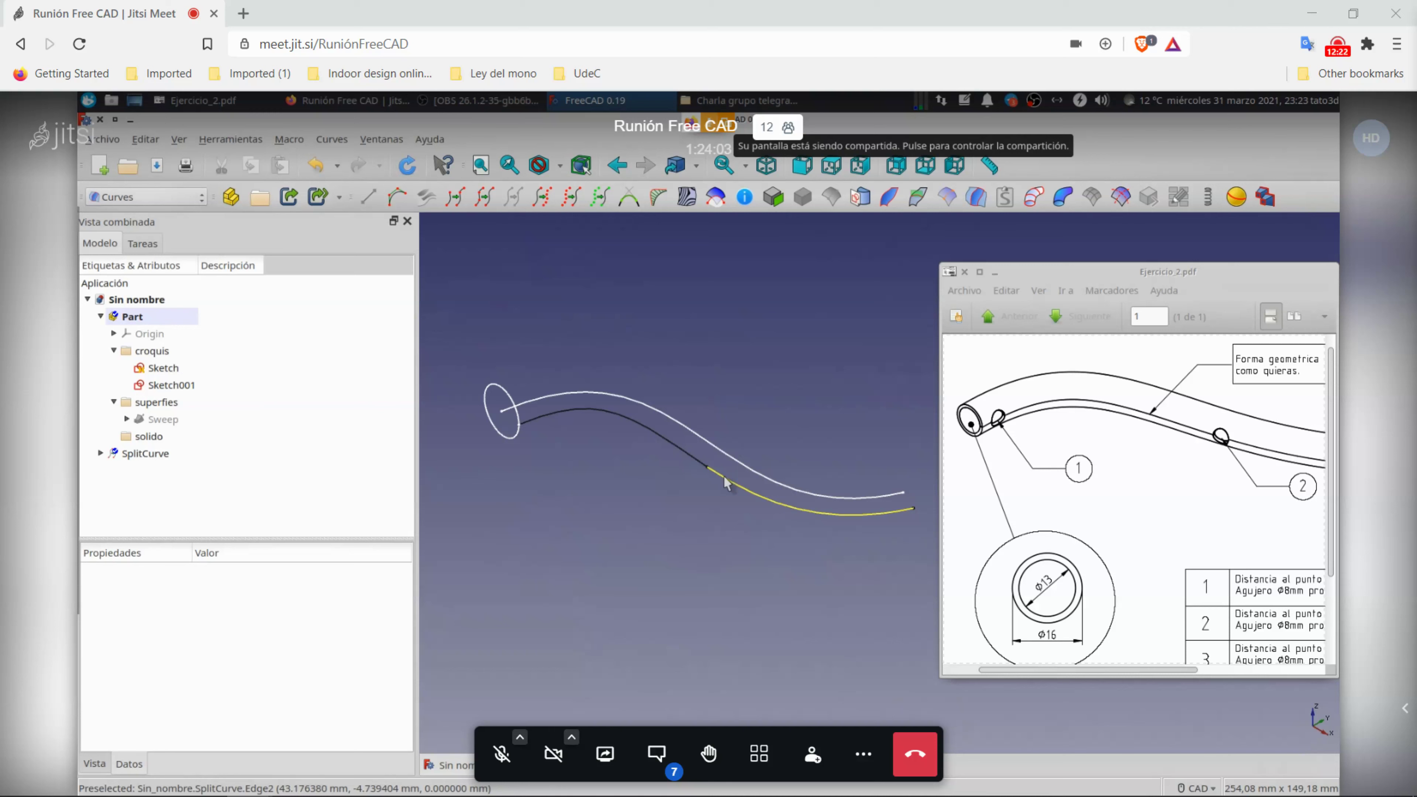
click(157, 455)
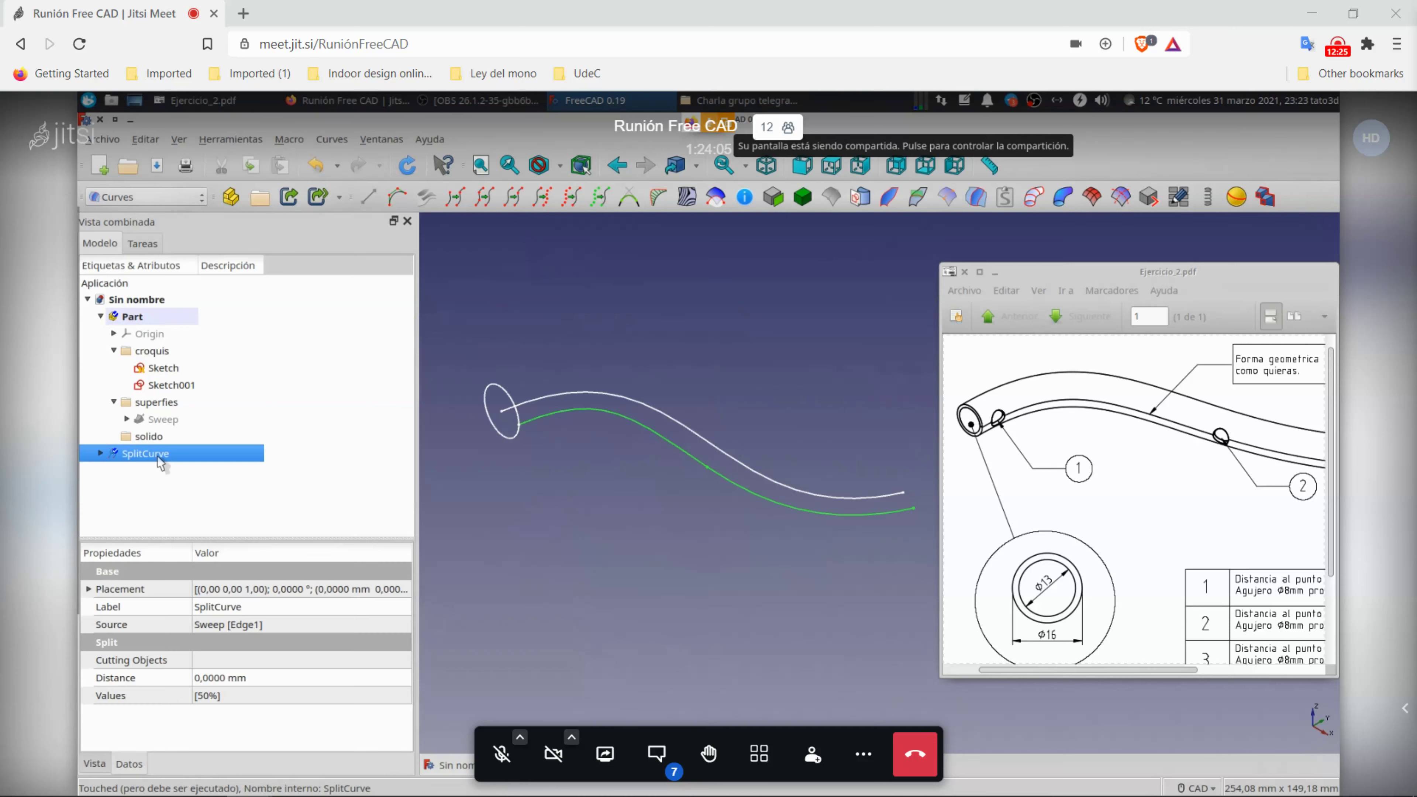
click(257, 695)
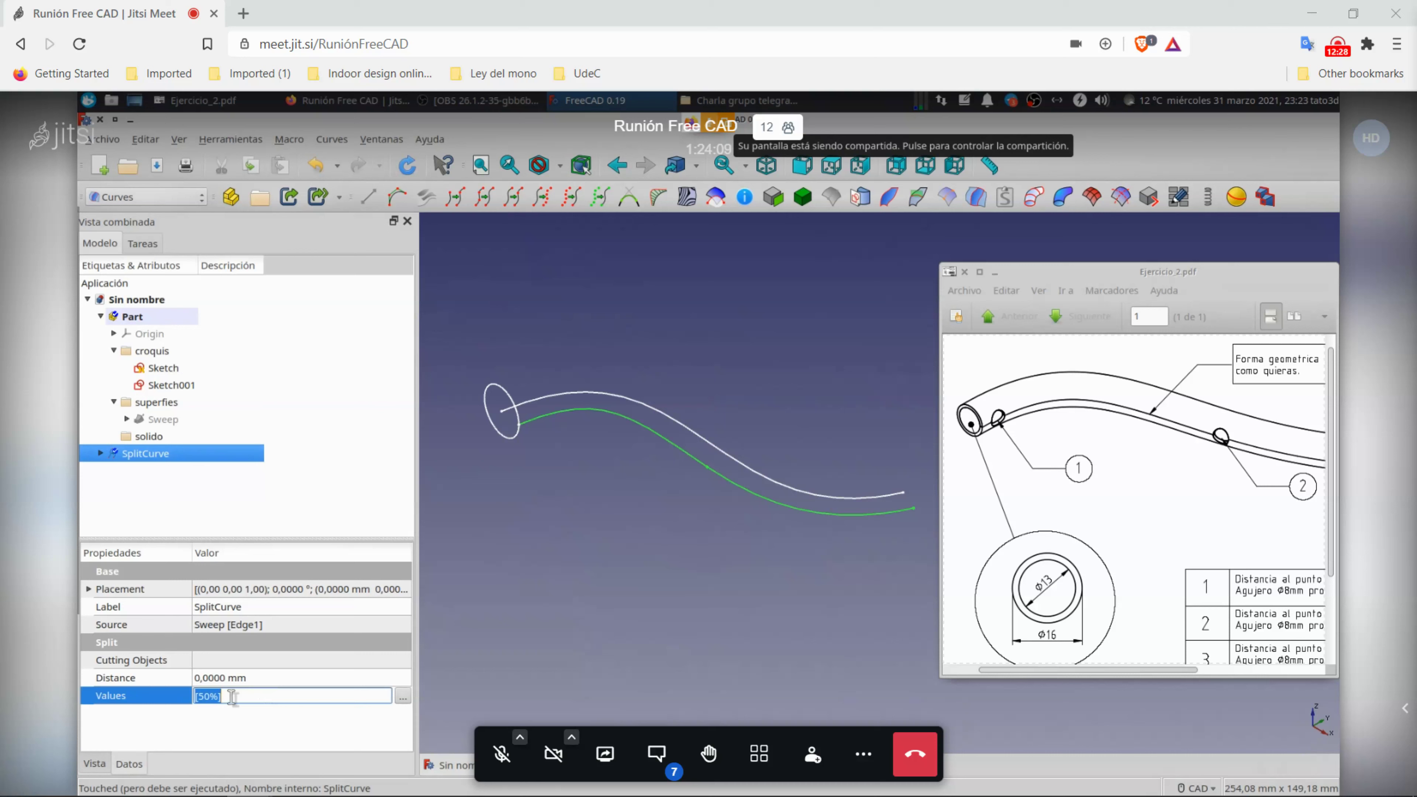
Step: Enter split values 10mm, 30mm, 50% and -20mm in the Lista editor and confirm
click(402, 696)
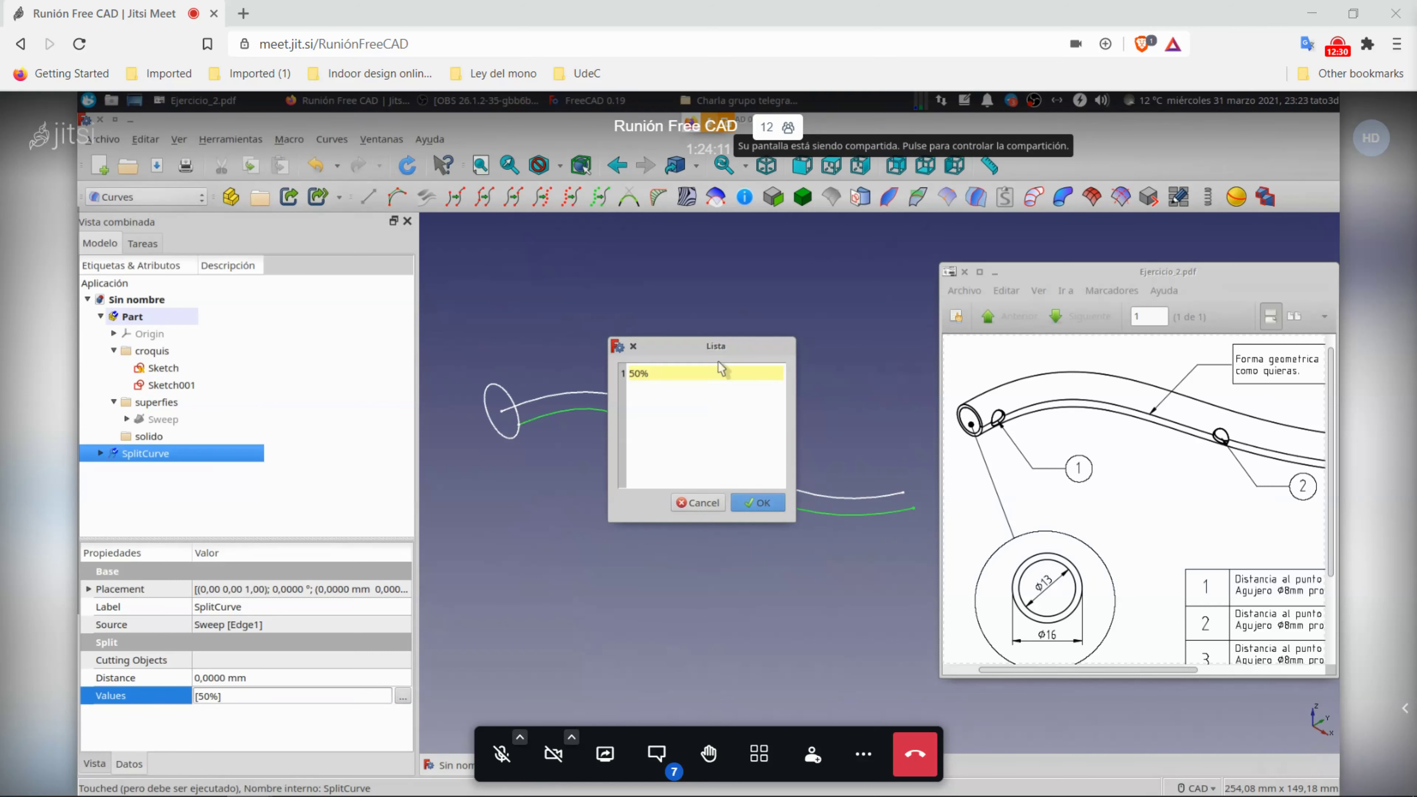
mouse_move(692, 343)
mouse_down()
mouse_move(668, 544)
mouse_move(613, 505)
mouse_up()
double_click(560, 531)
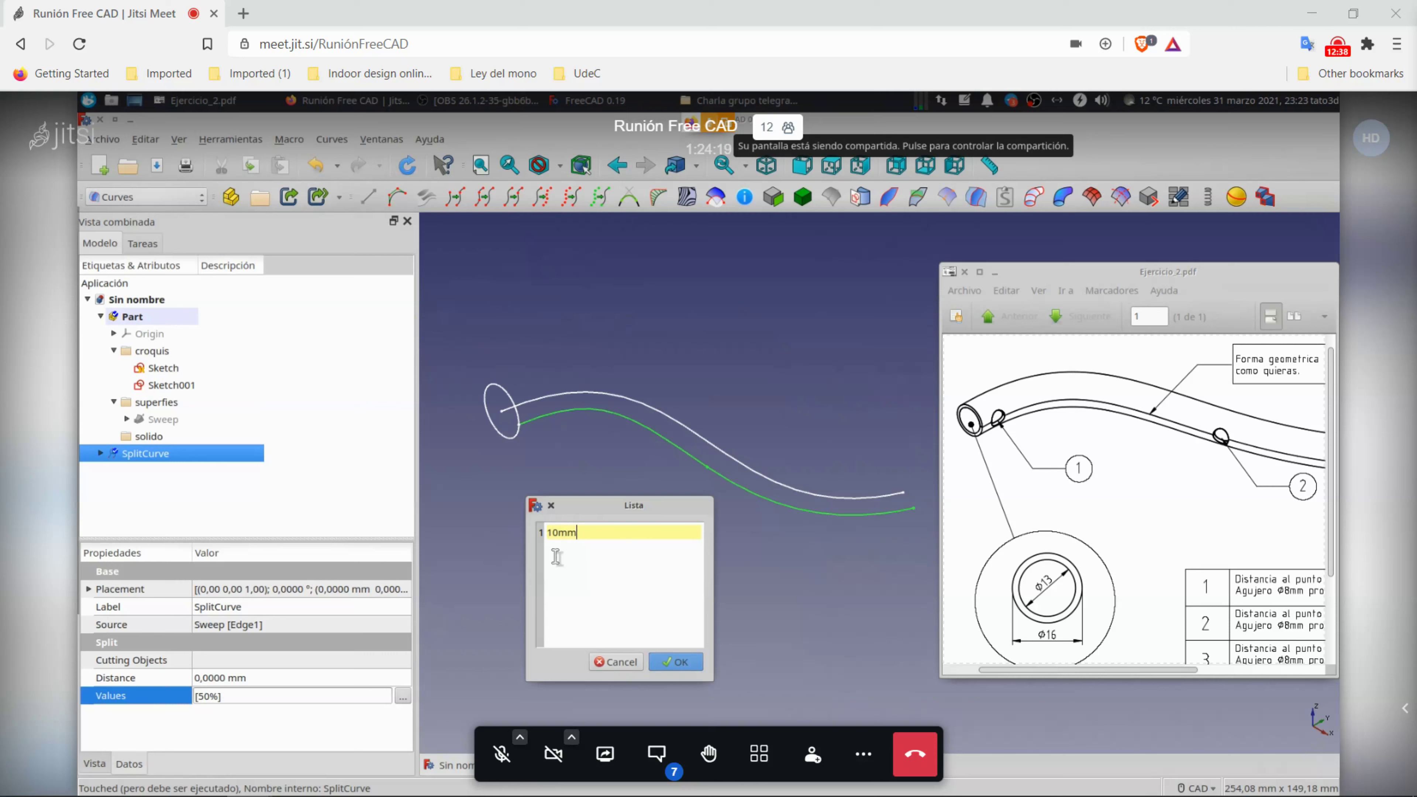
key(Return)
text(30)
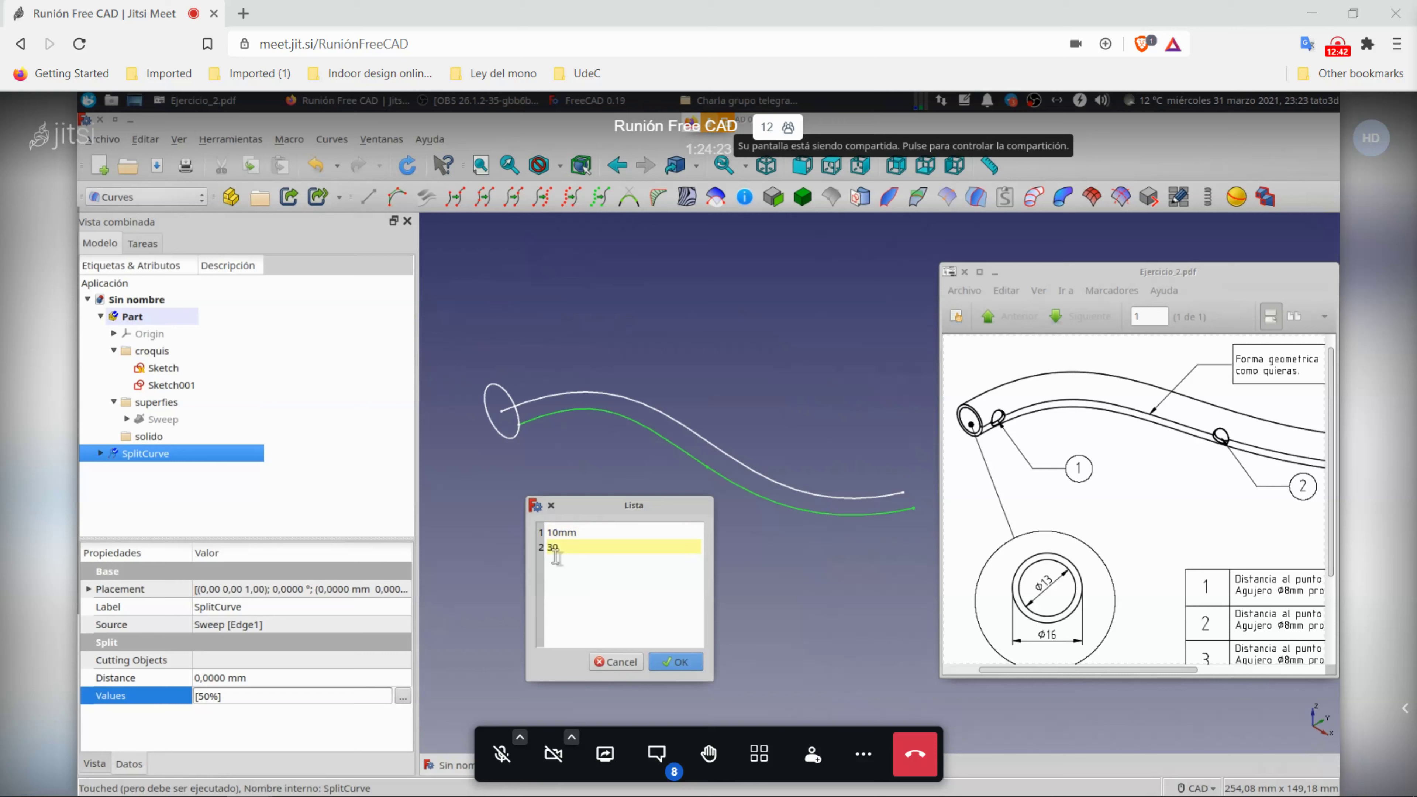
key(Return)
text(50)
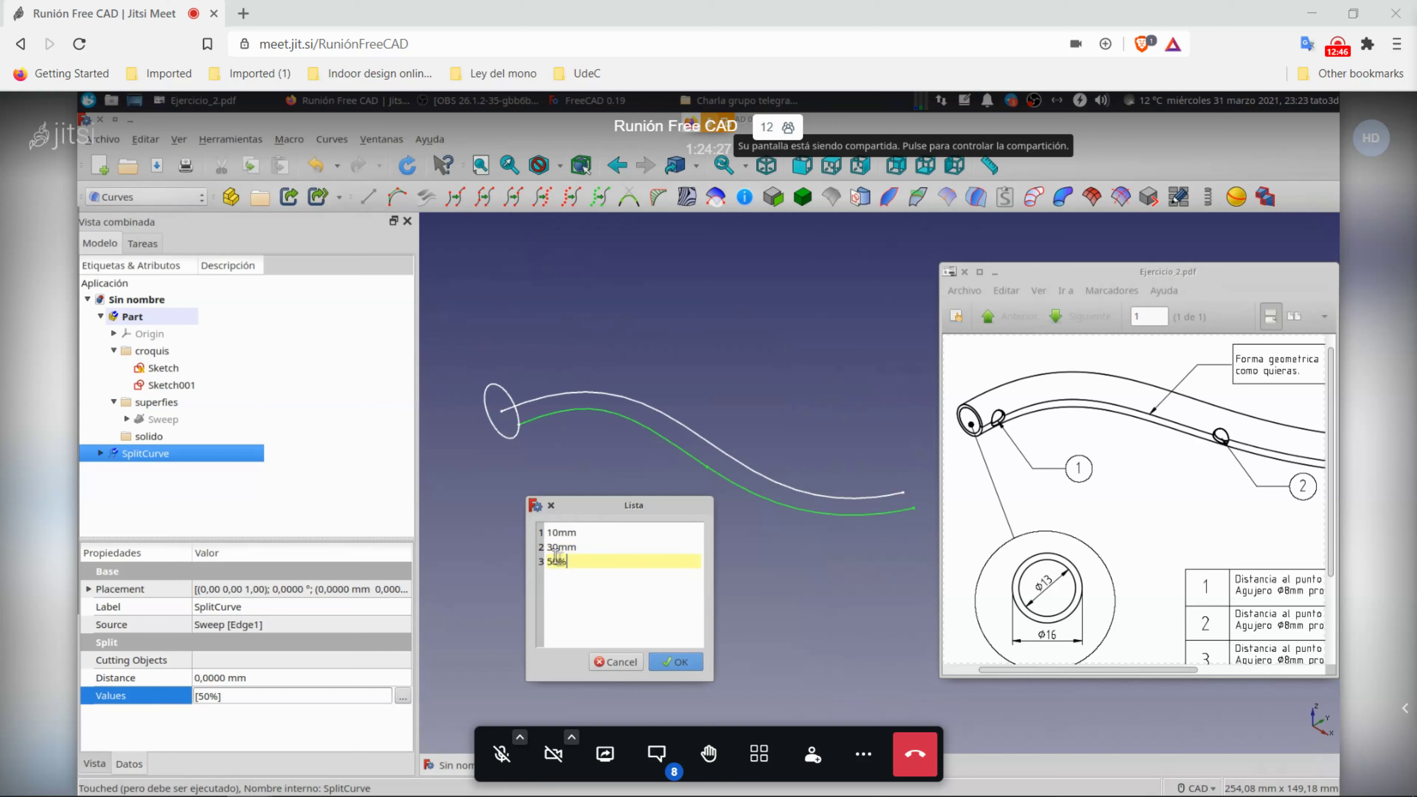
key(Return)
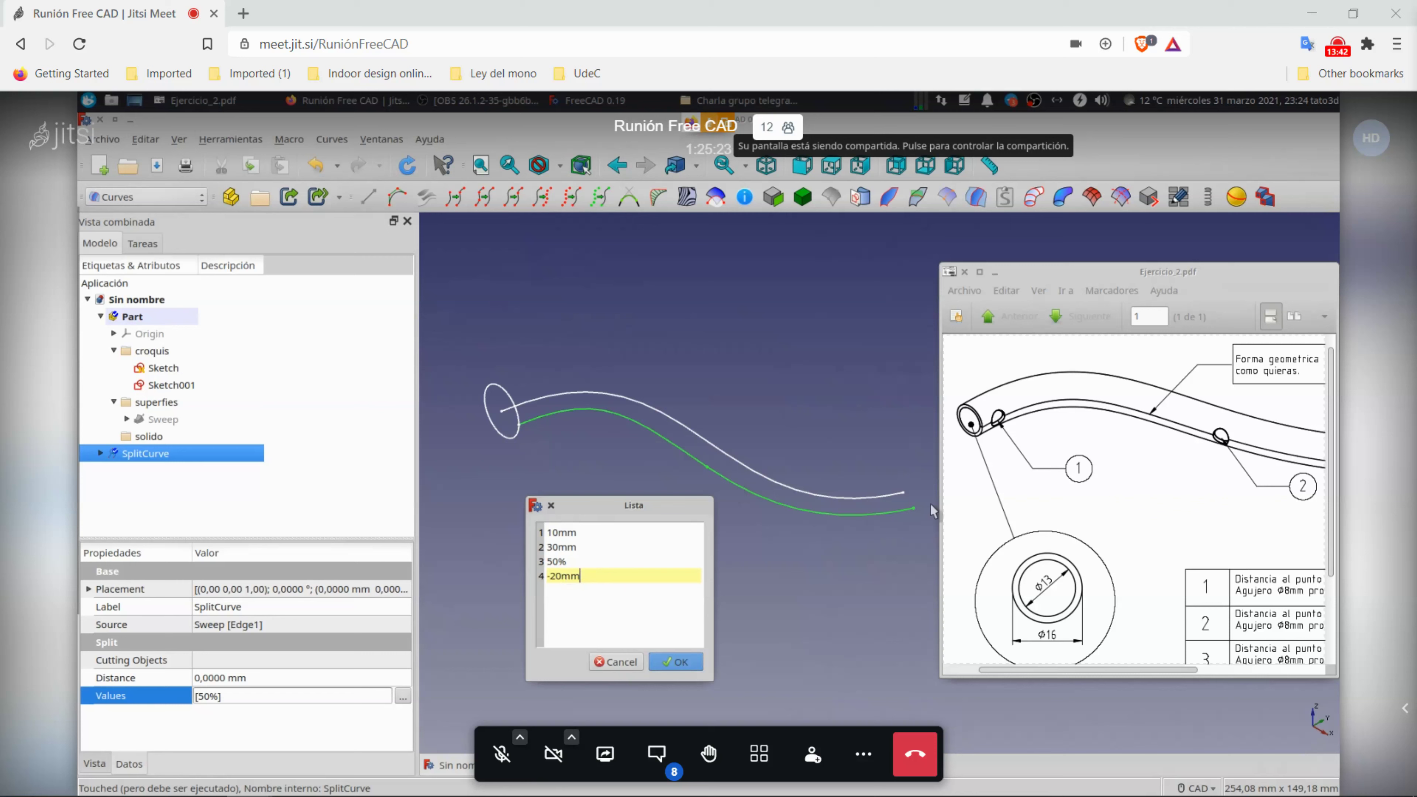
click(659, 668)
click(631, 660)
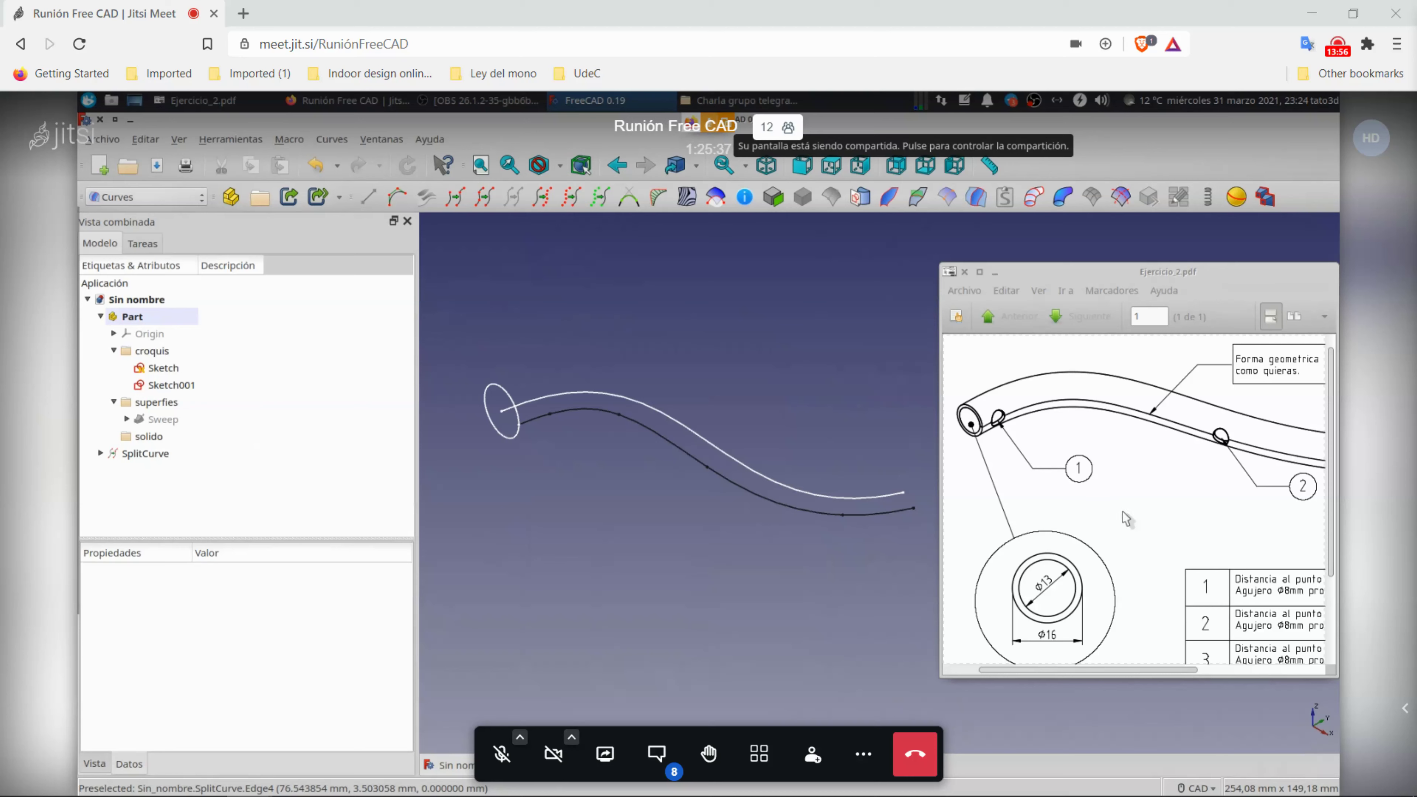
click(1091, 507)
drag(1122, 507, 1058, 485)
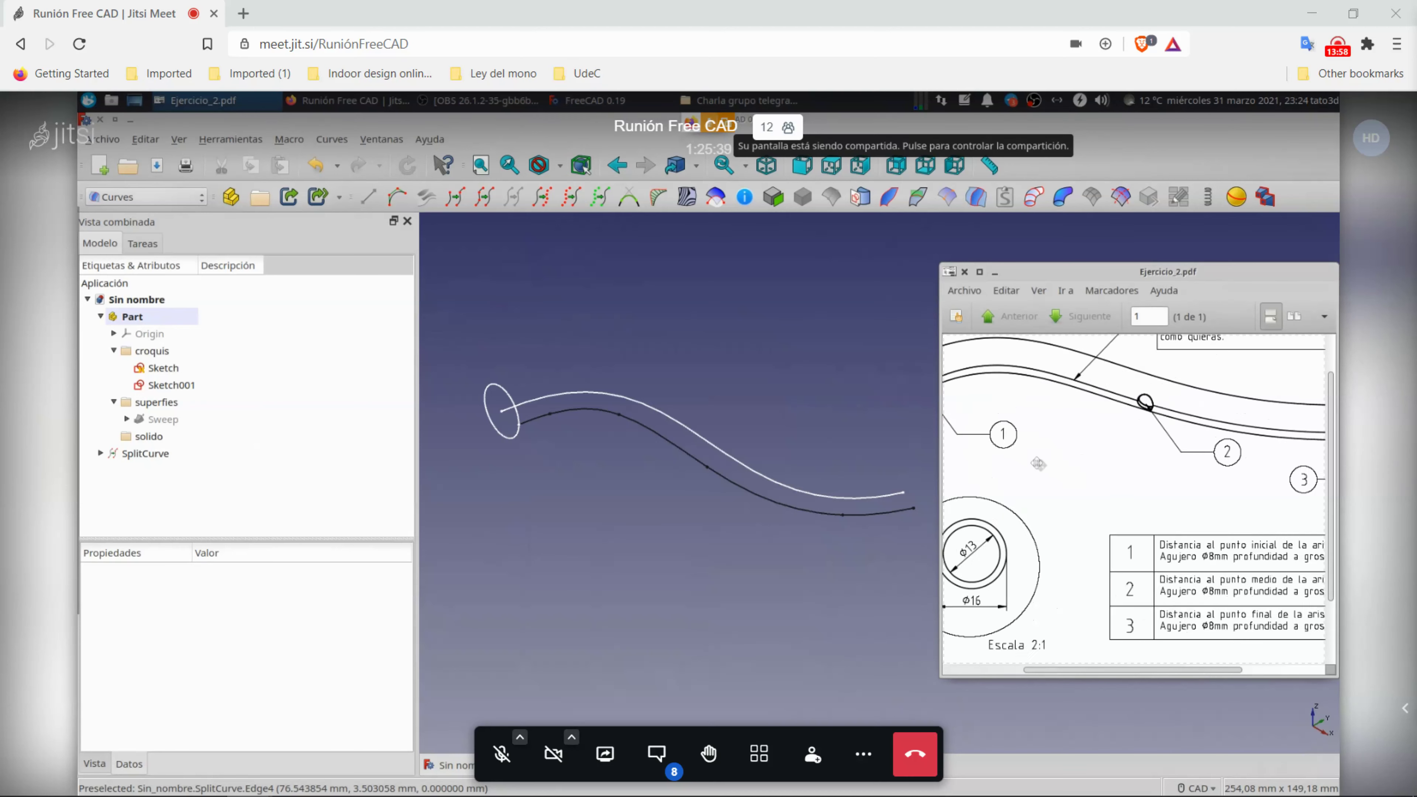
drag(1059, 485, 1083, 494)
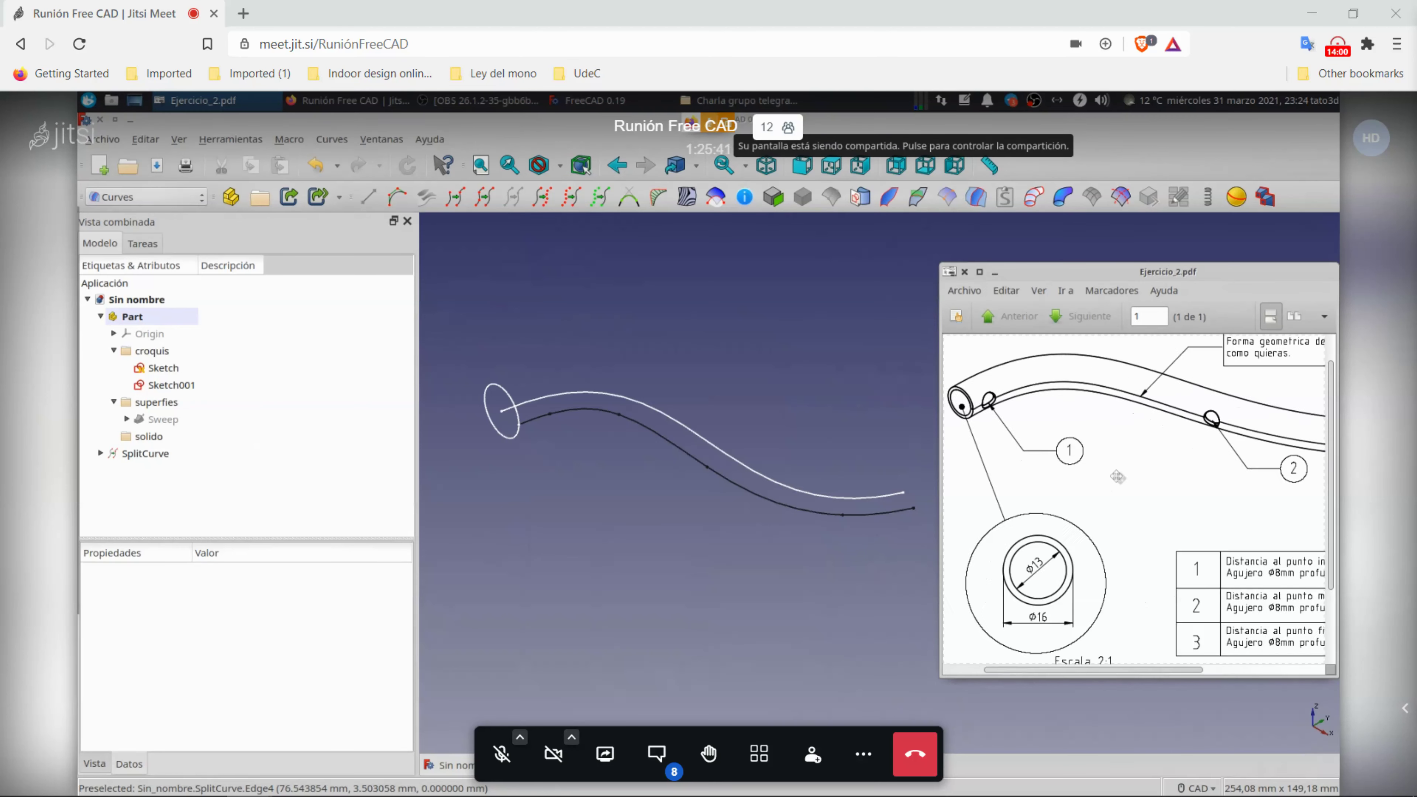
click(173, 455)
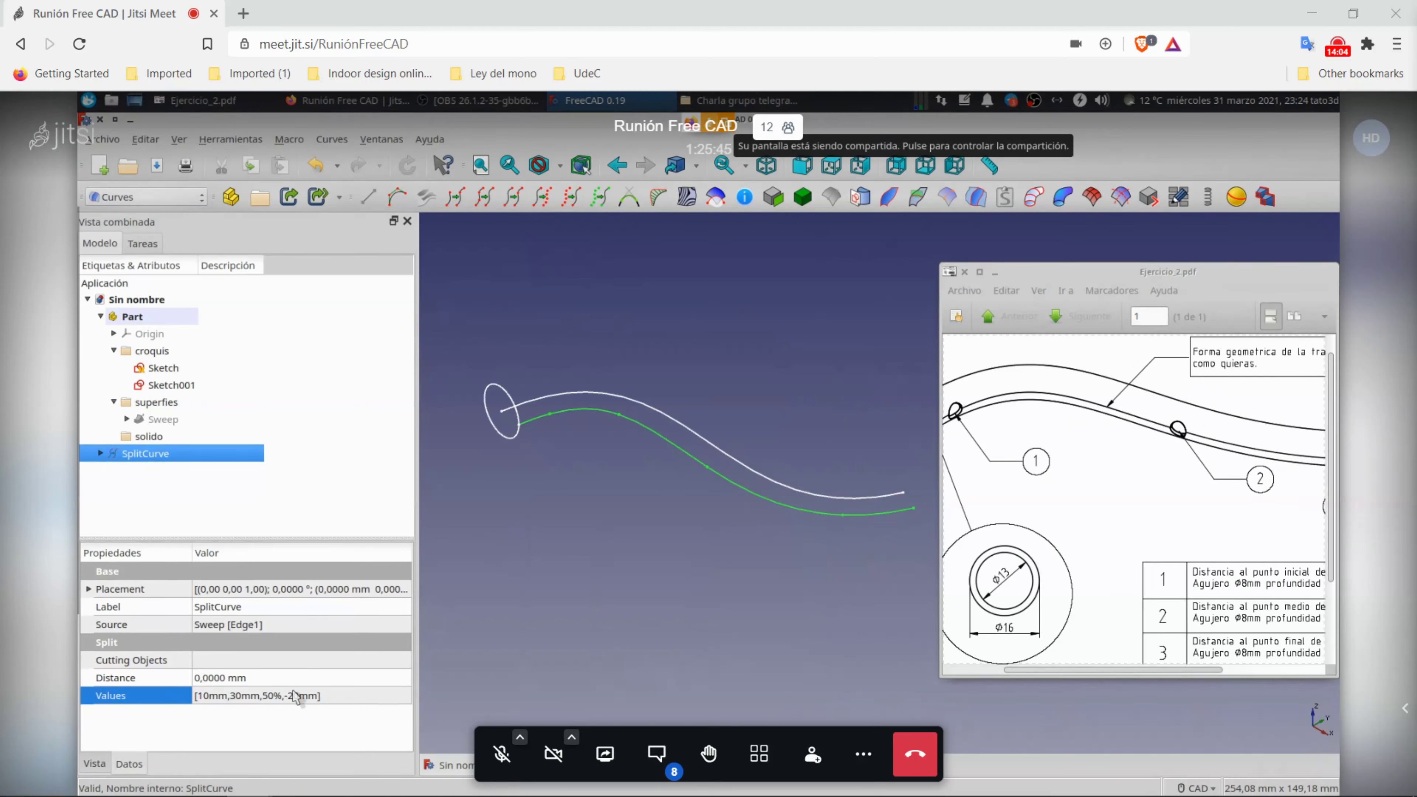
click(219, 679)
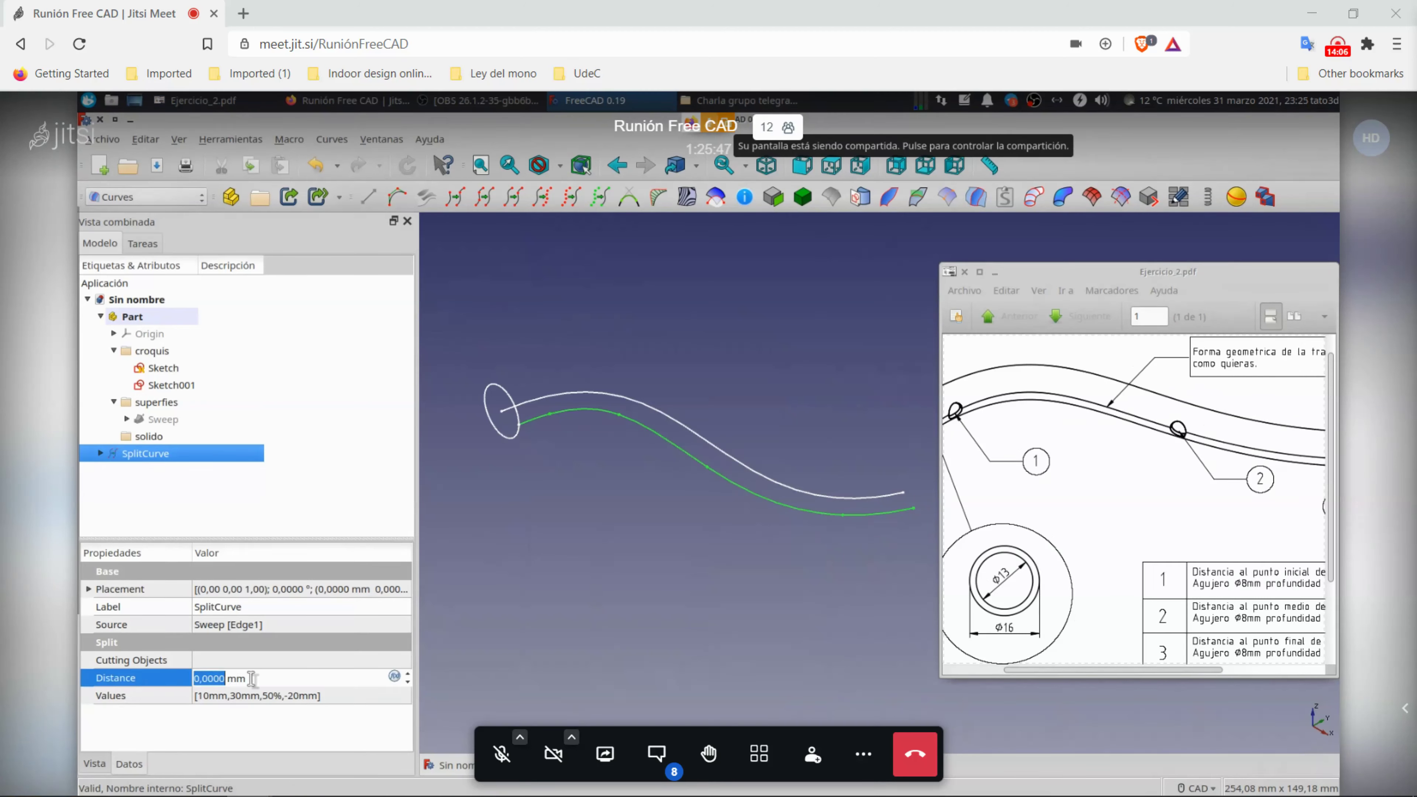
click(395, 676)
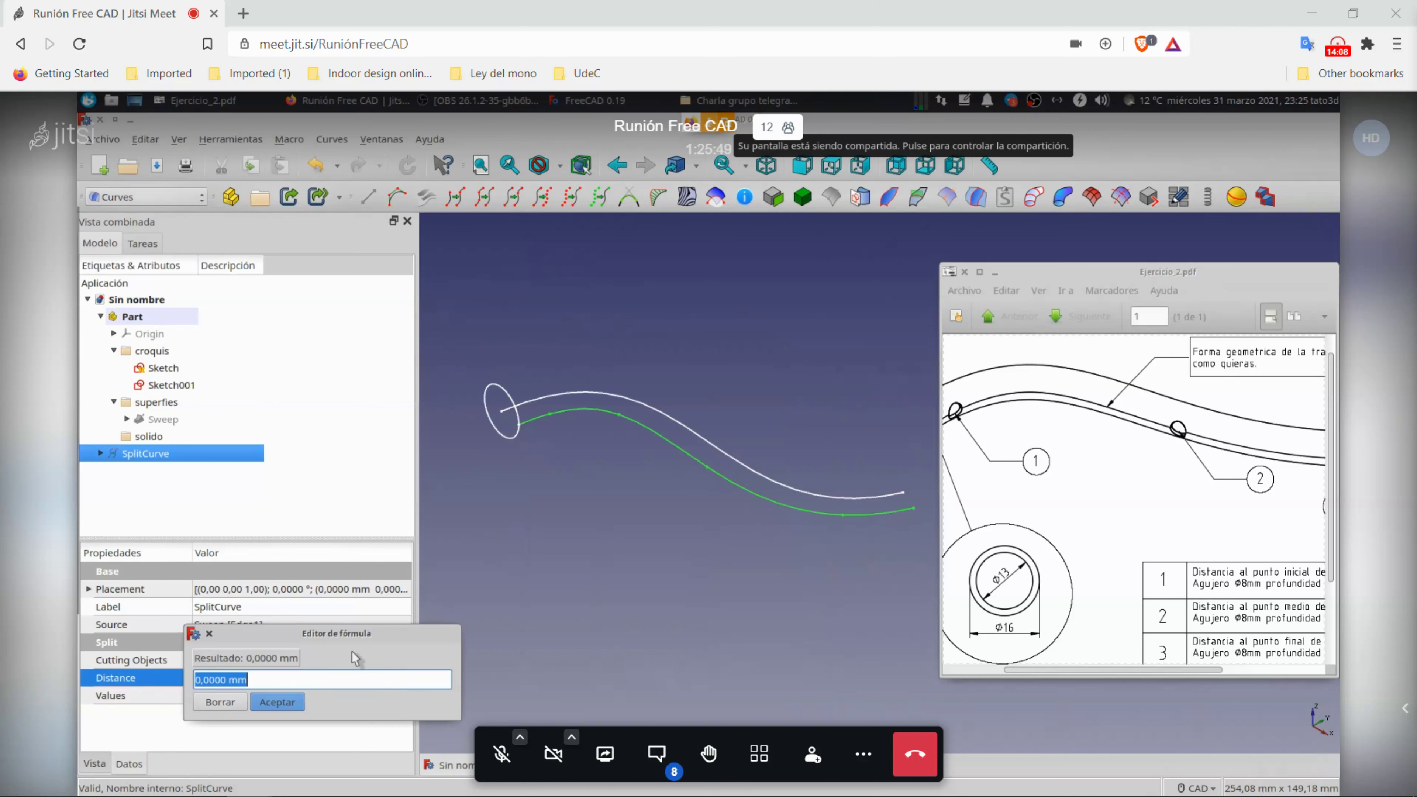
drag(315, 639, 514, 547)
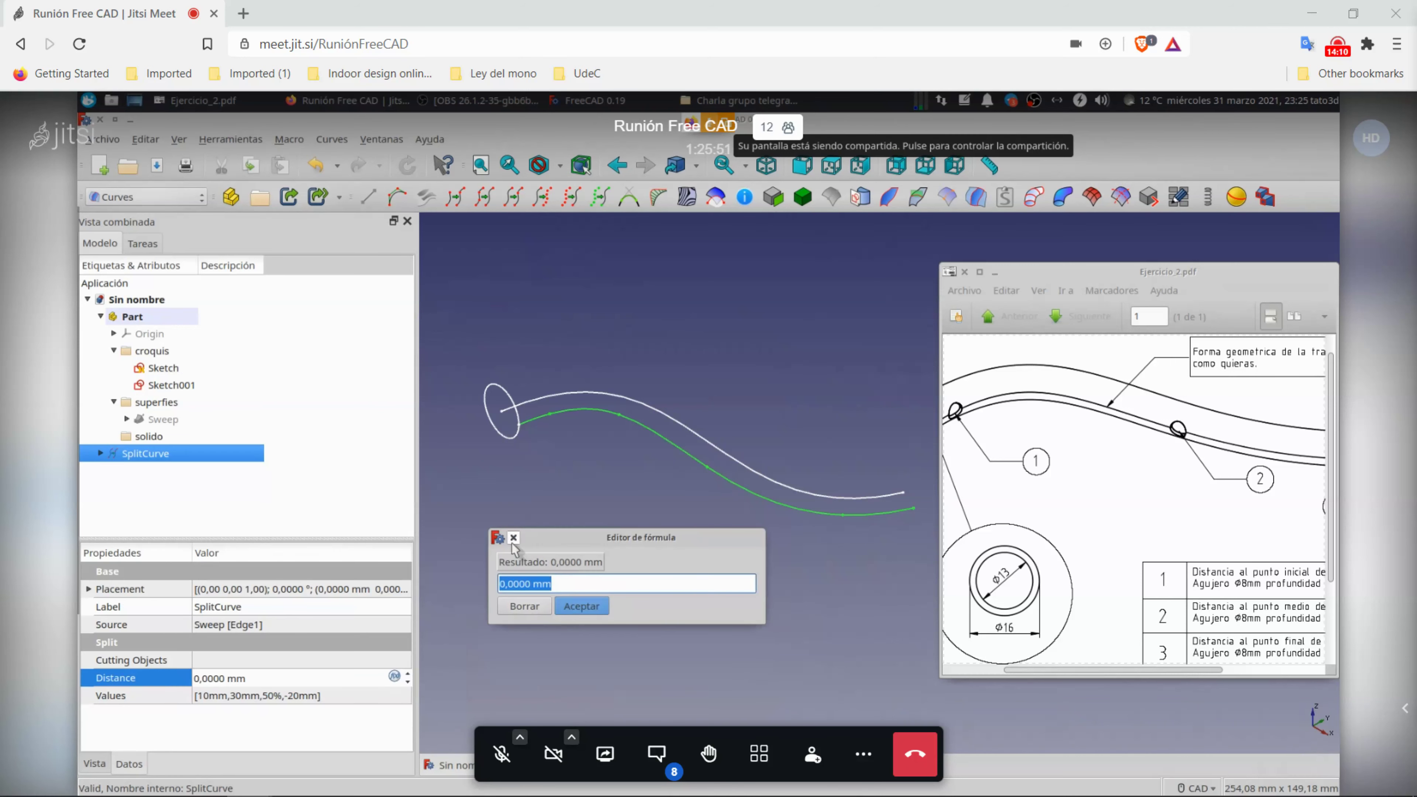
click(513, 538)
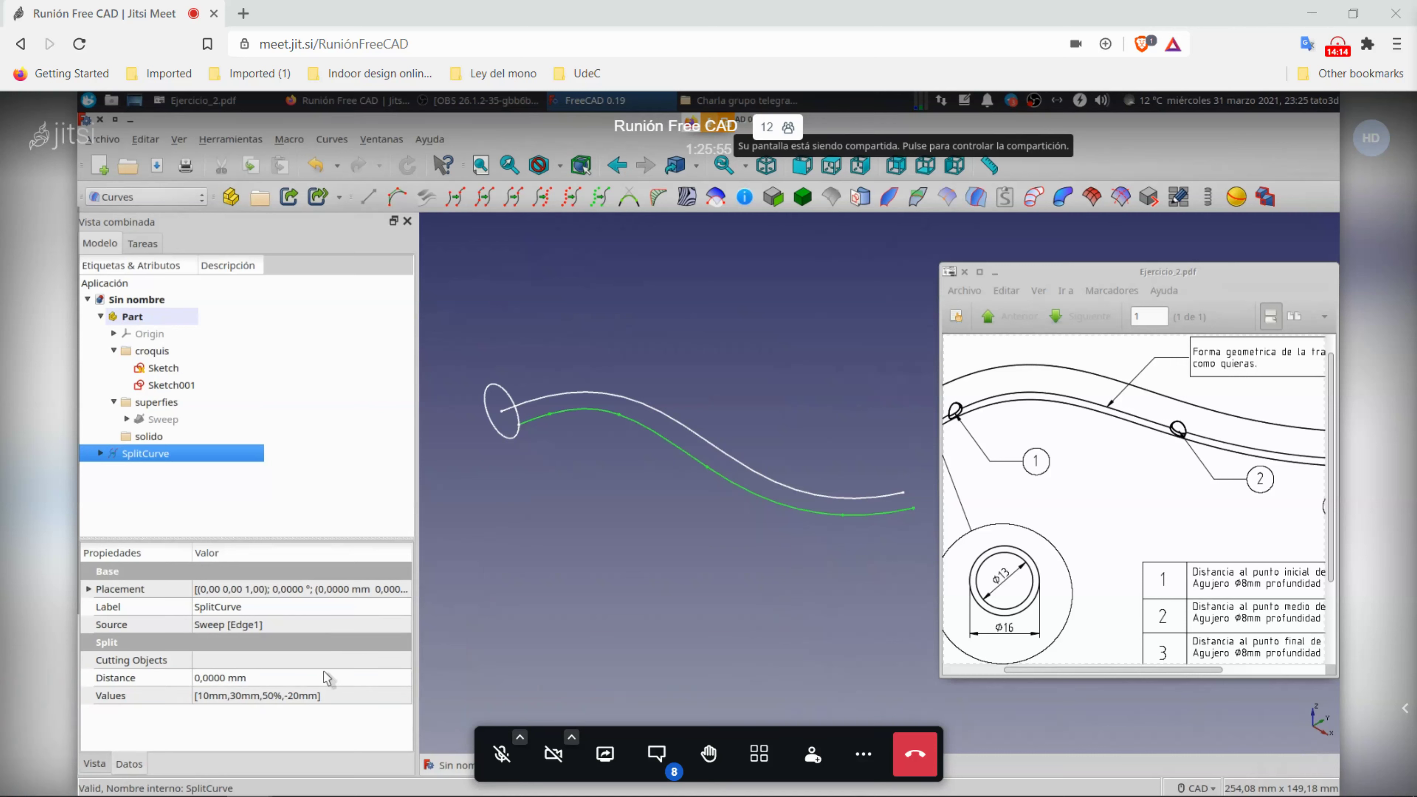
mouse_move(256, 695)
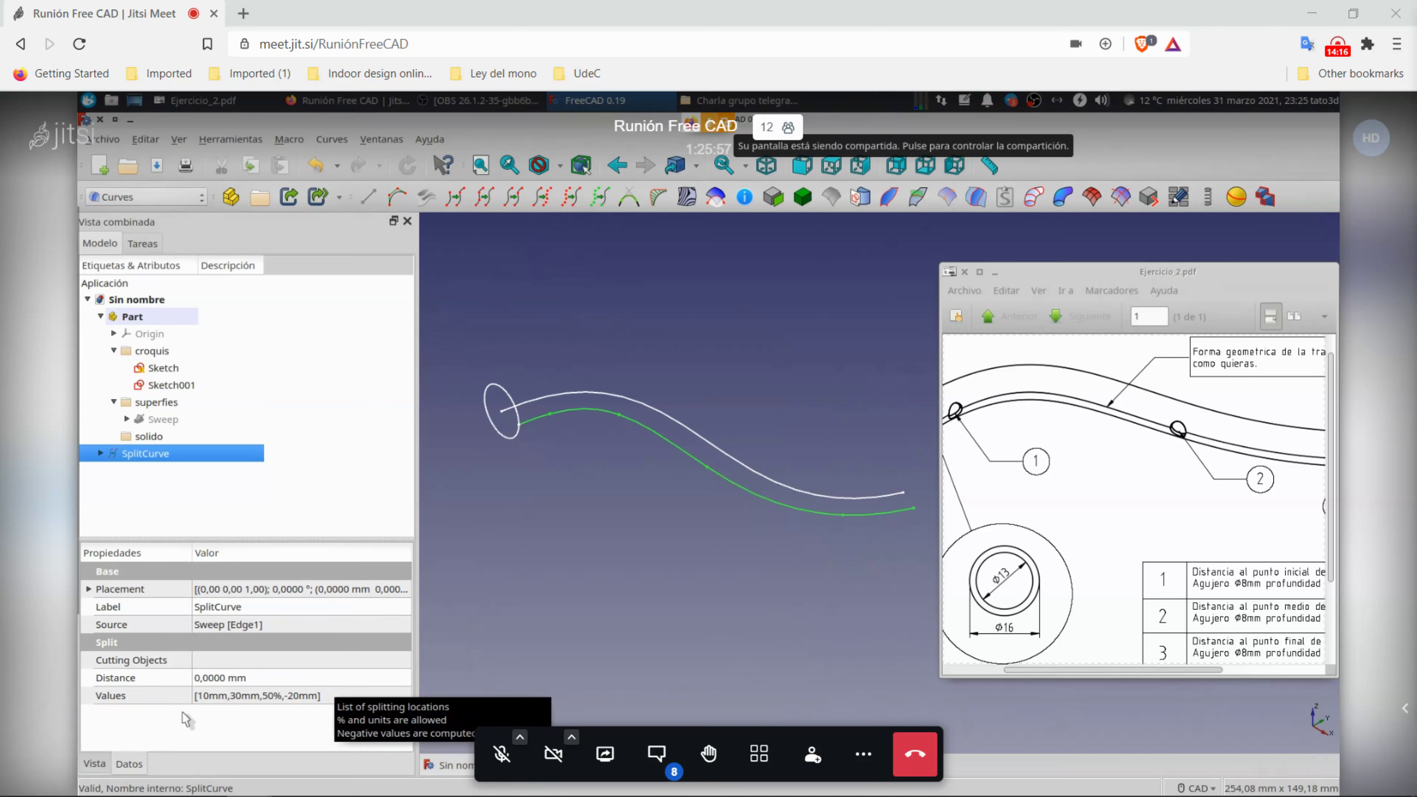
click(486, 612)
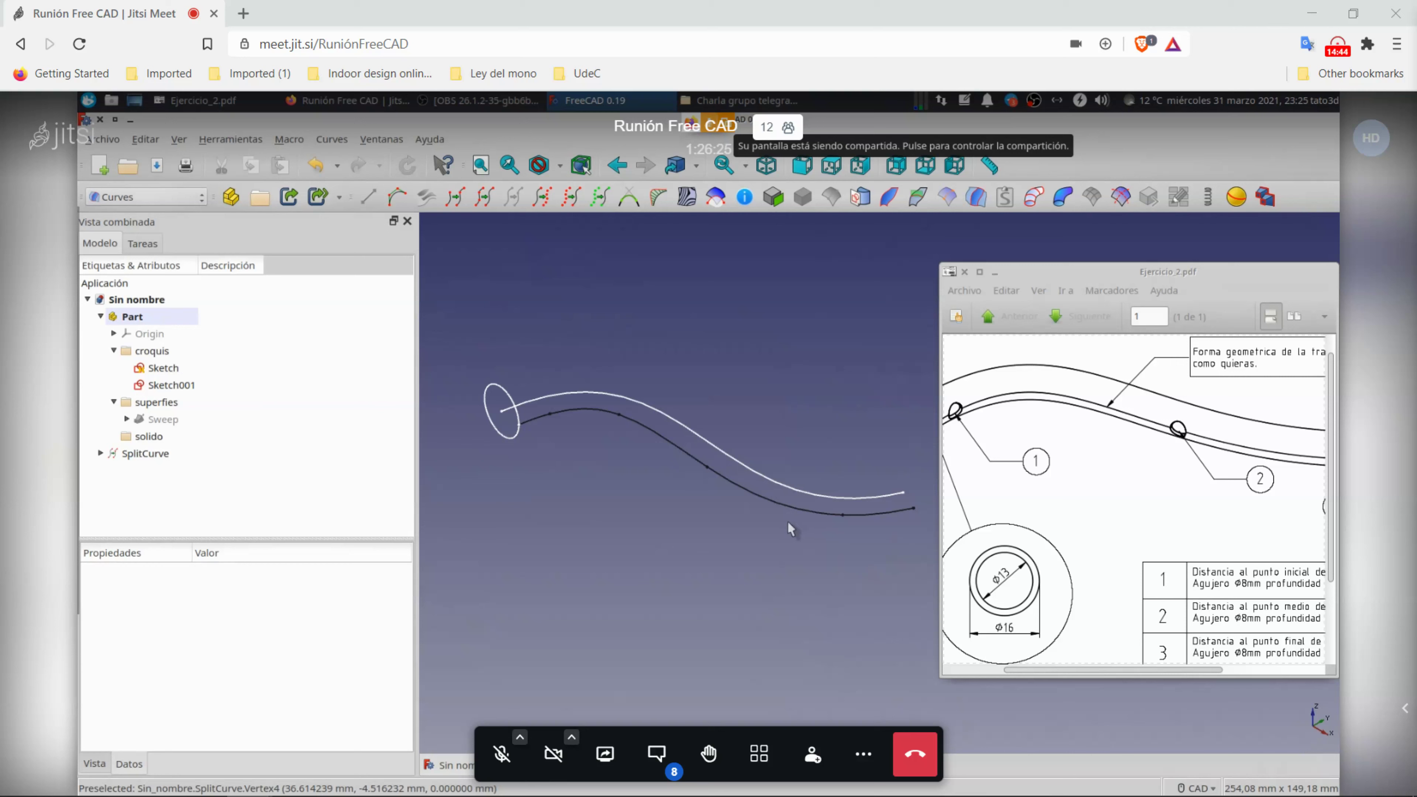
click(171, 455)
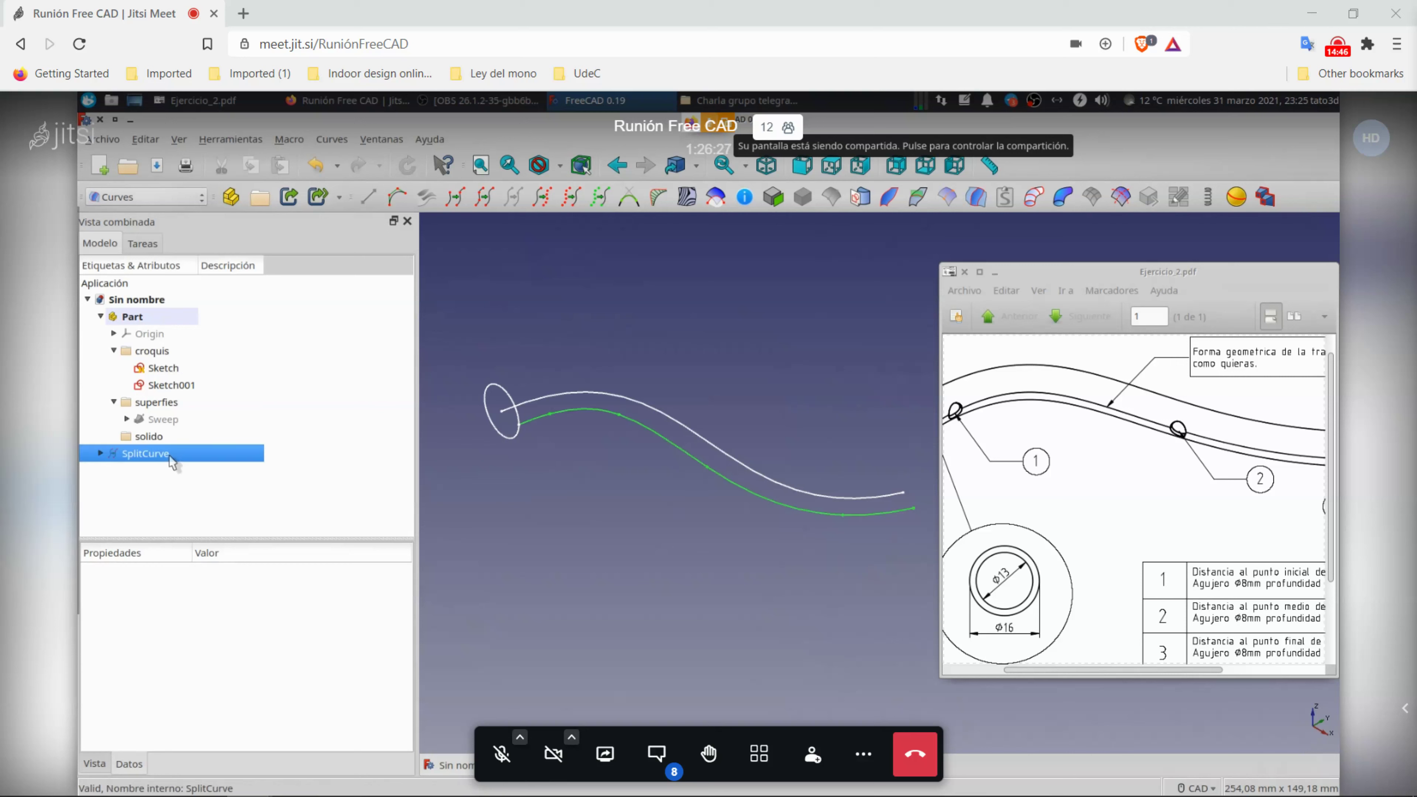
Step: Open SplitCurve's Values list editor and delete the four old split values
click(358, 697)
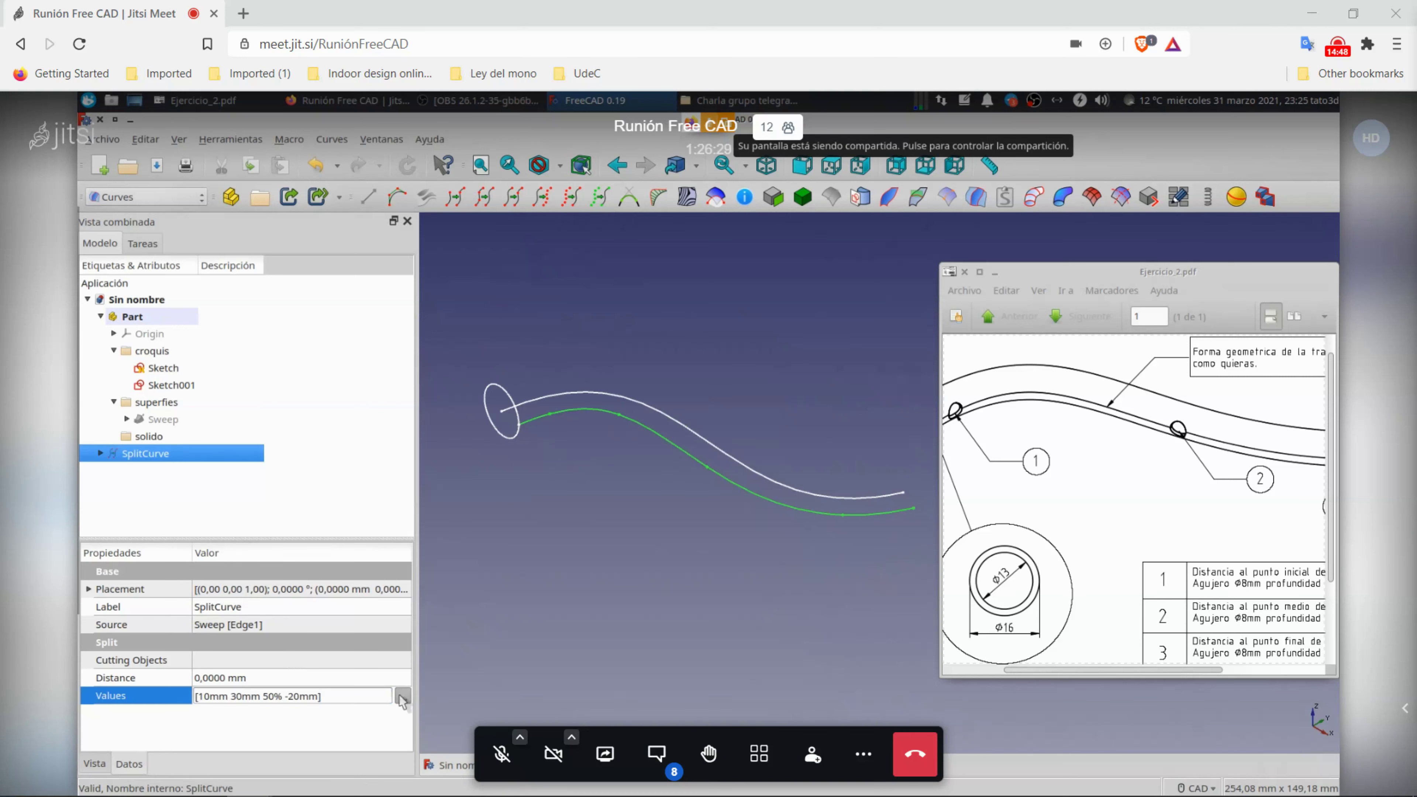
click(402, 697)
drag(686, 416, 630, 369)
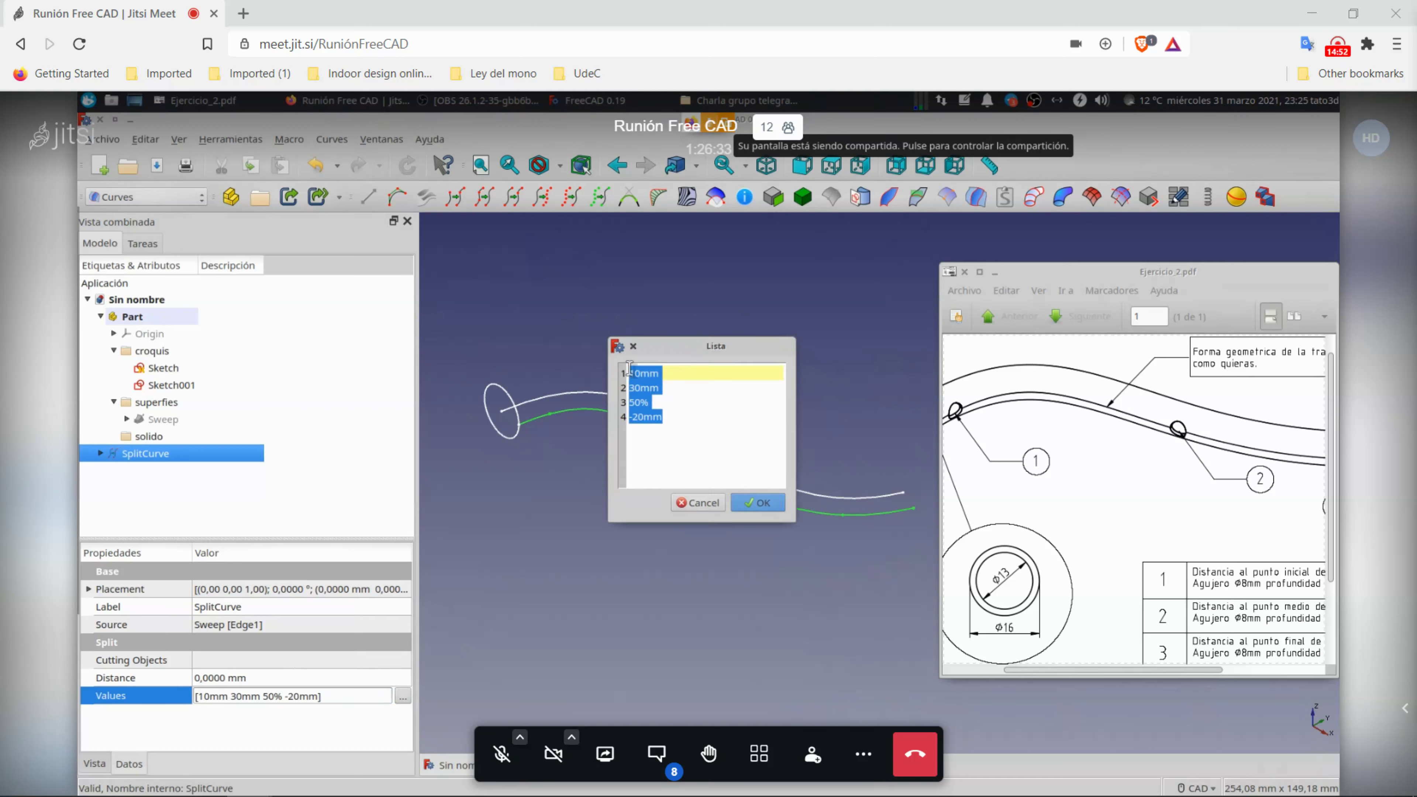
key(BackSpace)
Step: Enter new split values 10mm, 50% and -10mm, checking the drawing's hole distances
text(0M)
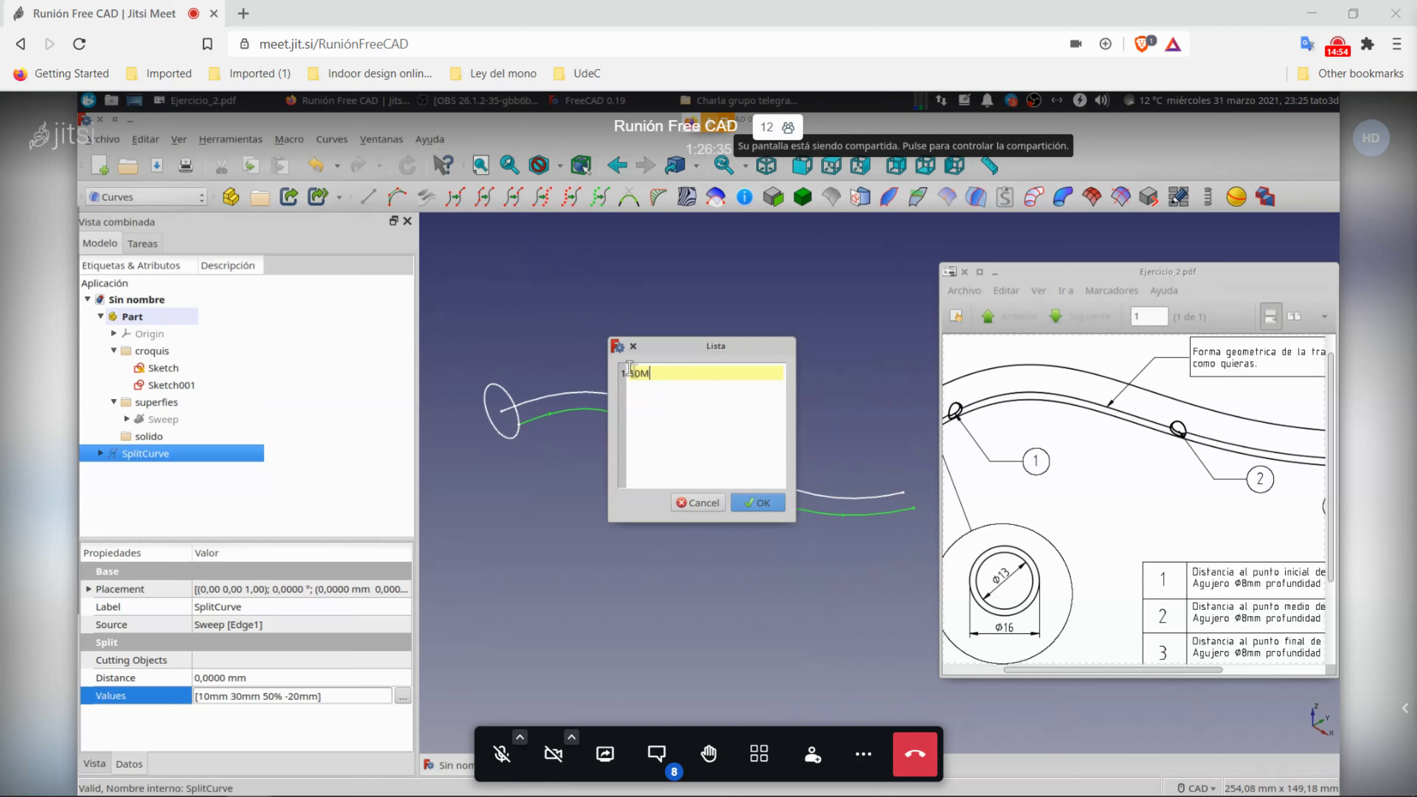
key(BackSpace)
key(BackSpace)
text(0mm)
key(Return)
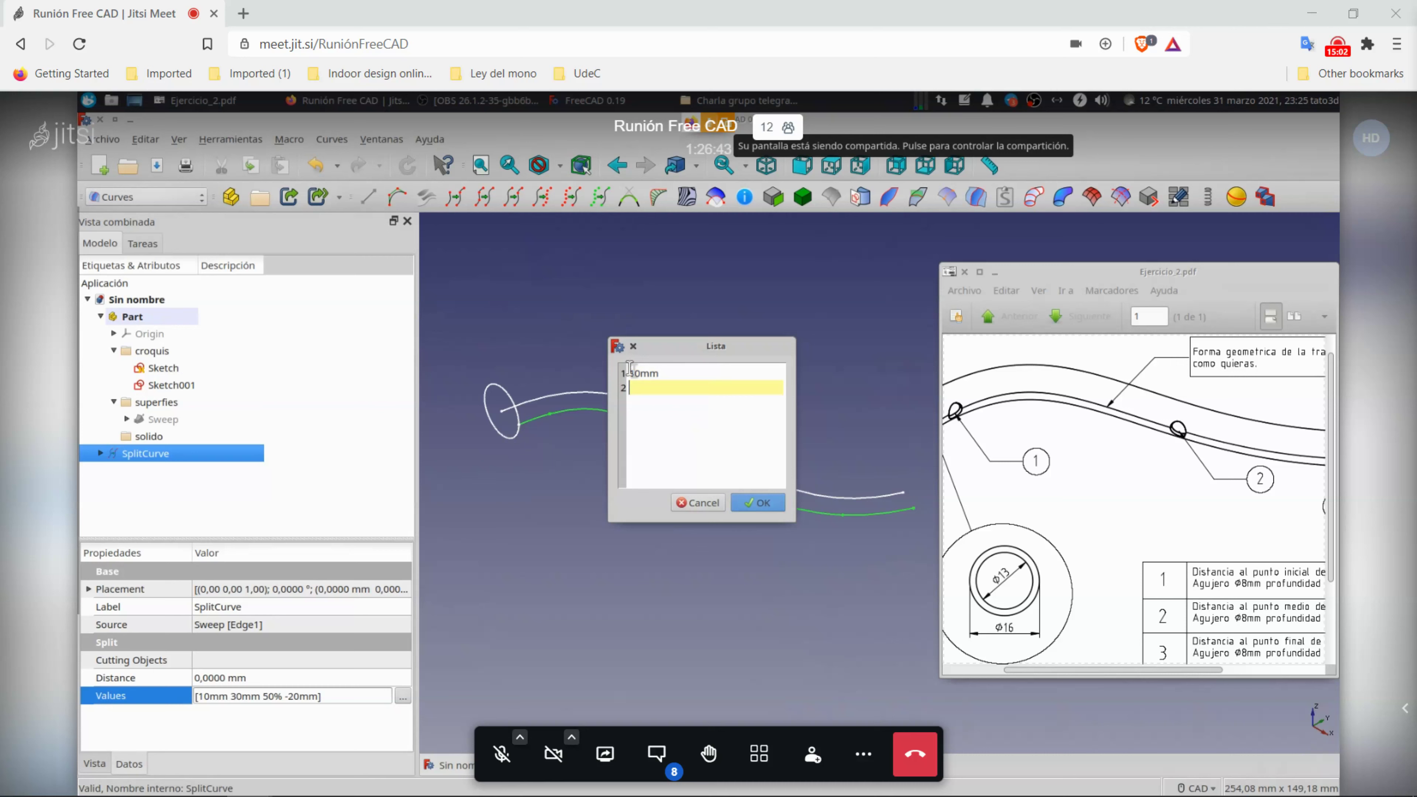
text(50%)
key(Return)
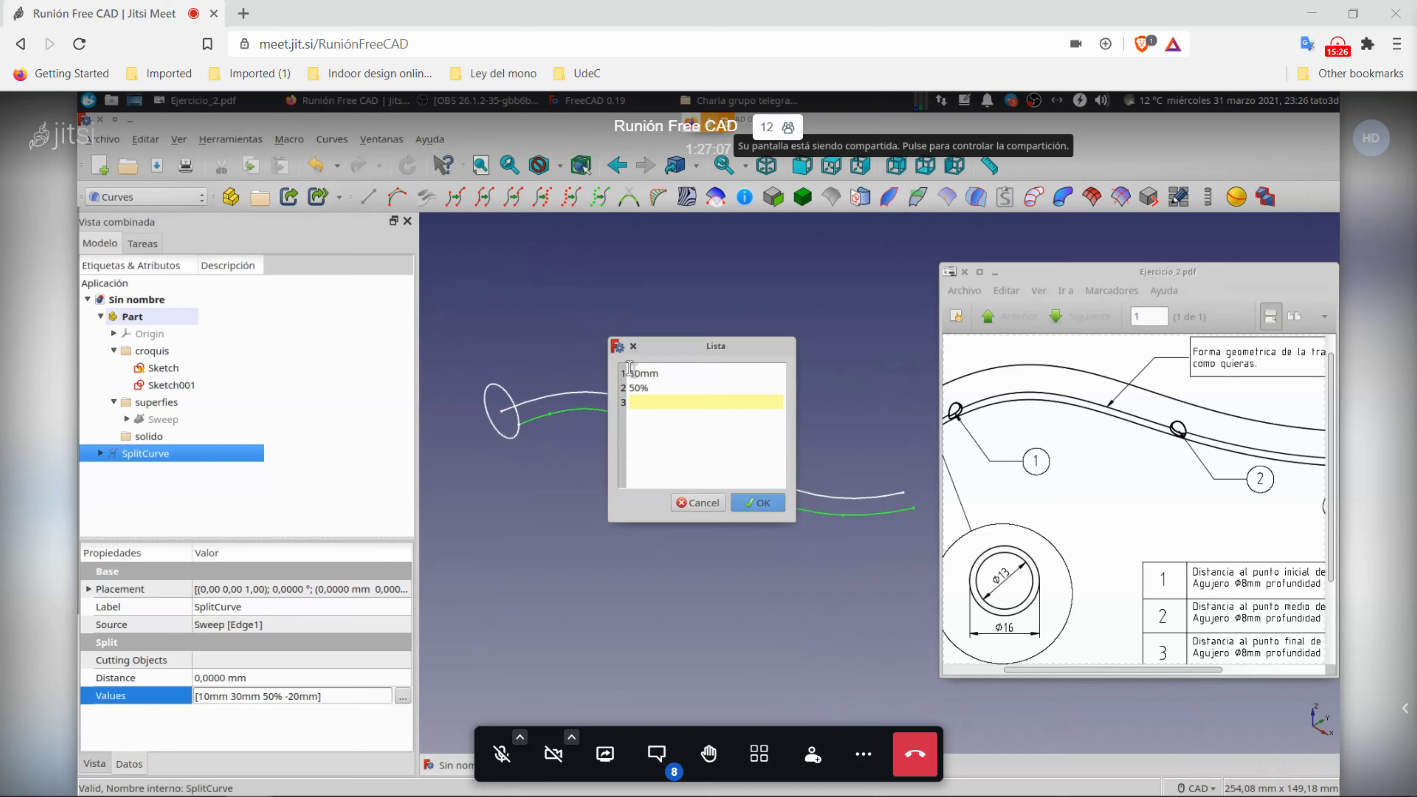
drag(1207, 527, 1039, 517)
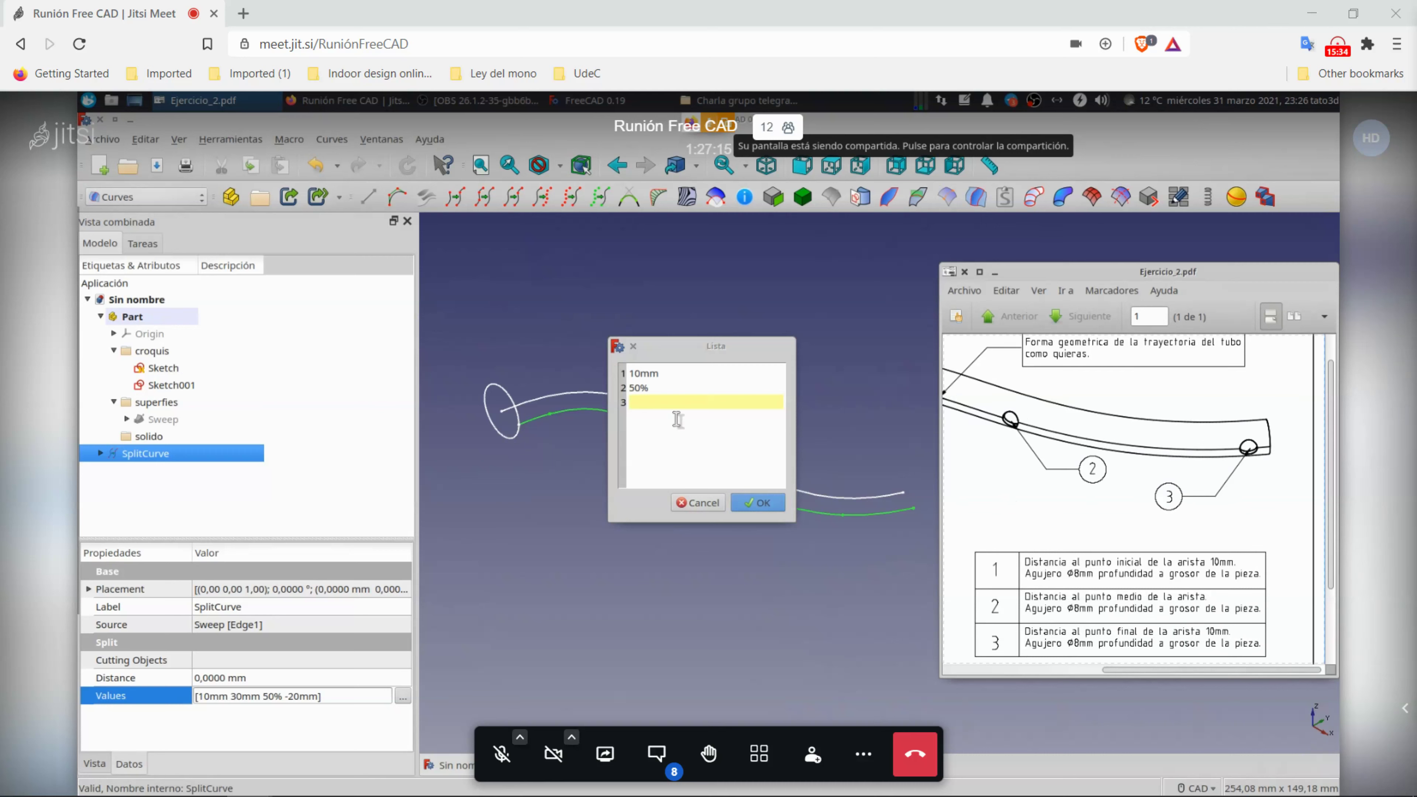
click(674, 403)
text(-)
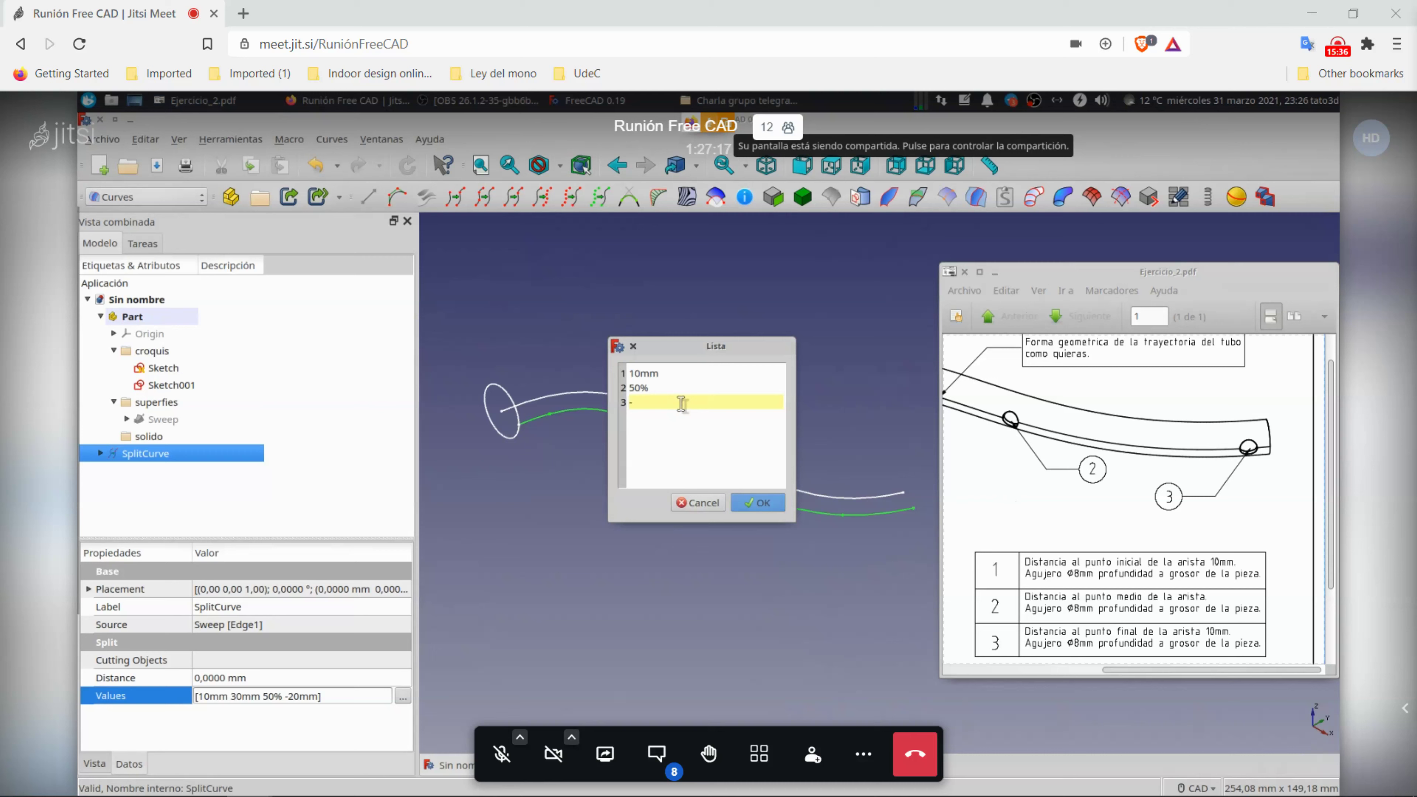
text(10mm)
Step: Confirm the split values 10mm, 50% and -10mm, then check SplitCurve's values
click(757, 502)
click(715, 544)
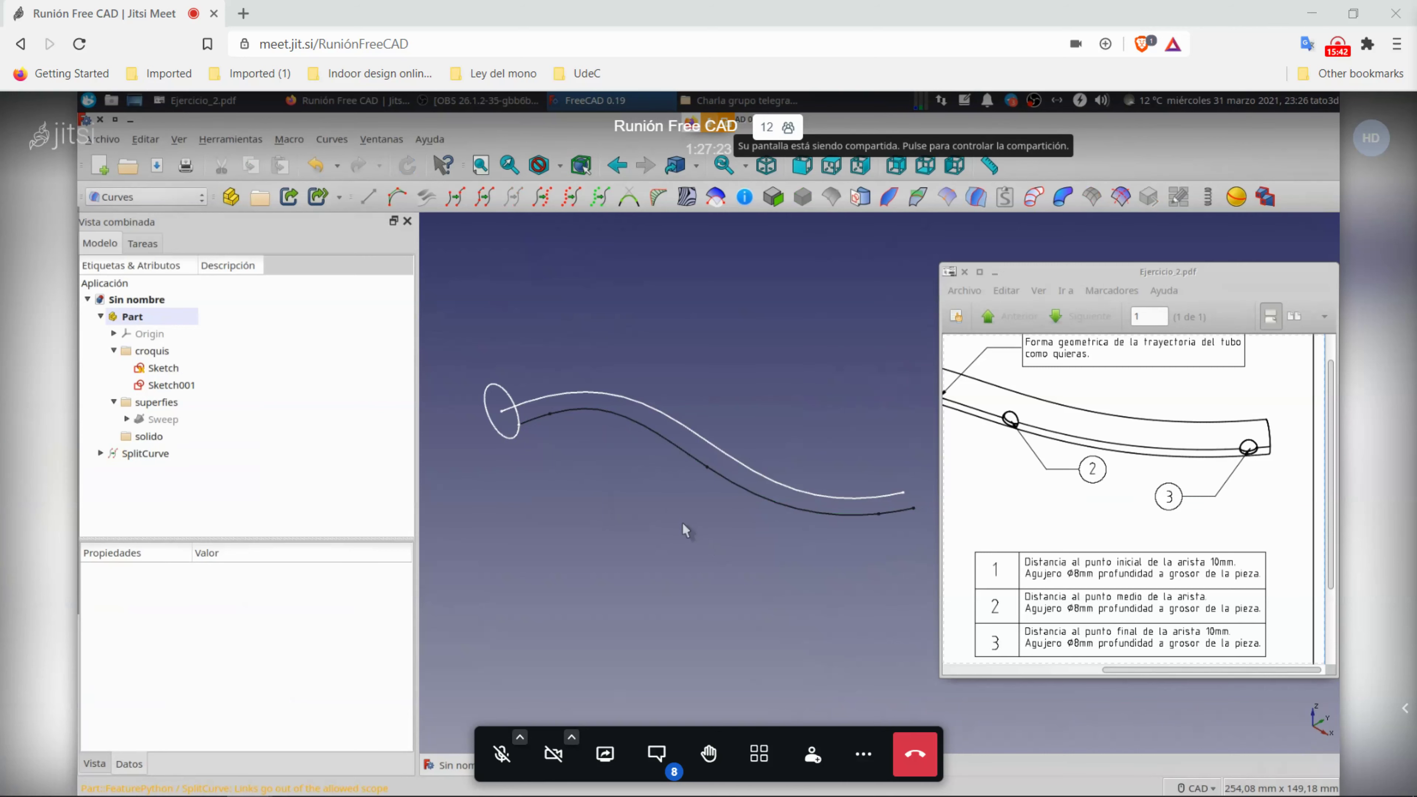
click(147, 457)
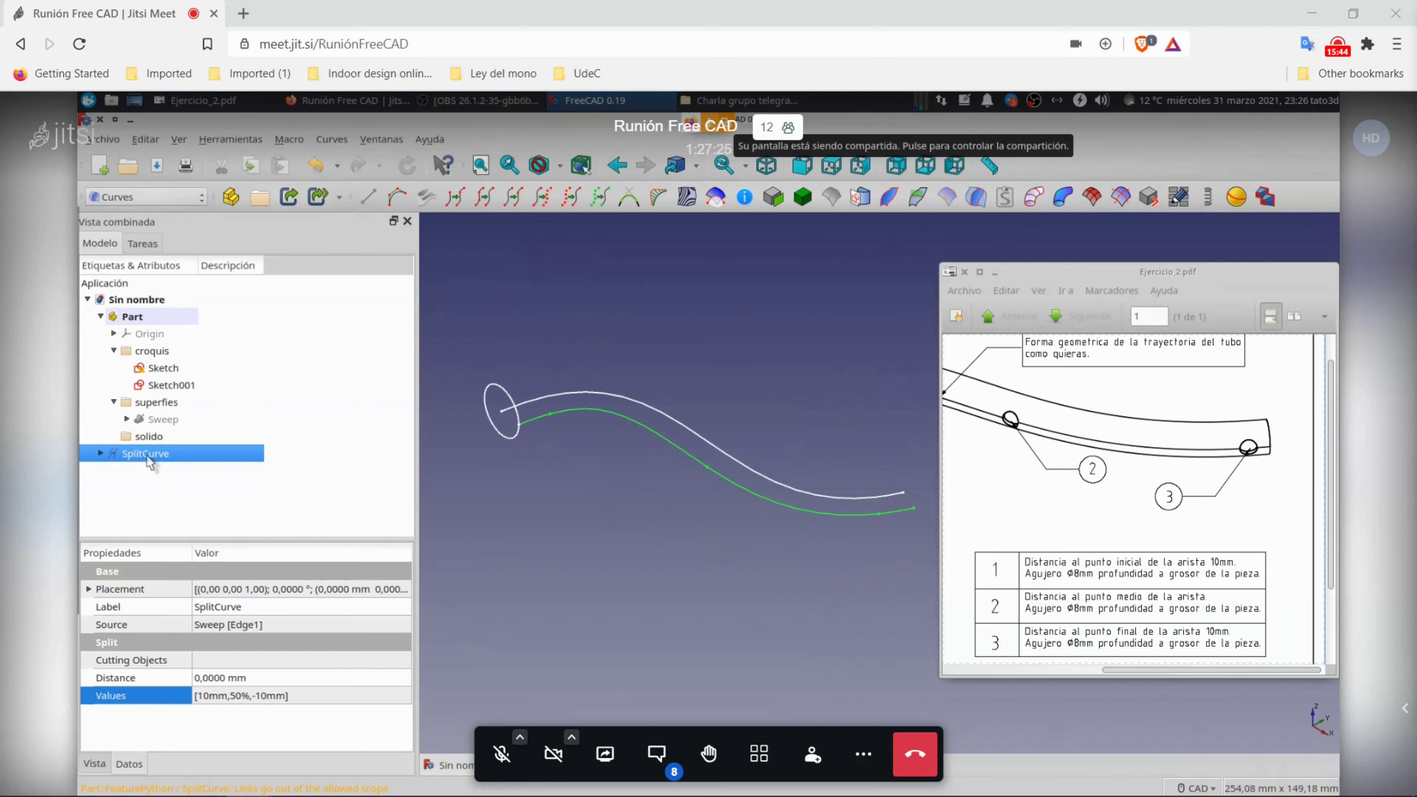
click(170, 483)
Step: Create a group named 'geometria referencia' and move SplitCurve into it
click(260, 198)
double_click(128, 473)
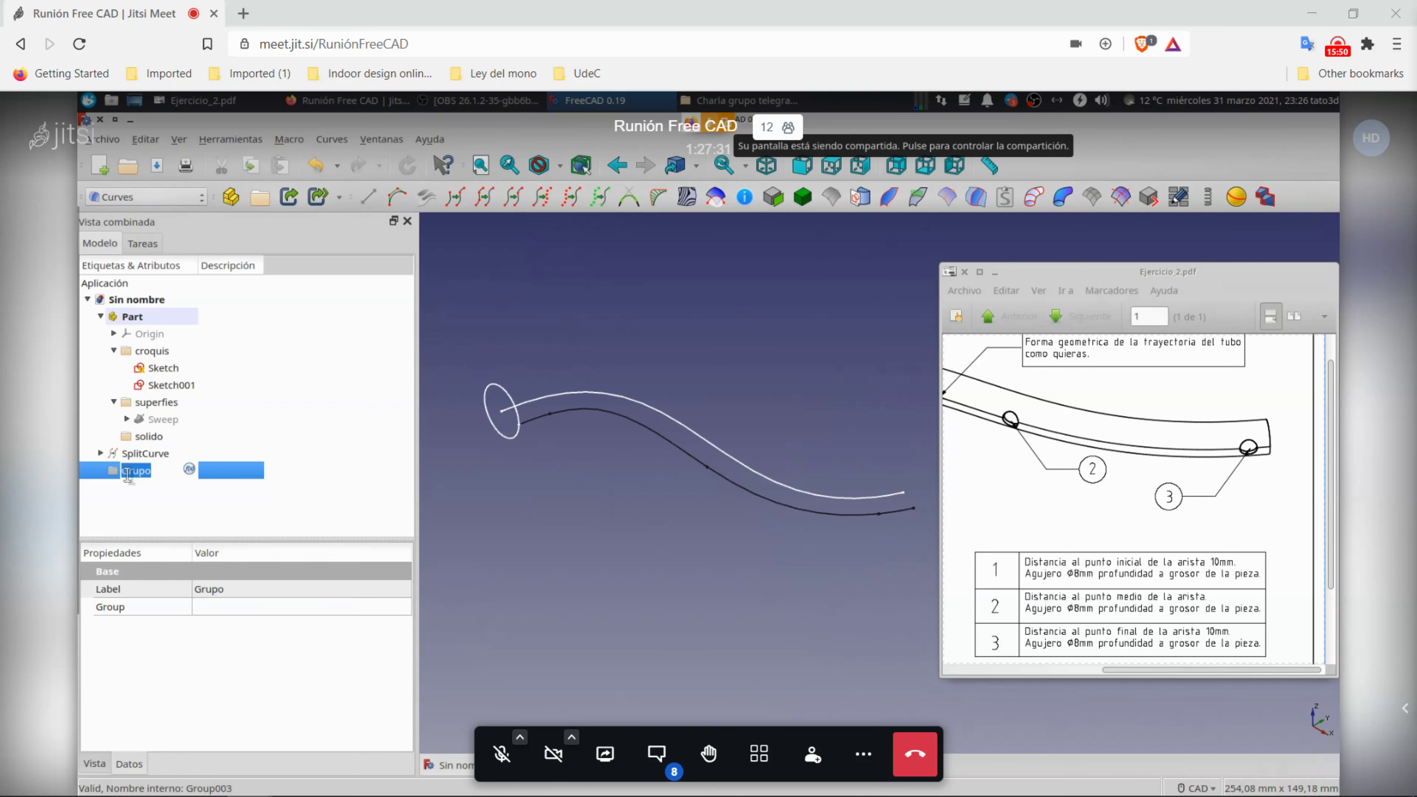
text(DAtu)
text(m)
key(Return)
click(122, 471)
text(geometria referencia)
key(Return)
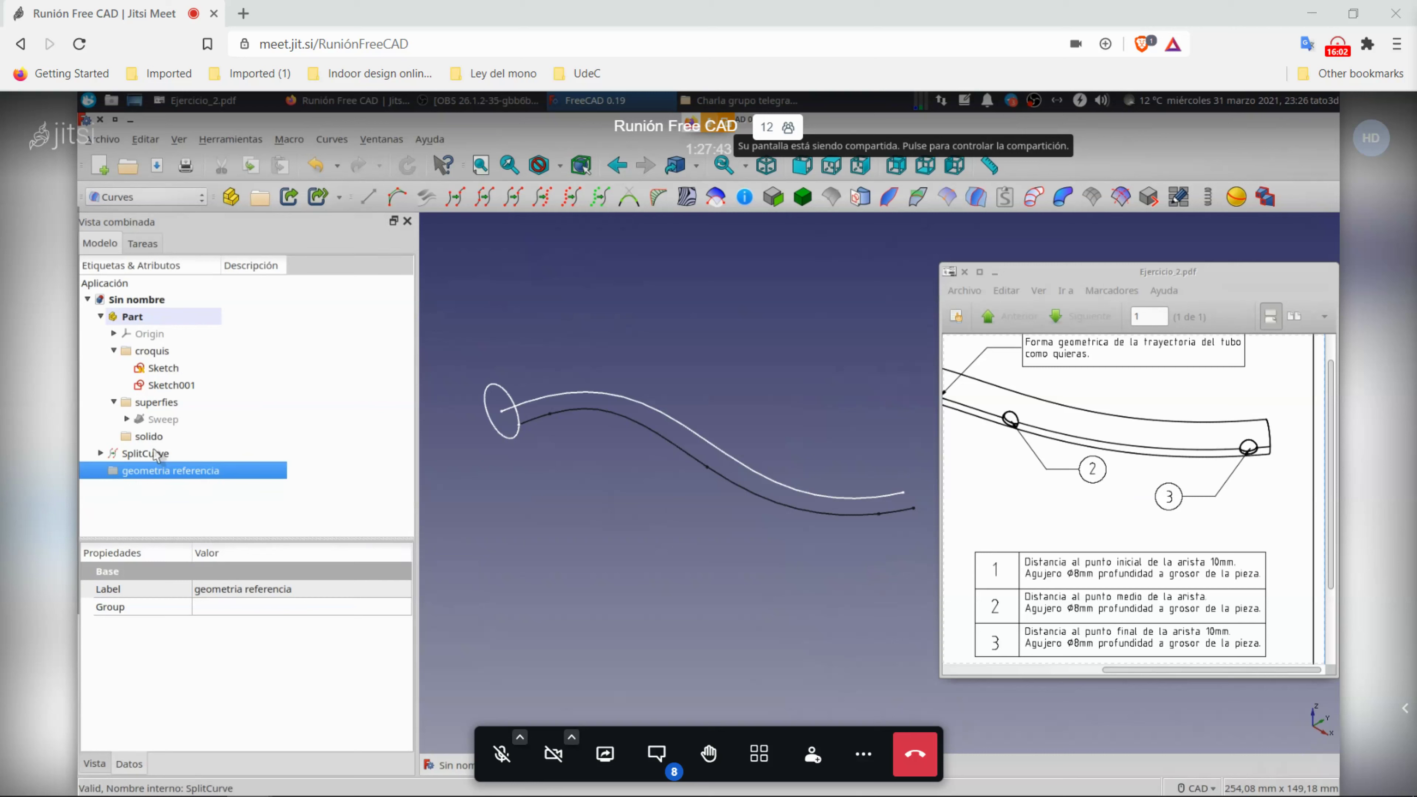
drag(150, 454, 173, 472)
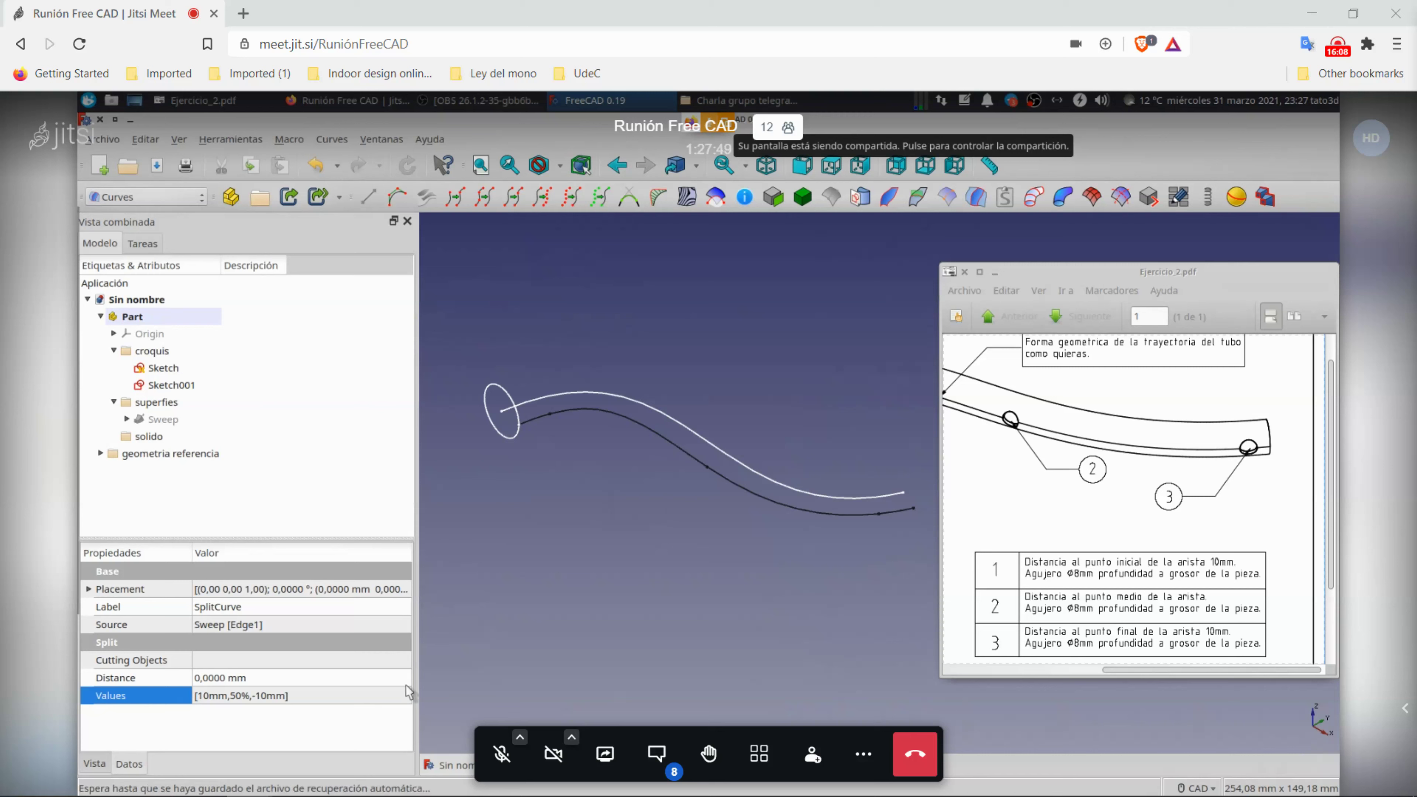
Step: Add 300mm as a fourth line in SplitCurve's Values list
click(396, 696)
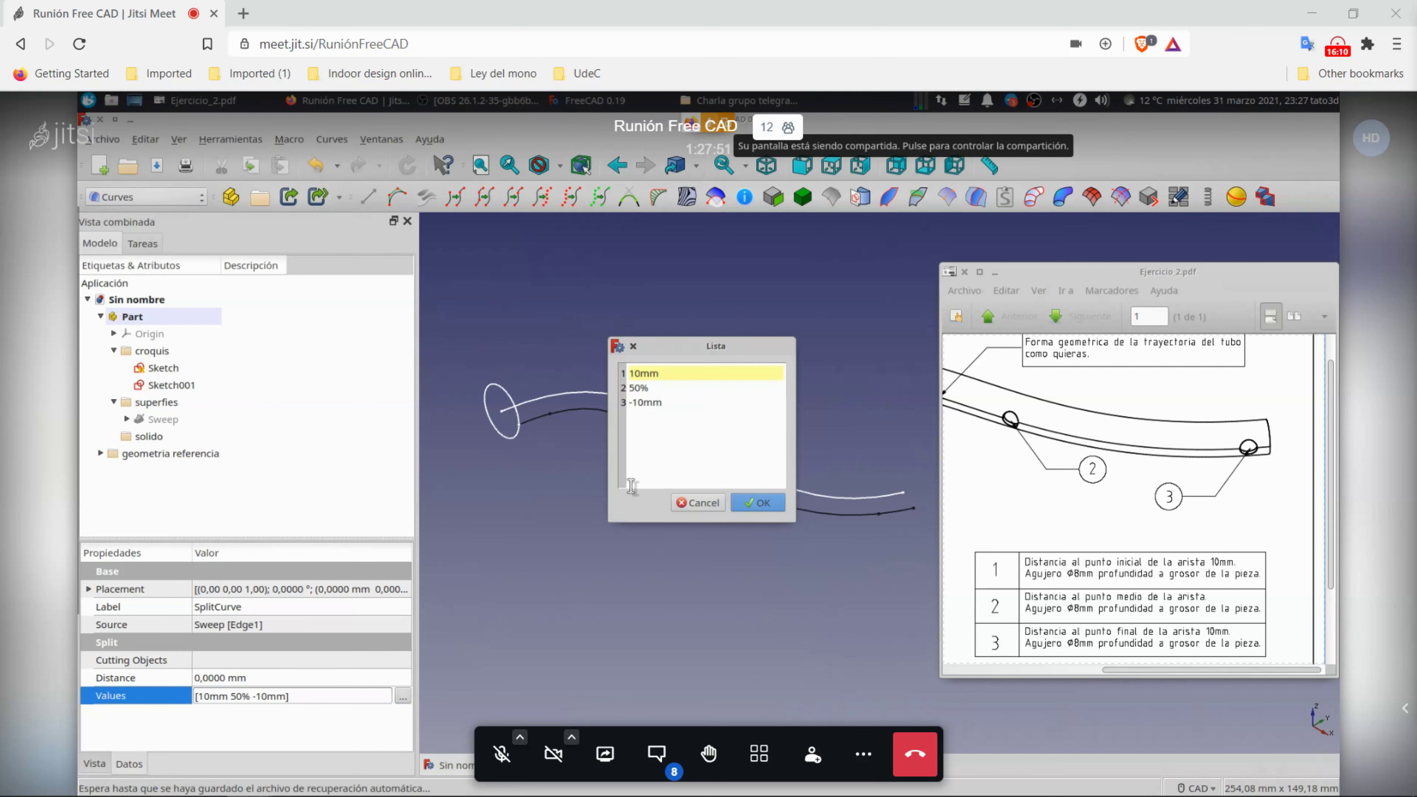
click(677, 403)
key(Return)
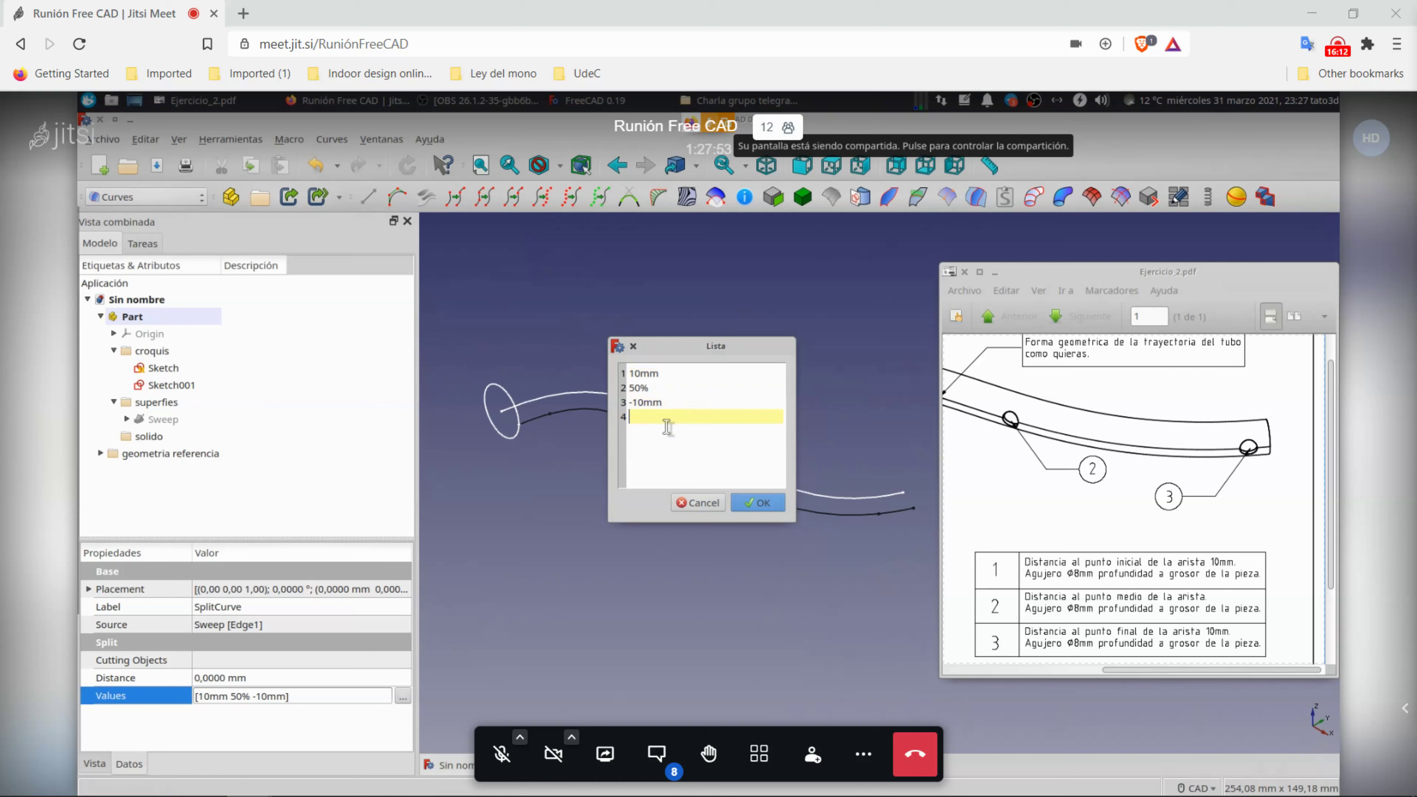
text(300mm)
click(747, 501)
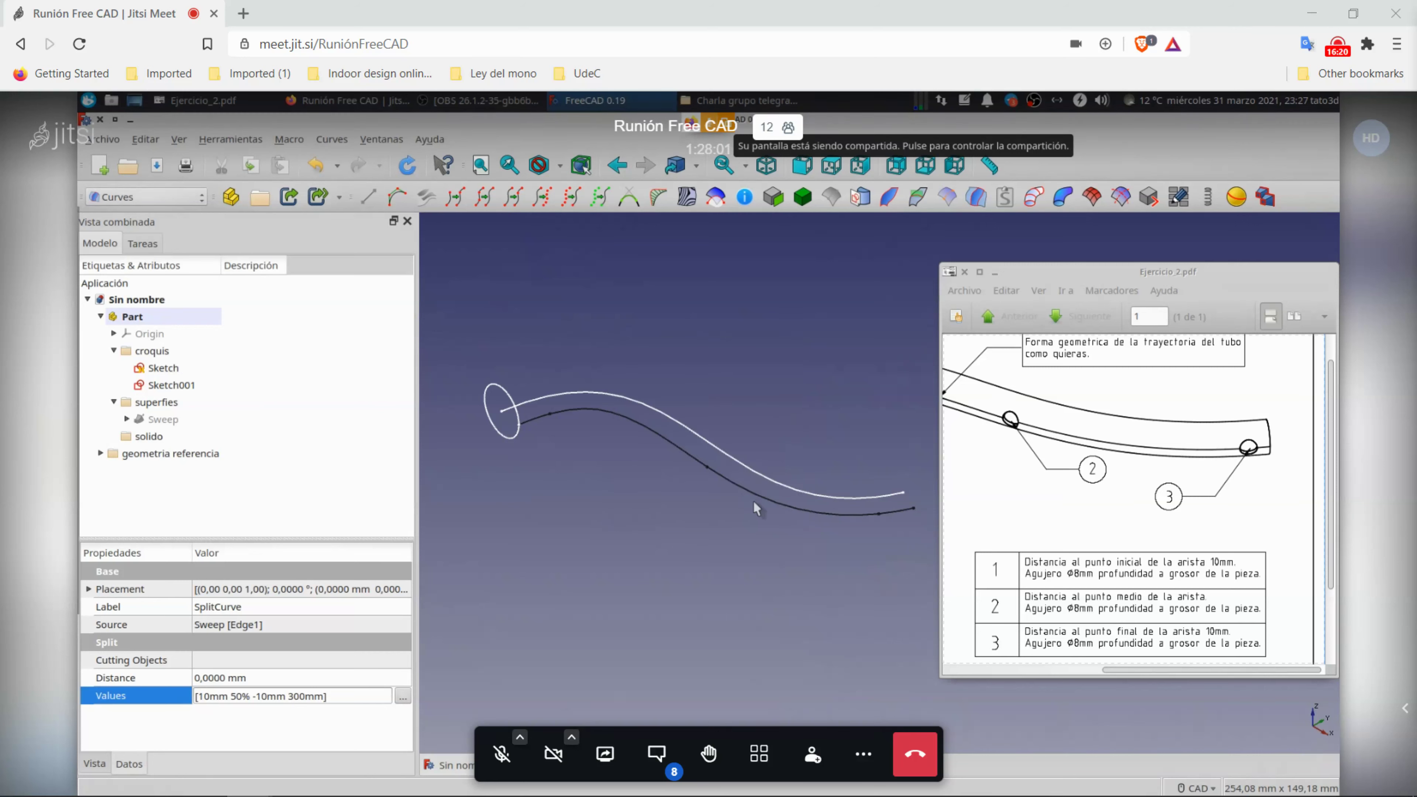
click(325, 643)
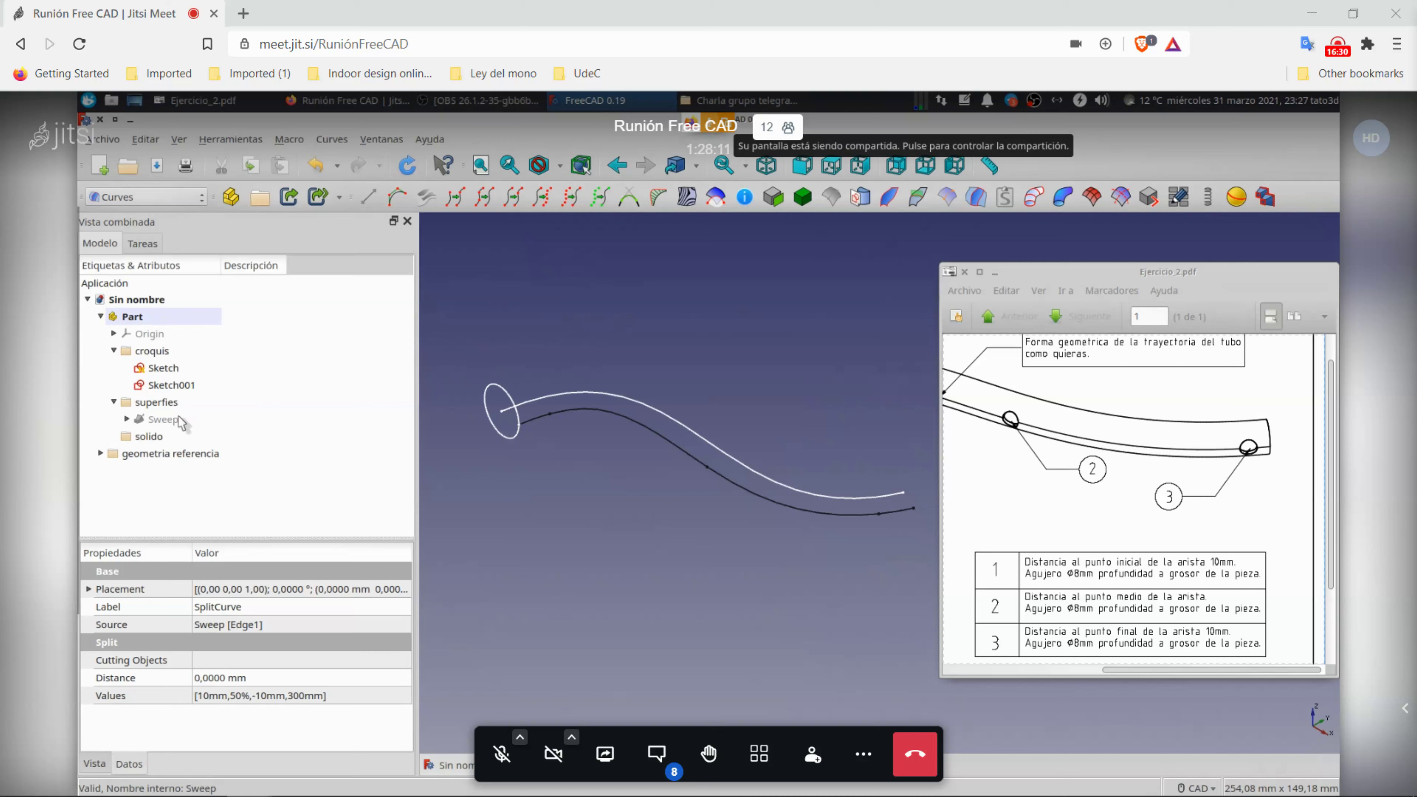
Step: Show the Sweep tube again and select SplitCurve inside geometria referencia
click(181, 421)
key(space)
click(101, 453)
click(147, 471)
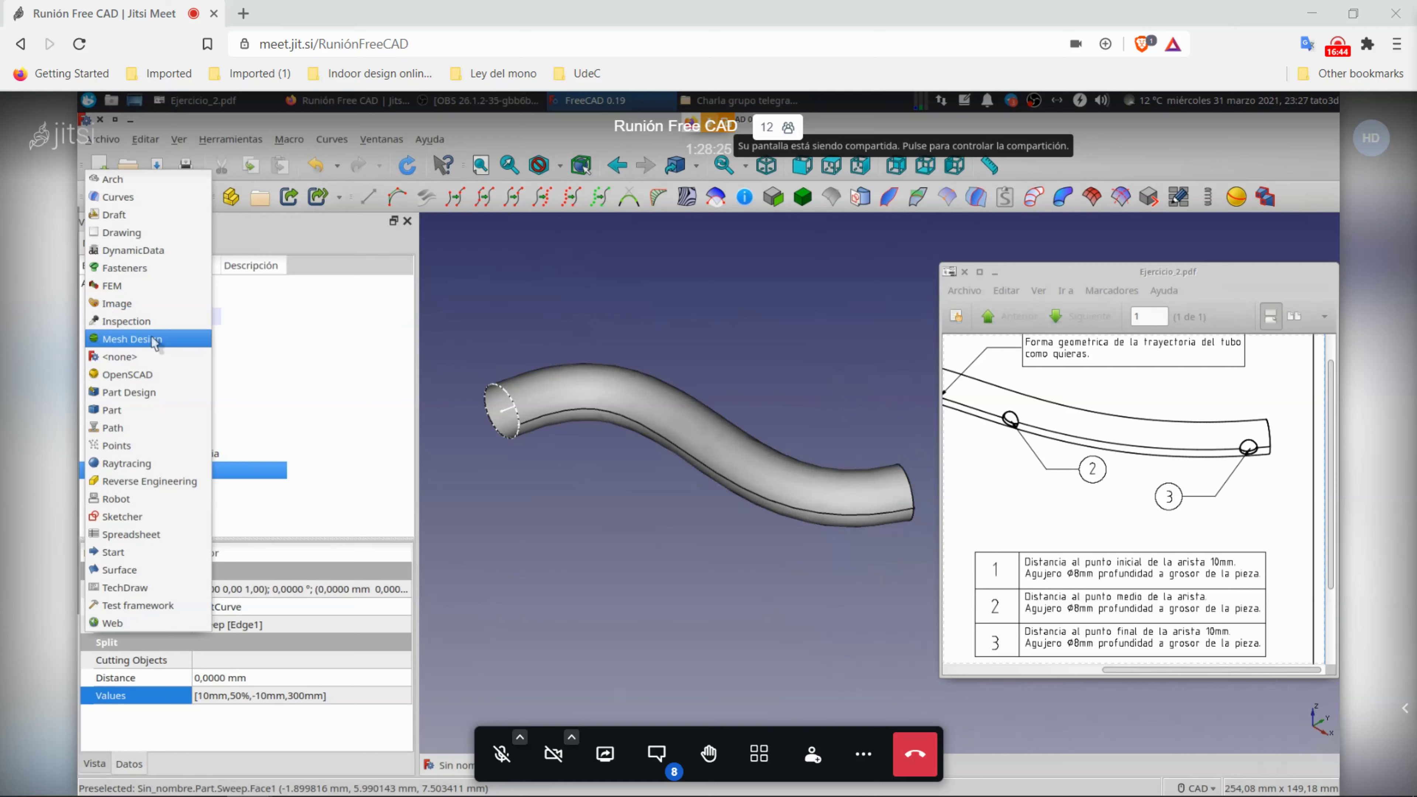
Step: In the Part workbench, bind the Sweep's spine edge as a Binder and hide the tube
click(158, 411)
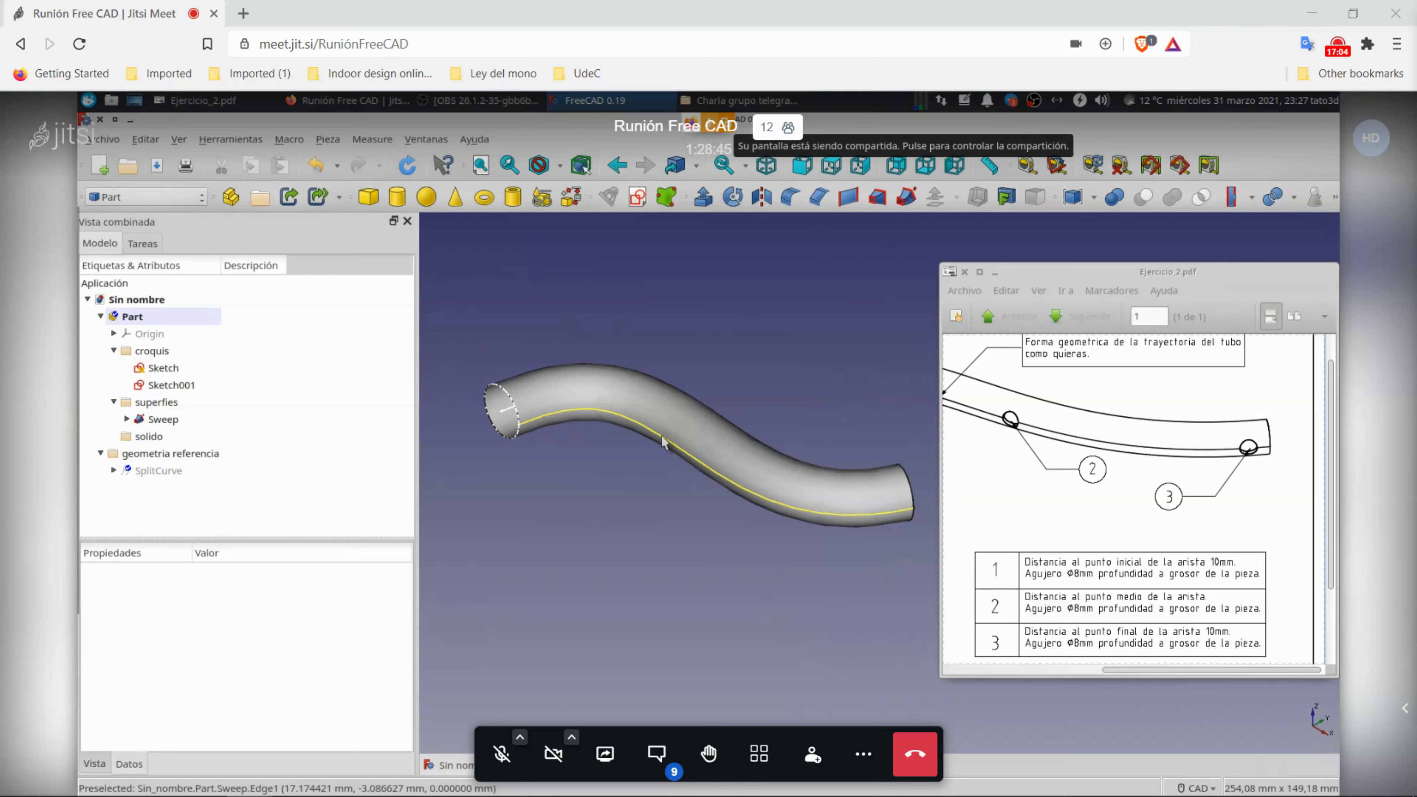
click(663, 442)
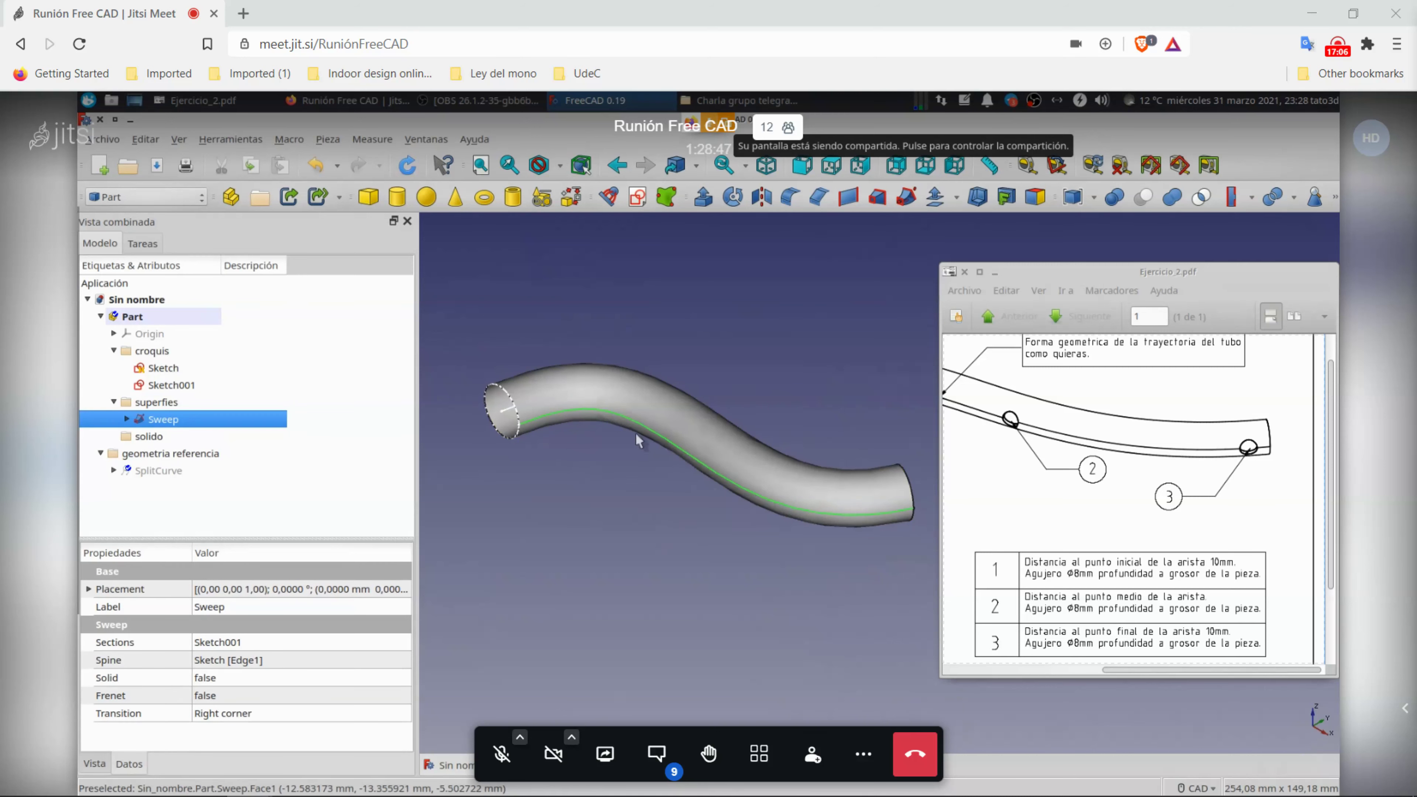
click(665, 200)
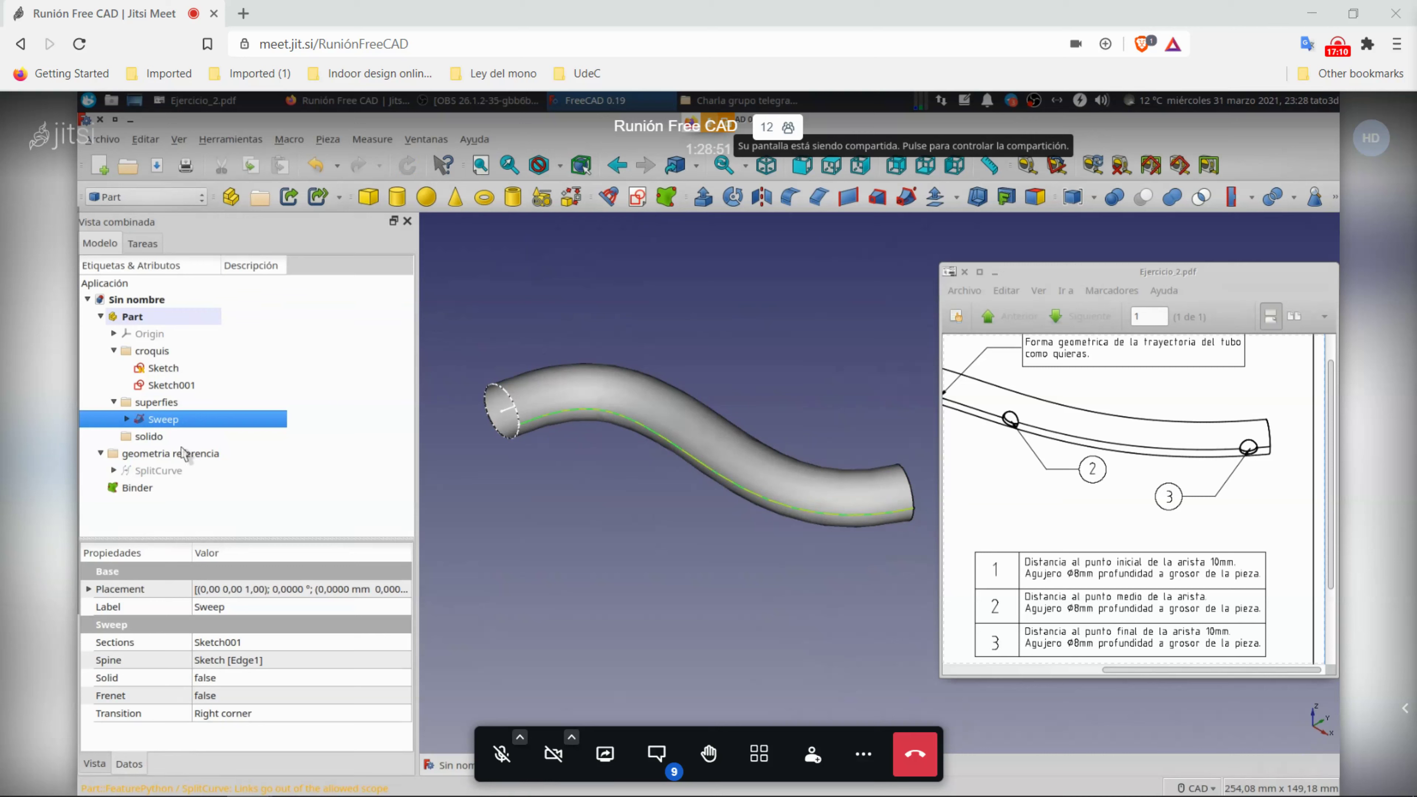
key(space)
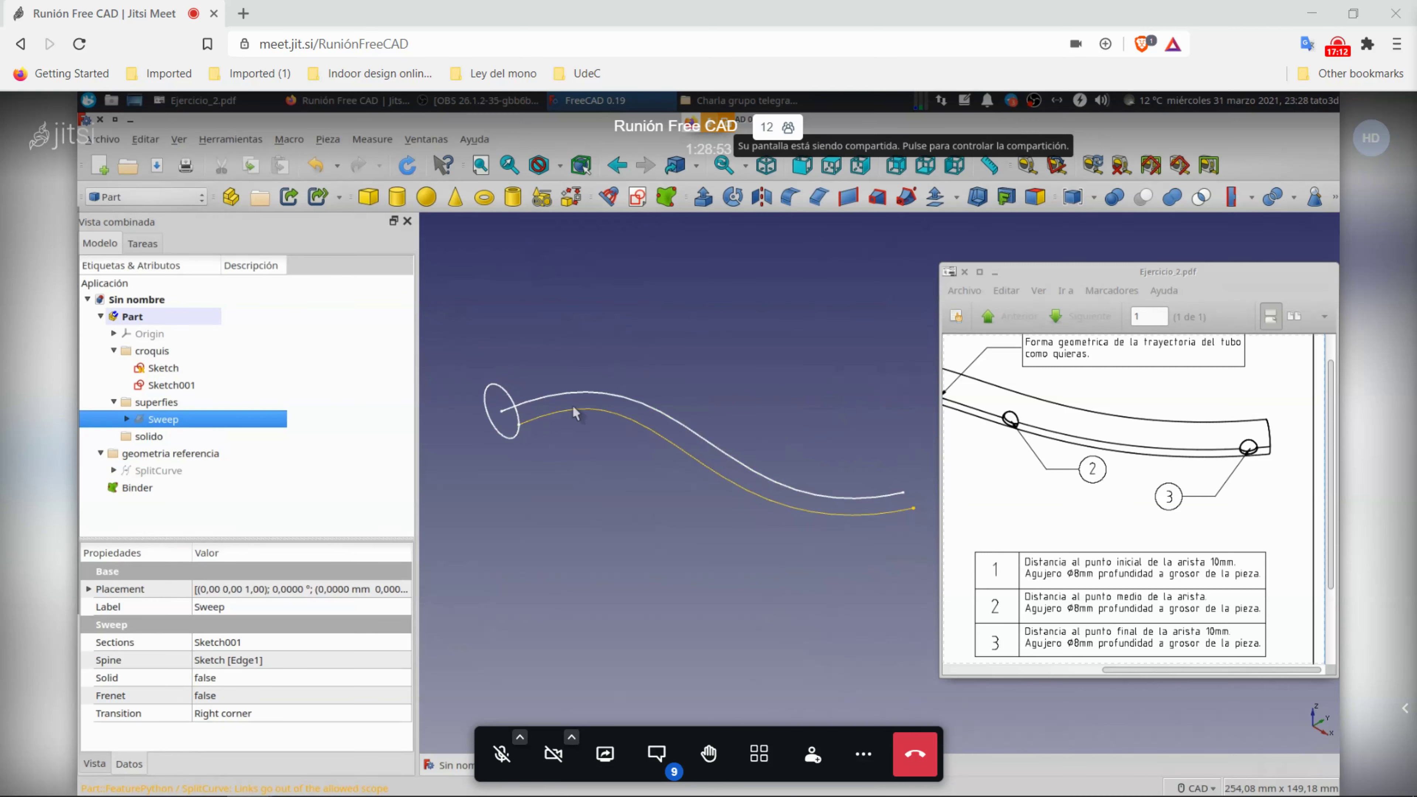
click(159, 490)
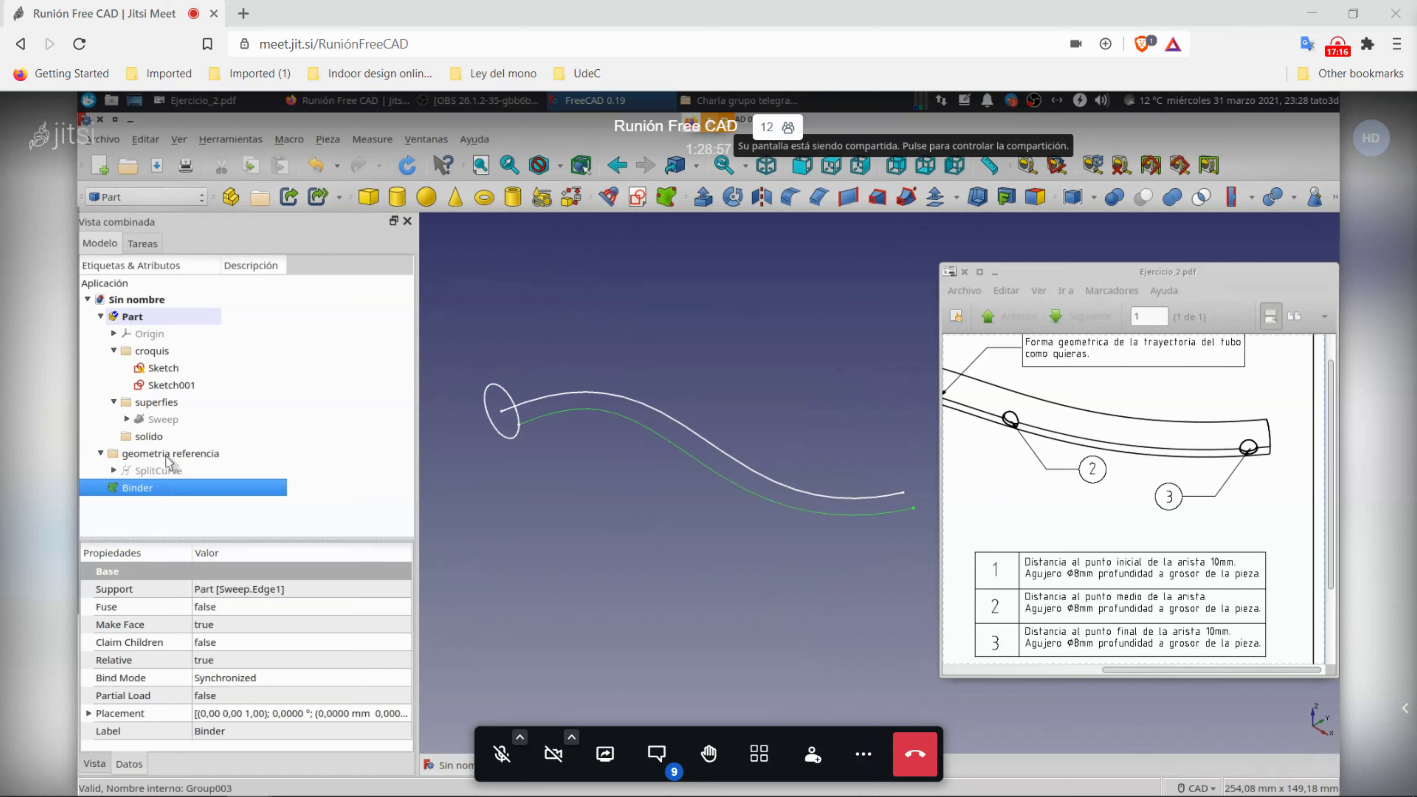
Step: Reveal all of the Binder's hidden properties in the property list
right_click(205, 572)
click(229, 602)
scroll(200, 626, down, 3)
scroll(200, 625, up, 2)
scroll(200, 625, down, 2)
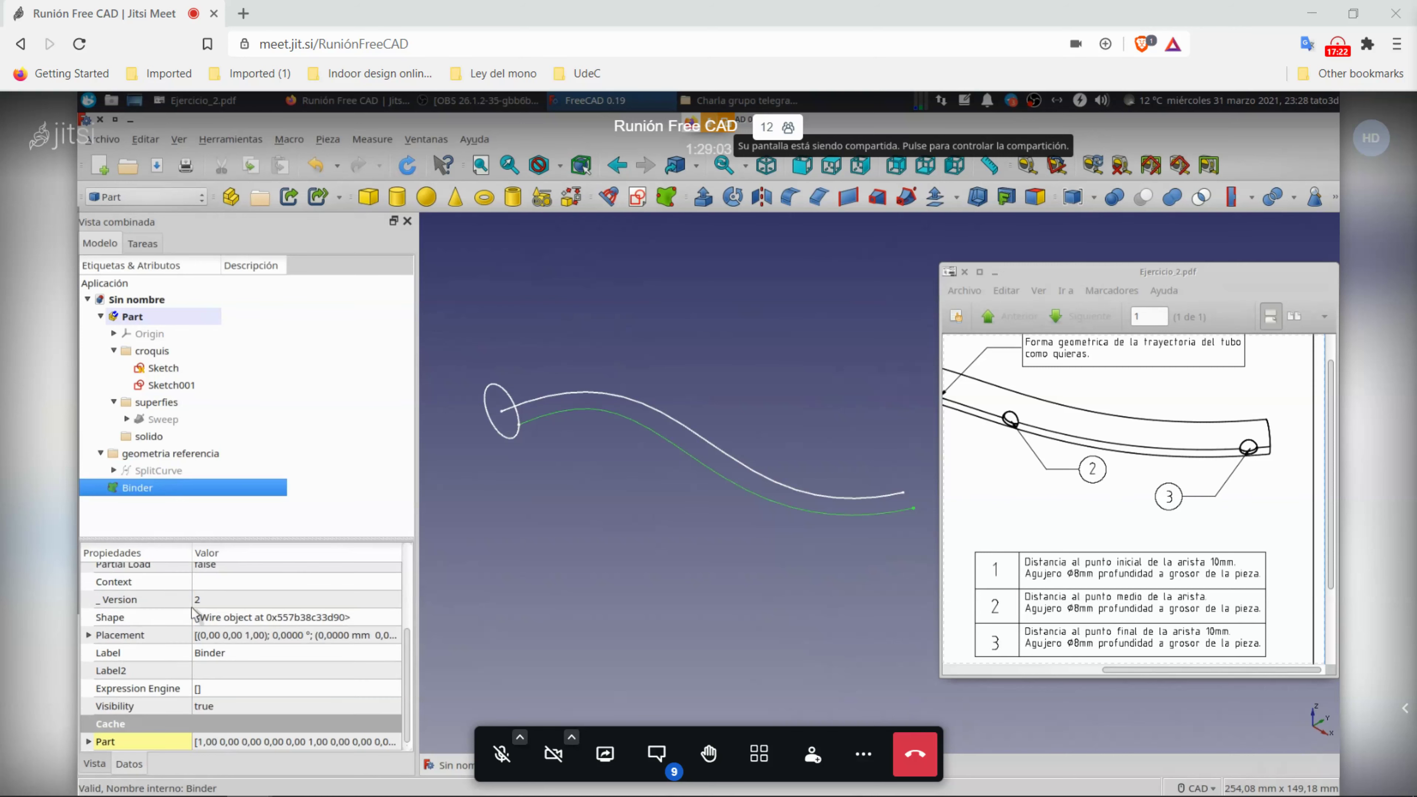
Step: Add an App::PropertyLength property named longi to the Binder
right_click(174, 740)
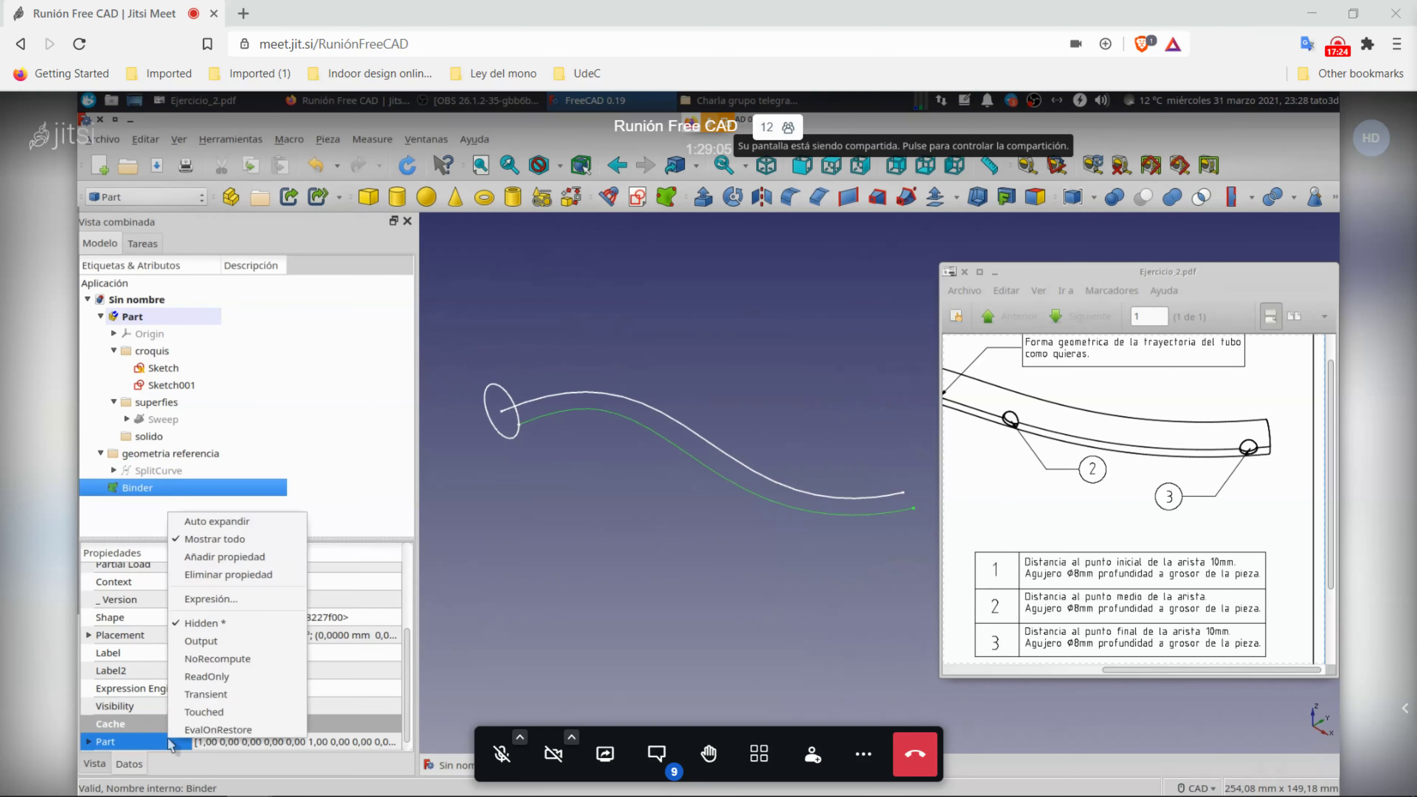
click(251, 558)
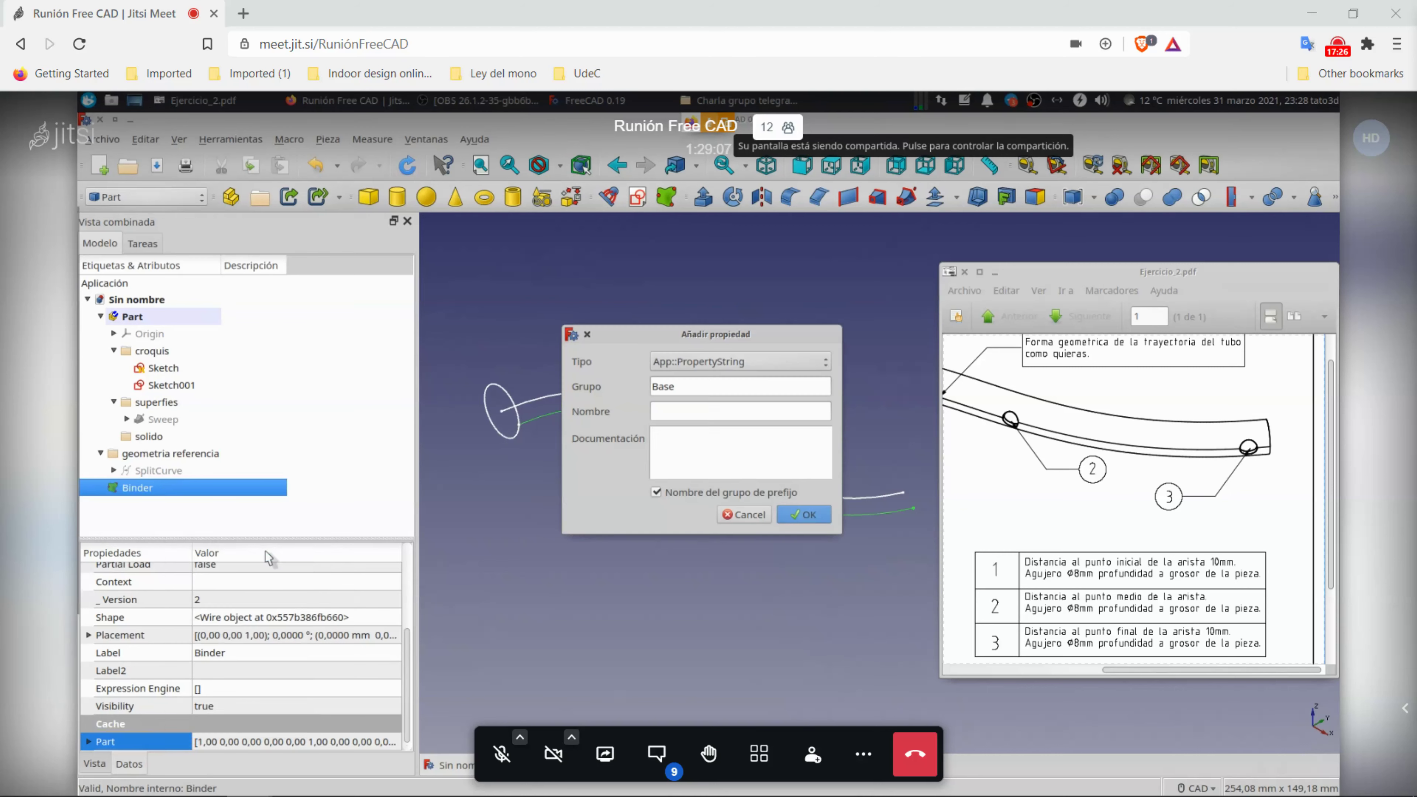
click(707, 365)
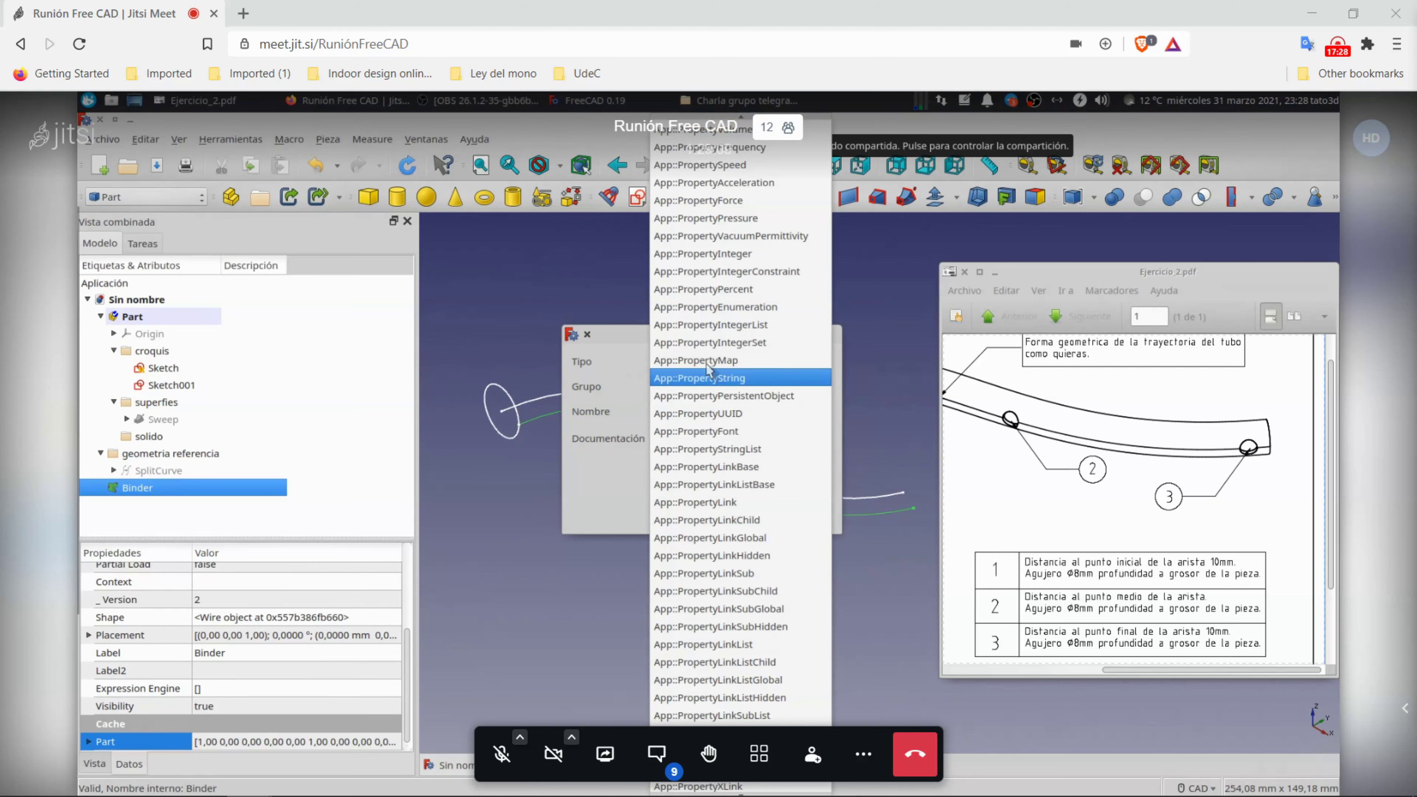
scroll(712, 174, up, 5)
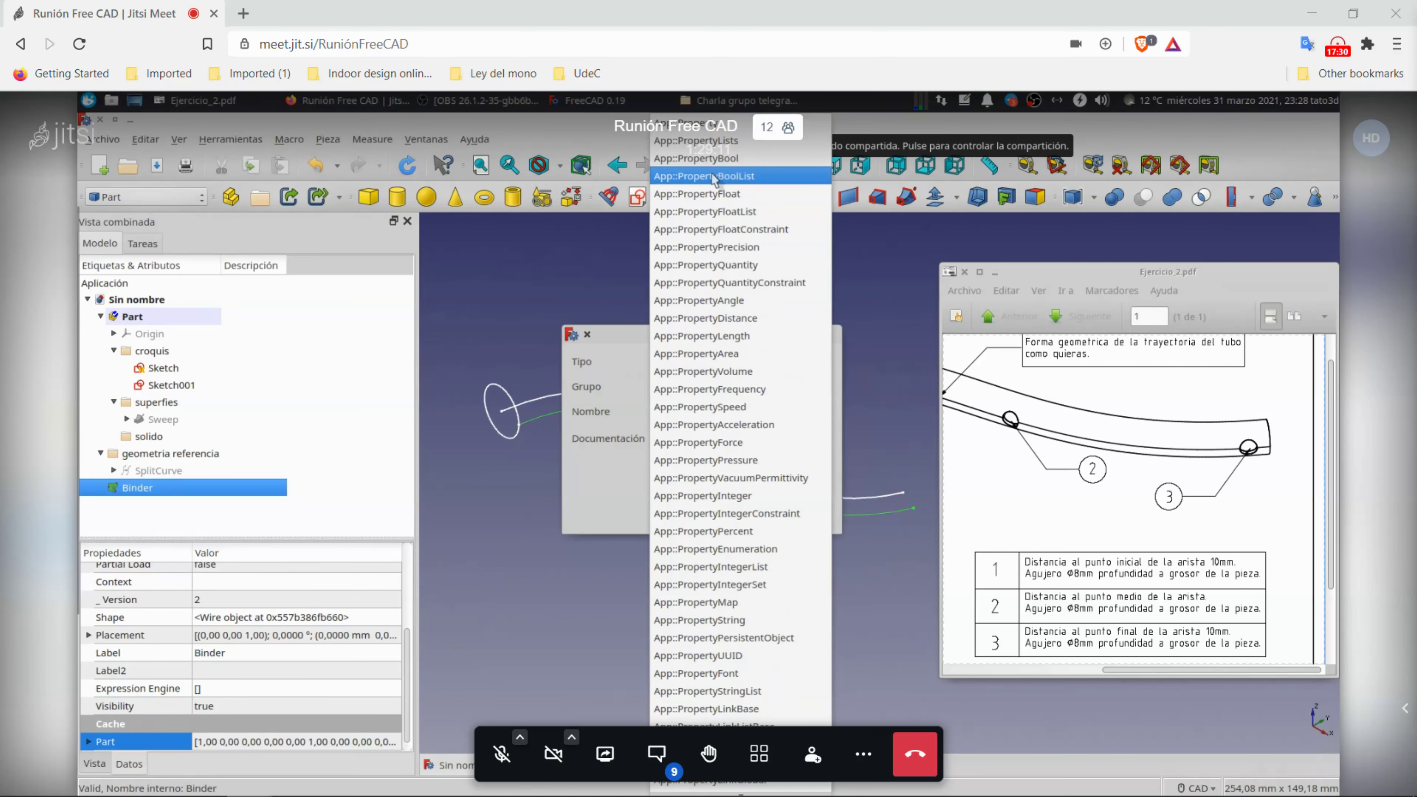
click(754, 336)
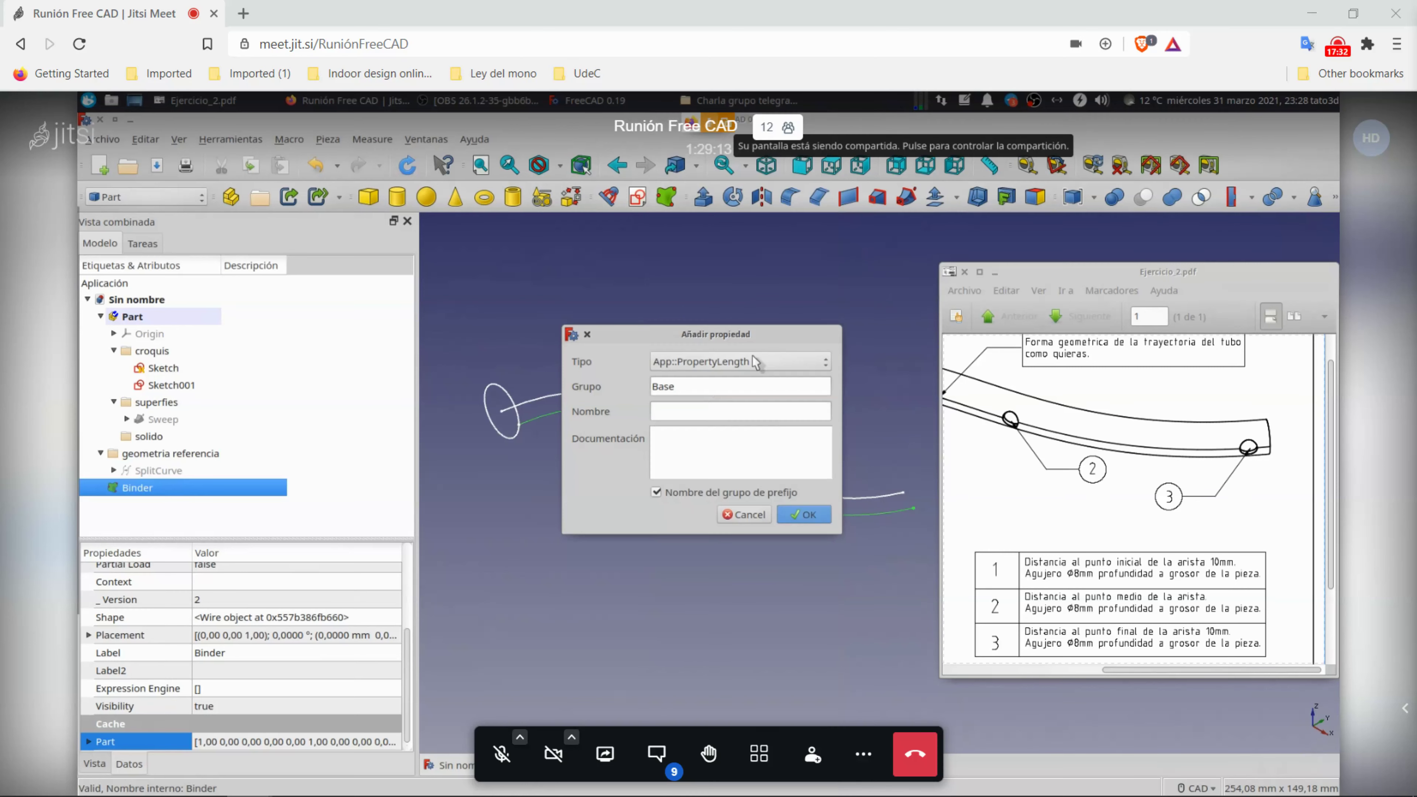
click(799, 514)
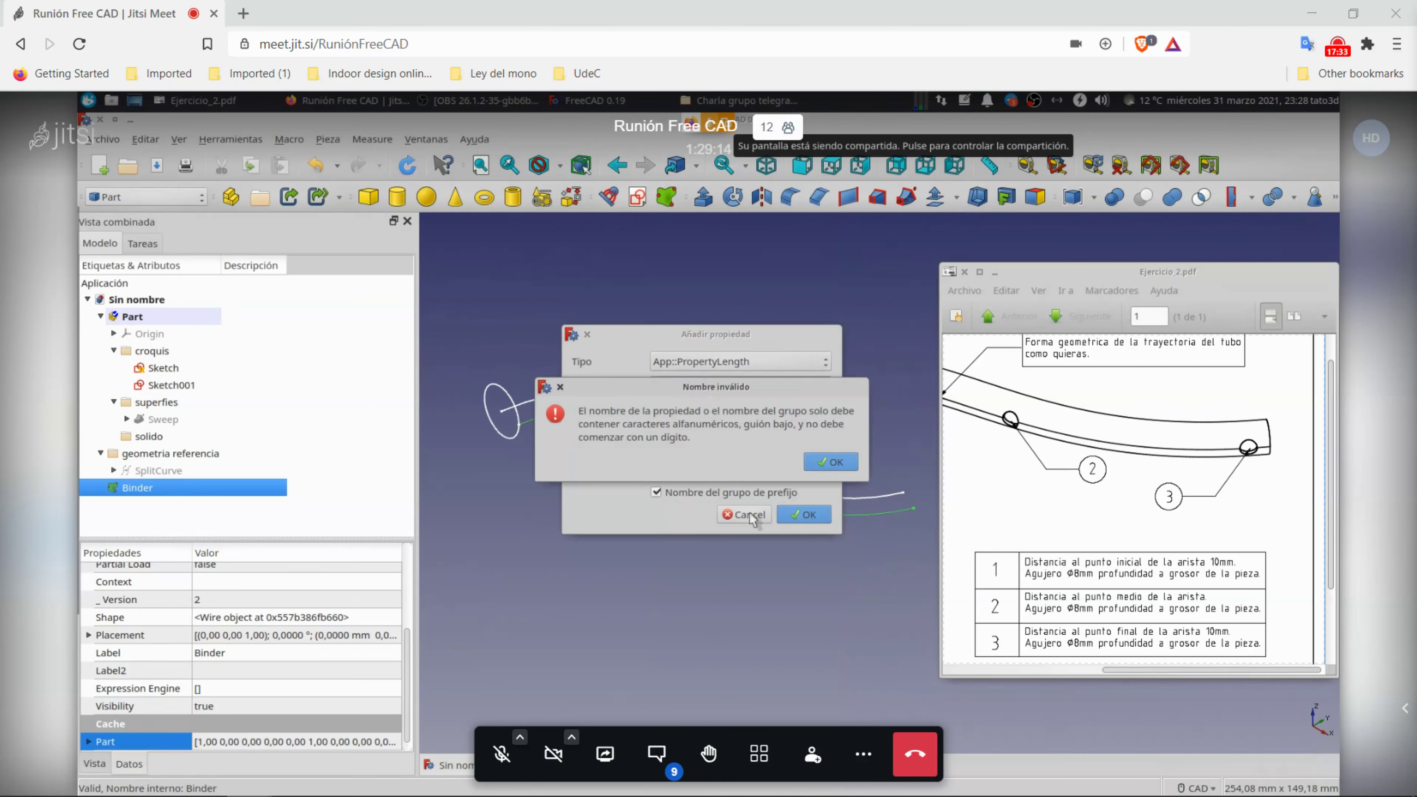
click(812, 466)
click(775, 386)
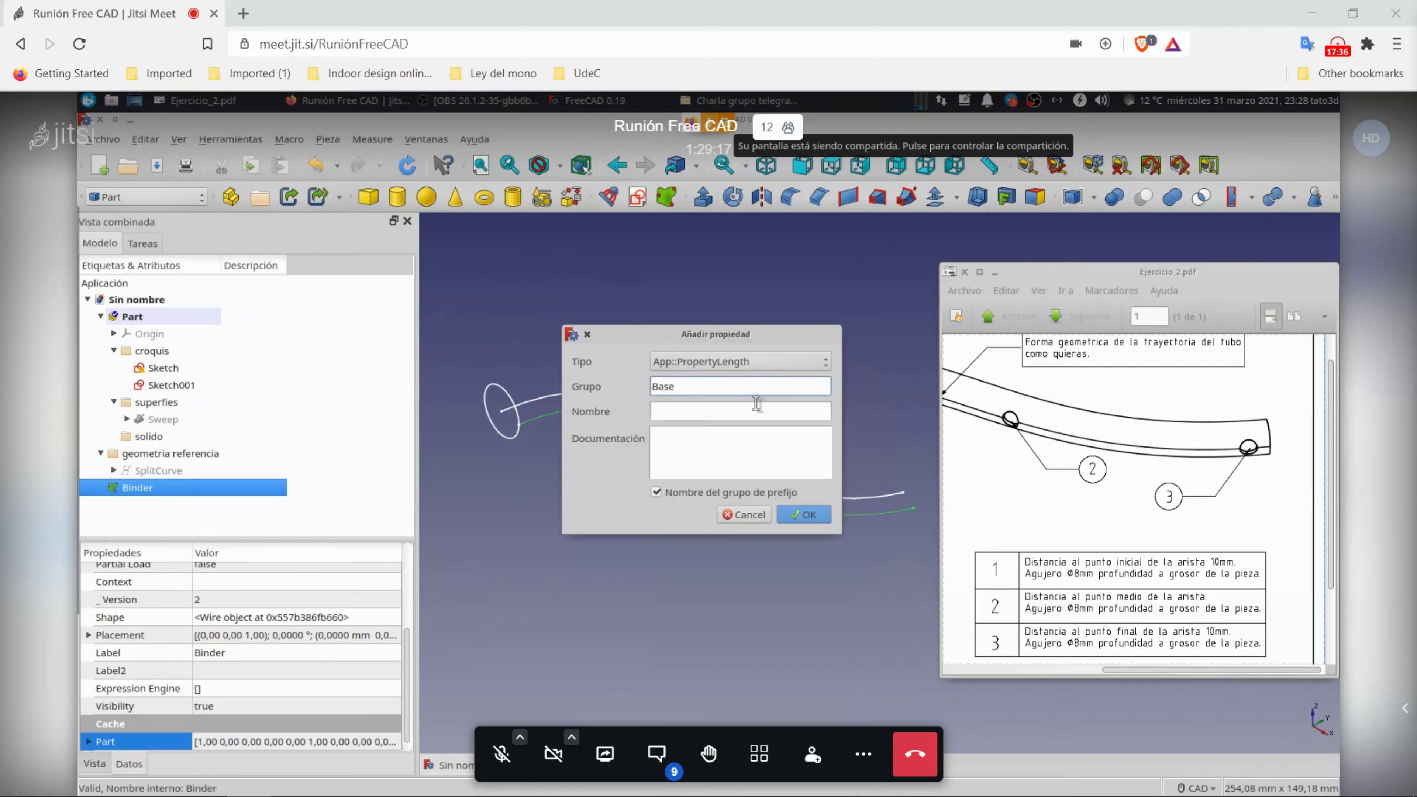
click(752, 411)
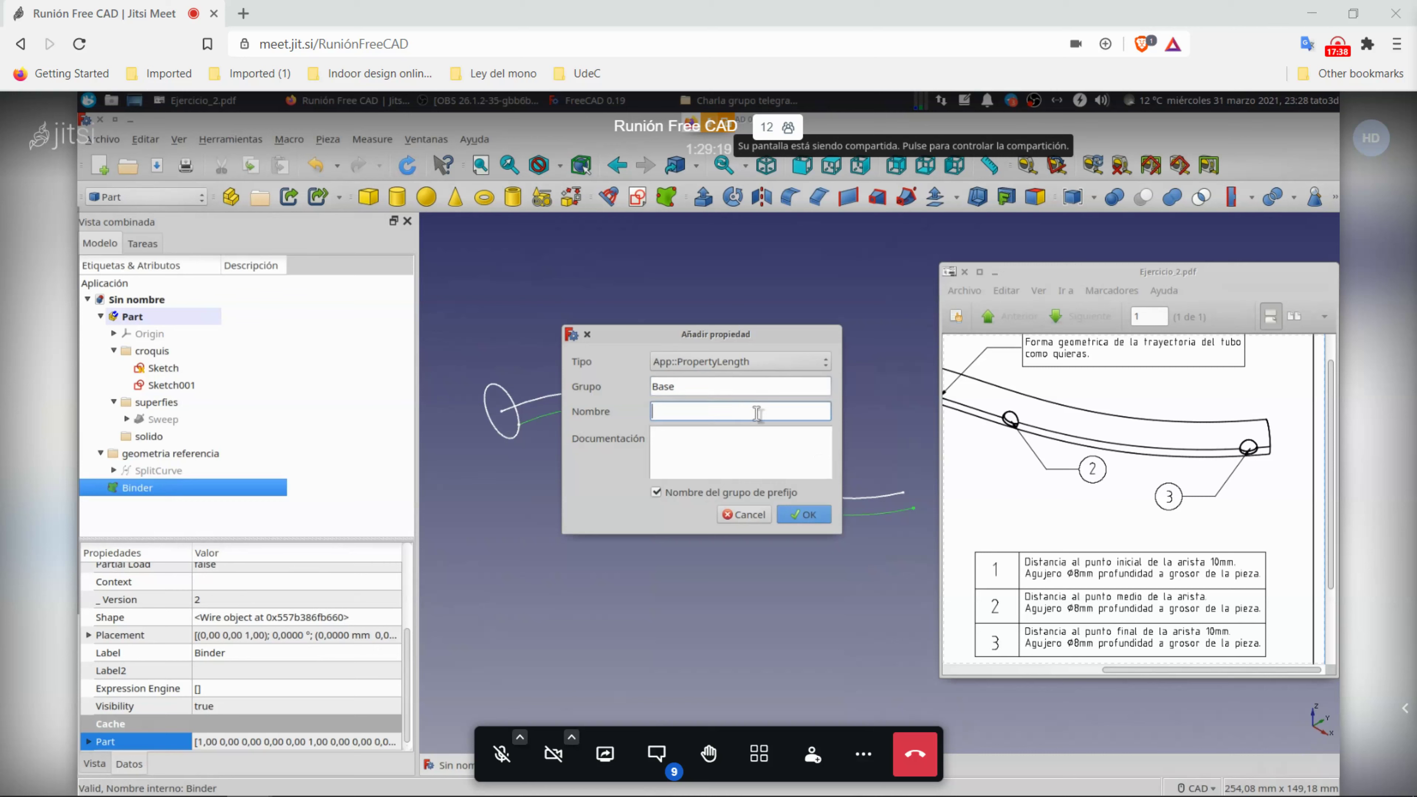
text(longi)
click(799, 509)
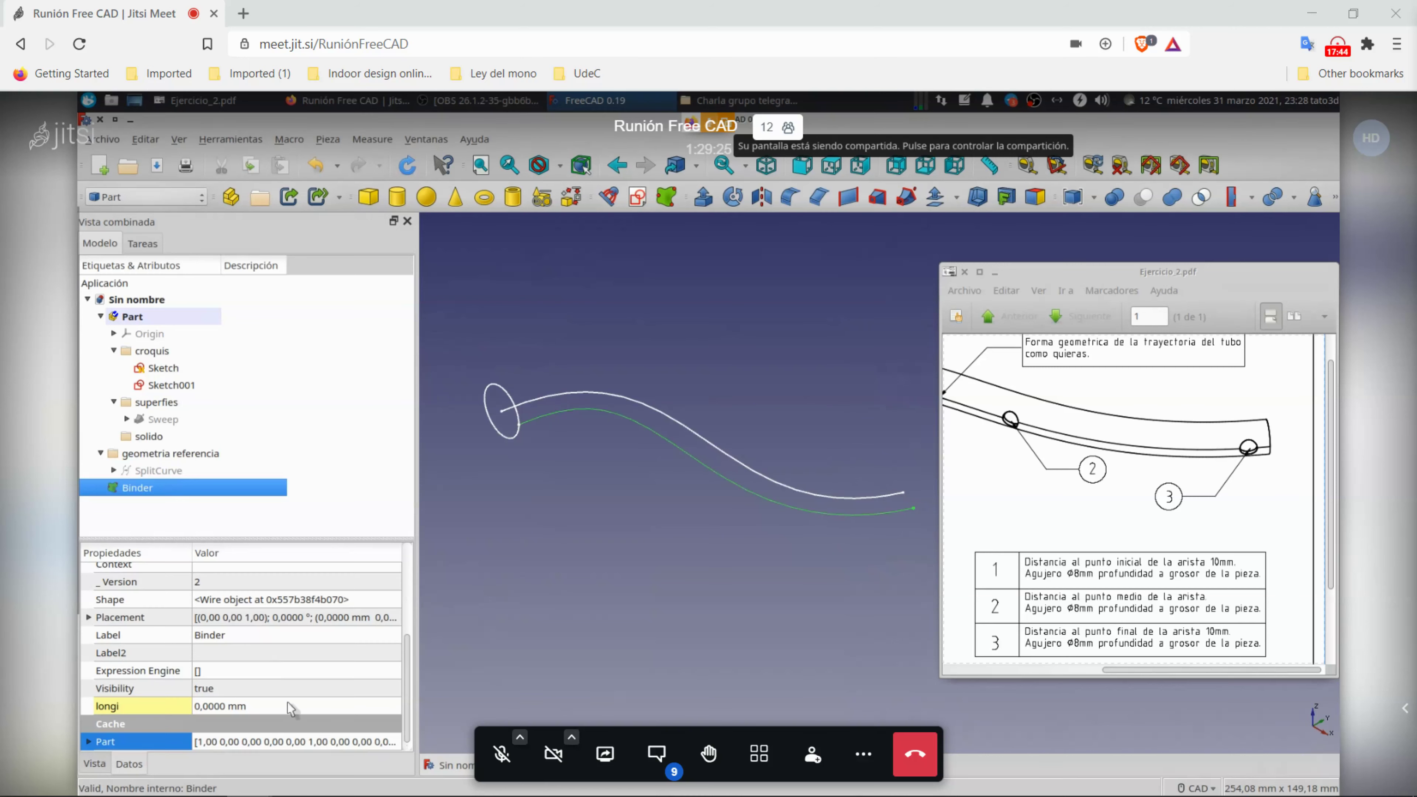
Step: Drive longi with the expression Binder.Shape.Length in the formula editor
click(290, 707)
click(384, 705)
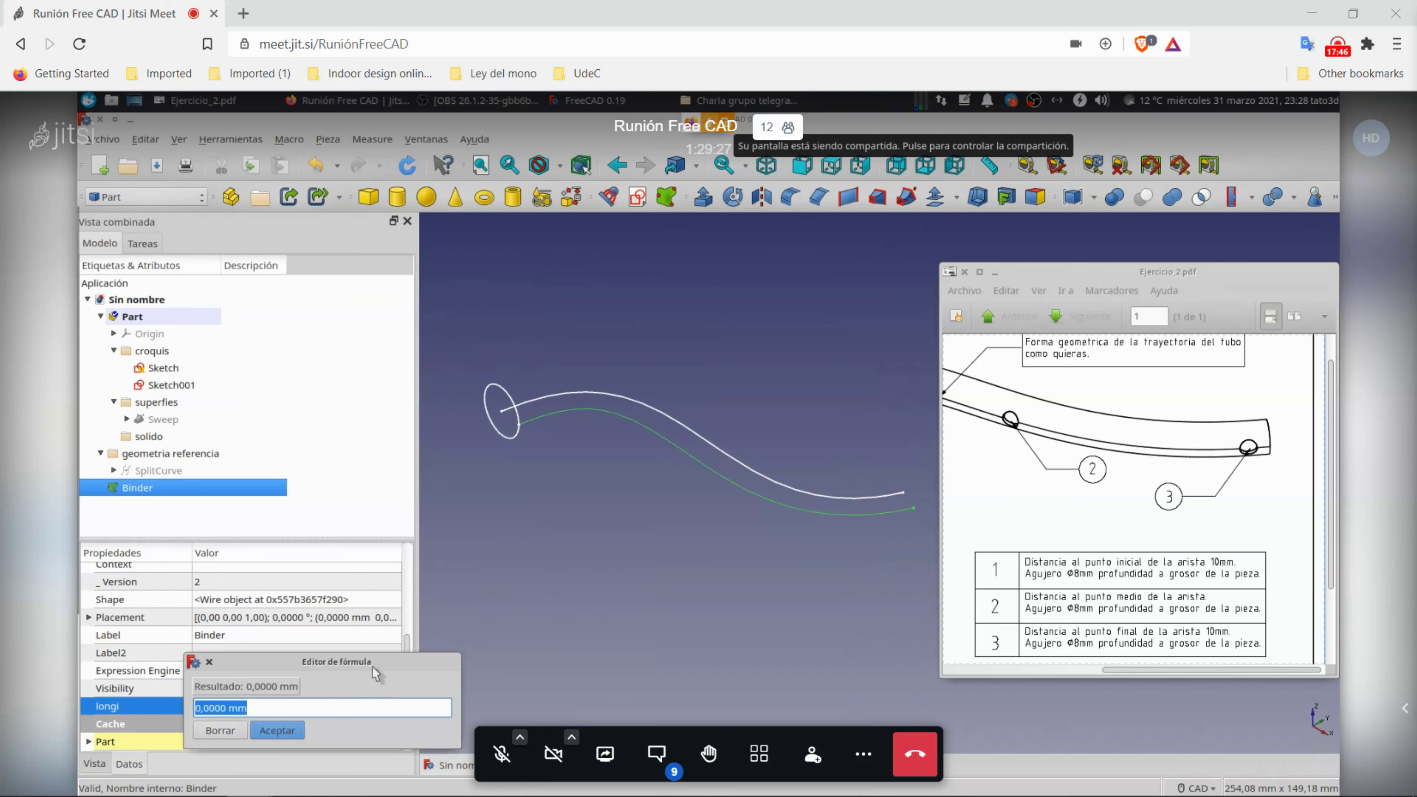
drag(372, 667, 600, 606)
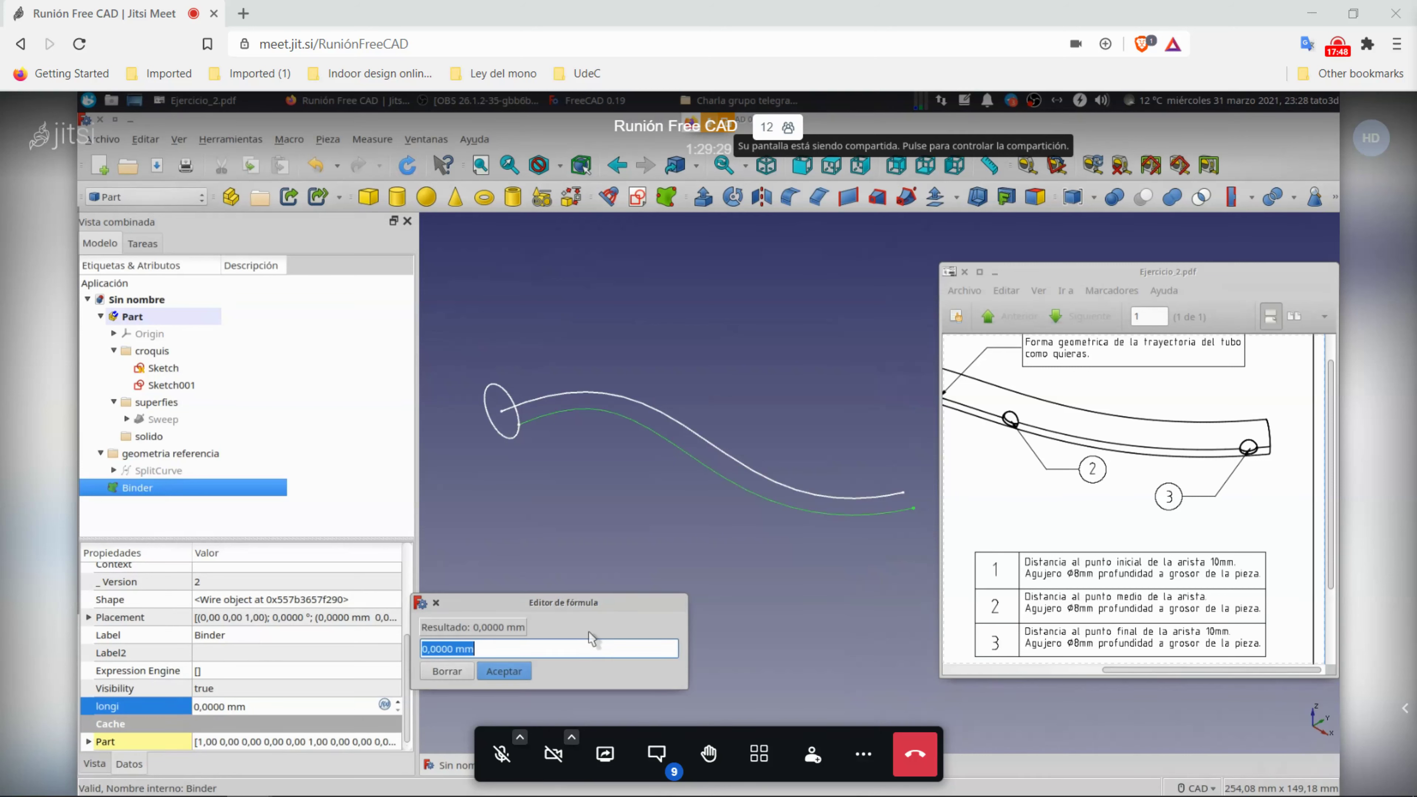
text(blinder.)
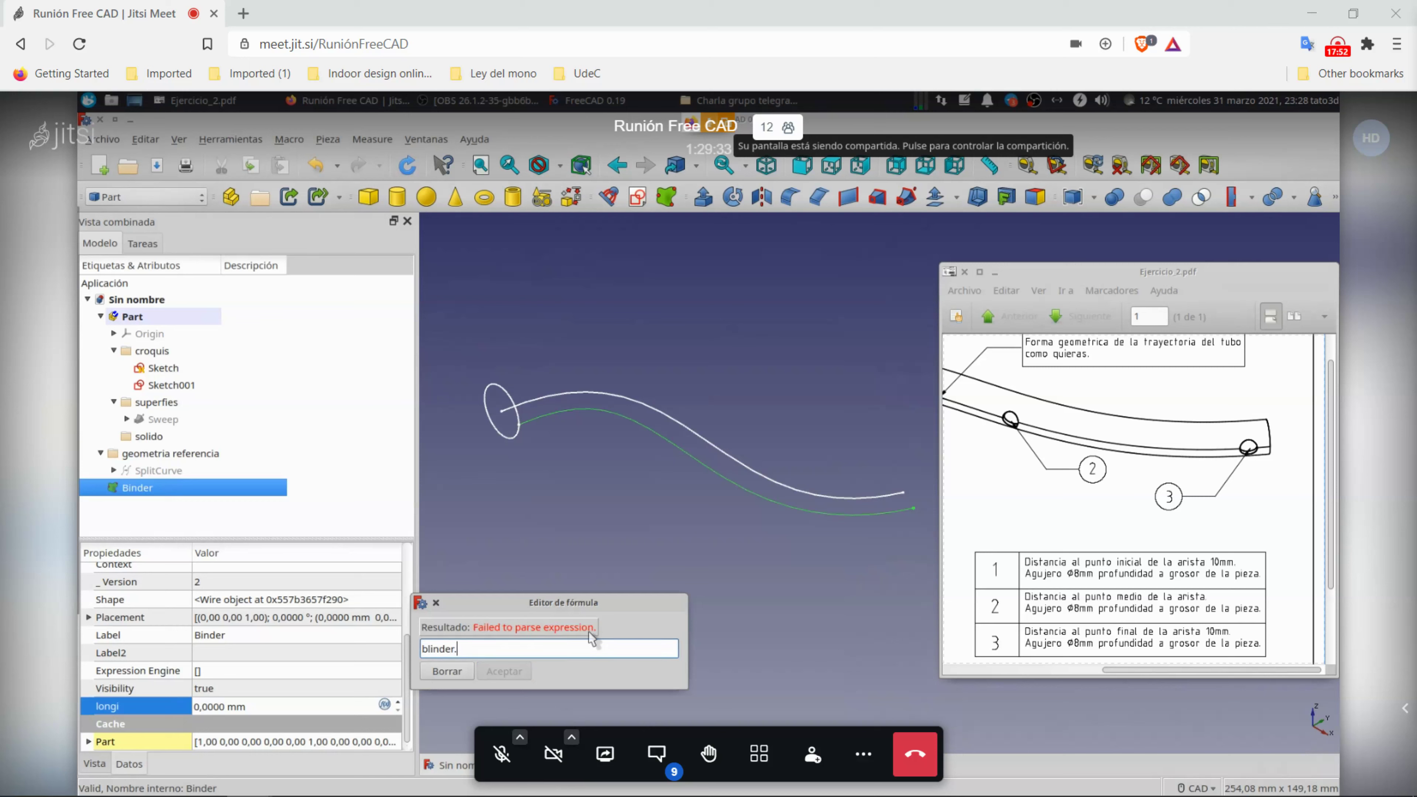
text(sha)
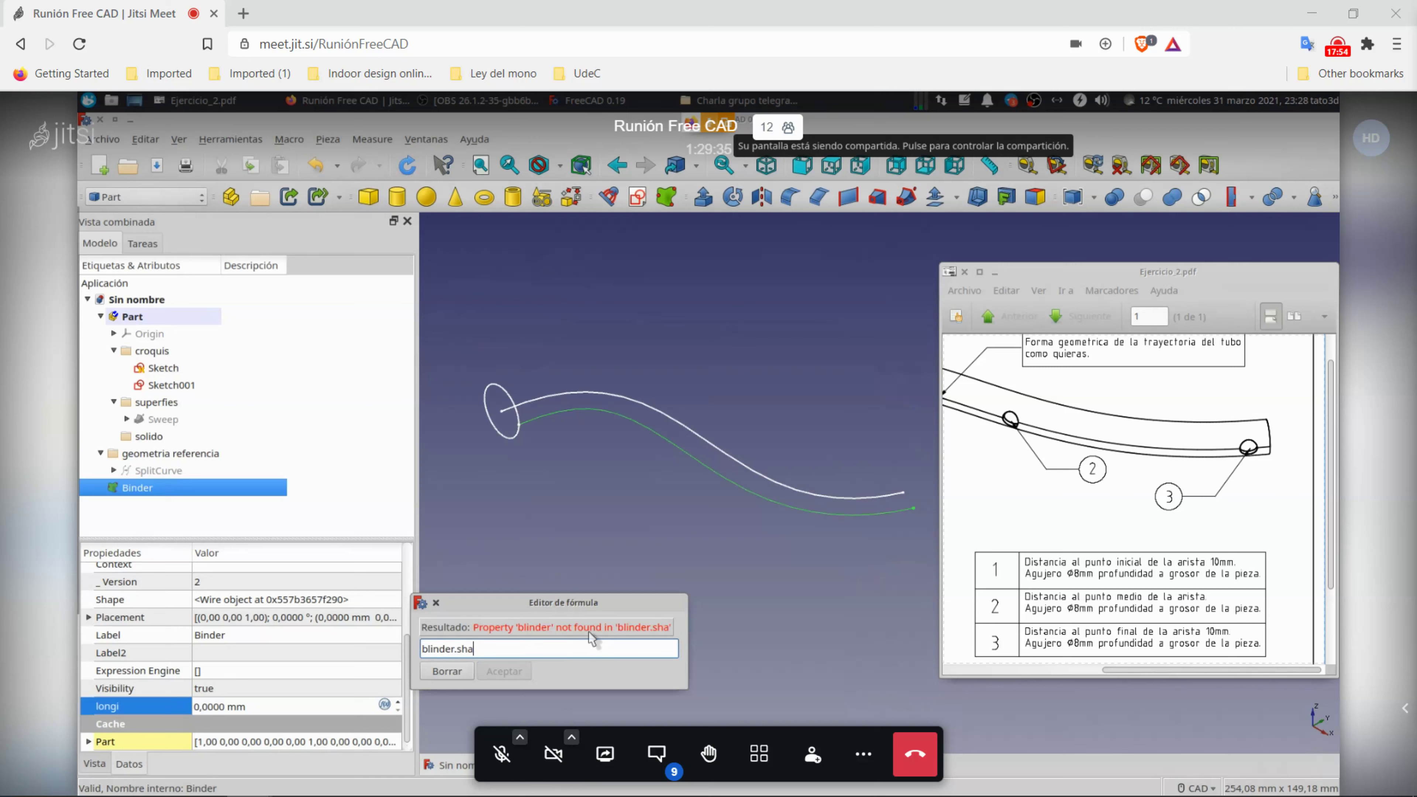
key(BackSpace)
key(BackSpace)
key(BackSpace)
key(BackSpace)
key(BackSpace)
key(BackSpace)
key(BackSpace)
key(BackSpace)
key(BackSpace)
key(BackSpace)
text(inder)
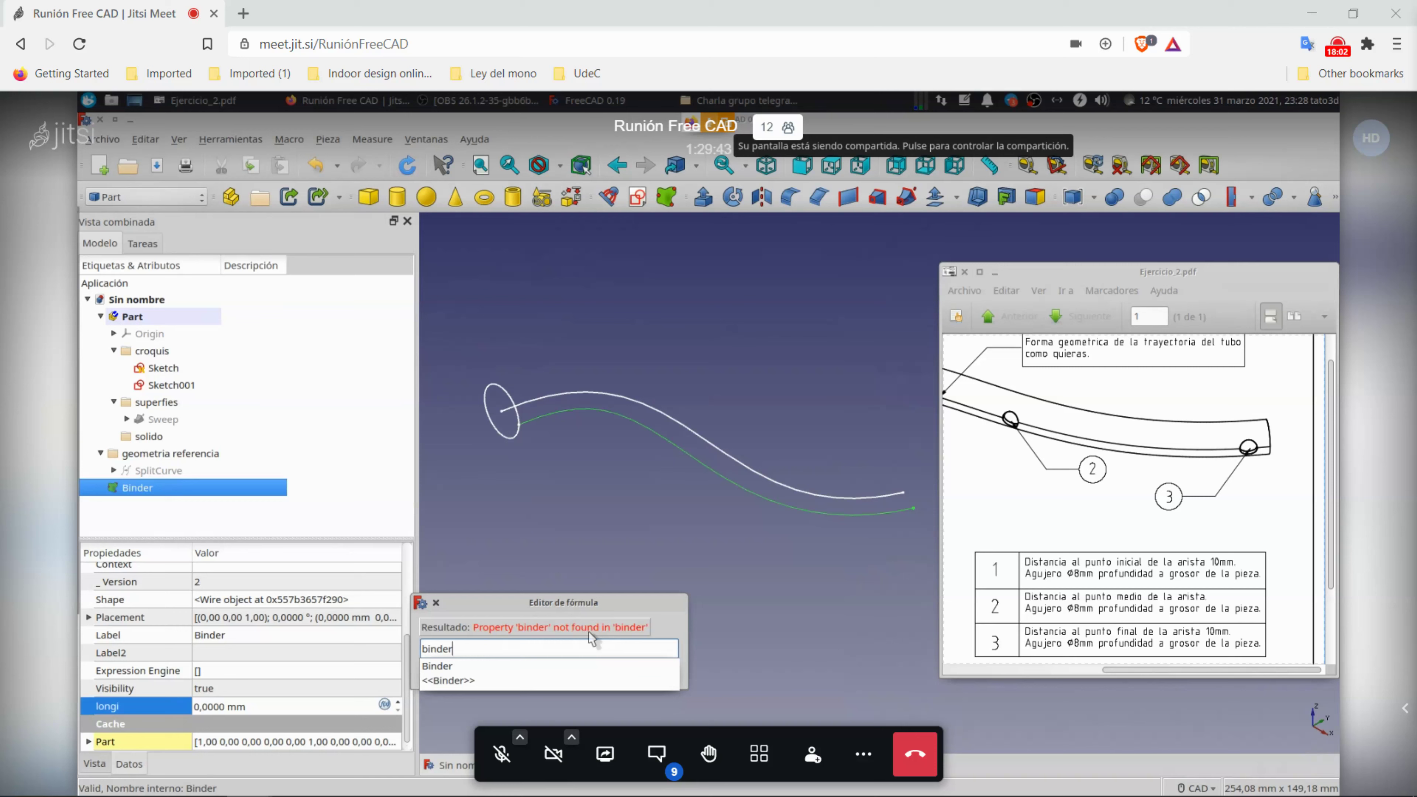
click(571, 665)
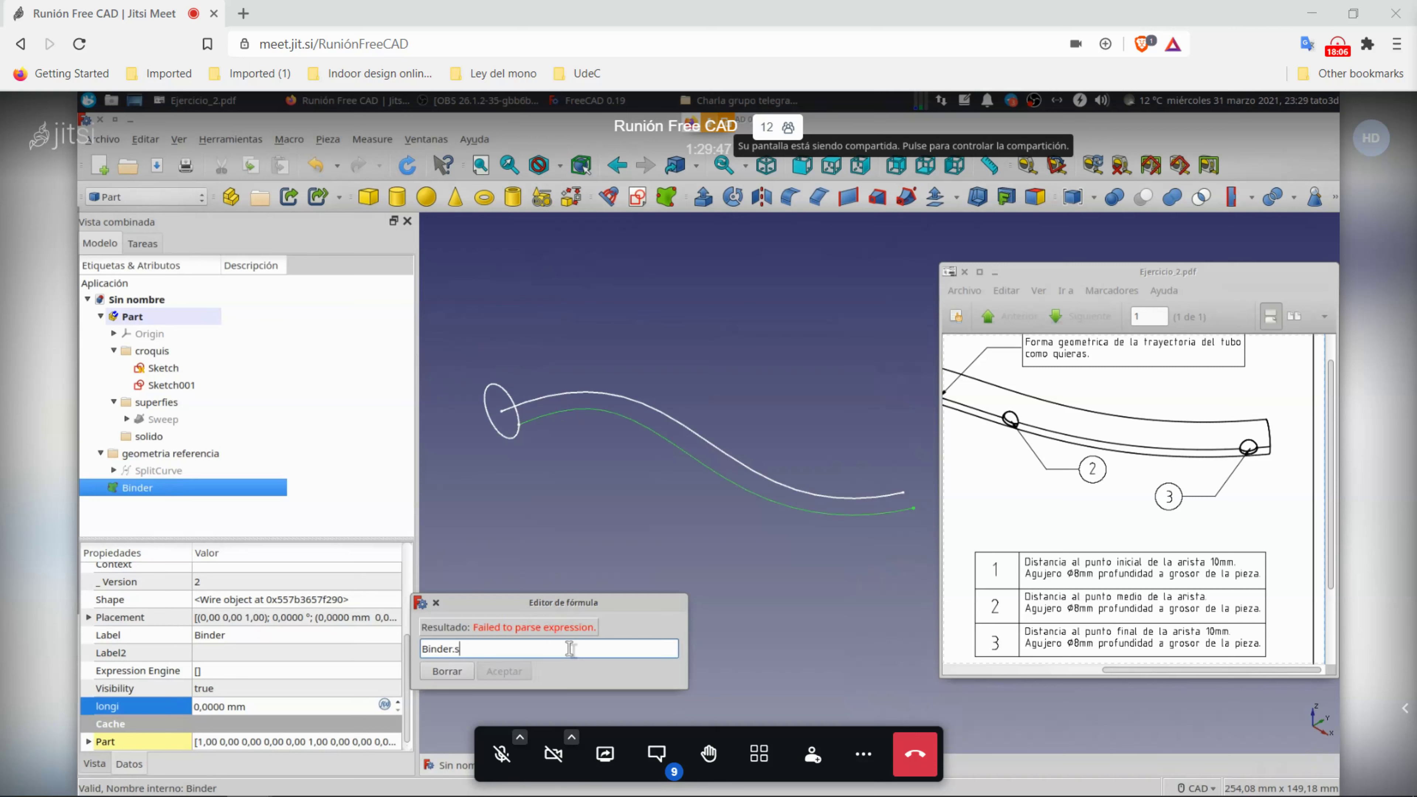
text(ha)
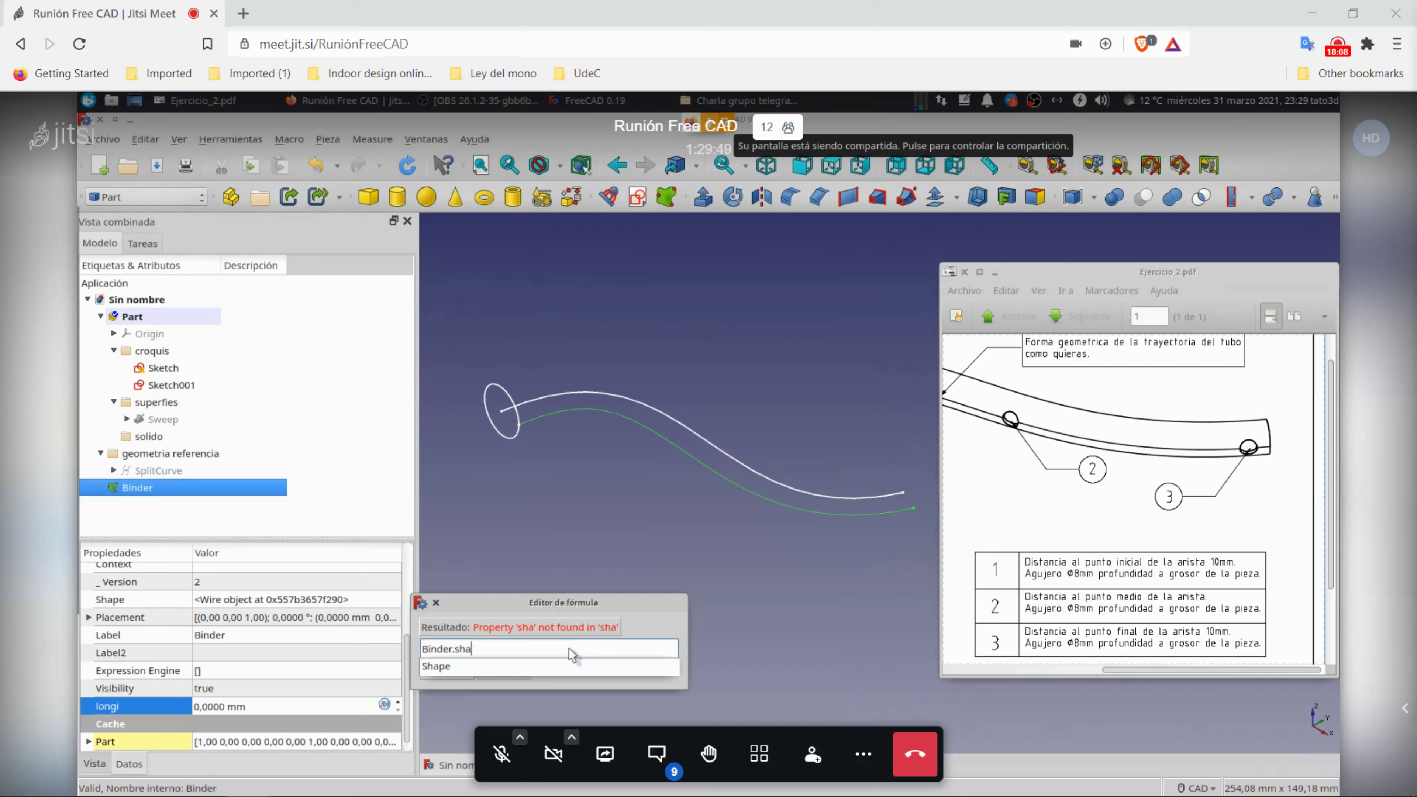
click(551, 665)
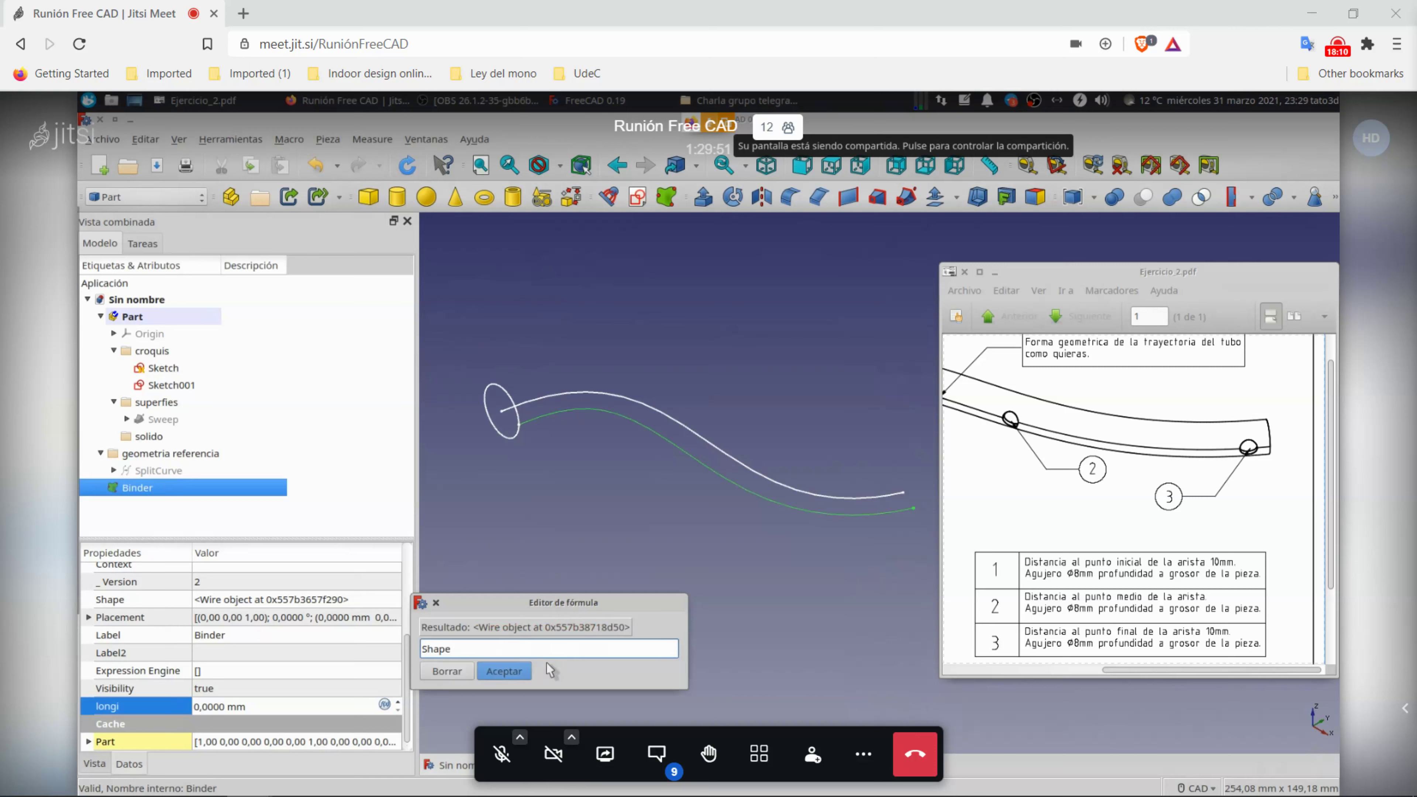
text(.Len)
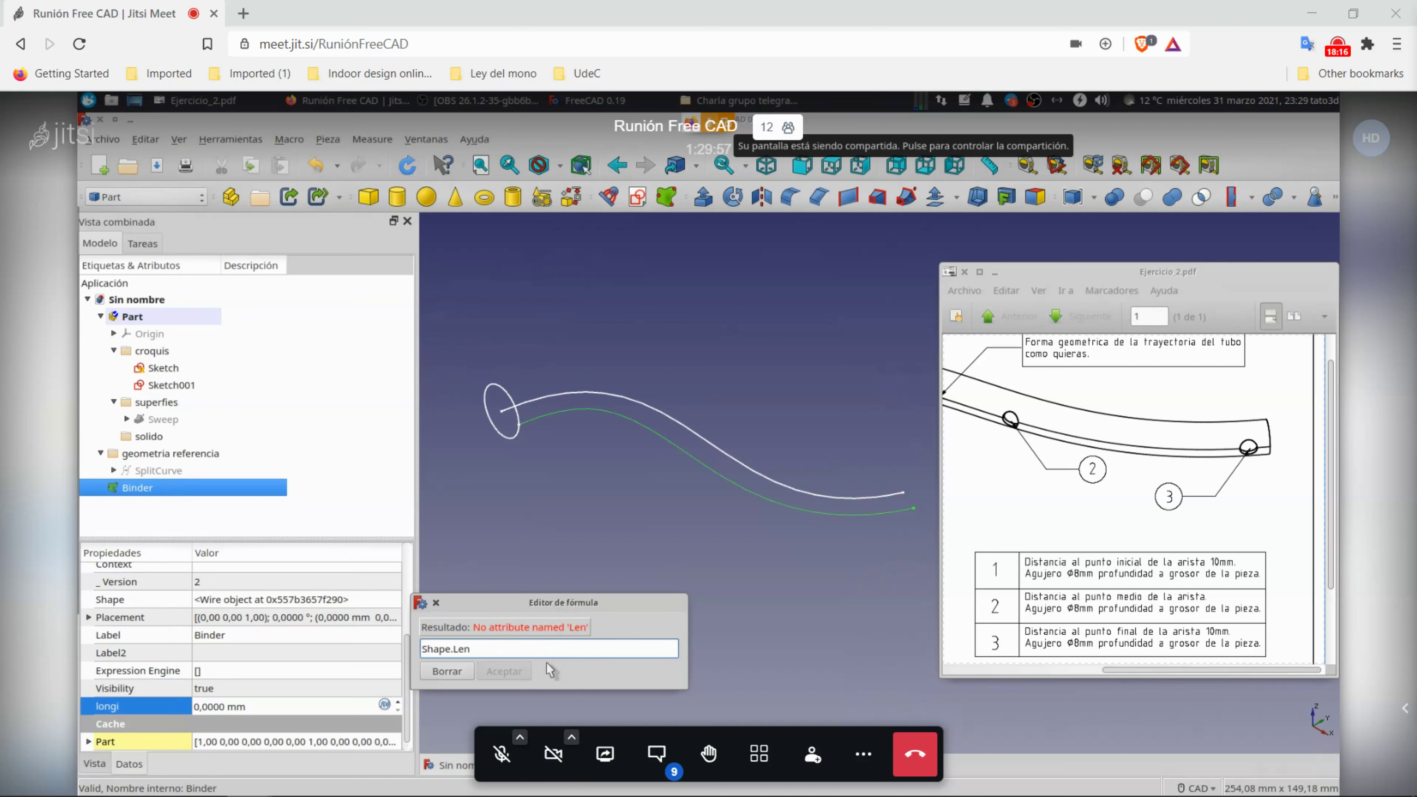
text(ght)
key(BackSpace)
key(BackSpace)
text(th)
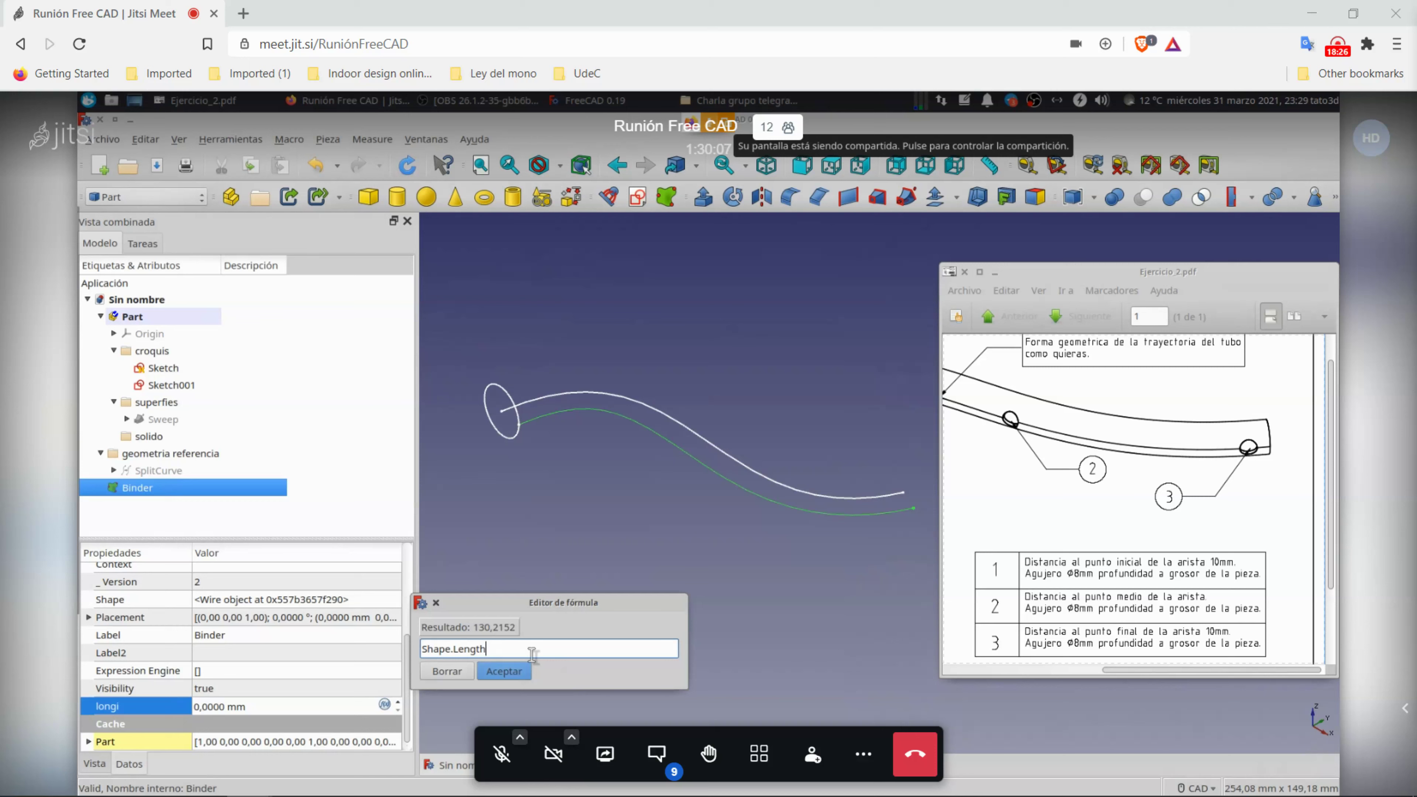
click(512, 672)
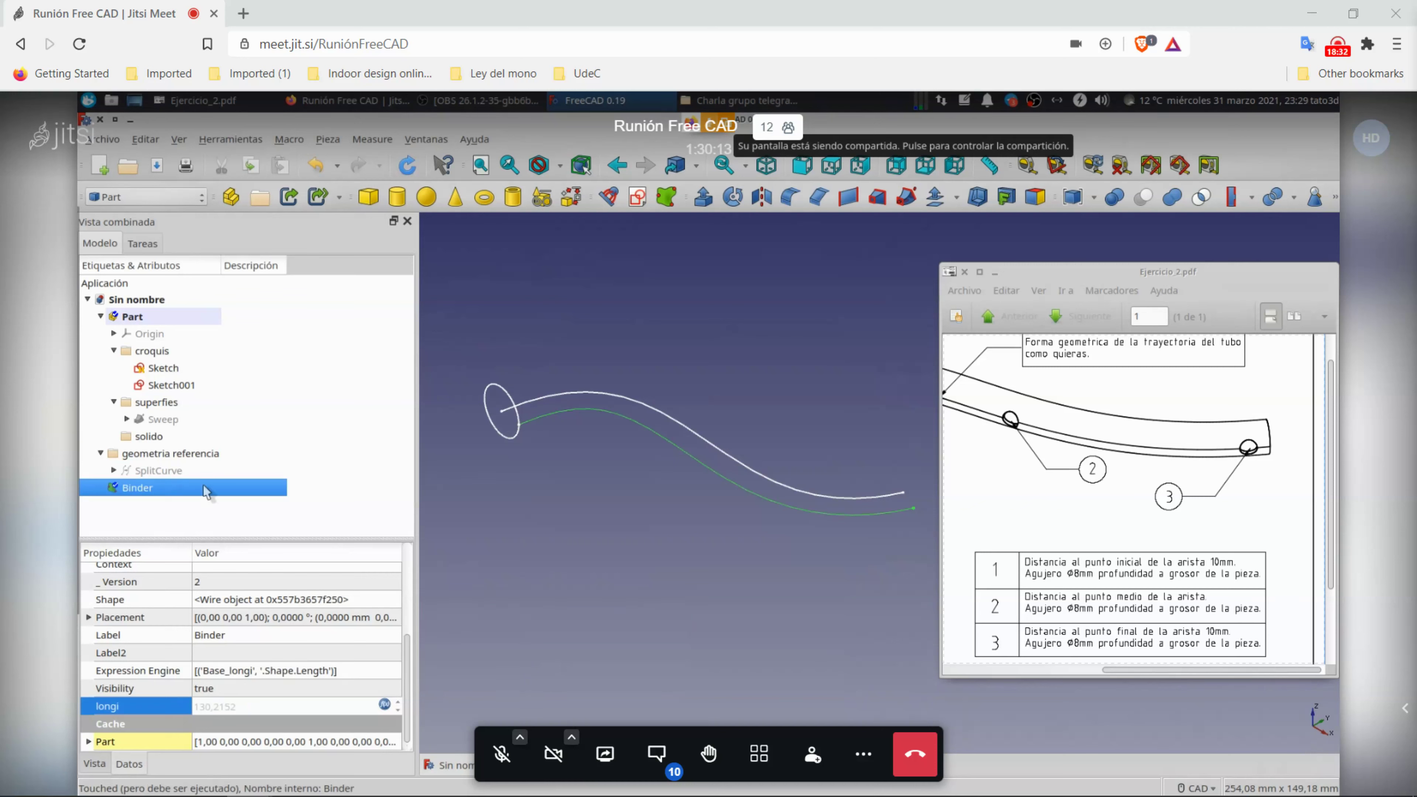
Step: Commit longi at 130,2152 mm and change SplitCurve's fourth value from 300mm to 131
key(Return)
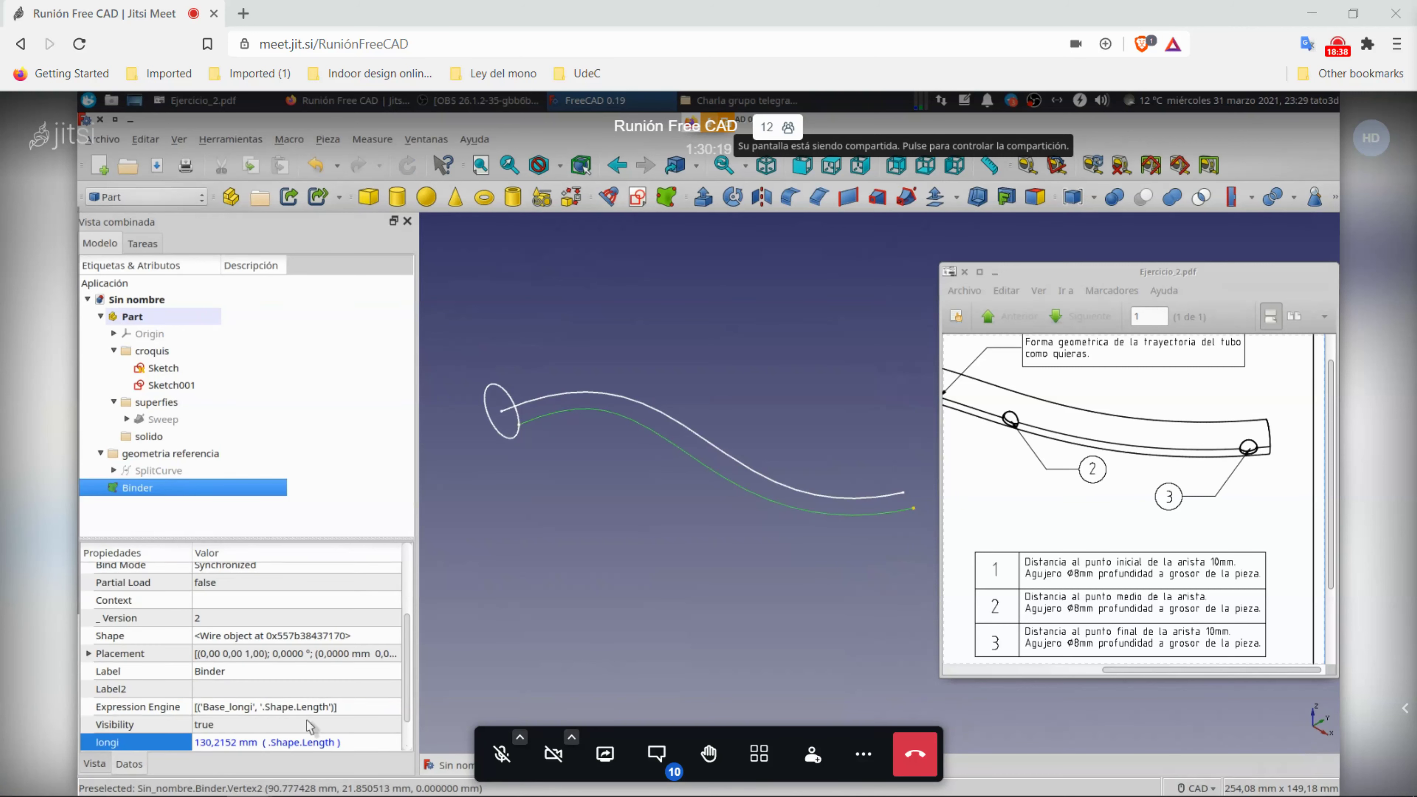
click(168, 472)
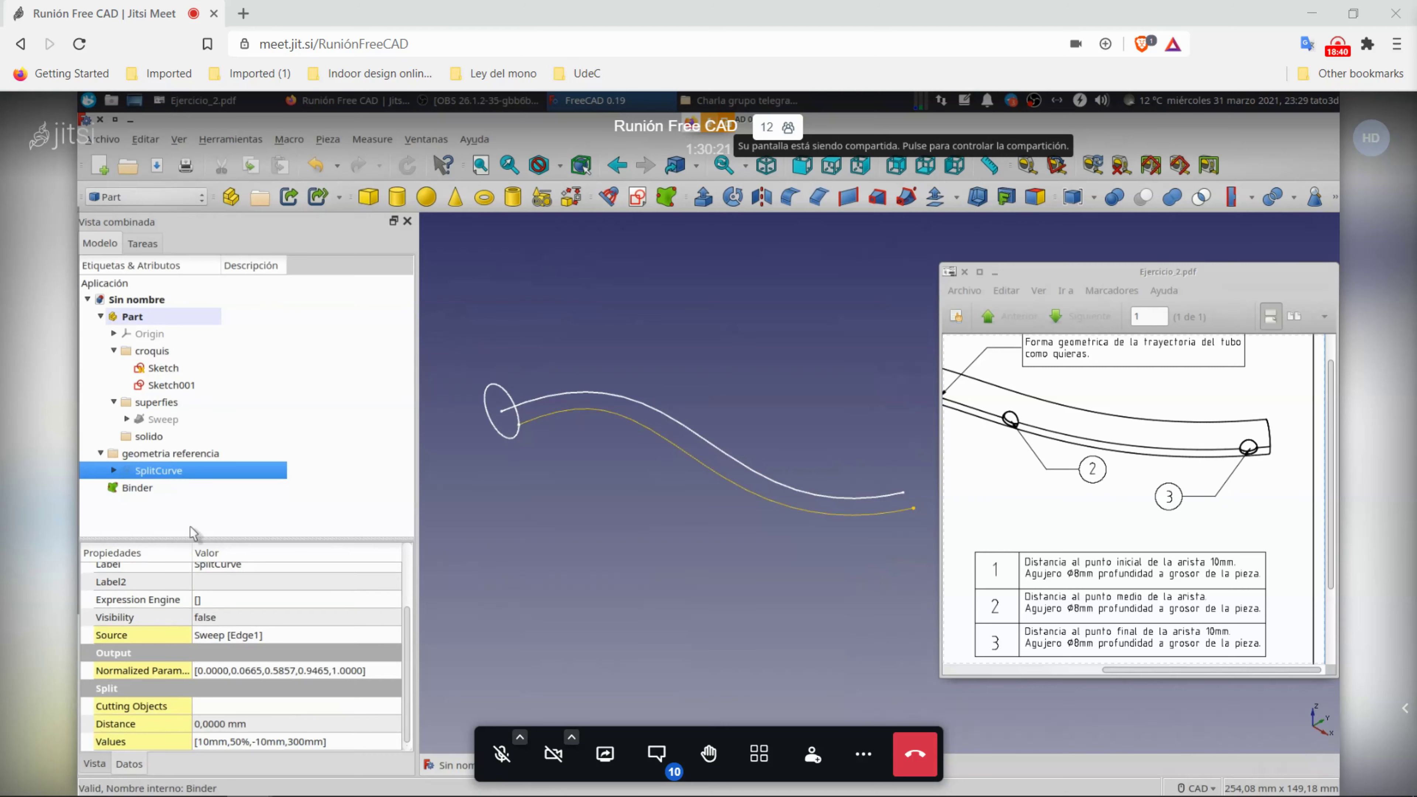
click(343, 741)
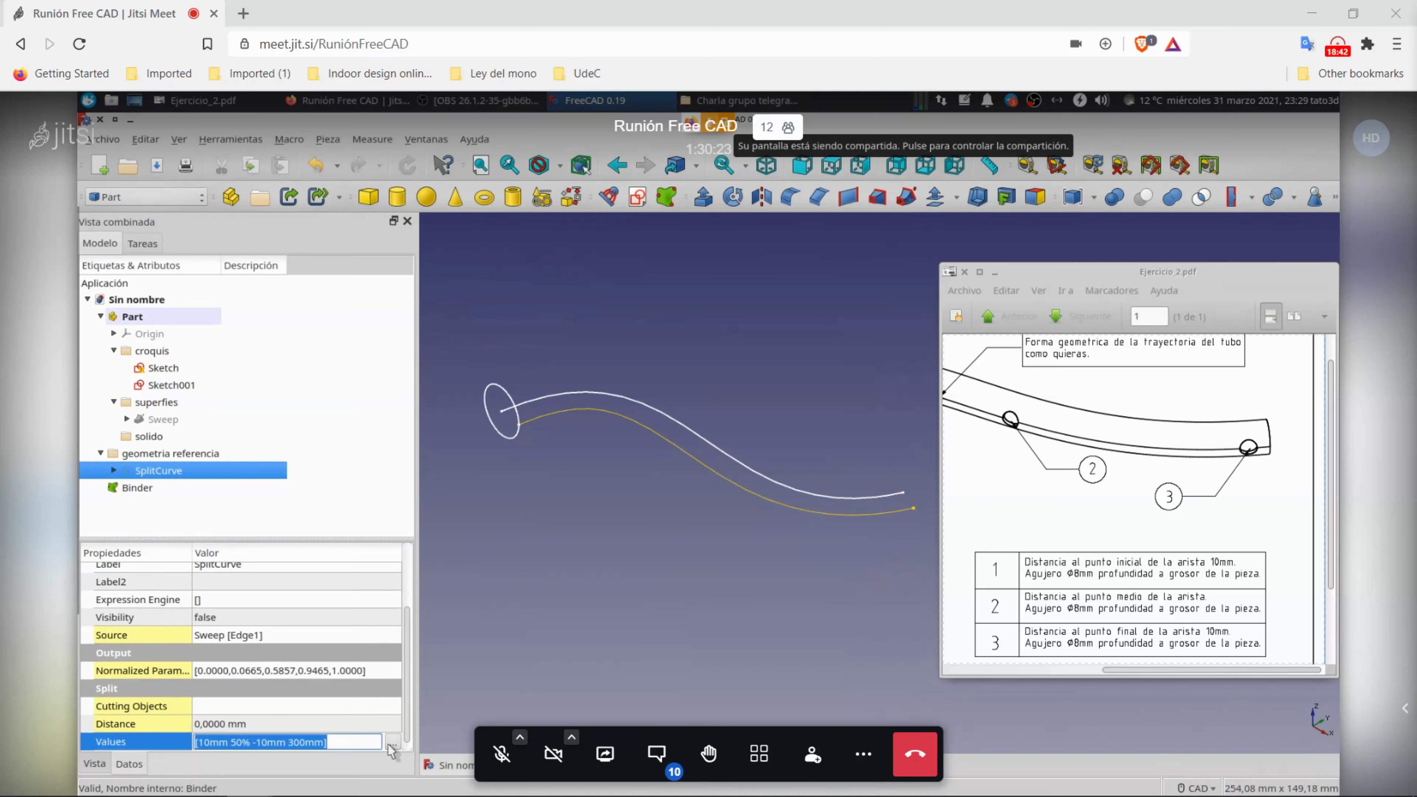
click(393, 744)
drag(669, 417, 614, 418)
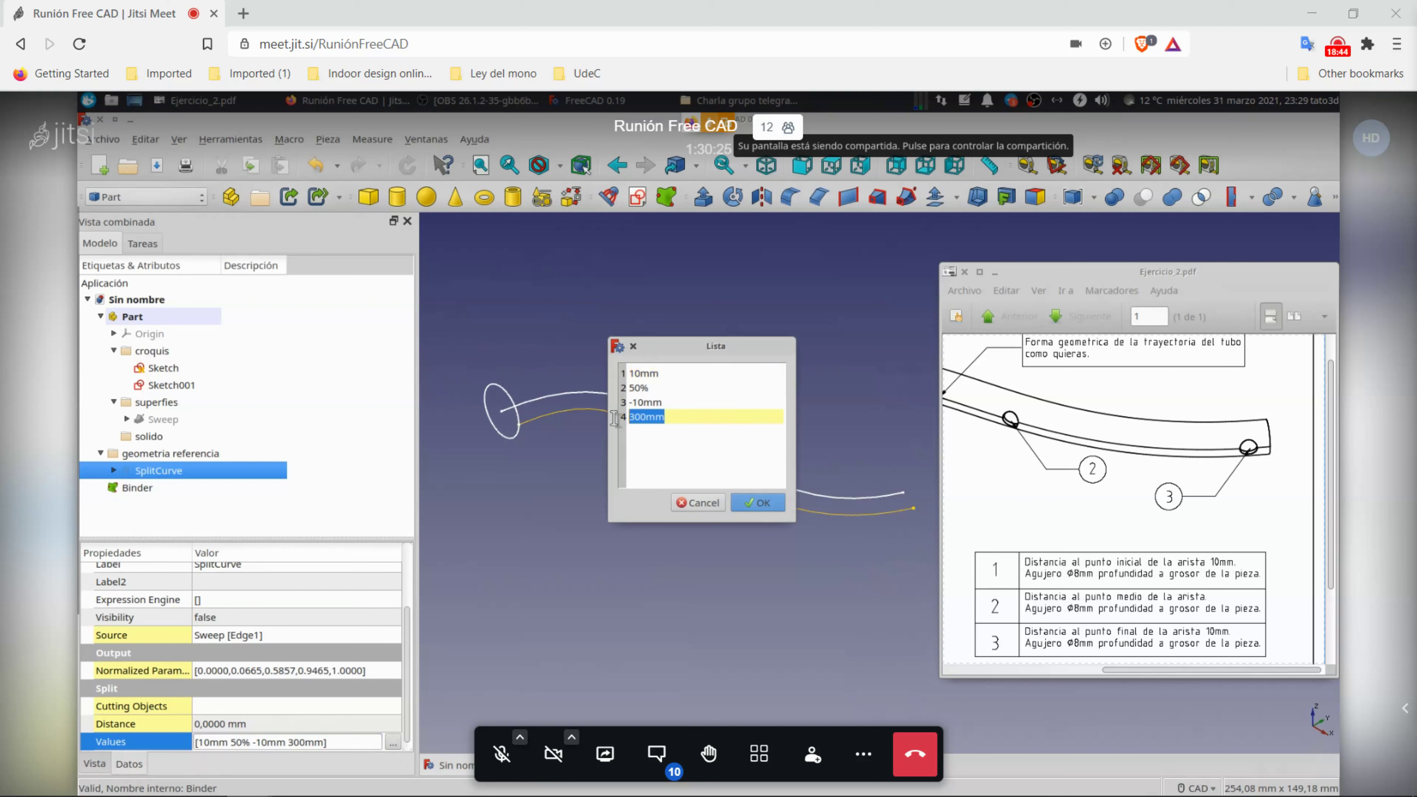
text(1)
text(31)
click(765, 502)
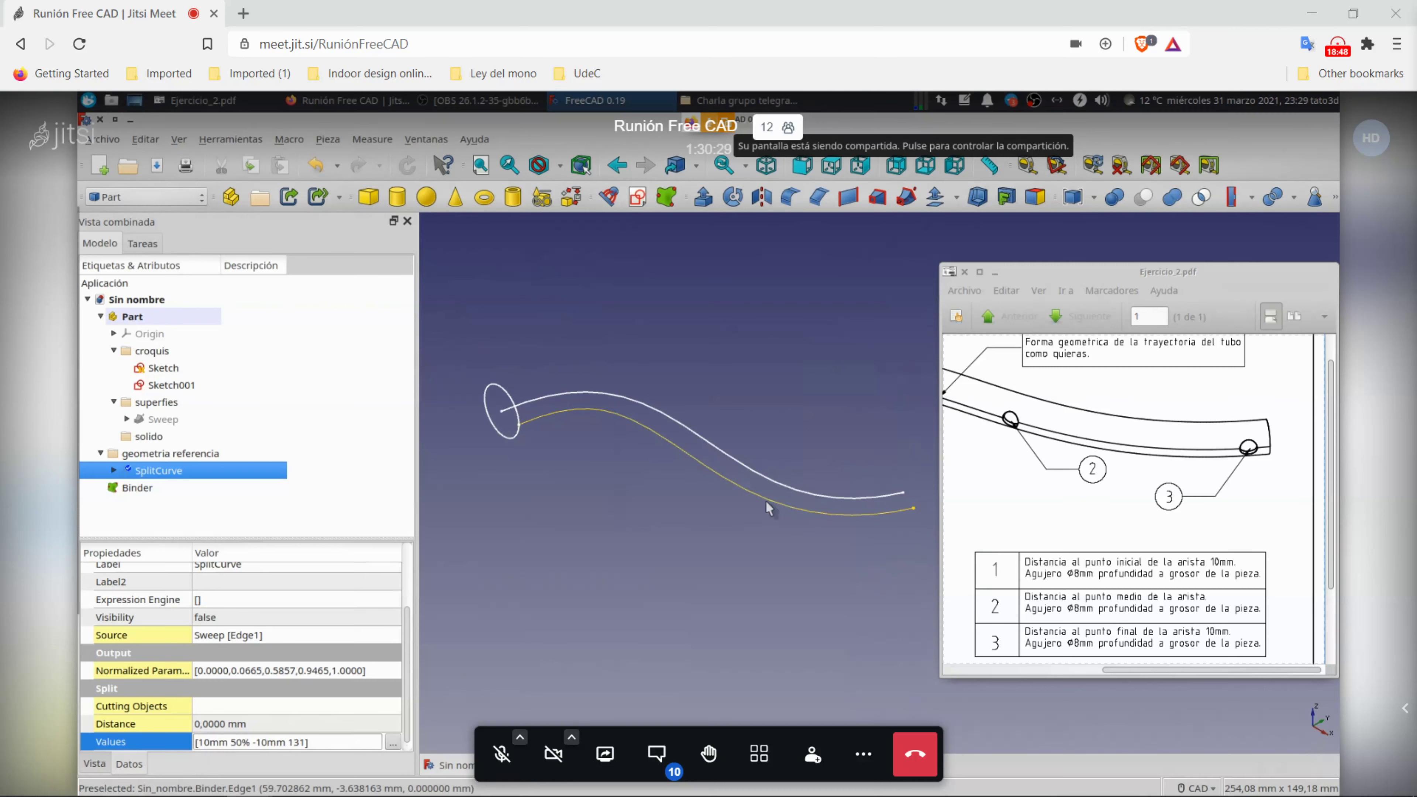
key(ctrl+r)
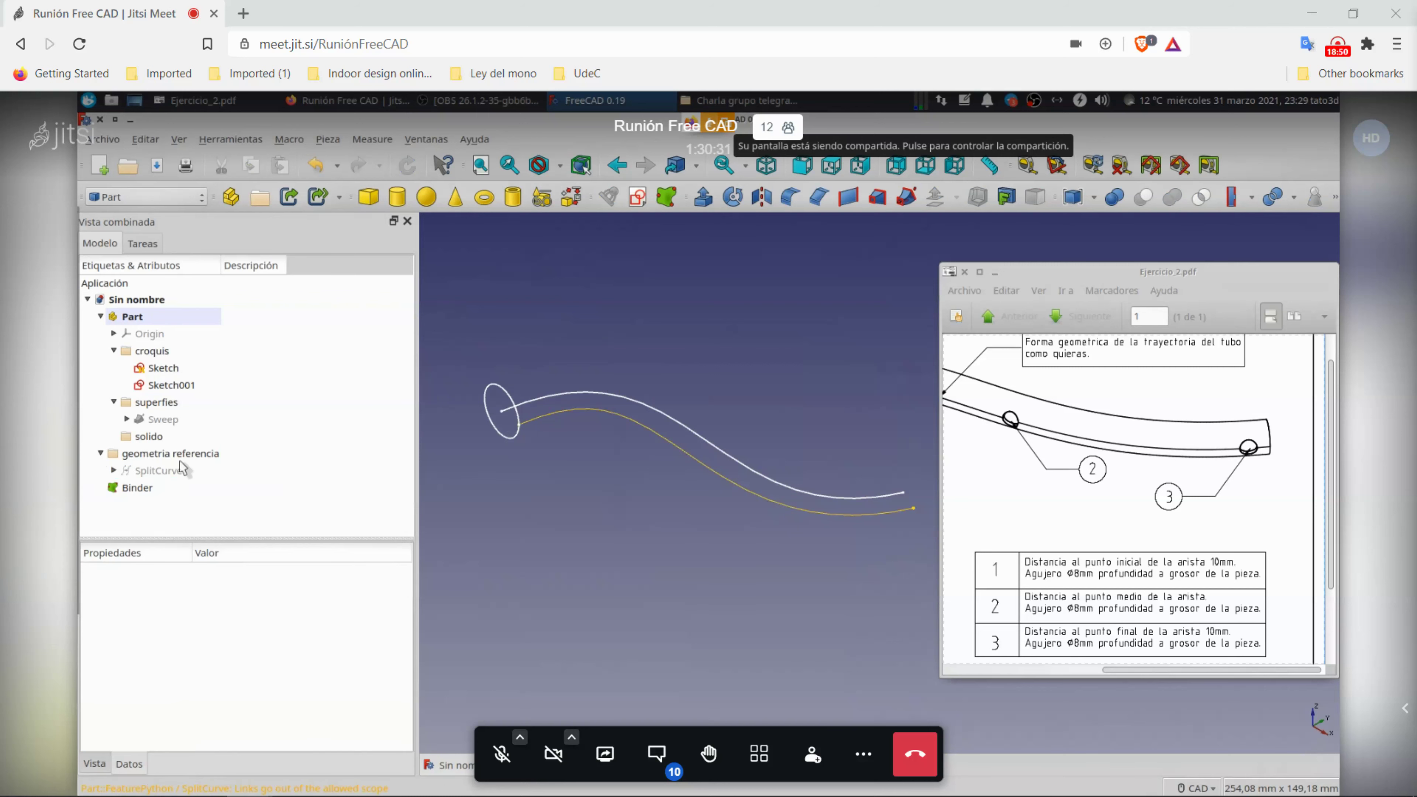
Step: Compare SplitCurve with Binder, complete the fourth value as 131mm and recompute
click(167, 466)
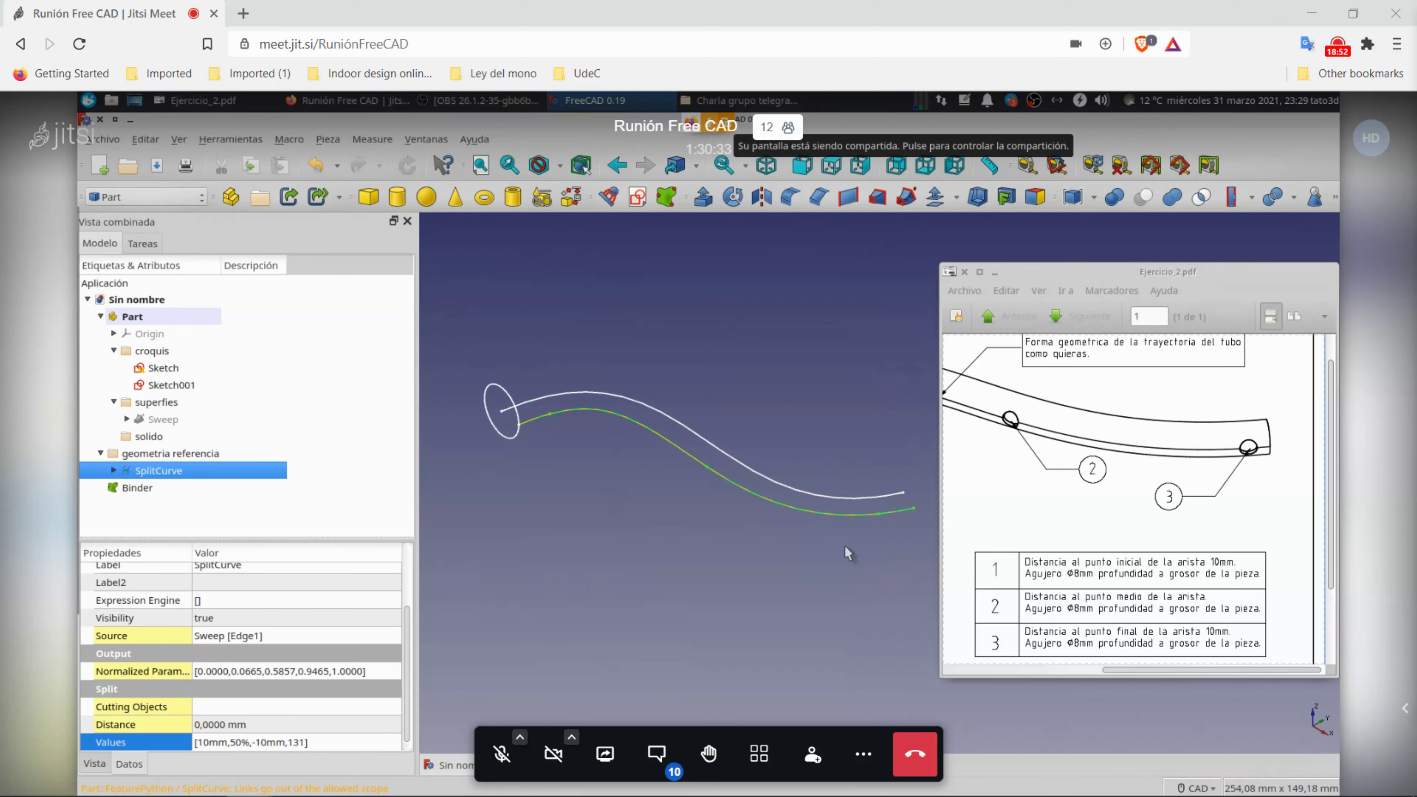
click(169, 488)
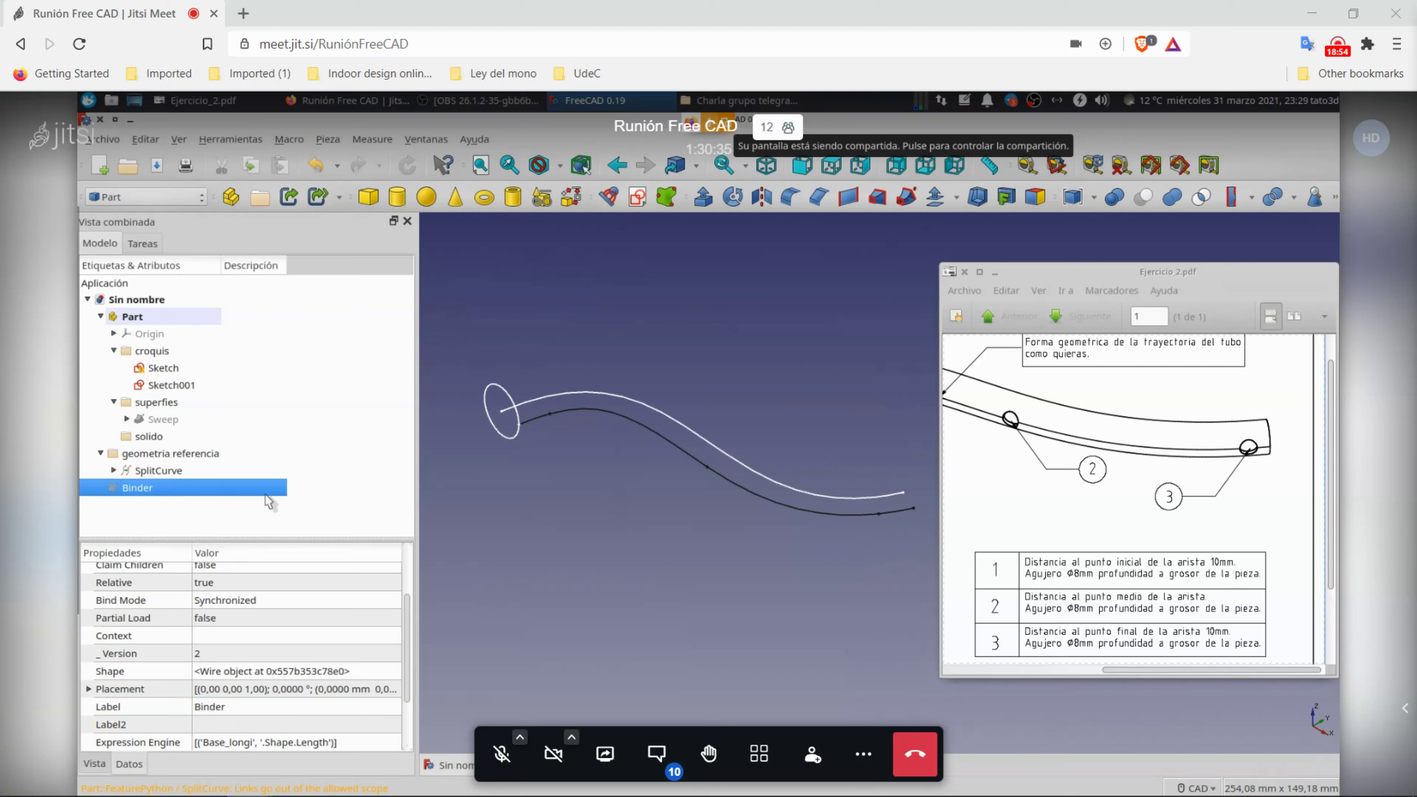
click(206, 470)
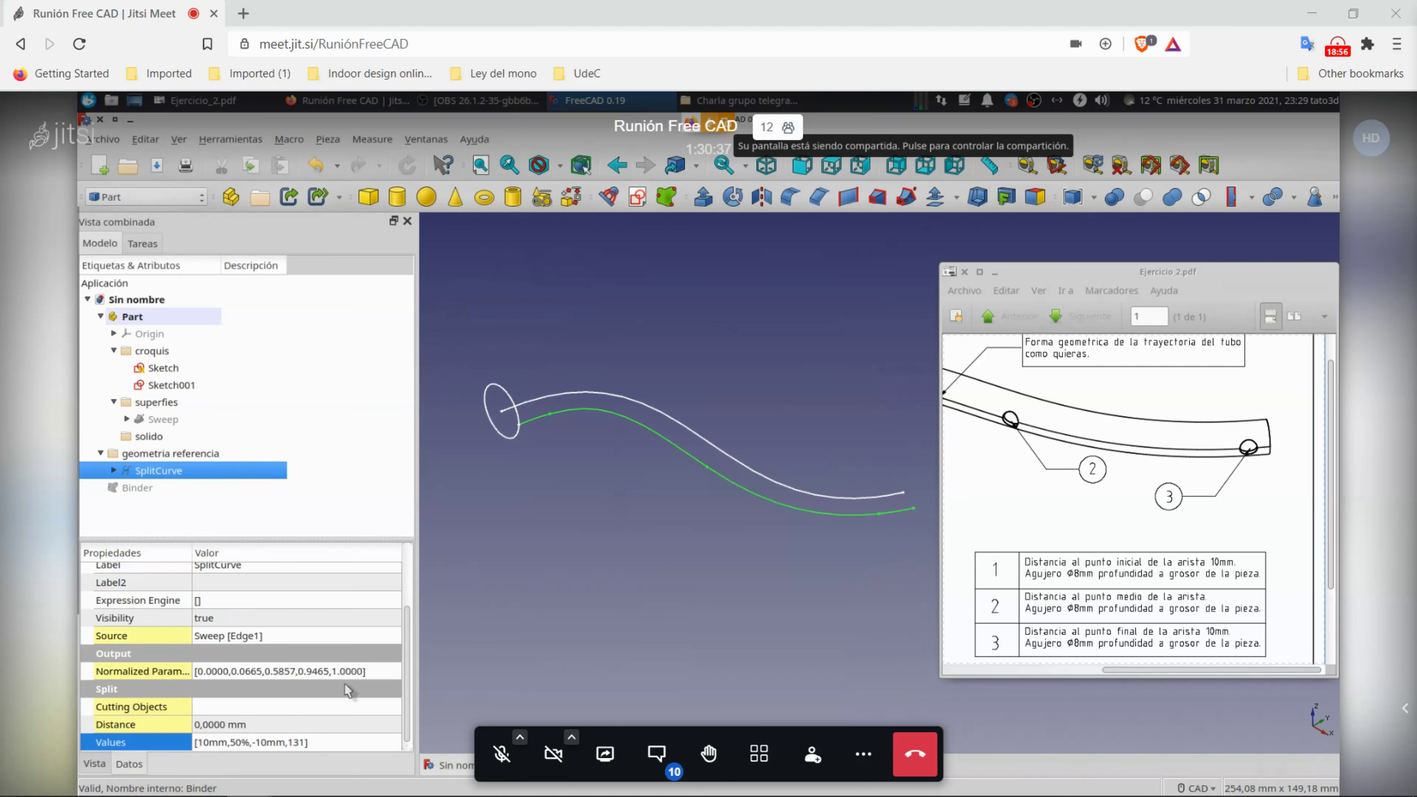
click(380, 745)
click(663, 419)
text(mm)
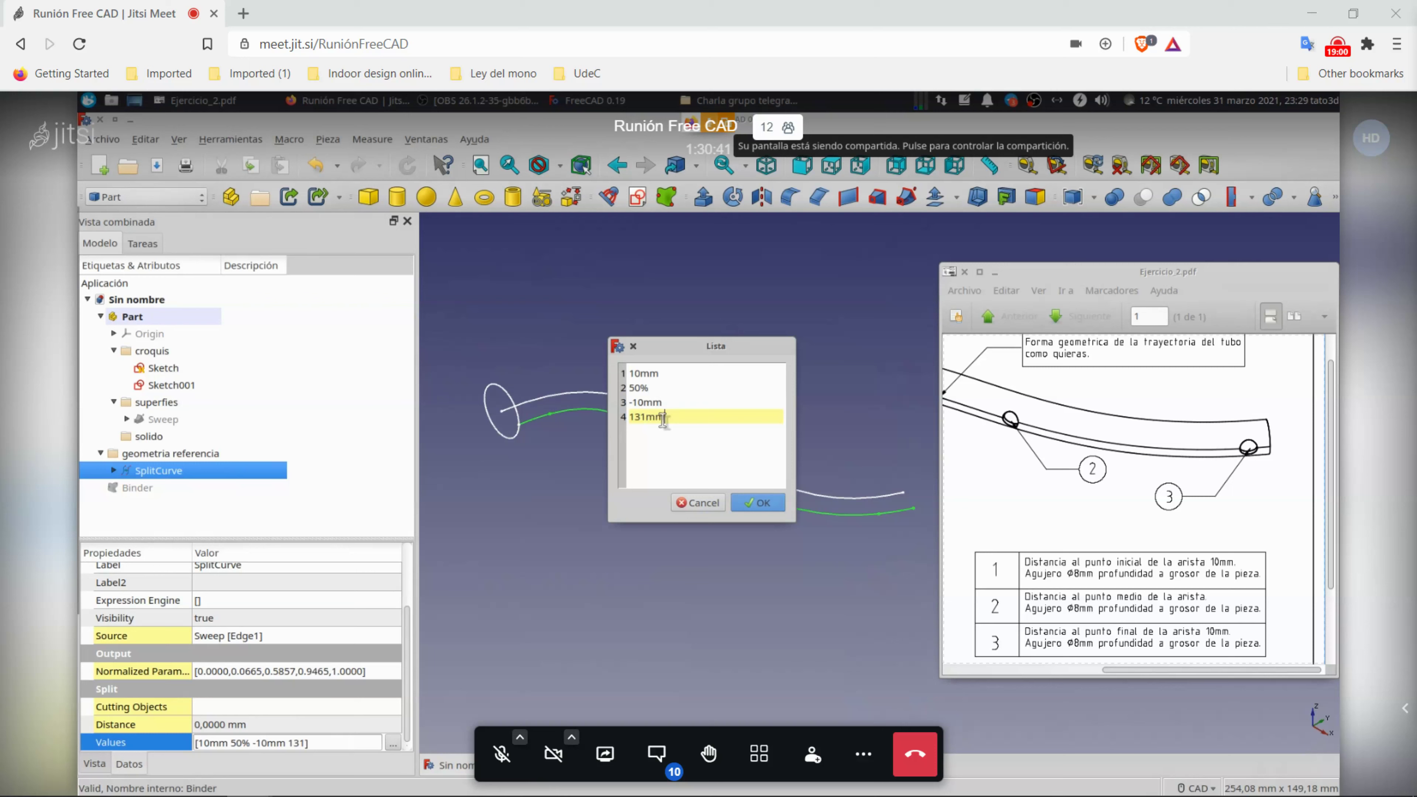
click(757, 503)
click(880, 544)
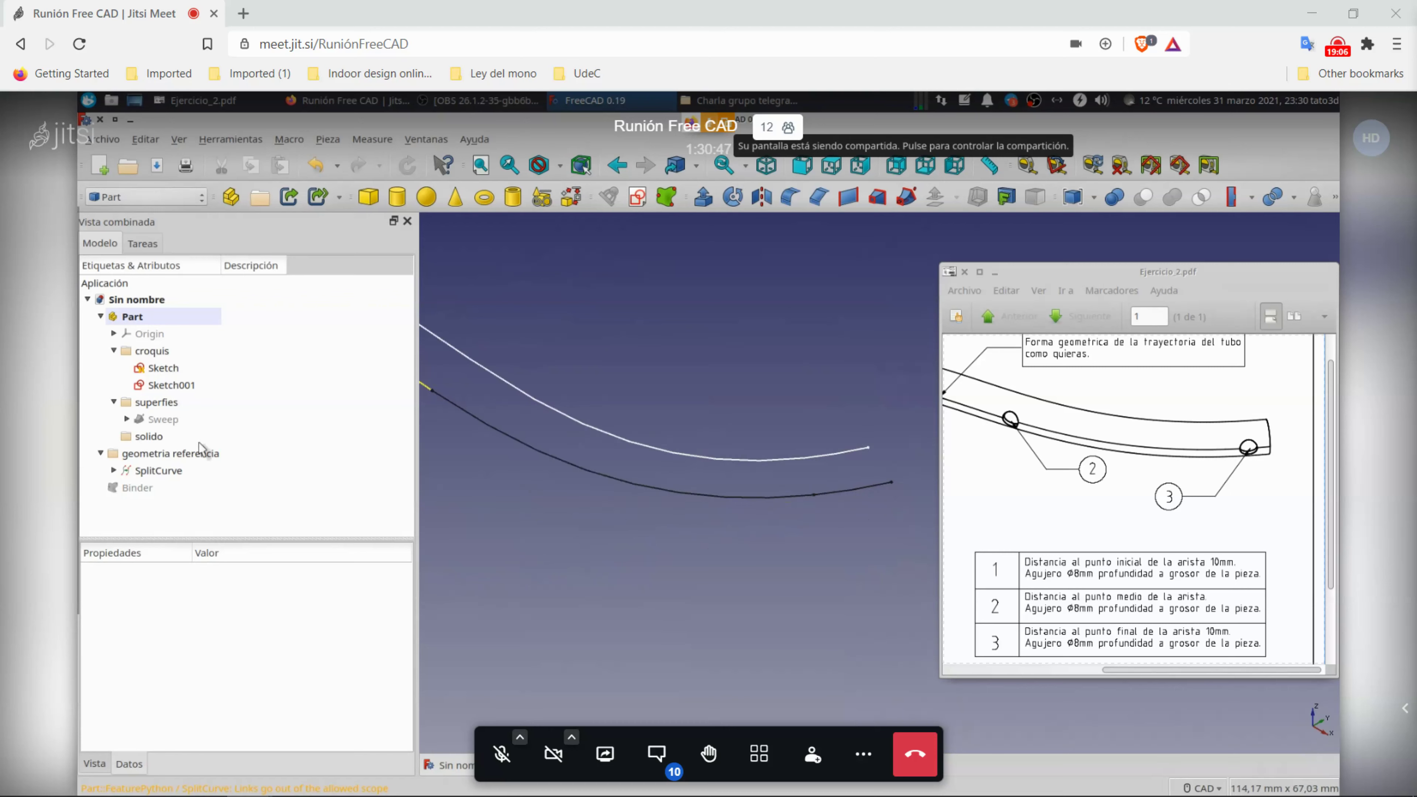
Step: Trim the fourth split value to 130mm and recompute the document
click(173, 470)
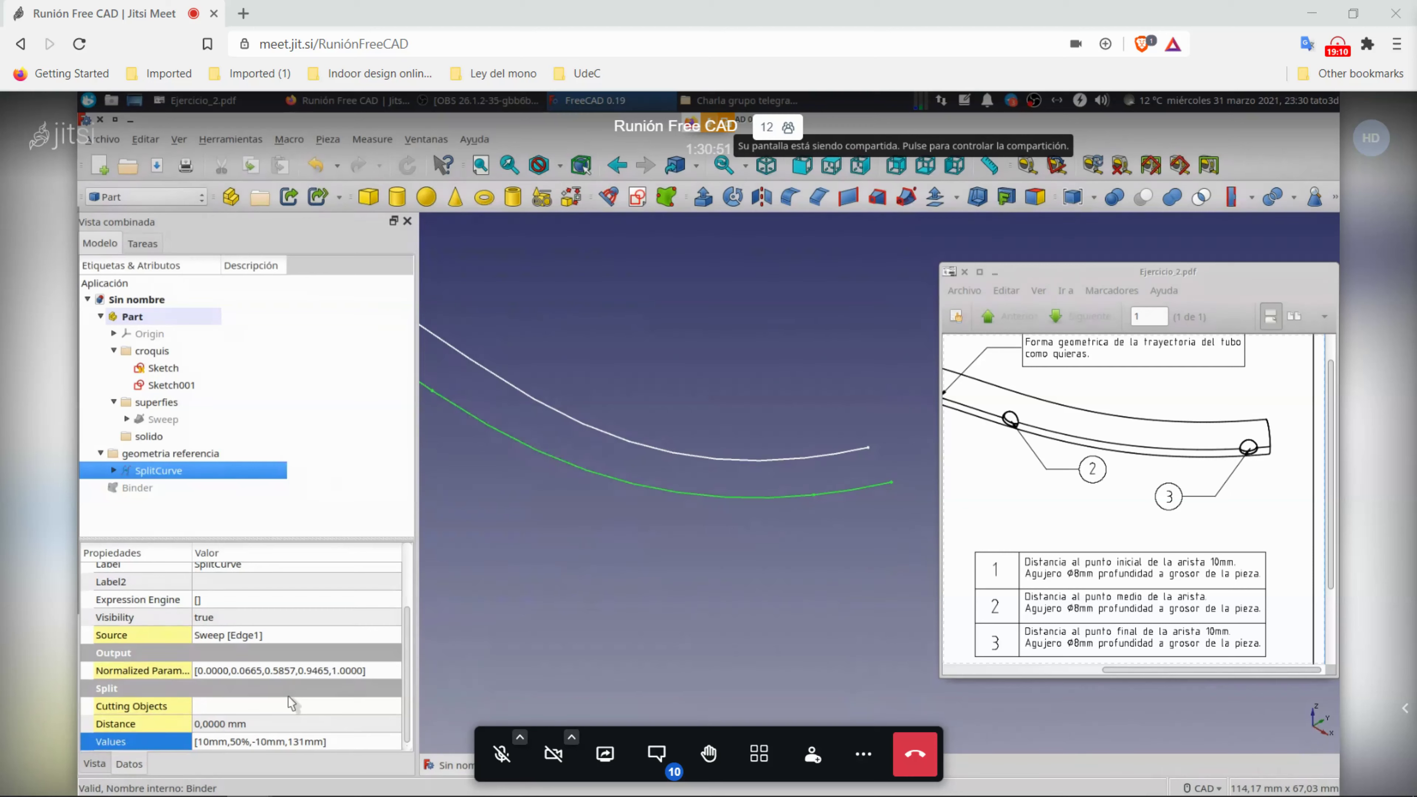
click(166, 488)
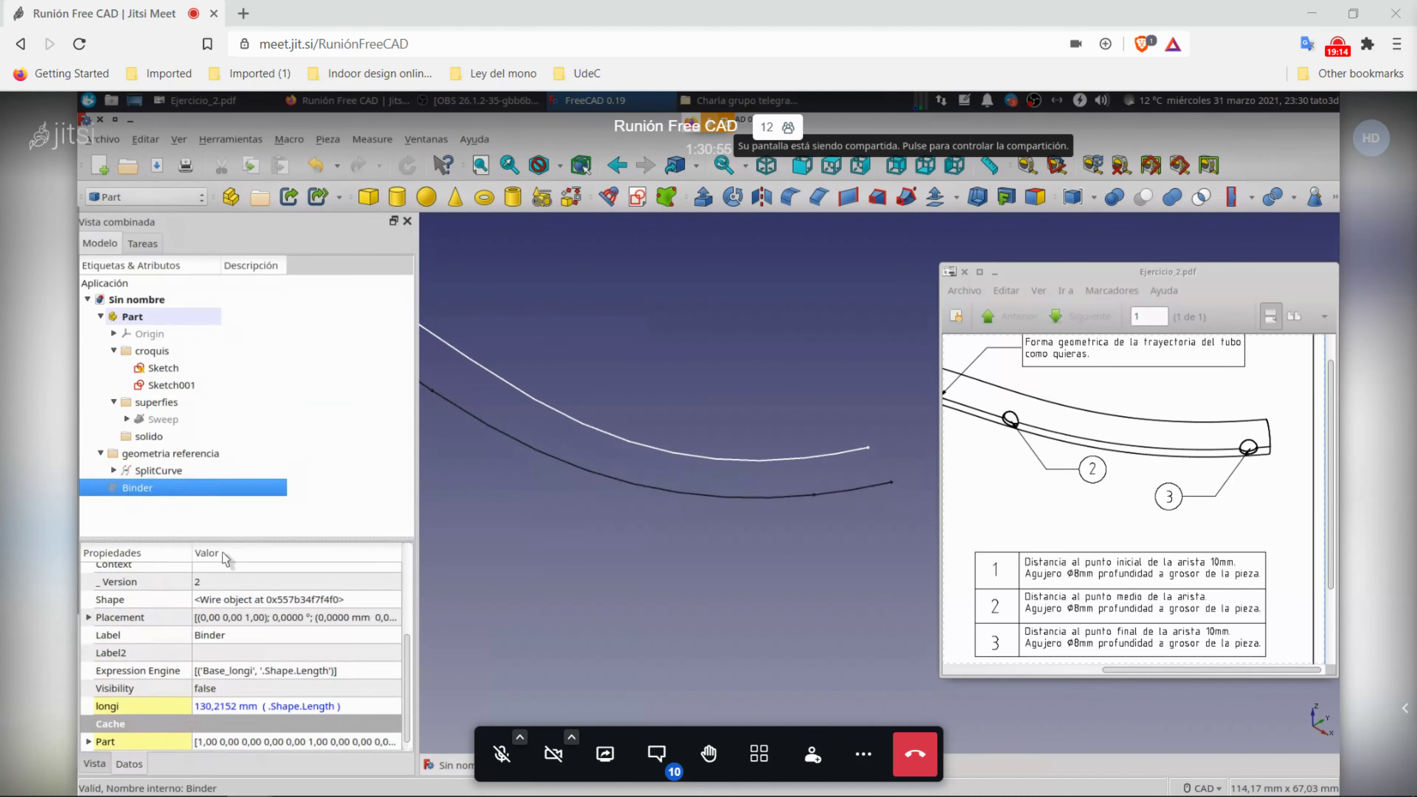
click(178, 472)
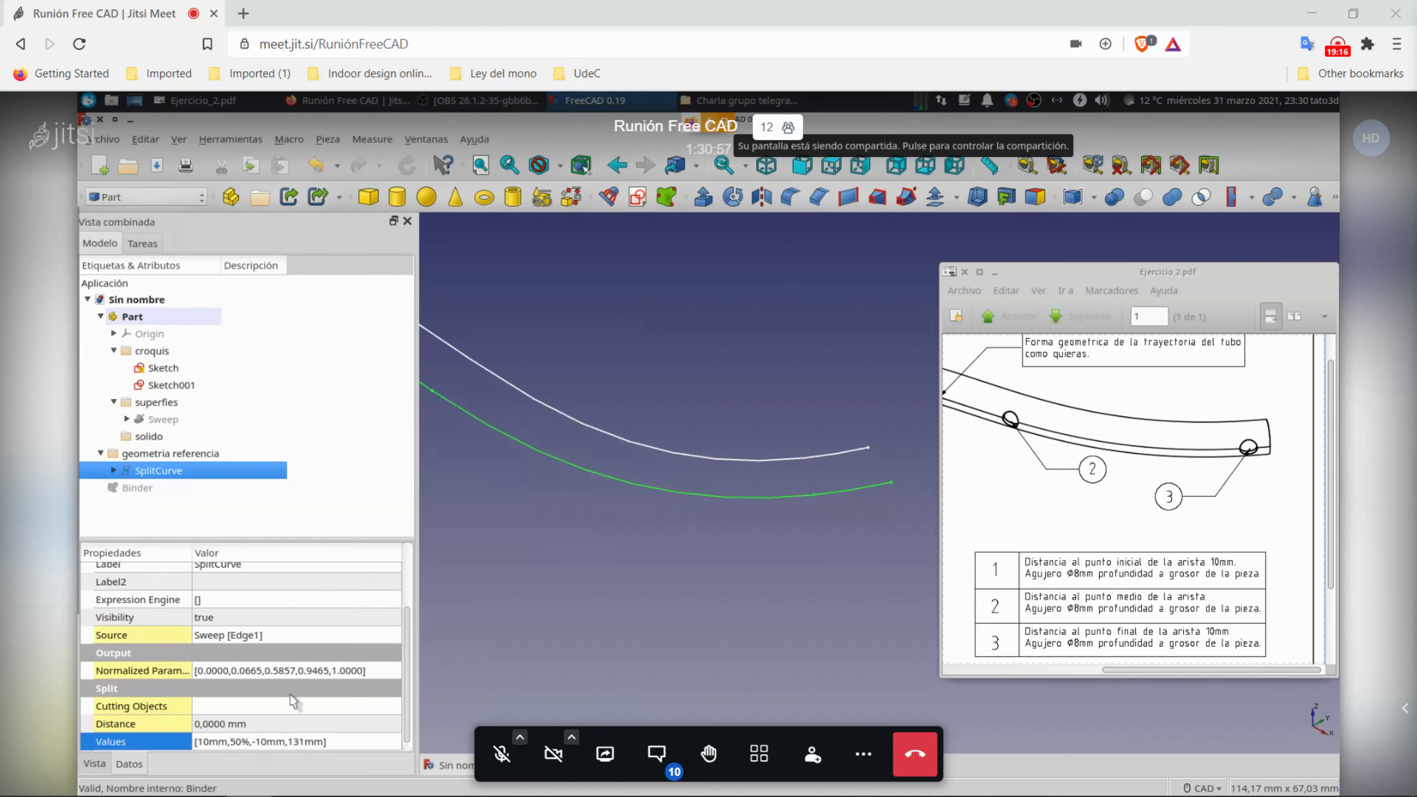
click(345, 747)
click(393, 742)
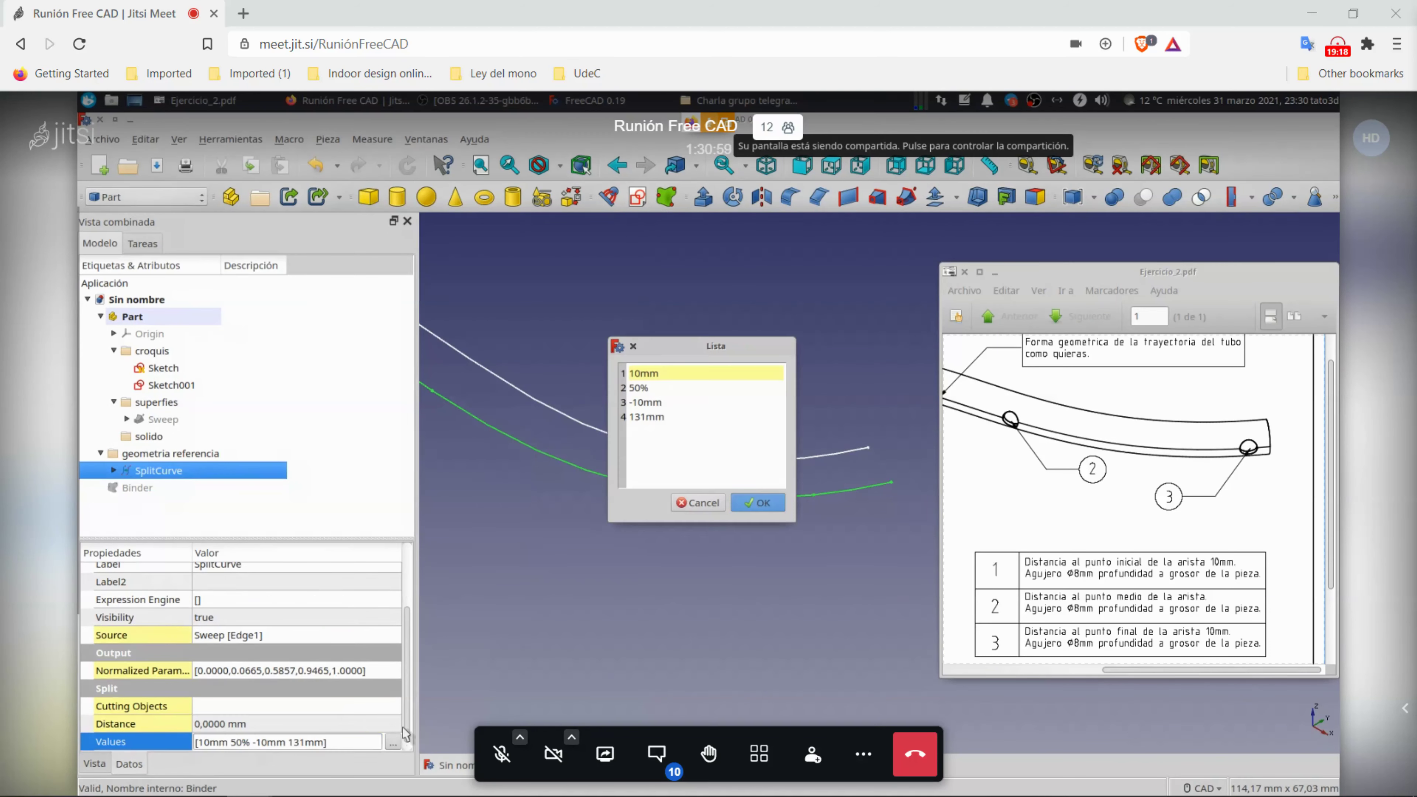
click(643, 419)
key(BackSpace)
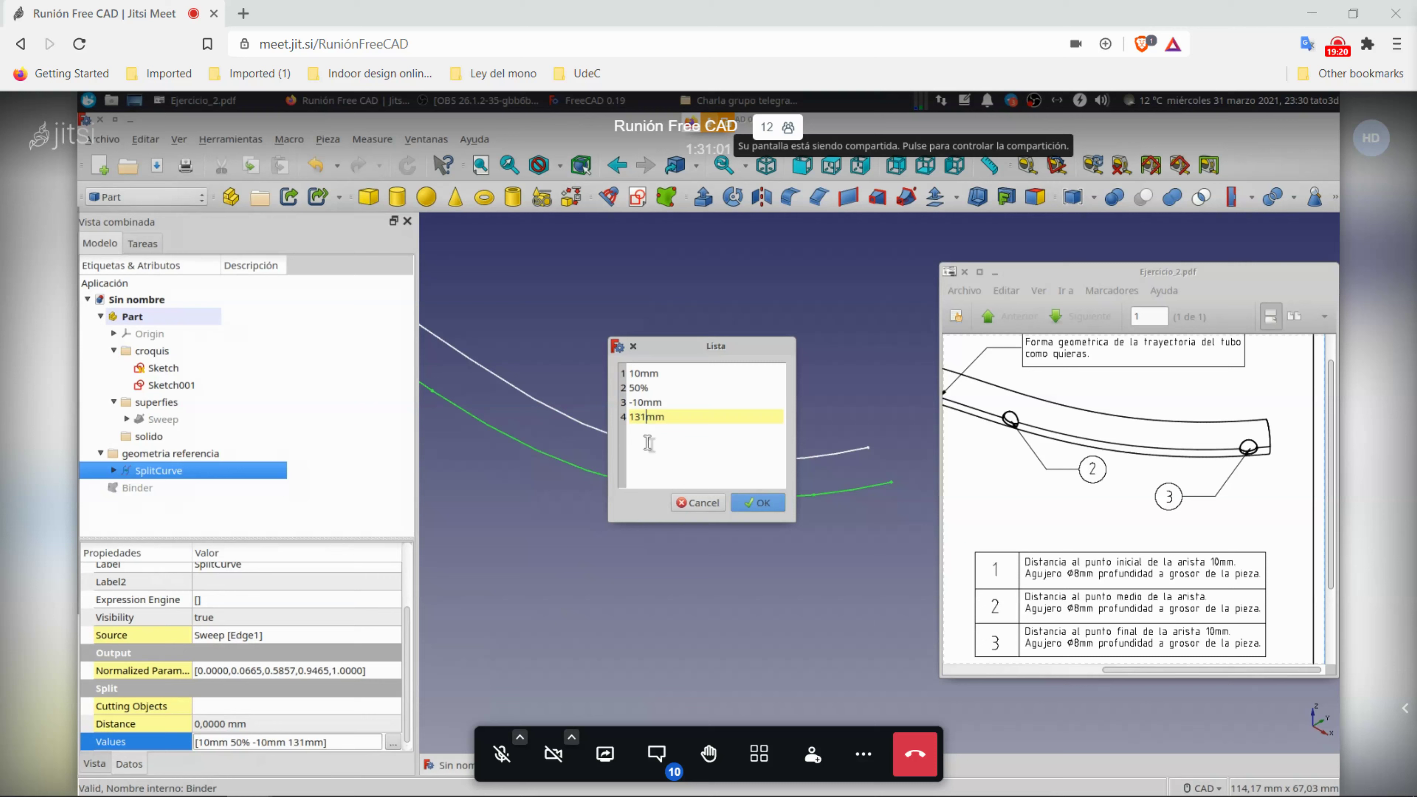
click(748, 502)
click(817, 541)
key(ctrl+r)
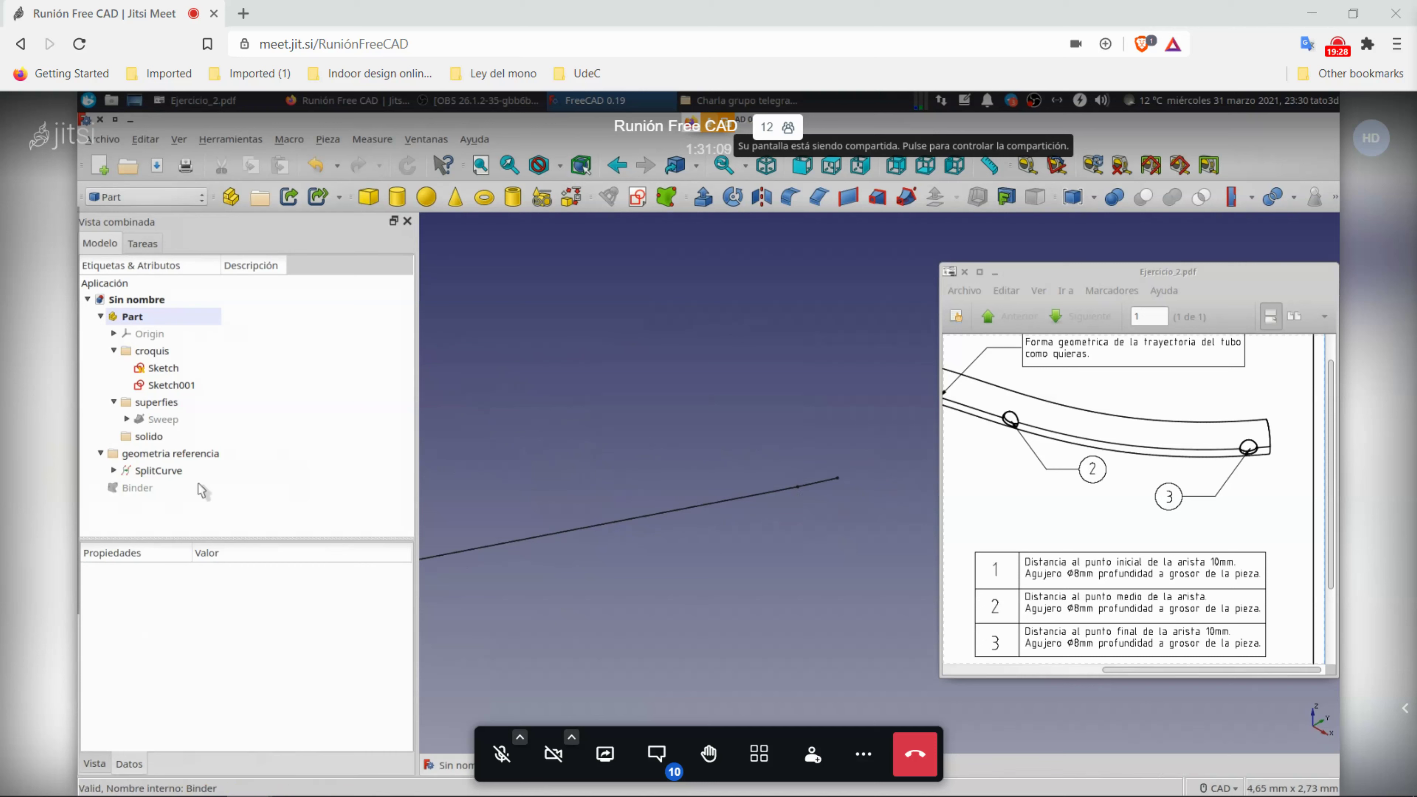
click(185, 473)
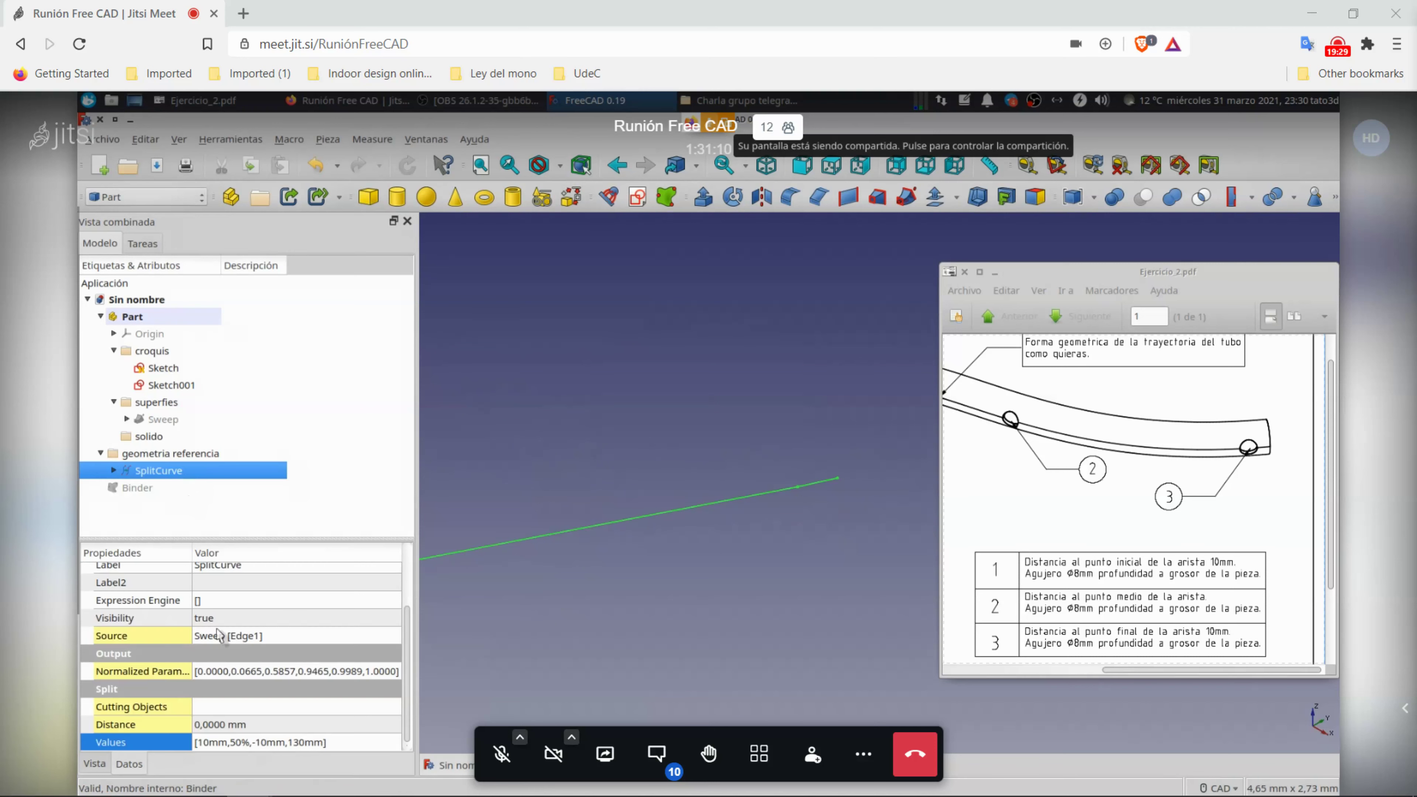
Step: Orbit to view the whole curved spine and delete the Binder object
click(168, 489)
scroll(228, 682, down, 2)
scroll(229, 682, down, 2)
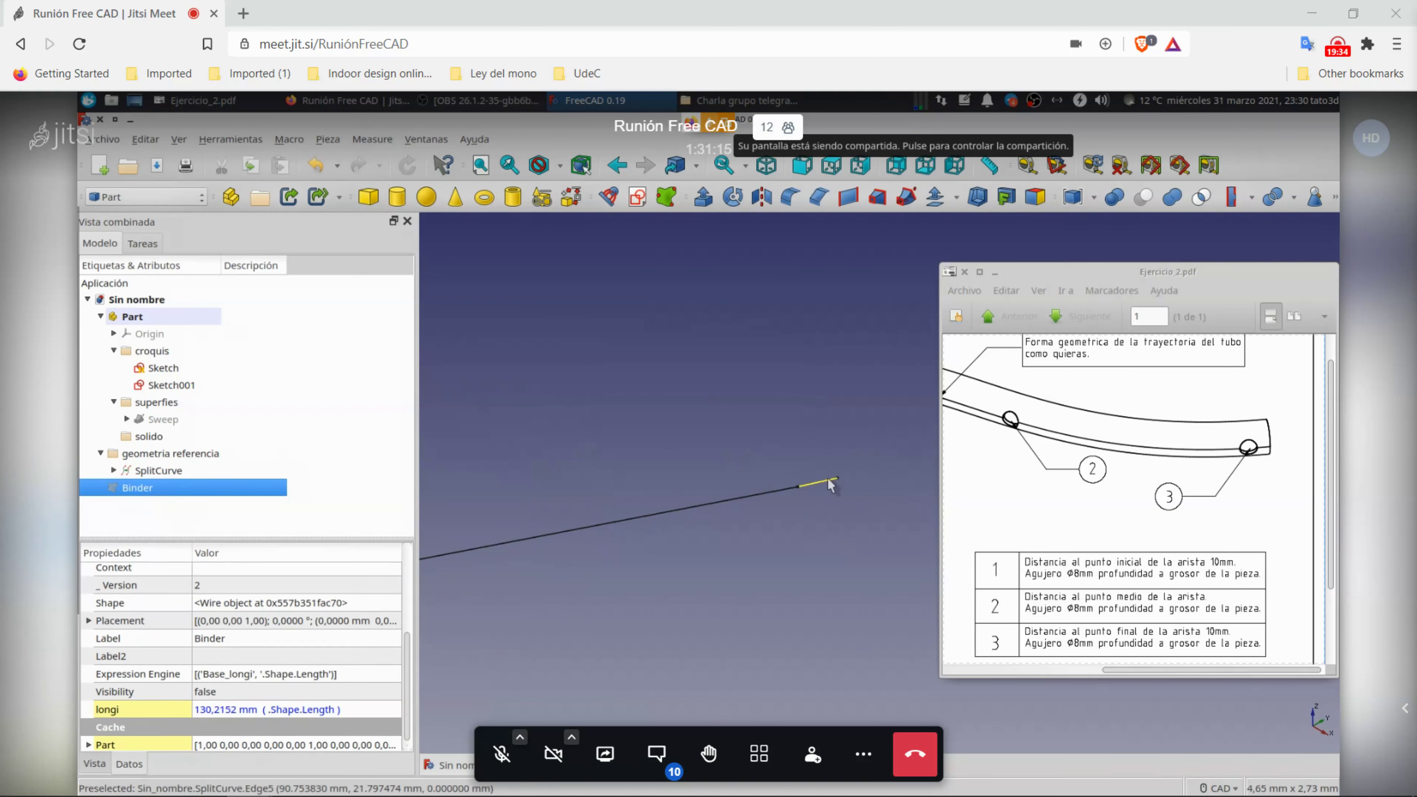
mouse_move(841, 479)
middle_down()
mouse_move(833, 517)
mouse_move(642, 514)
middle_up()
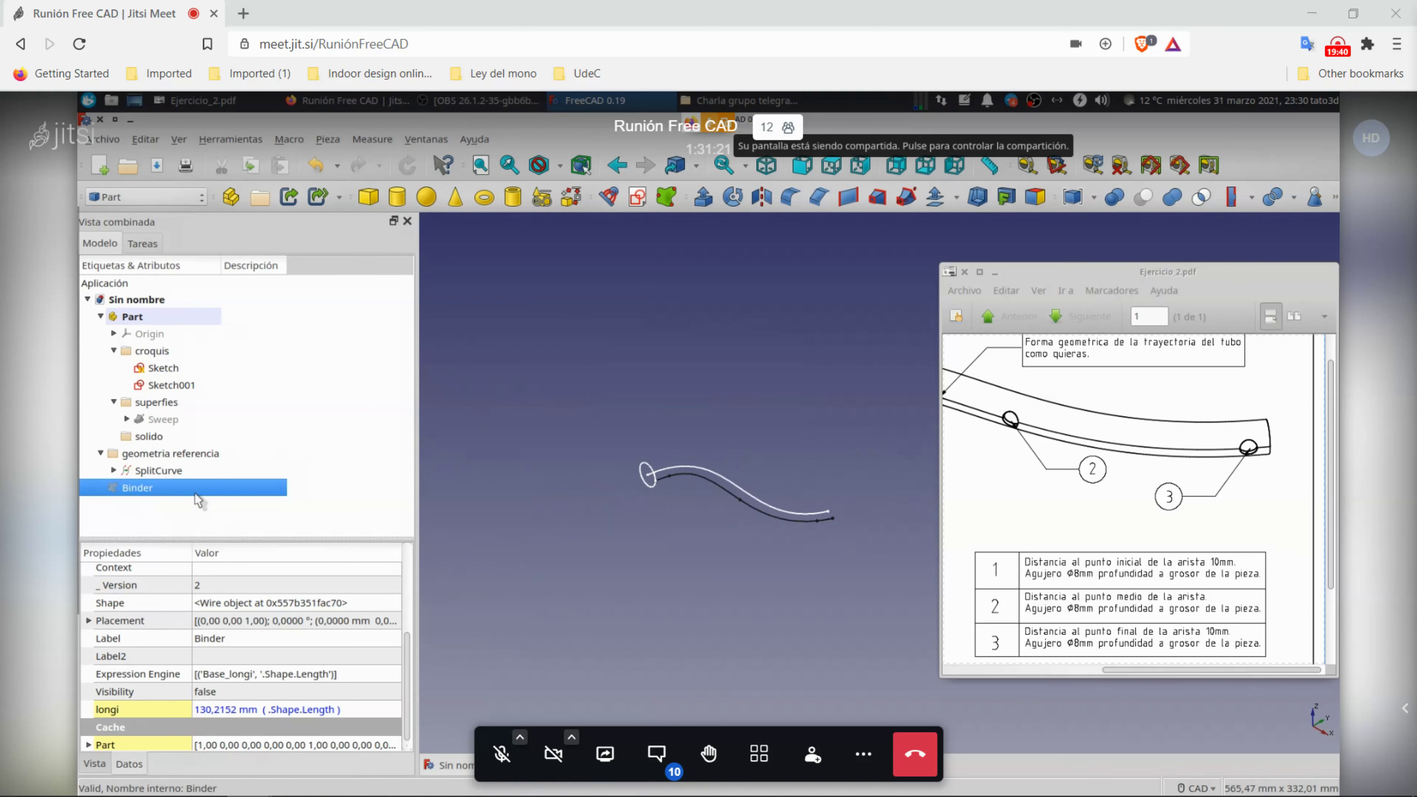
key(Delete)
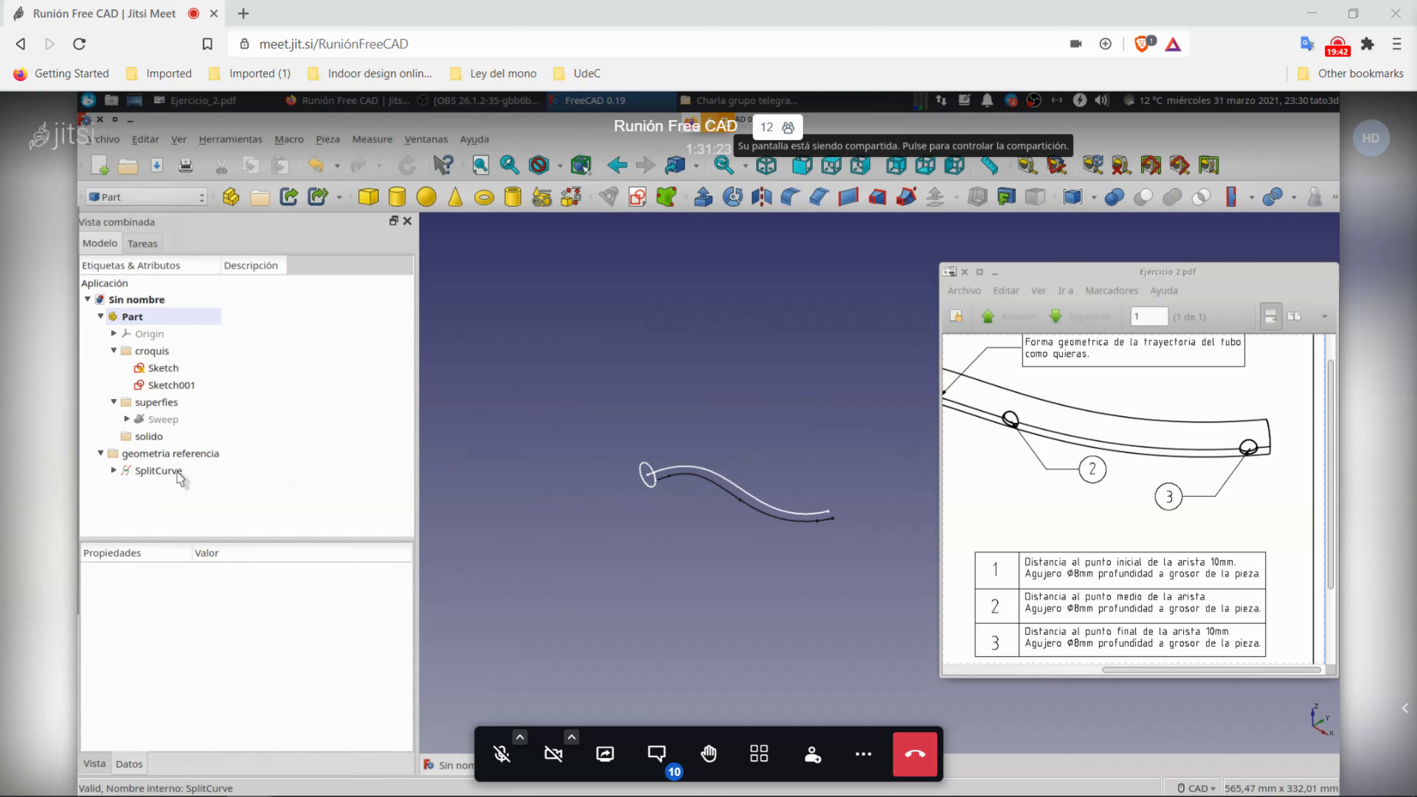
Step: Reorder the Part folders as geometria referencia, superfies, solido, and expand superfies to Sweep
click(100, 453)
drag(140, 457, 156, 319)
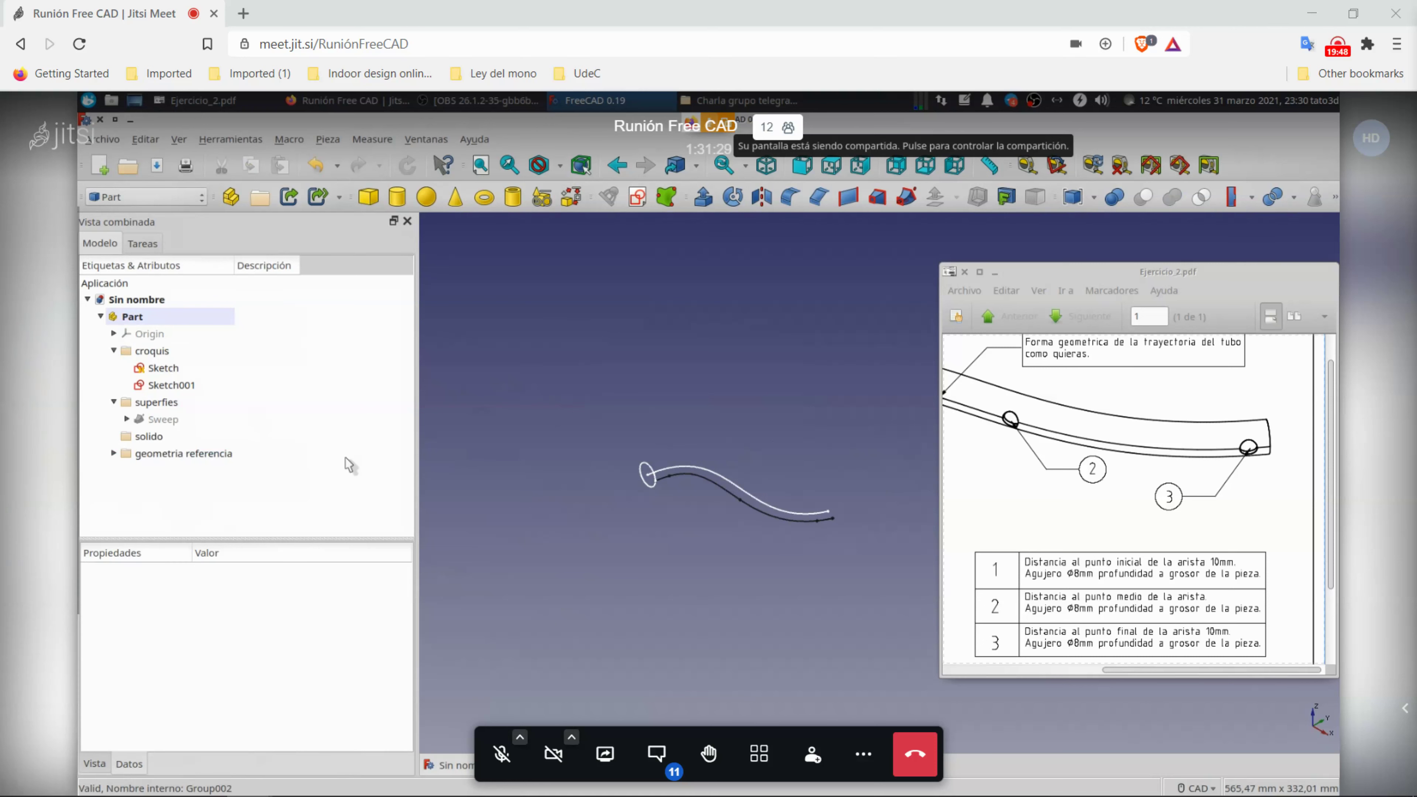
click(114, 351)
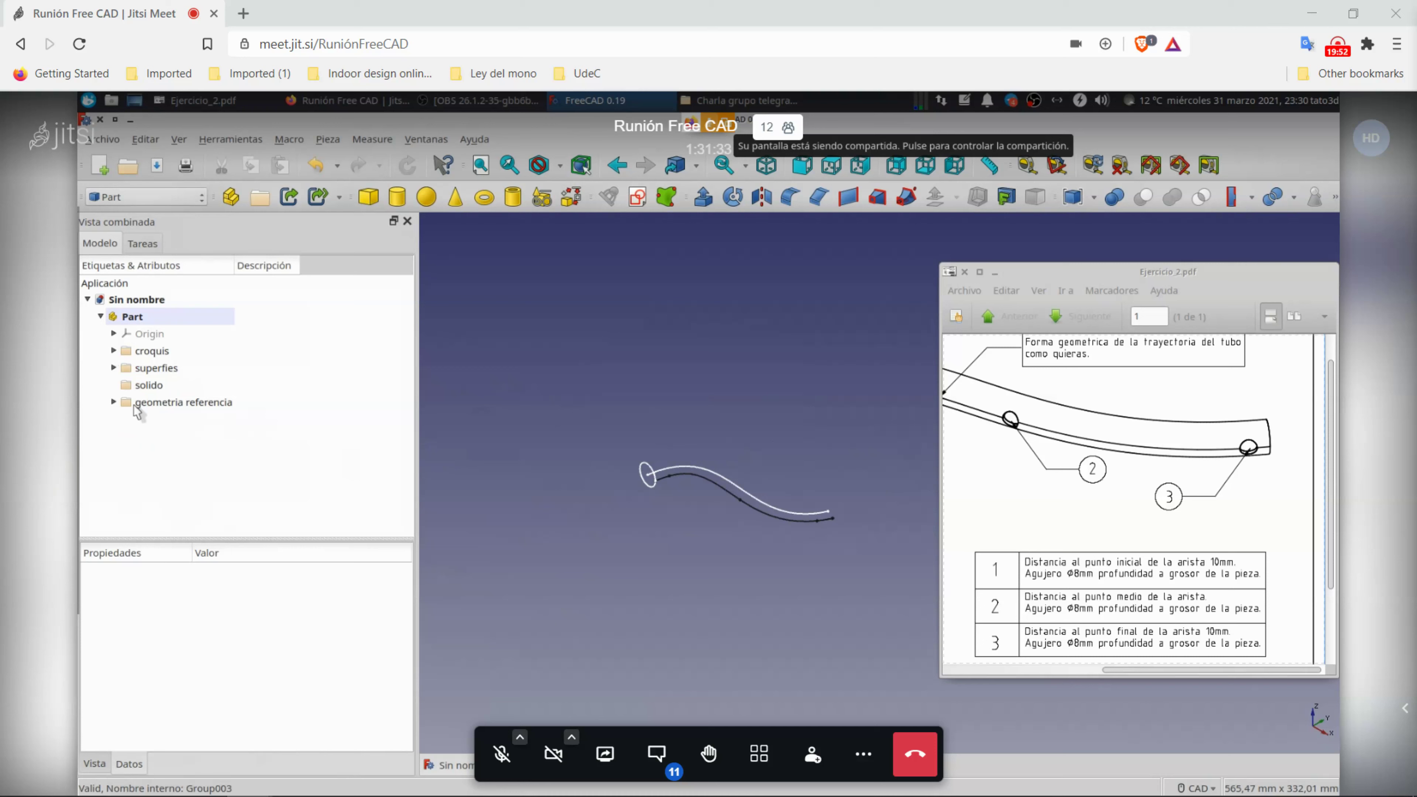
drag(146, 369, 161, 313)
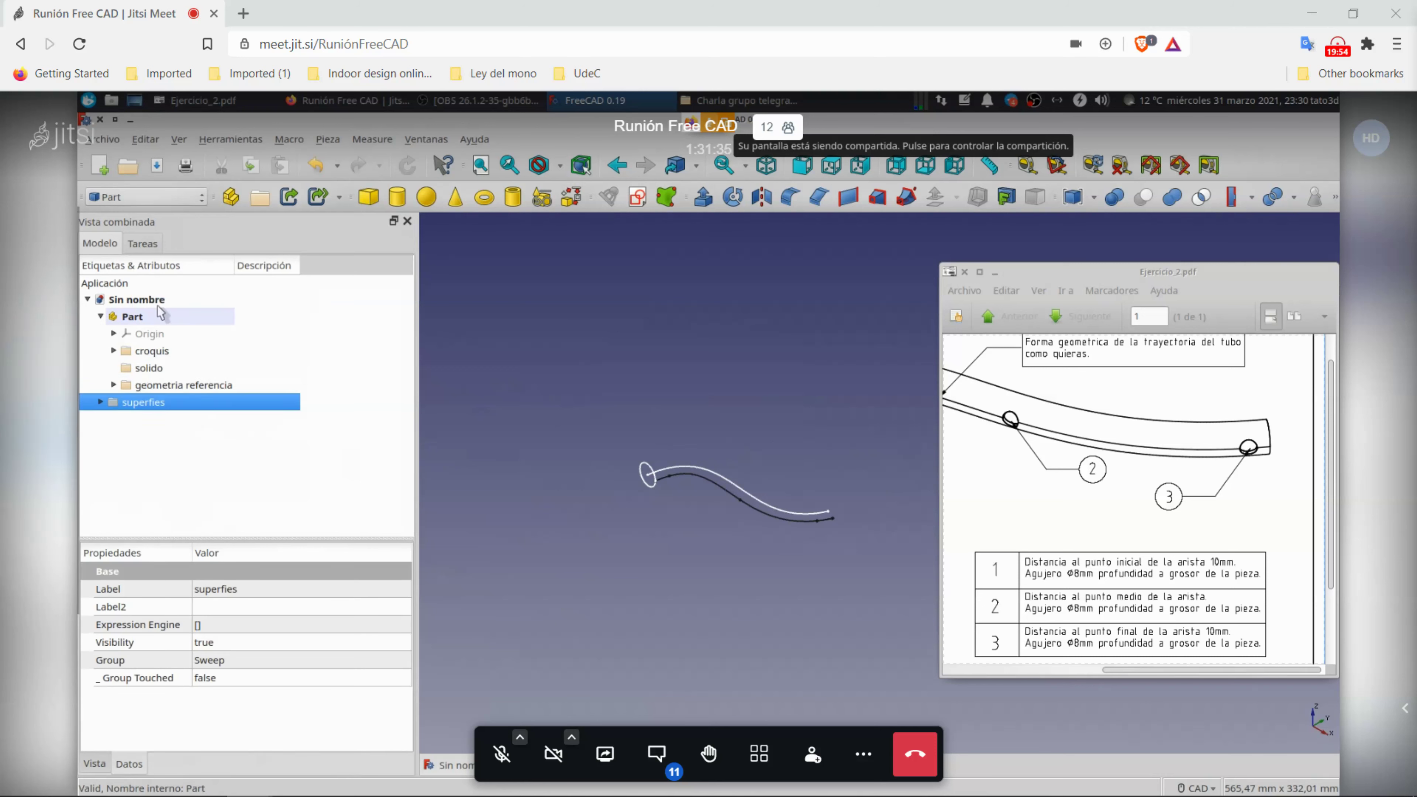
click(159, 368)
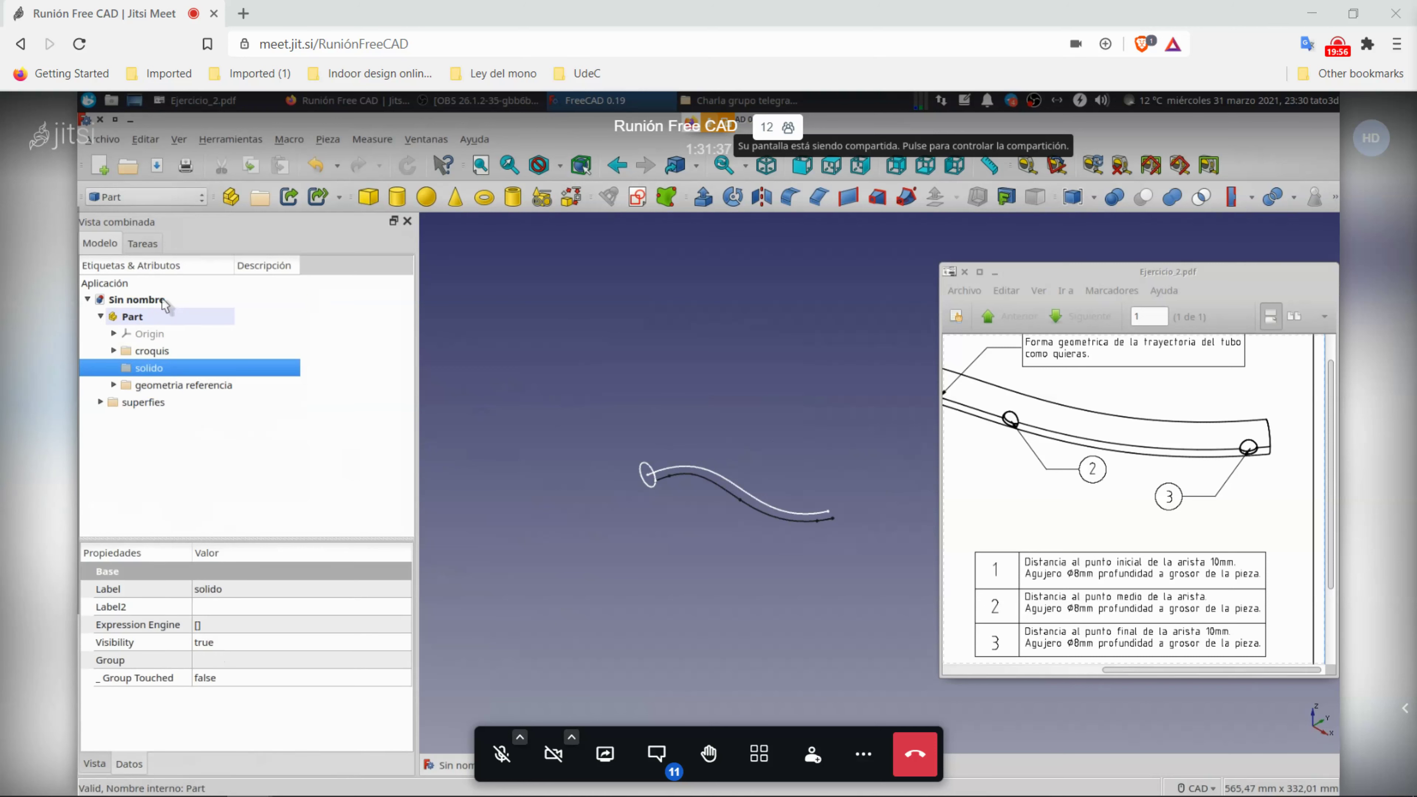
drag(162, 304, 164, 306)
drag(151, 385, 166, 327)
drag(136, 403, 154, 326)
click(603, 523)
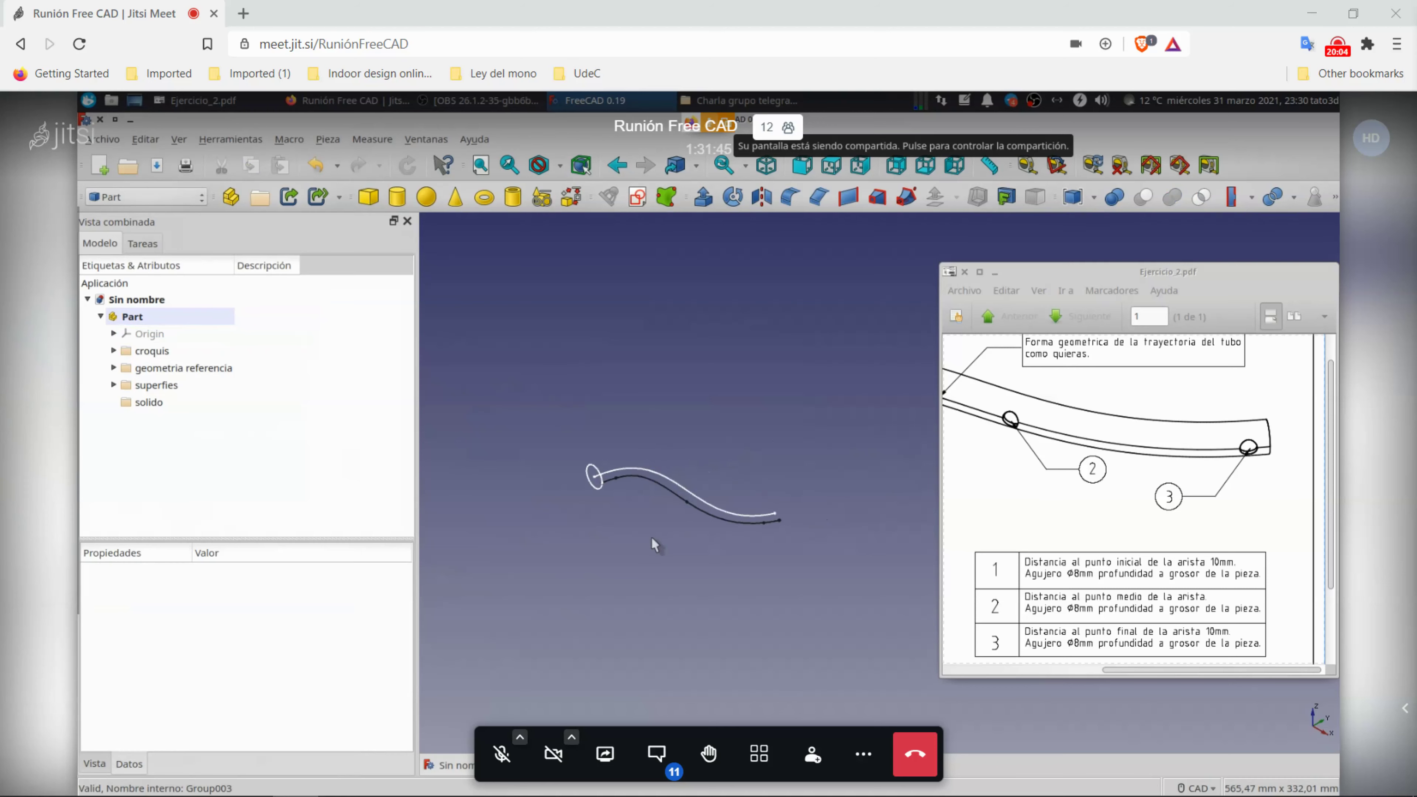
click(113, 384)
click(153, 402)
Step: Show the swept tube and select SplitCurve in the geometria referencia folder
key(space)
click(483, 496)
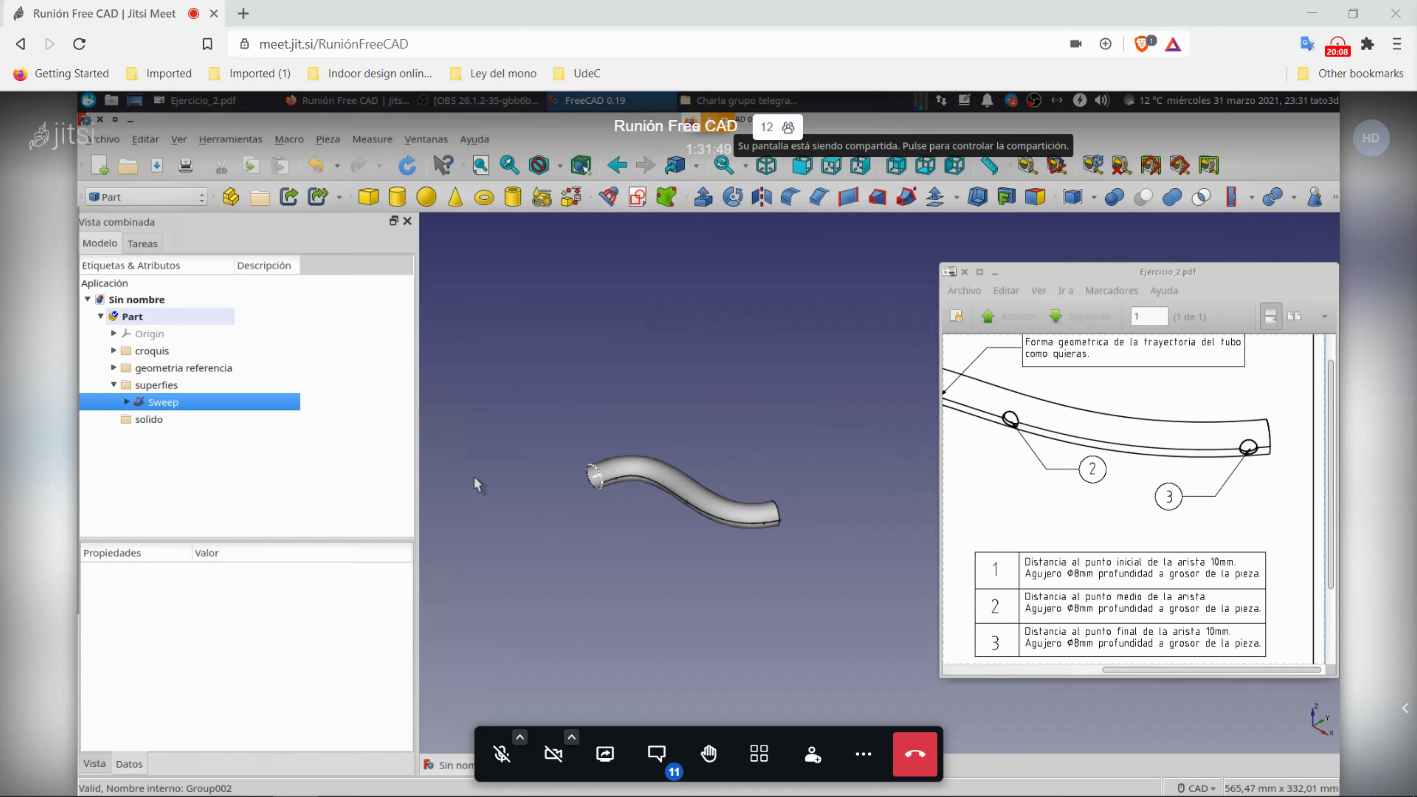
click(114, 367)
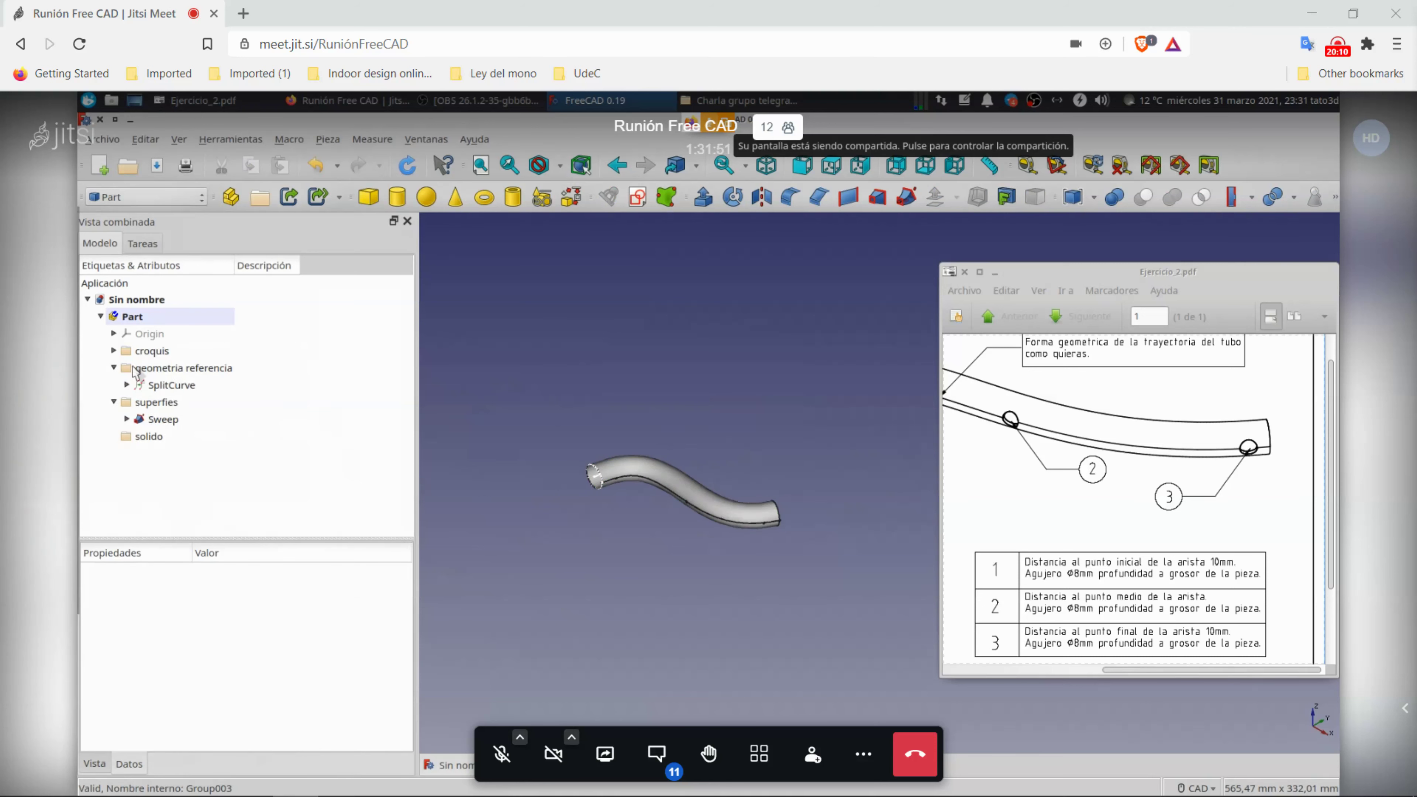
scroll(634, 493, up, 2)
scroll(620, 491, up, 3)
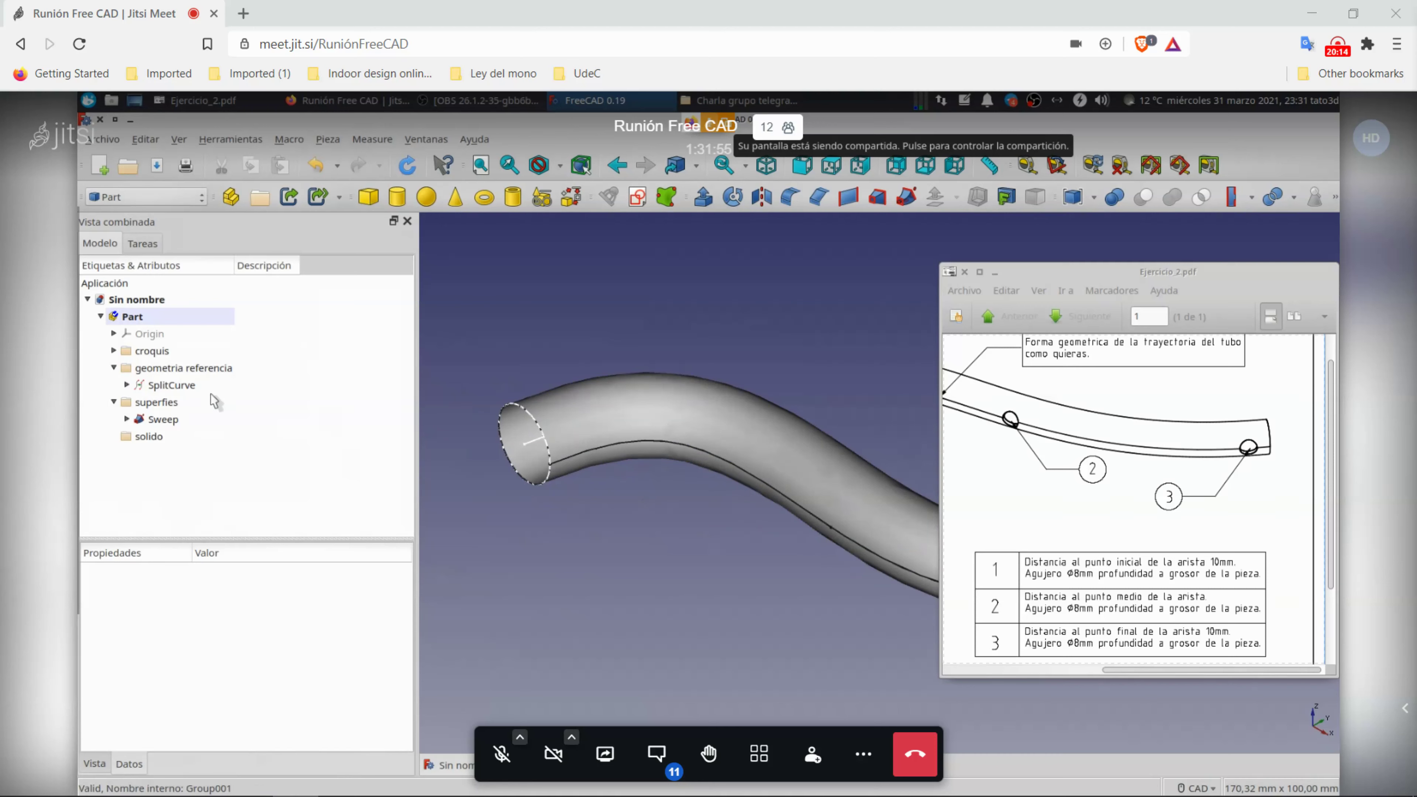
click(192, 387)
click(546, 585)
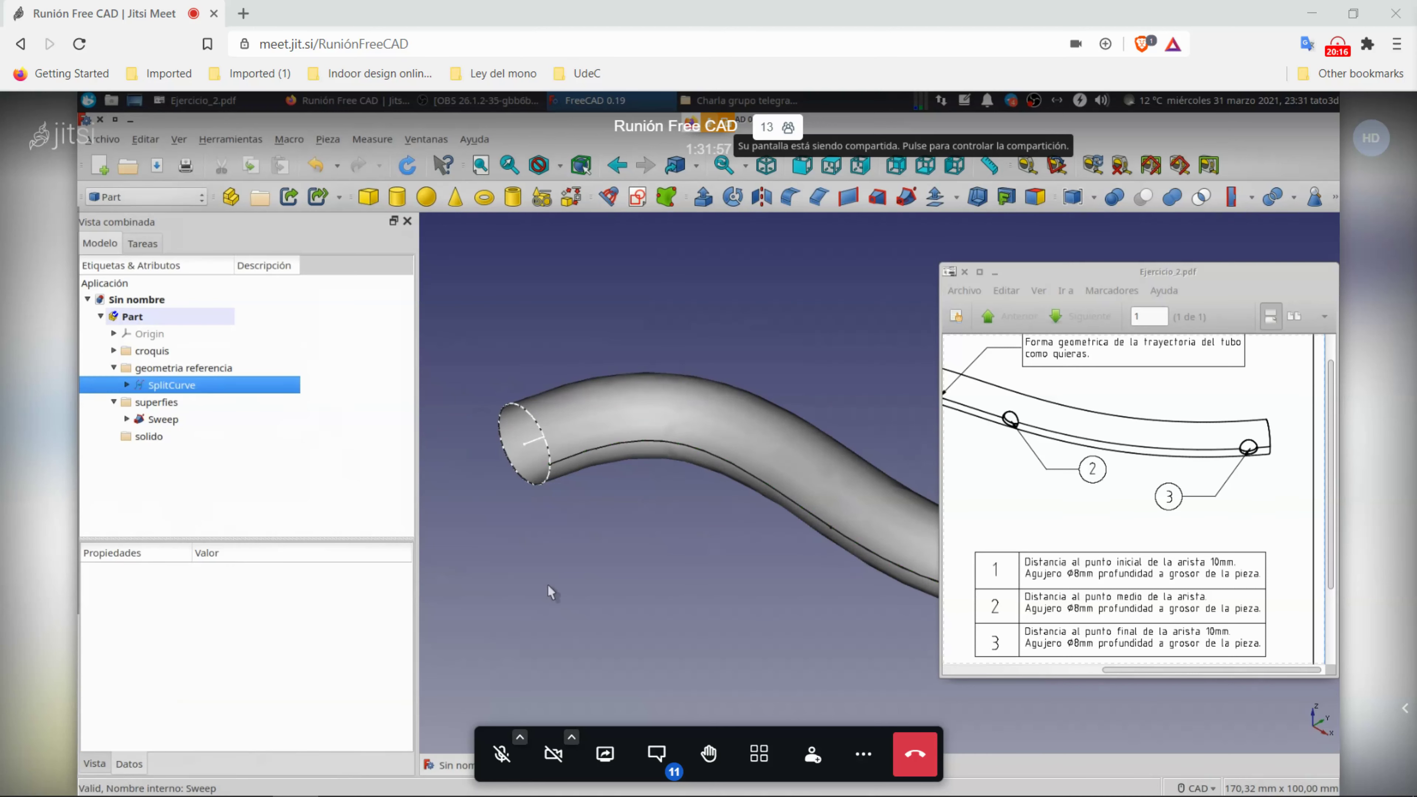
click(183, 385)
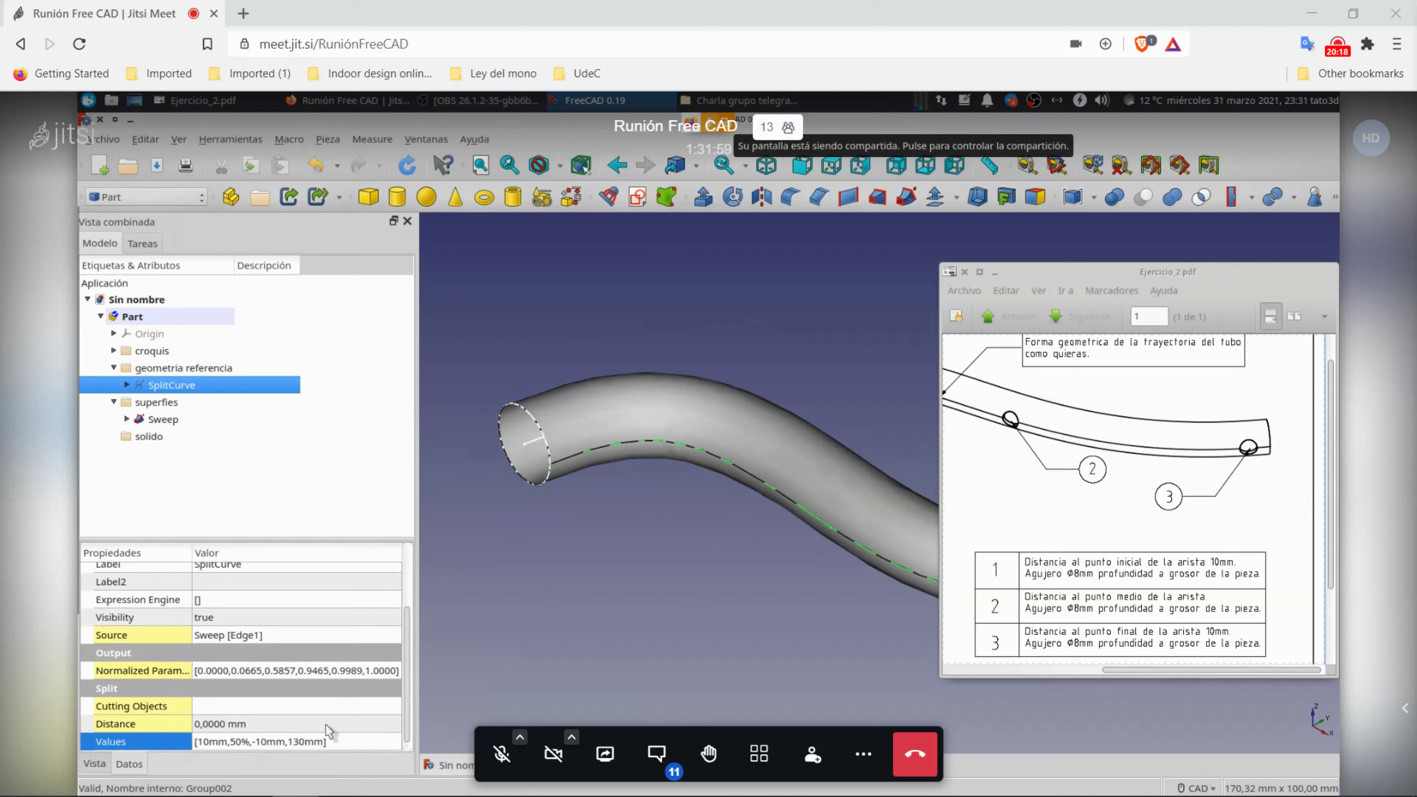
Step: Delete 130mm from SplitCurve's Values, leaving 10mm, 50% and -10mm
click(260, 743)
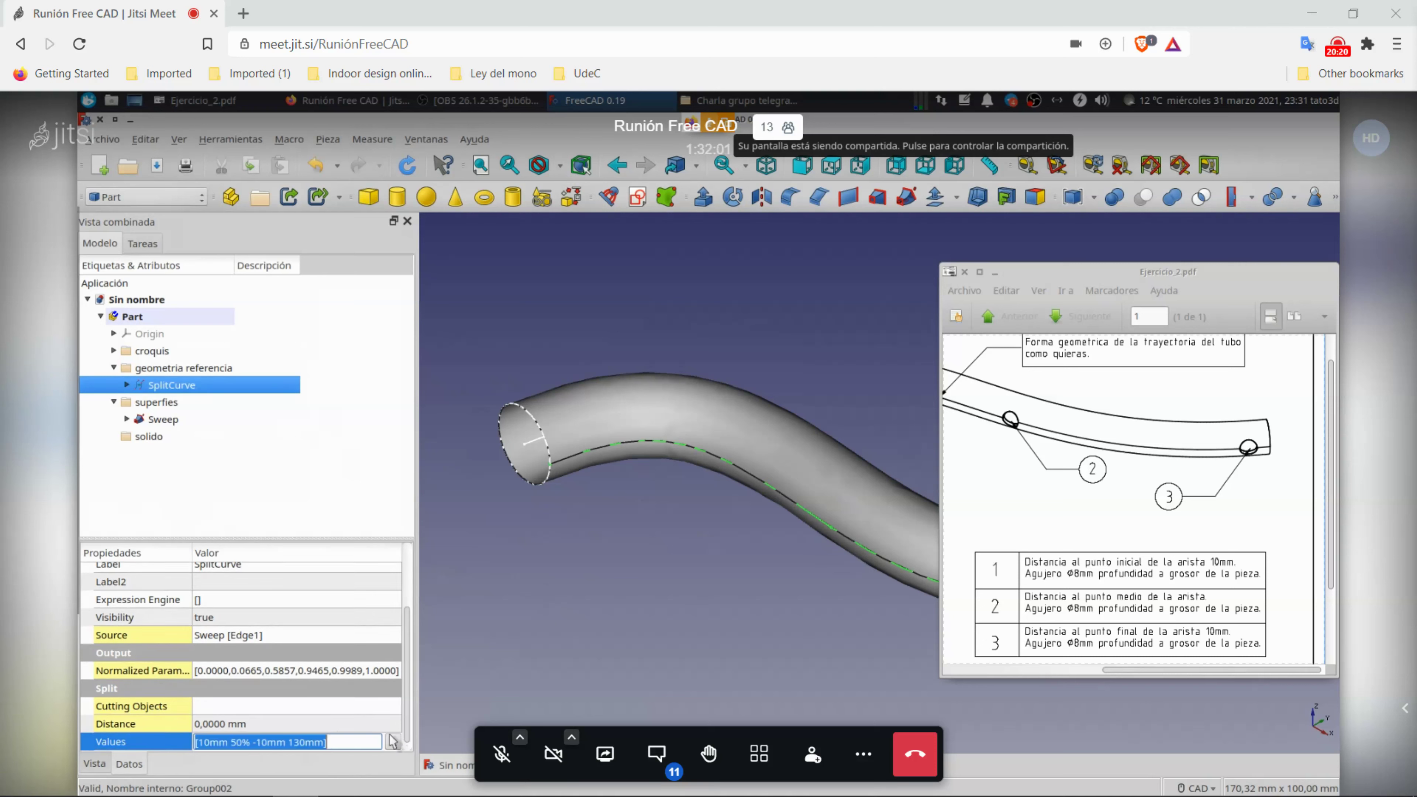
click(392, 742)
click(669, 418)
key(BackSpace)
key(BackSpace)
key(BackSpace)
key(BackSpace)
click(758, 502)
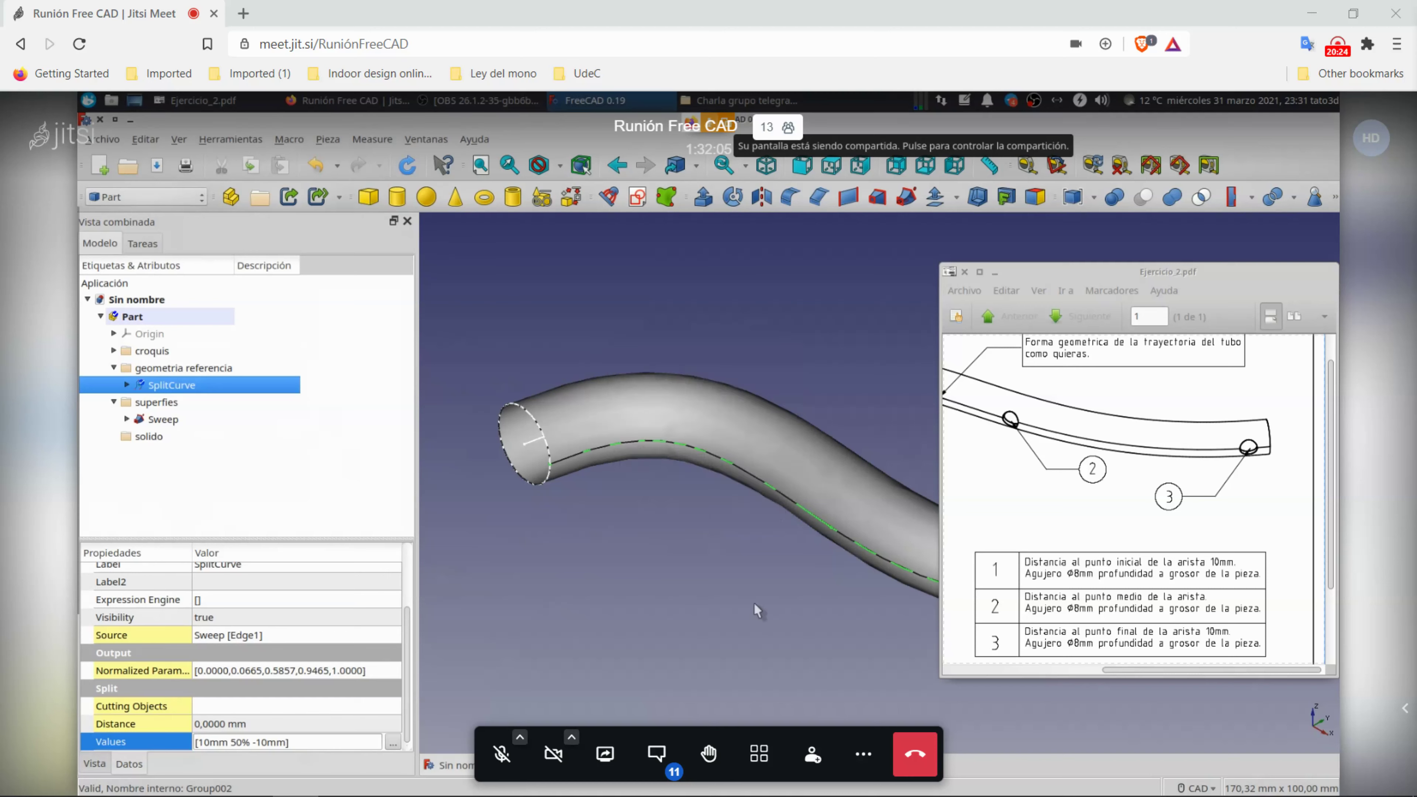
click(781, 636)
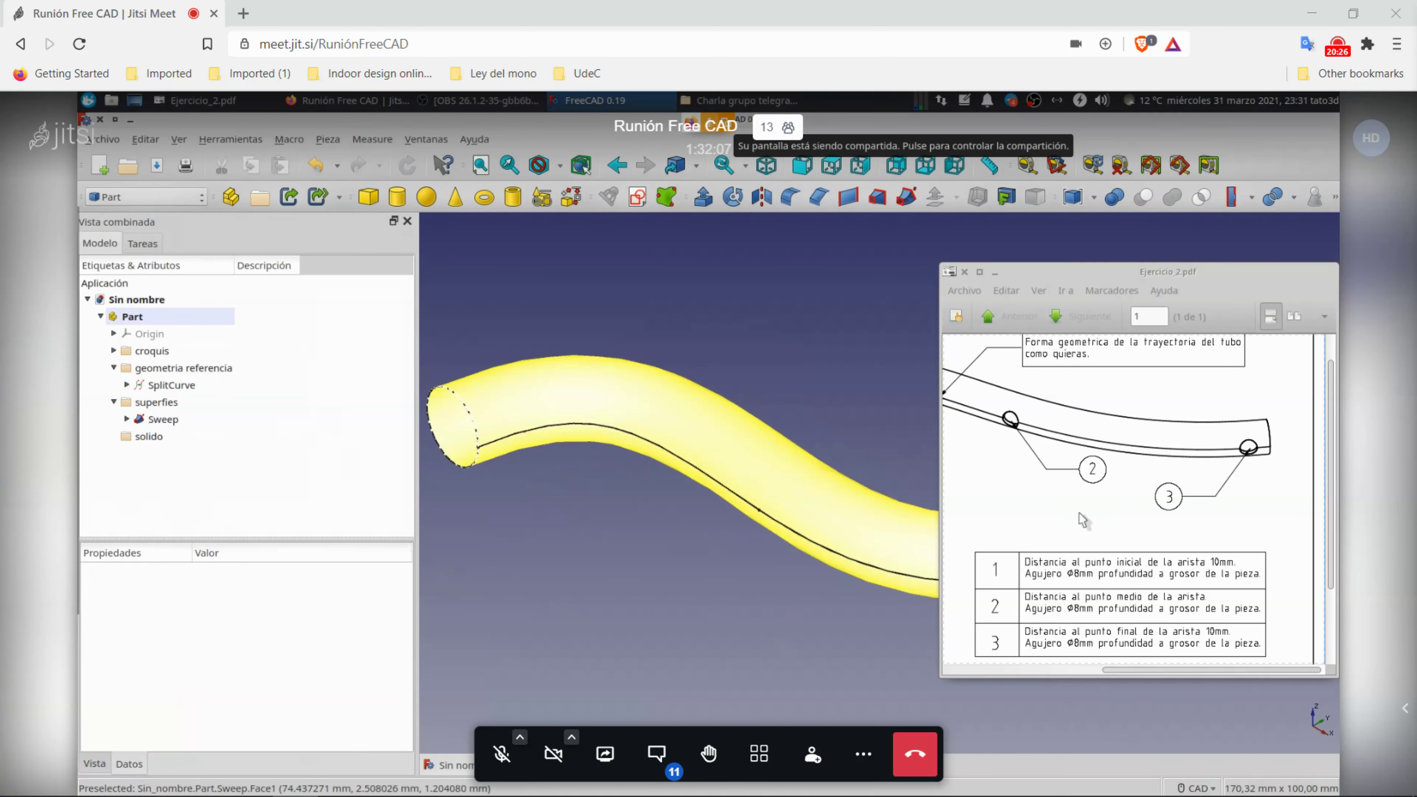
Step: Adjust the view, hide the Sweep tube again, and bring up the Part Primitives panel
scroll(1082, 519, up, 1)
scroll(1168, 554, left, 3)
scroll(1167, 554, left, 3)
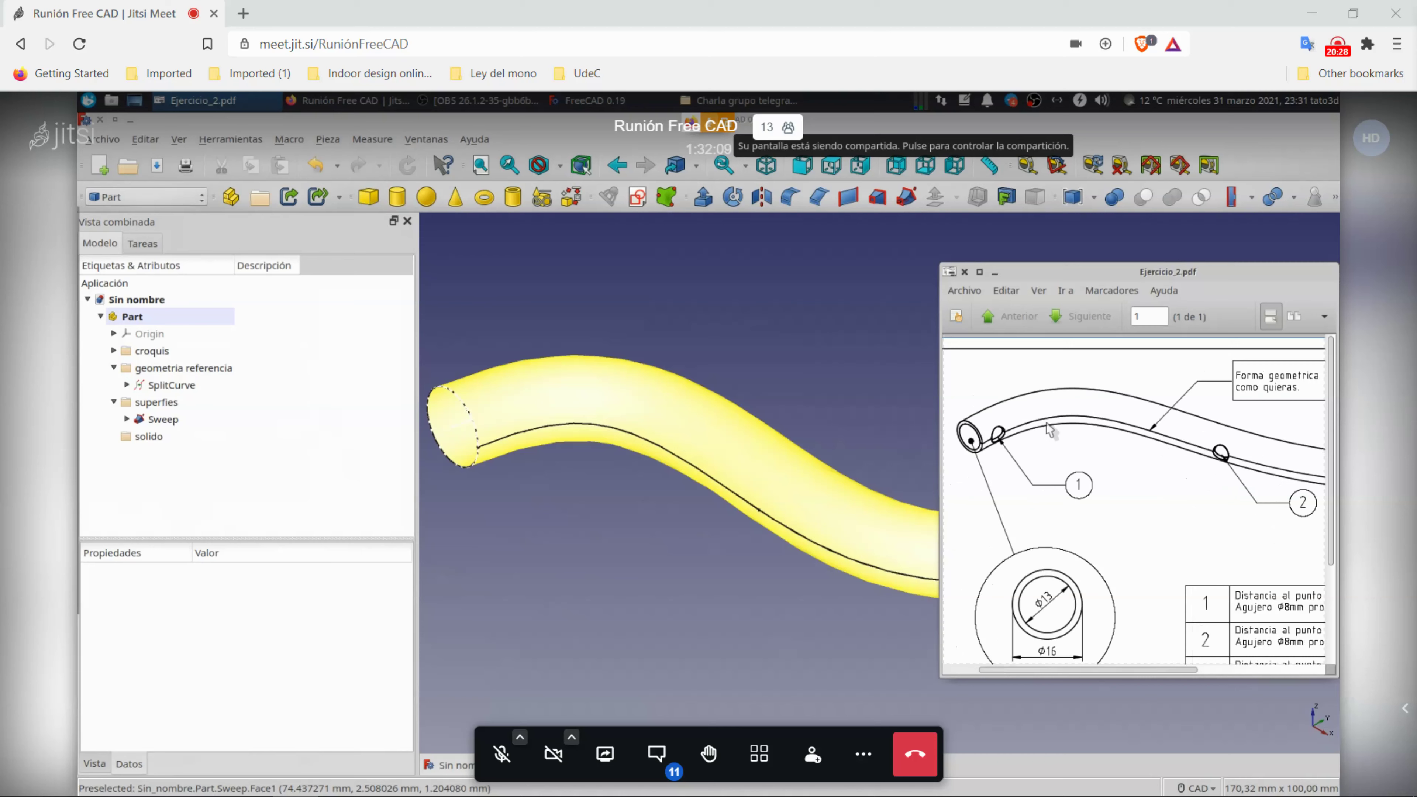
scroll(1127, 547, down, 3)
scroll(1168, 553, right, 2)
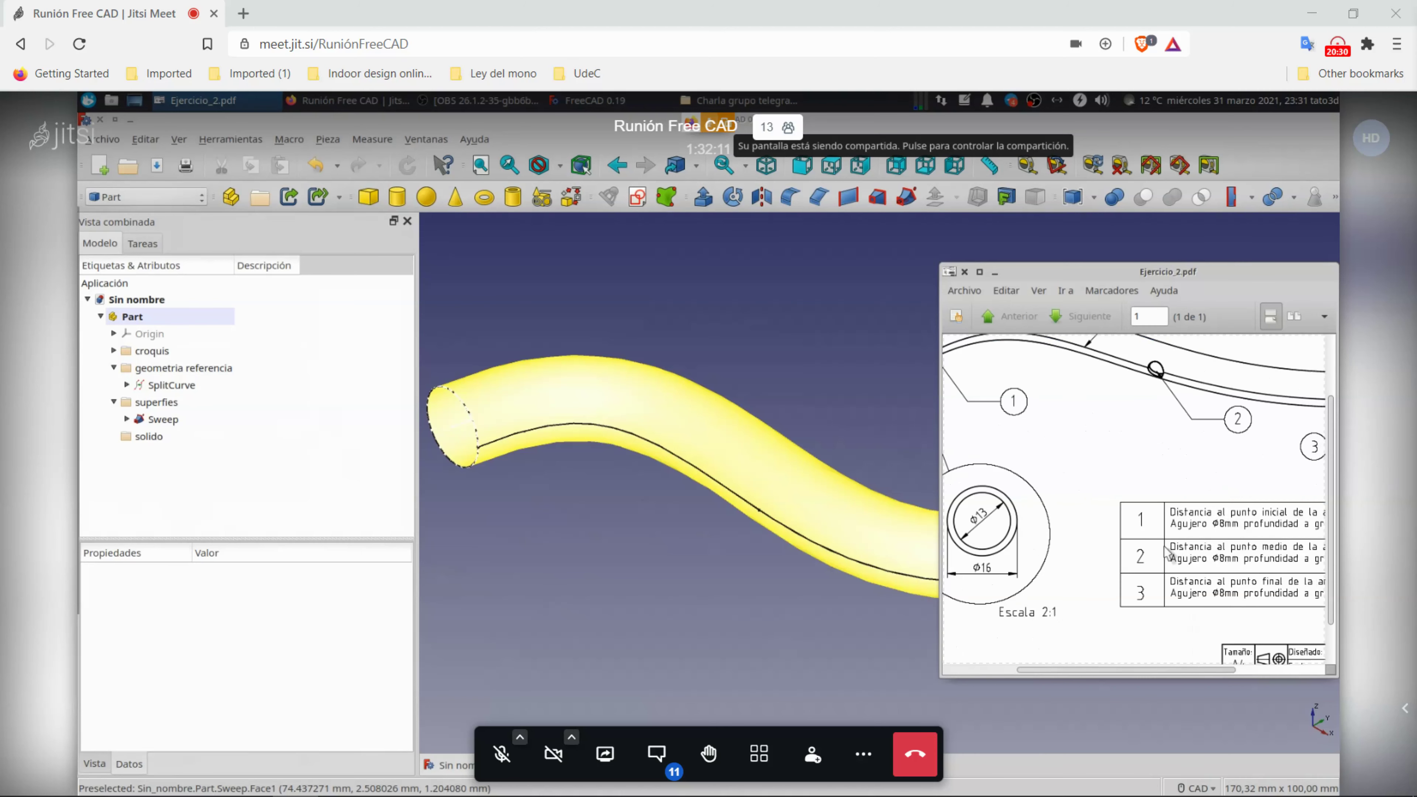
scroll(1088, 446, up, 2)
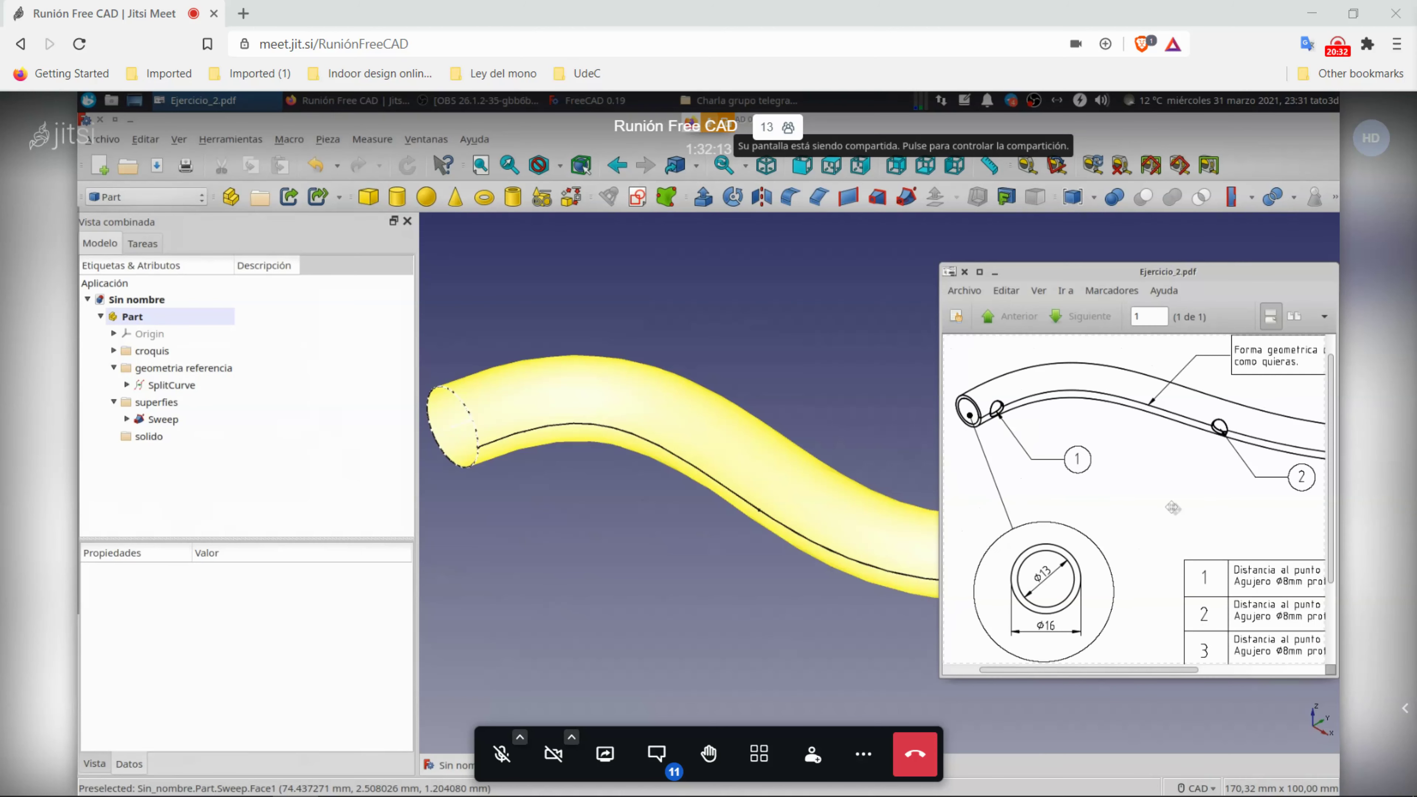
scroll(1038, 427, left, 3)
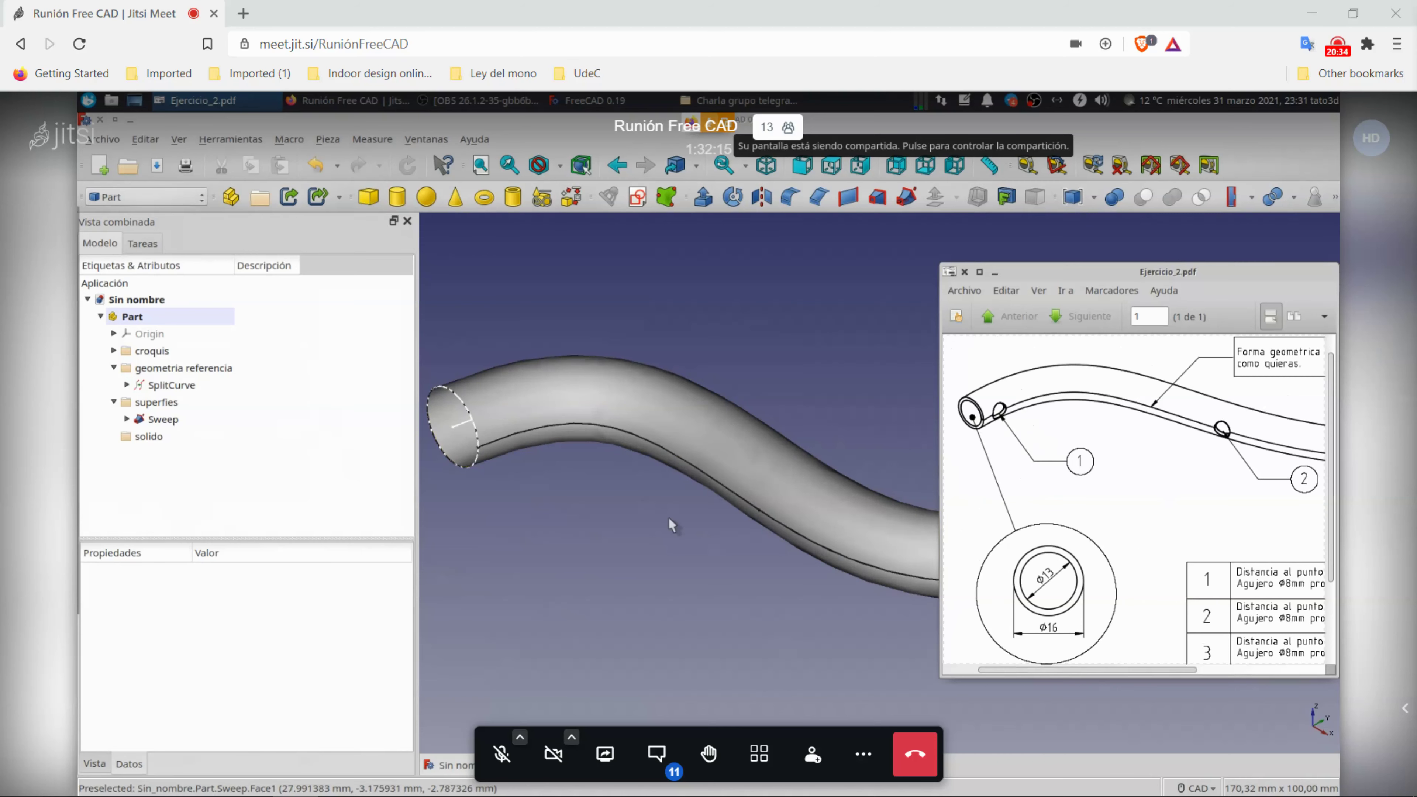
middle_drag(669, 517, 638, 536)
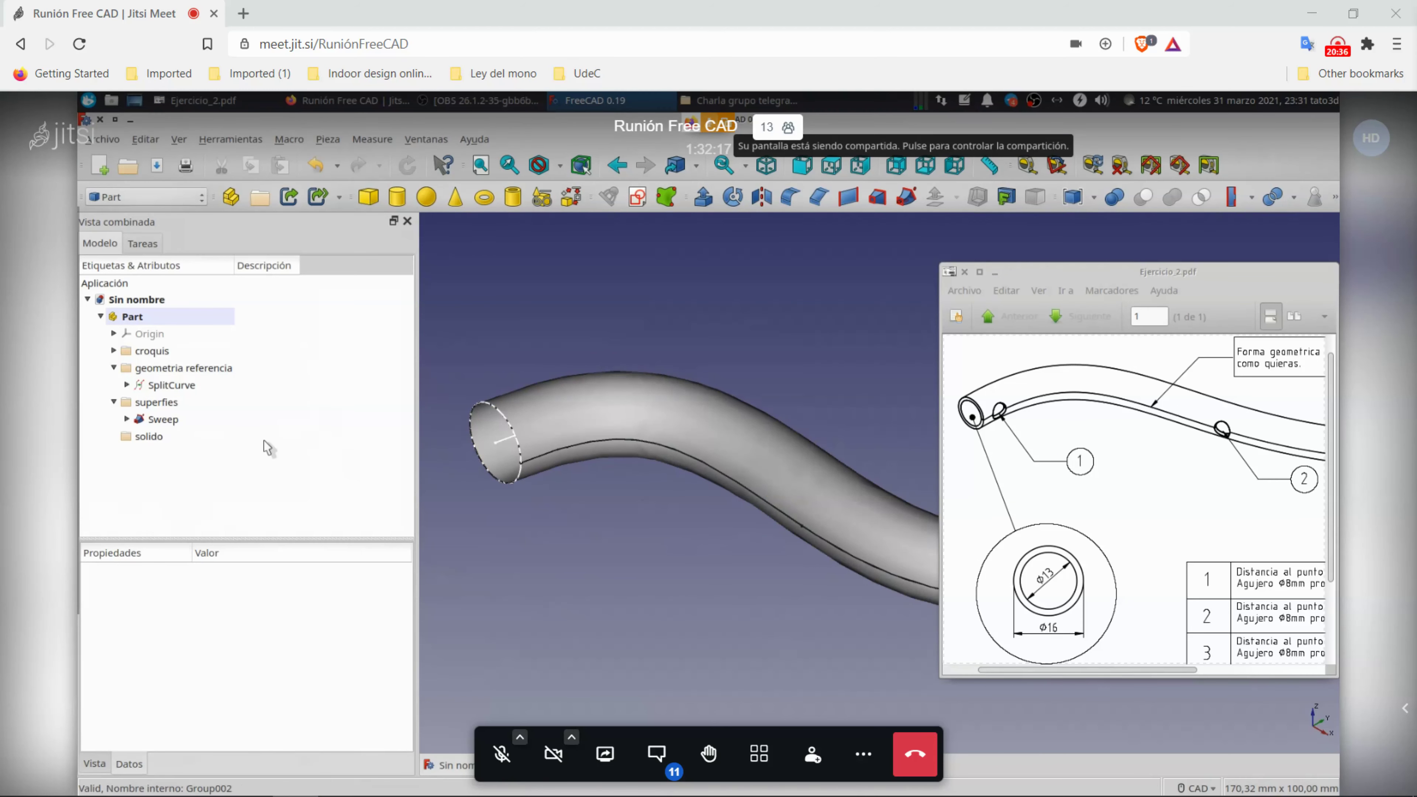
click(161, 419)
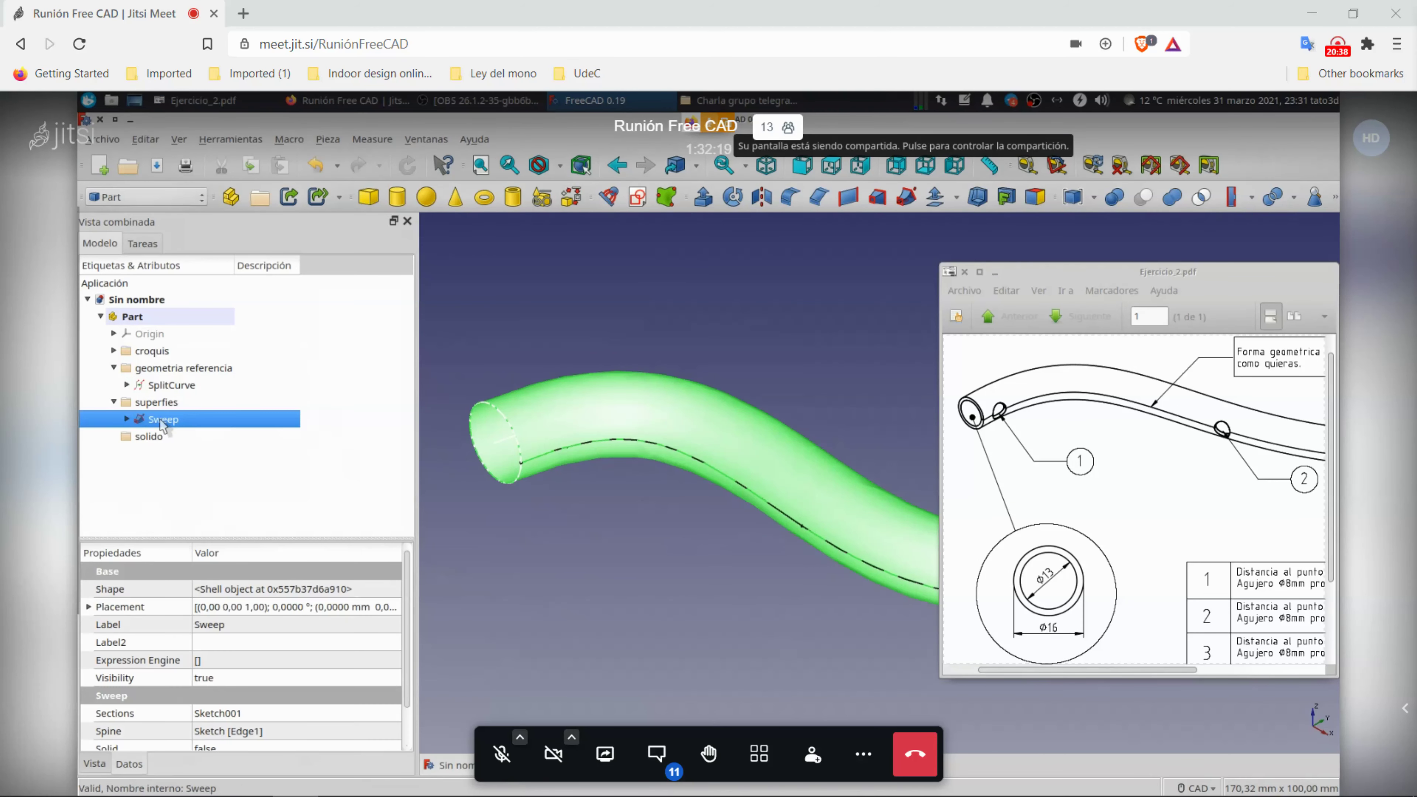
key(space)
click(550, 500)
middle_drag(580, 509, 595, 505)
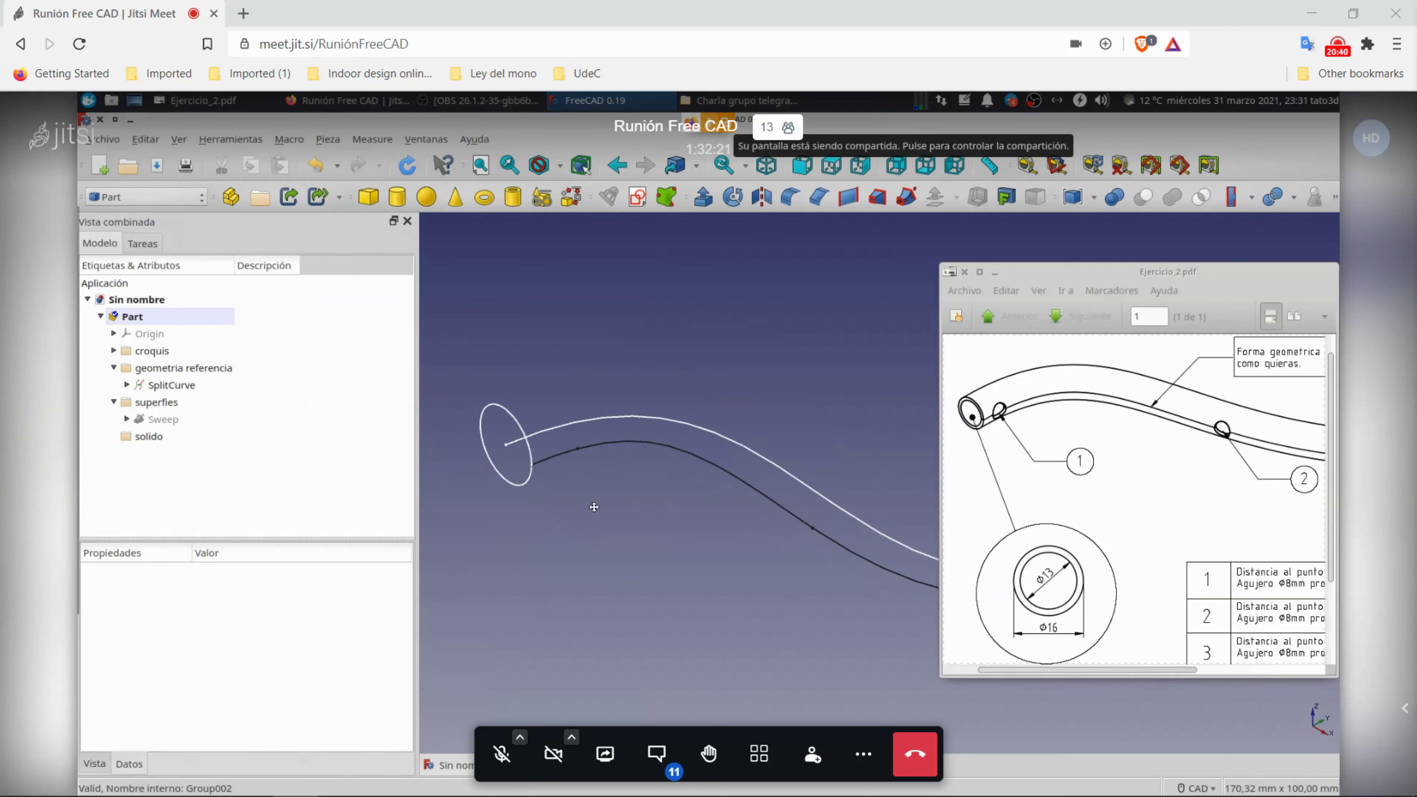
click(545, 207)
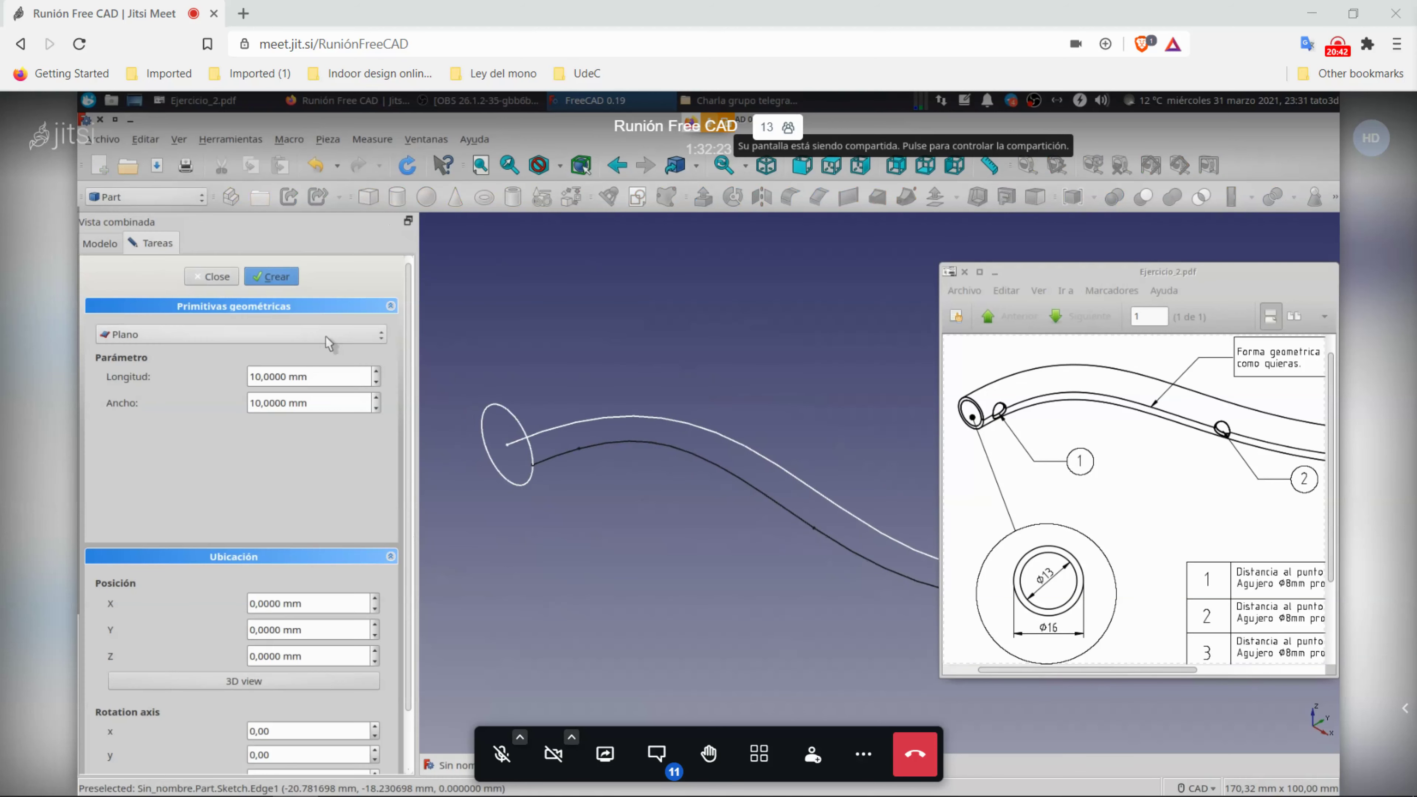
Step: Read the hole table in the drawing, then create a circle primitive of 6 mm radius
mouse_move(1101, 585)
mouse_down()
mouse_move(1031, 473)
mouse_move(1017, 472)
mouse_up()
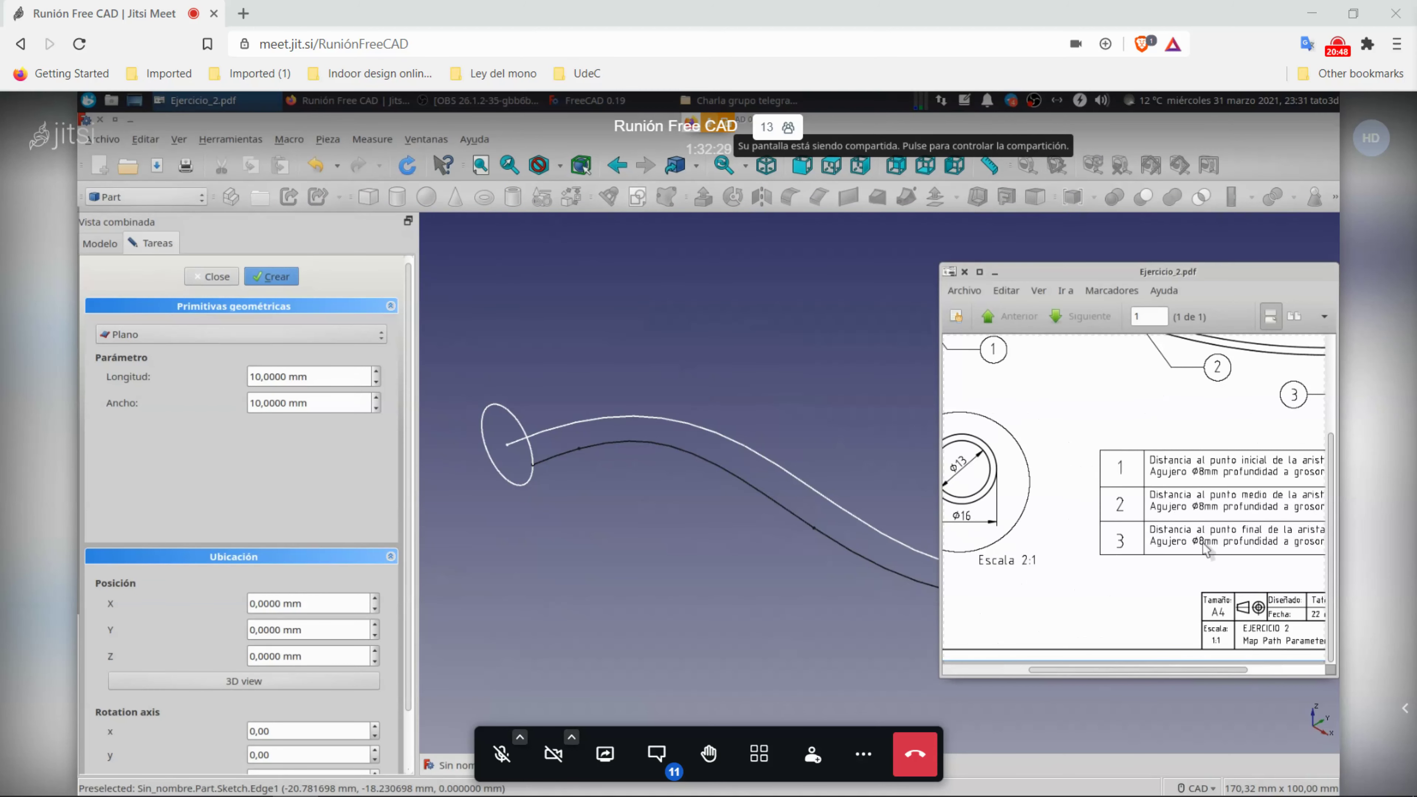
drag(1124, 525, 1147, 533)
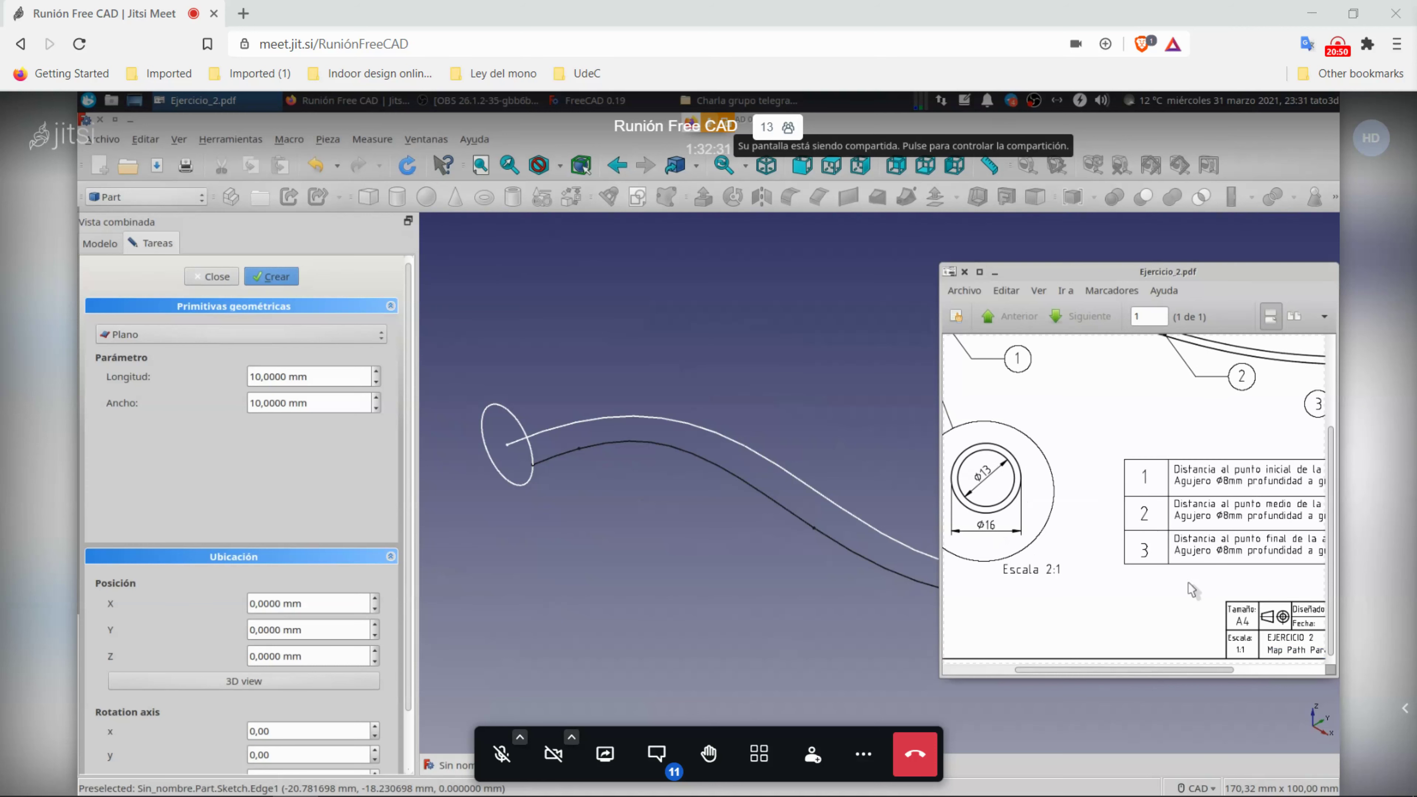
double_click(298, 376)
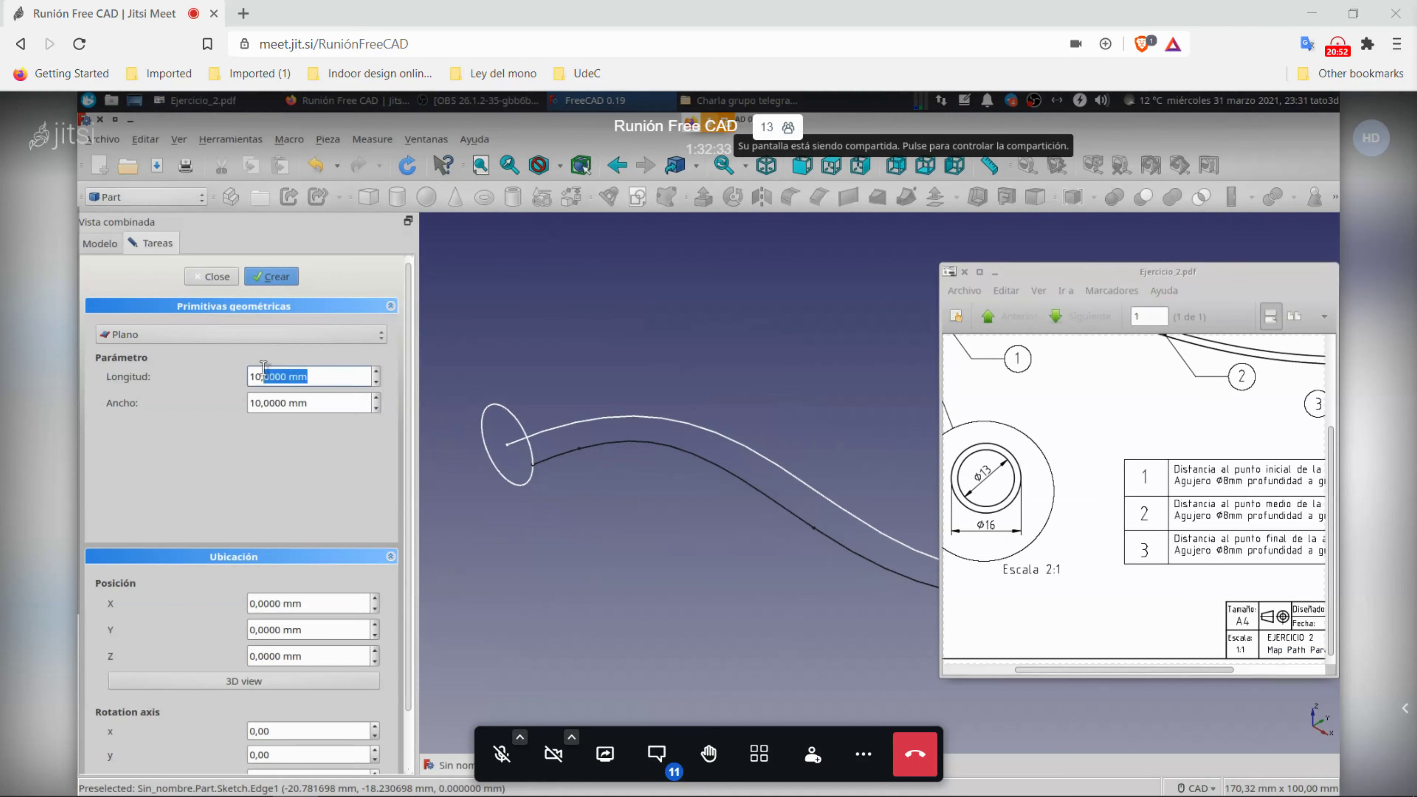
click(270, 335)
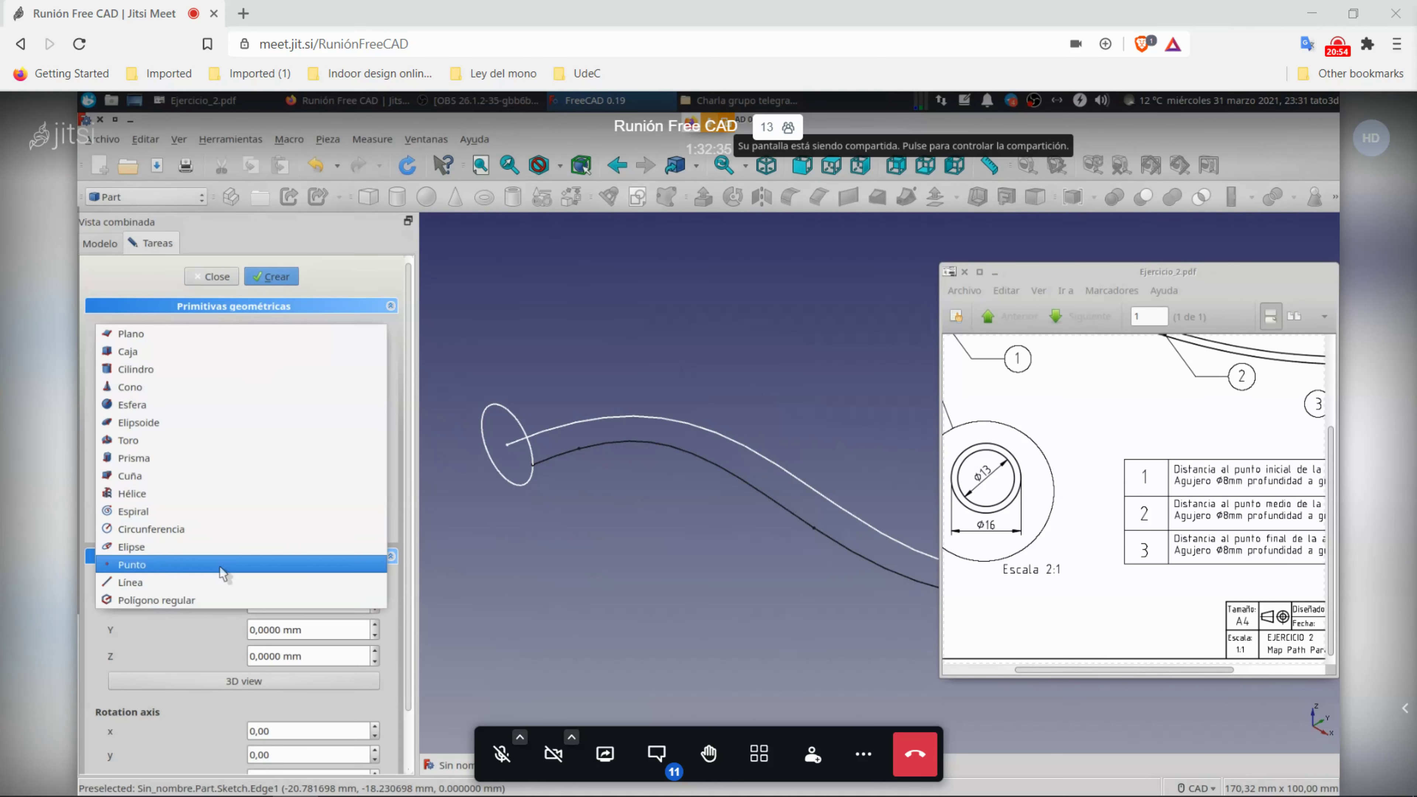
click(223, 529)
click(313, 371)
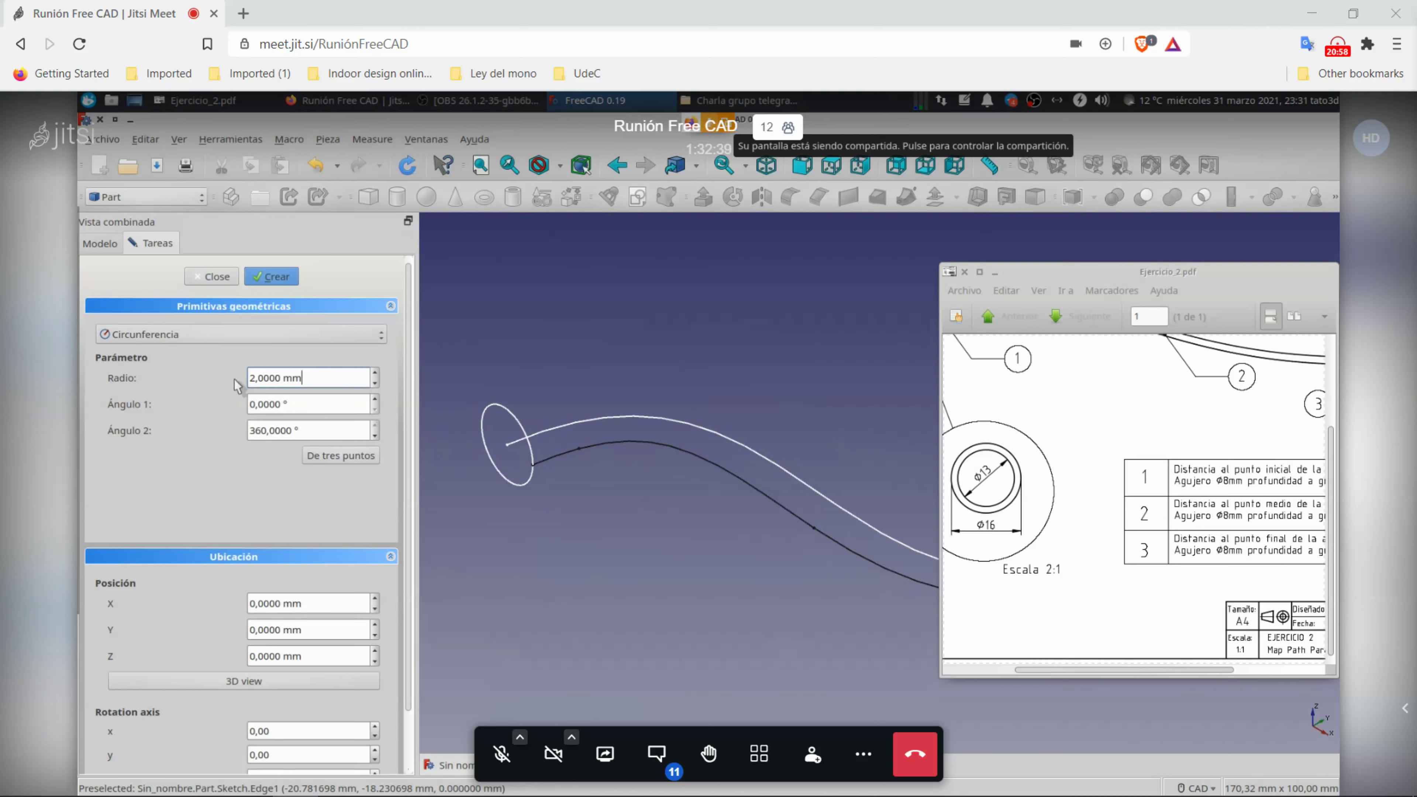
click(272, 279)
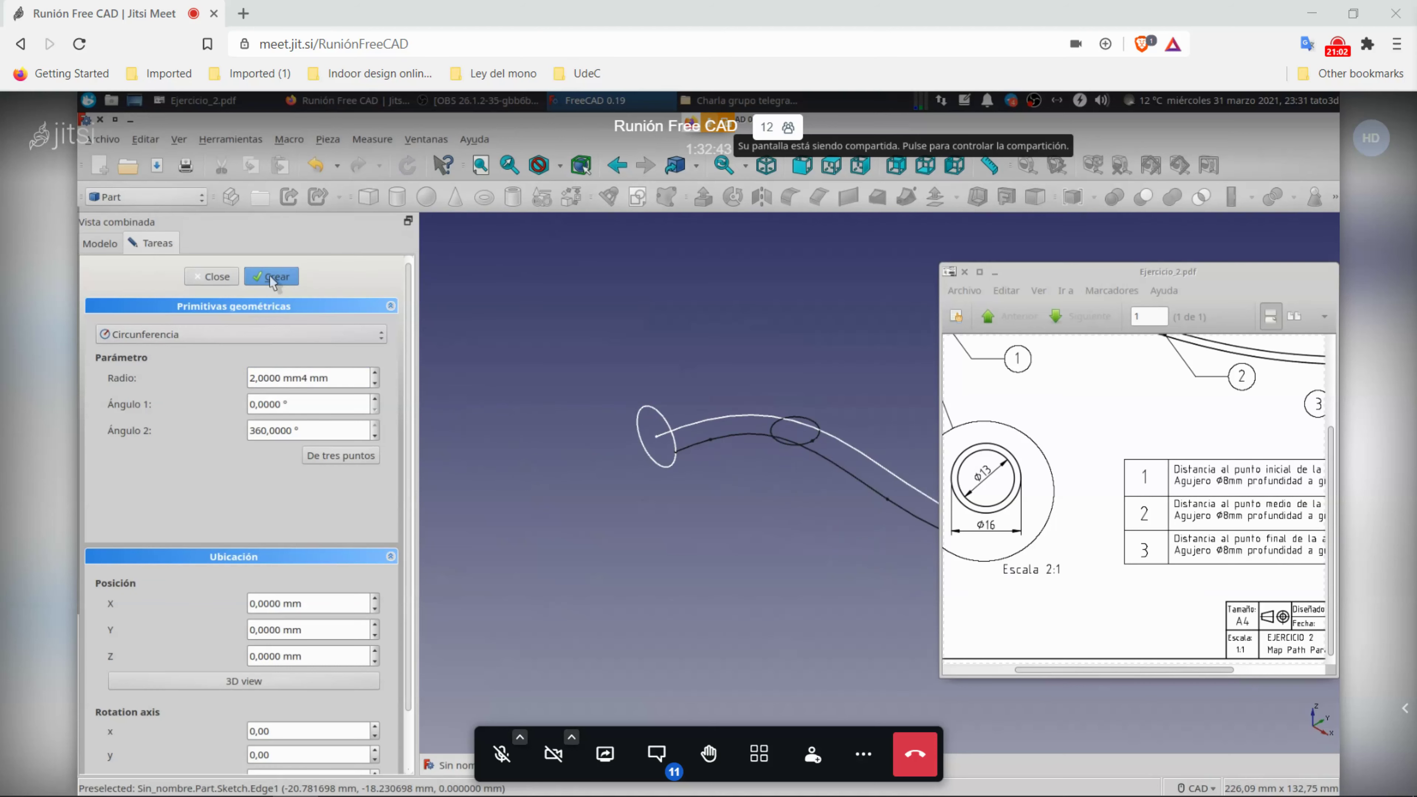
Step: Close the primitives panel and inspect the first Circunferencia in the view
click(212, 276)
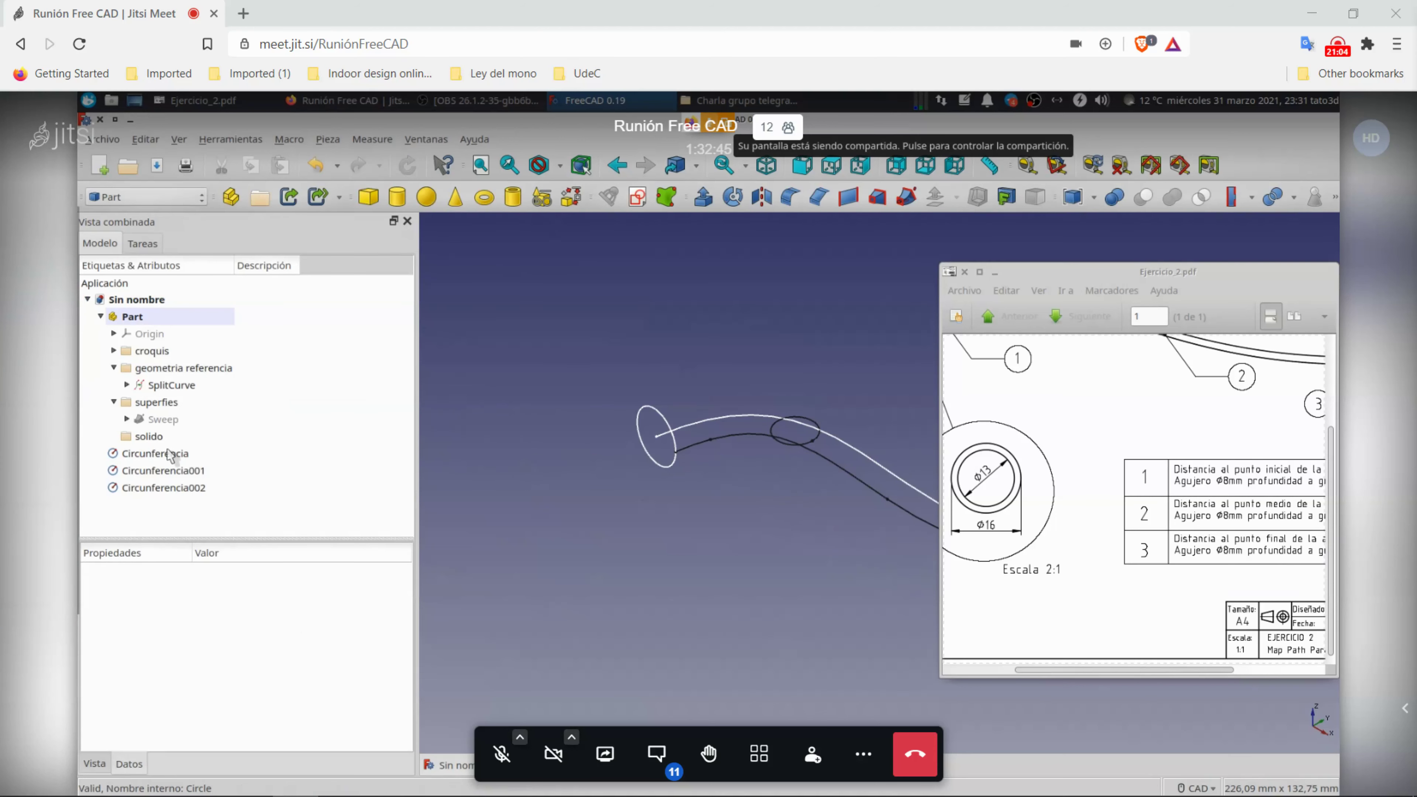
click(162, 453)
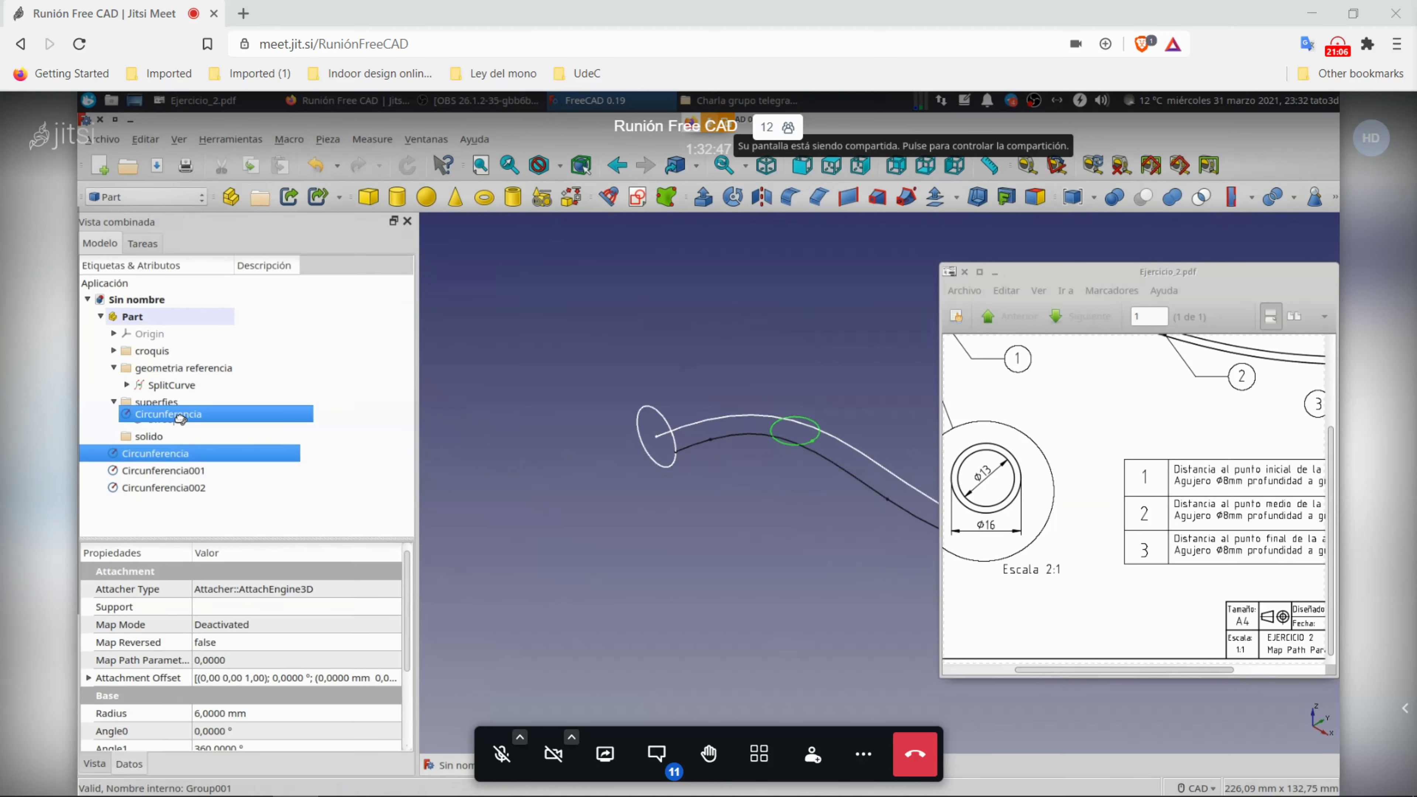
click(704, 600)
middle_drag(735, 581, 575, 569)
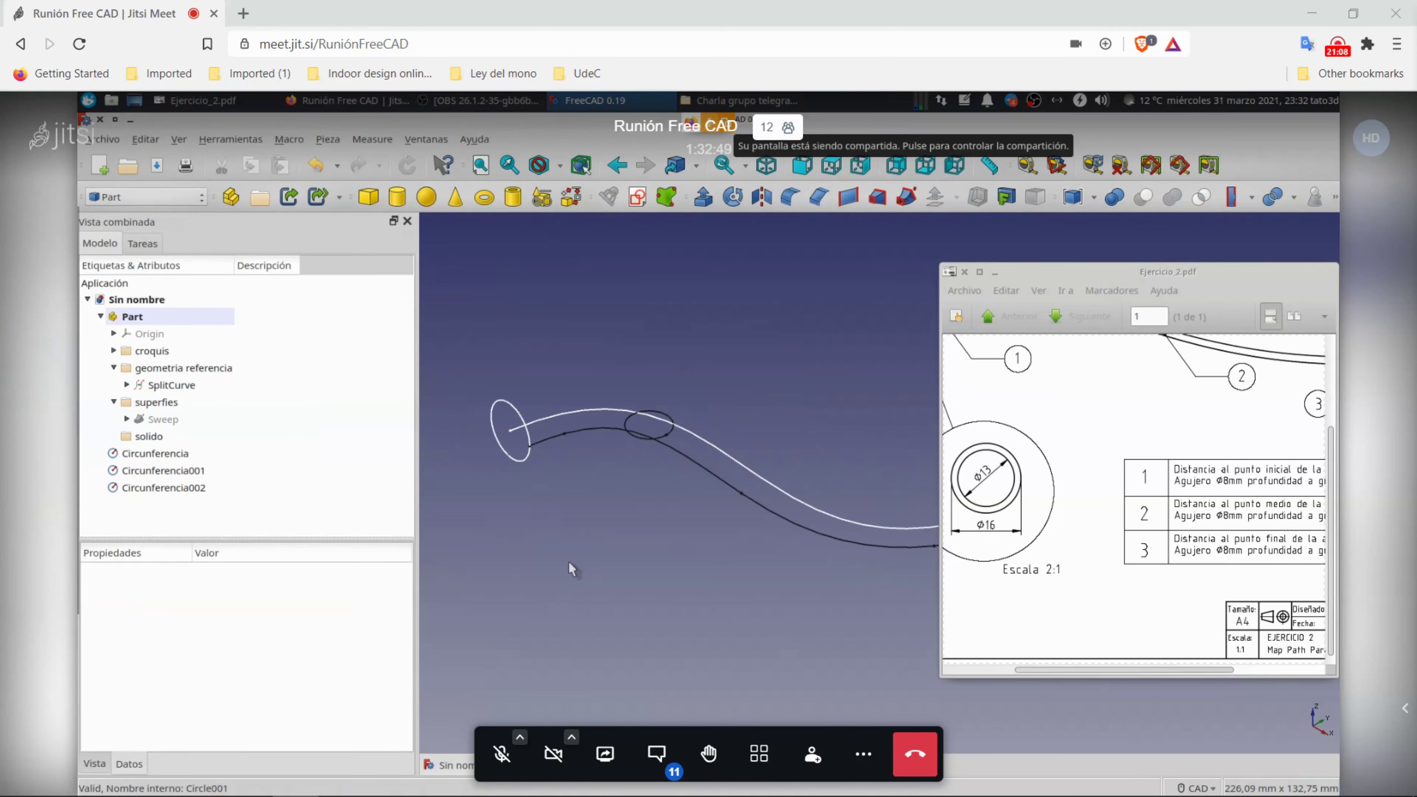
click(162, 453)
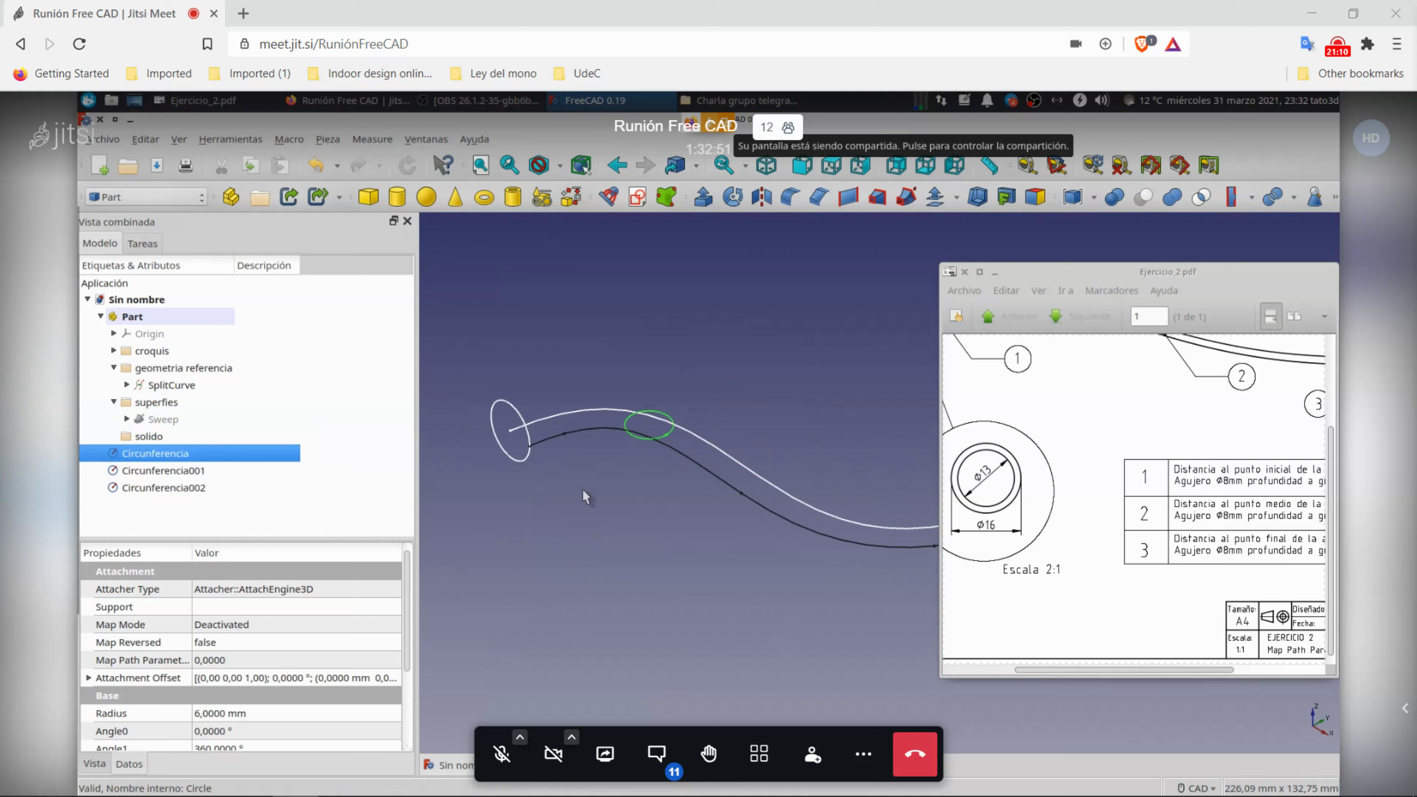
scroll(564, 455, up, 4)
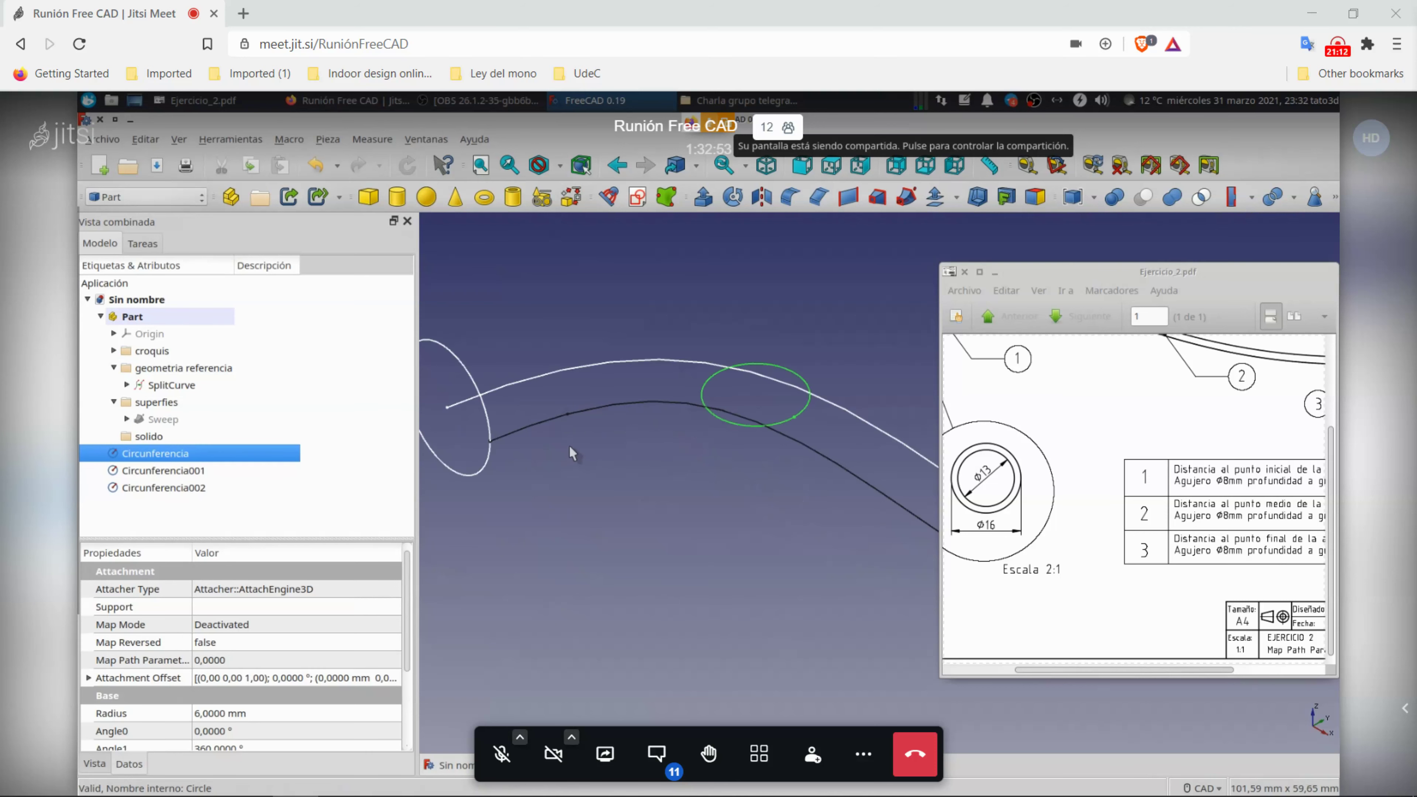
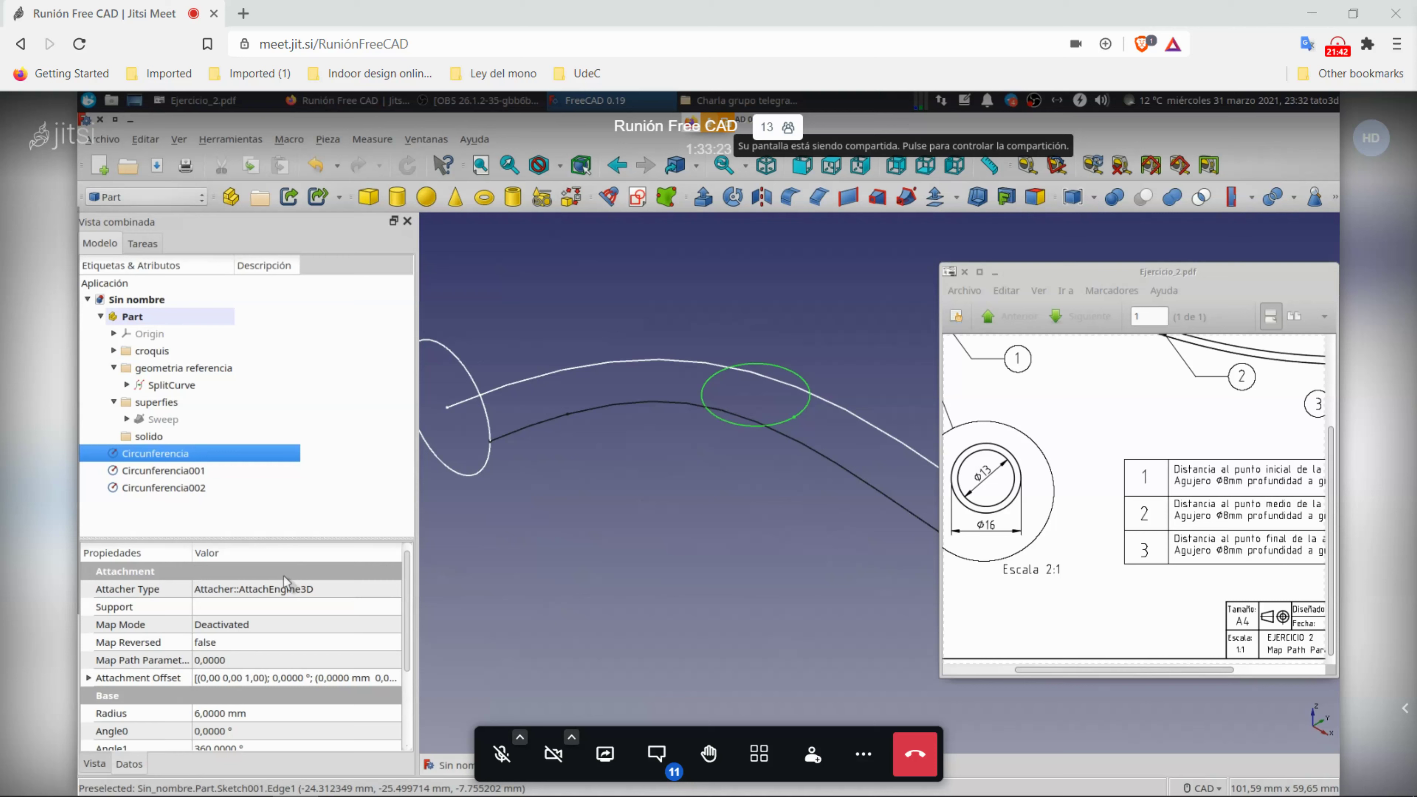
Step: Turn off 'Mostrar todo' in the property list and open Circunferencia's Map Mode attachment editor
click(307, 609)
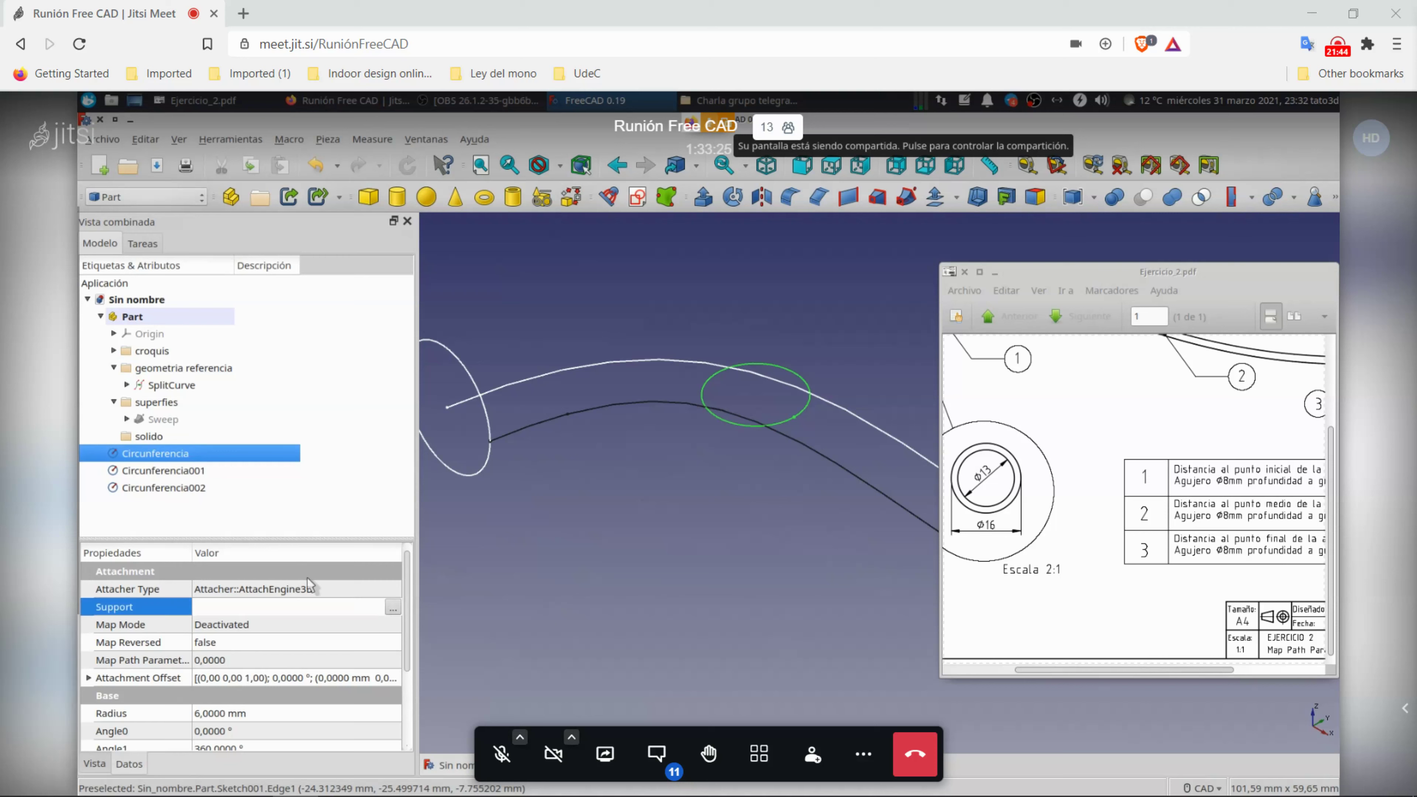
right_click(168, 582)
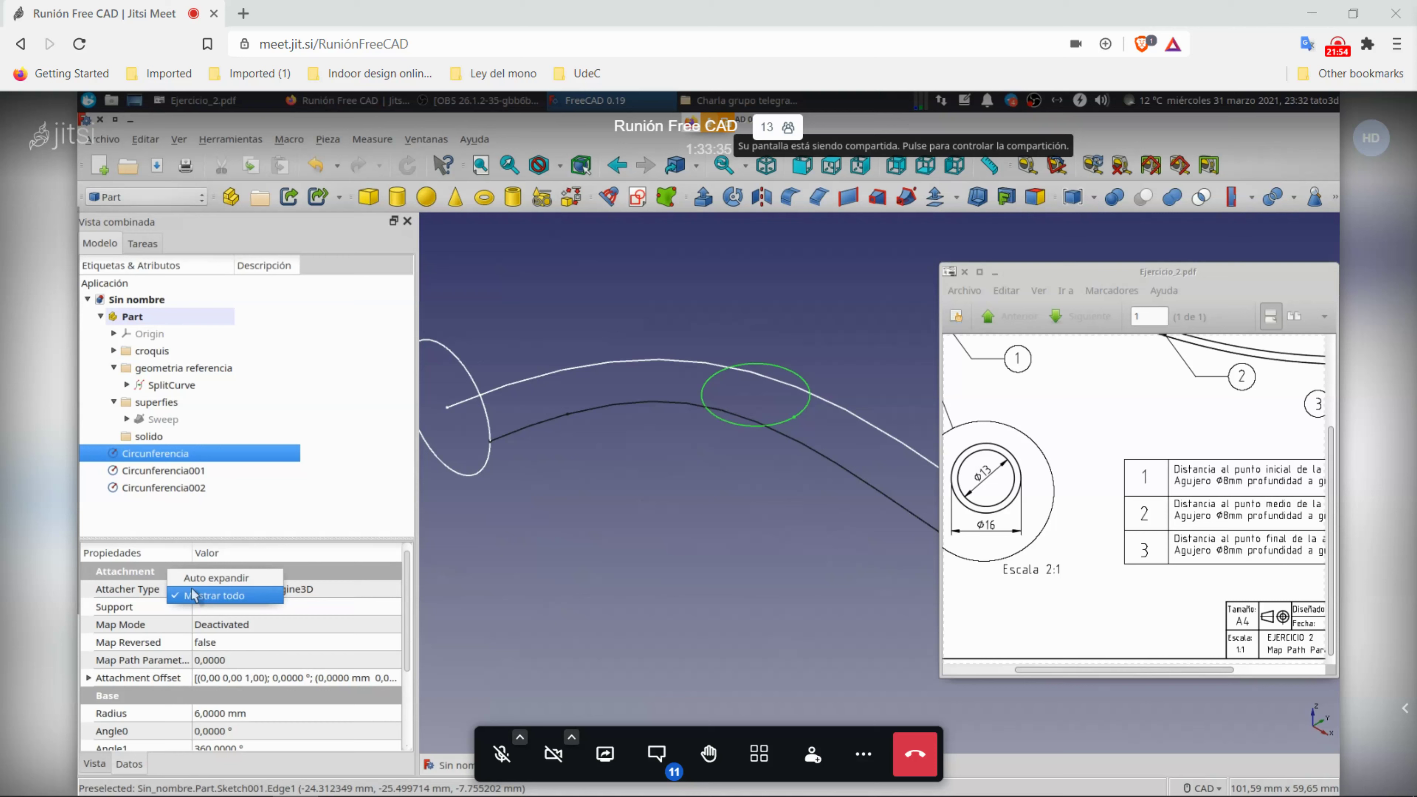
click(192, 595)
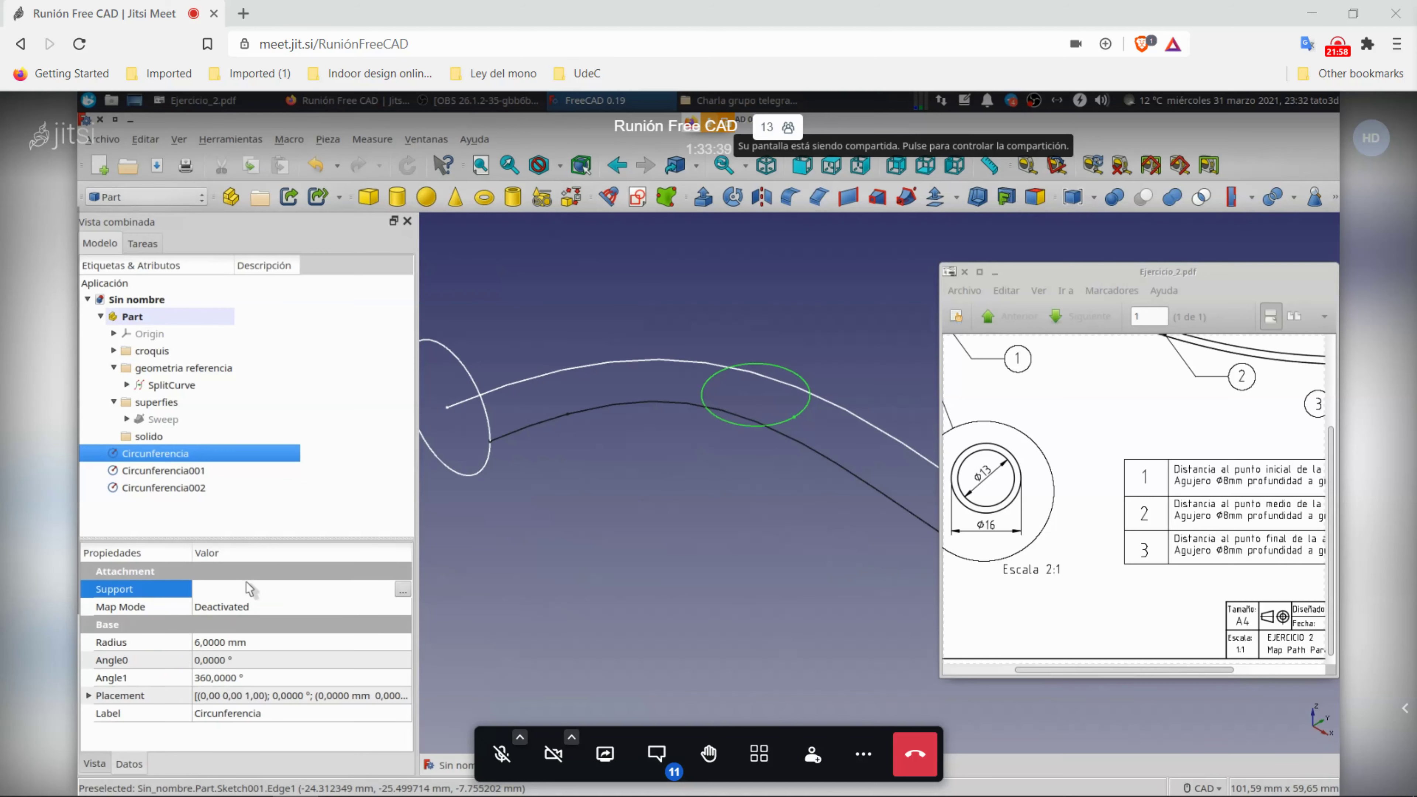
click(256, 608)
click(402, 606)
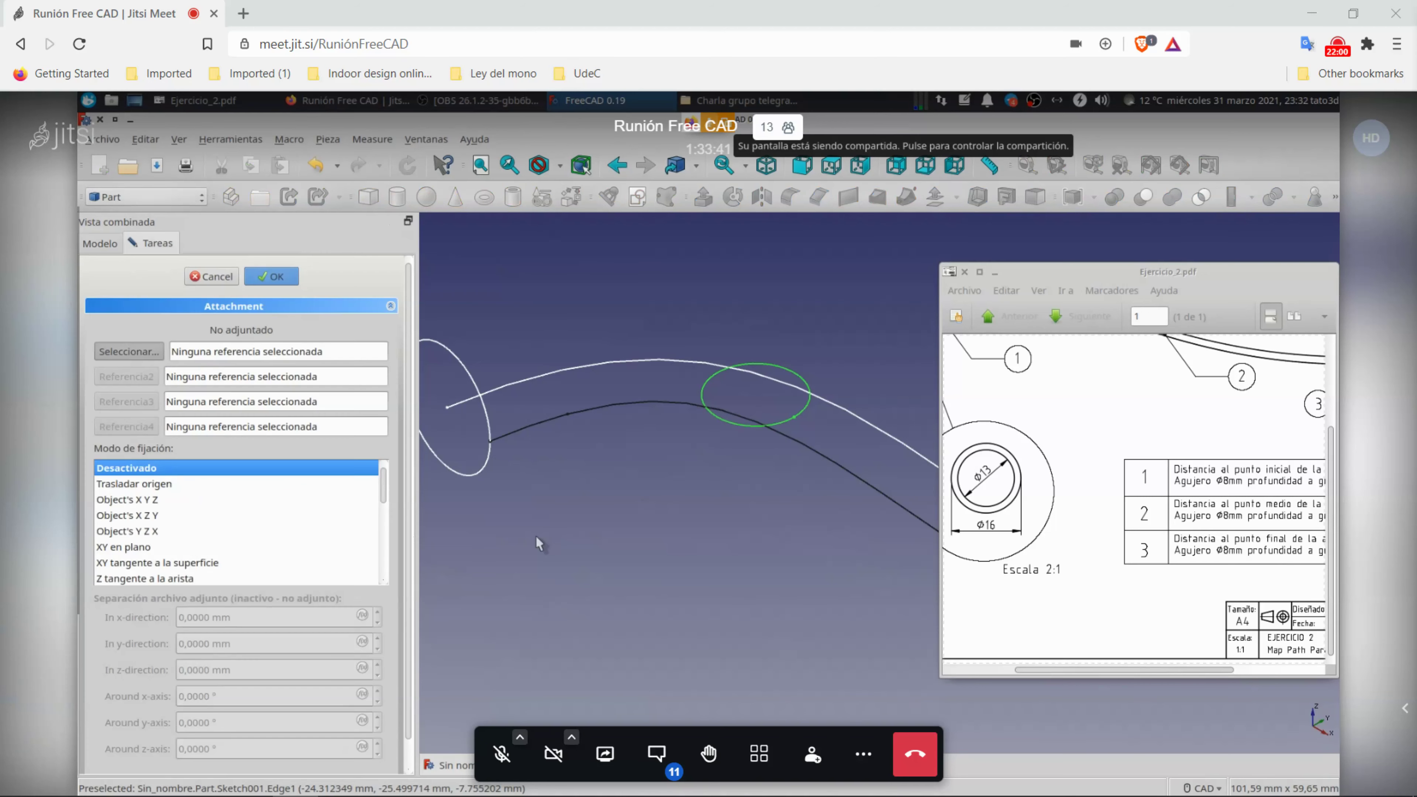
Step: Attach Circunferencia to SplitCurve Arista2 and Vértice2 using Frenet TBN, checking its orientation
click(601, 414)
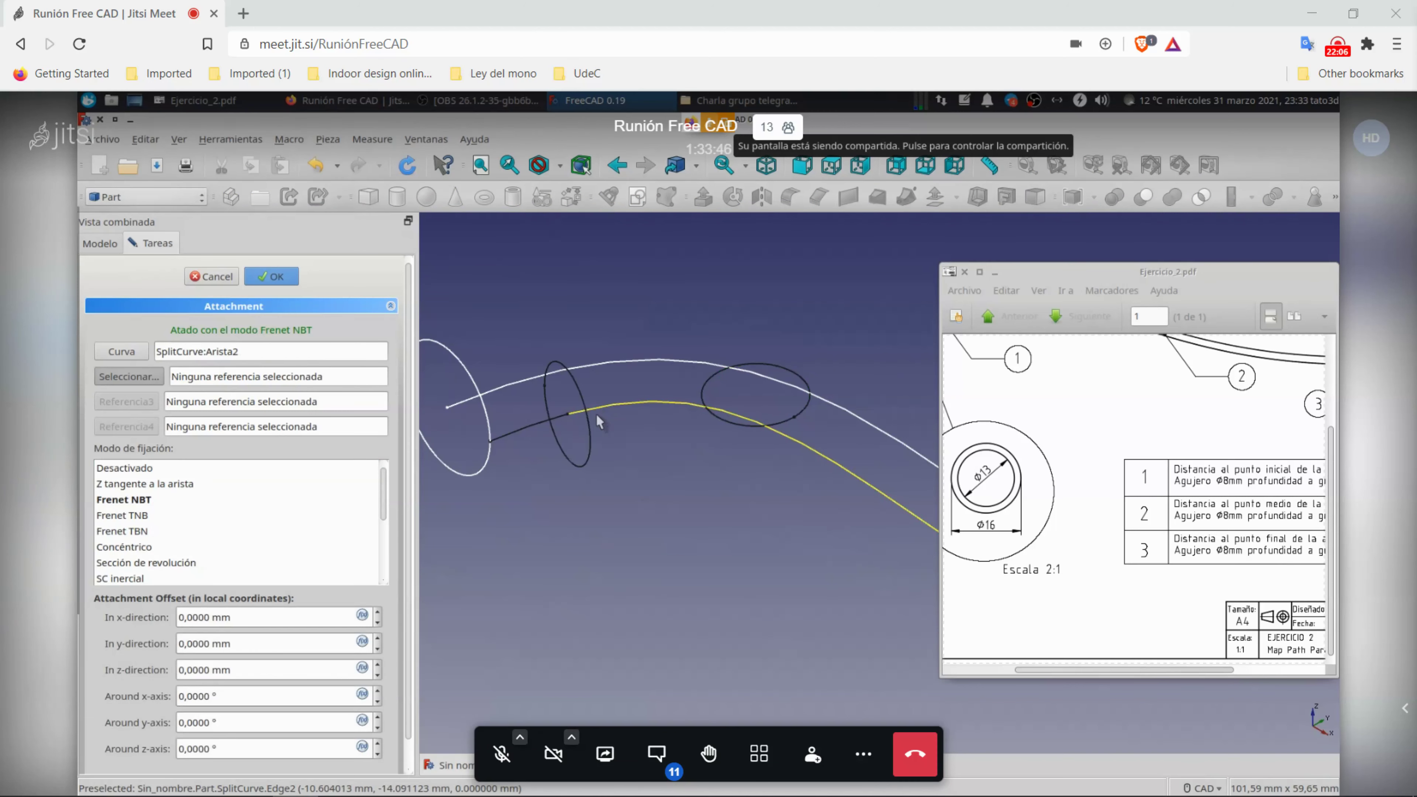
click(567, 414)
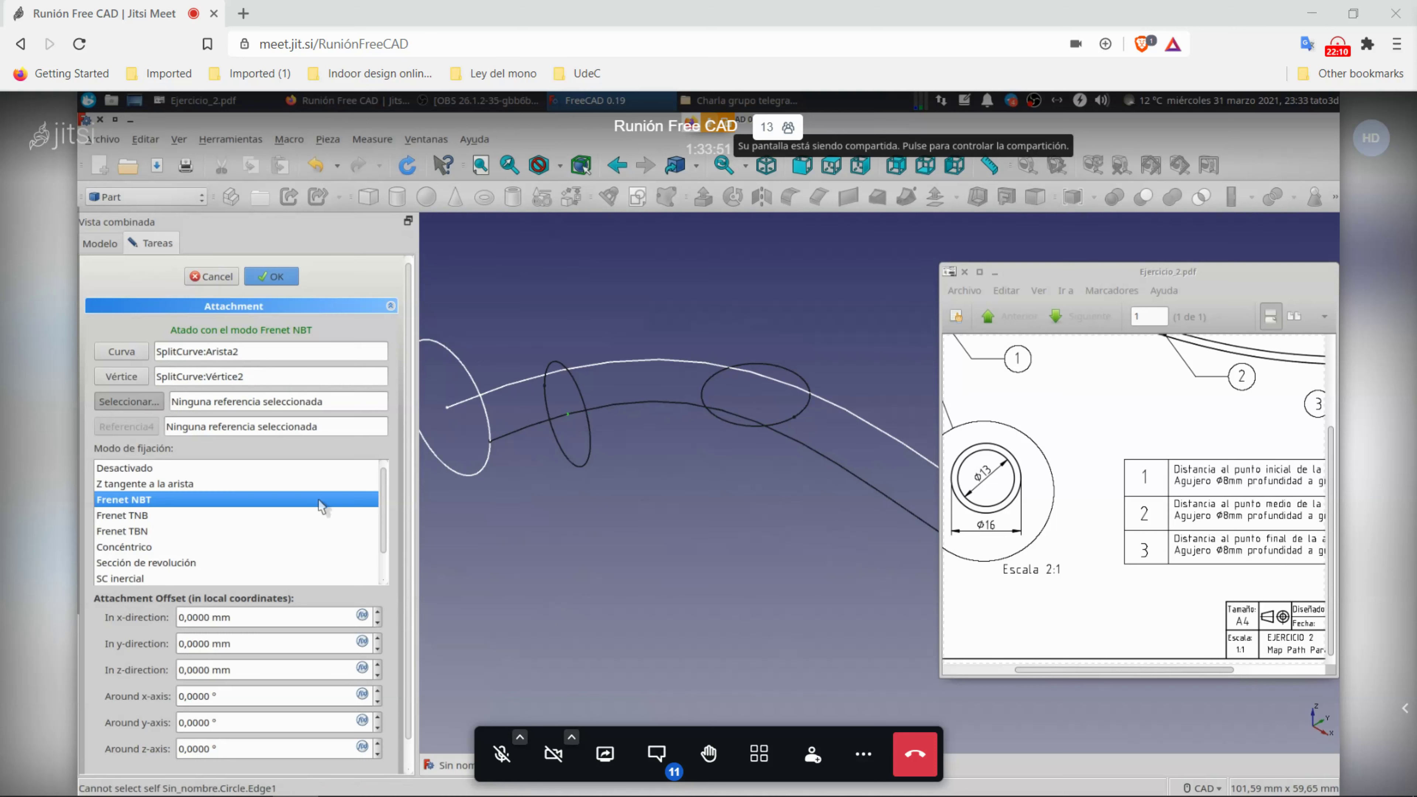
click(146, 533)
middle_drag(578, 539, 865, 583)
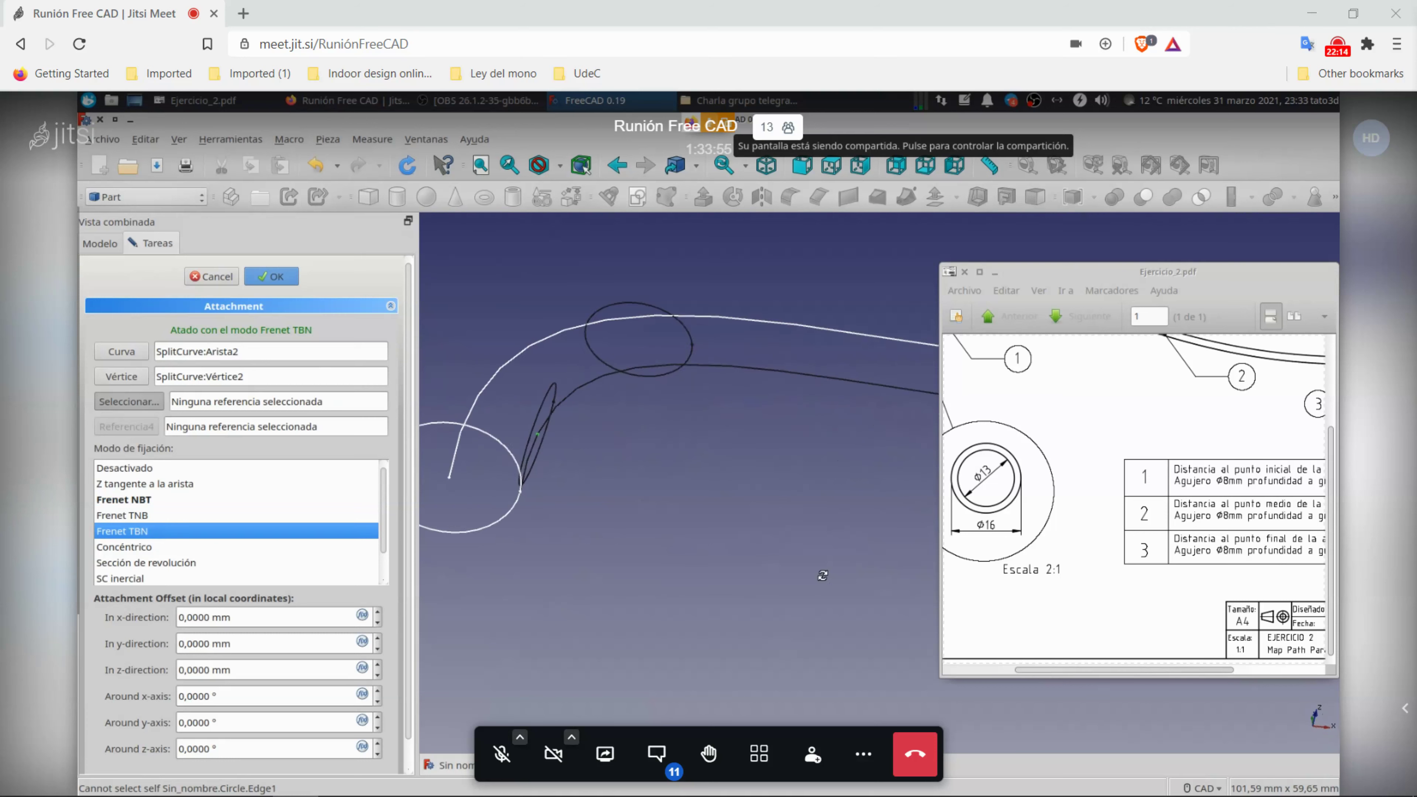
middle_drag(865, 583, 905, 453)
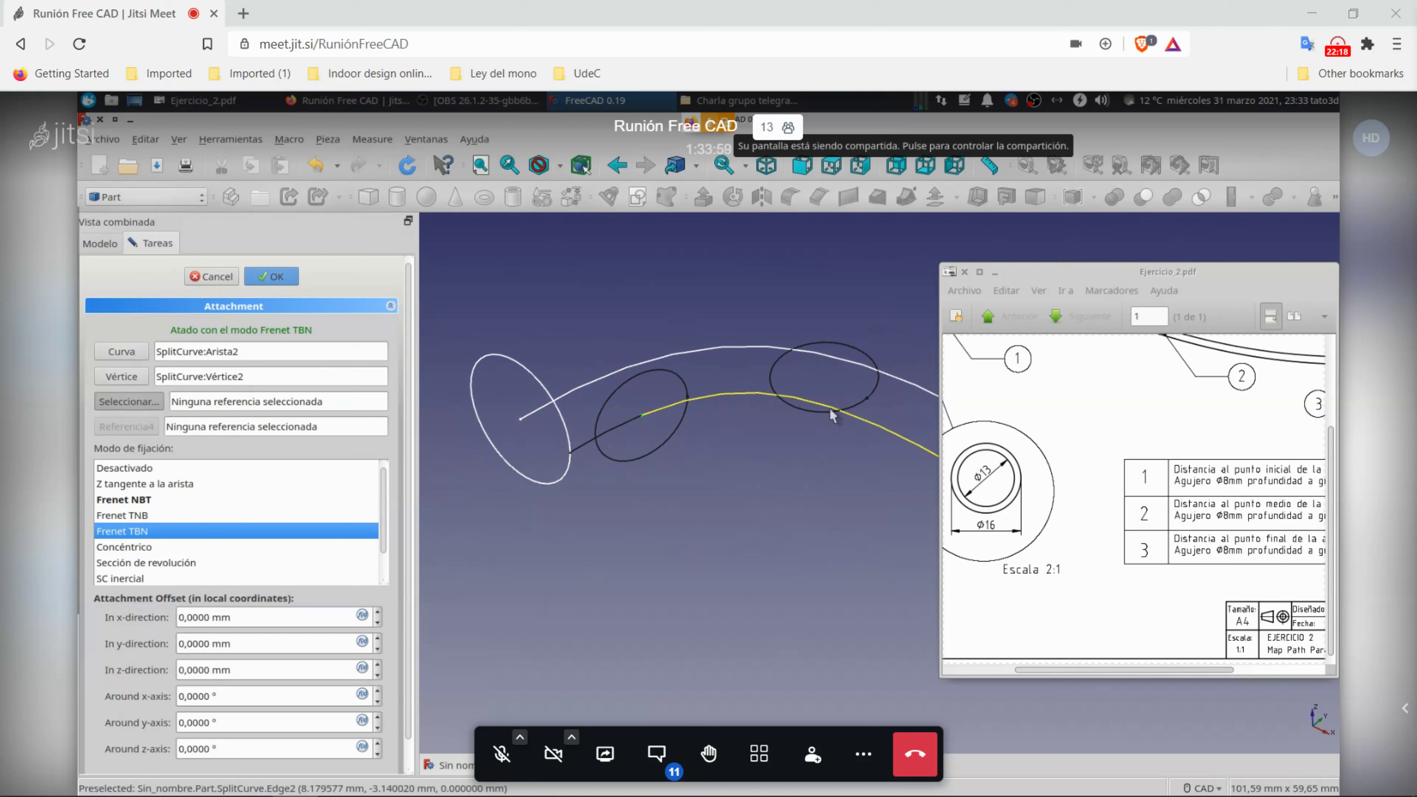
mouse_move(603, 511)
middle_down()
mouse_move(729, 527)
mouse_move(629, 525)
middle_up()
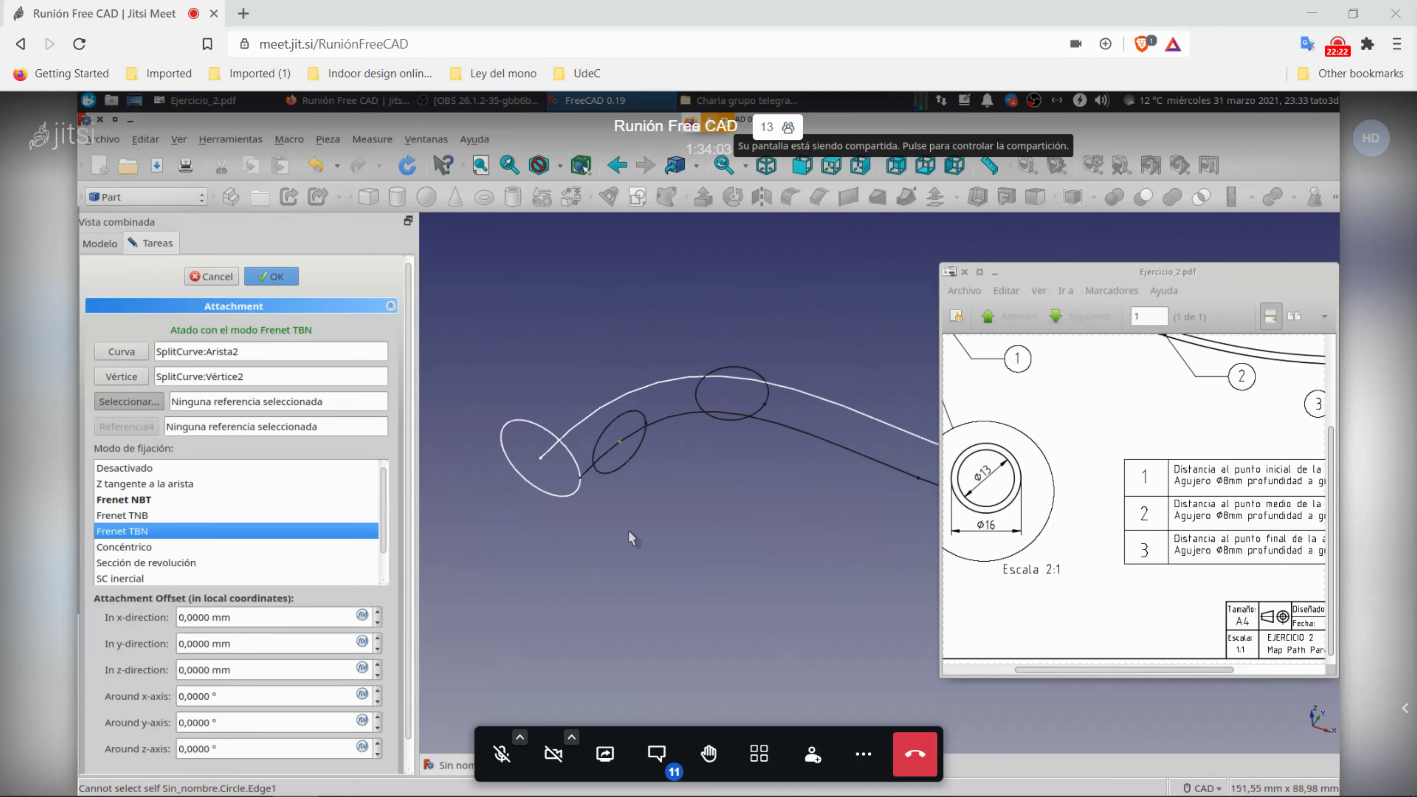
mouse_move(781, 335)
middle_down()
mouse_move(784, 436)
mouse_move(657, 413)
middle_up()
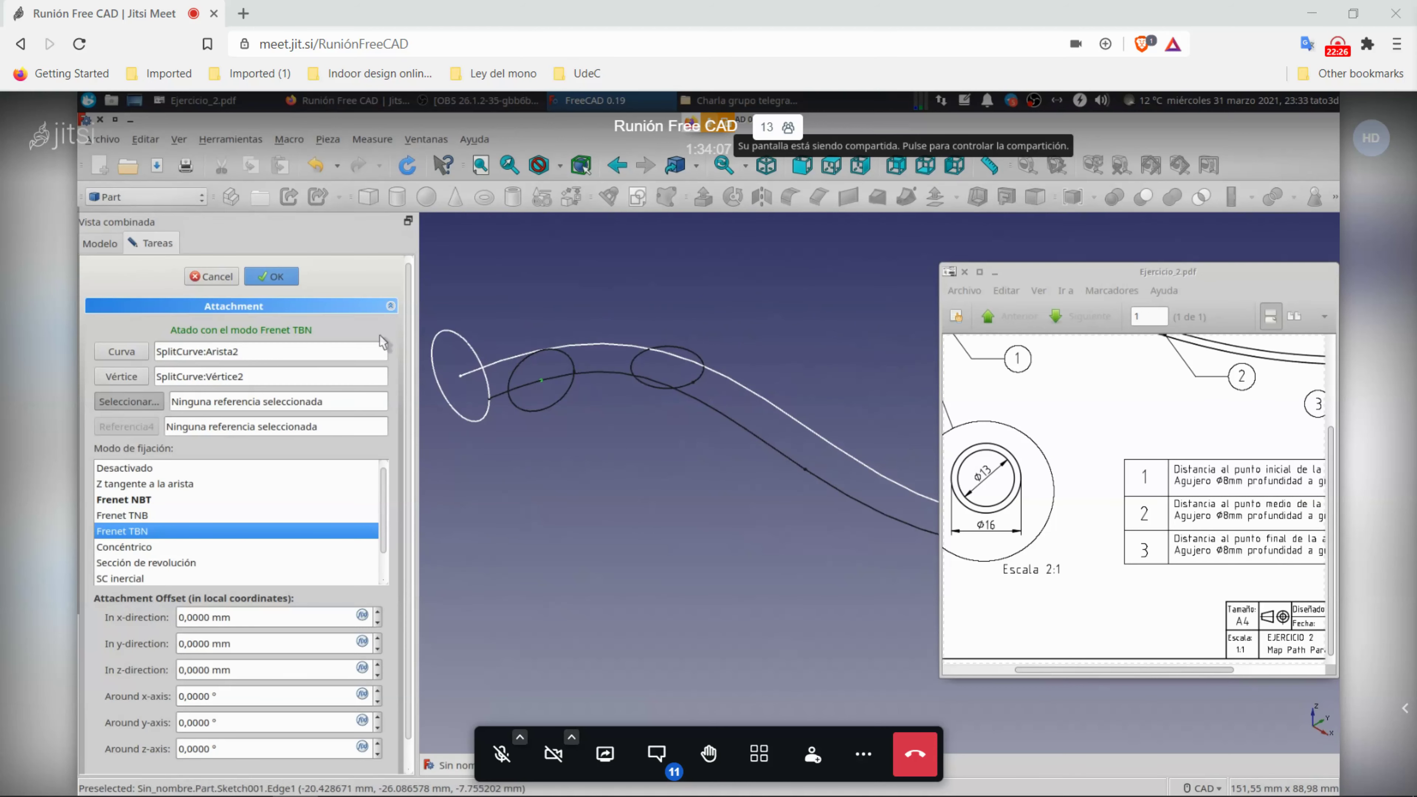
click(293, 278)
middle_drag(702, 554, 585, 516)
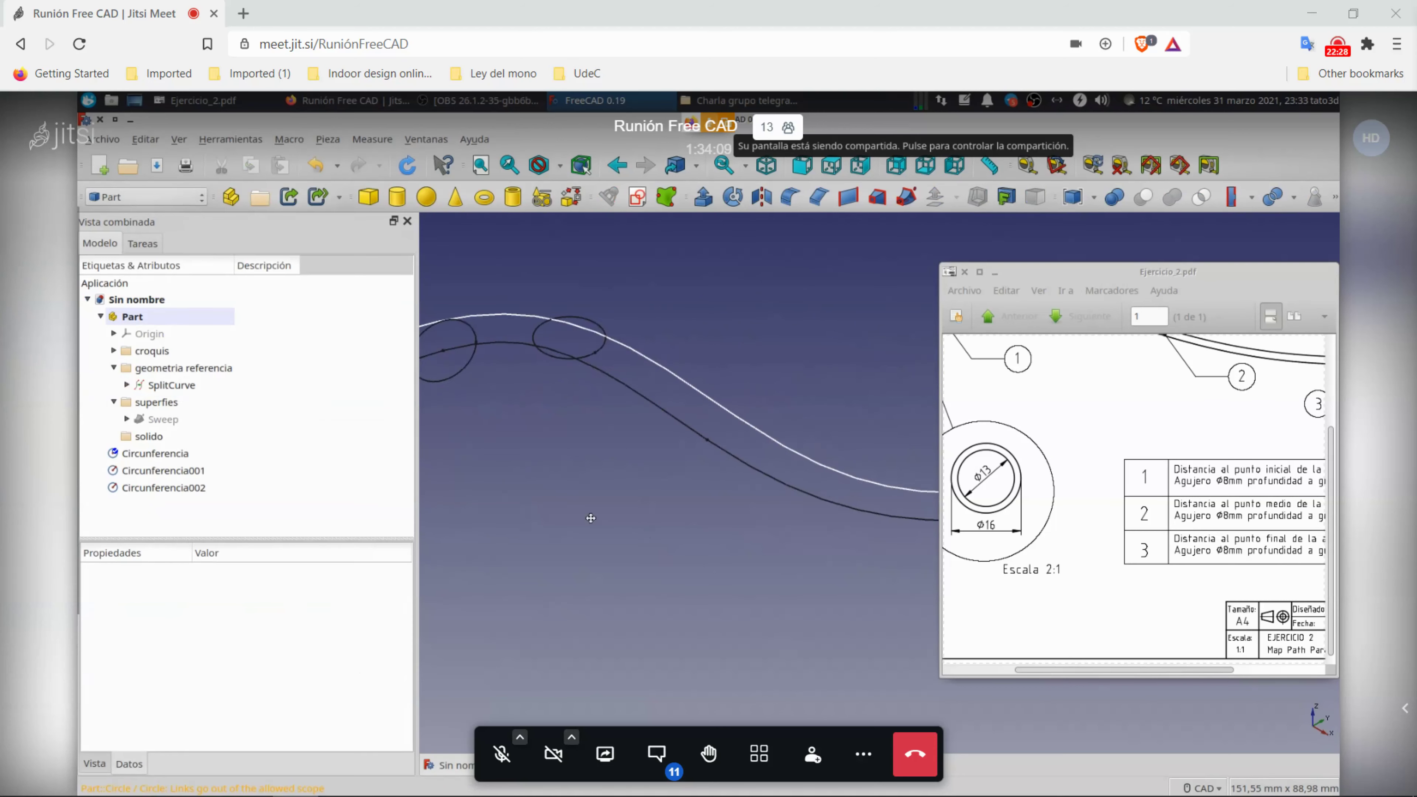
Step: Move Circunferencia into the croquis folder and open Circunferencia001's attachment editor
drag(184, 453, 174, 353)
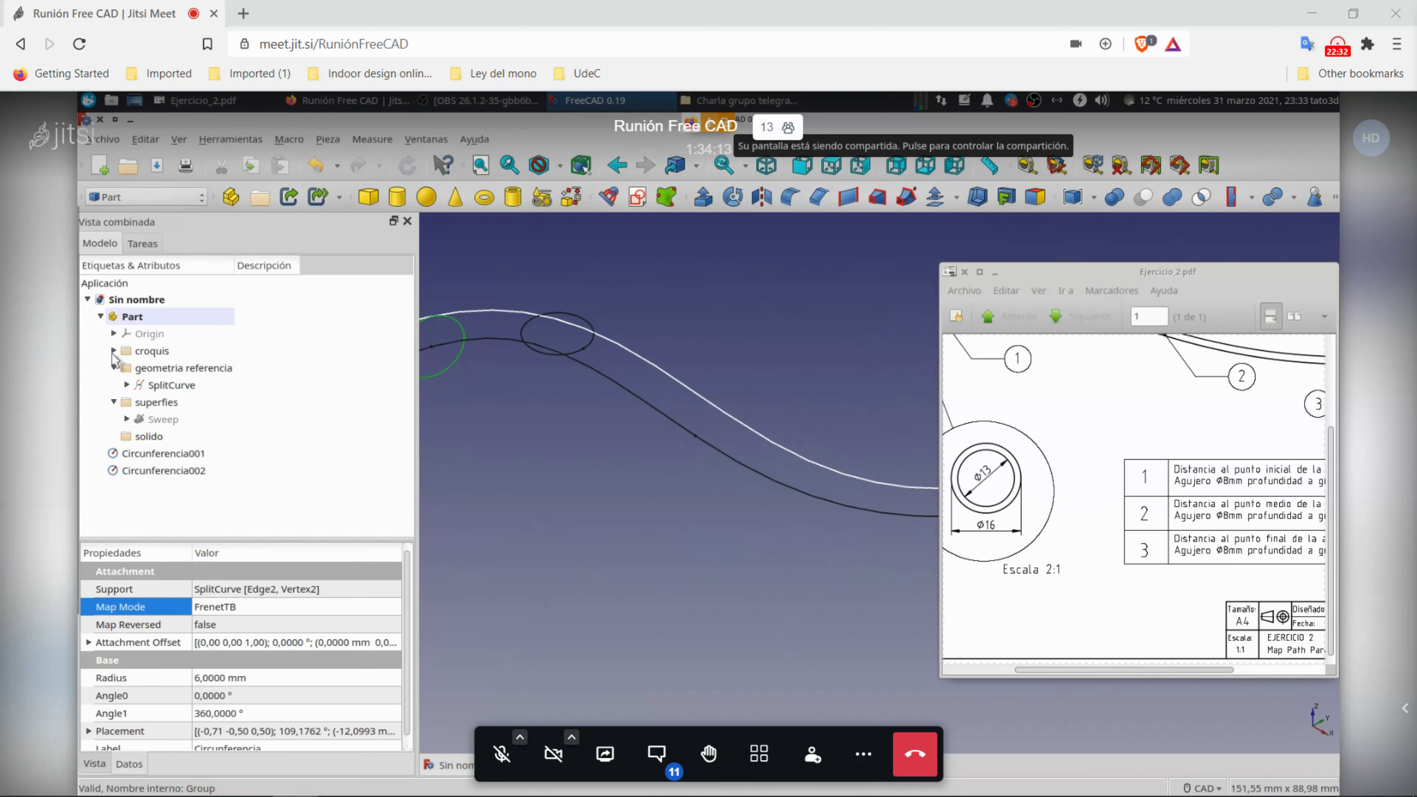
click(208, 505)
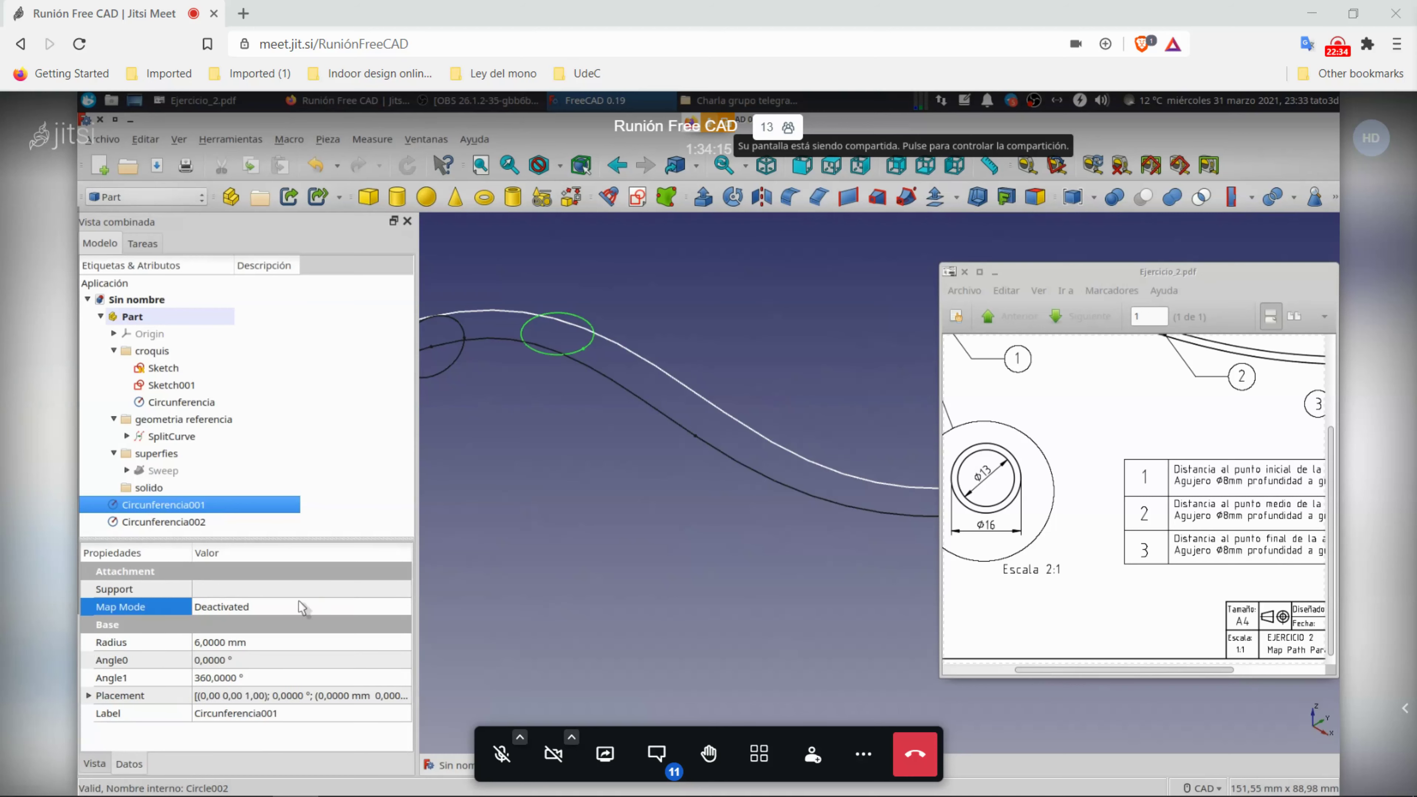
click(310, 611)
click(402, 607)
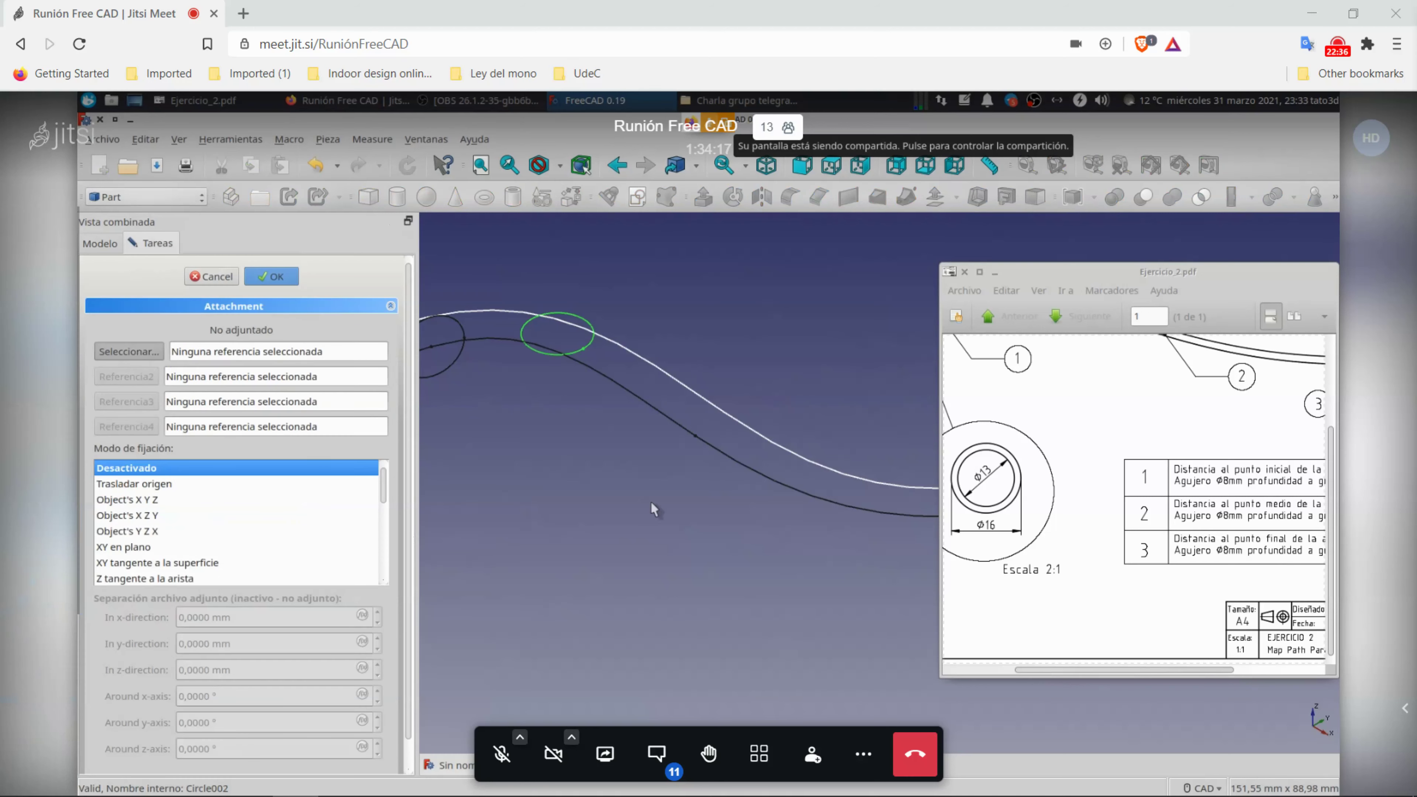
Step: Attach Circunferencia001 to SplitCurve Arista3 and Vértice3 in Frenet TBN mode
click(718, 458)
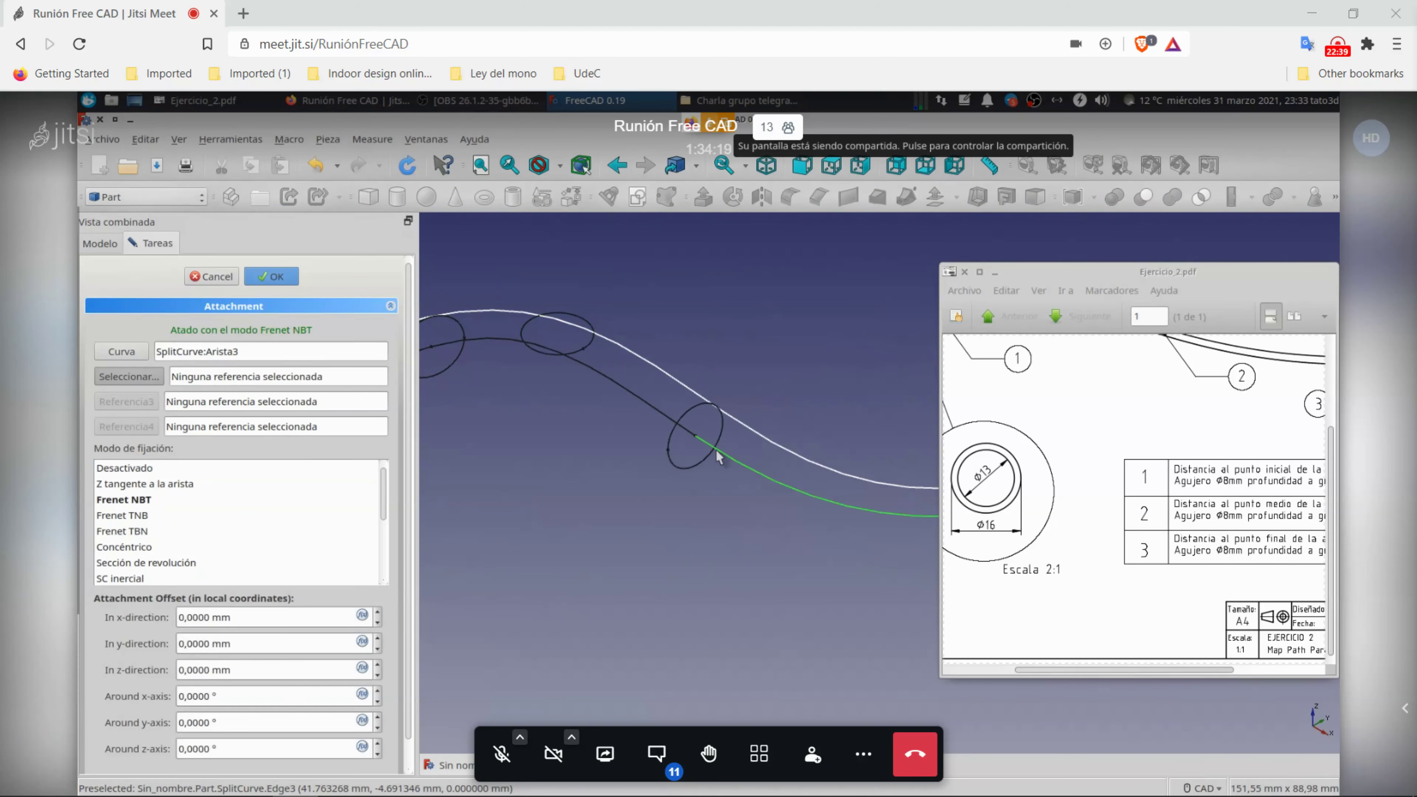
click(695, 438)
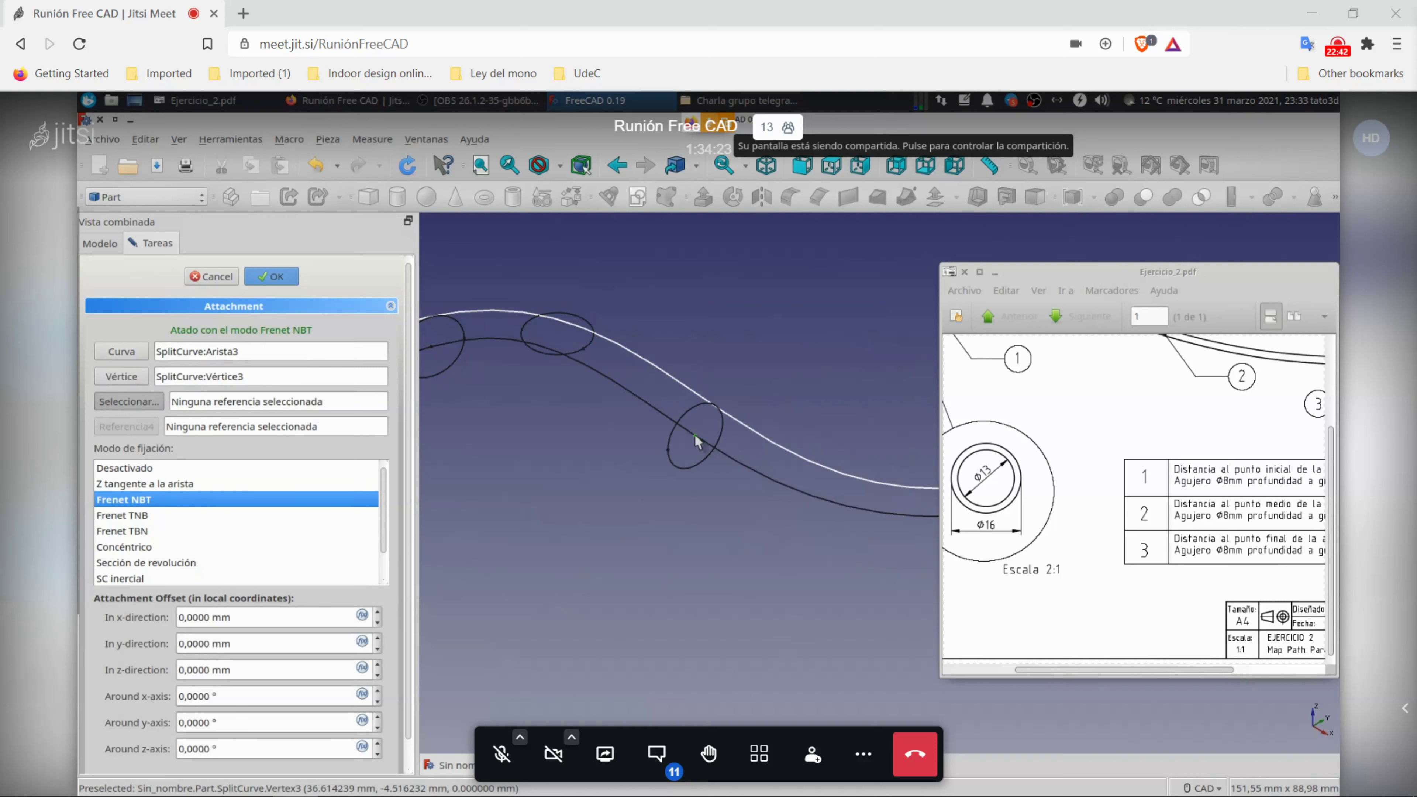
click(158, 533)
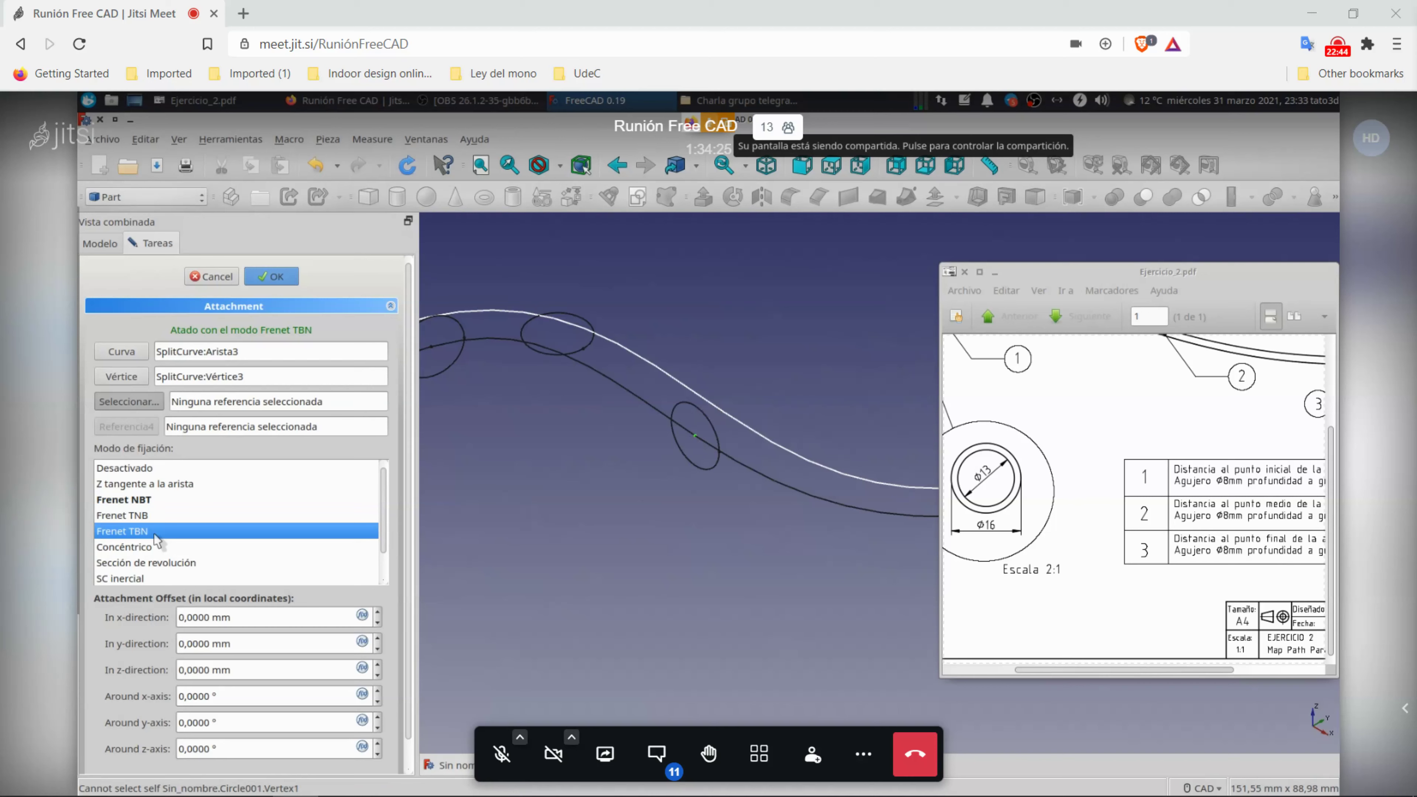
click(272, 275)
mouse_move(665, 555)
middle_down()
mouse_move(523, 530)
mouse_move(597, 563)
middle_up()
click(522, 531)
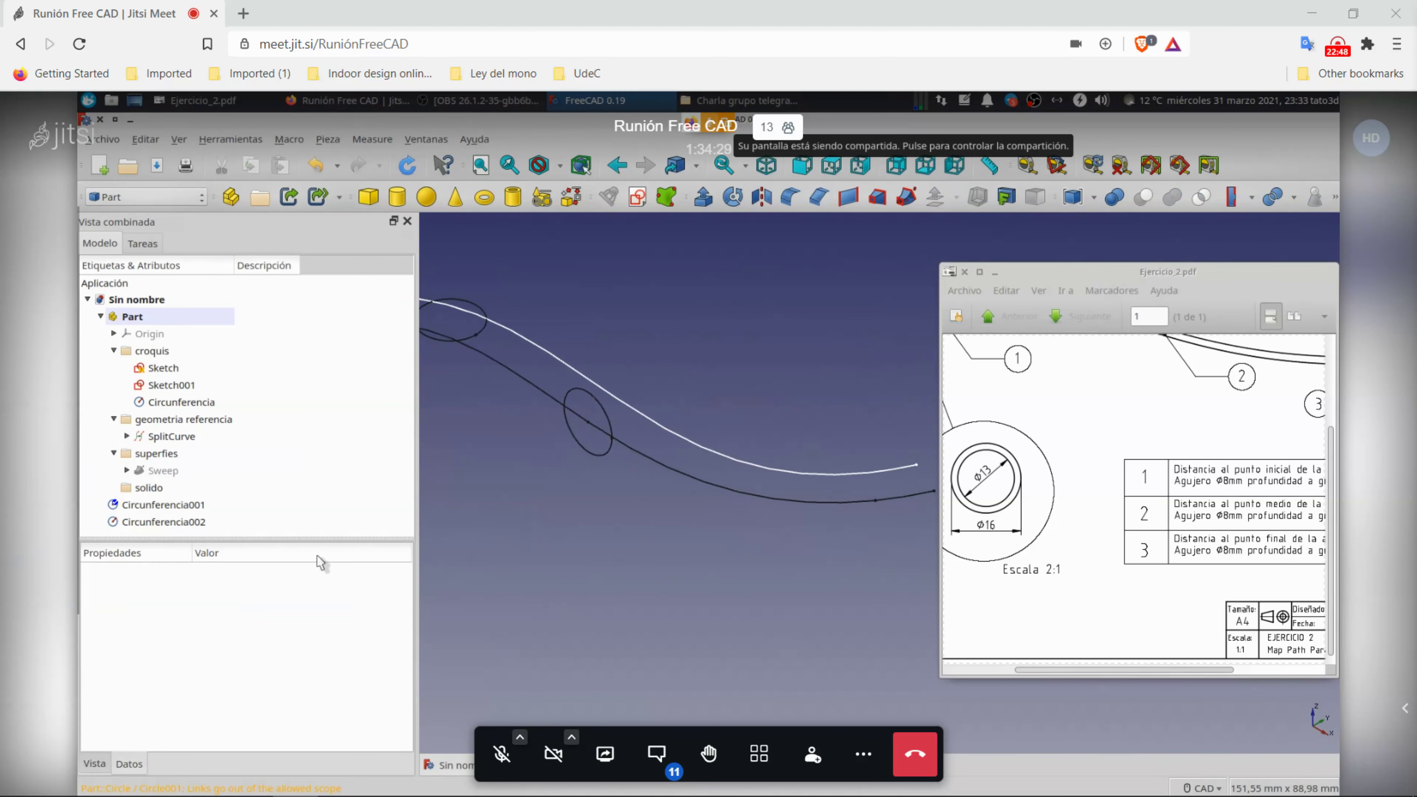
Step: Move Circunferencia001 into croquis and open Circunferencia002's attachment editor
drag(195, 505, 153, 351)
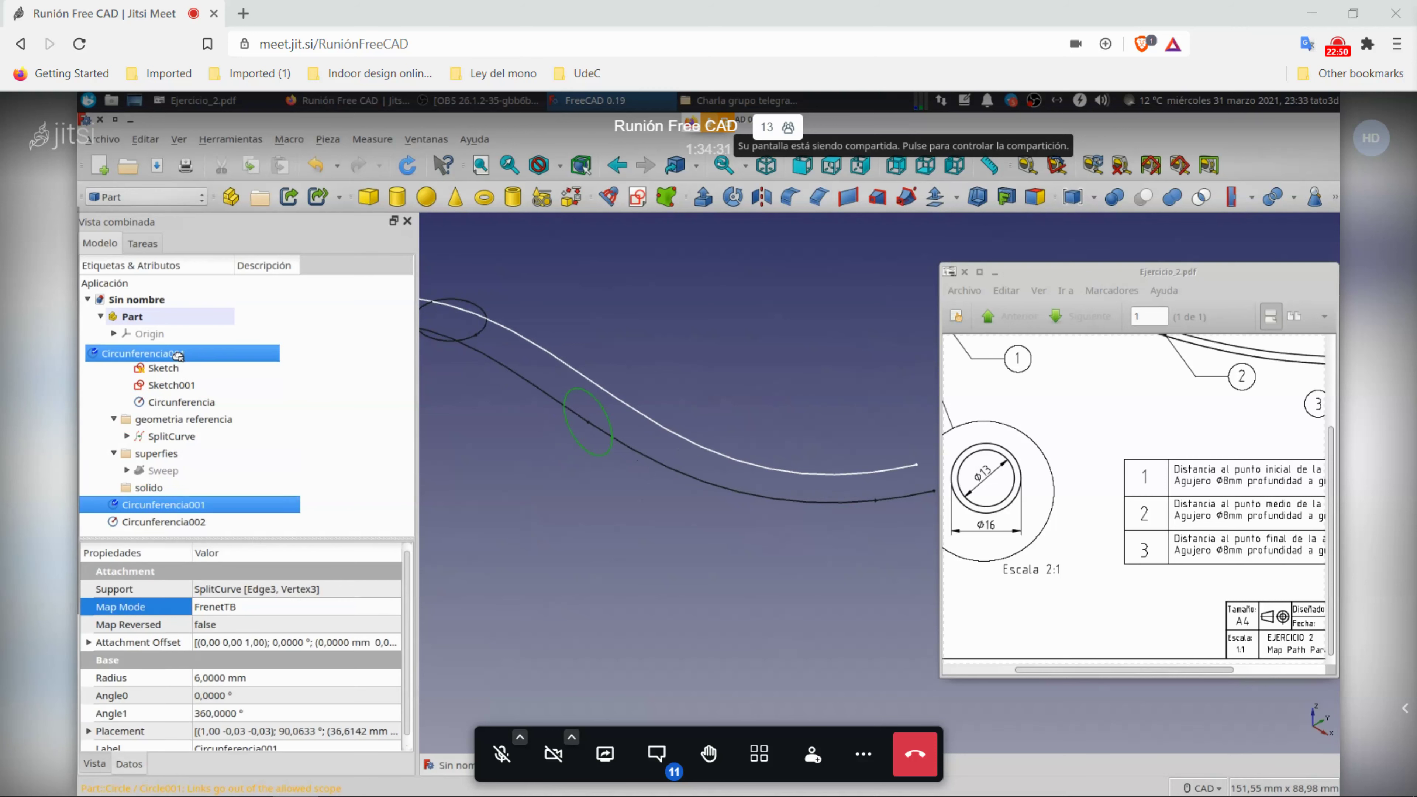
click(204, 520)
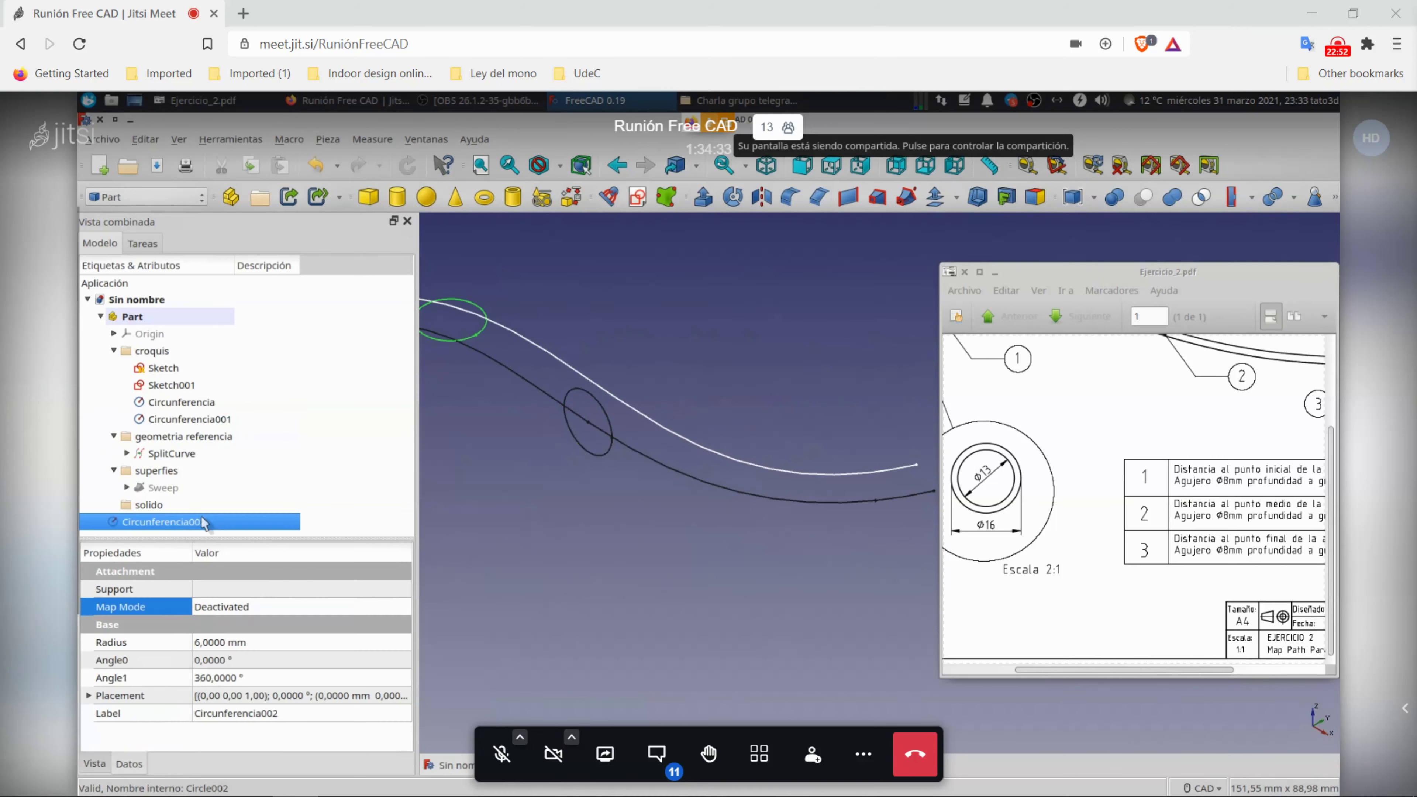
click(385, 614)
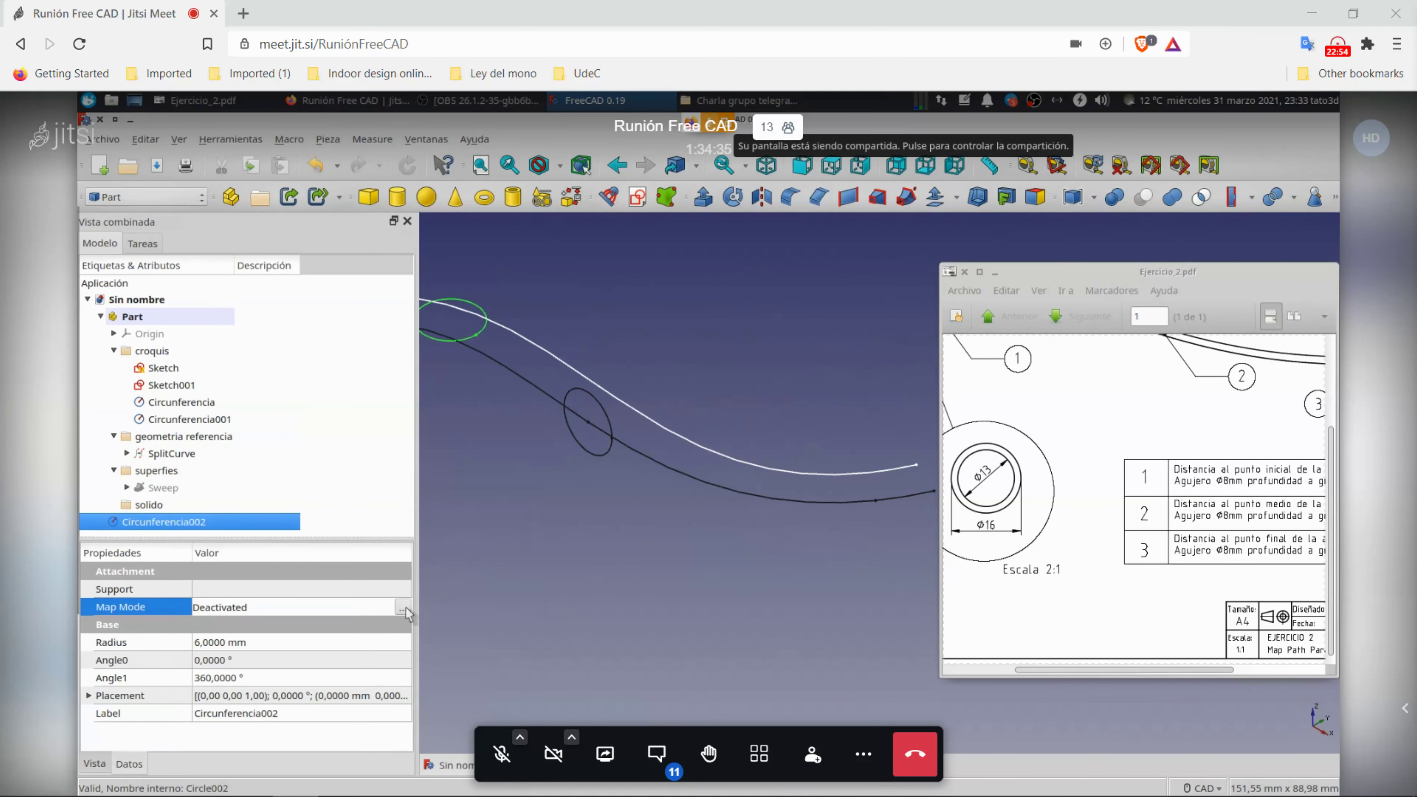
Step: Attach Circunferencia002 to SplitCurve Arista4 and Vértice4 in Frenet TBN, then file it in croquis
click(911, 496)
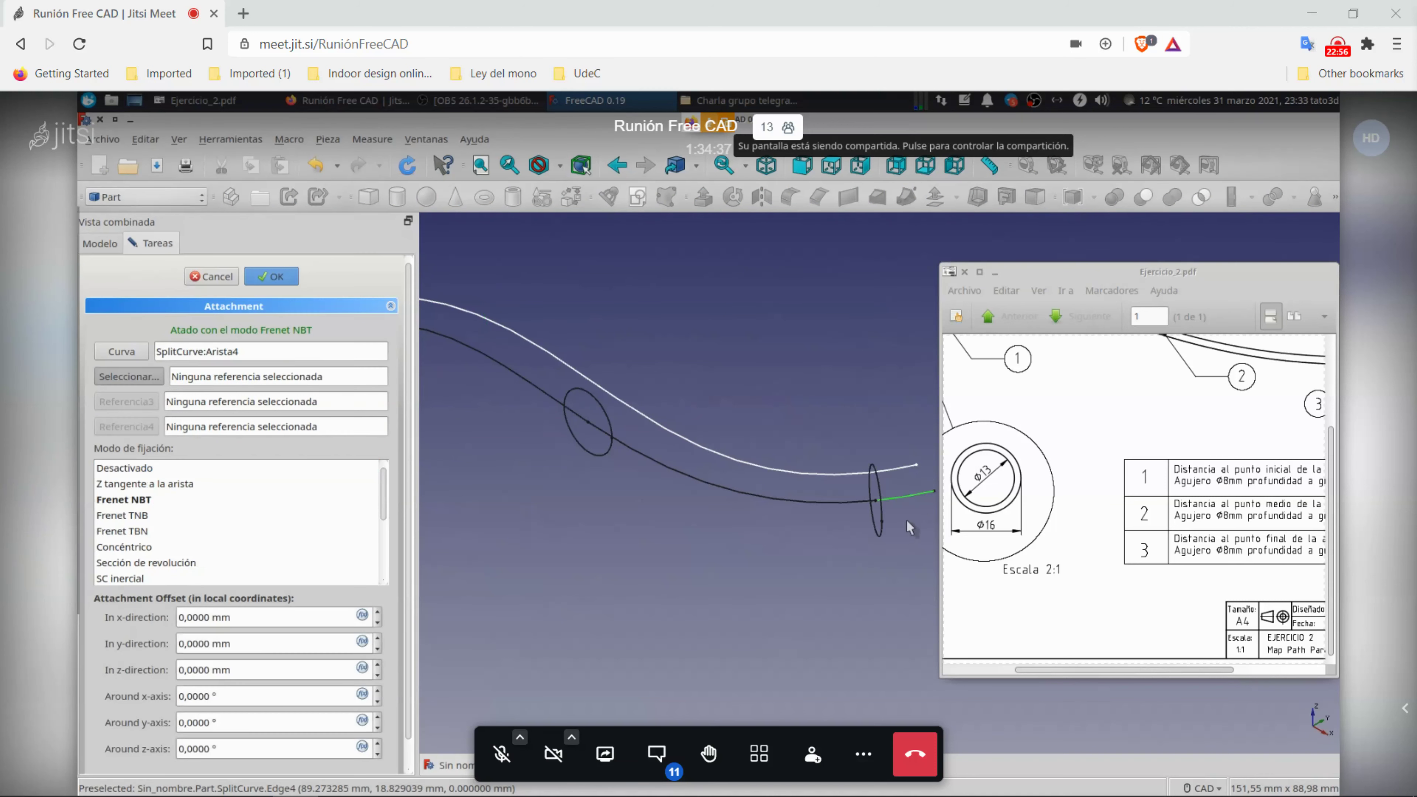
scroll(893, 522, up, 2)
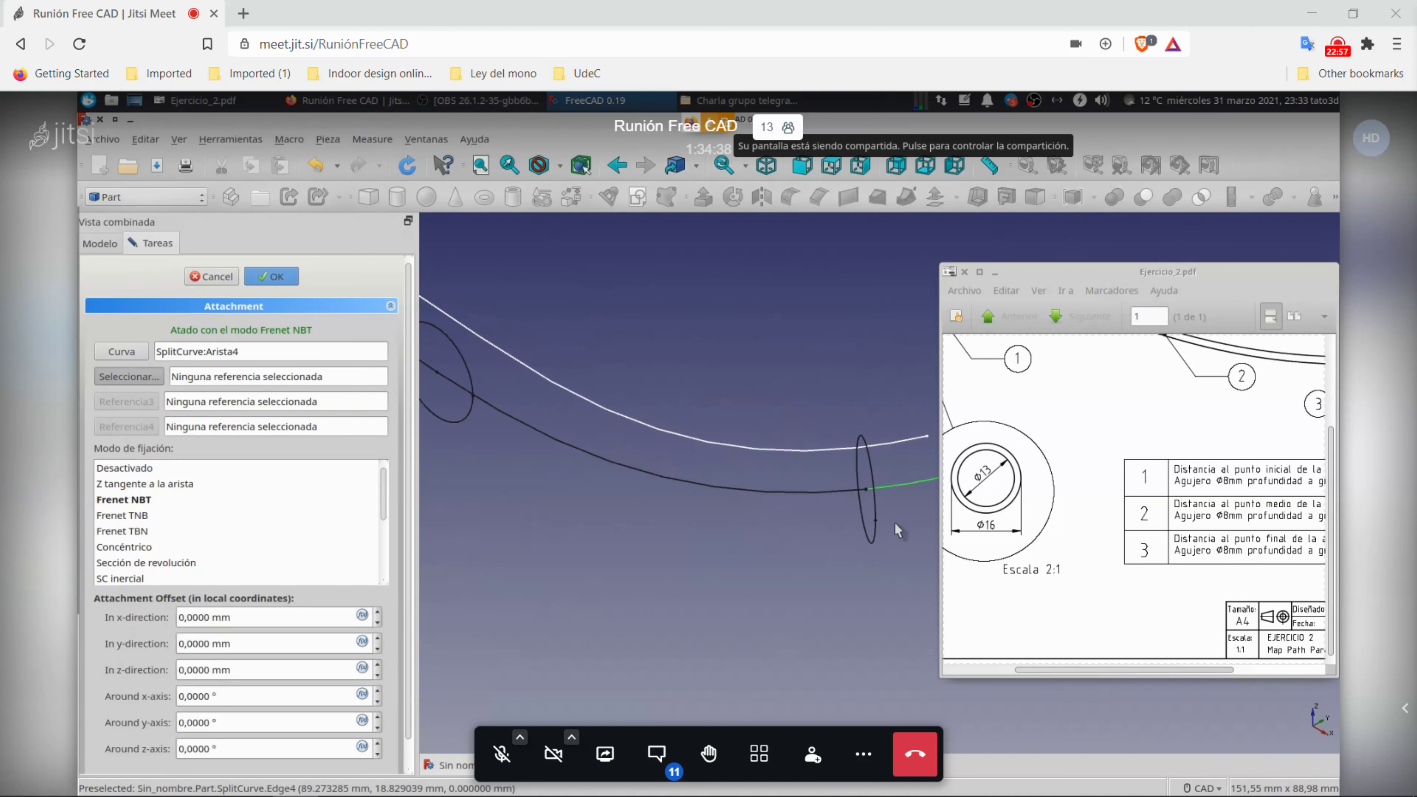
click(866, 490)
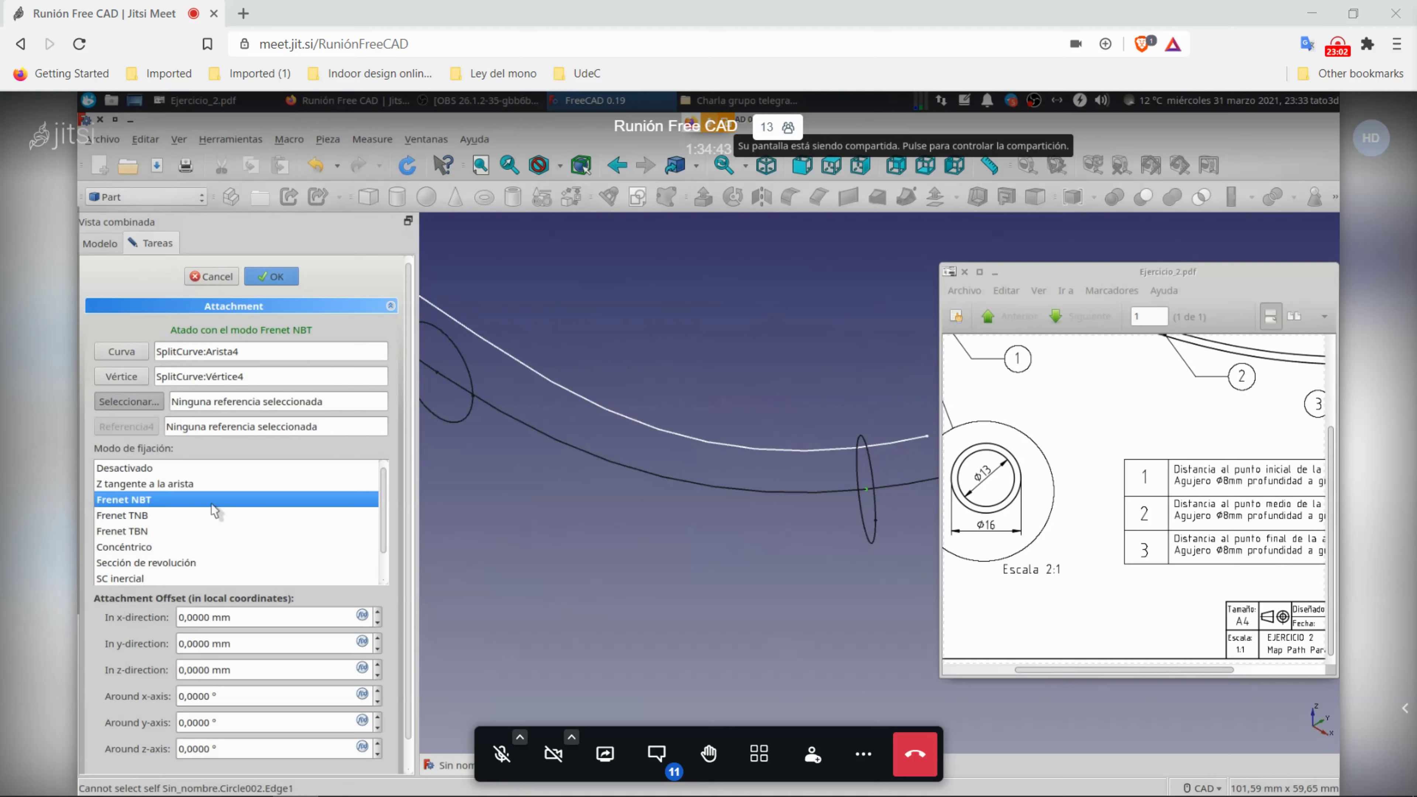
click(170, 535)
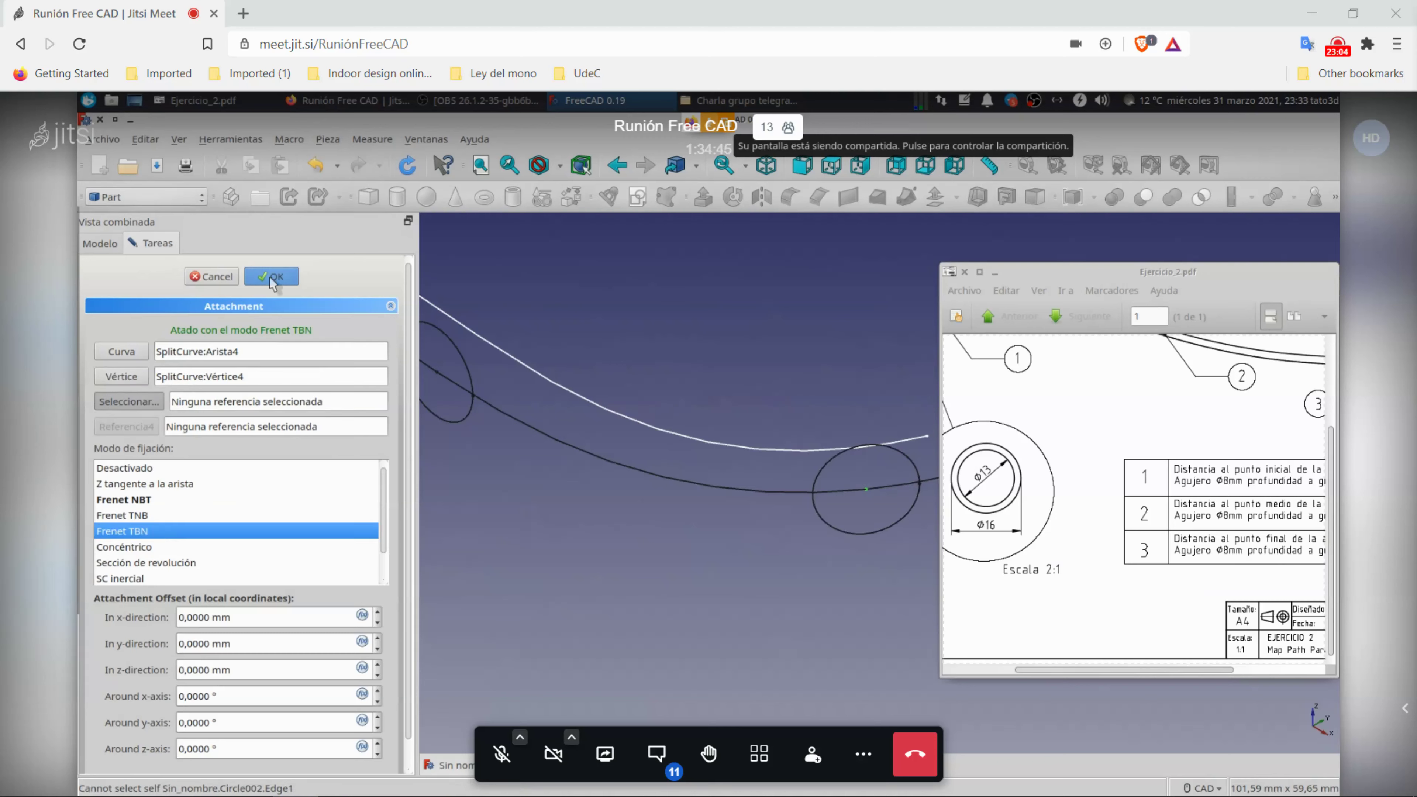
click(272, 276)
scroll(605, 539, down, 5)
middle_drag(602, 538, 677, 538)
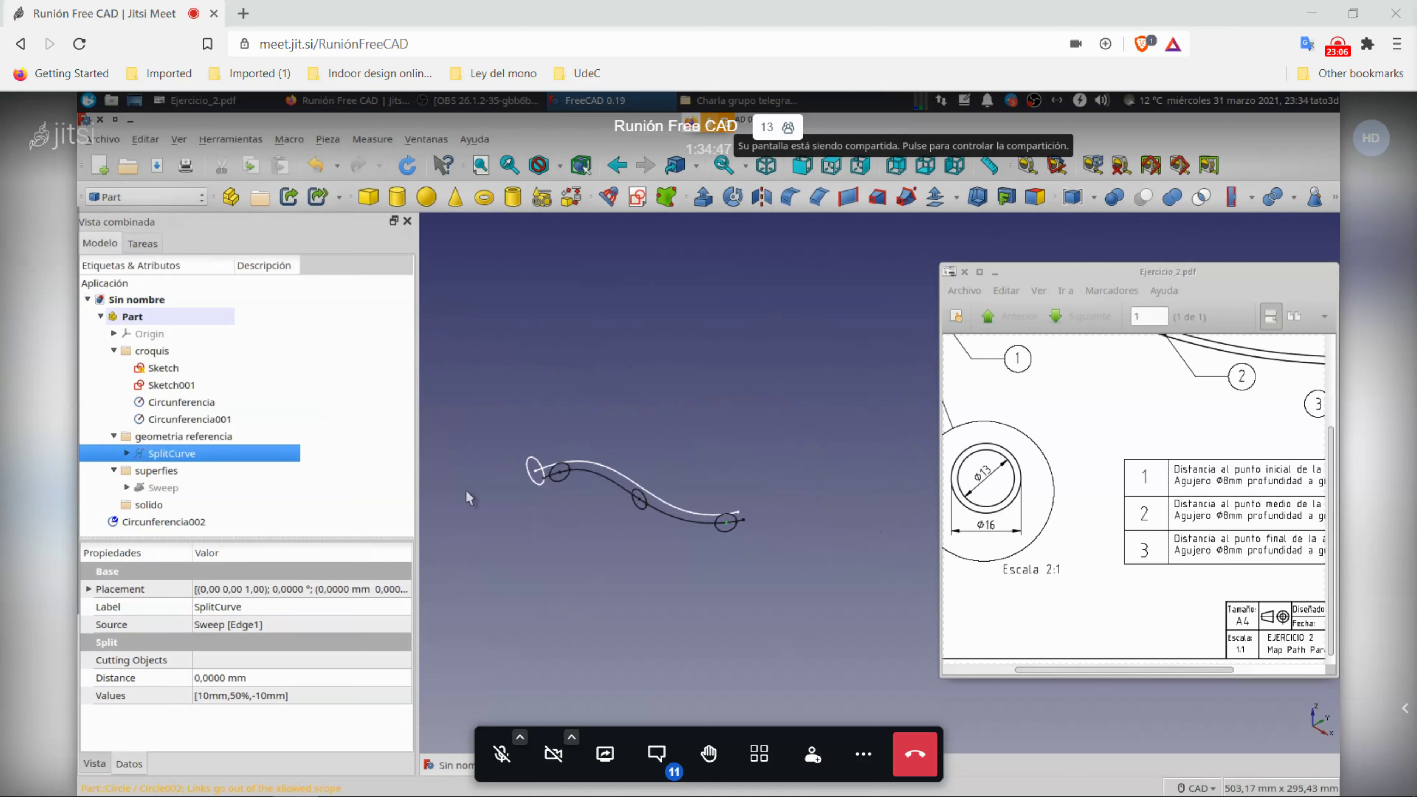
drag(177, 522, 179, 352)
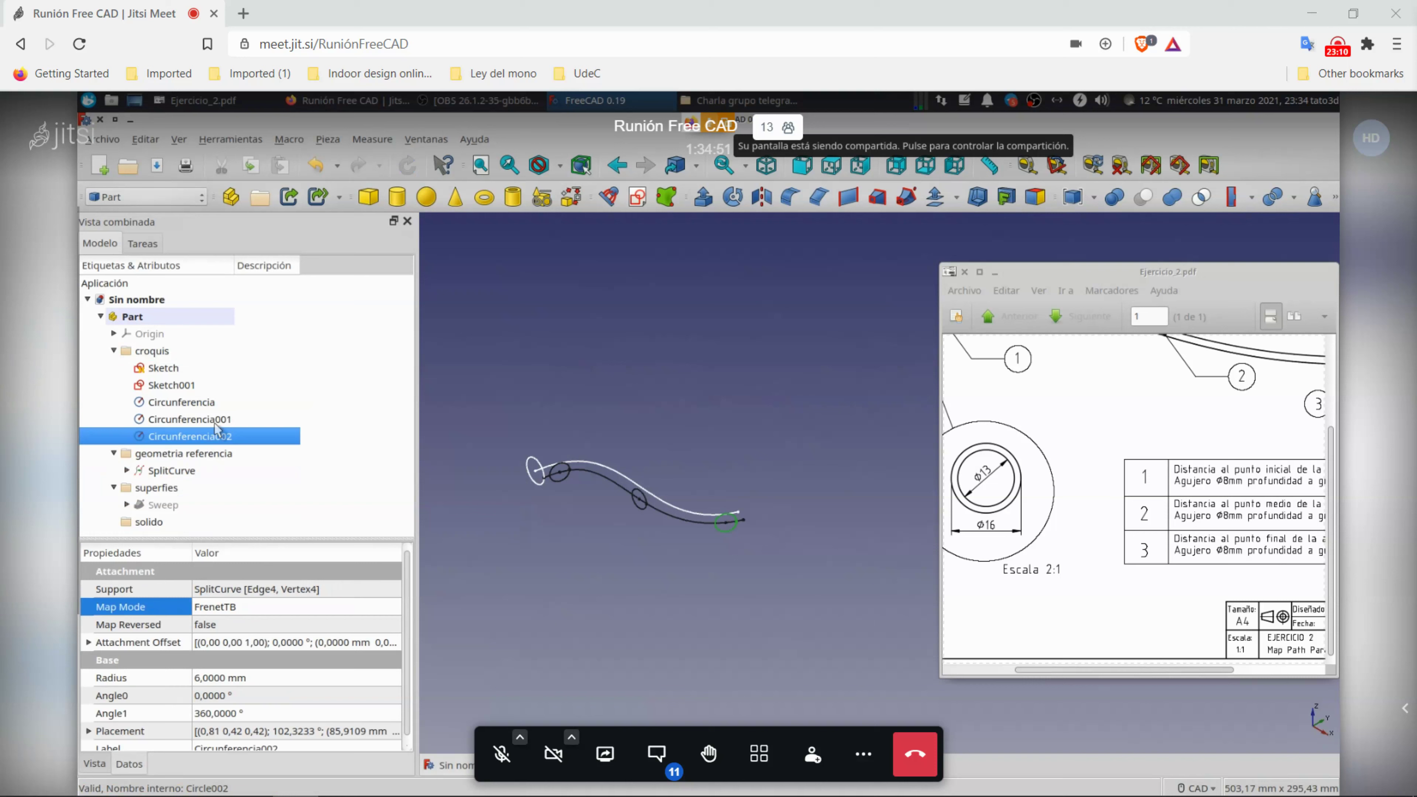
Step: Set Circunferencia's radius to 4 mm and Circunferencia001's radius to 5 mm
click(198, 403)
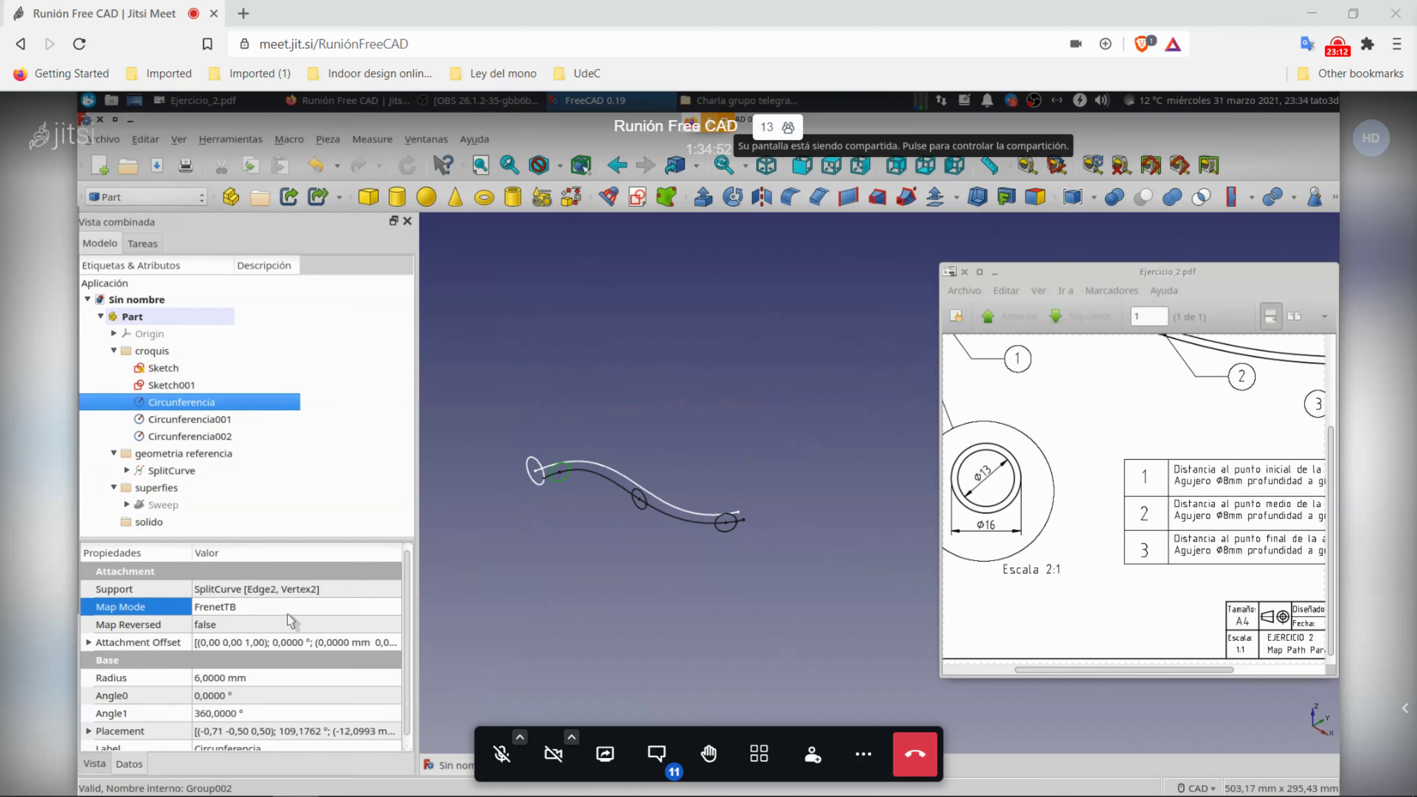
click(303, 682)
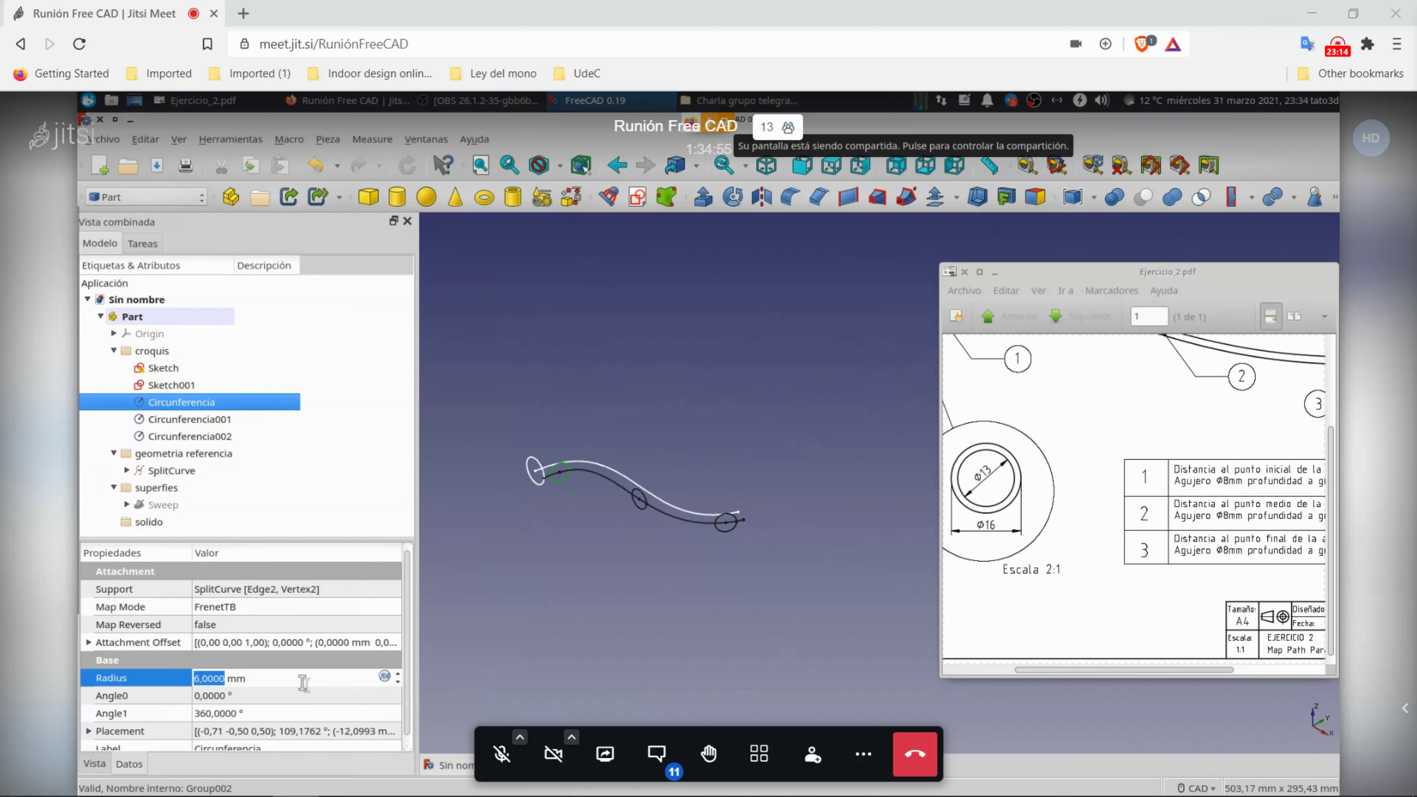
text(4)
key(Return)
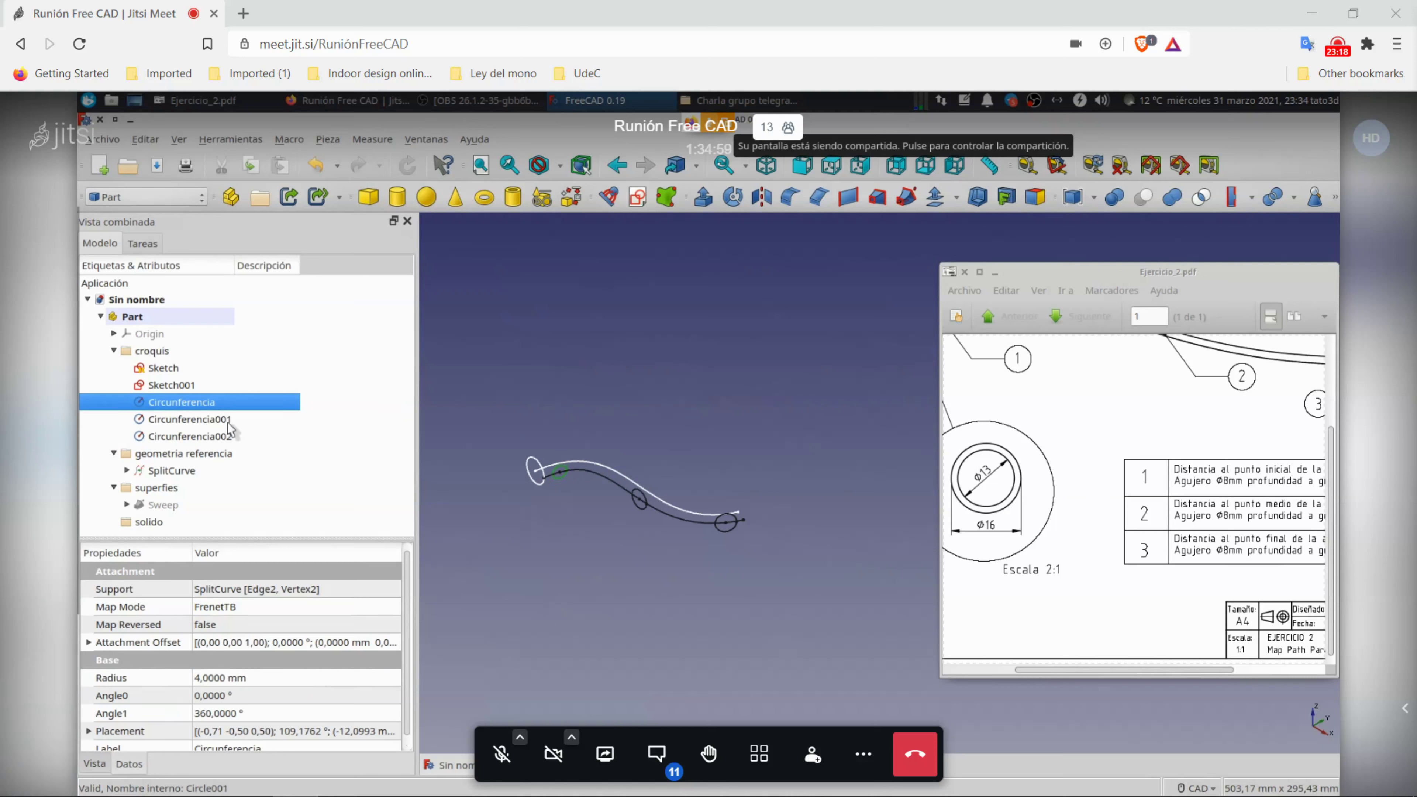
click(229, 421)
text(5)
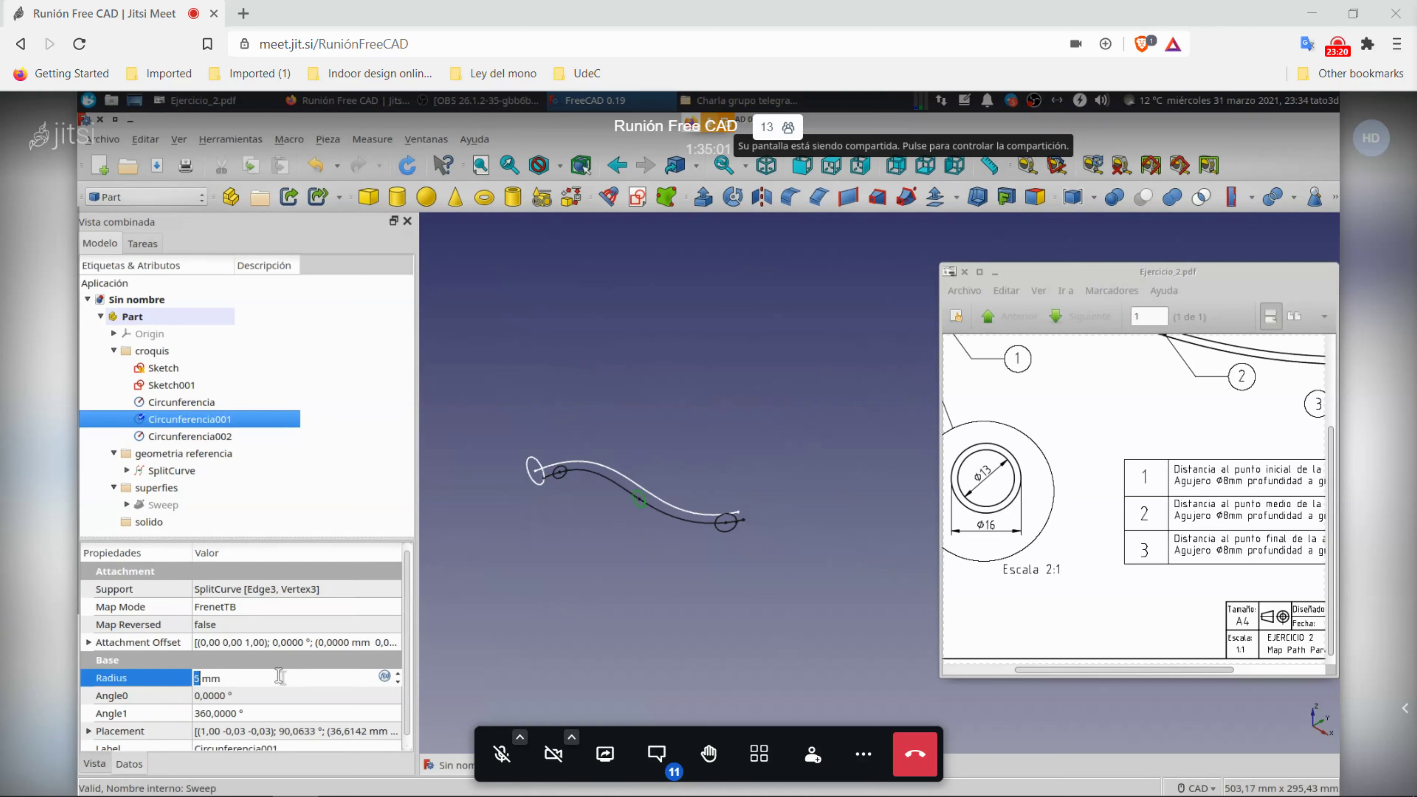
key(Return)
Step: Enter a radius of 5 for Circunferencia002 and review the circles along the curve
click(215, 436)
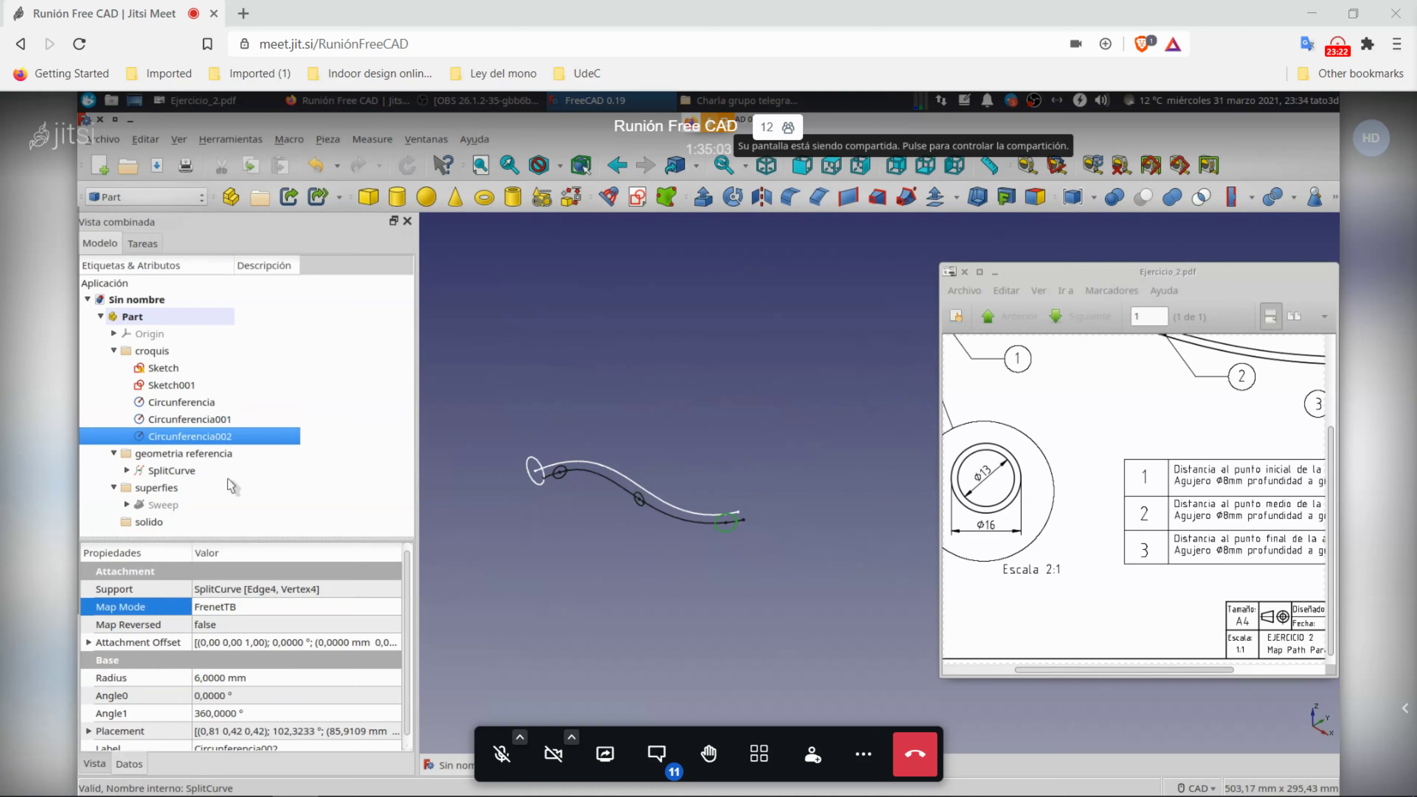
click(282, 680)
text(5)
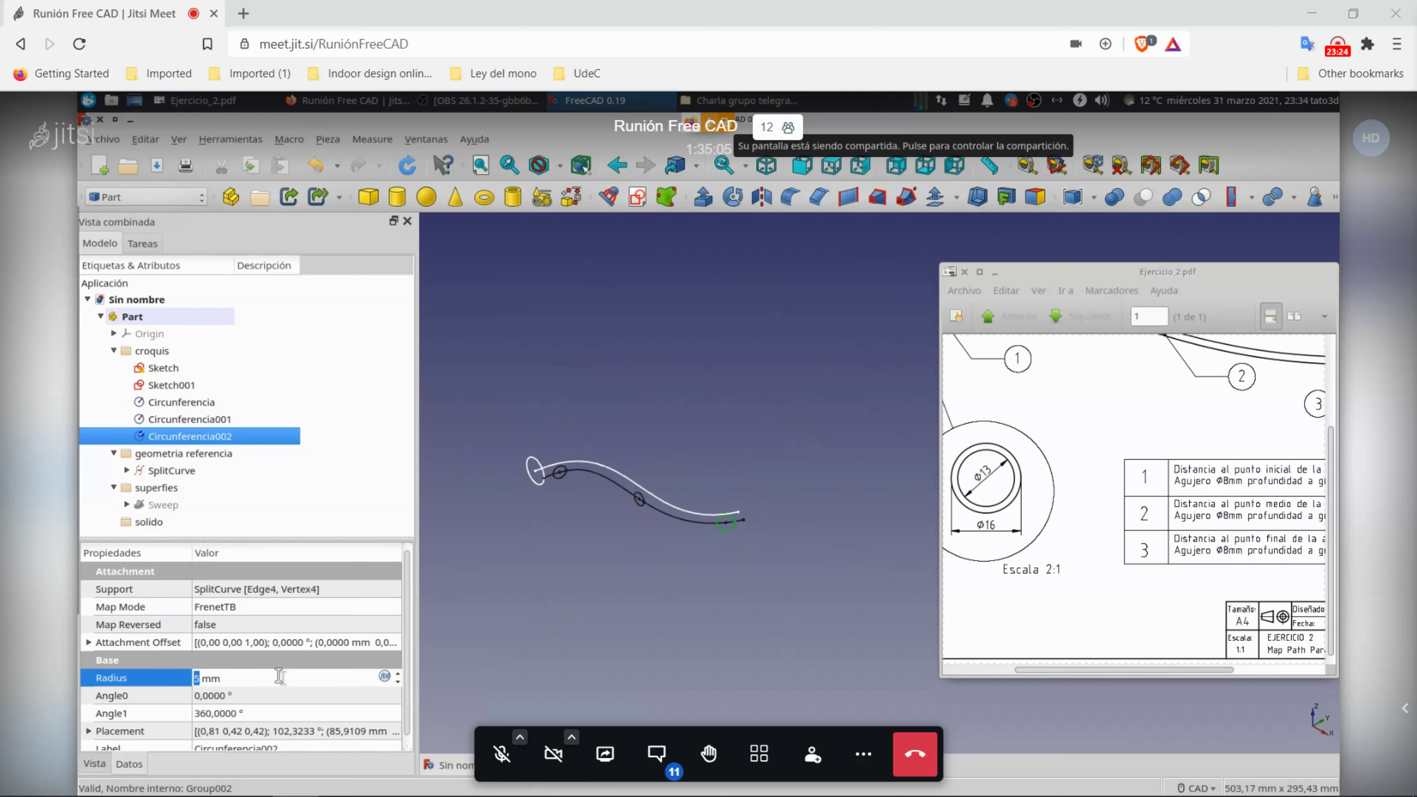
key(Return)
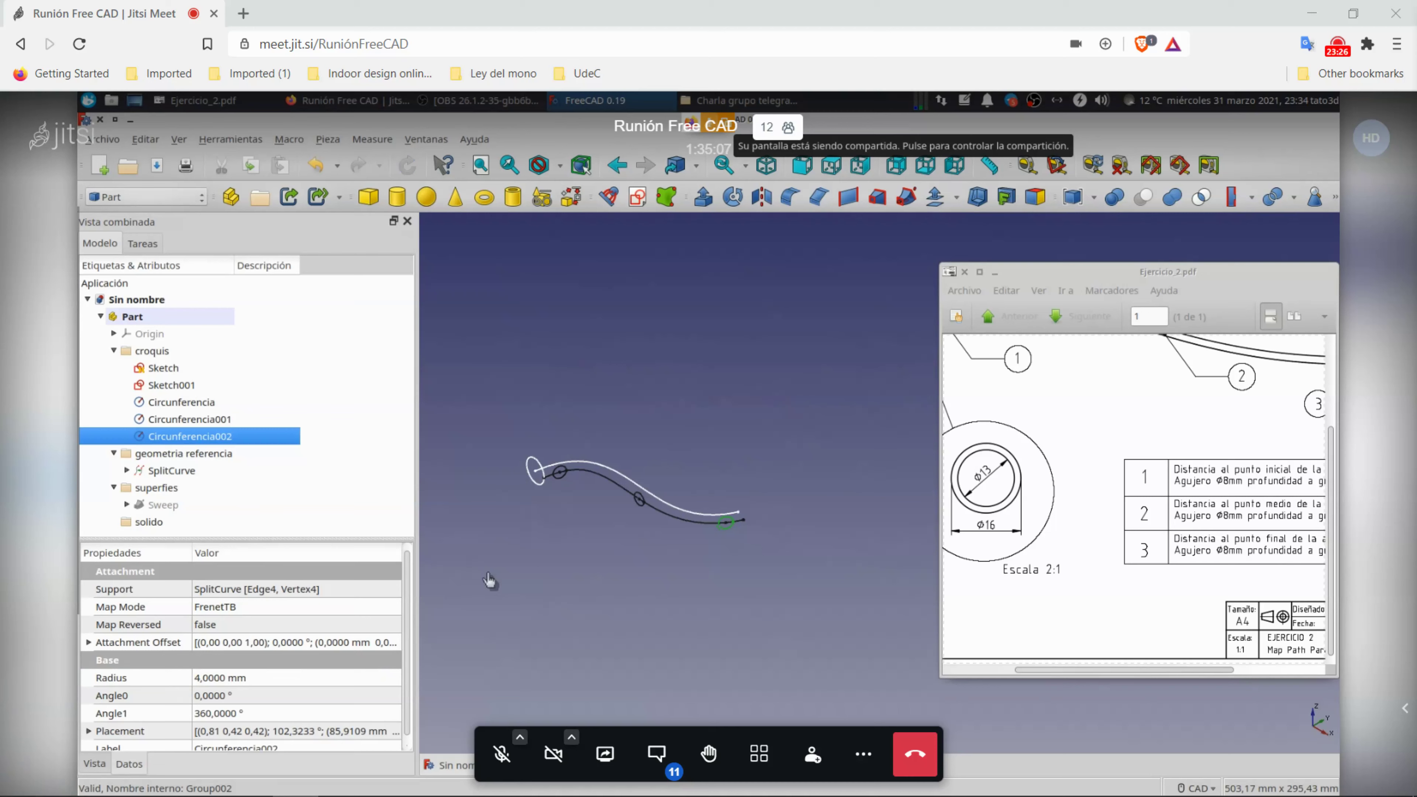
click(491, 581)
scroll(530, 552, up, 2)
scroll(541, 550, up, 2)
scroll(519, 541, down, 1)
scroll(535, 541, down, 2)
scroll(564, 544, down, 1)
Step: Minimise the exercise PDF and enlarge the model tree pane
click(995, 273)
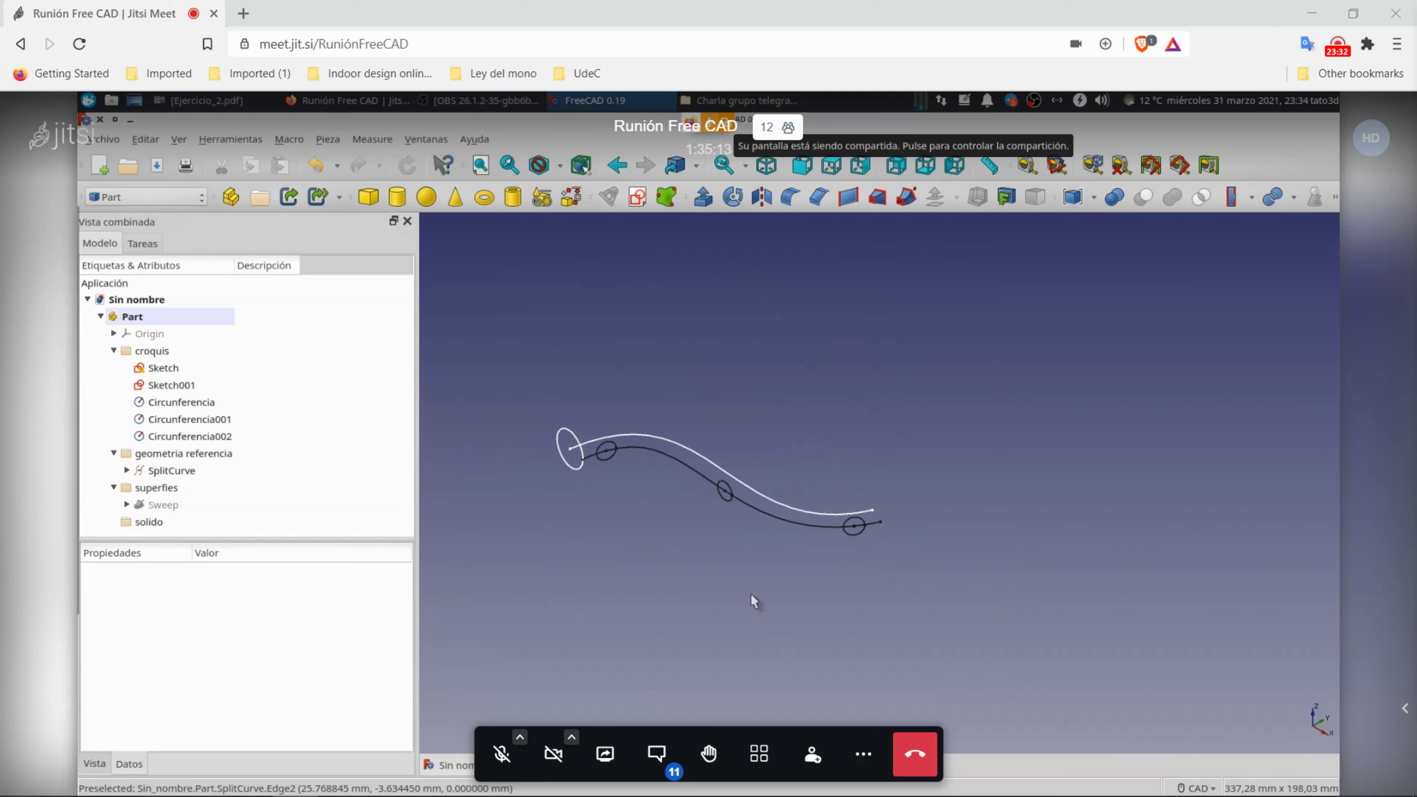
click(173, 506)
click(384, 515)
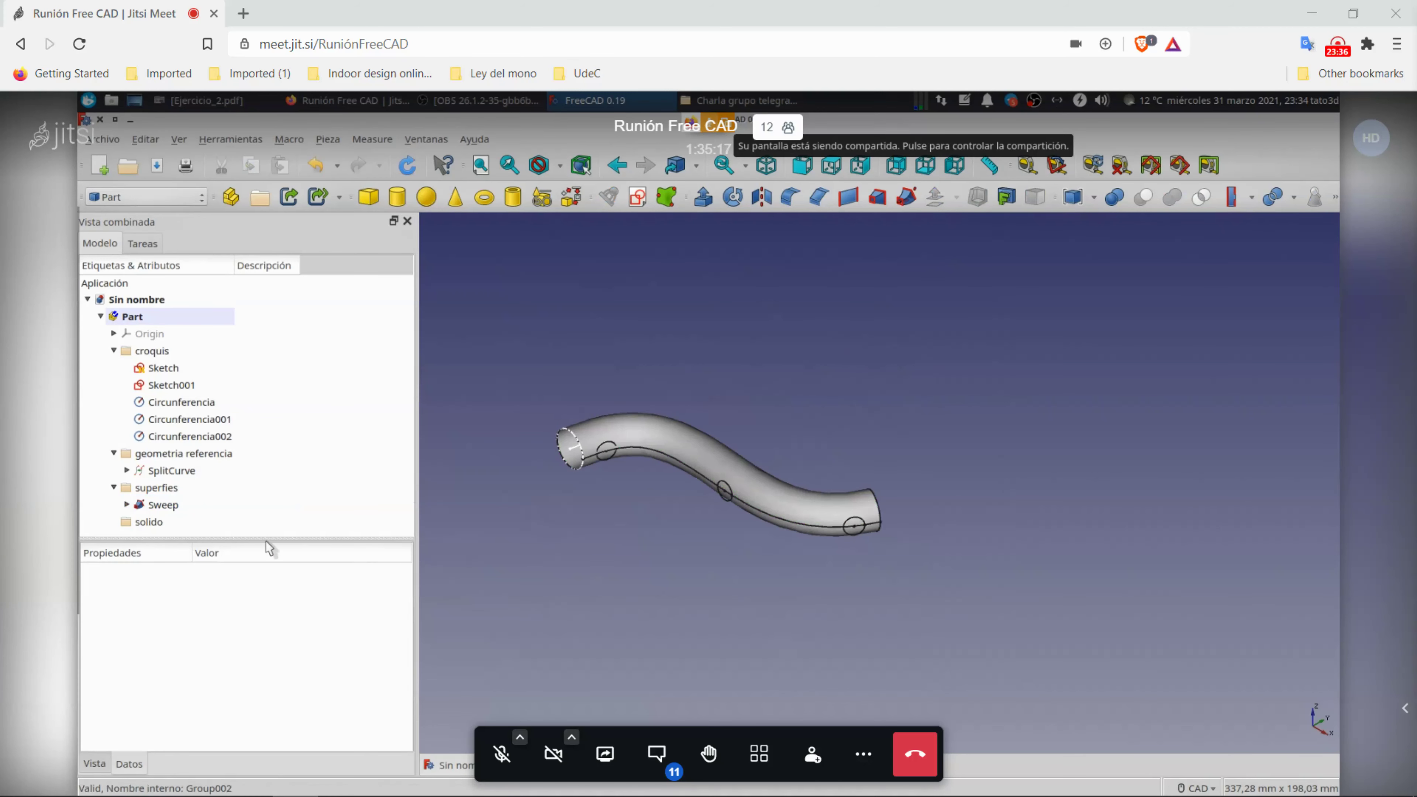
drag(265, 540, 261, 623)
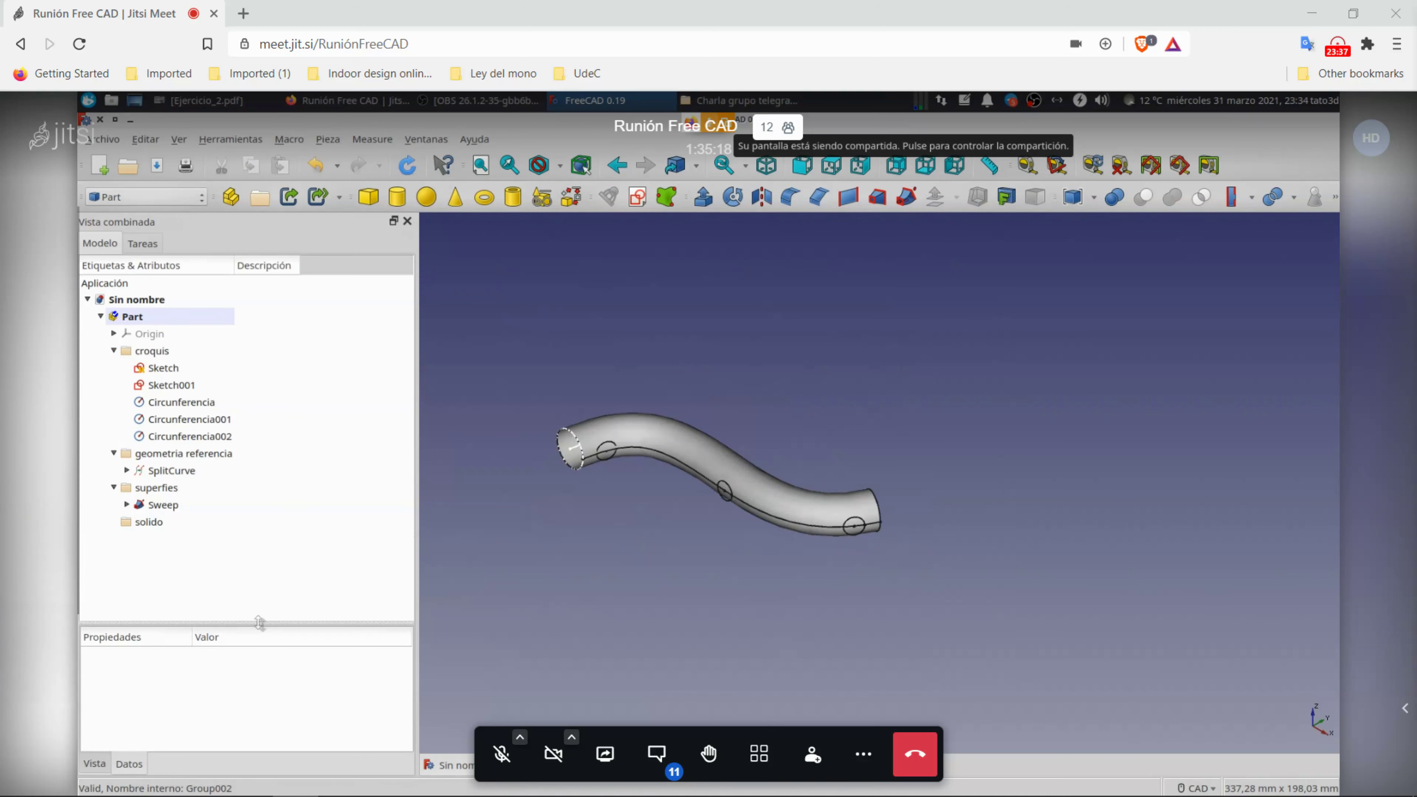
Step: Select the hole circles and start a Part Extrude
click(199, 419)
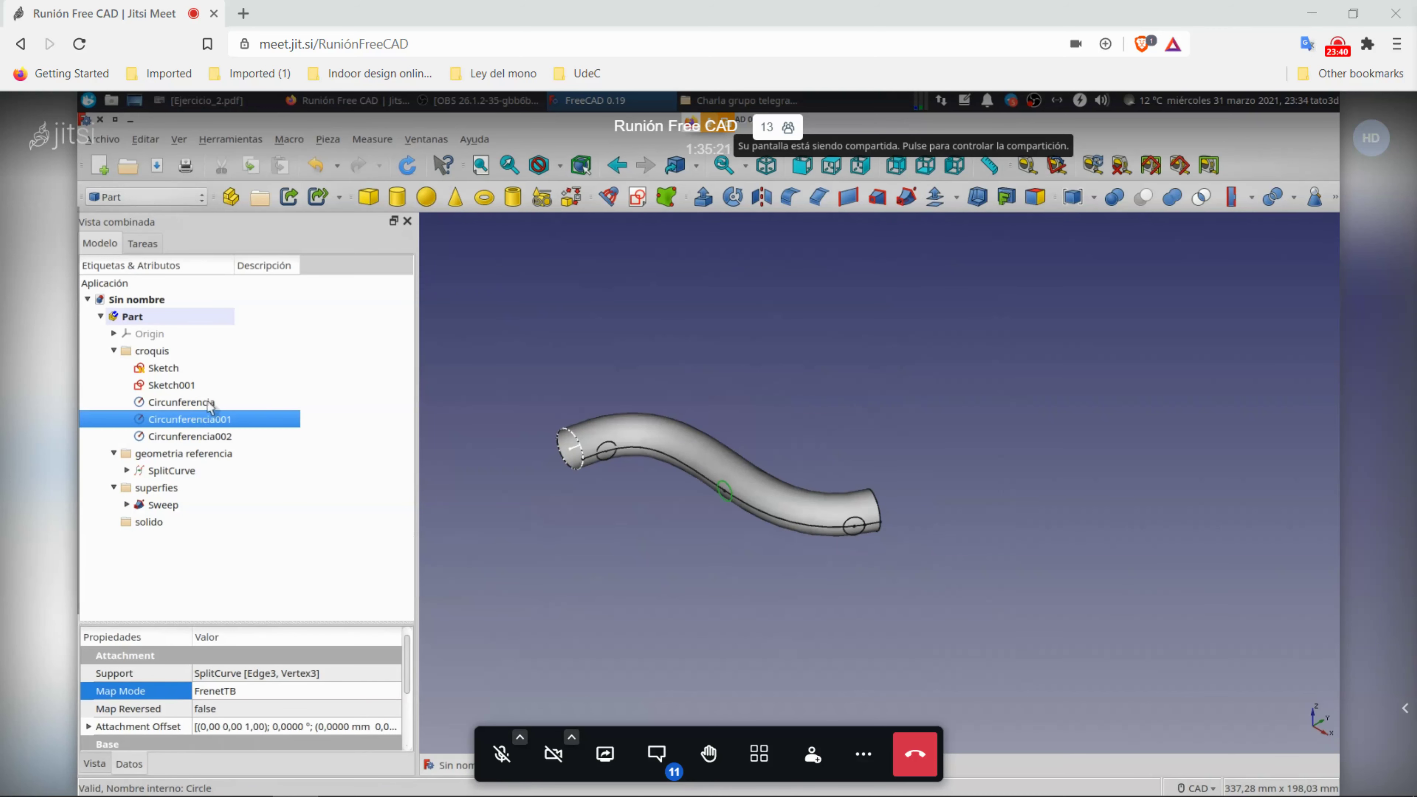
click(208, 403)
click(697, 273)
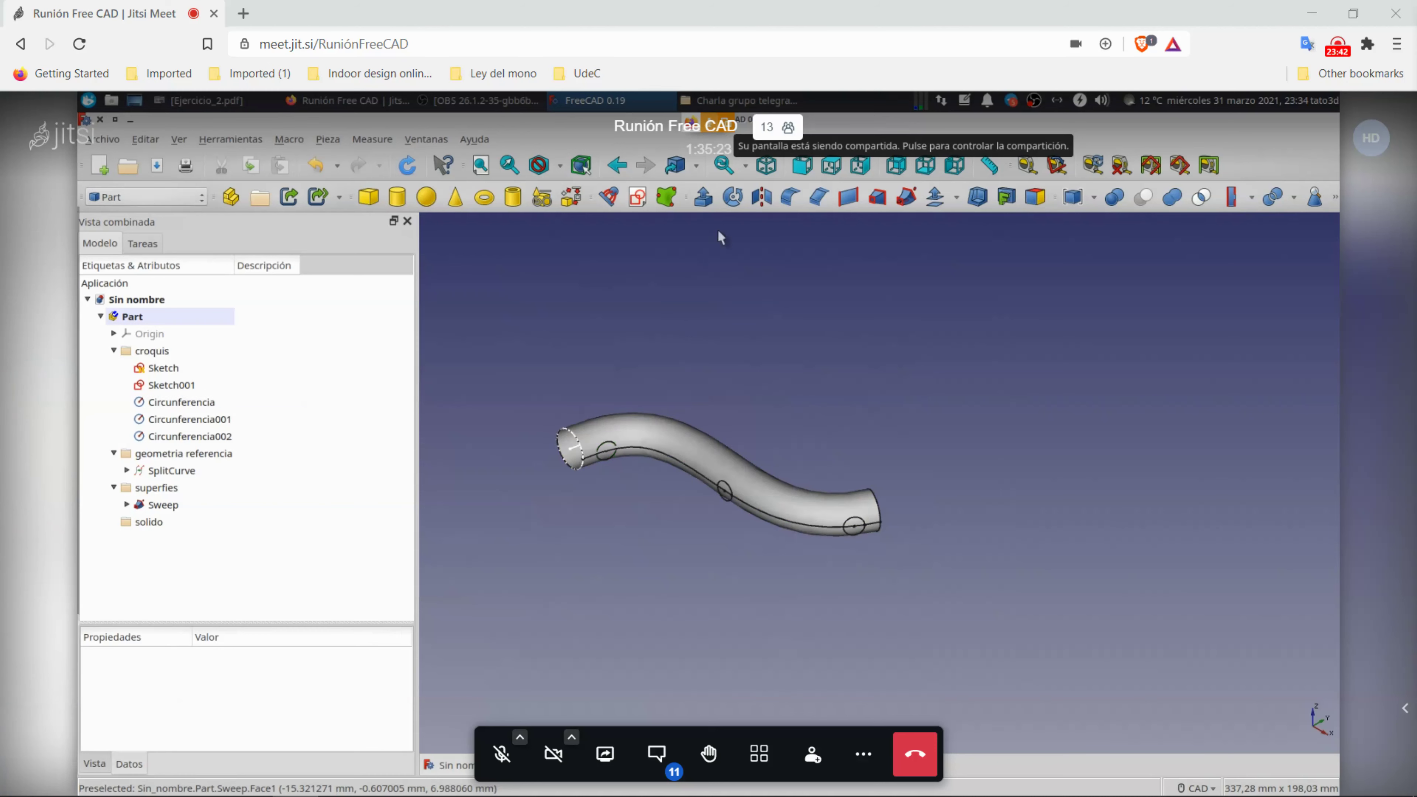
click(703, 197)
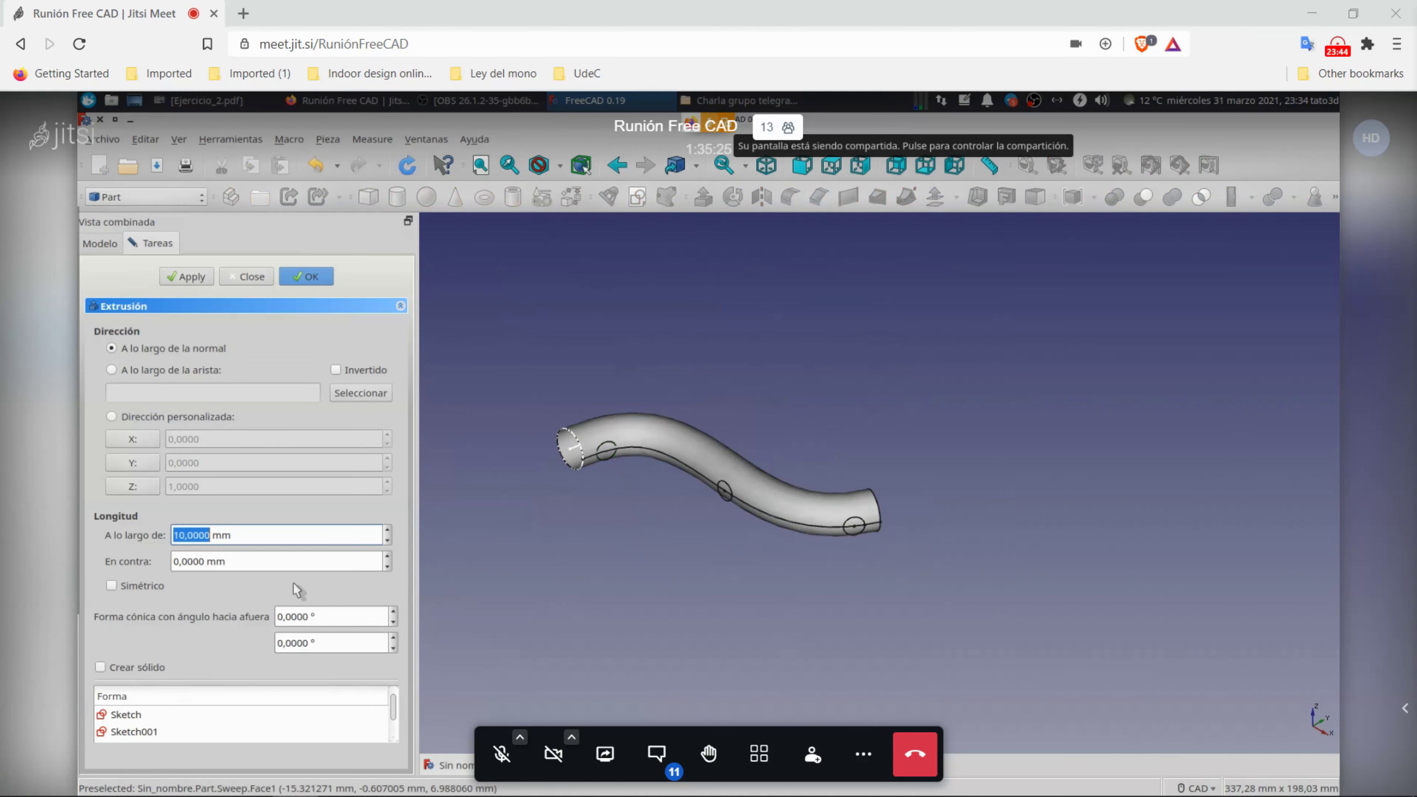
Step: Choose Circunferencia as the extrusion shape, make it symmetric, and select the length value
scroll(226, 731, down, 2)
scroll(218, 730, up, 1)
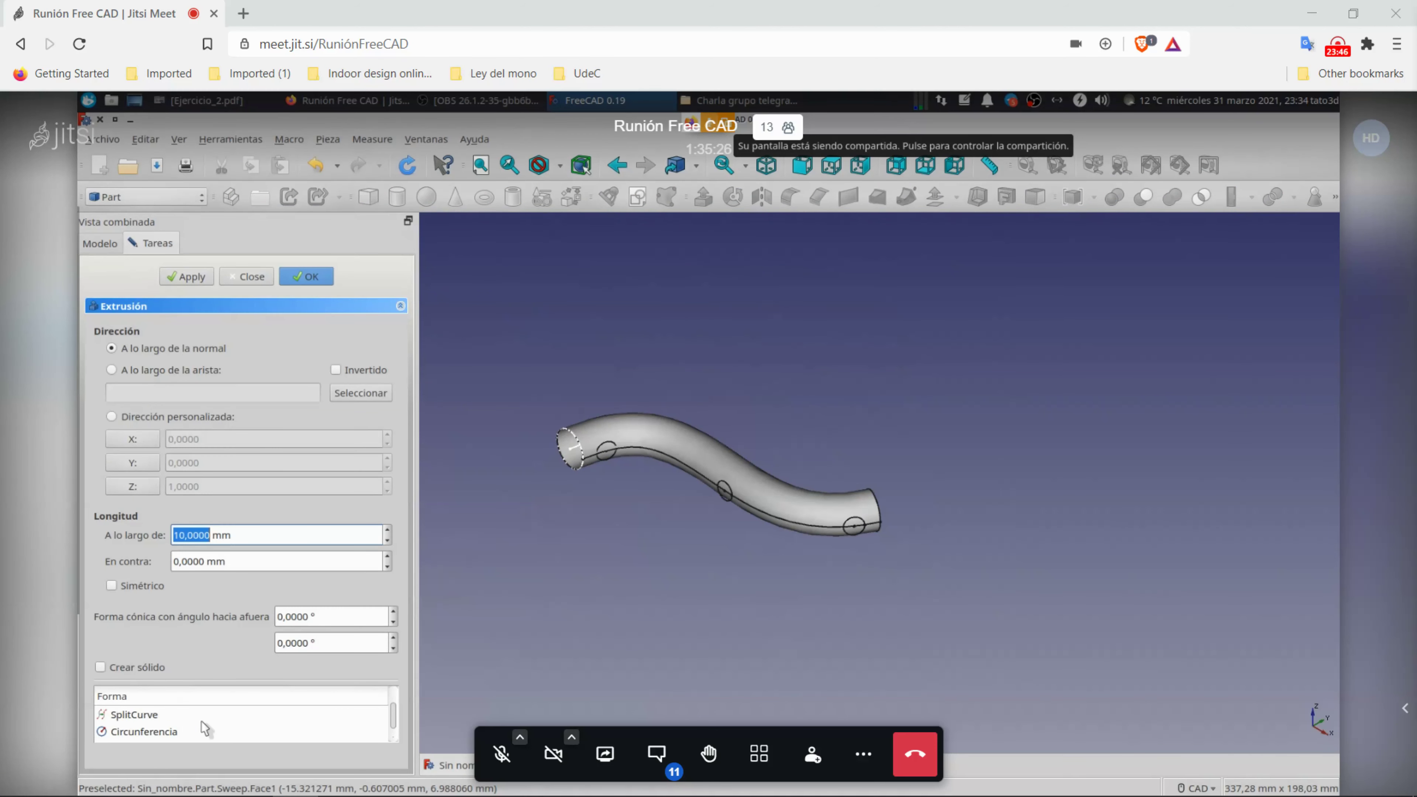
click(174, 729)
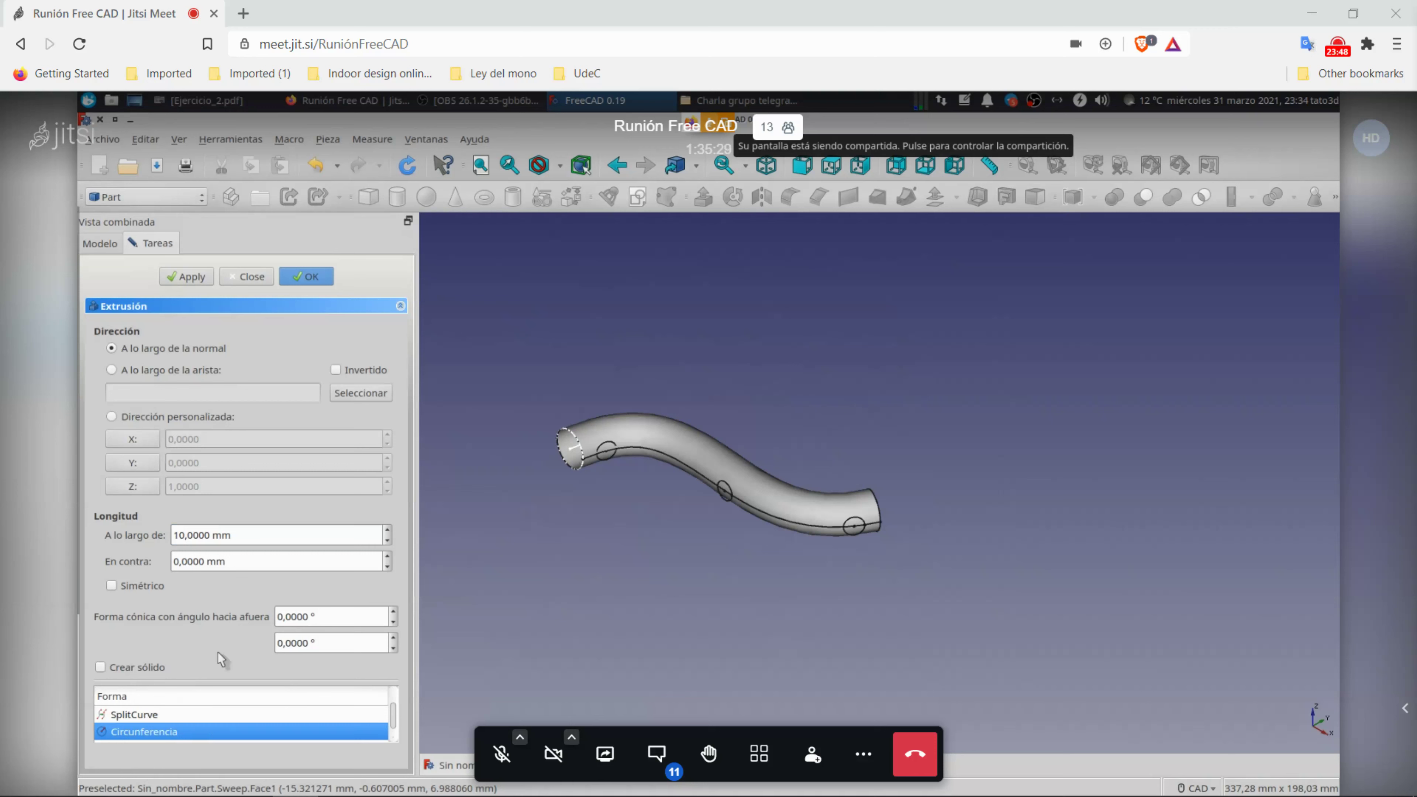
click(135, 585)
triple_click(221, 533)
middle_drag(518, 536, 671, 525)
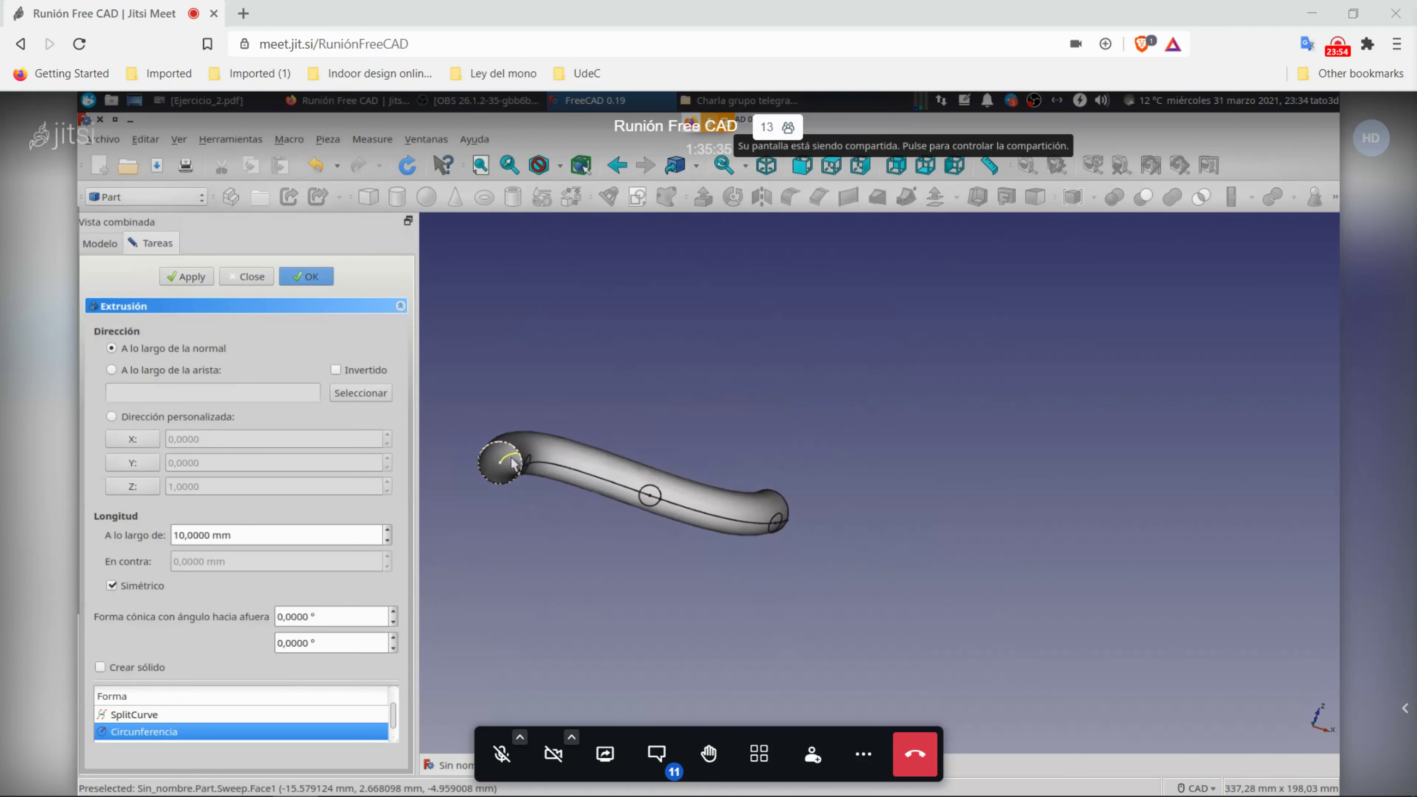
scroll(538, 452, up, 4)
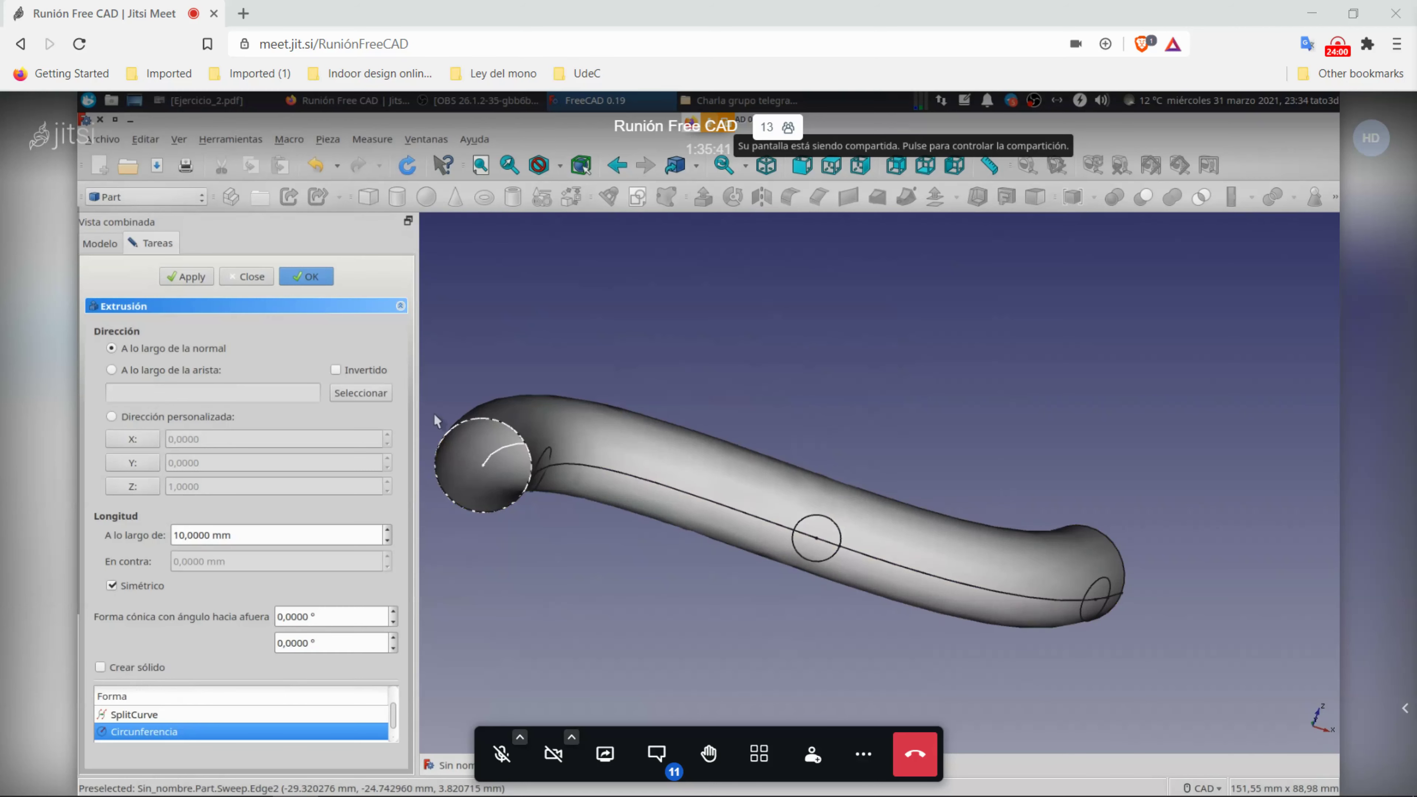
middle_drag(587, 542, 617, 530)
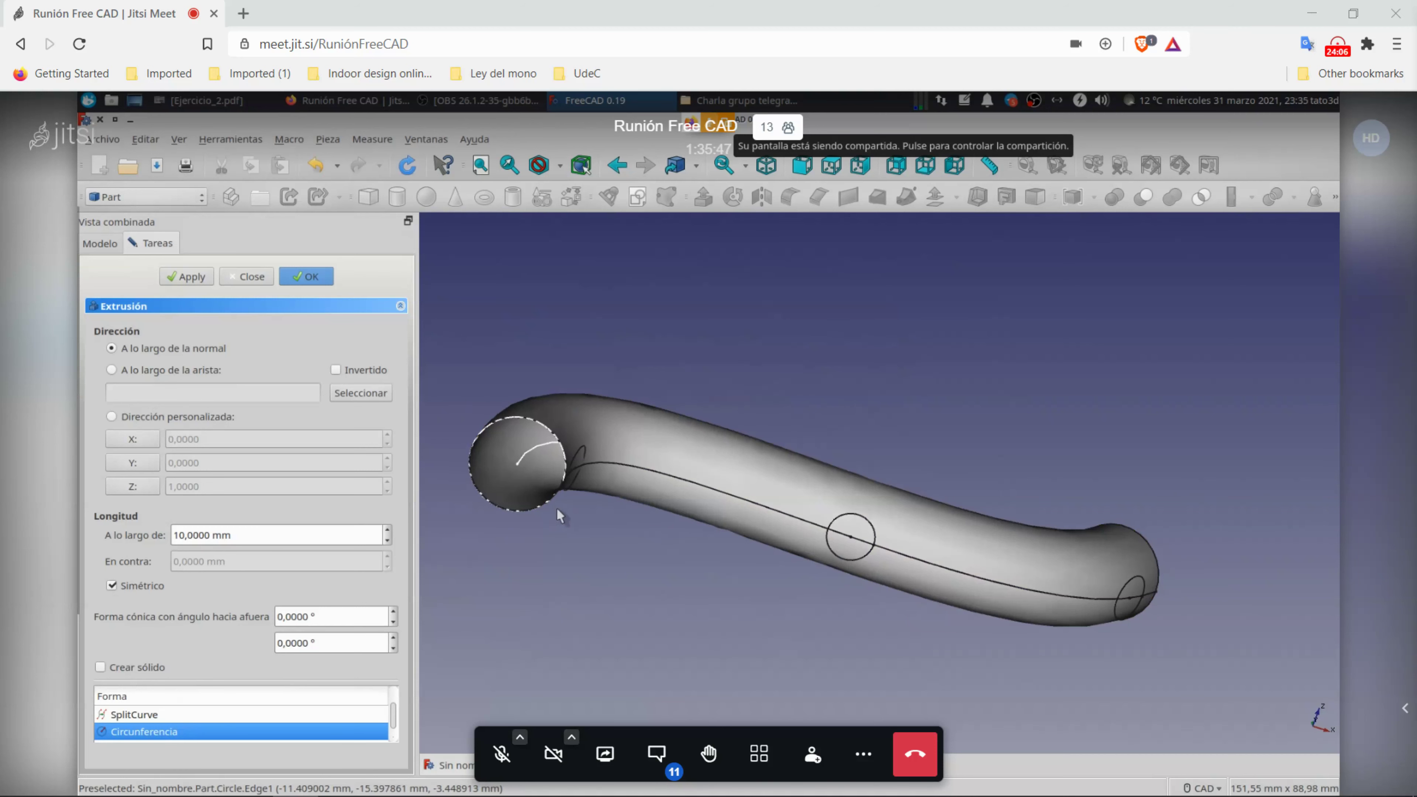
middle_drag(575, 520, 625, 537)
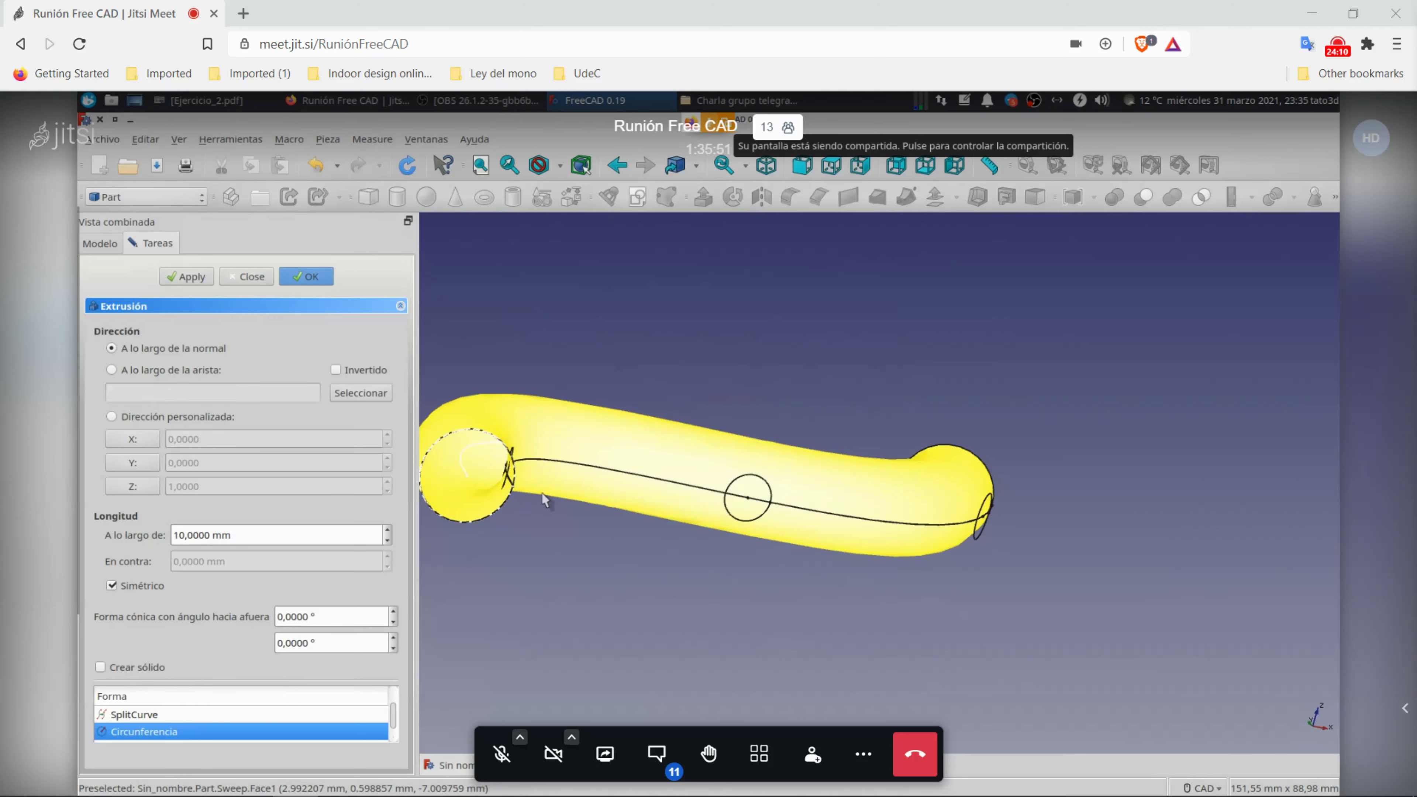
middle_drag(519, 503, 558, 494)
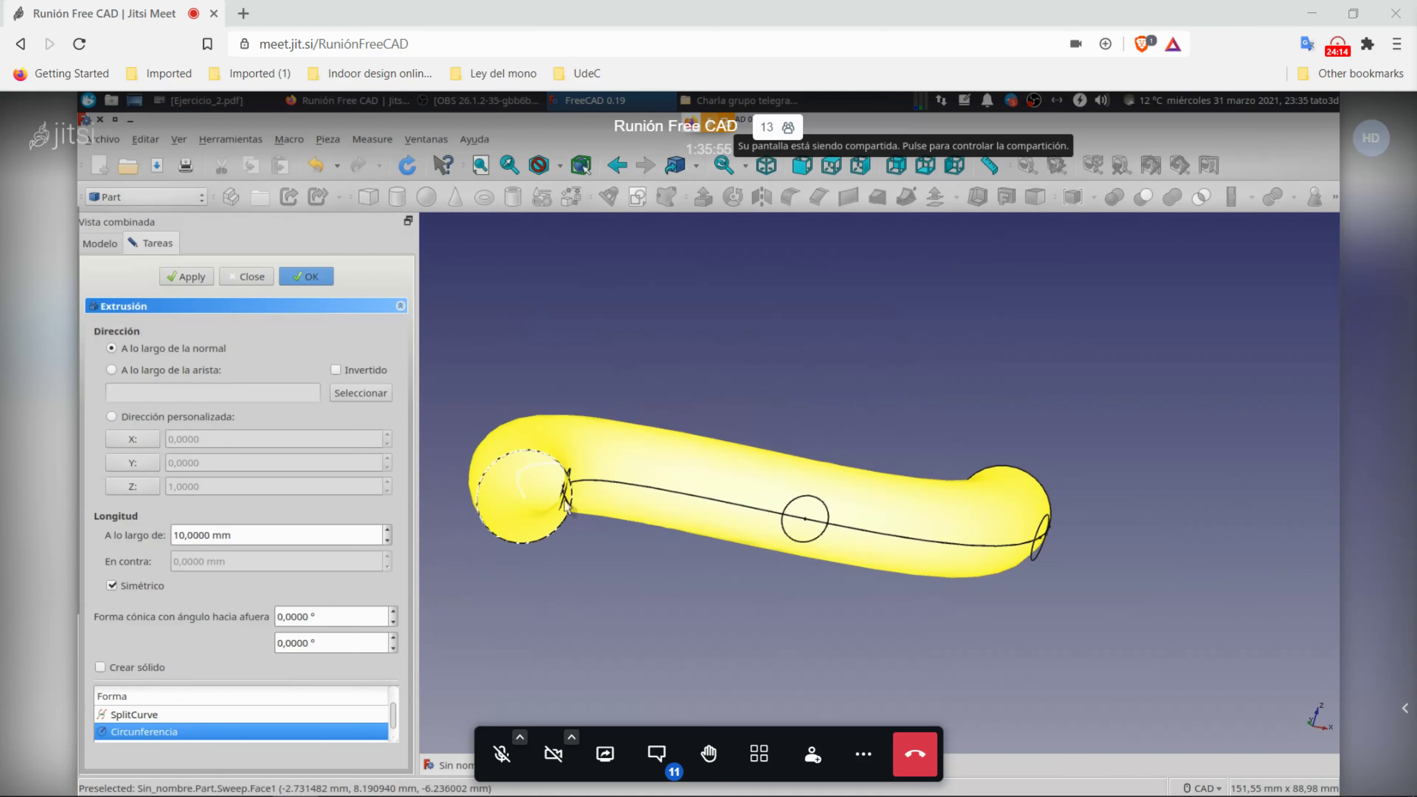
middle_drag(562, 500, 678, 551)
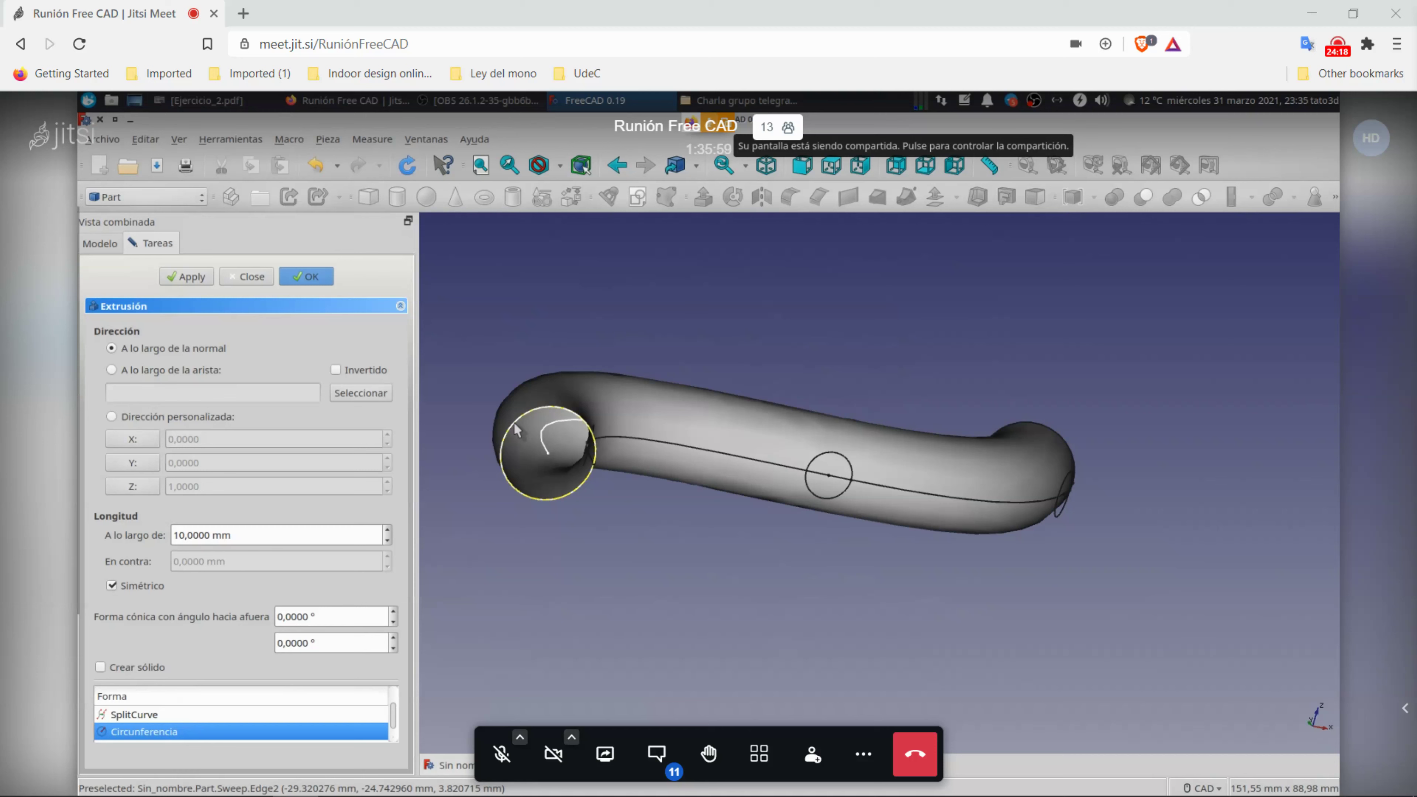
drag(245, 535, 168, 535)
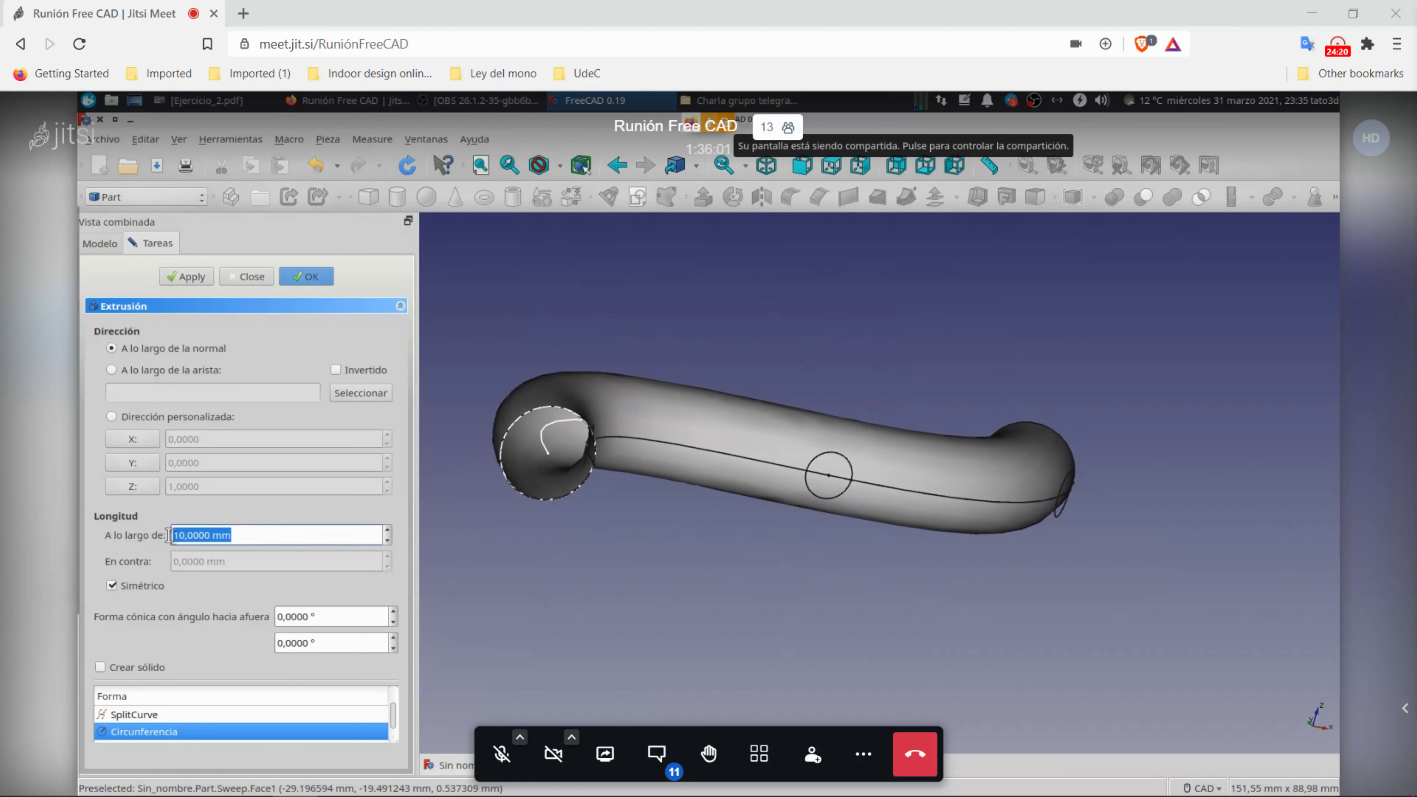
Step: Extrude Circunferencia 8 mm symmetrically and fit the pipe in isometric view
text(8)
click(205, 279)
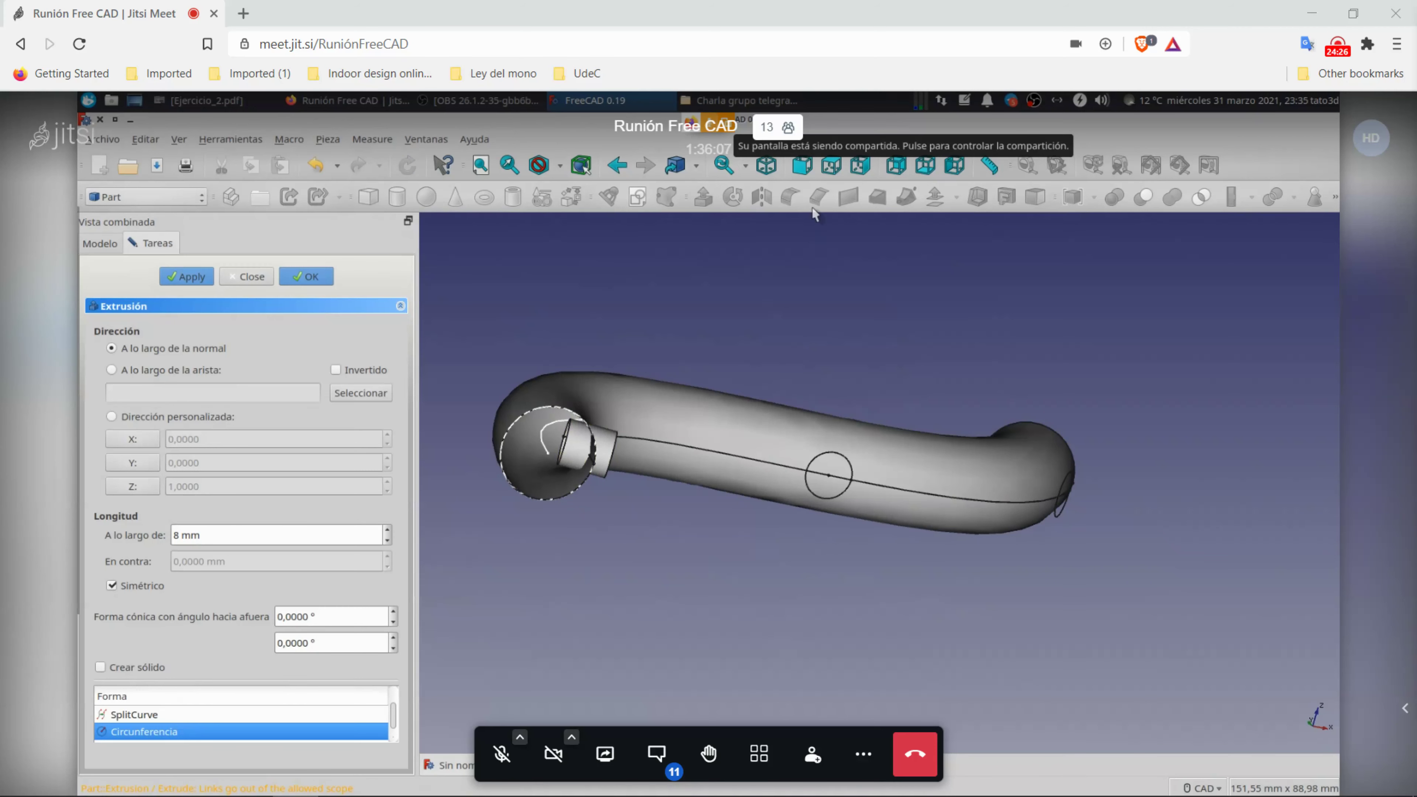
click(766, 165)
key(v)
key(f)
scroll(291, 723, down, 1)
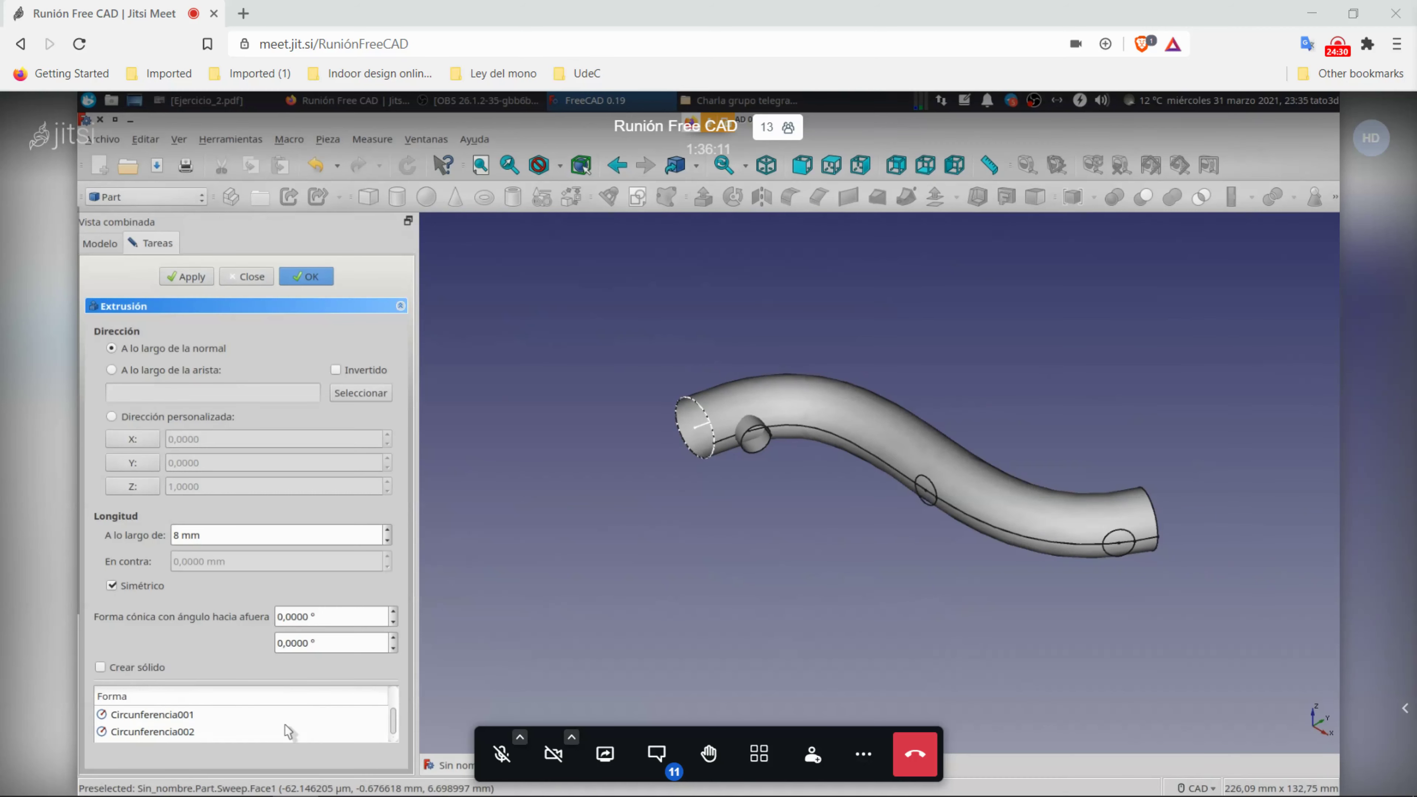
Step: Apply the same 8 mm extrusion to Circunferencia001 and Circunferencia002, then select all three extrusions
click(192, 717)
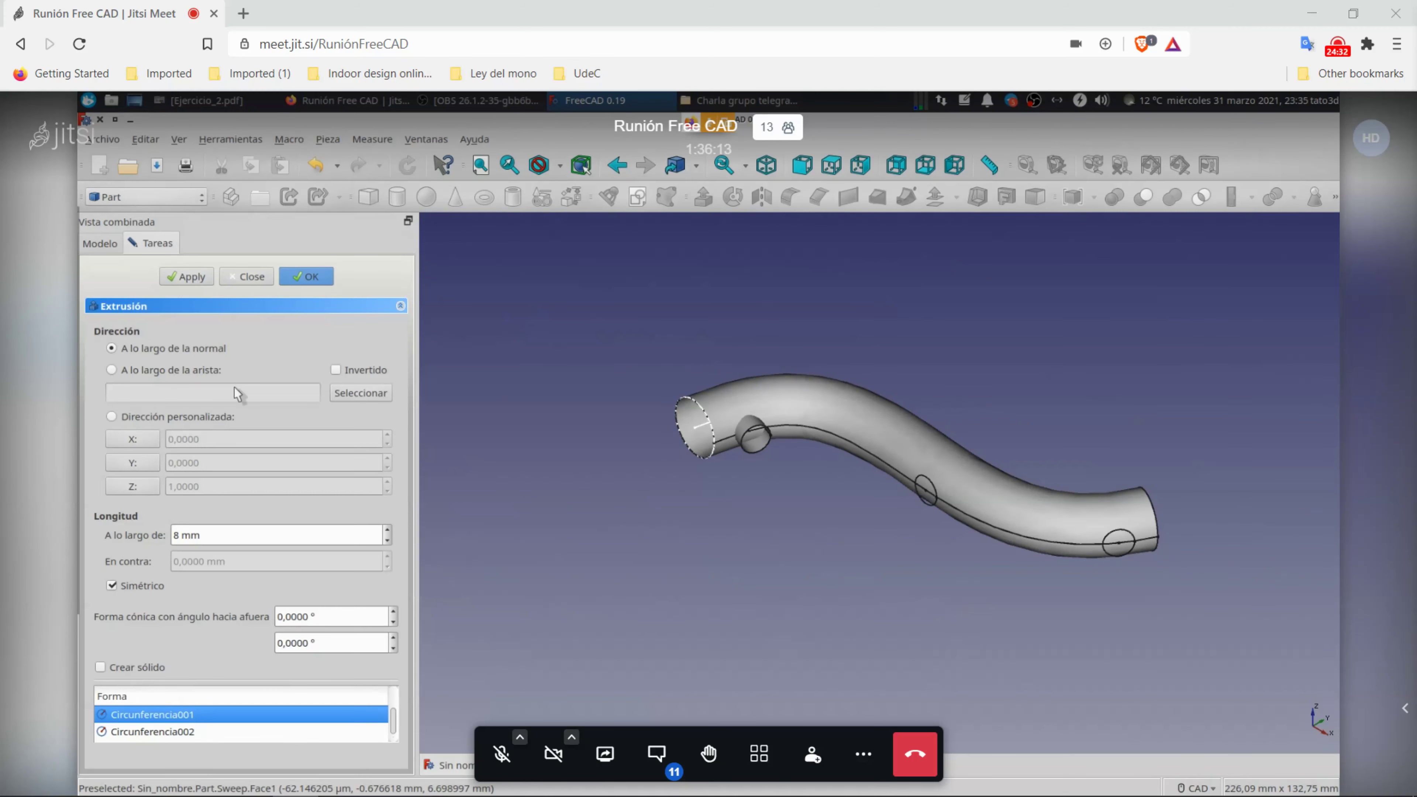
click(209, 276)
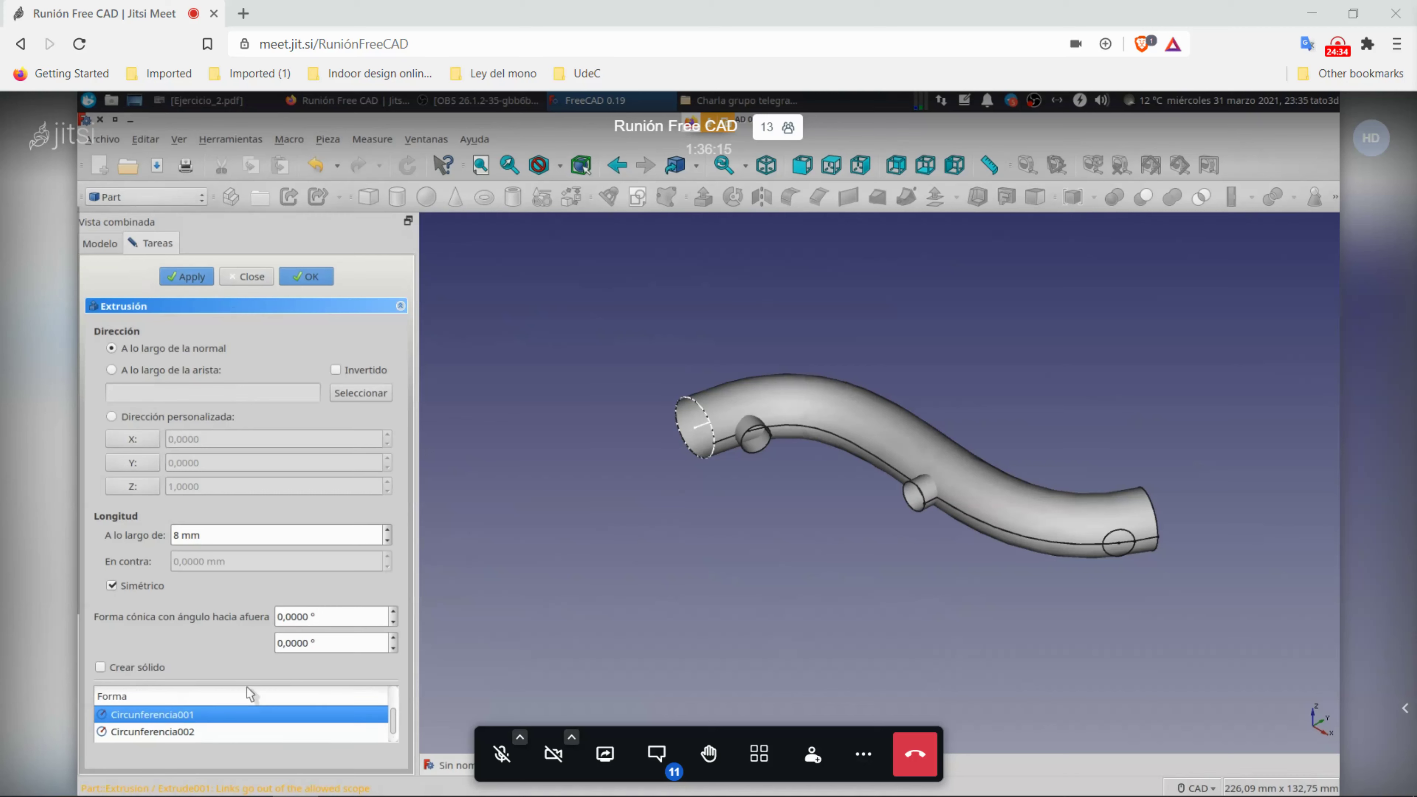
click(188, 733)
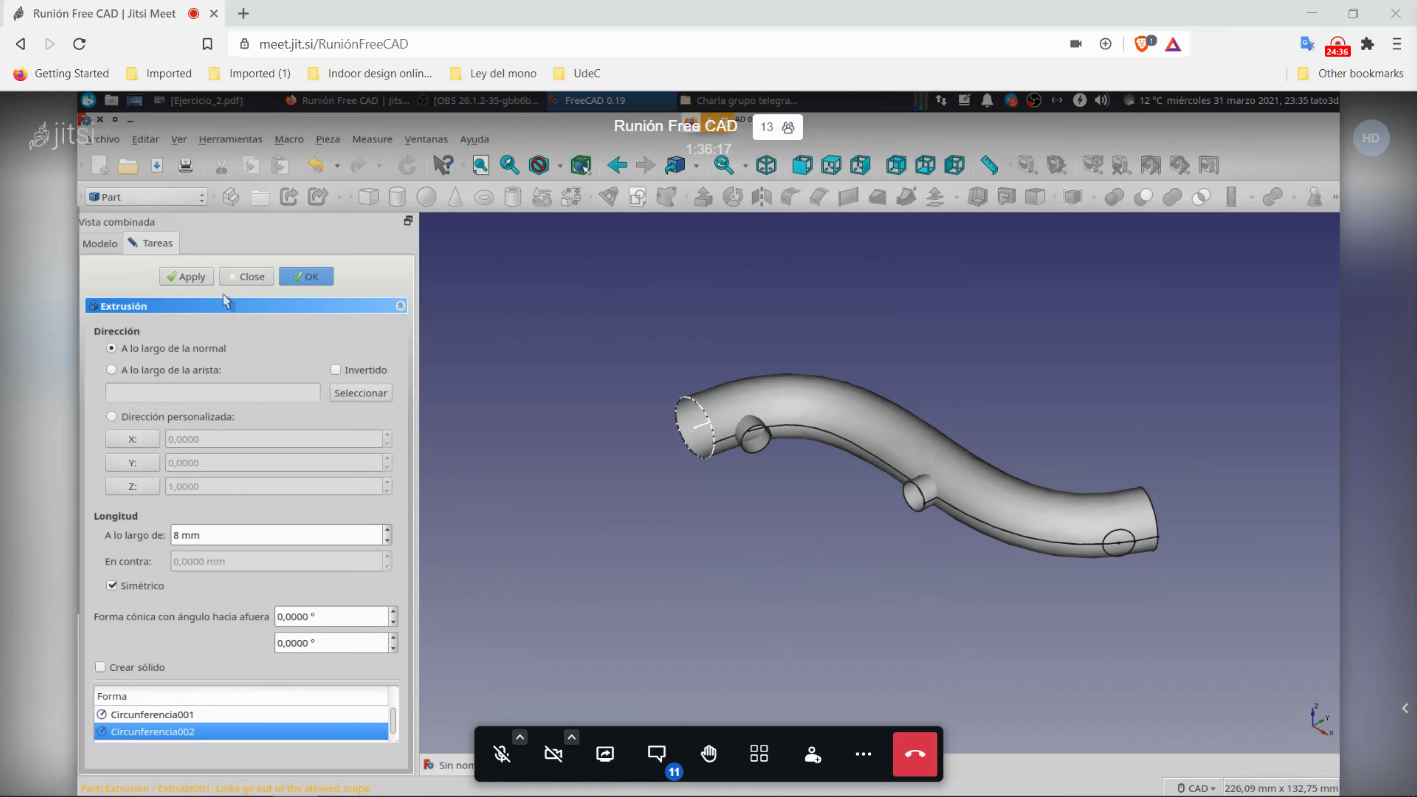
click(209, 277)
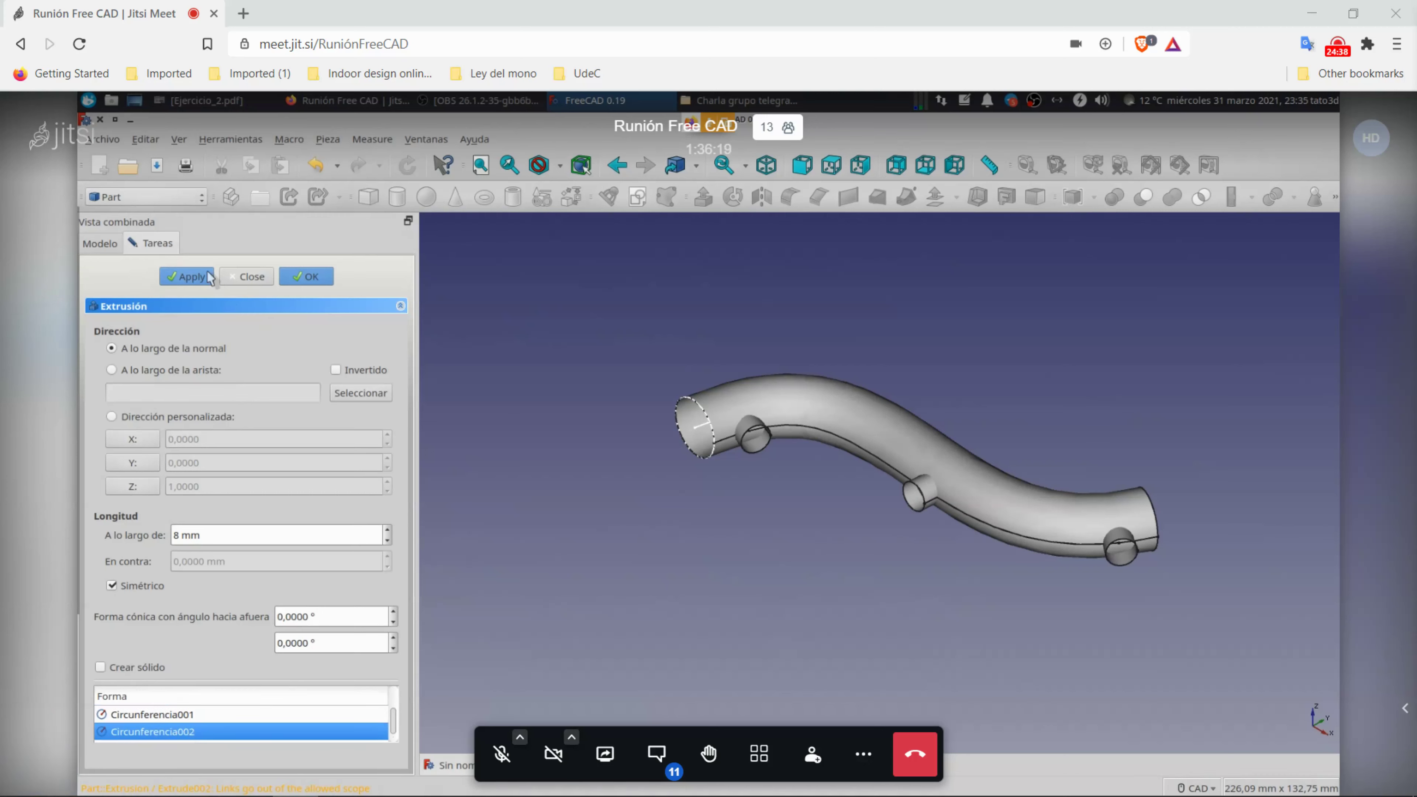
click(246, 277)
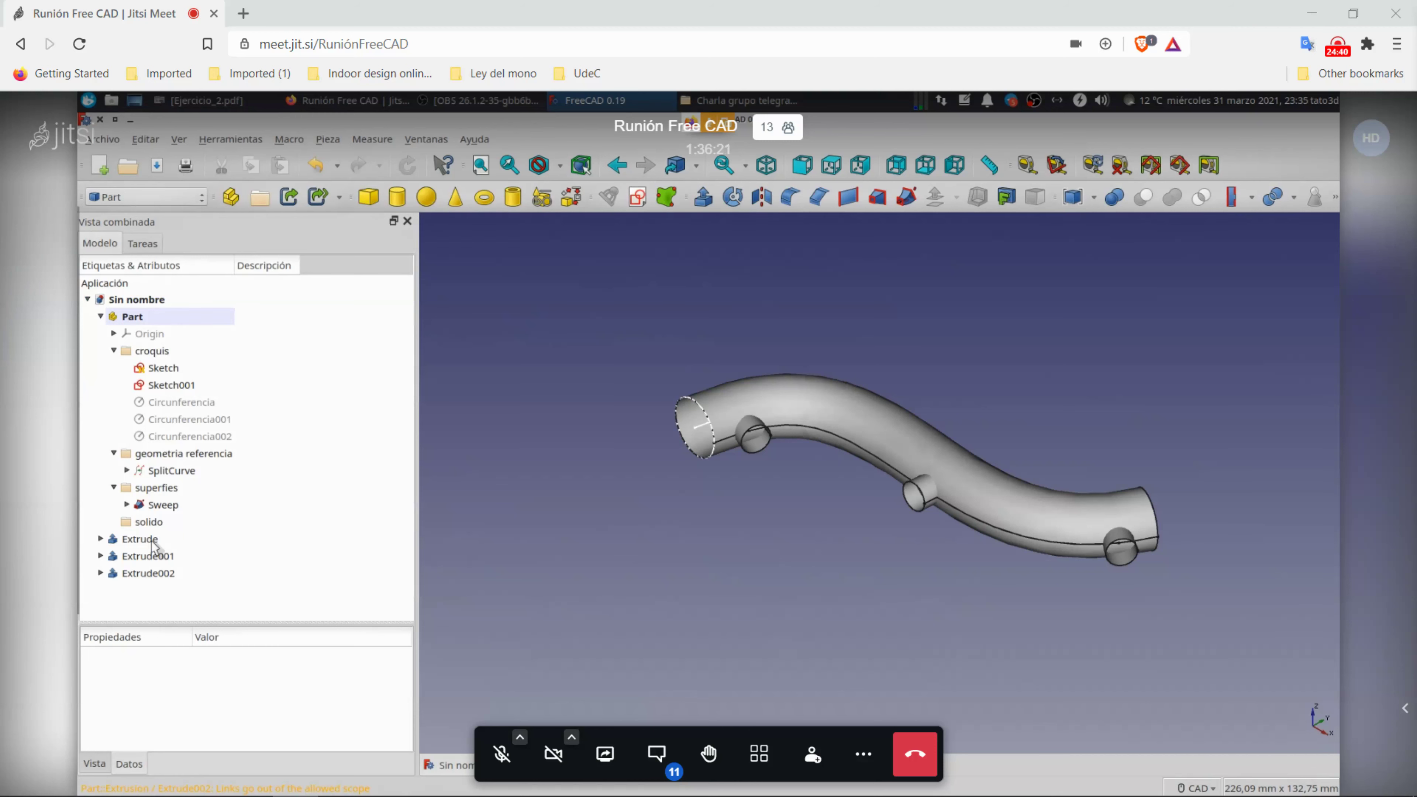
click(155, 542)
shift+click(167, 573)
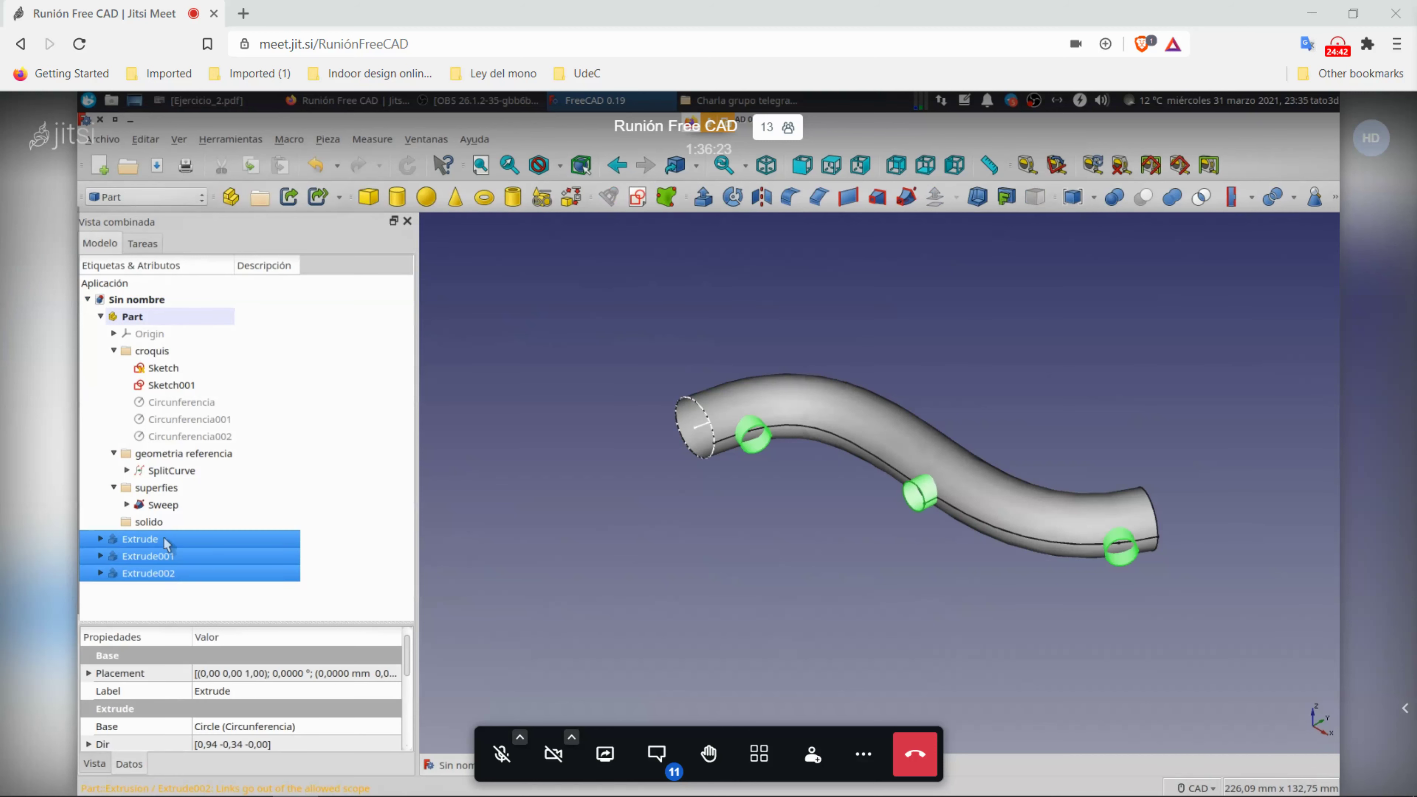
Step: Move the three extrusions into the superfies folder
drag(166, 544, 156, 488)
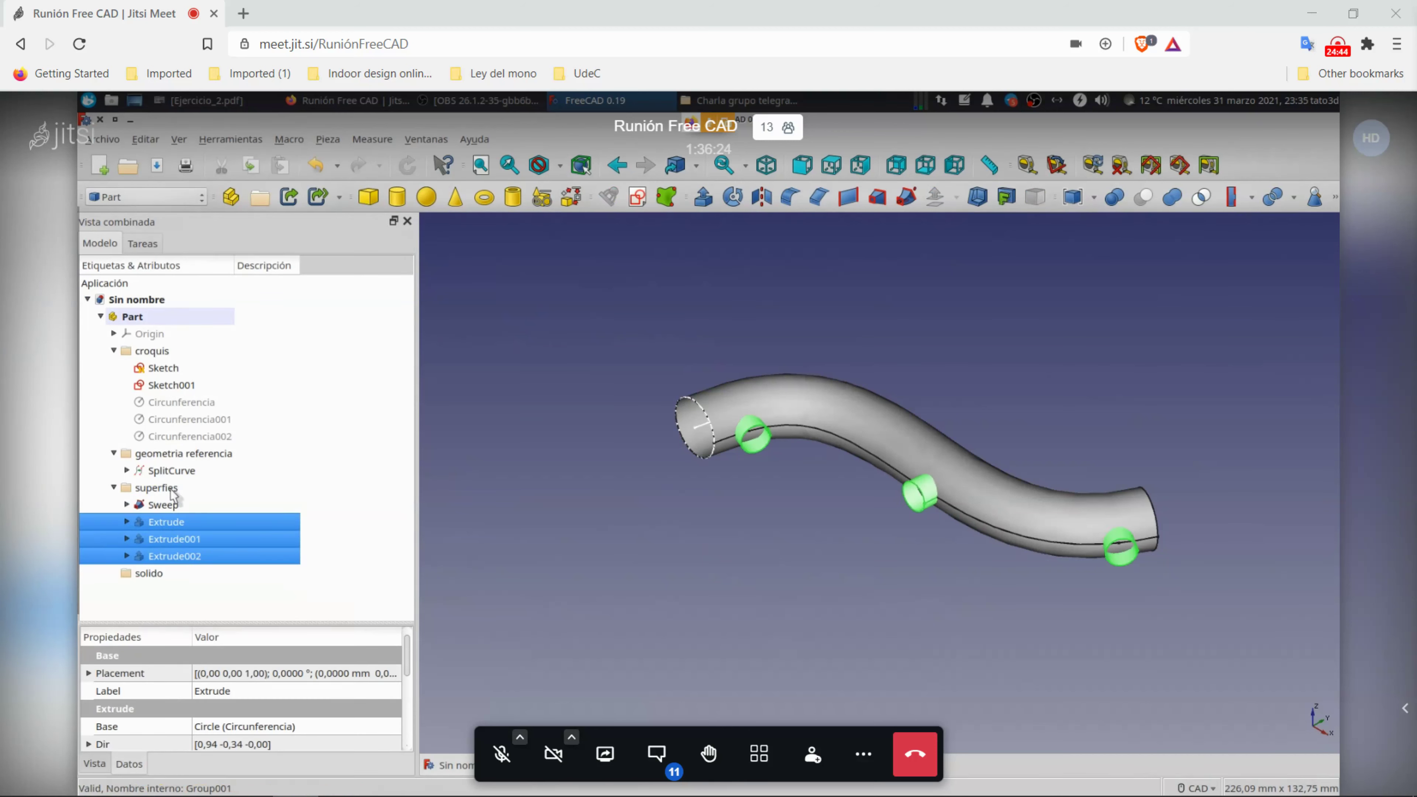
click(268, 585)
middle_drag(758, 585, 655, 576)
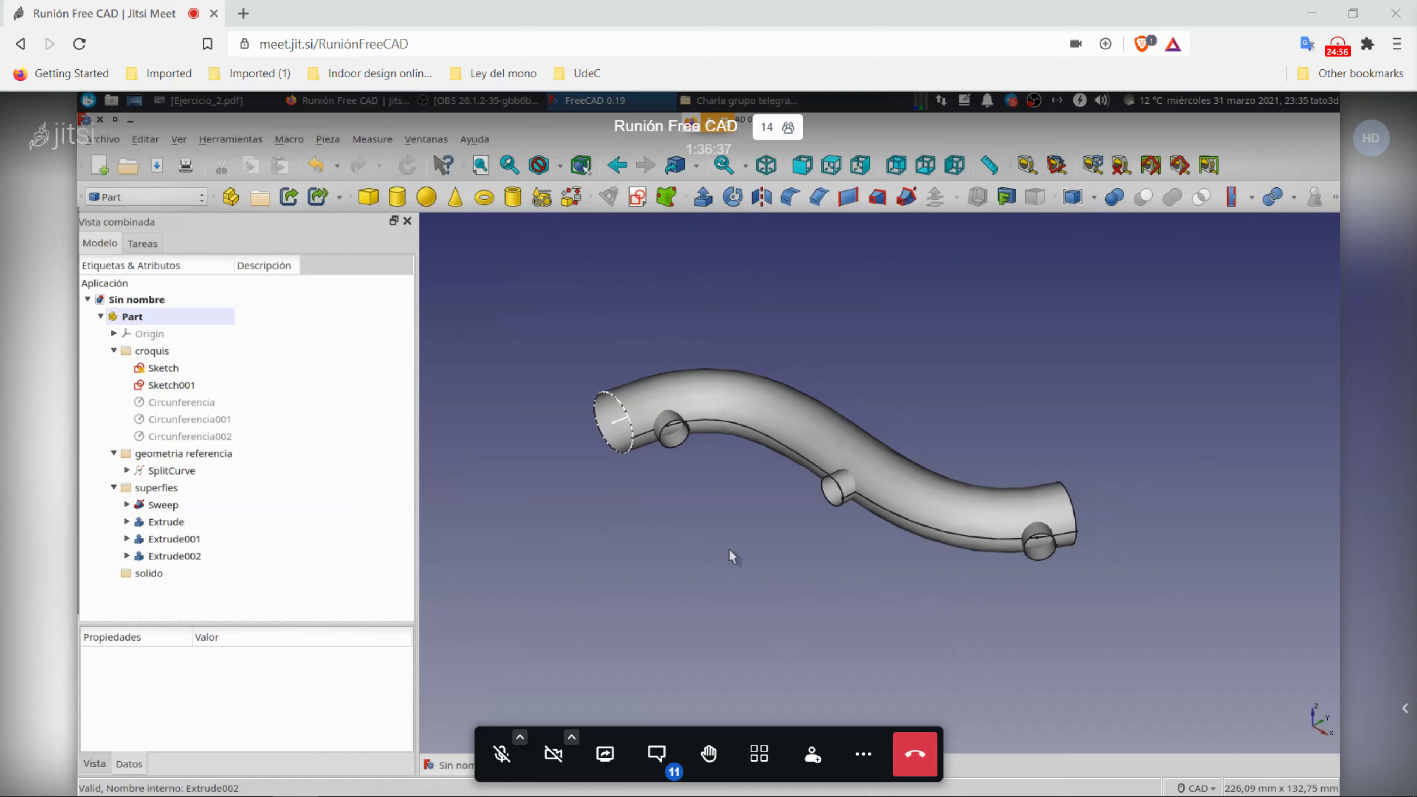
Step: Select Extrude, Extrude001 and Extrude002 together in the tree
click(170, 506)
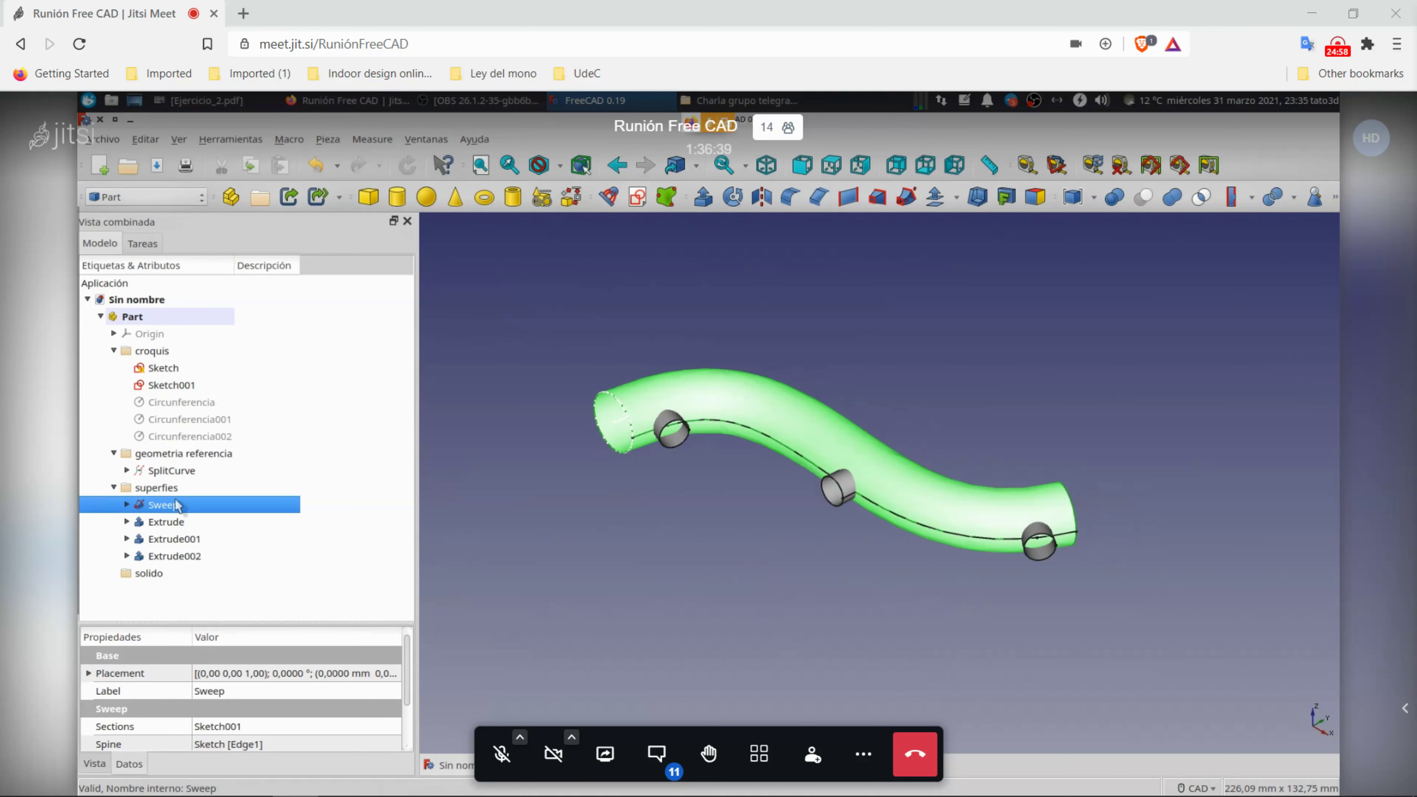
click(186, 524)
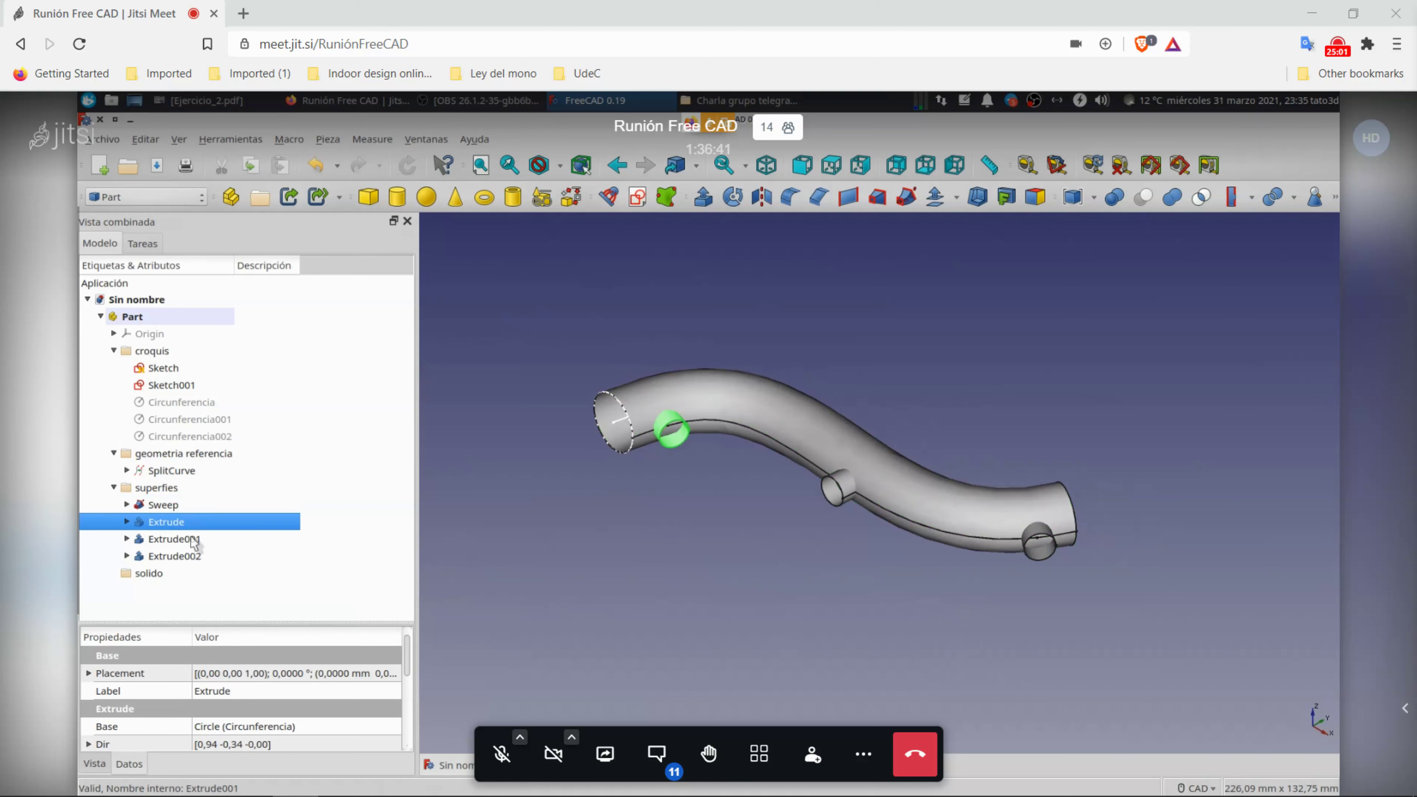
click(608, 529)
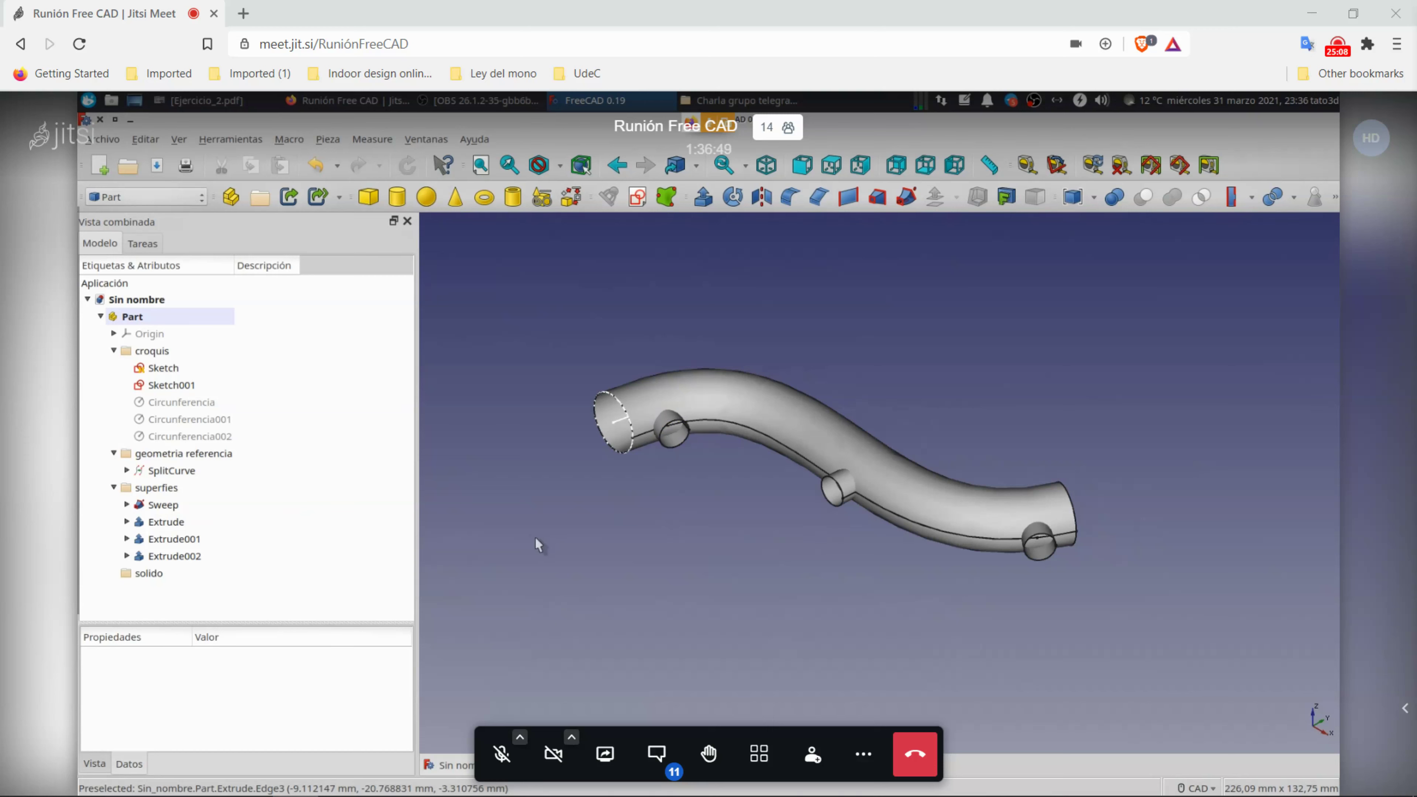
click(189, 525)
ctrl+click(175, 556)
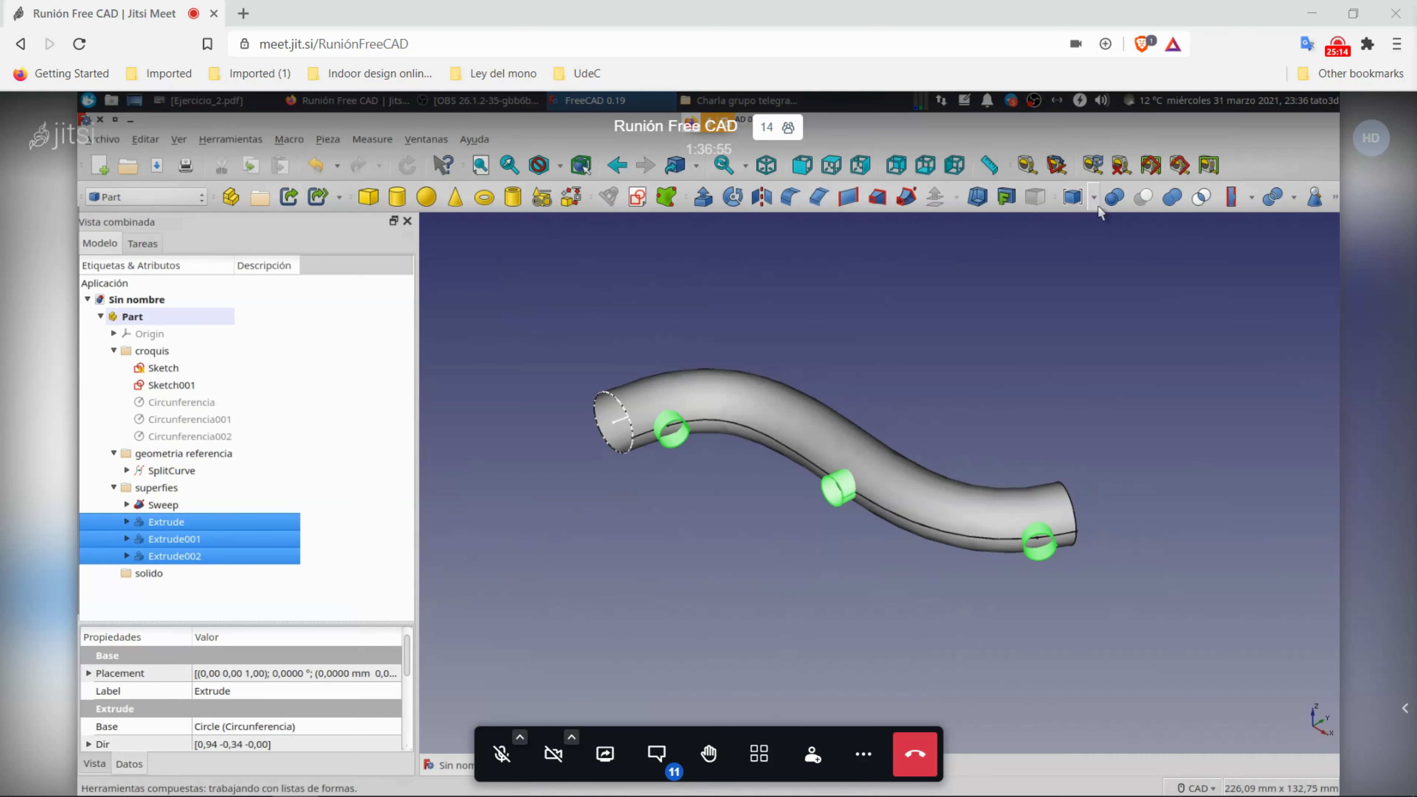
Step: Make a Compound of the three cylinders and move it into the superfies folder
click(1094, 196)
click(1101, 220)
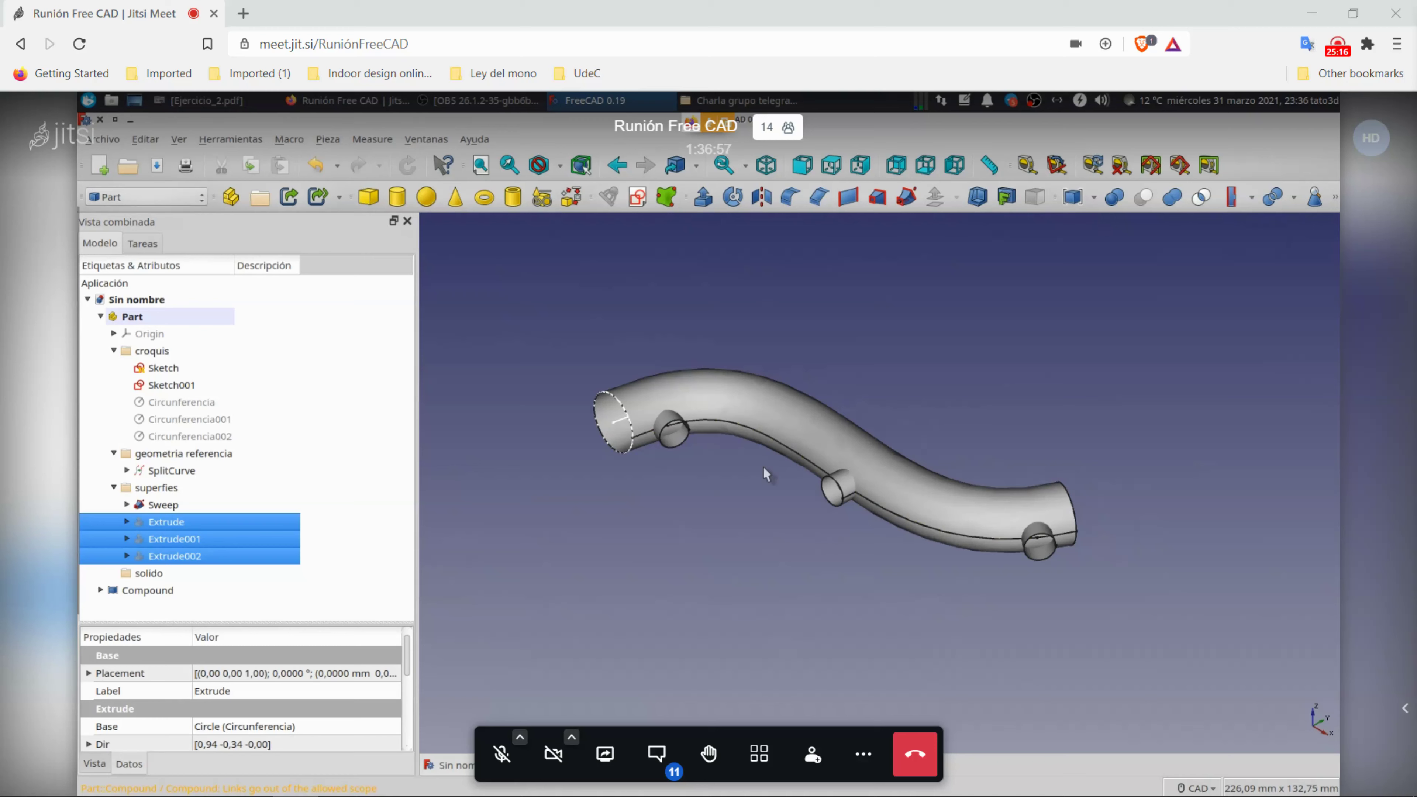
click(676, 522)
mouse_move(139, 592)
mouse_down()
mouse_move(158, 491)
mouse_move(193, 581)
mouse_up()
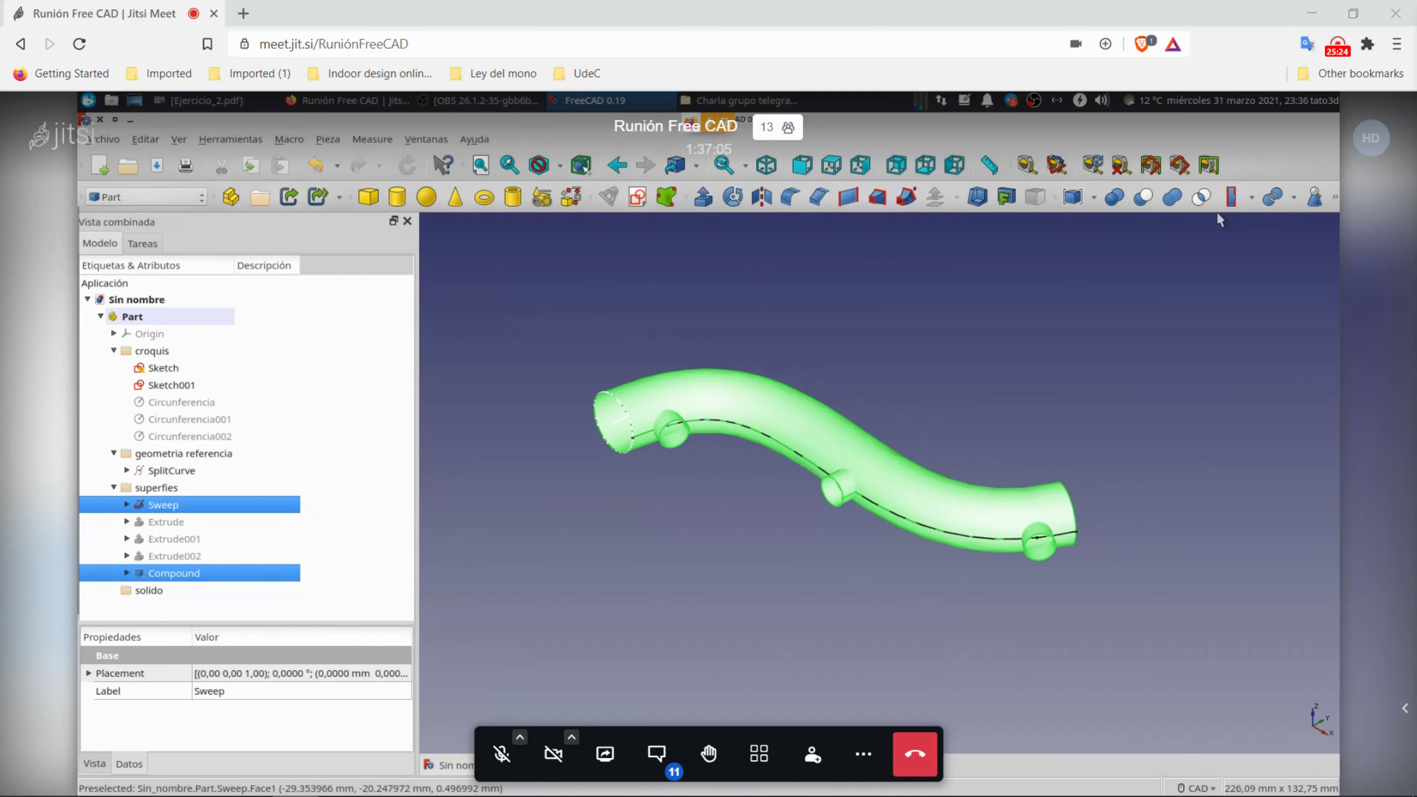
Step: Try a Join 'Cutout for object' on the tube, then undo it
click(1252, 197)
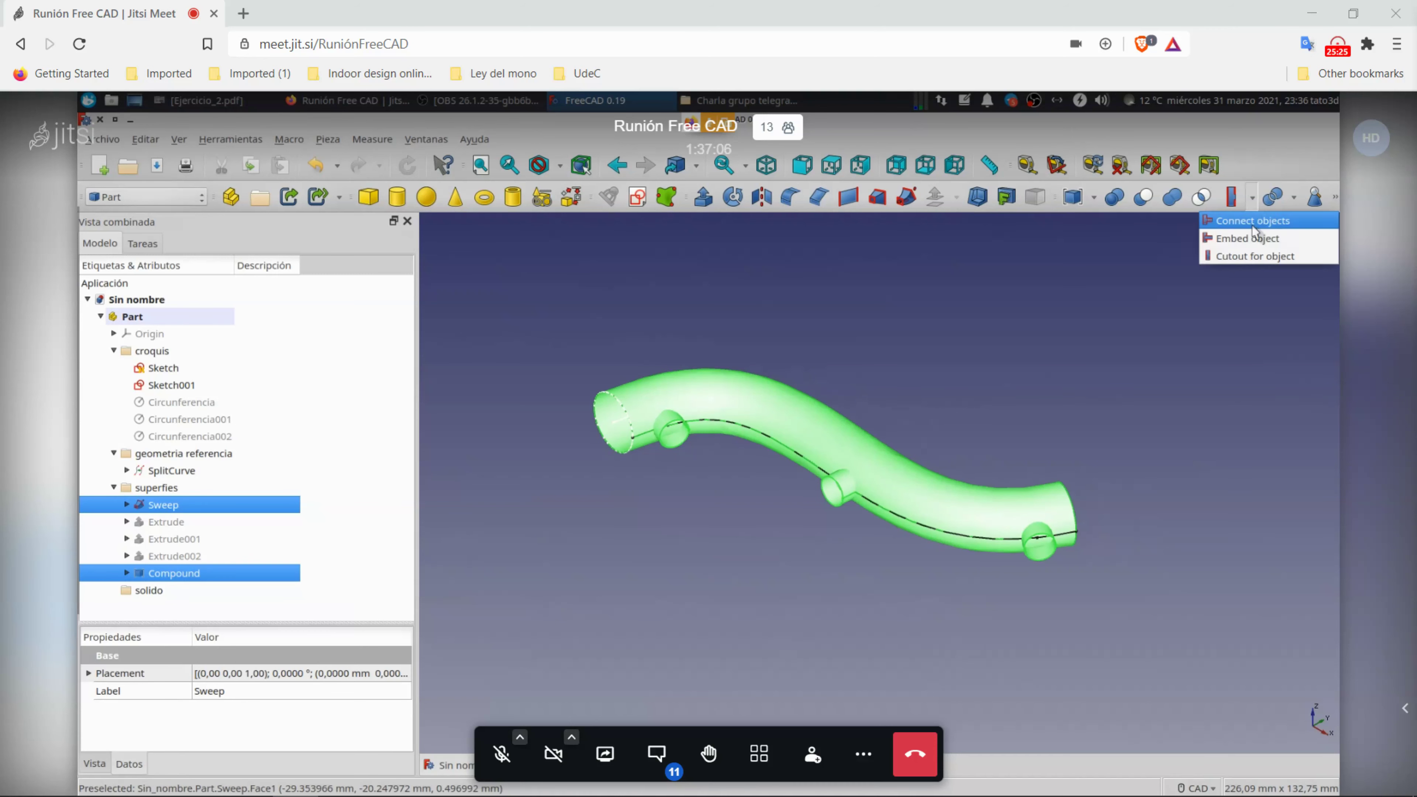
click(1255, 257)
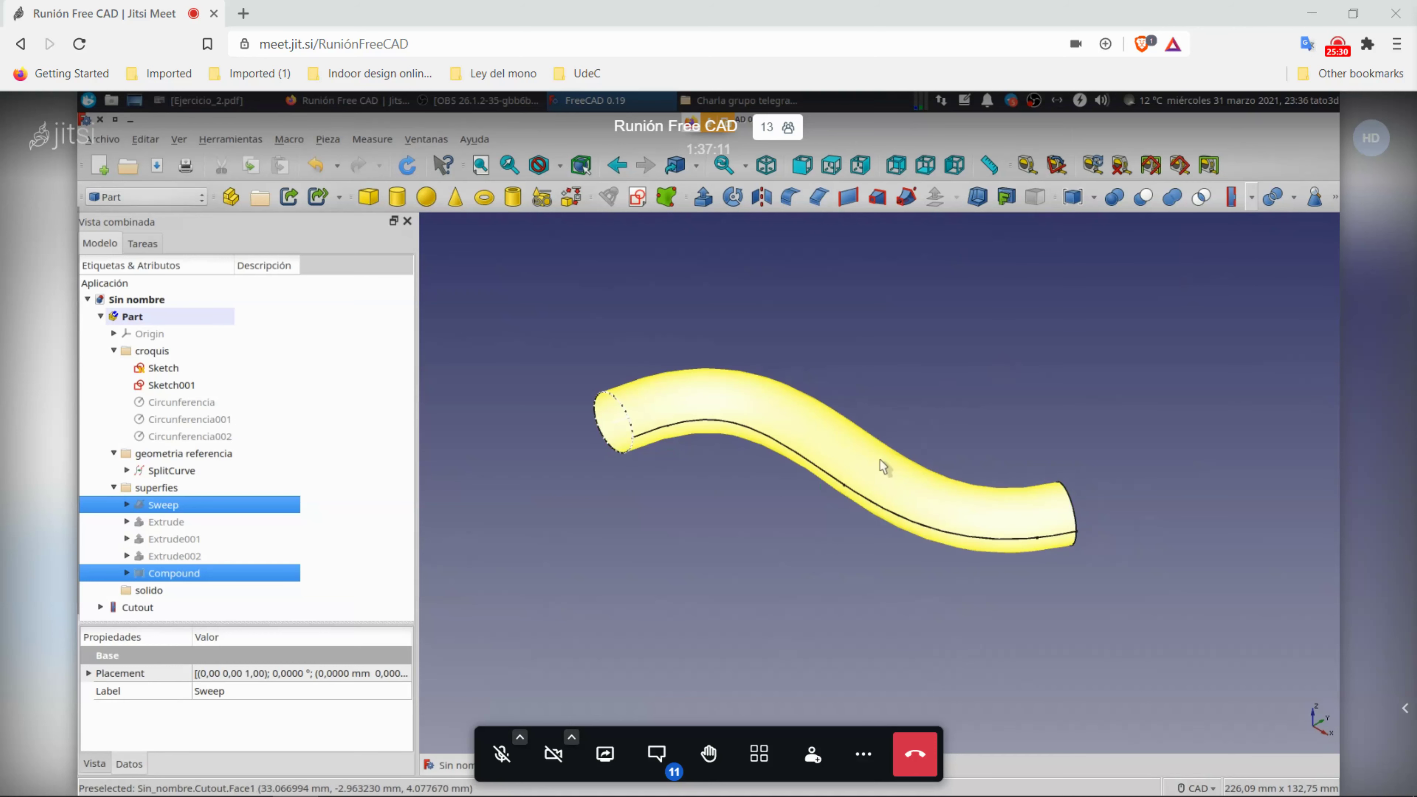
click(316, 166)
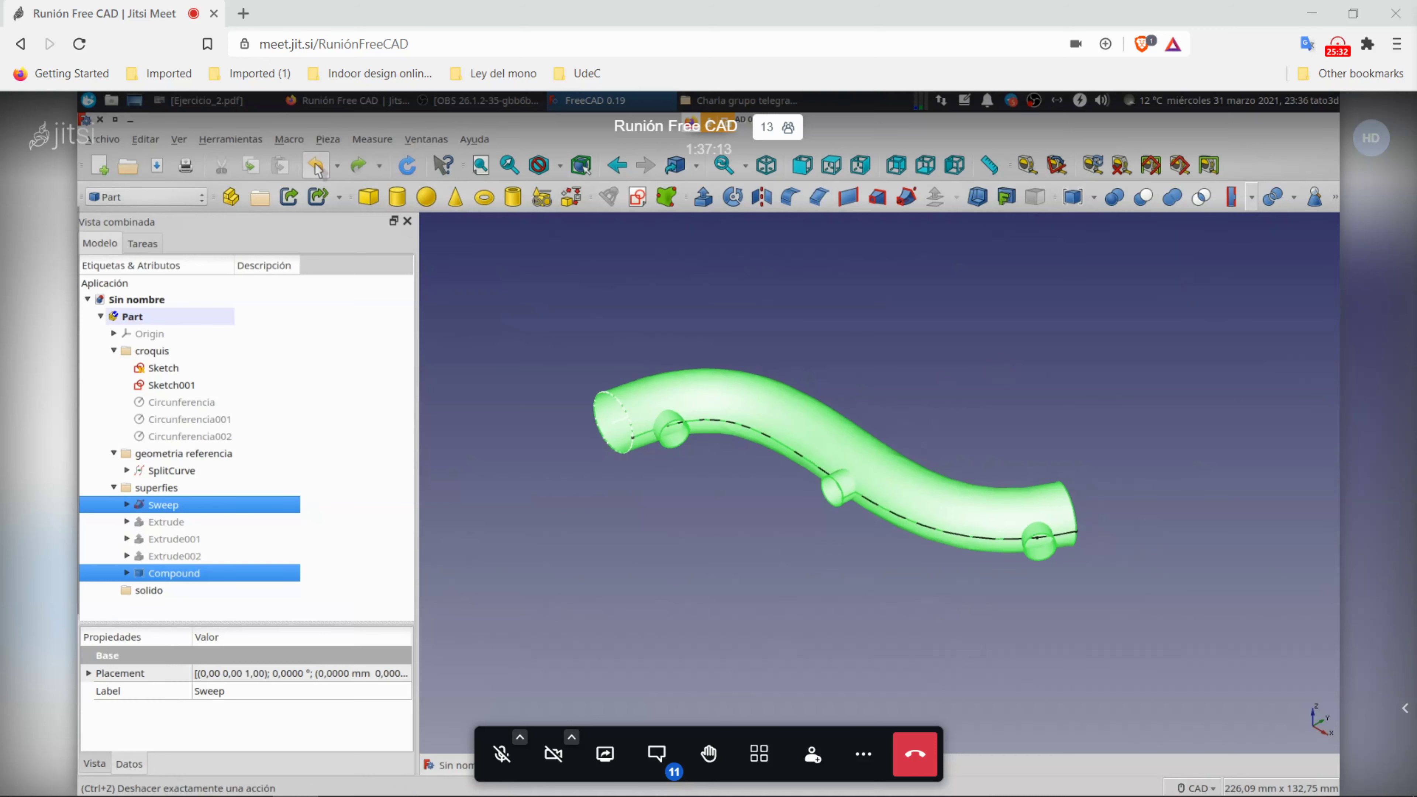
click(1293, 201)
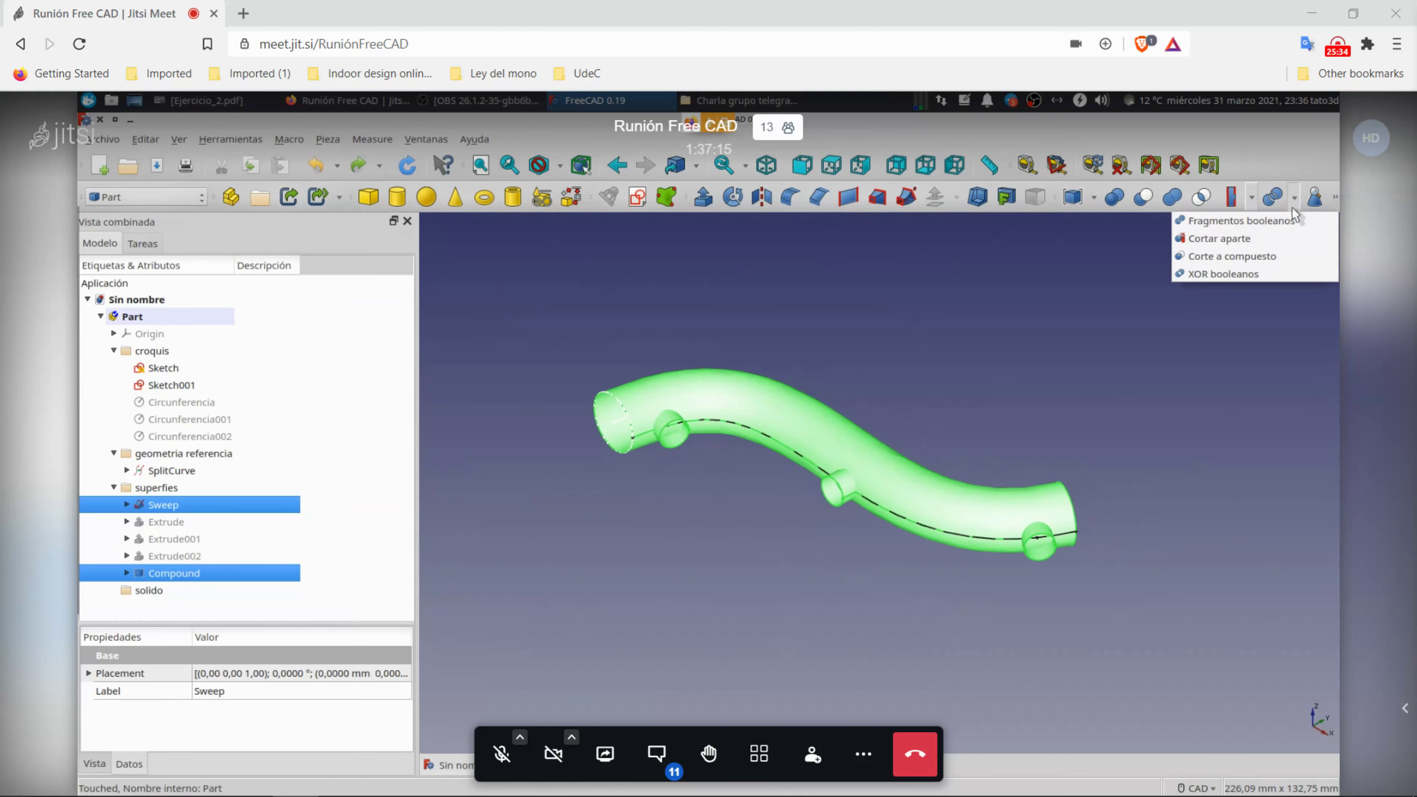
Step: Slice the Sweep by the Compound, move the Slice into superfies, and collapse croquis and geometria referencia
click(1263, 256)
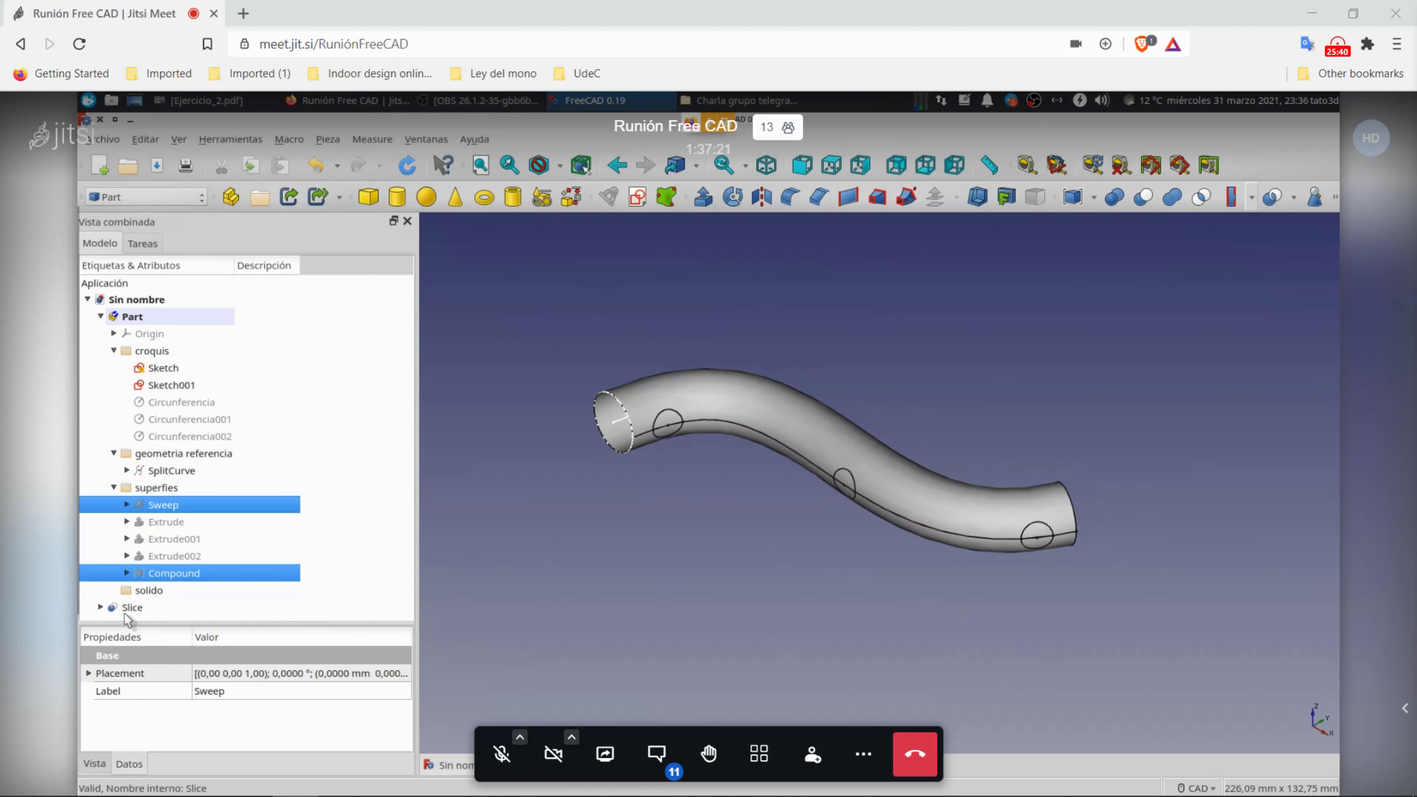
drag(124, 610, 157, 489)
drag(262, 623, 262, 693)
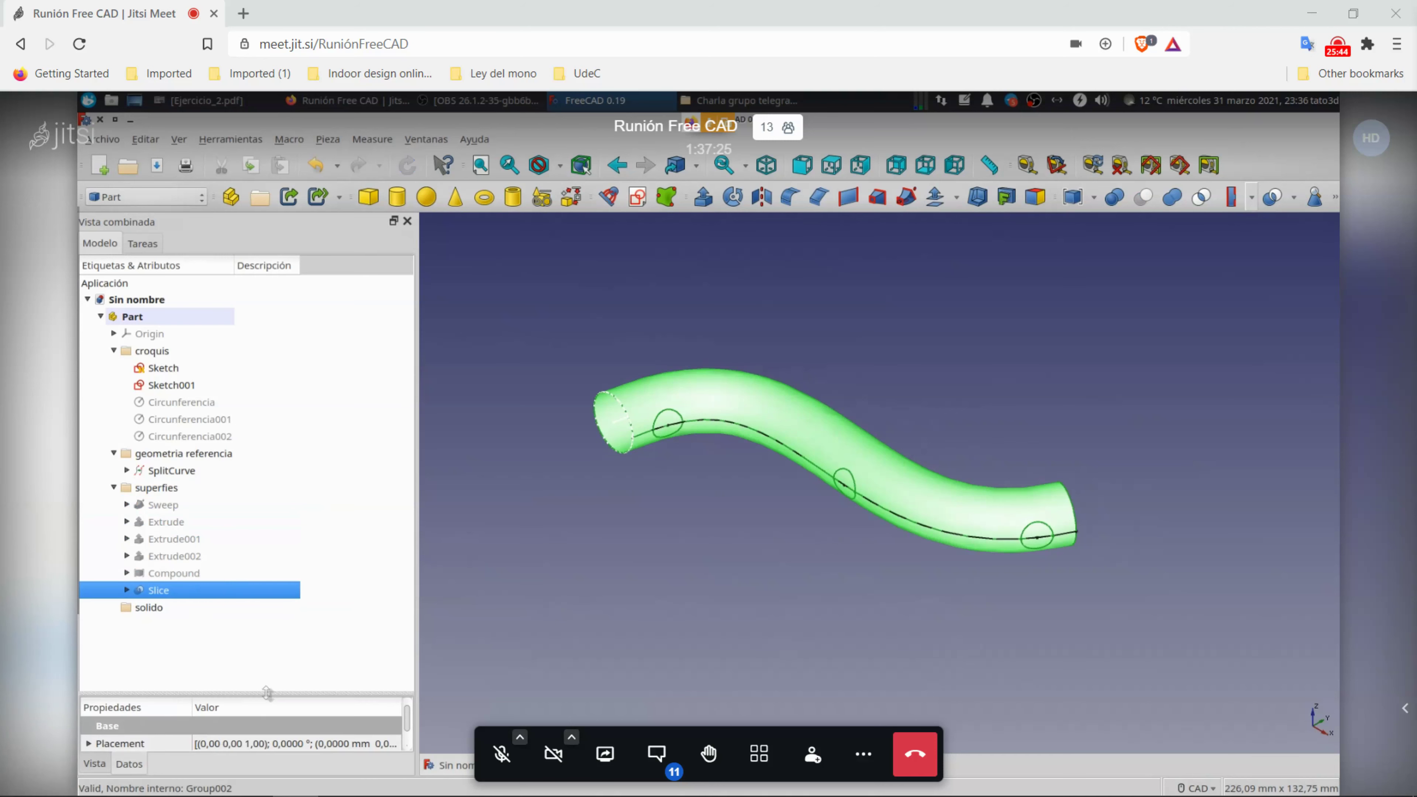
click(114, 351)
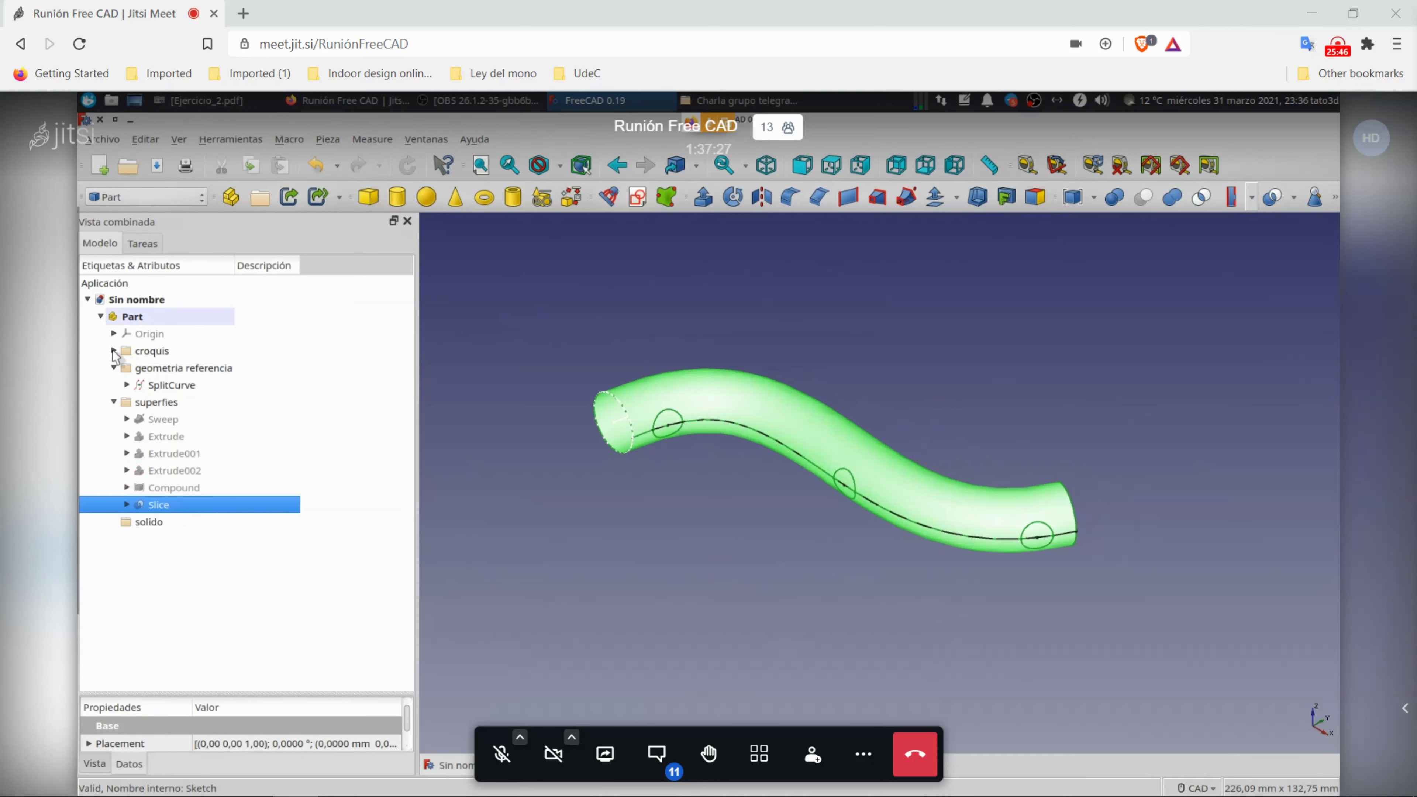
click(115, 367)
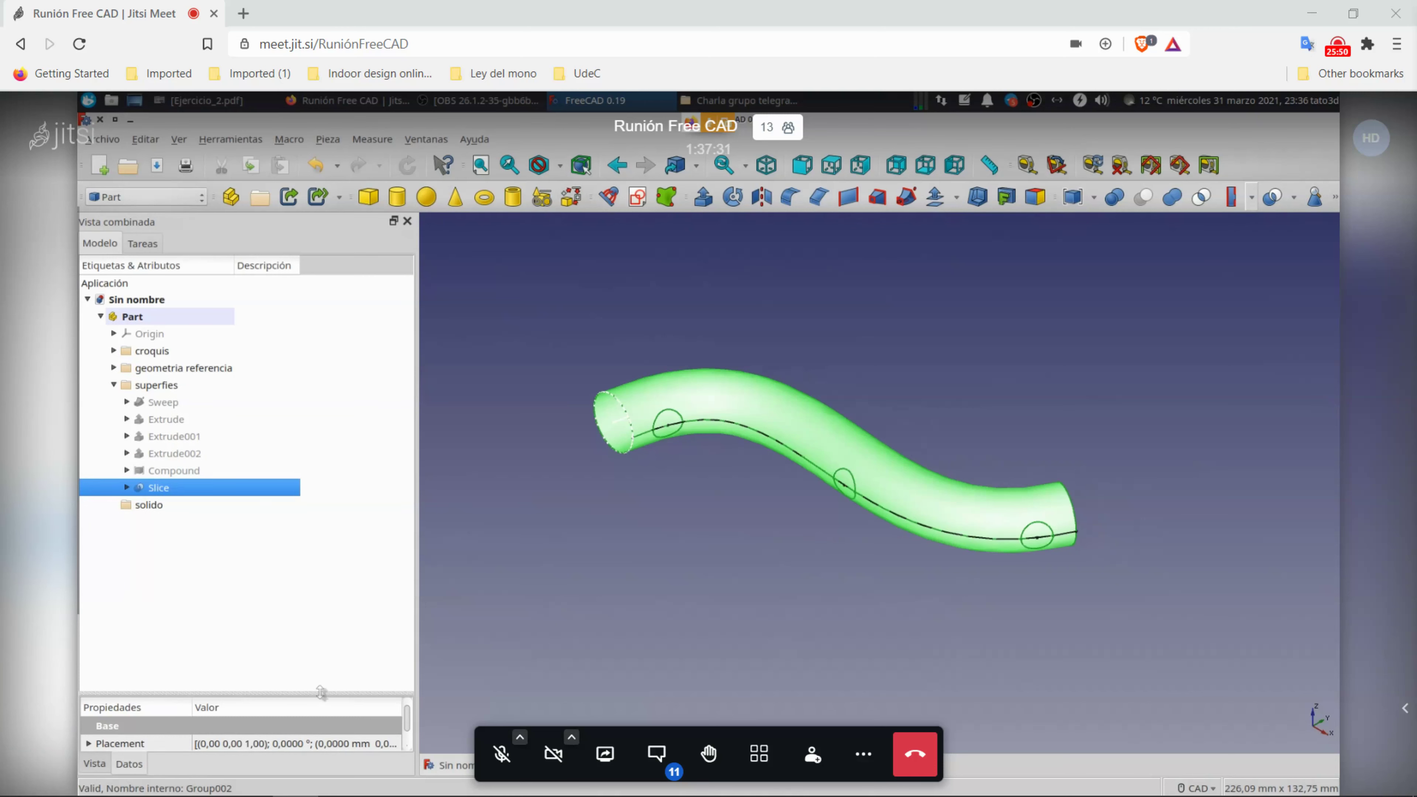
Step: Review the Slice object's properties in an enlarged properties panel
drag(314, 692, 314, 569)
click(585, 539)
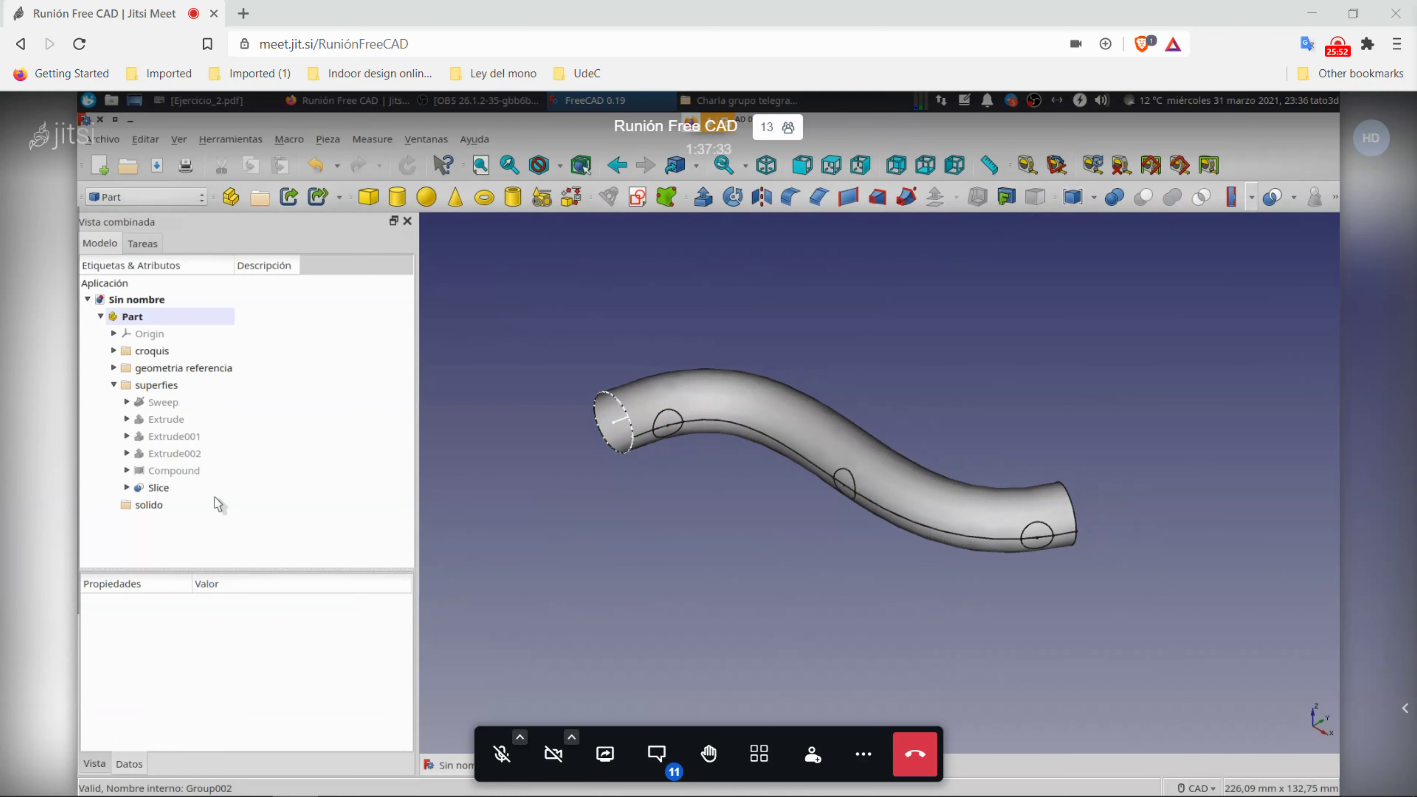
click(159, 487)
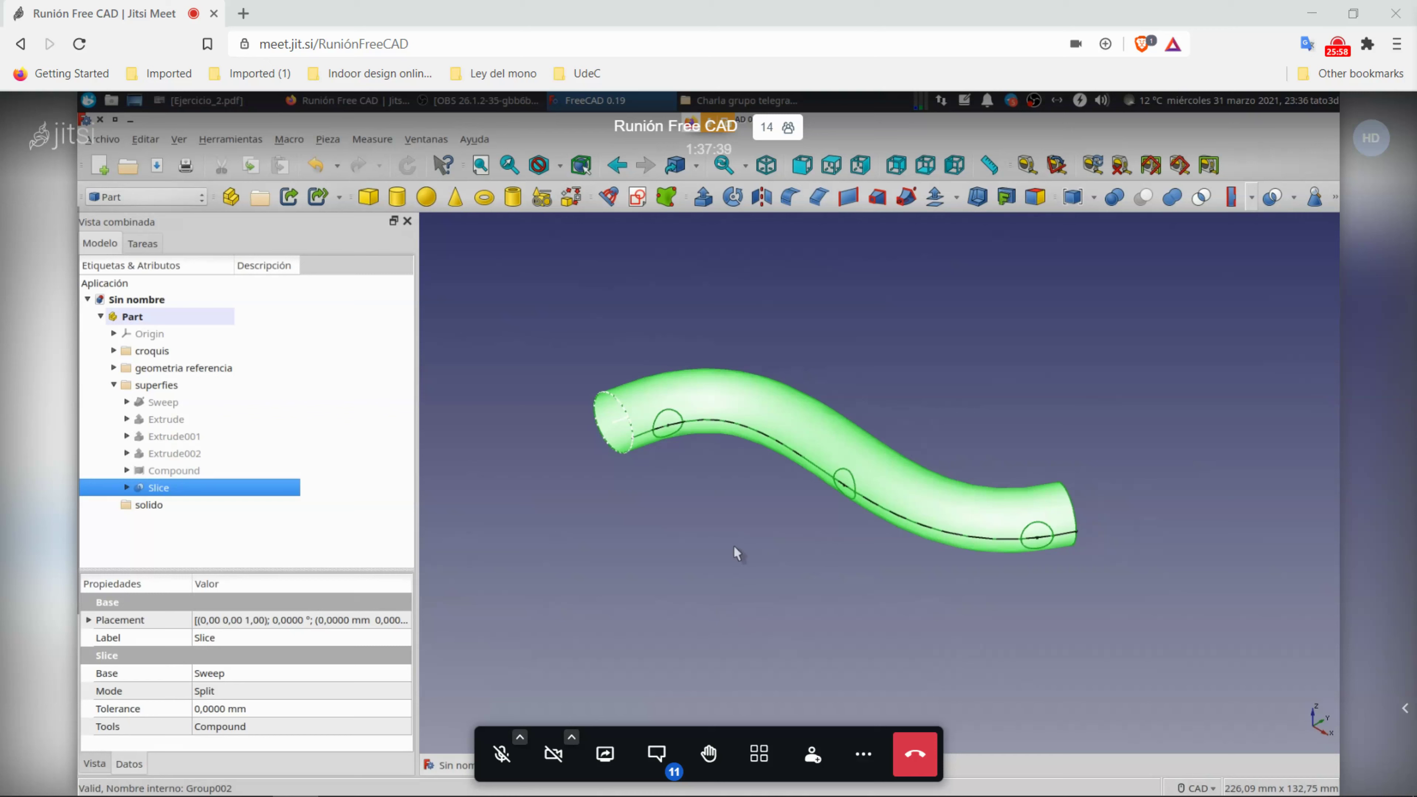
click(644, 543)
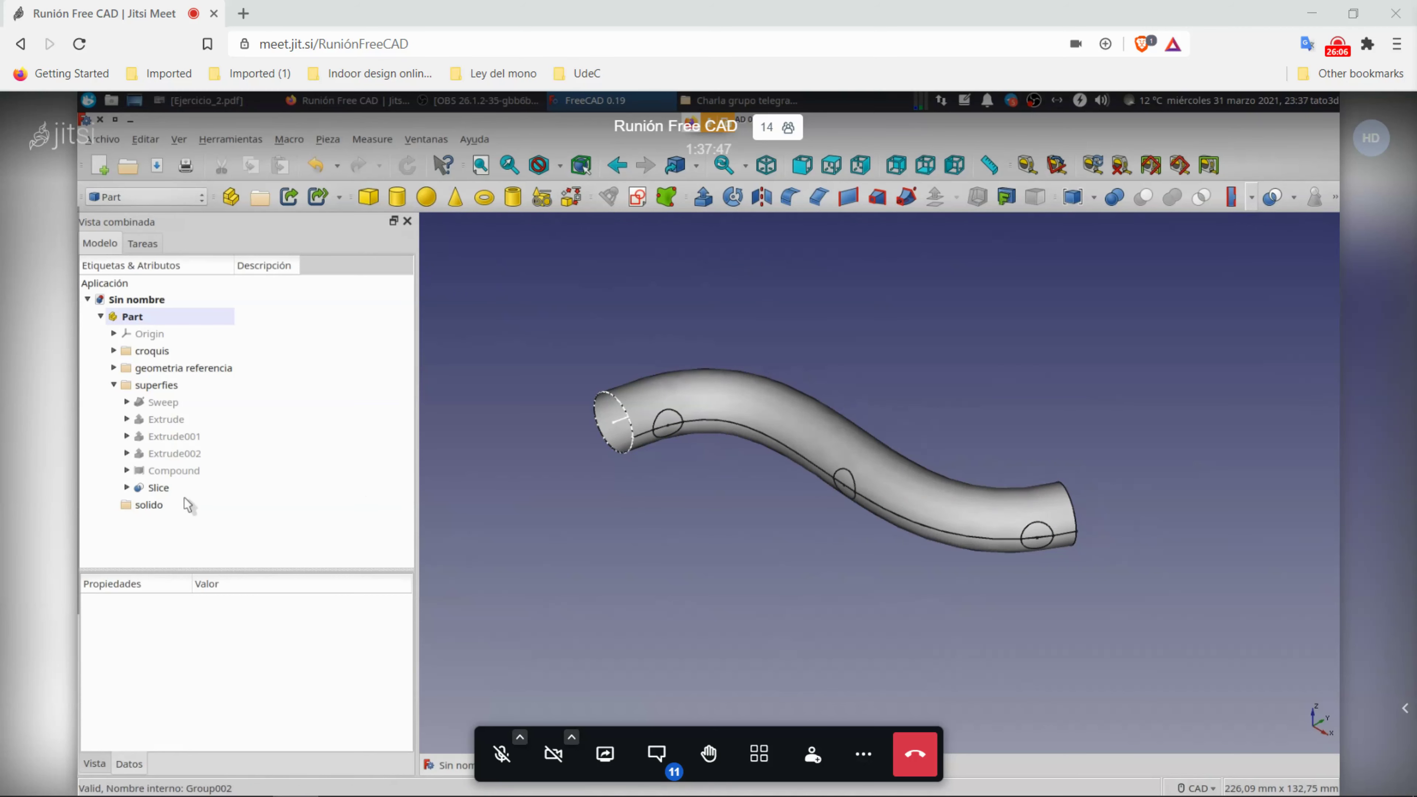
Step: Add a CompoundFilter on the Slice and place it in the superfies folder
click(159, 487)
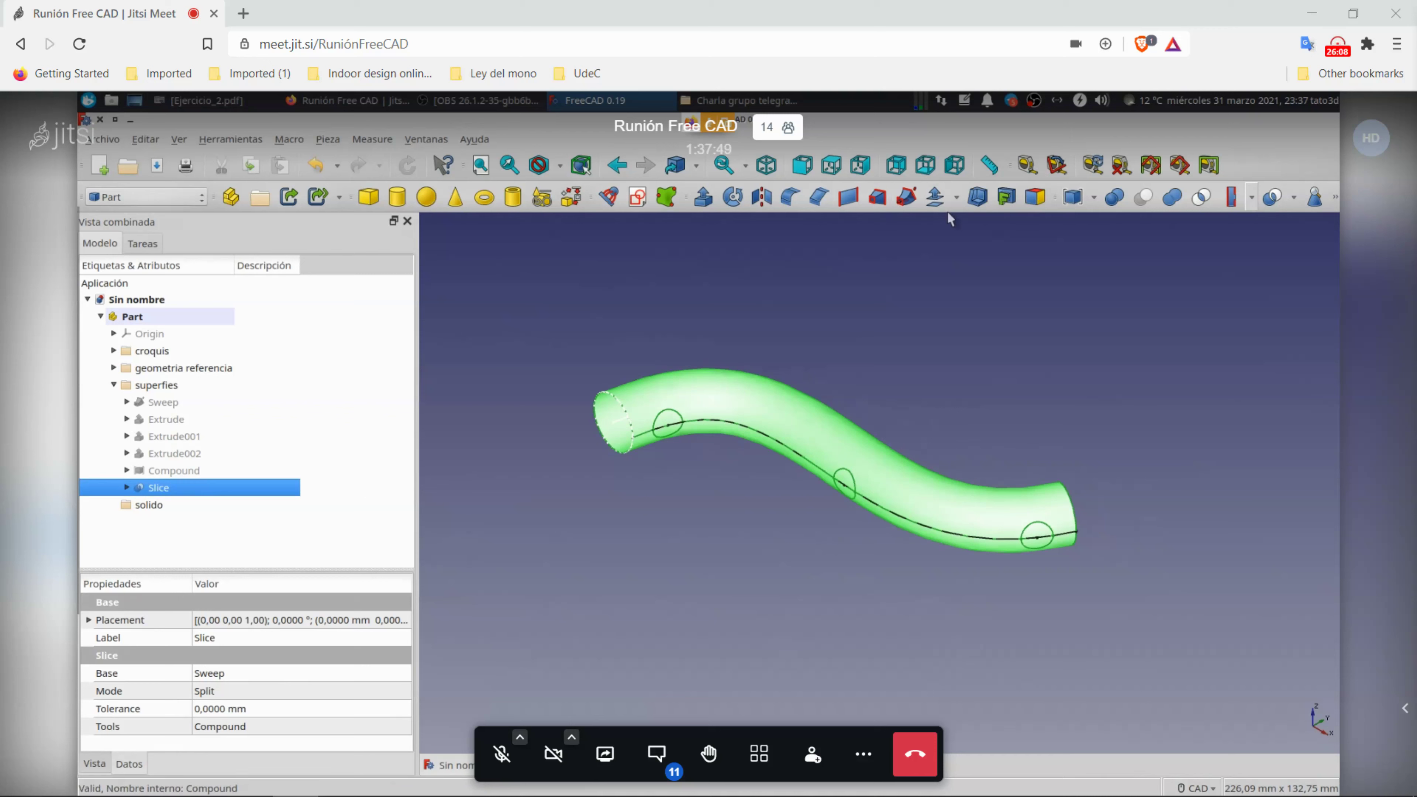
click(1093, 200)
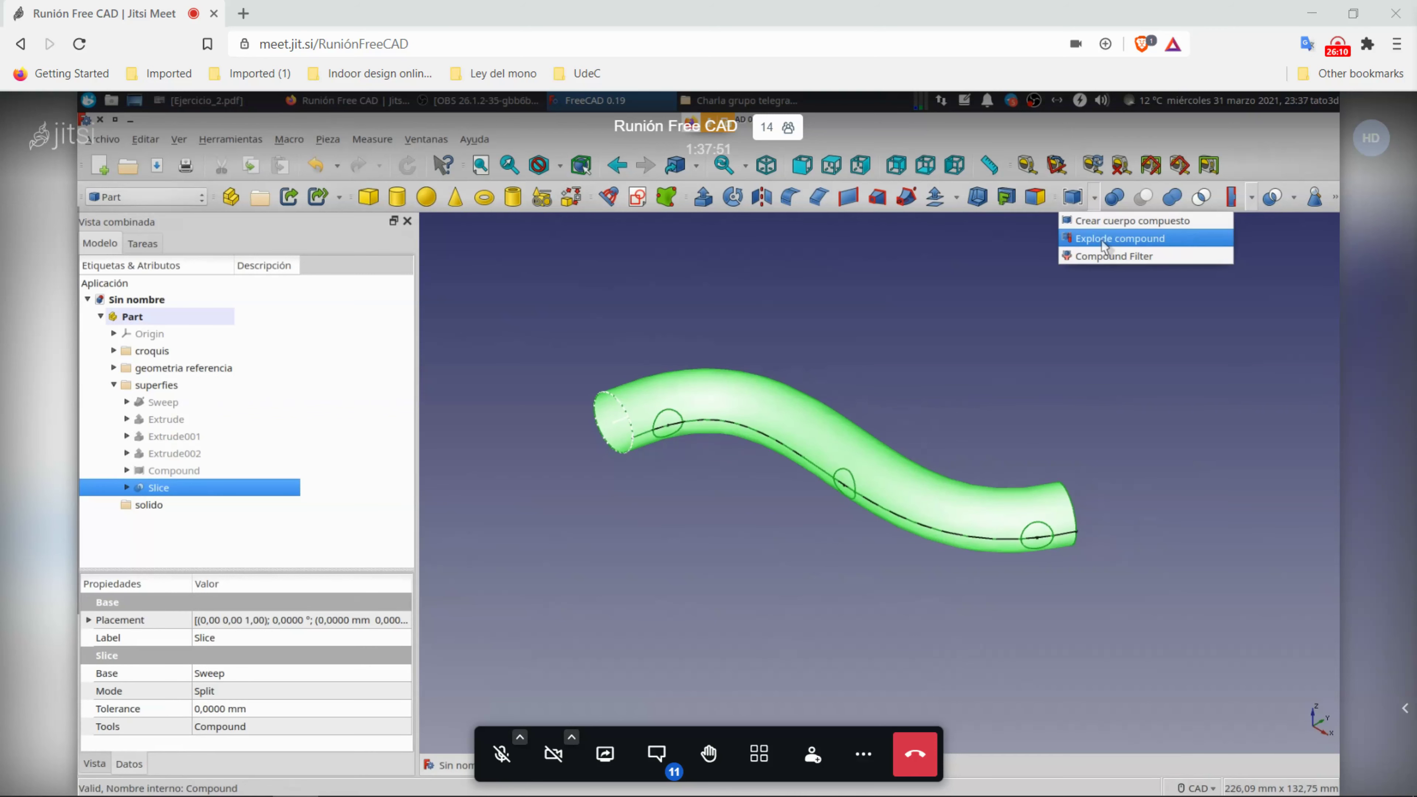
click(1108, 261)
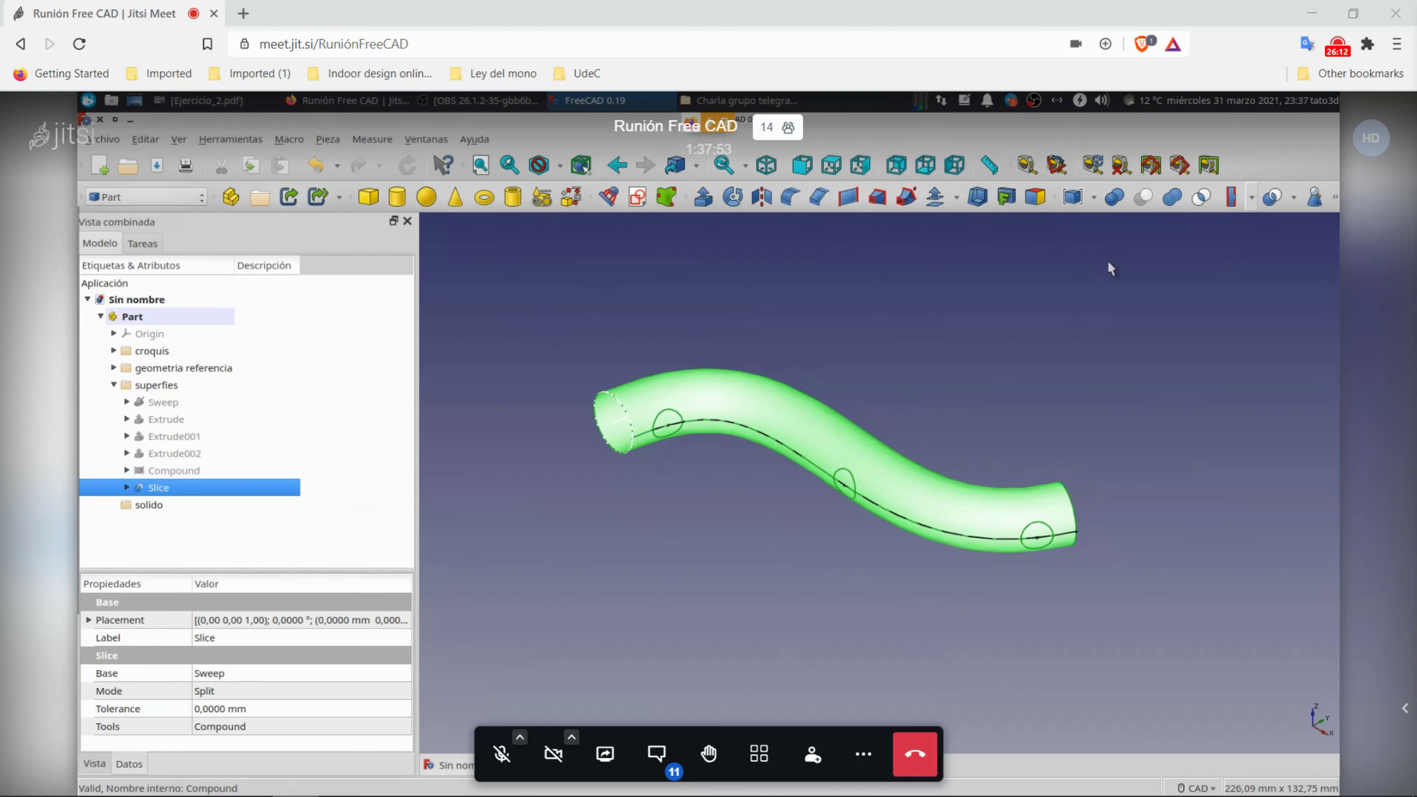
drag(159, 522, 182, 392)
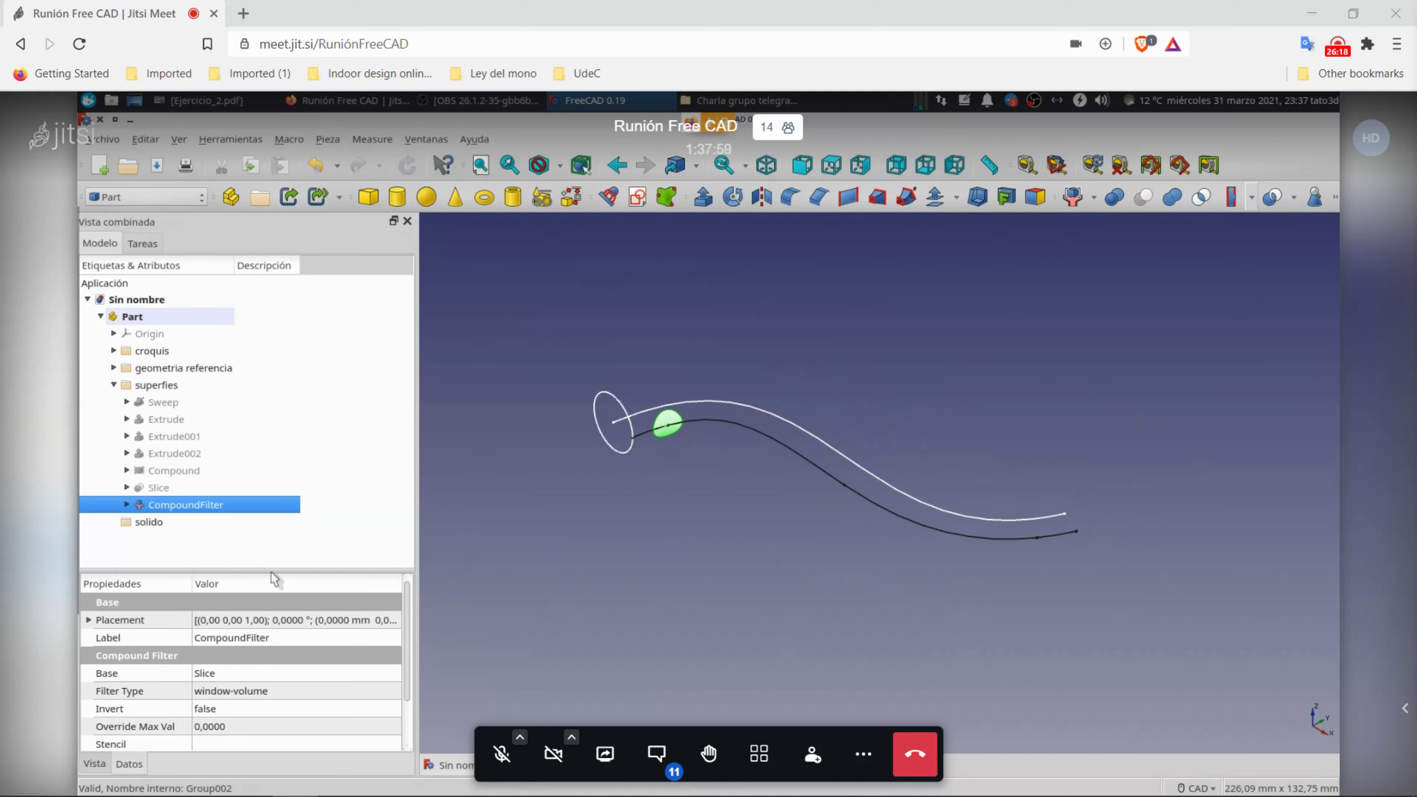
Step: Set the CompoundFilter's filter type to specific items with items value 0
drag(274, 569, 274, 453)
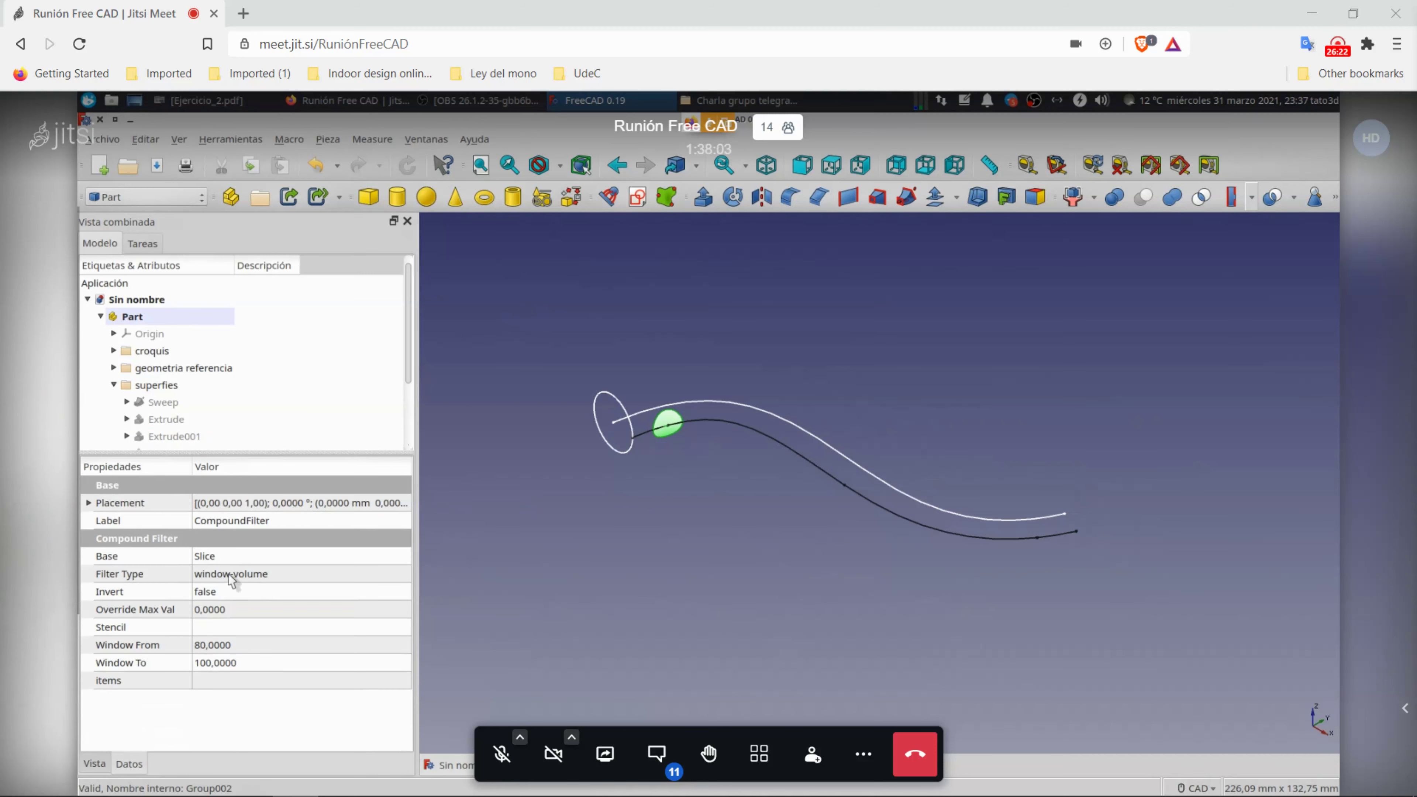
click(231, 578)
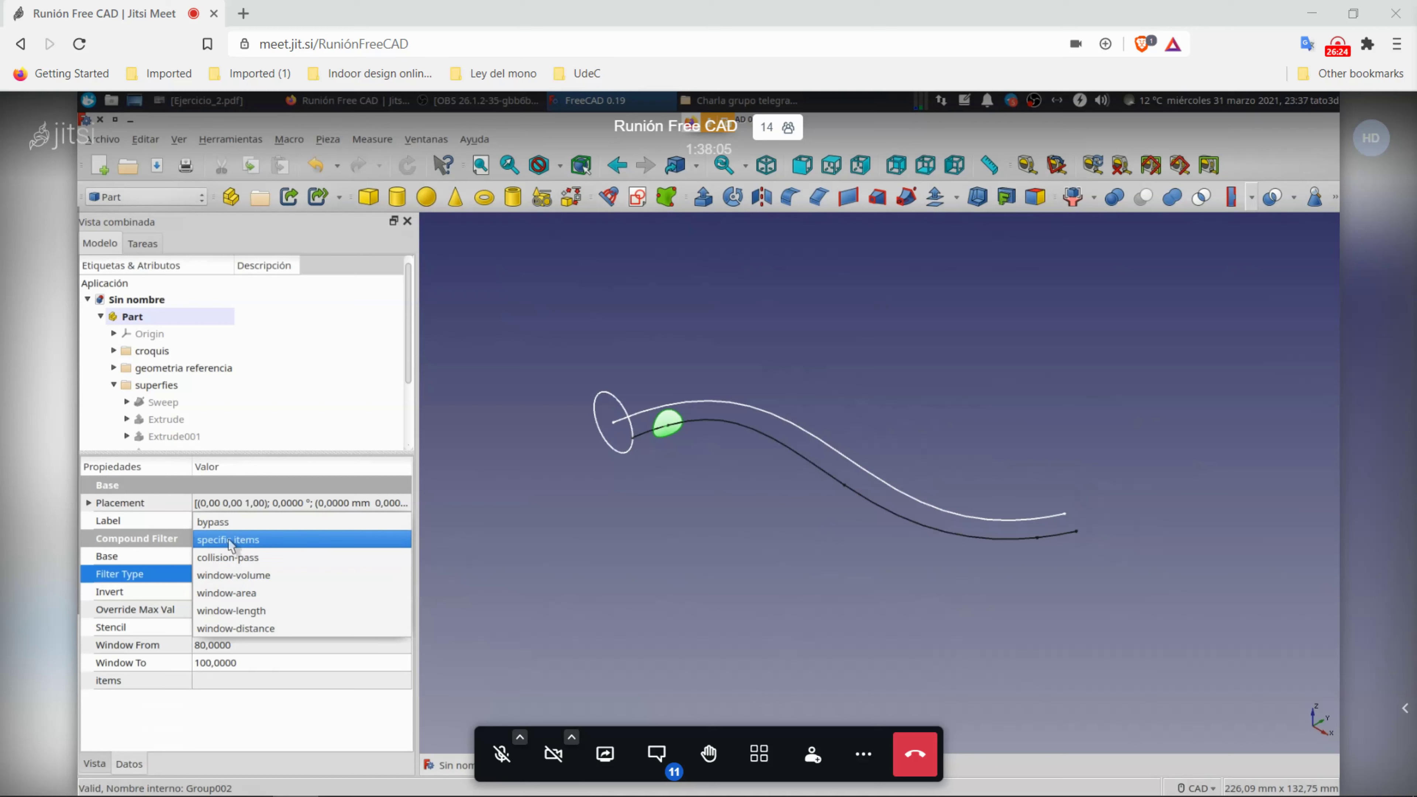
click(230, 540)
click(281, 682)
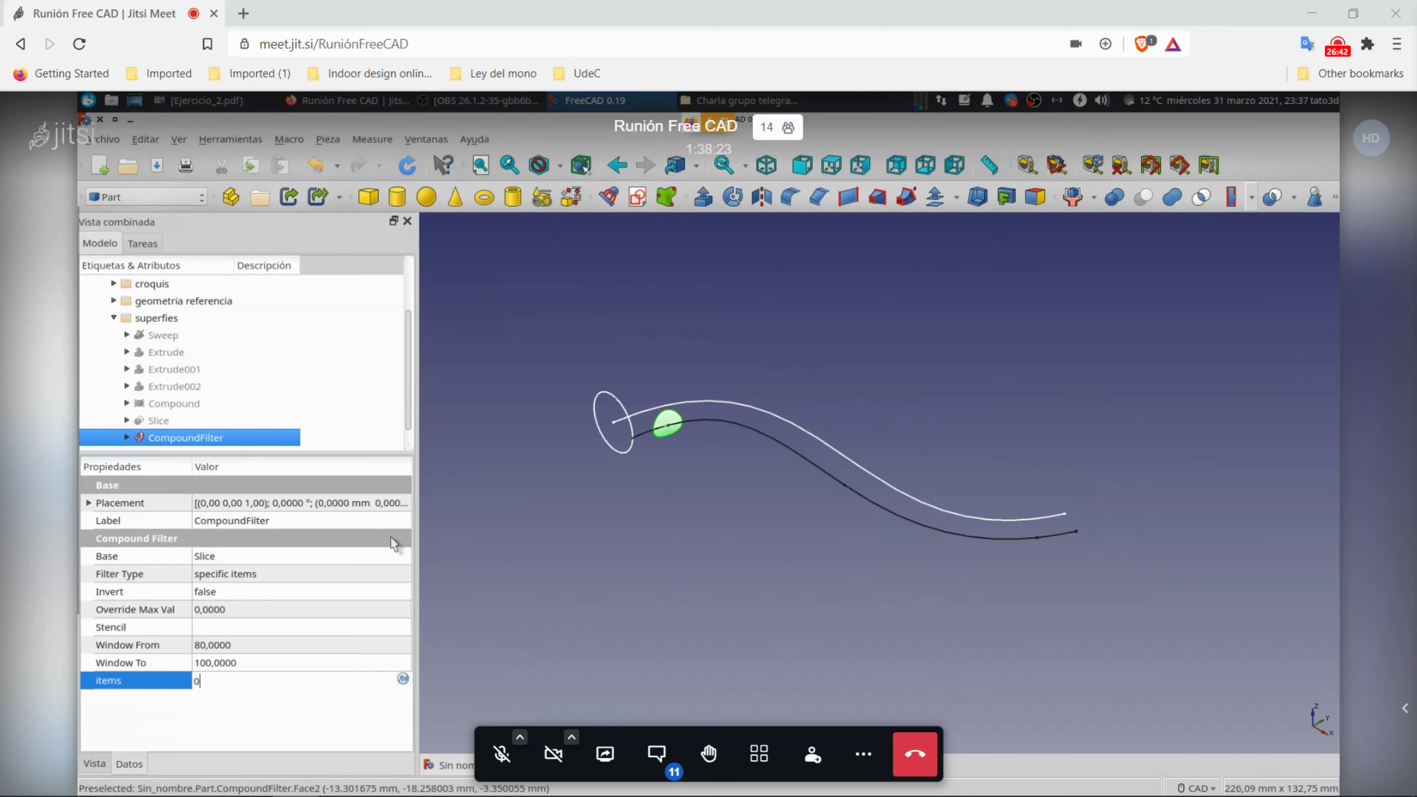
key(Return)
Step: Turn the CompoundFilter's Invert on and orbit to inspect the result
click(628, 583)
middle_drag(627, 581, 692, 556)
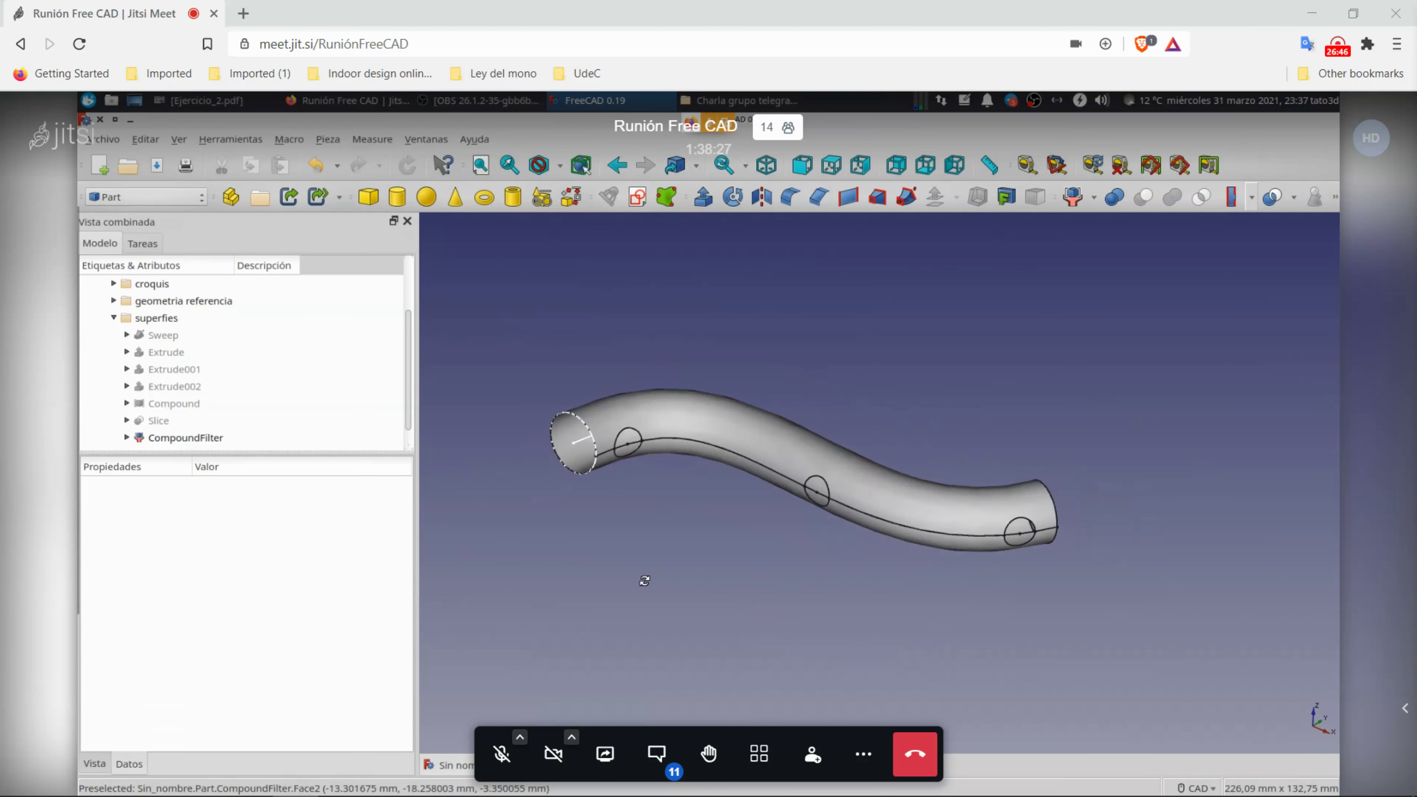
middle_drag(692, 557, 618, 594)
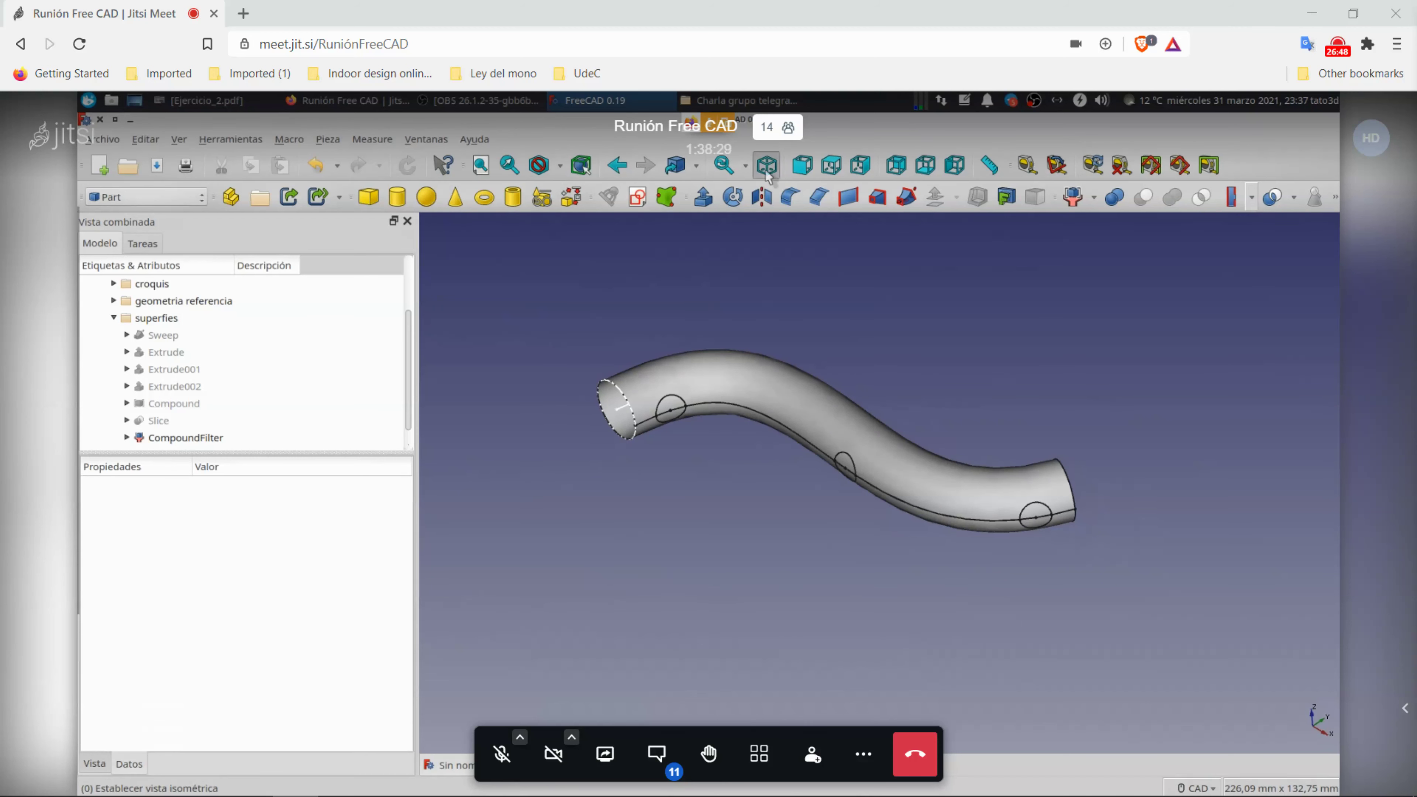
click(227, 438)
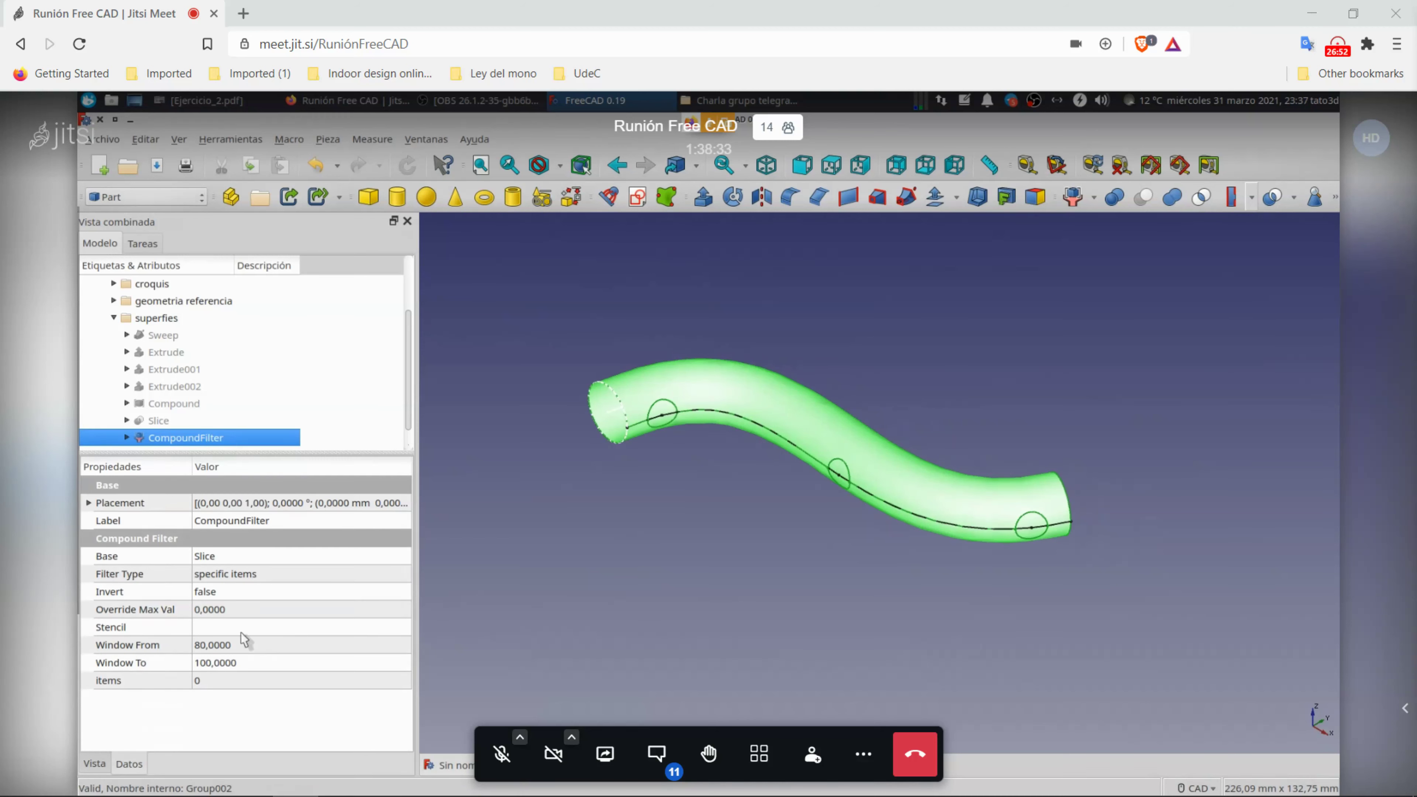
double_click(258, 596)
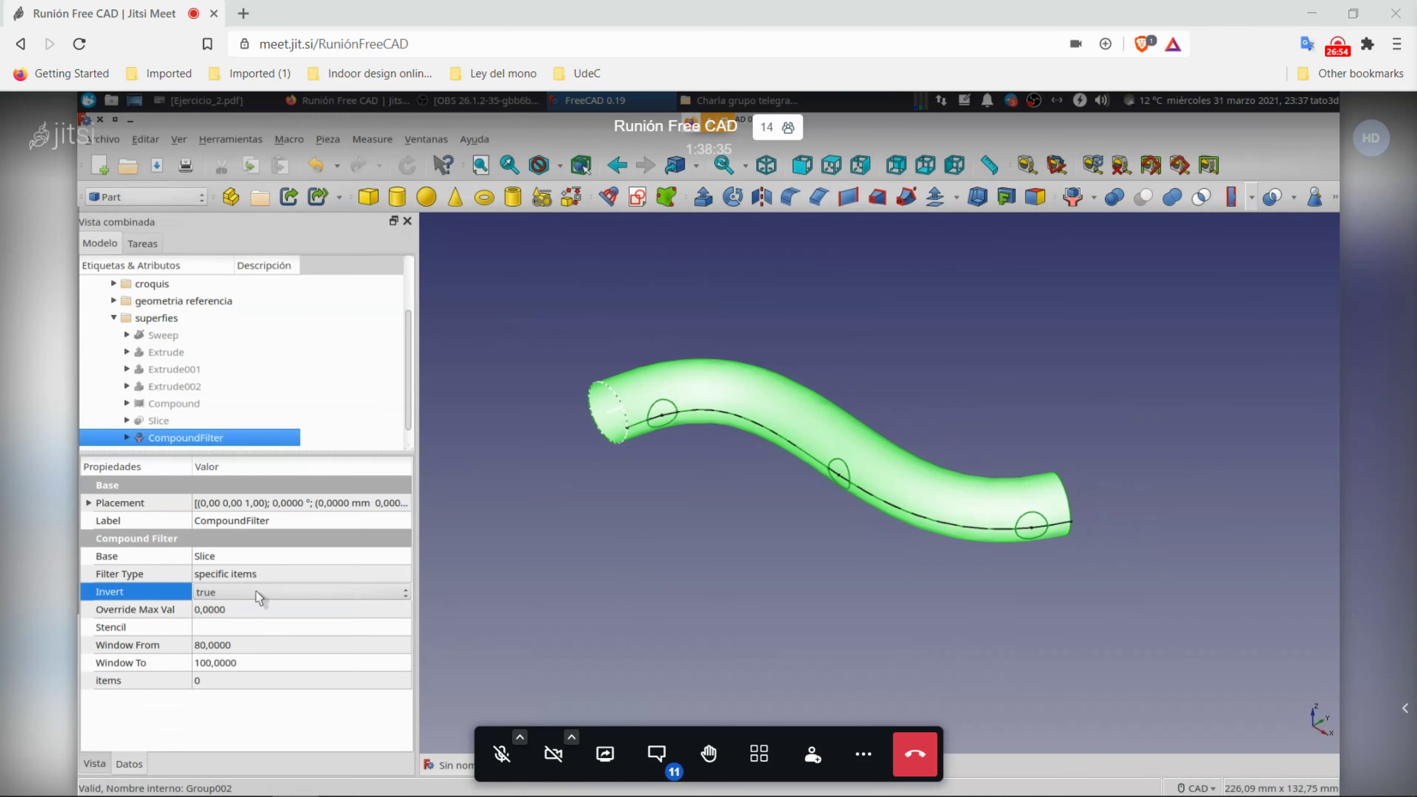
click(584, 537)
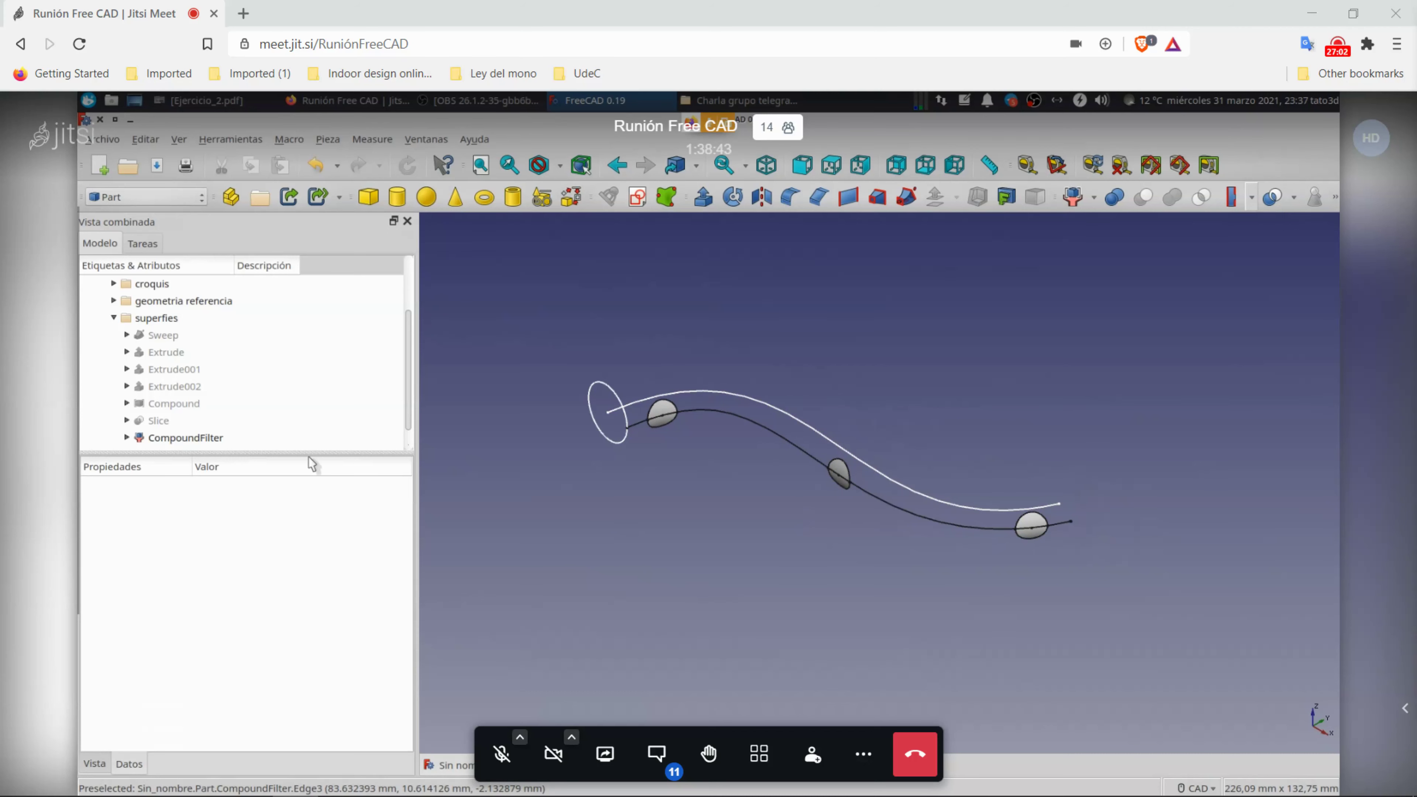
Step: Set Invert back to false, then select the CompoundFilter surface and list the Offset options
click(195, 442)
click(254, 593)
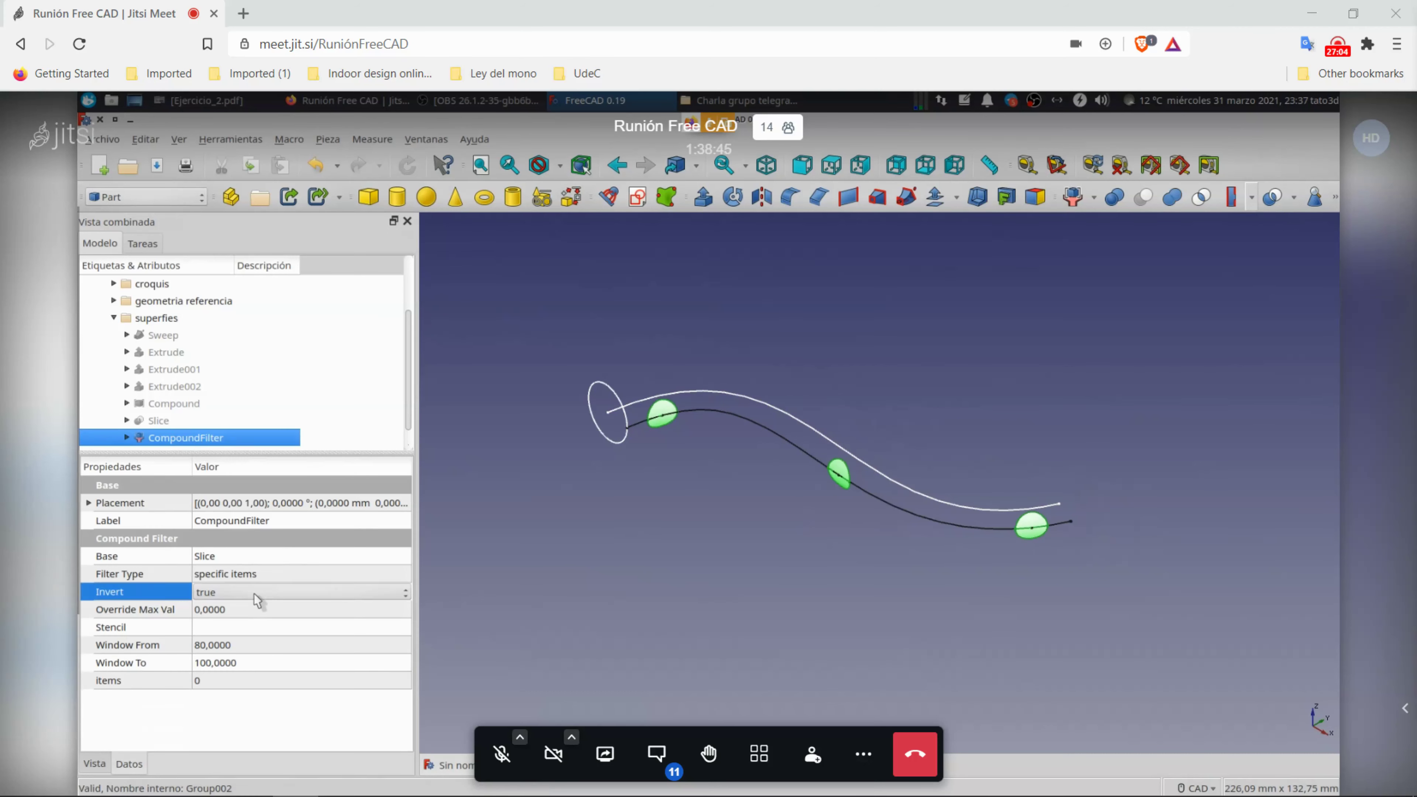
click(561, 530)
scroll(289, 427, down, 1)
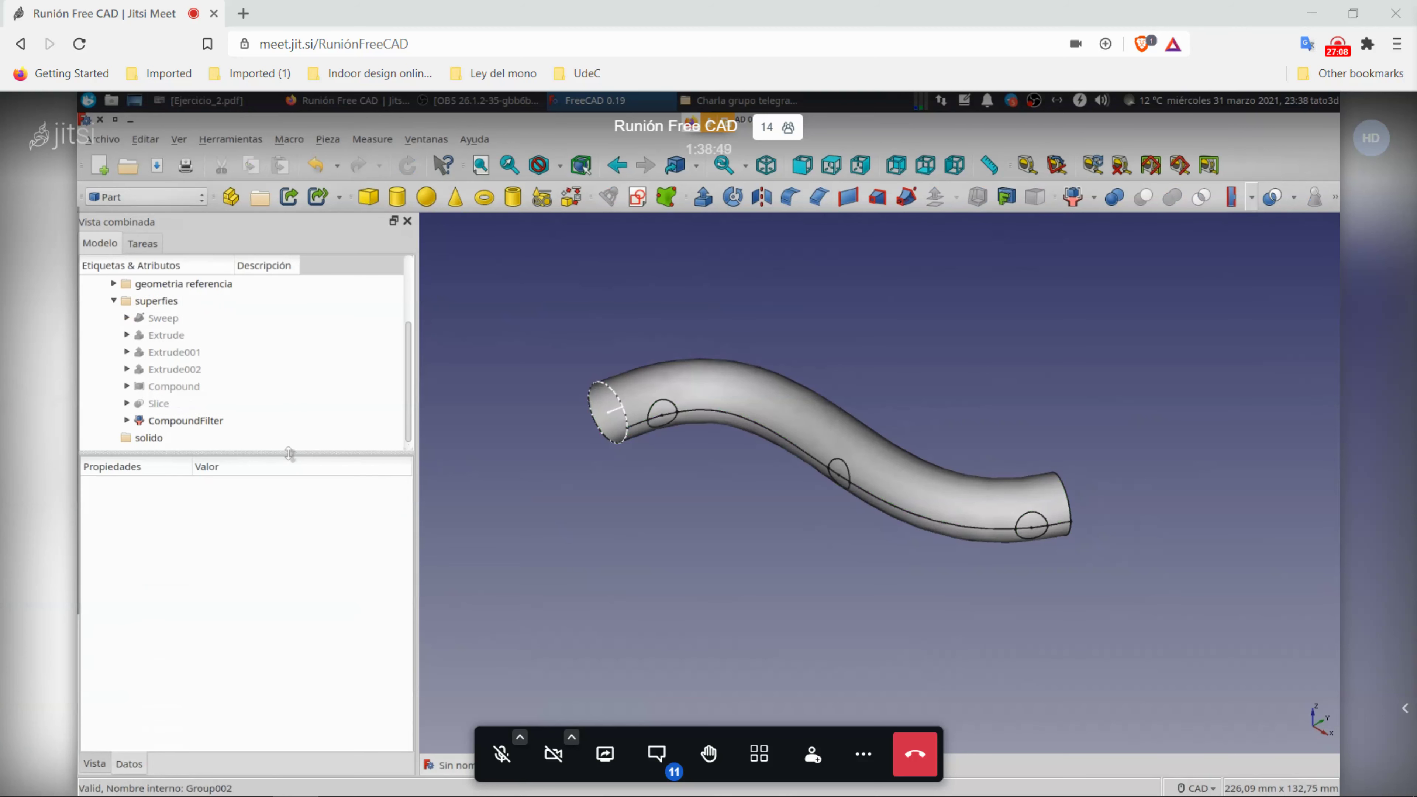
drag(286, 453, 288, 616)
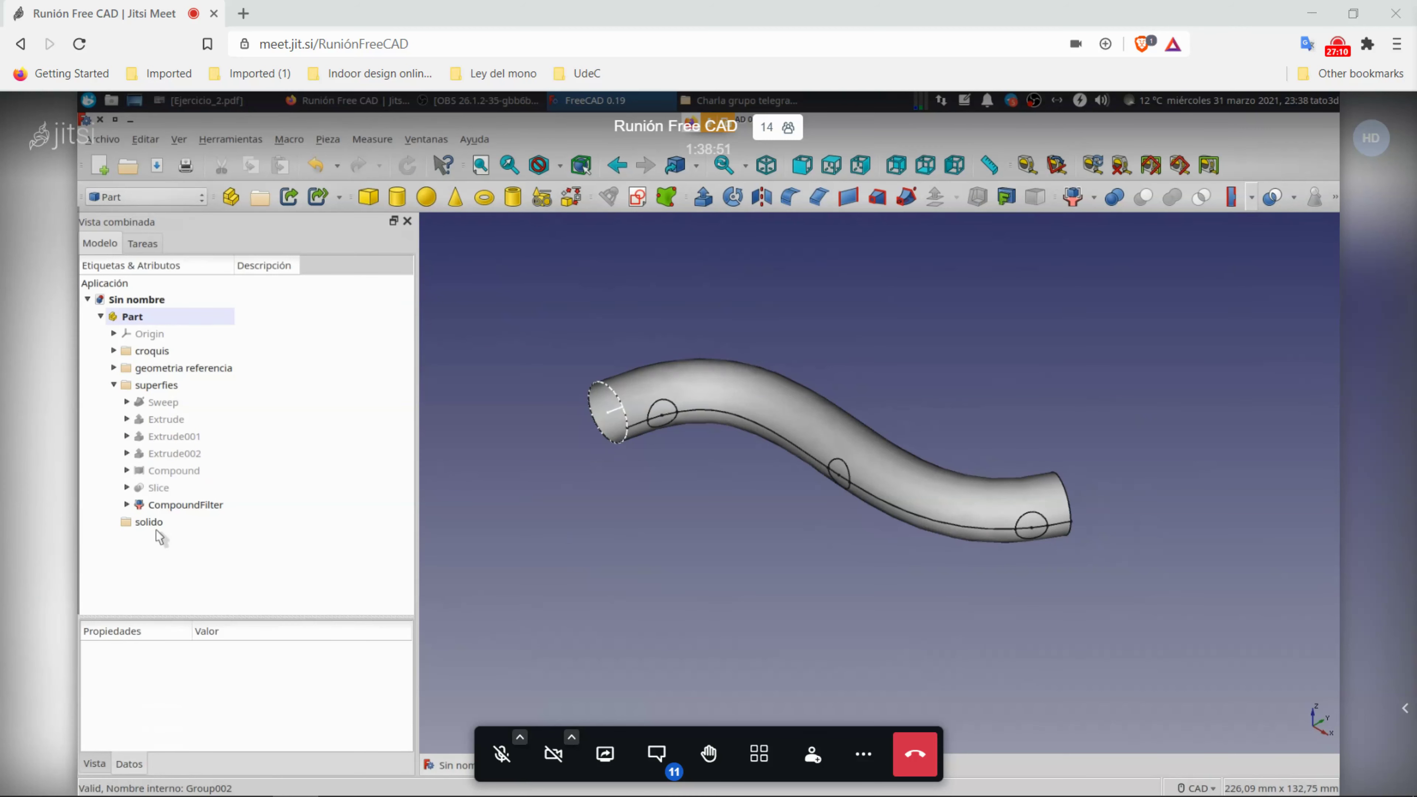
click(176, 506)
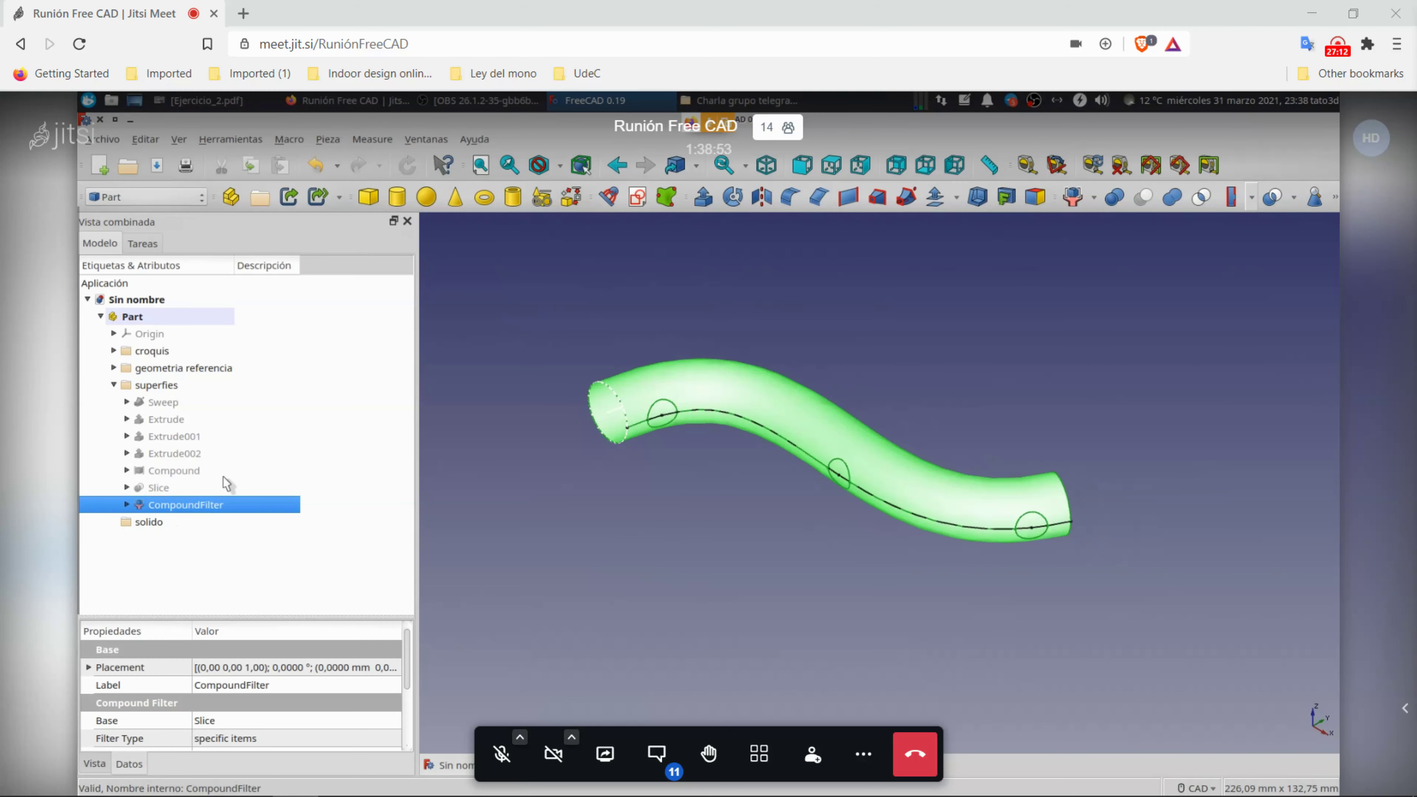
click(957, 197)
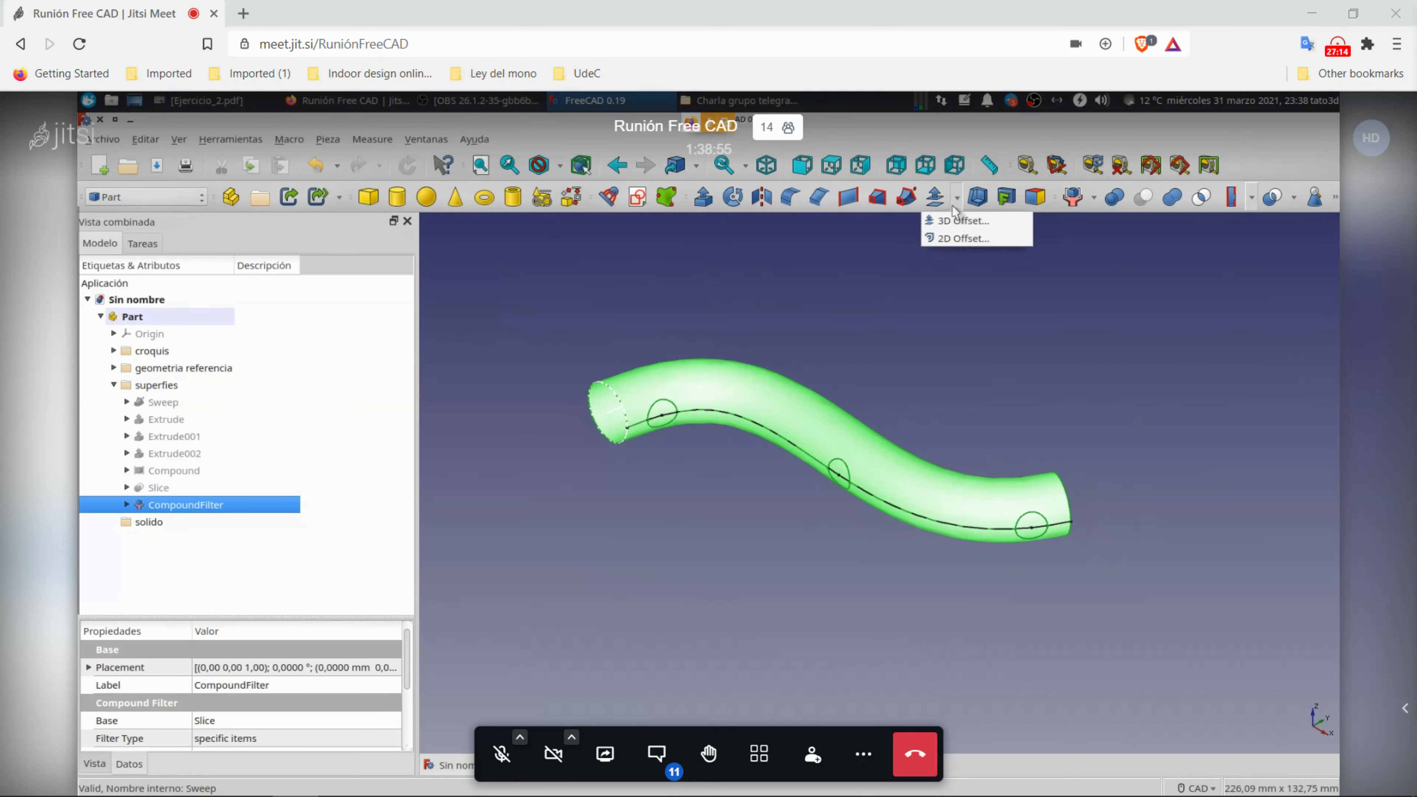
Step: Create a filled 3D Offset of the CompoundFilter surface with 1,5 mm thickness
click(957, 222)
mouse_move(515, 455)
middle_down()
mouse_move(595, 525)
mouse_move(655, 523)
middle_up()
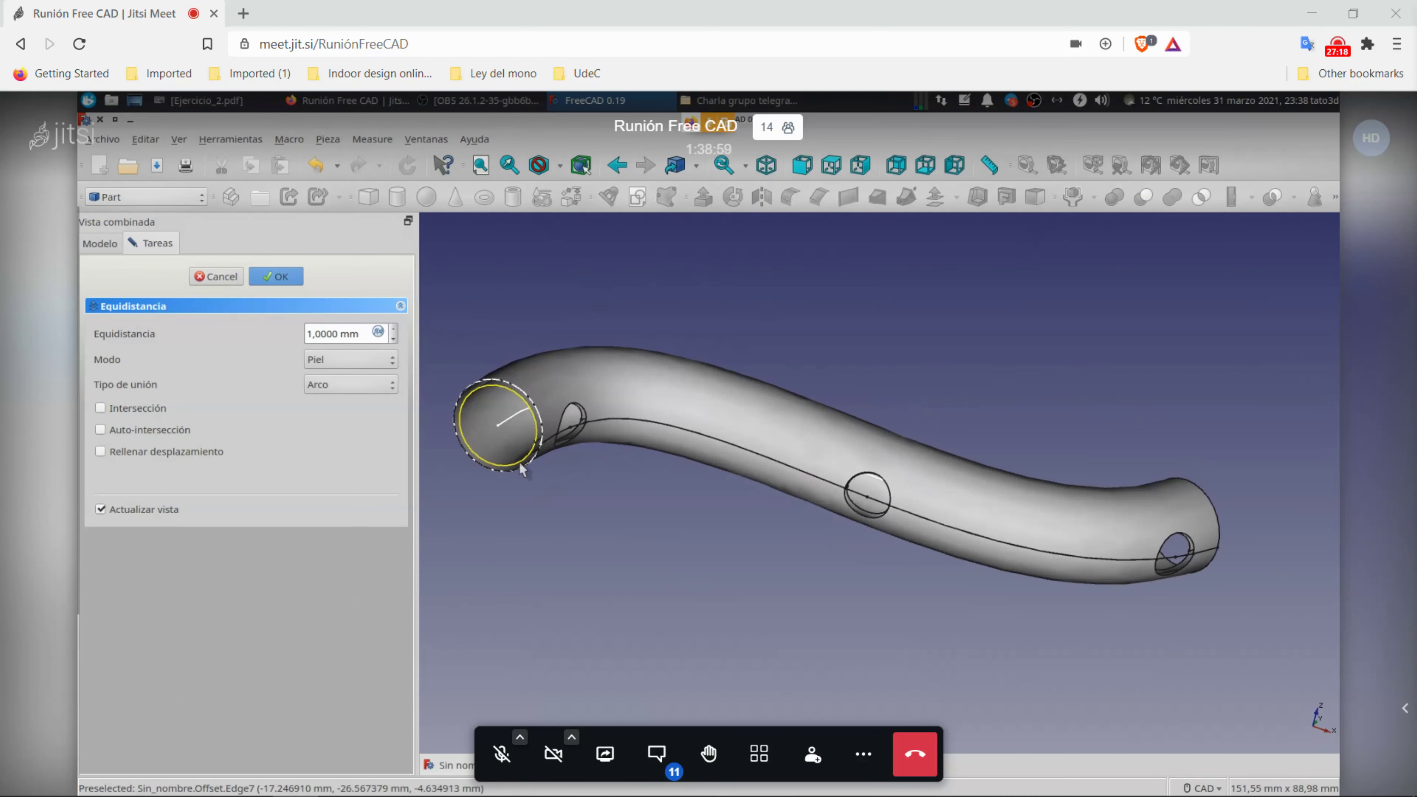
scroll(536, 469, up, 4)
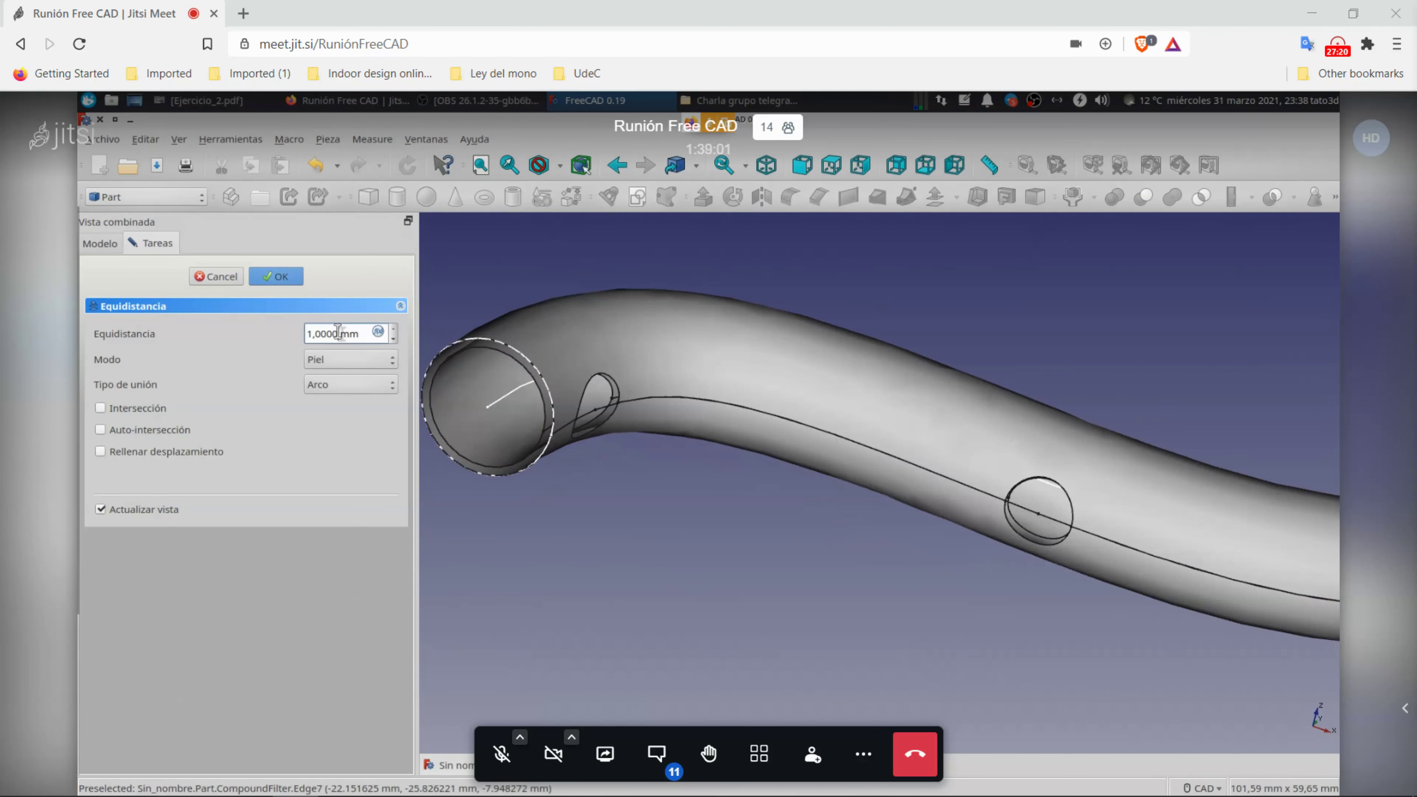
scroll(344, 331, down, 3)
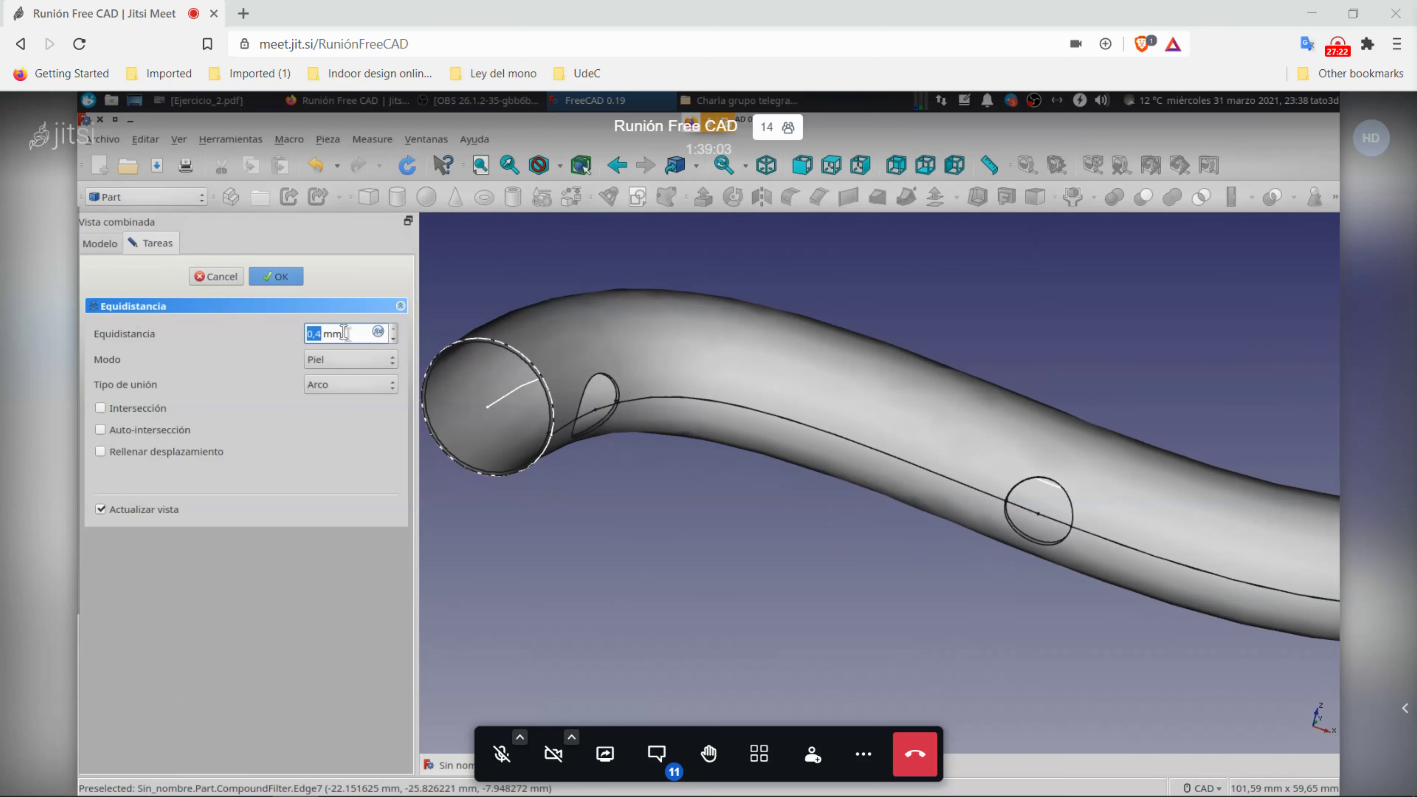
scroll(343, 331, up, 1)
scroll(344, 332, up, 1)
scroll(344, 331, up, 1)
scroll(344, 331, up, 1)
scroll(344, 331, up, 1)
scroll(343, 332, up, 2)
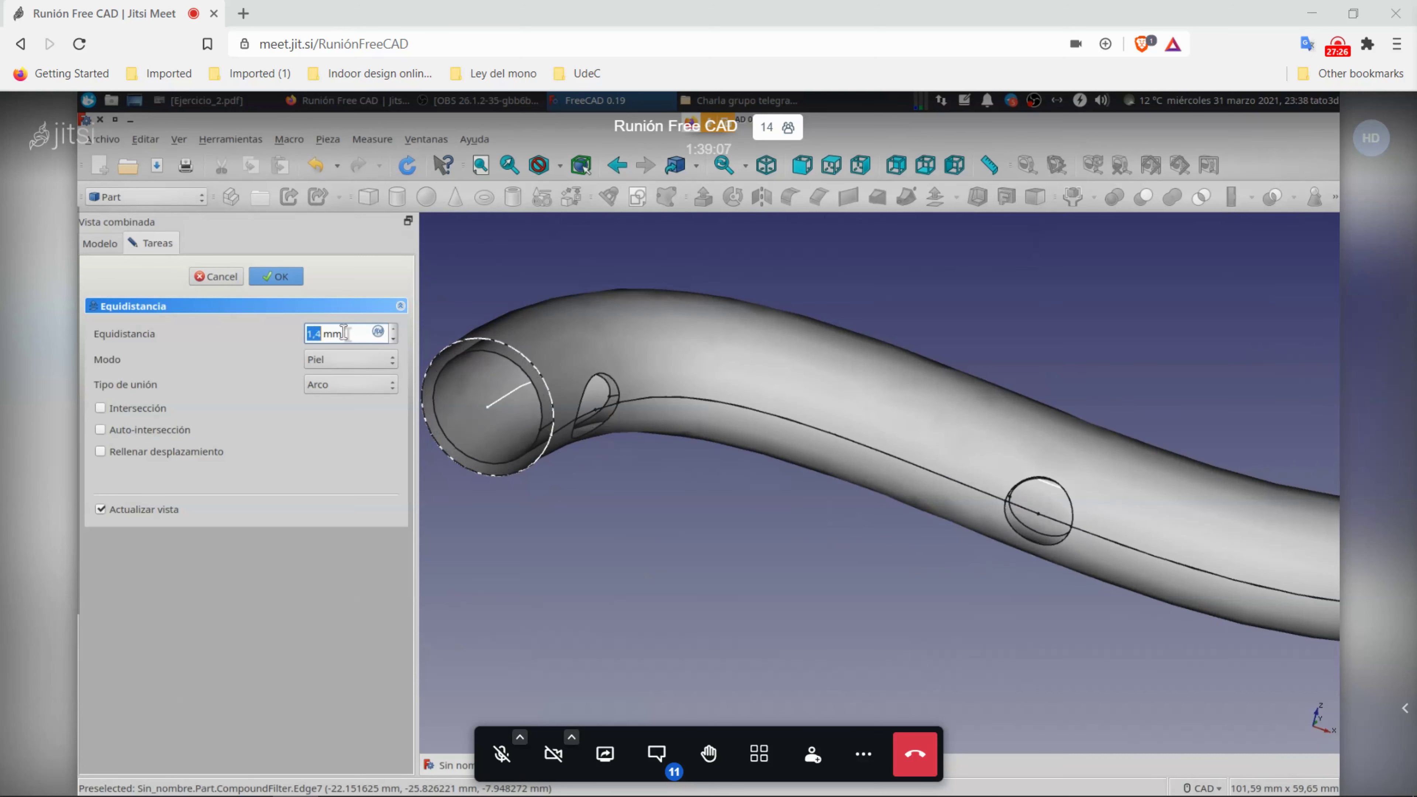
scroll(344, 332, up, 1)
click(190, 454)
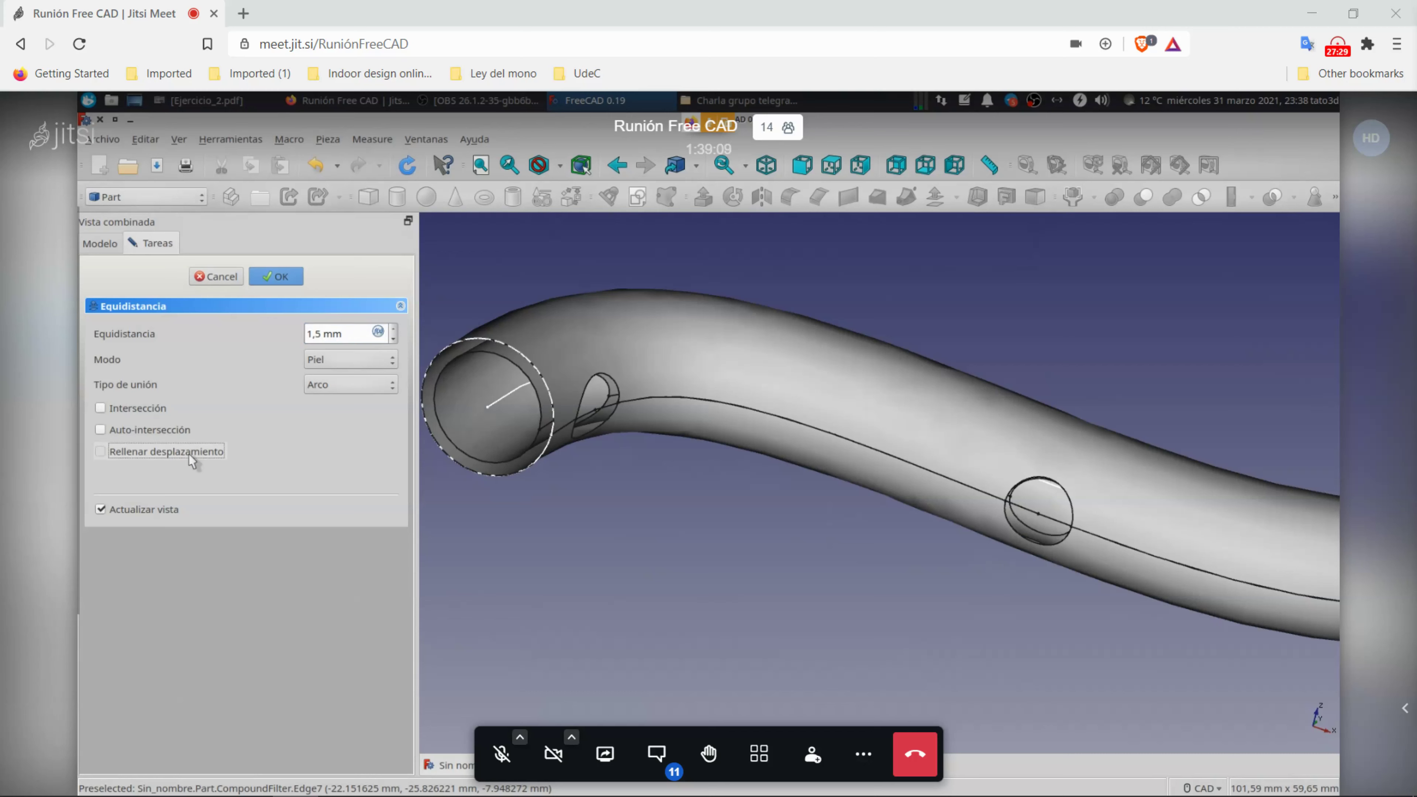
click(295, 283)
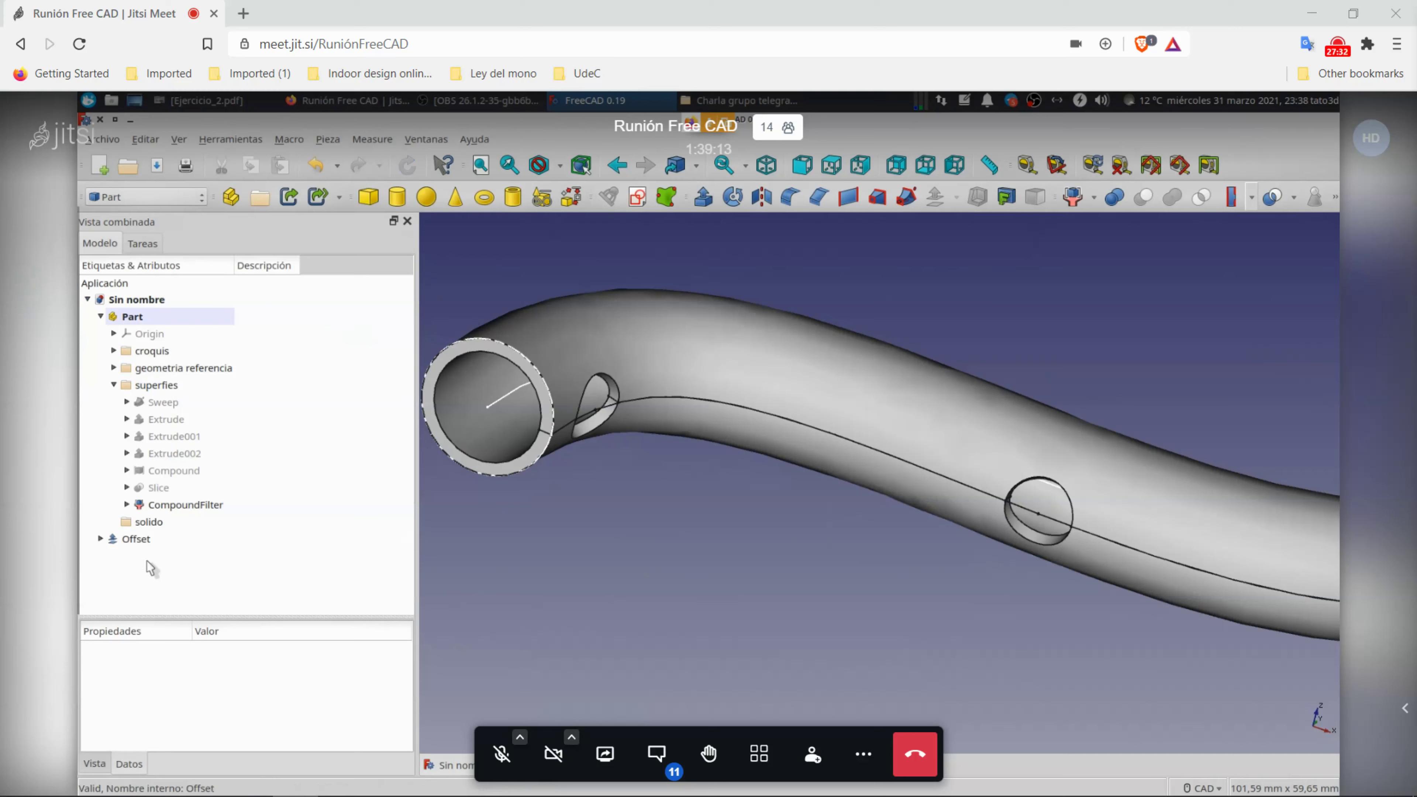
Step: Move the Offset into the solido folder and zoom to inspect the thick-walled tube
drag(139, 539, 168, 521)
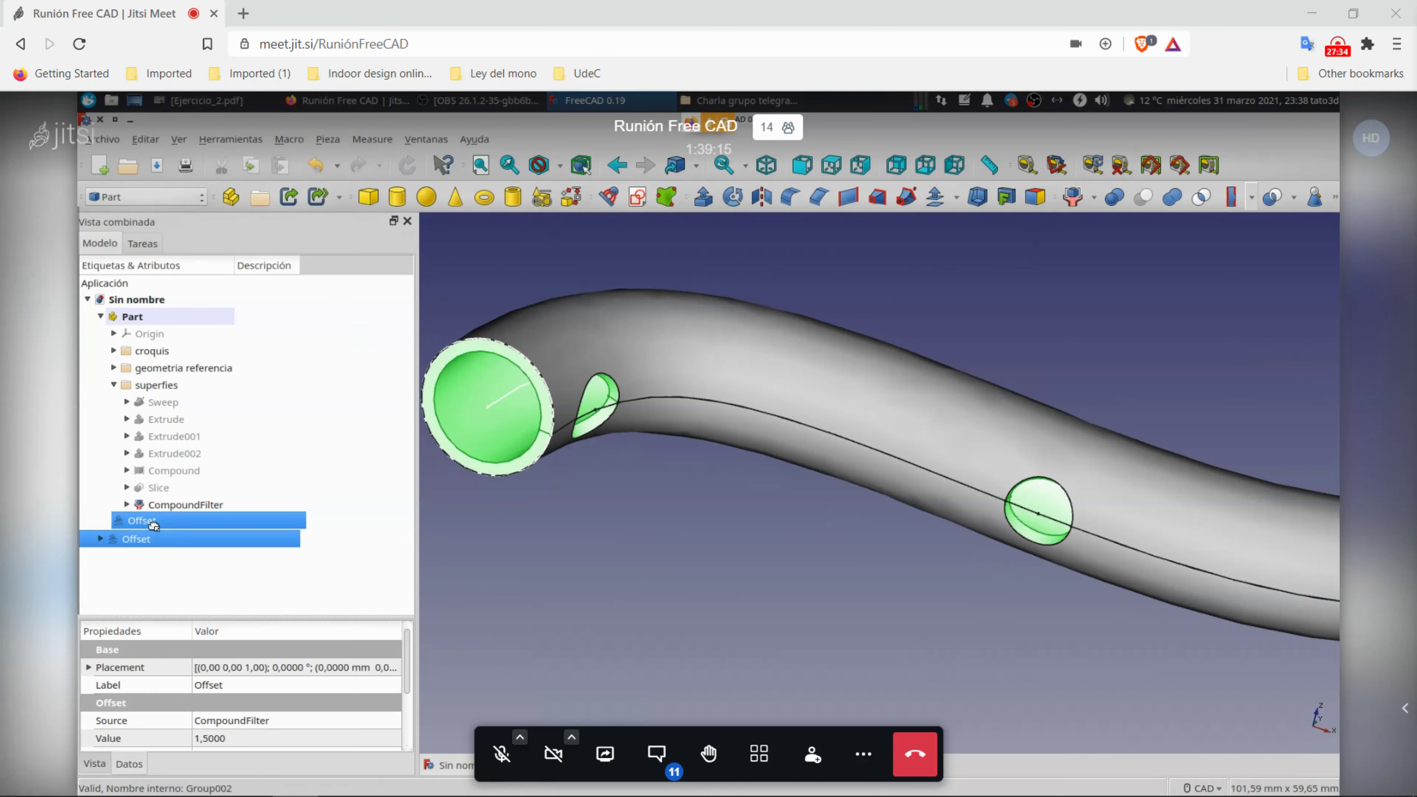
click(182, 508)
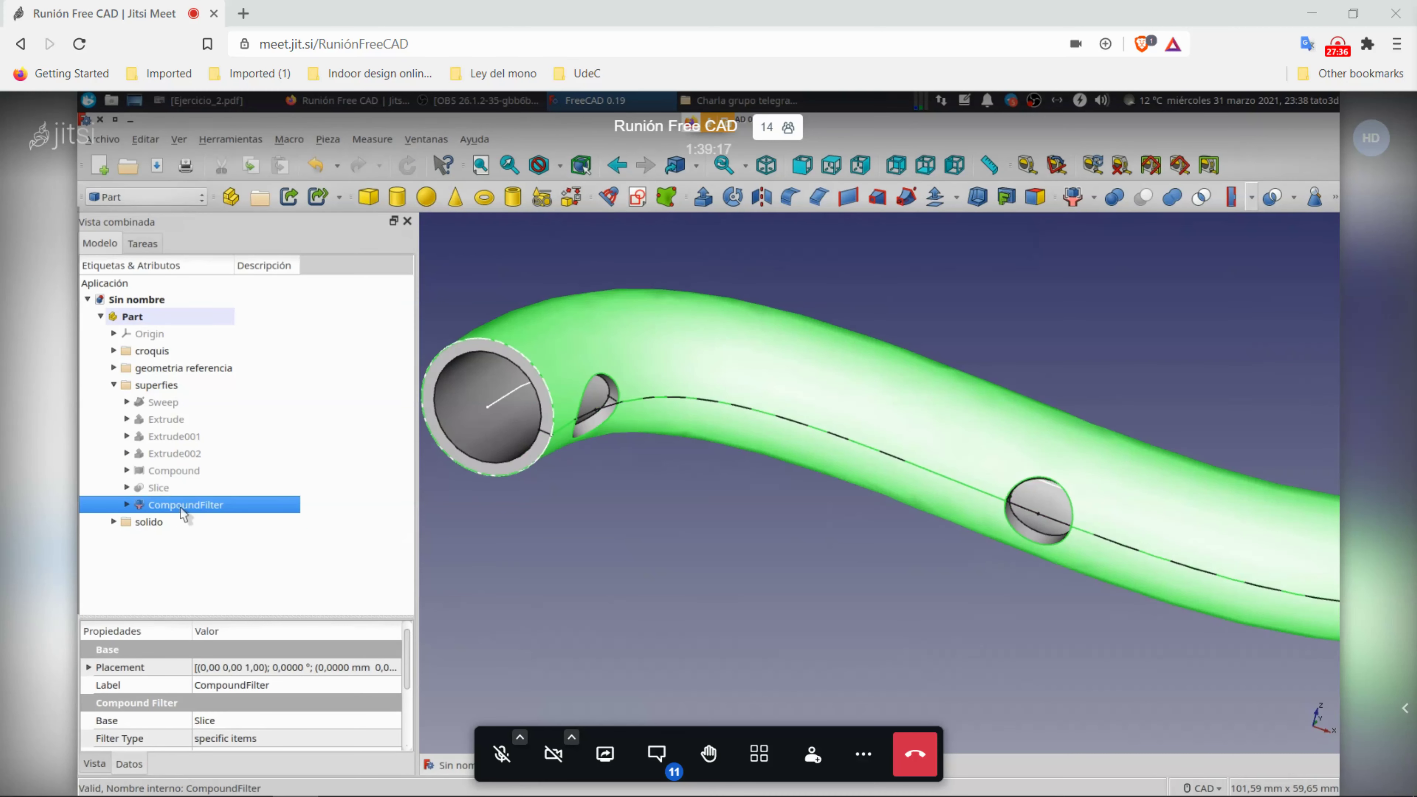
click(530, 635)
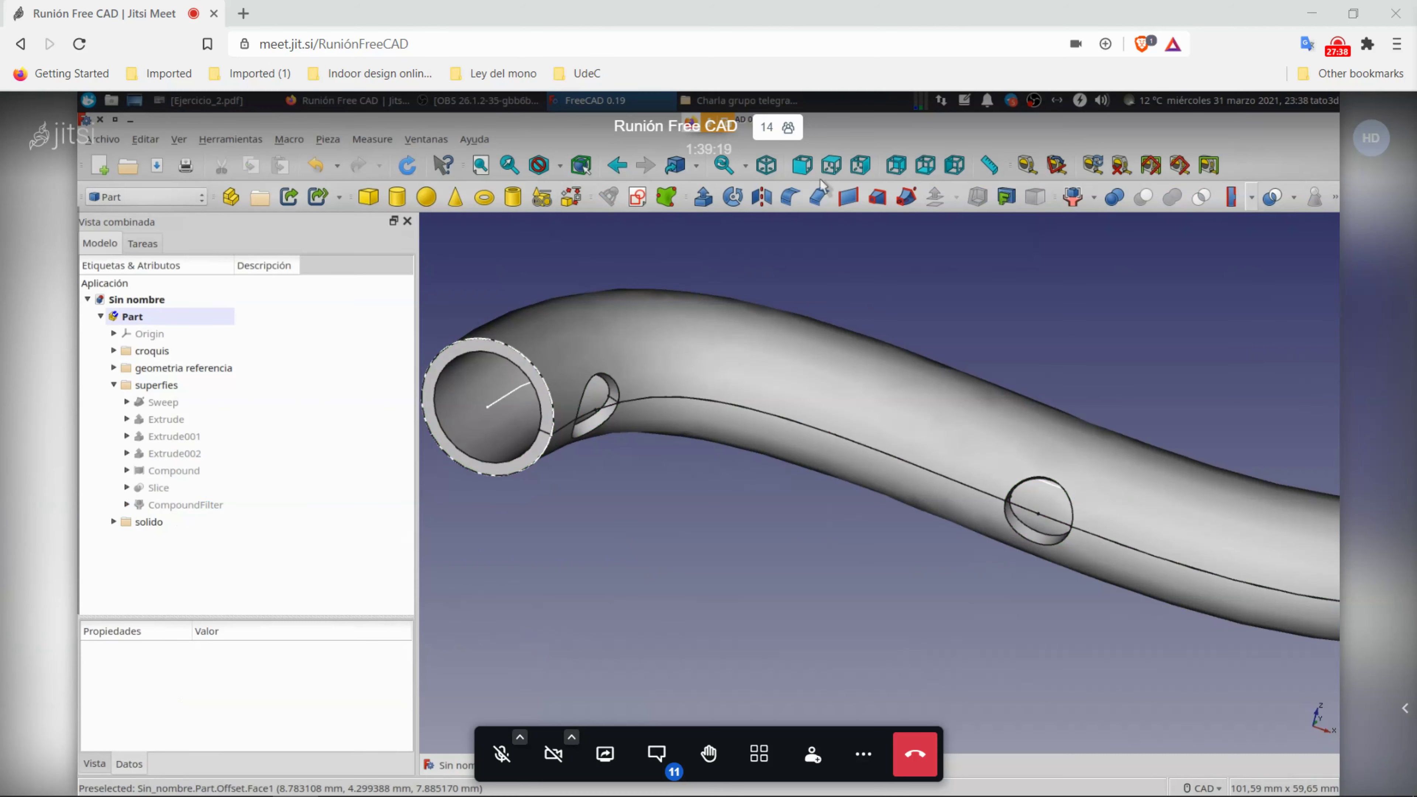
scroll(893, 391, down, 3)
scroll(921, 502, down, 2)
scroll(947, 568, down, 2)
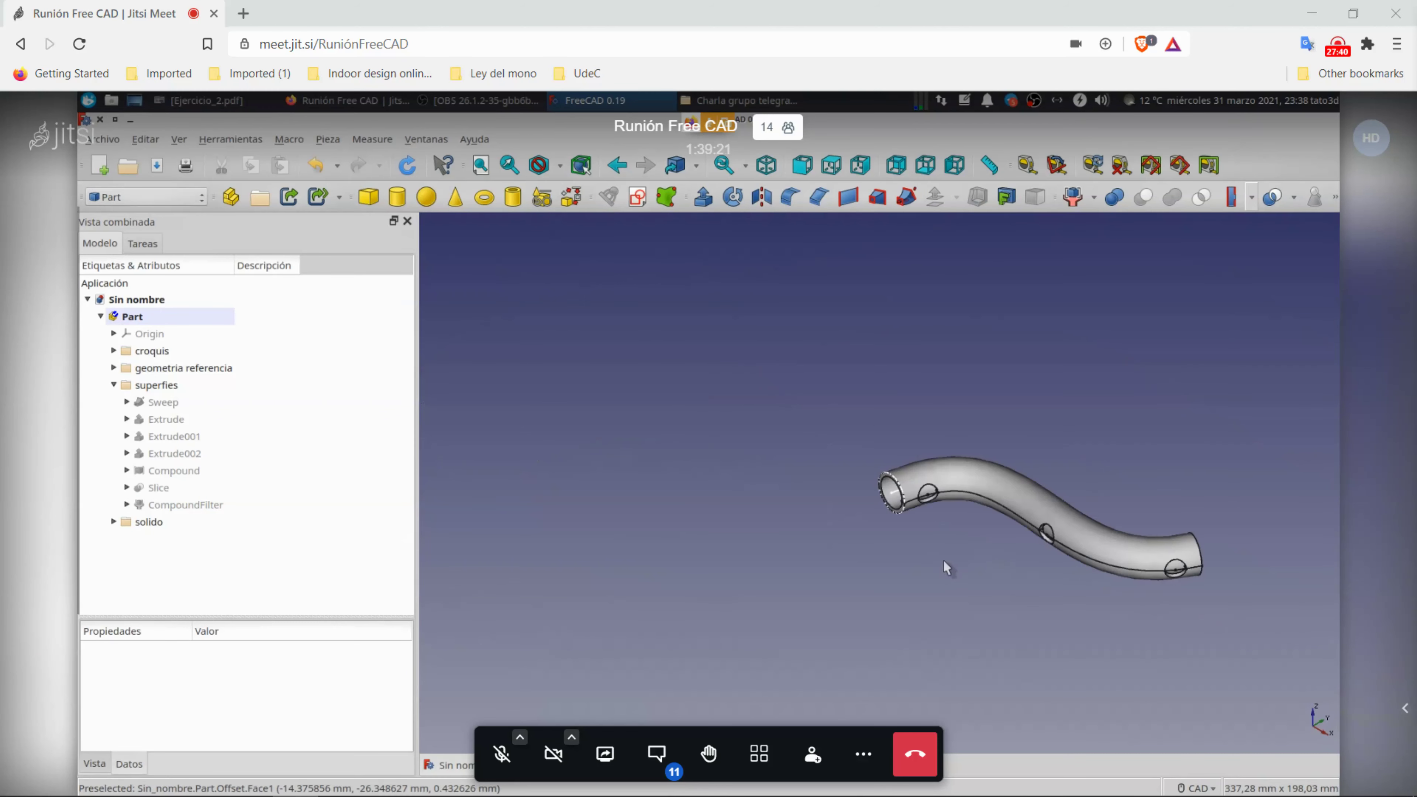
scroll(947, 567, up, 2)
scroll(810, 528, up, 1)
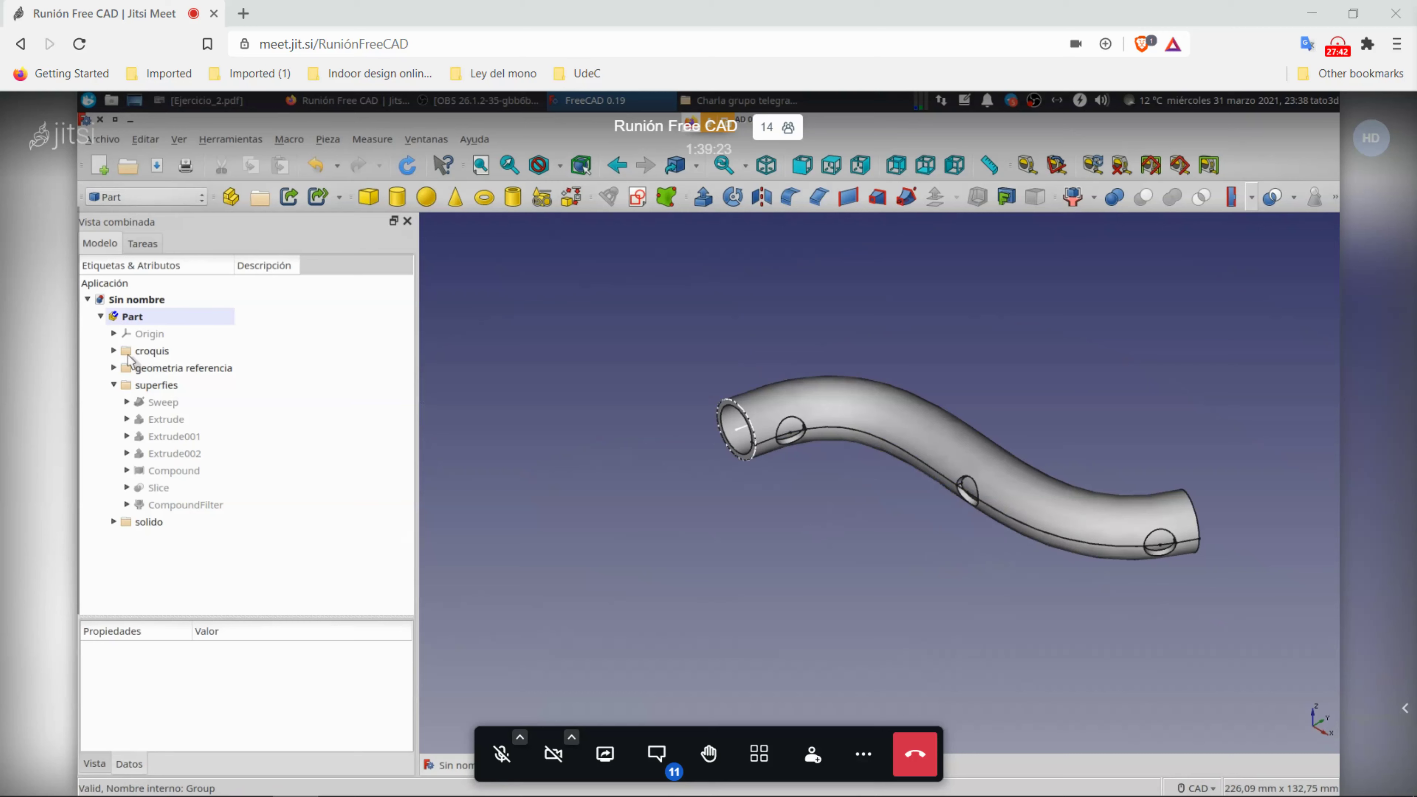
Step: Reshape the Sketch B-spline by pulling its right end up and its lower end down
click(113, 350)
click(163, 369)
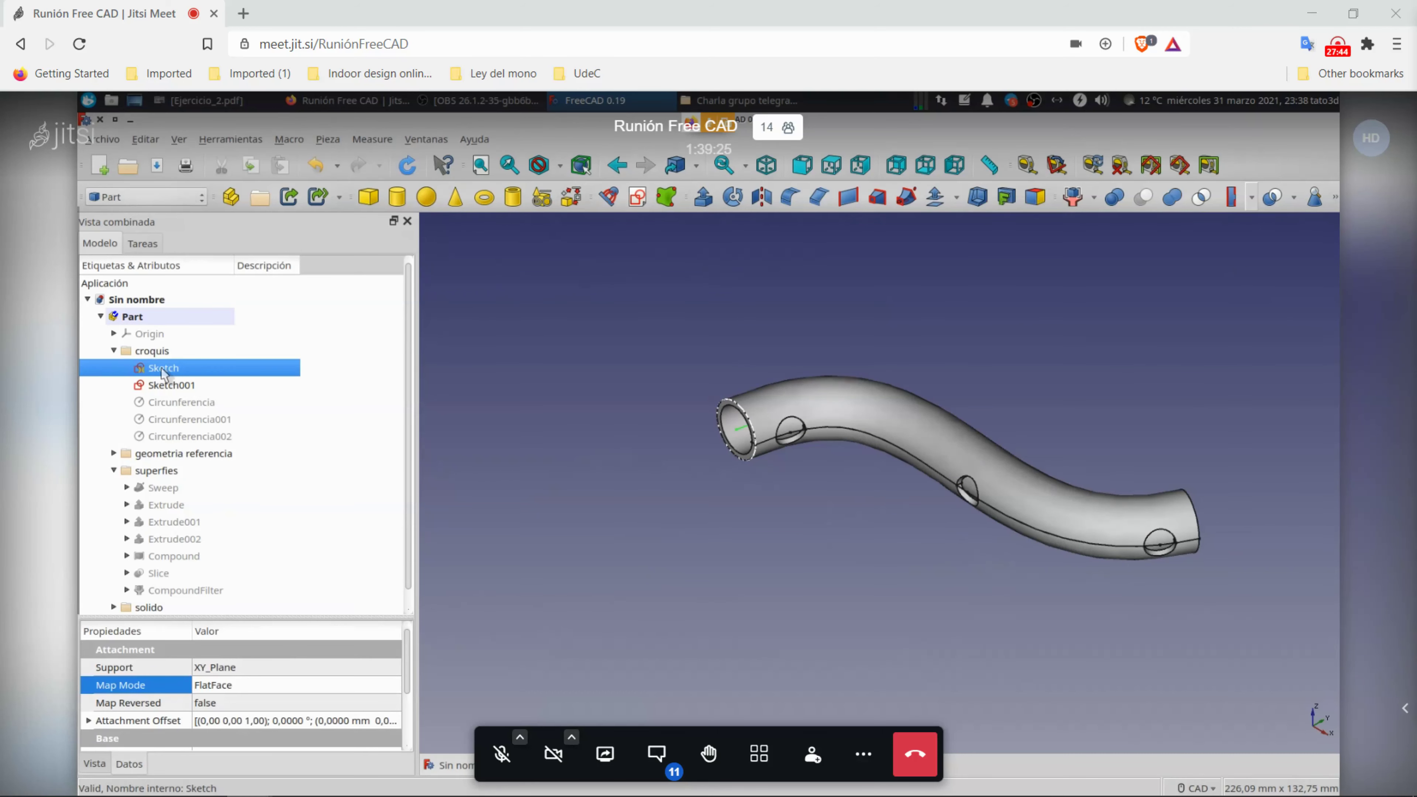
double_click(163, 369)
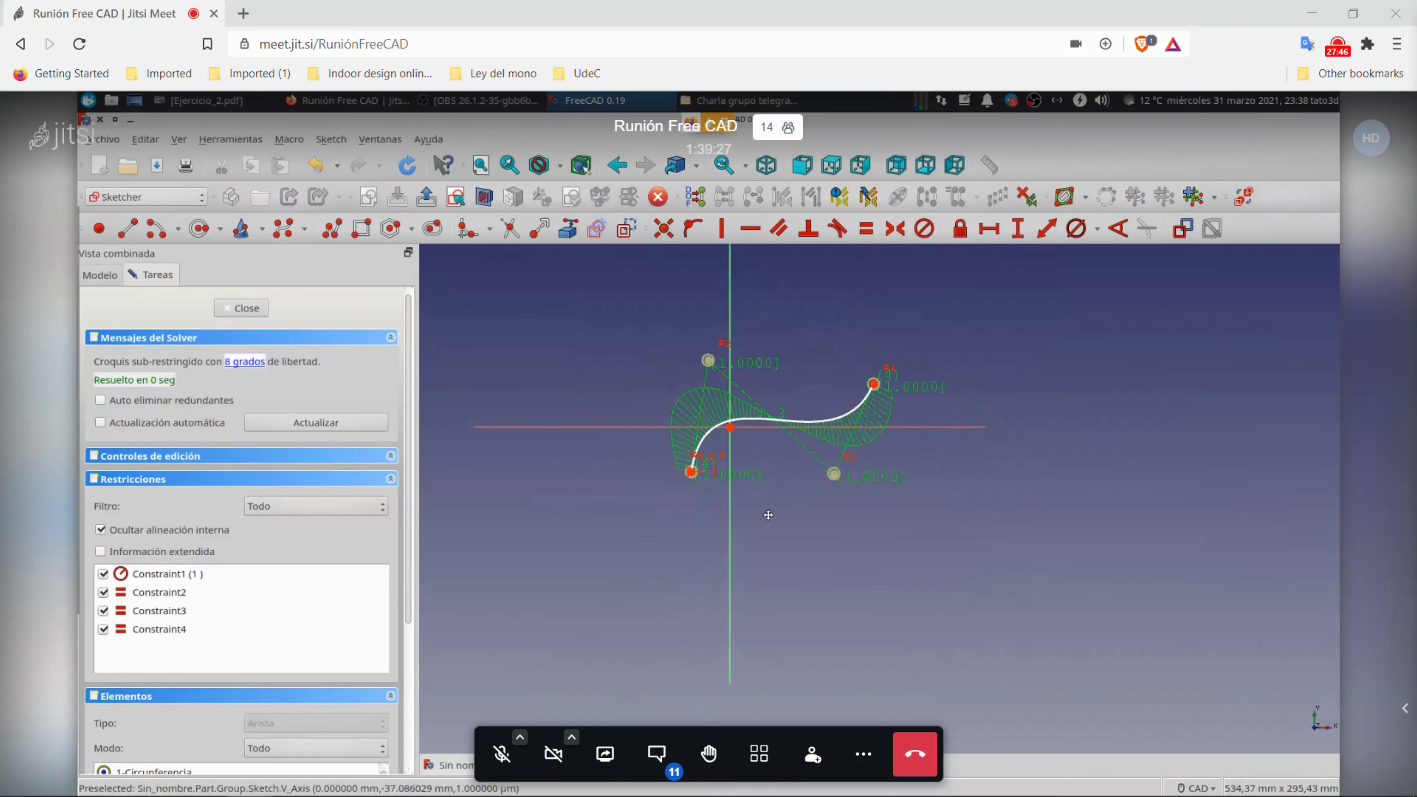
mouse_move(870, 394)
mouse_down()
mouse_move(1141, 330)
mouse_move(1063, 405)
mouse_move(1028, 361)
mouse_up()
mouse_move(688, 482)
mouse_down()
mouse_move(587, 487)
mouse_move(580, 513)
mouse_move(619, 547)
mouse_move(818, 583)
mouse_up()
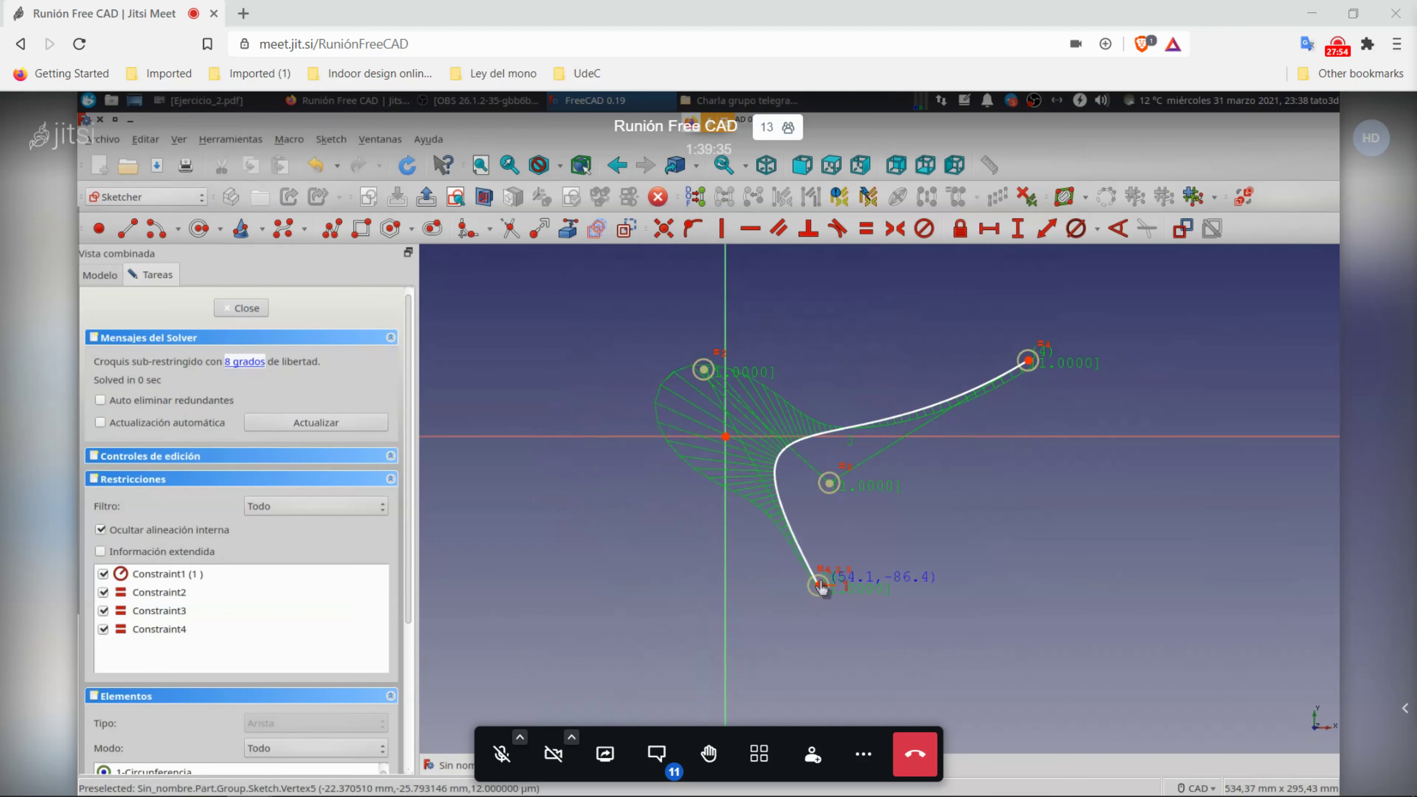
click(257, 314)
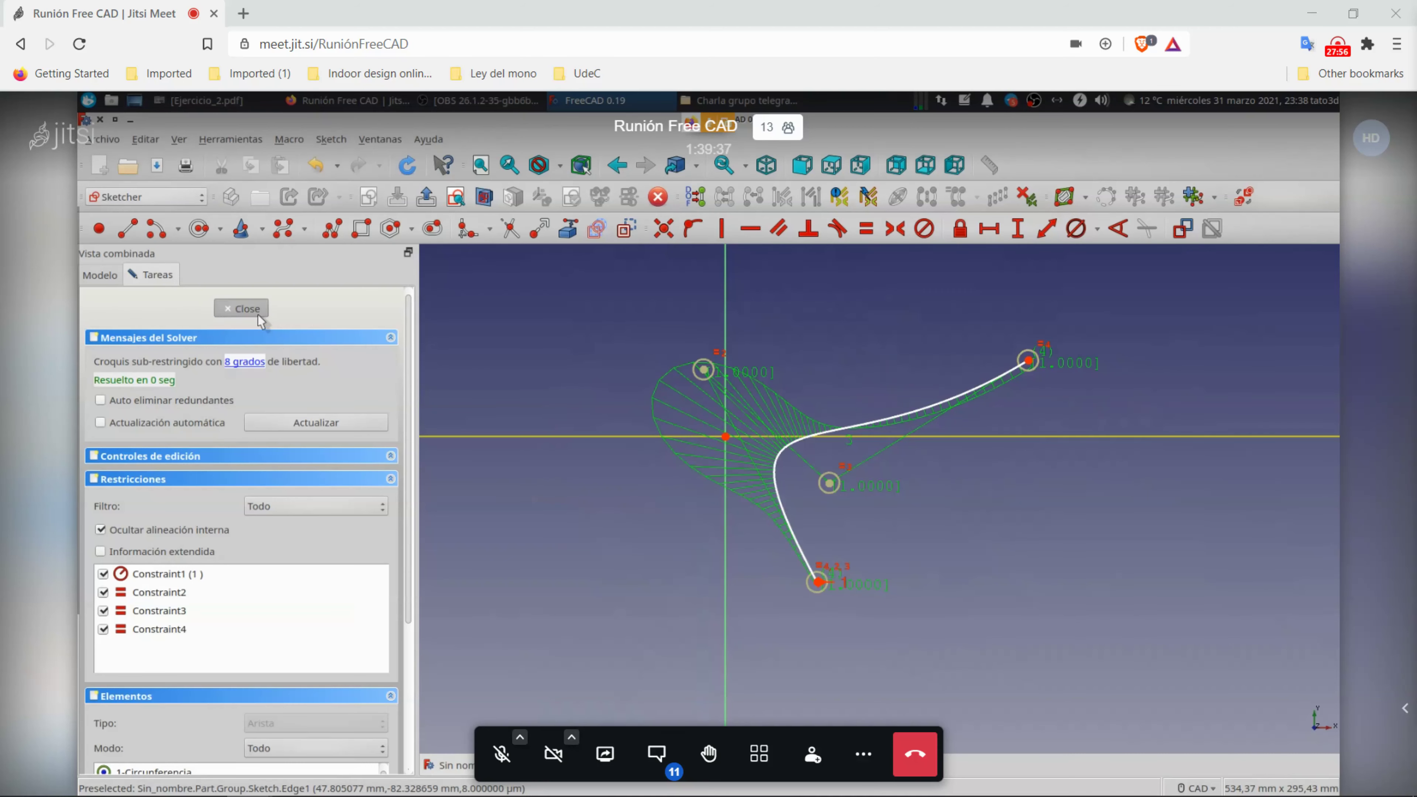
mouse_move(843, 577)
middle_down()
mouse_move(802, 511)
mouse_move(695, 494)
mouse_move(754, 534)
mouse_move(870, 545)
mouse_move(848, 519)
middle_up()
click(127, 522)
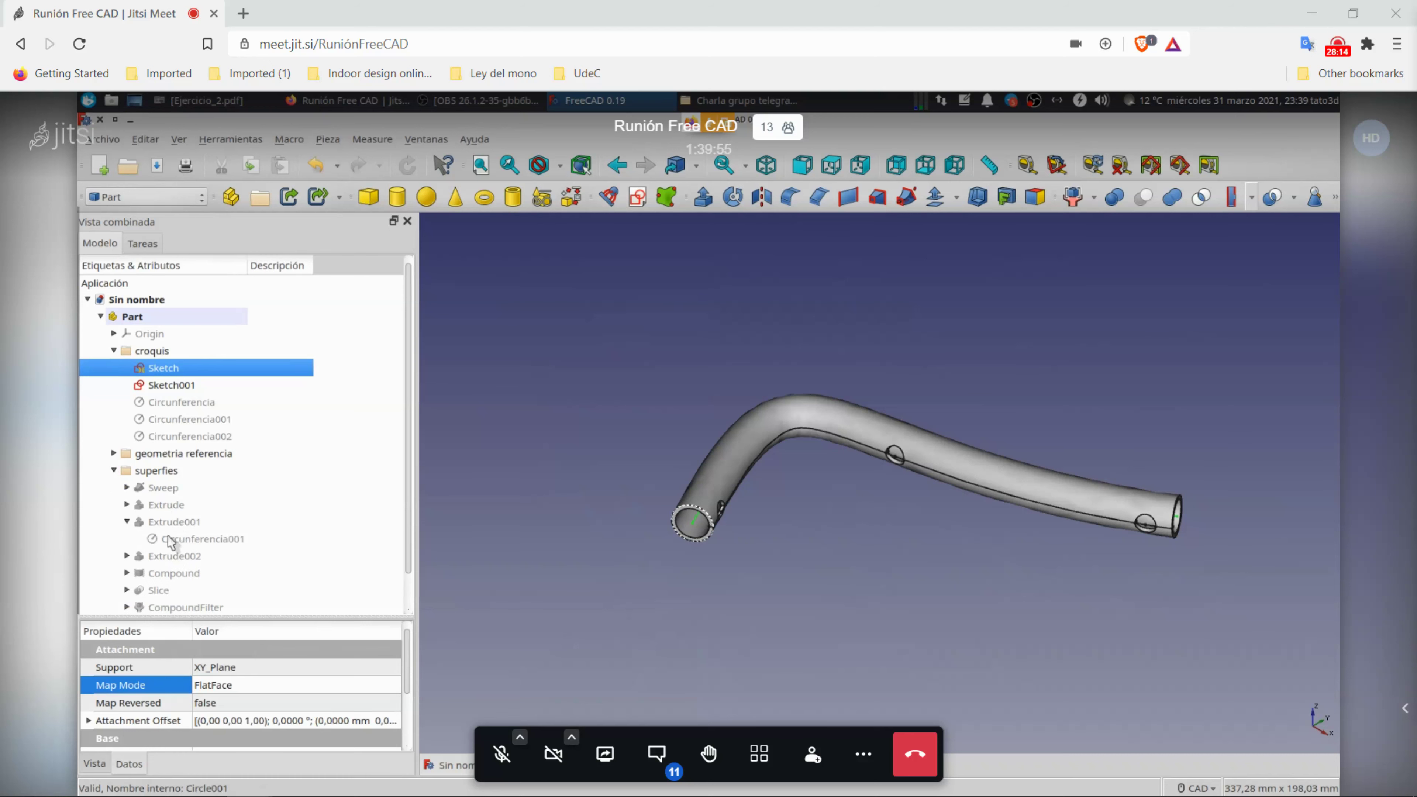
click(183, 539)
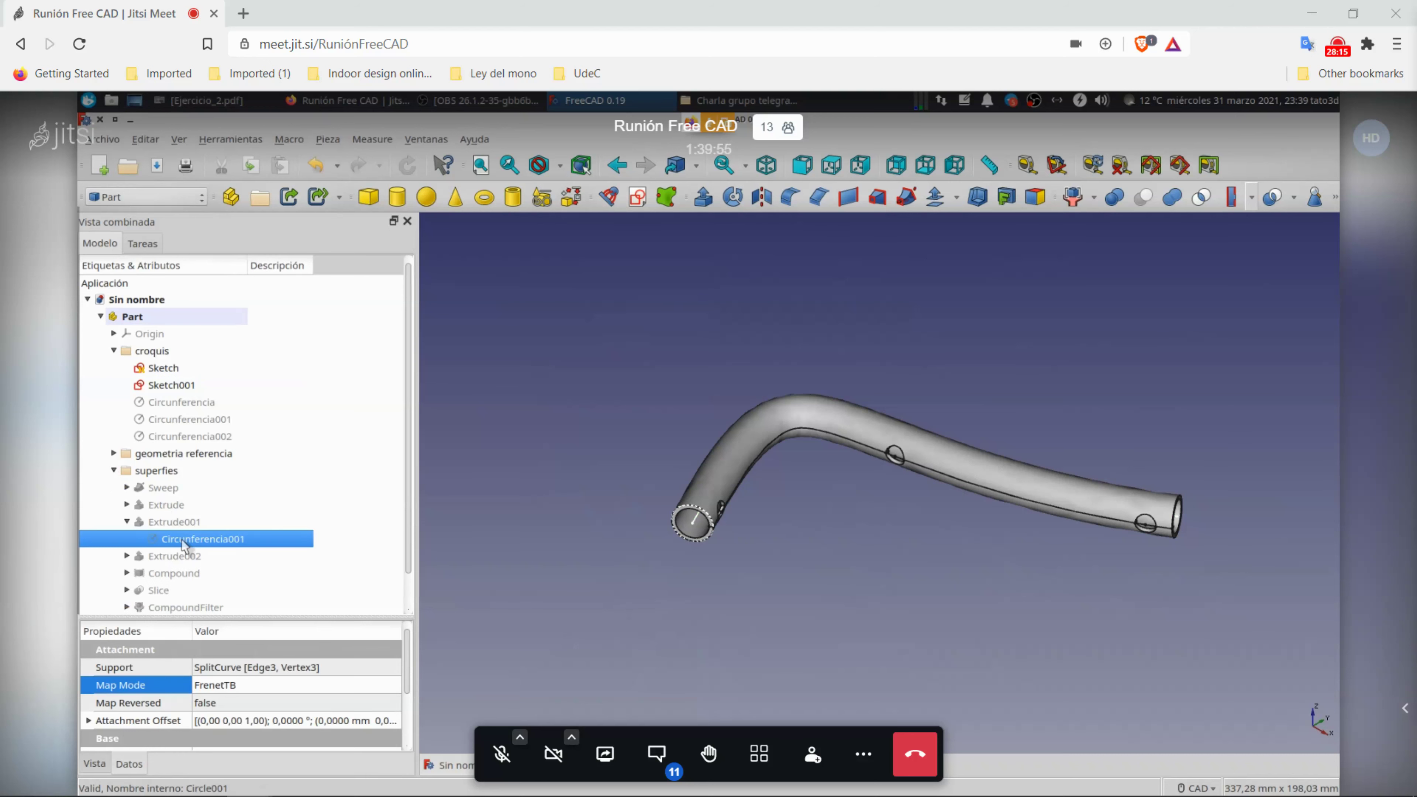
click(169, 386)
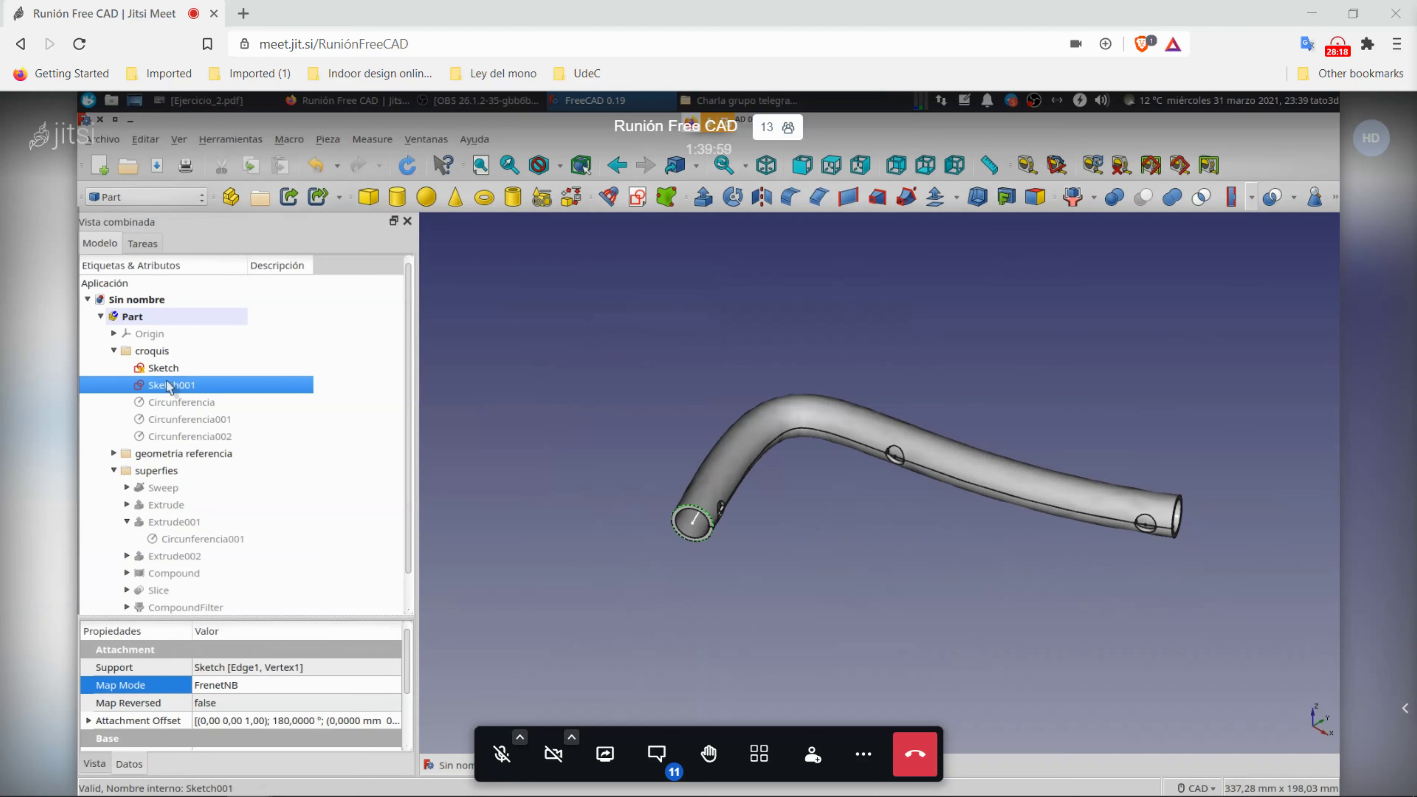
drag(276, 617, 275, 496)
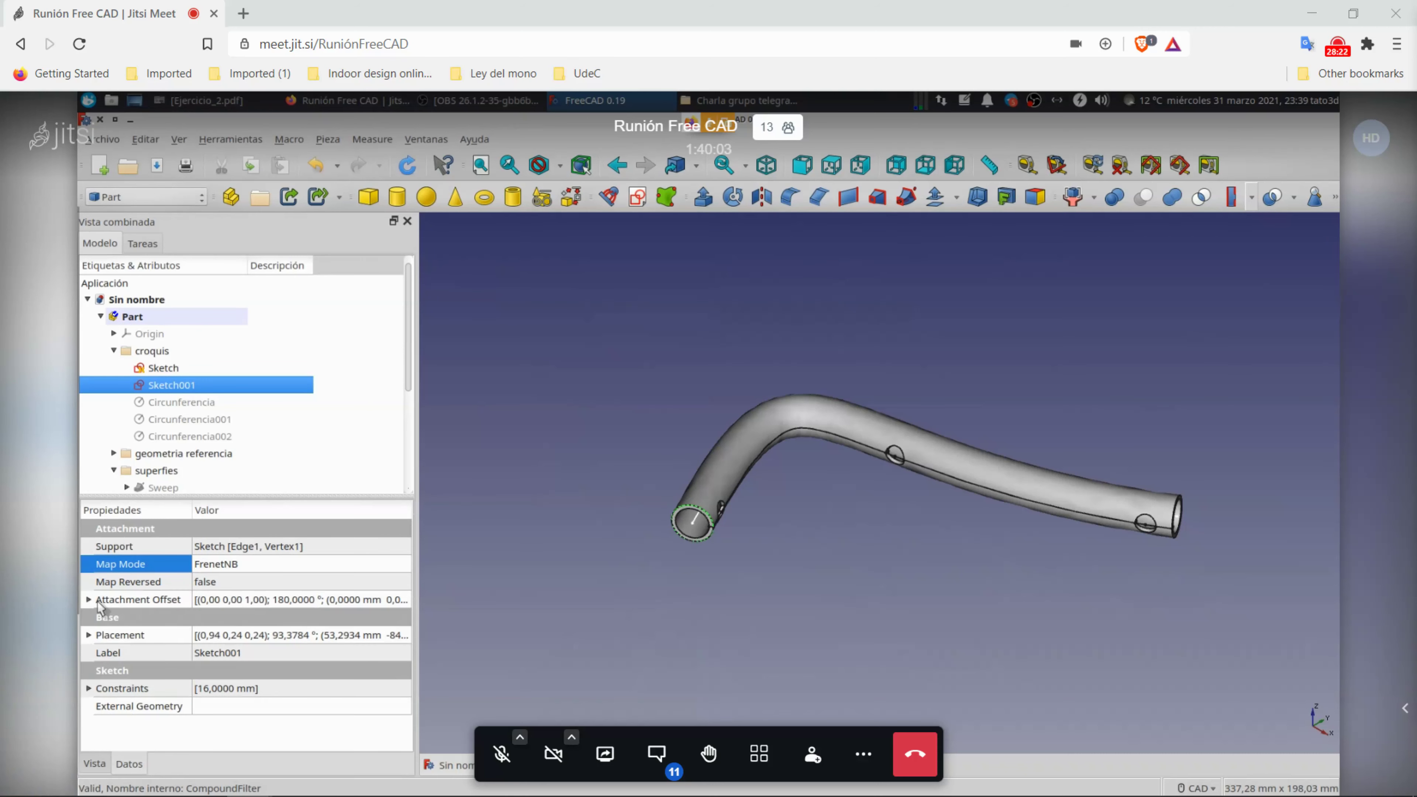
click(88, 599)
click(263, 618)
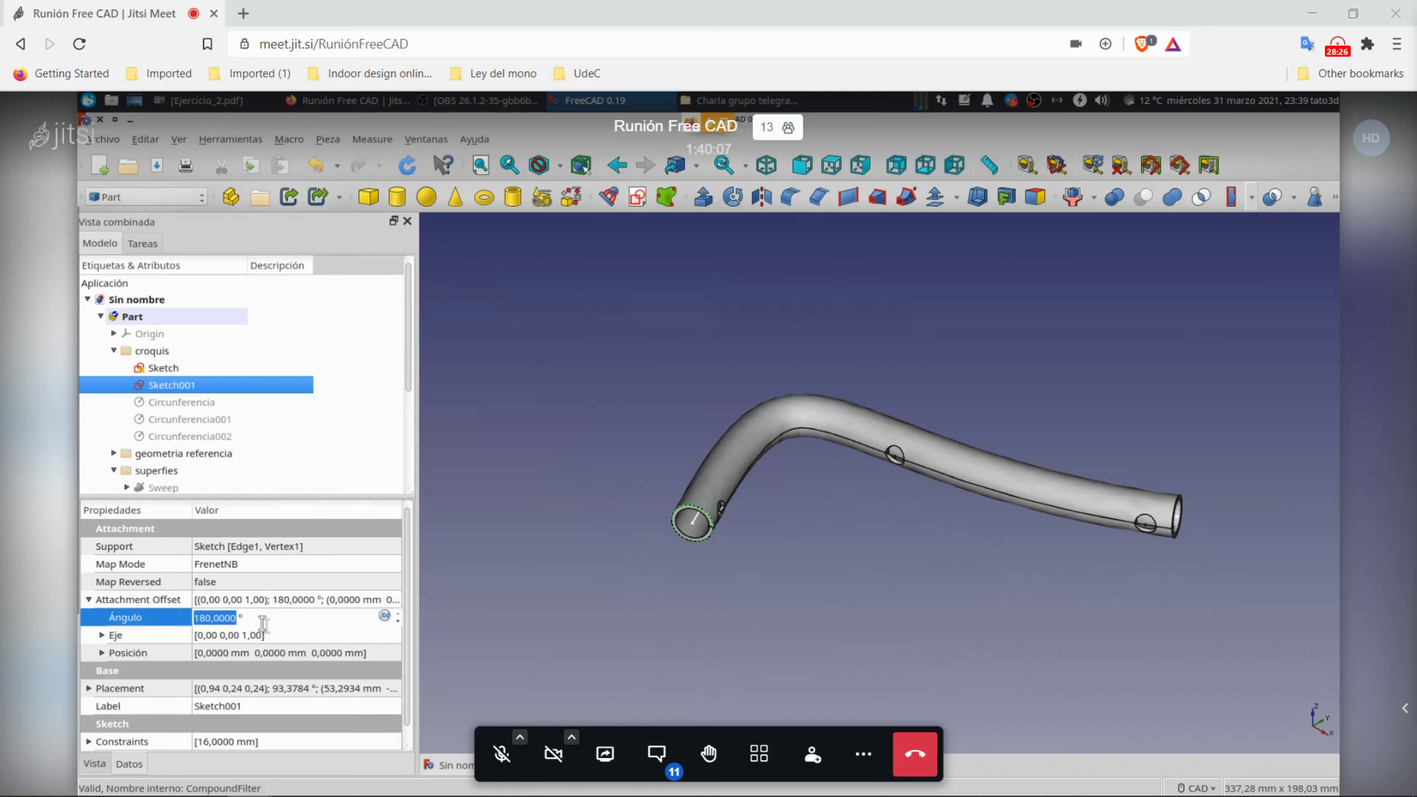
text(90)
click(321, 531)
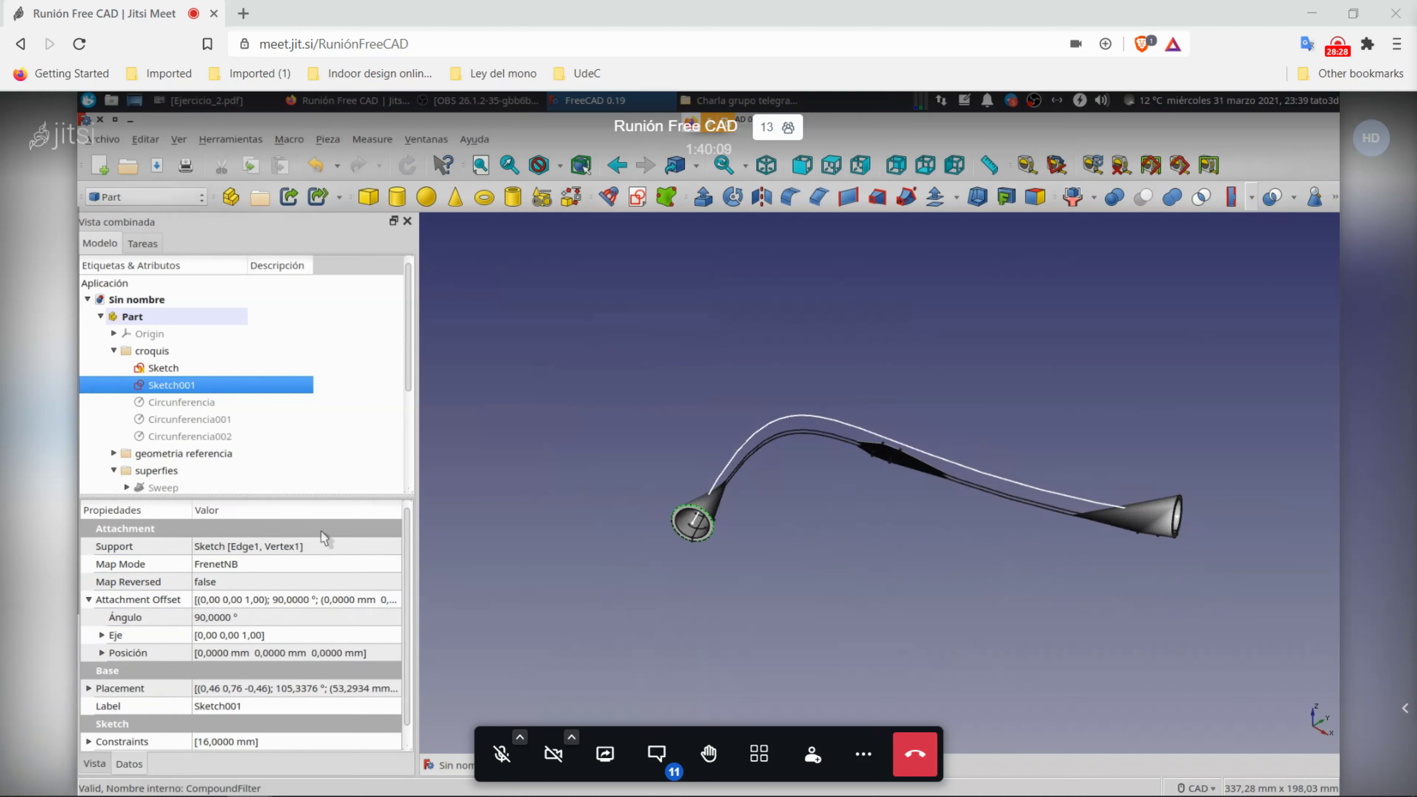
middle_drag(884, 611, 867, 559)
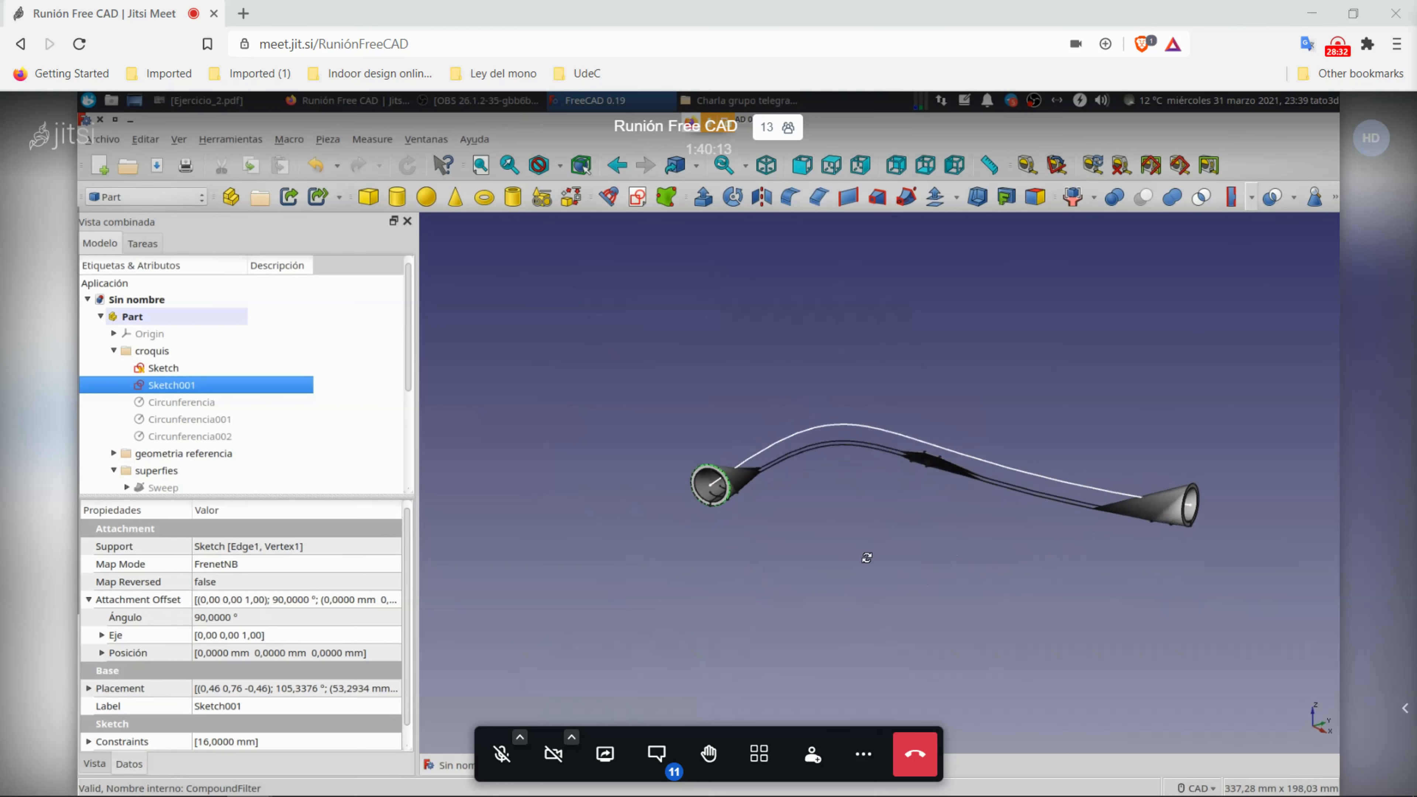
click(315, 166)
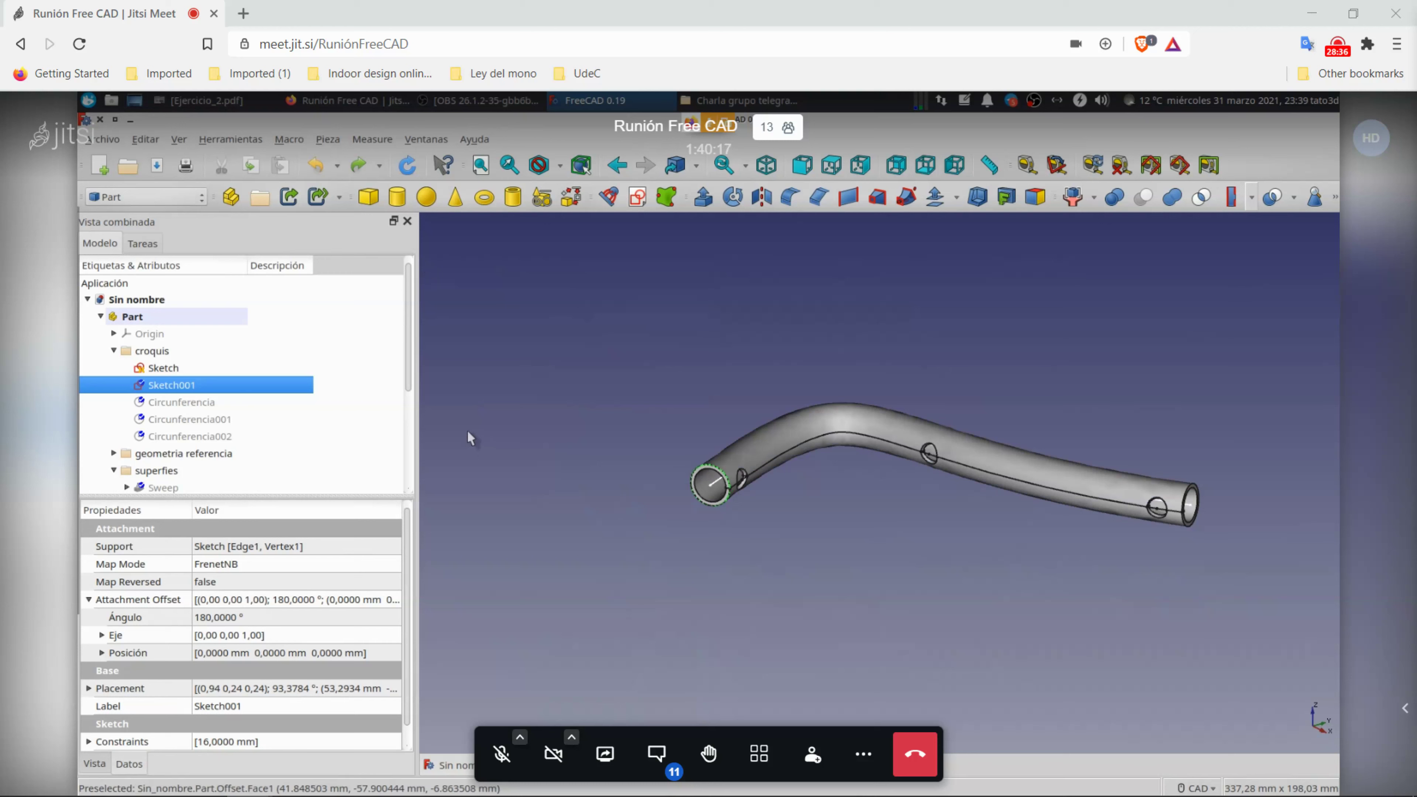
click(539, 456)
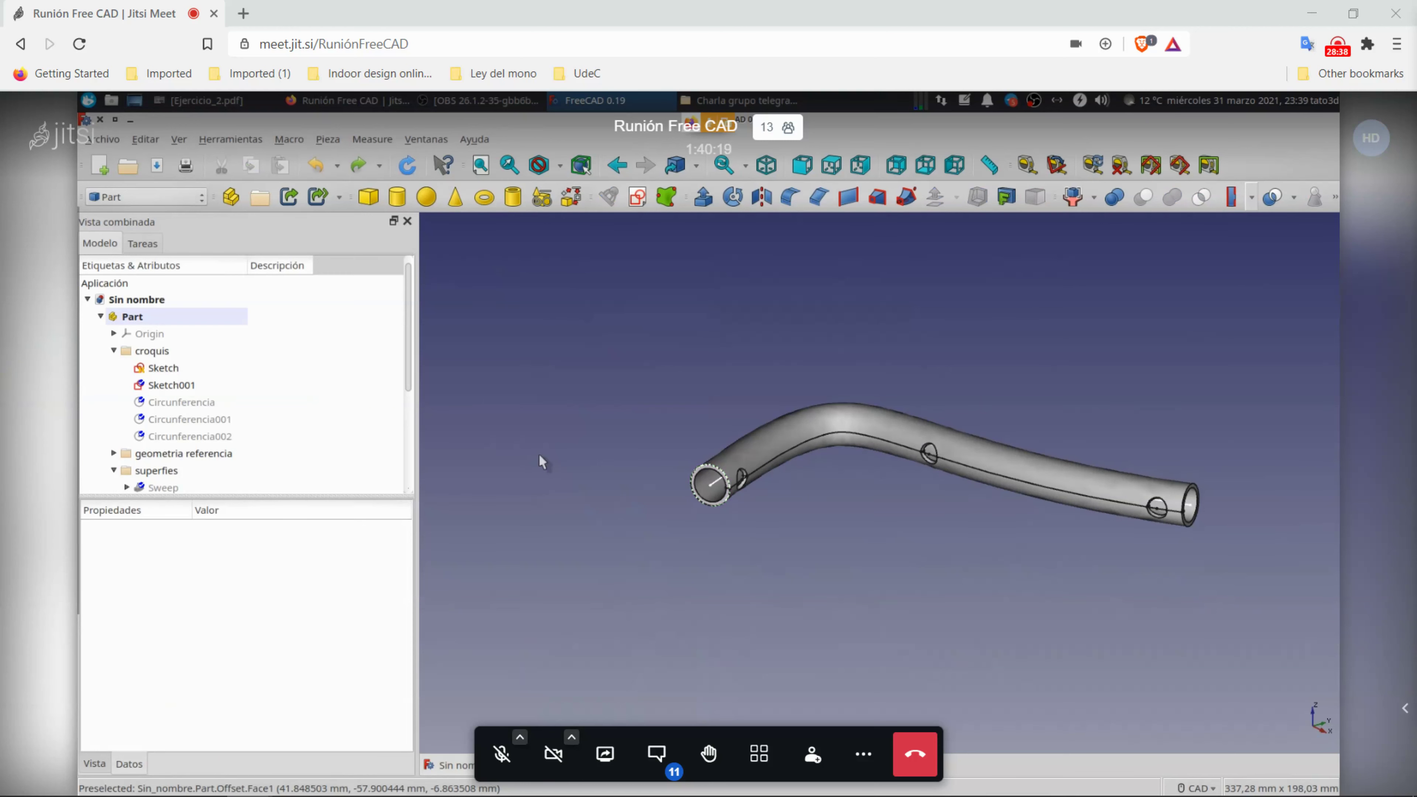
middle_drag(681, 535, 618, 519)
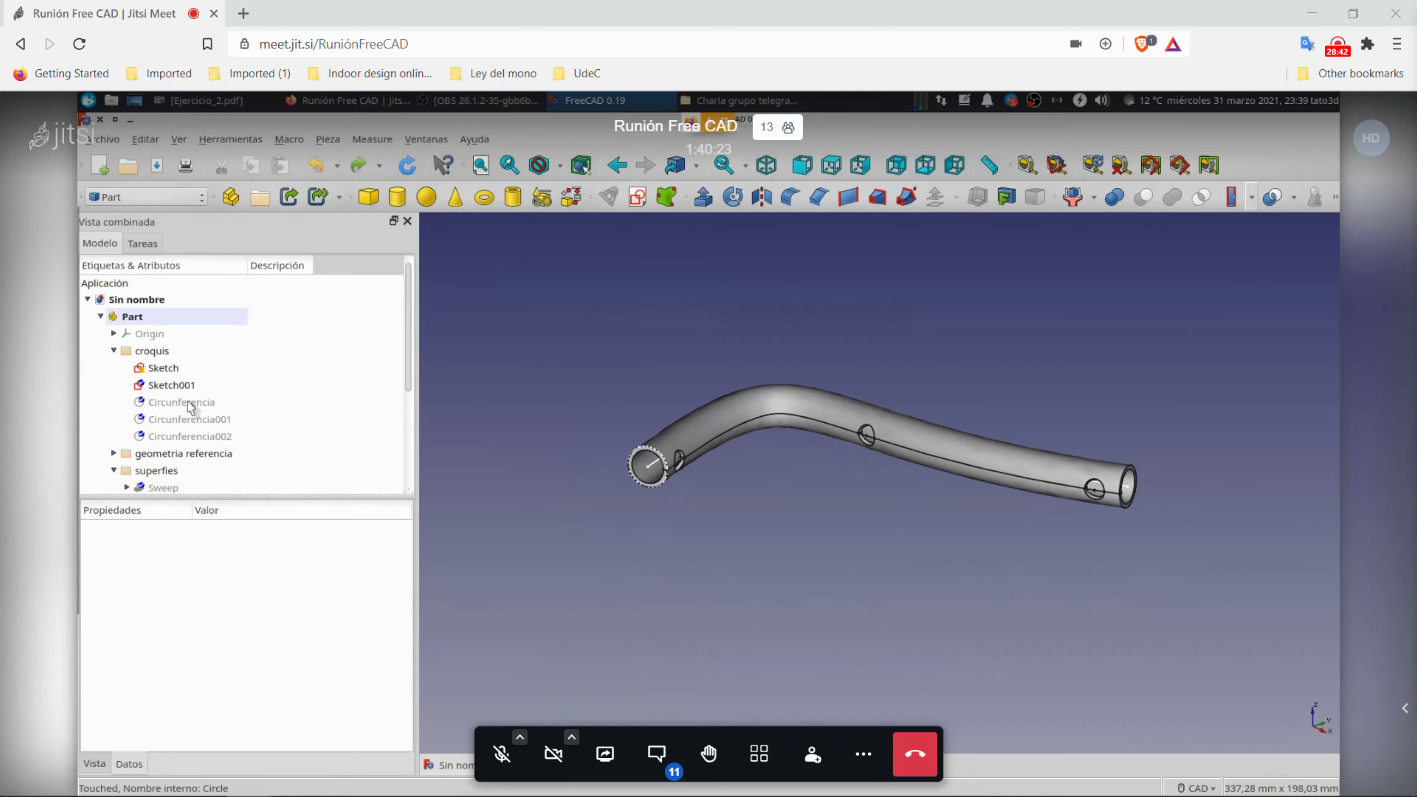
click(179, 388)
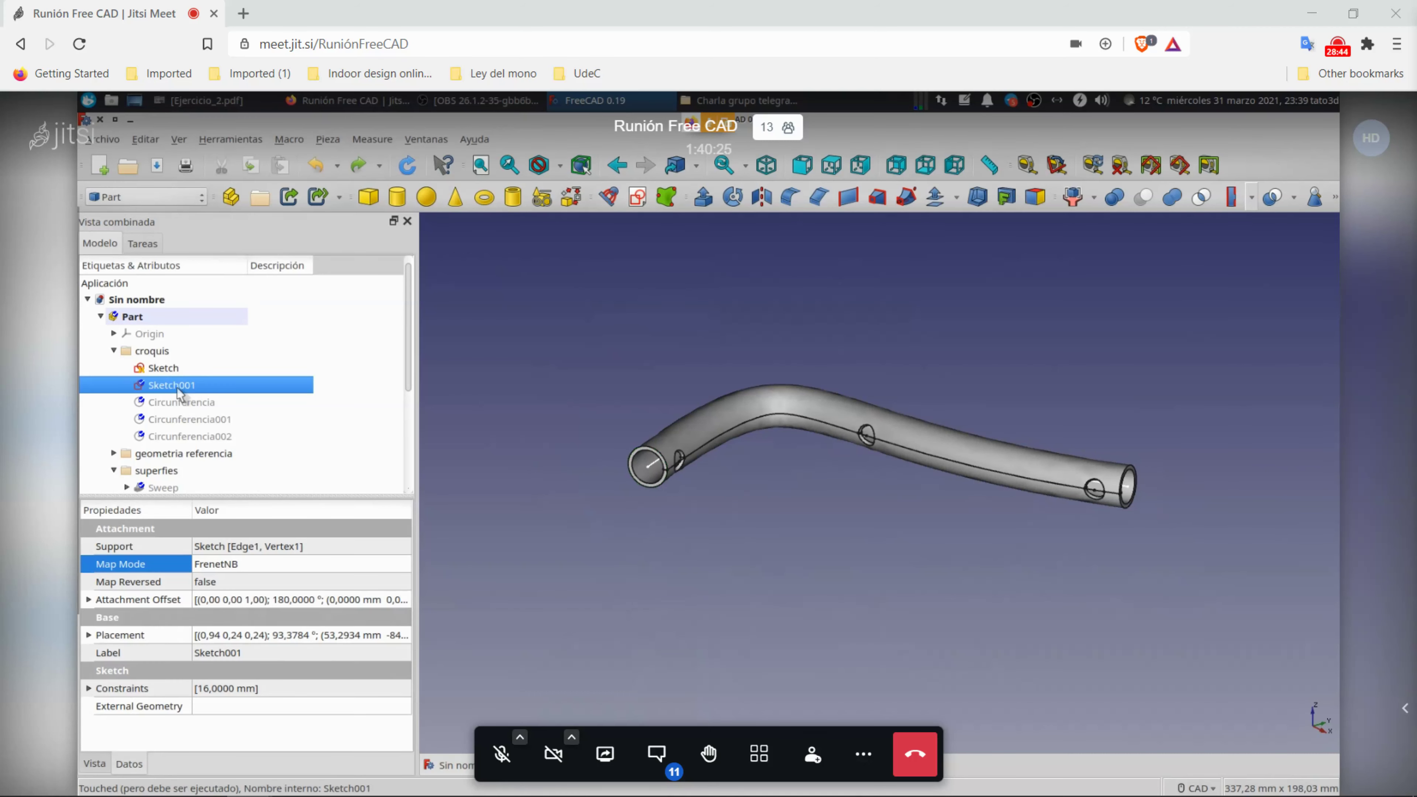
click(541, 197)
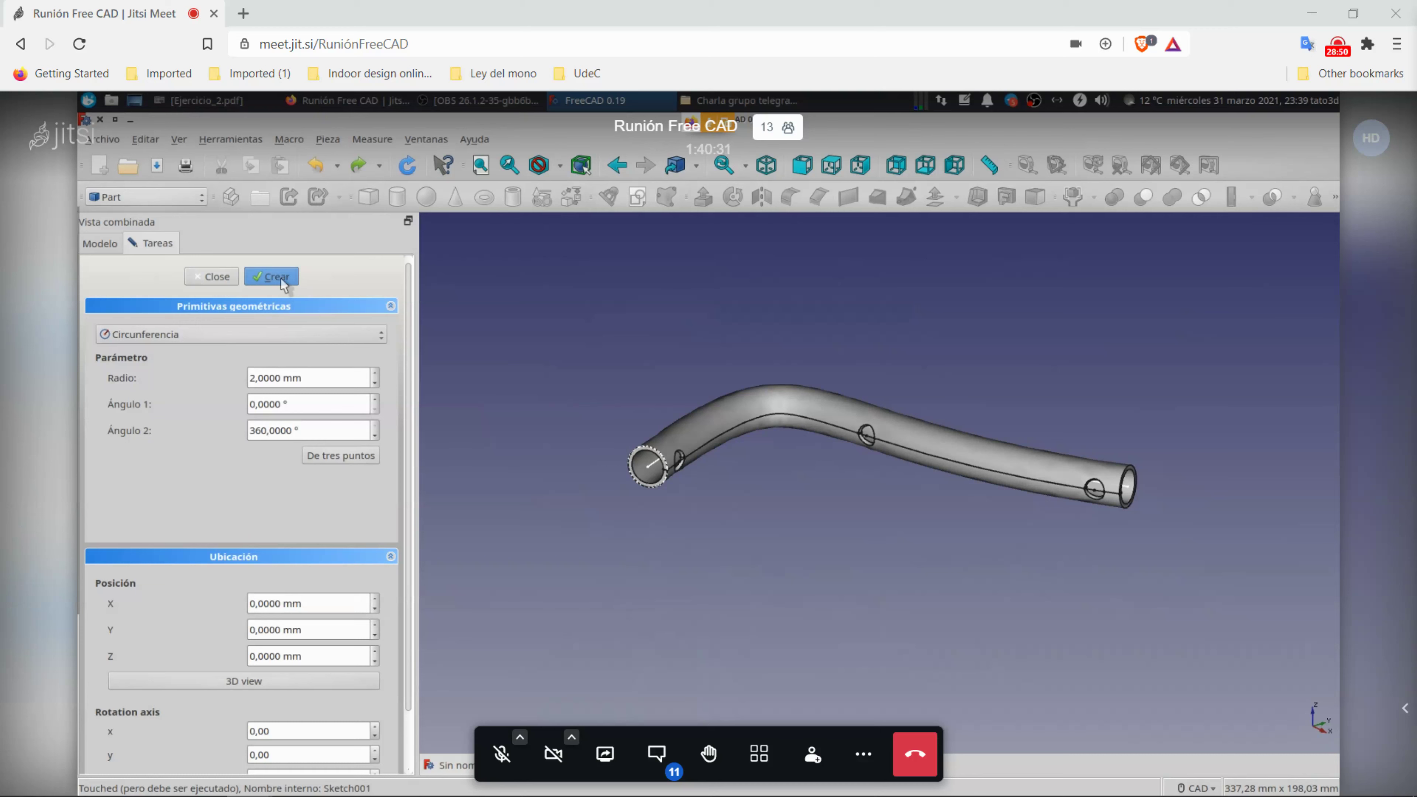
Step: Create a Part primitive circle with an 8 mm radius
click(258, 383)
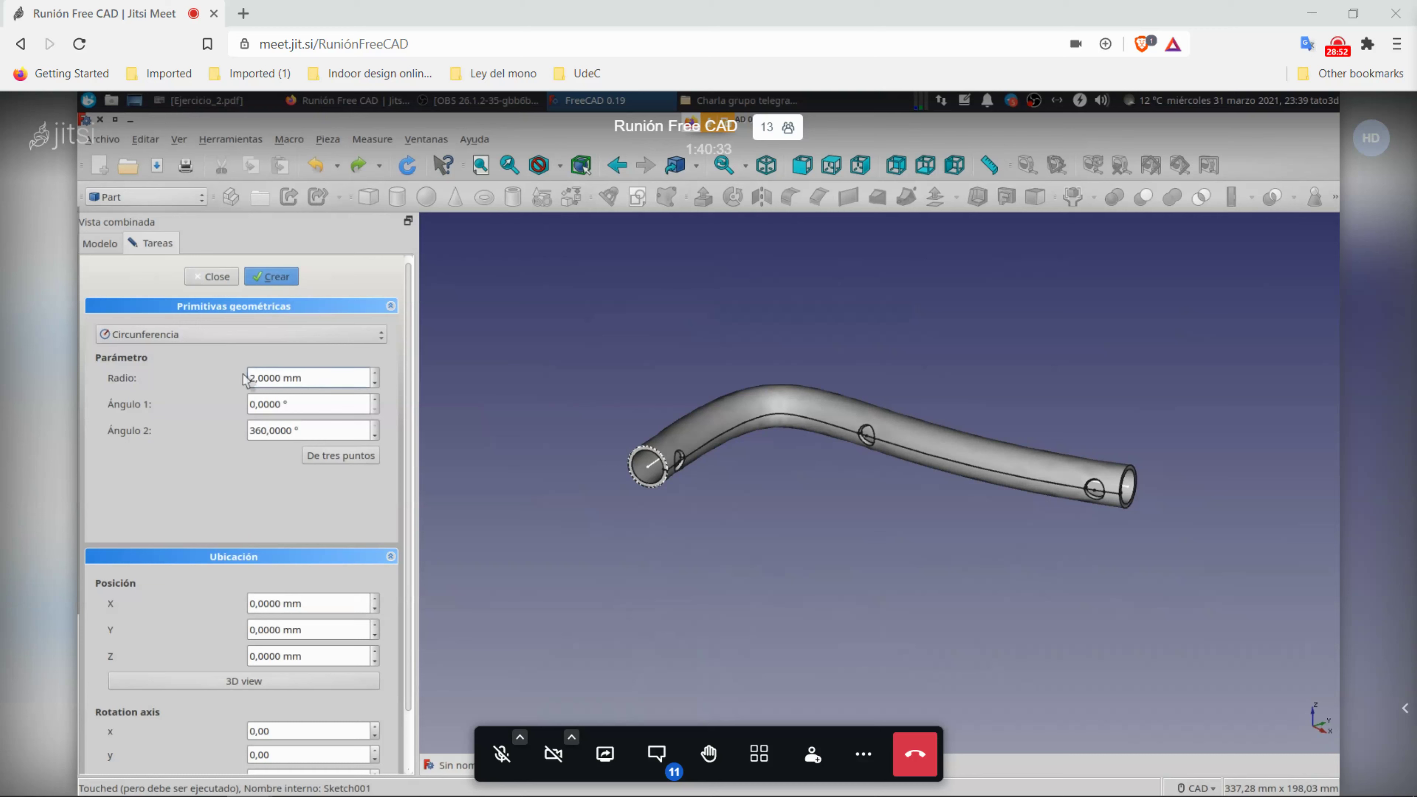
triple_click(250, 379)
text(8)
click(273, 282)
click(277, 279)
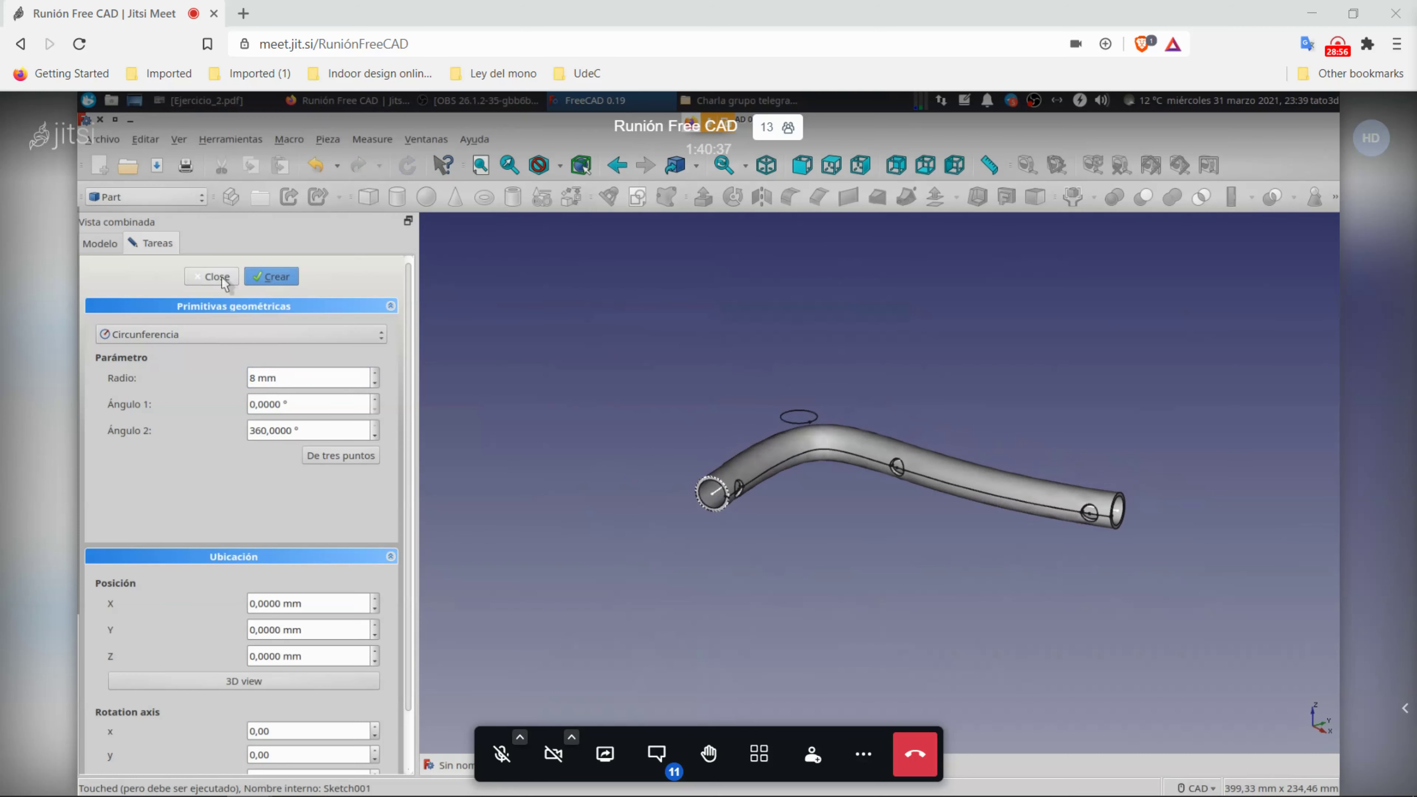
click(222, 277)
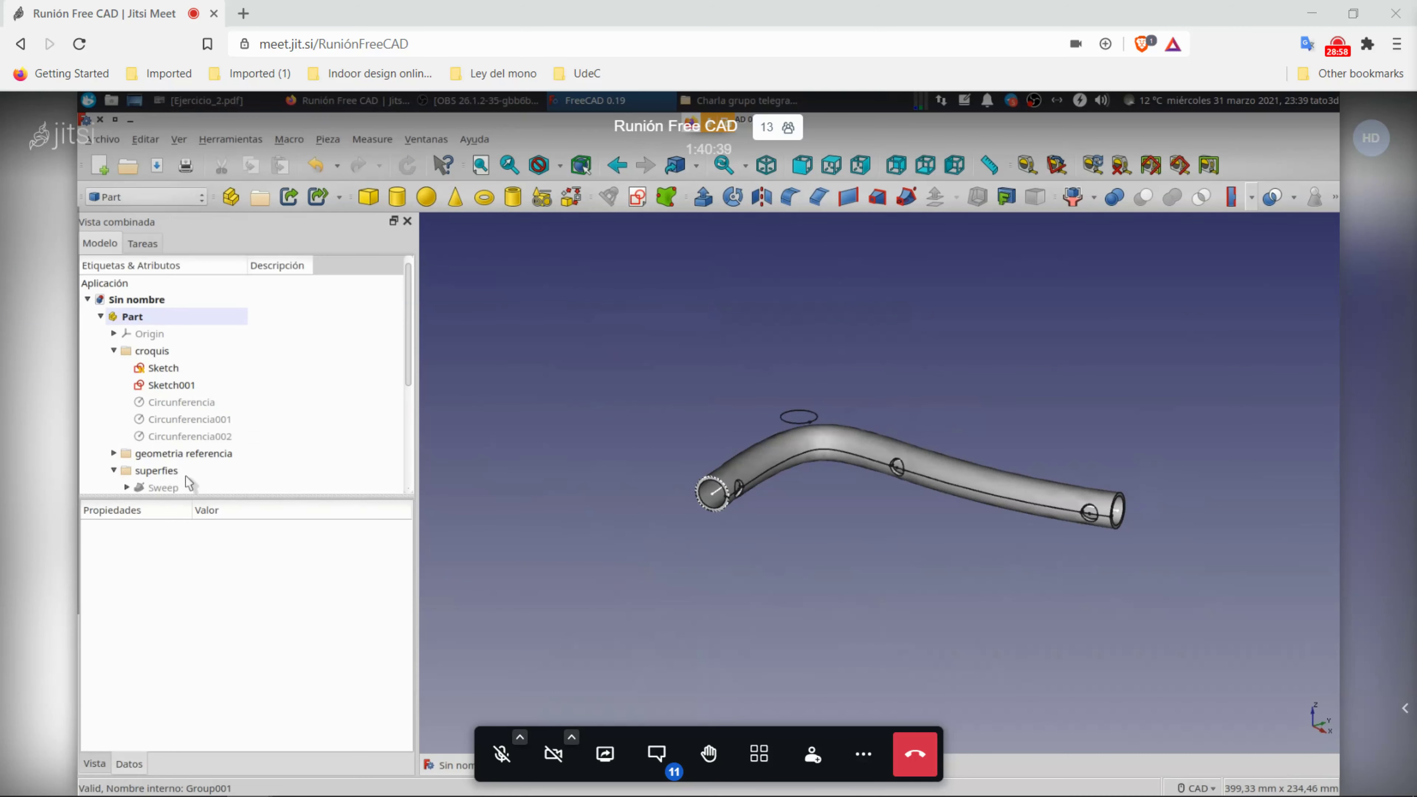
Step: Hide the solido tube group, collapse superfies, and select the Sketch001 profile
drag(253, 496, 253, 664)
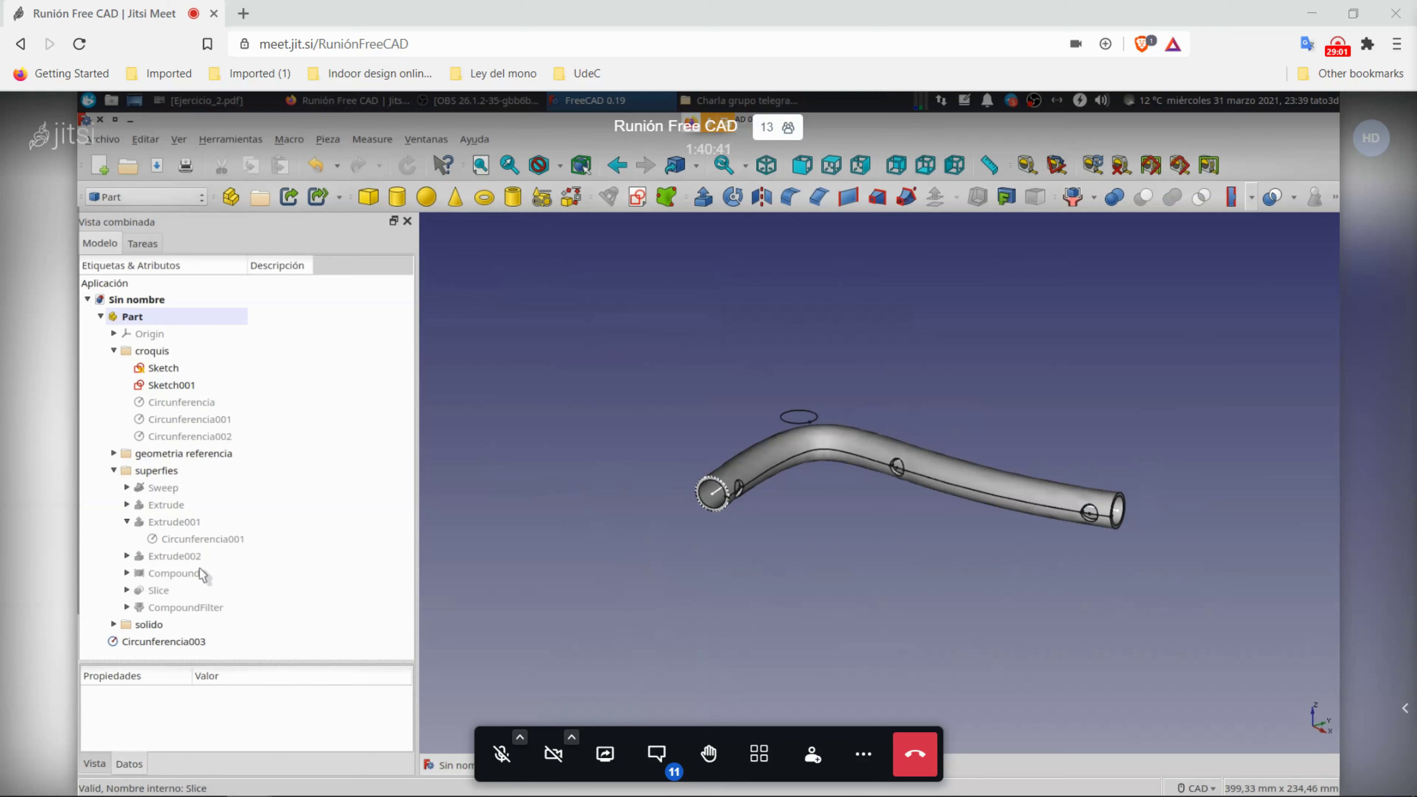
click(157, 474)
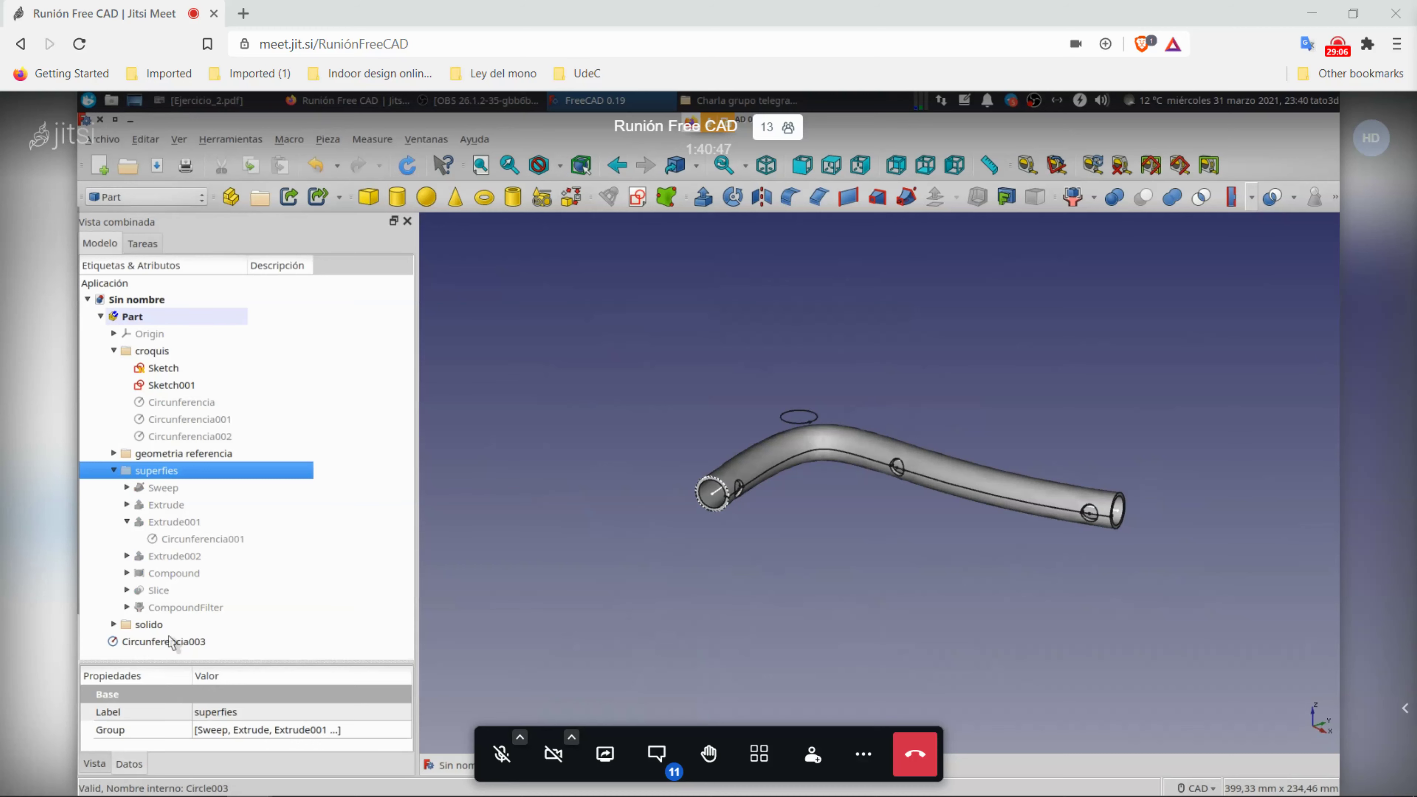
click(150, 624)
key(space)
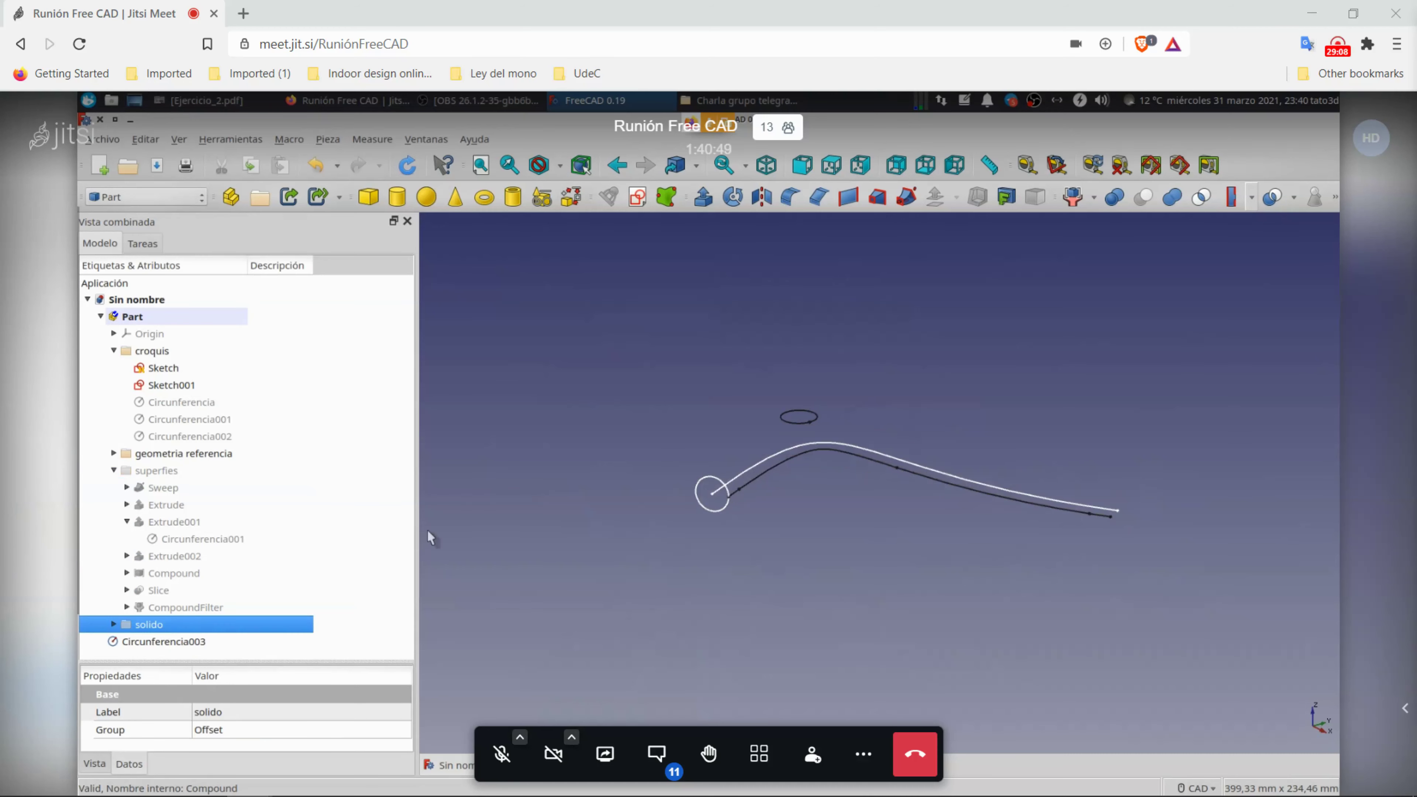
scroll(724, 532, up, 2)
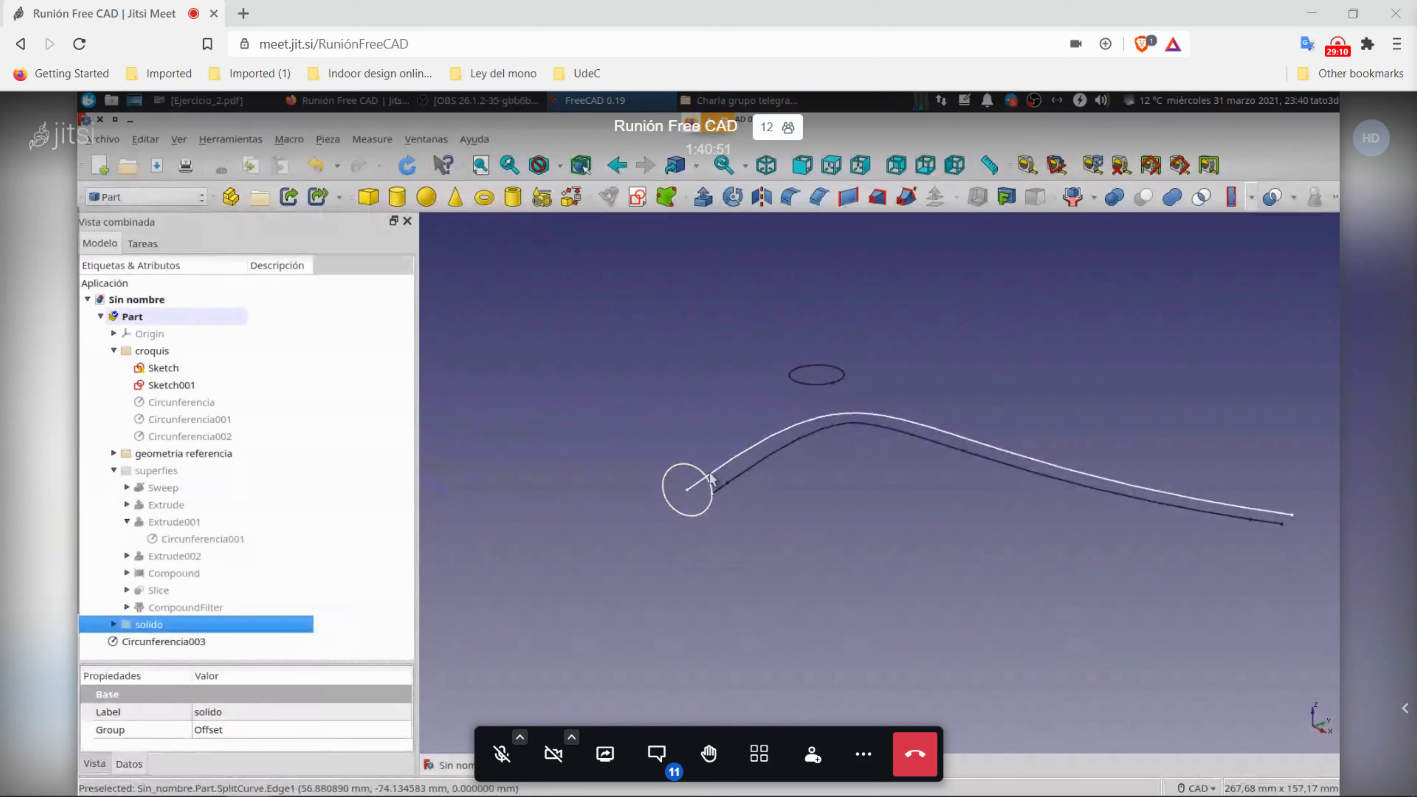
click(113, 471)
click(171, 384)
drag(310, 661, 299, 541)
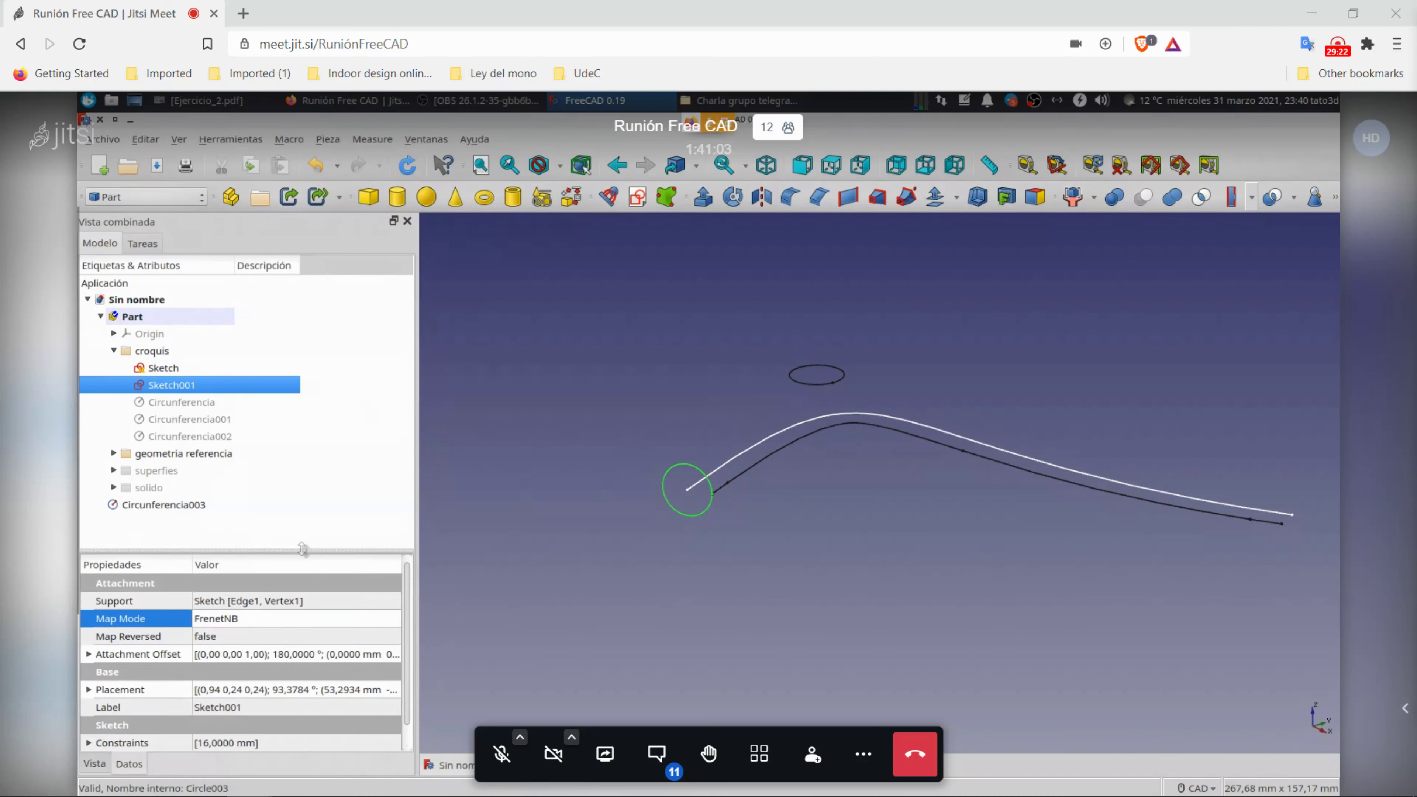
Step: Attach Circunferencia003 to the Sketch spline path edge in the Attachment editor
click(192, 506)
click(312, 609)
click(396, 609)
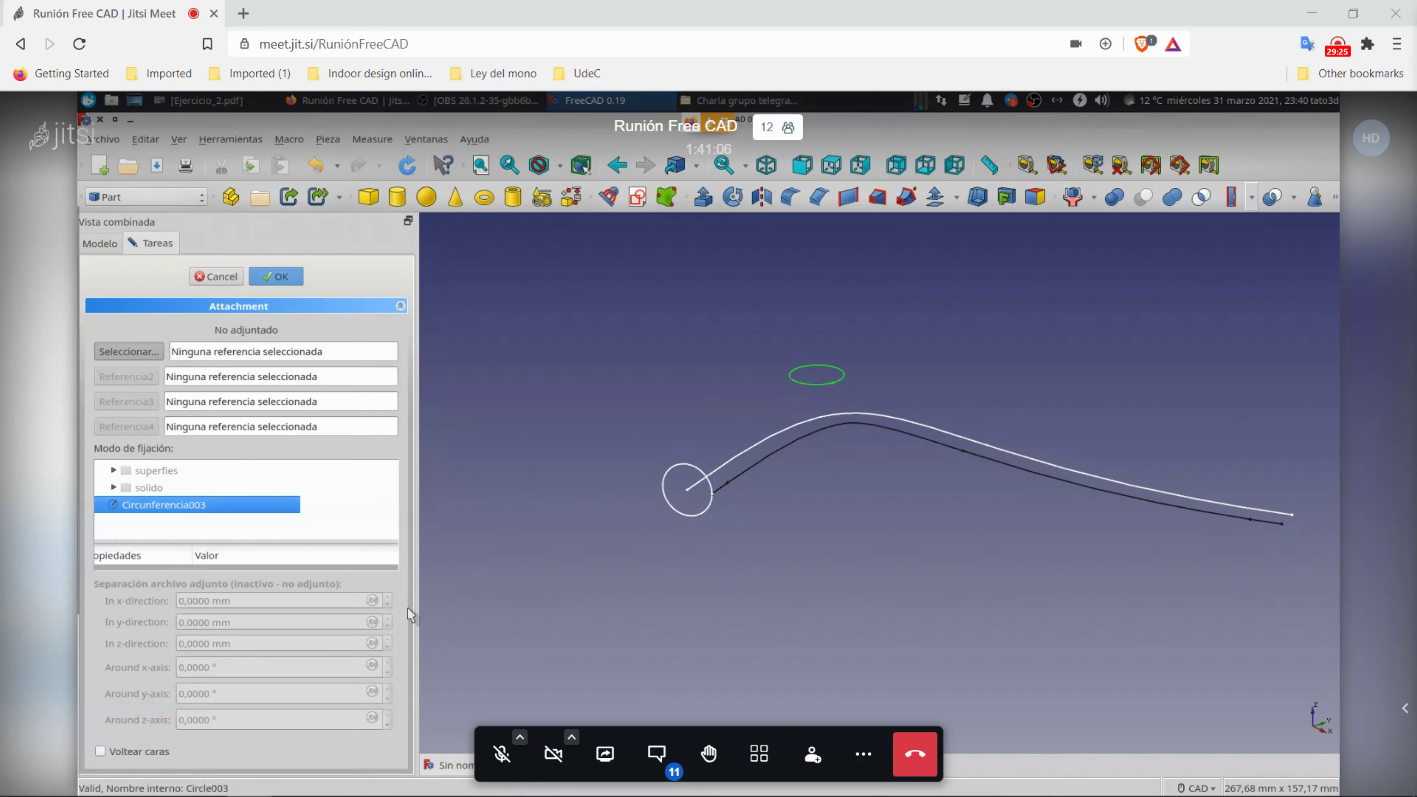
click(736, 453)
click(272, 277)
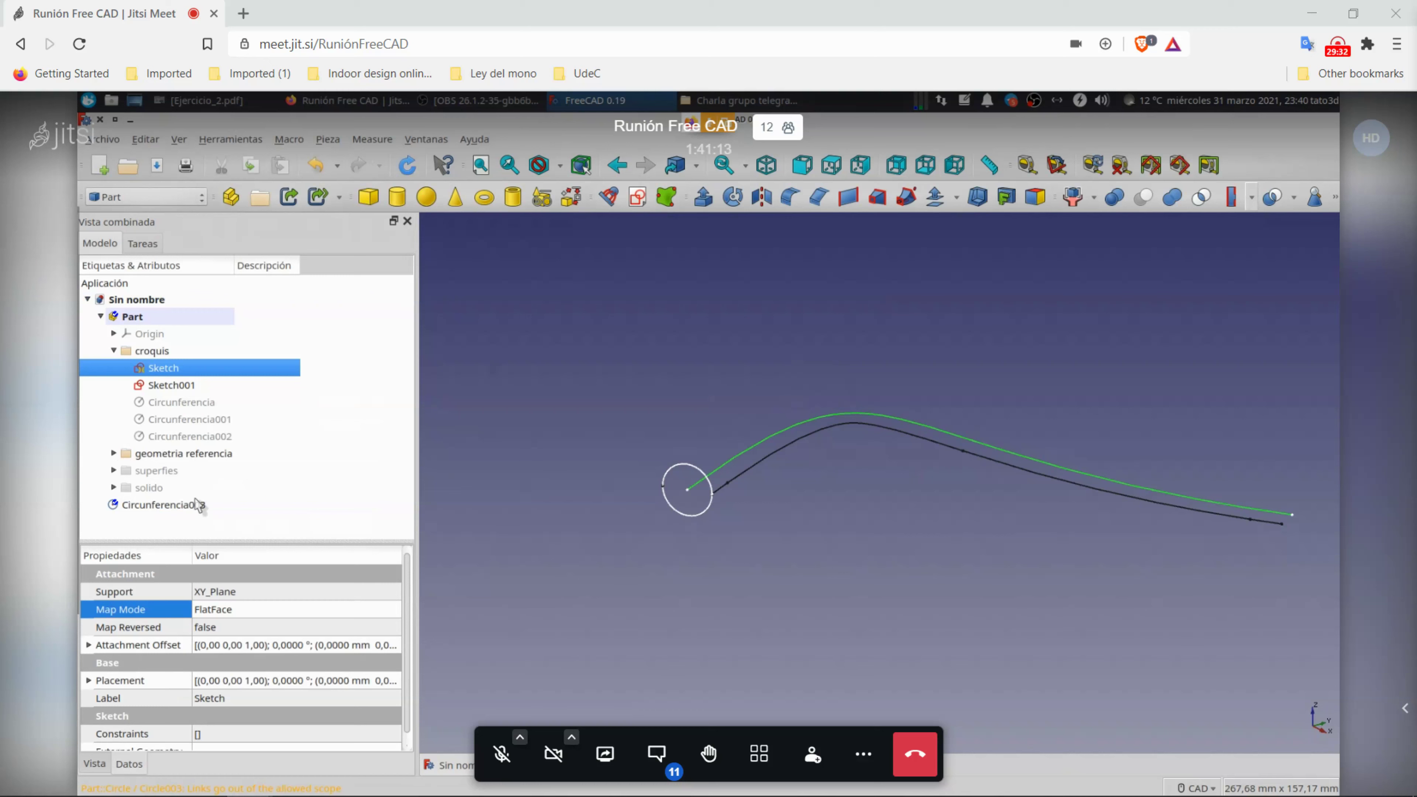
click(114, 453)
click(114, 454)
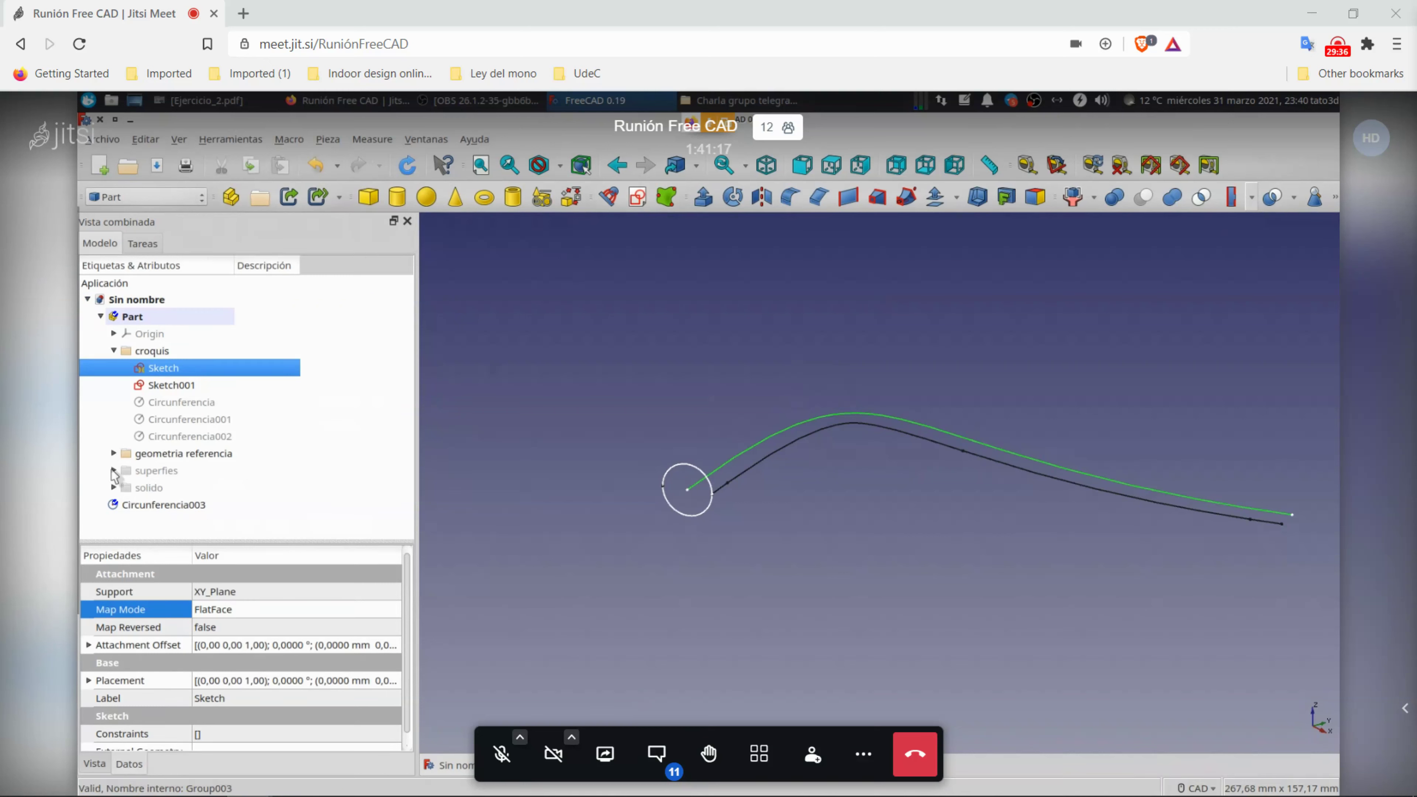
Step: Show the Sweep and replace its Sections link Sketch001 with Circunferencia003
click(151, 488)
key(space)
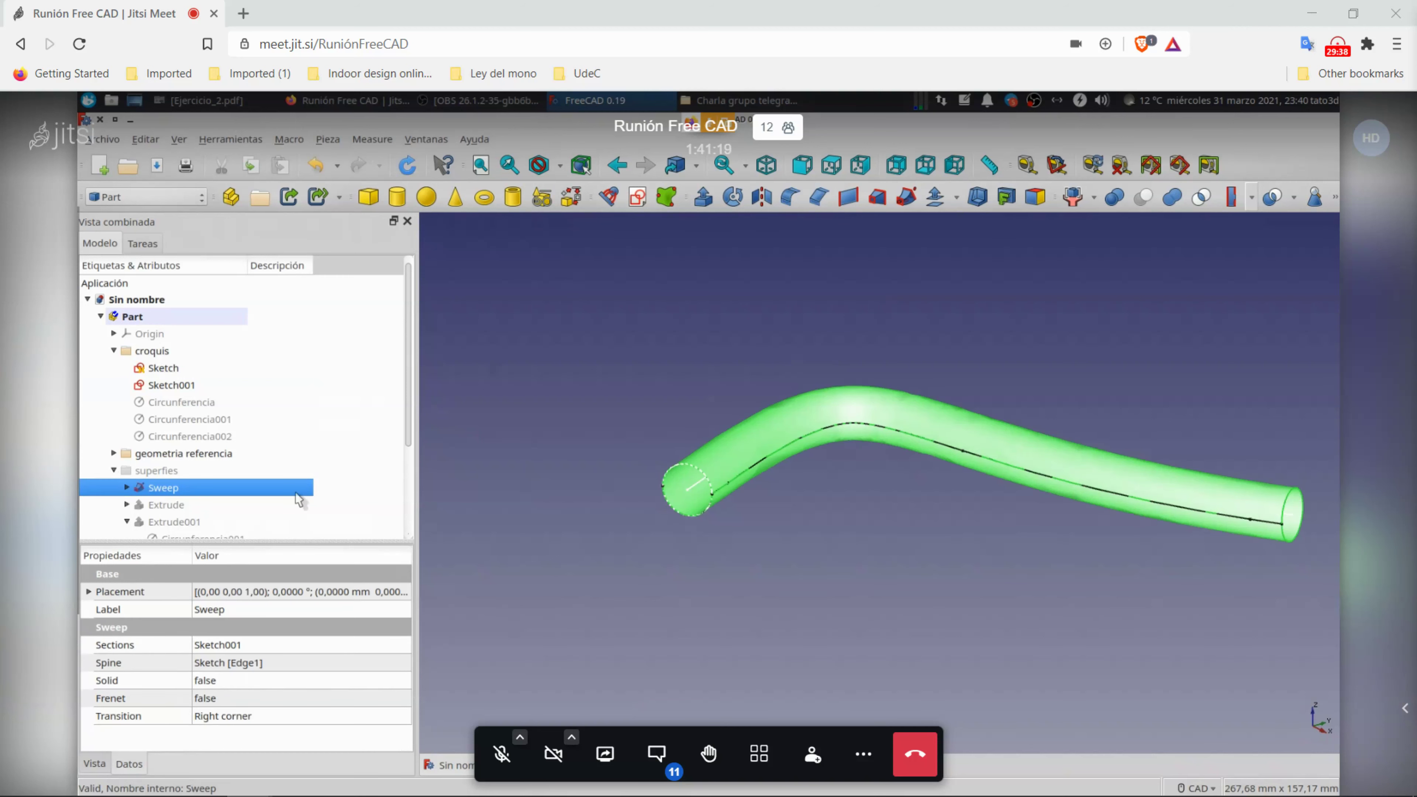
click(165, 488)
click(271, 646)
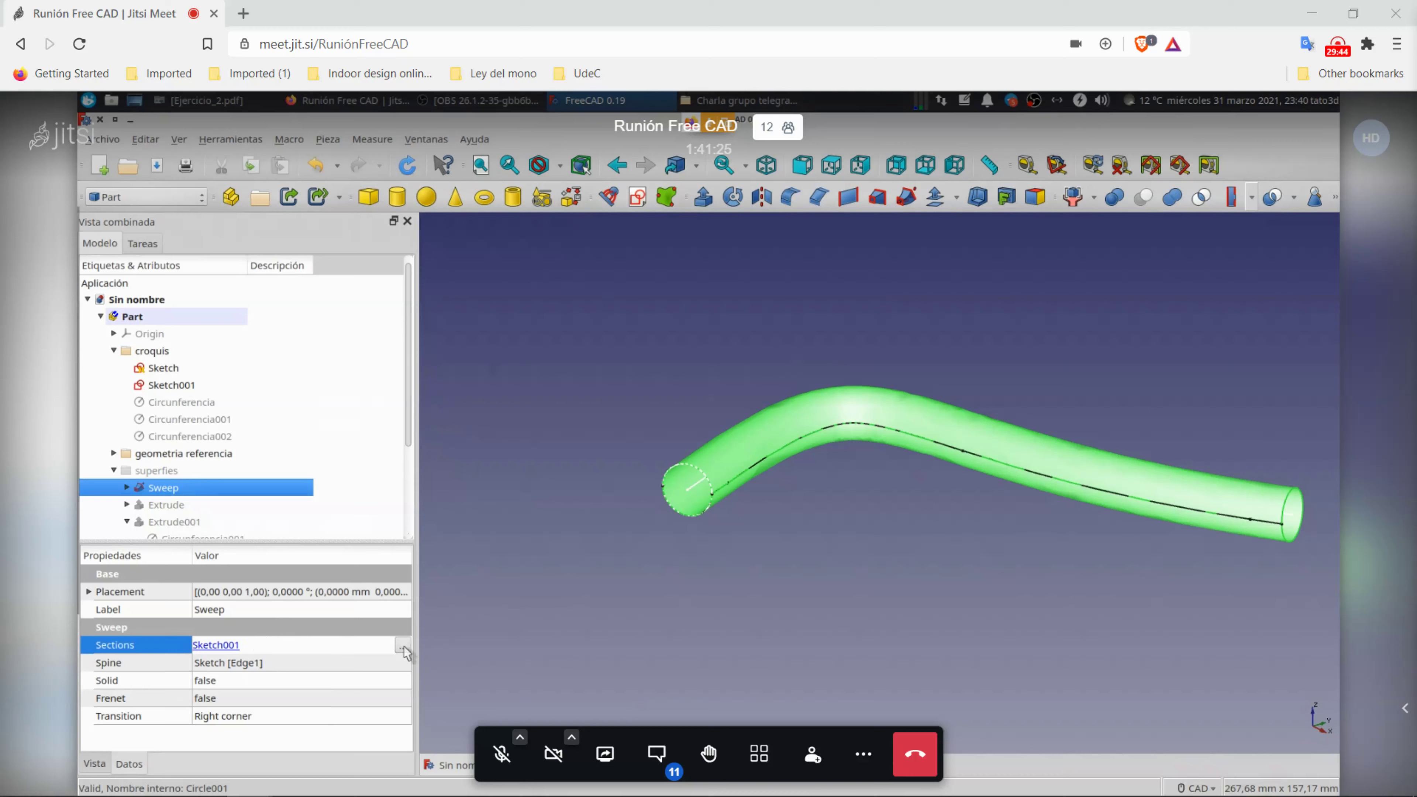
click(403, 648)
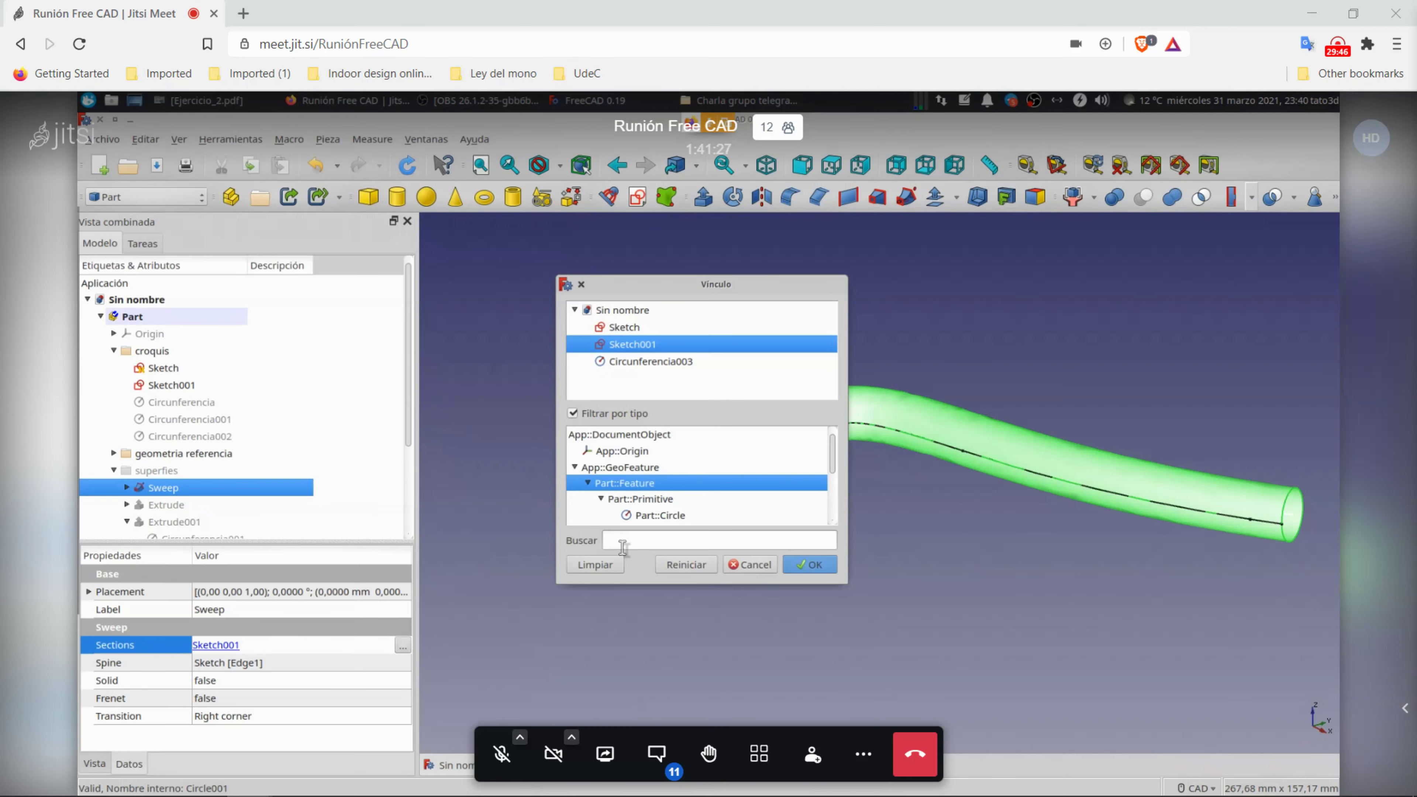
click(595, 564)
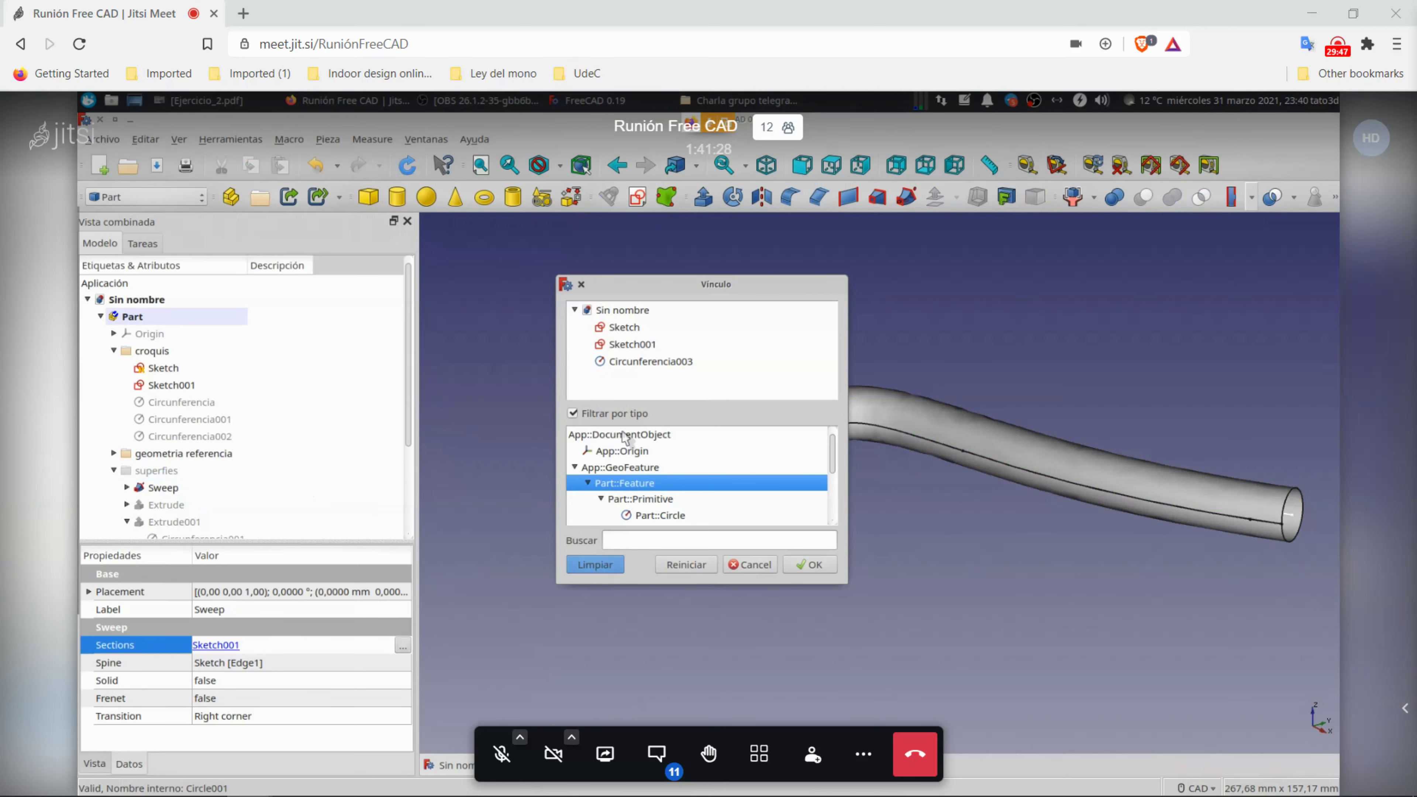
click(629, 363)
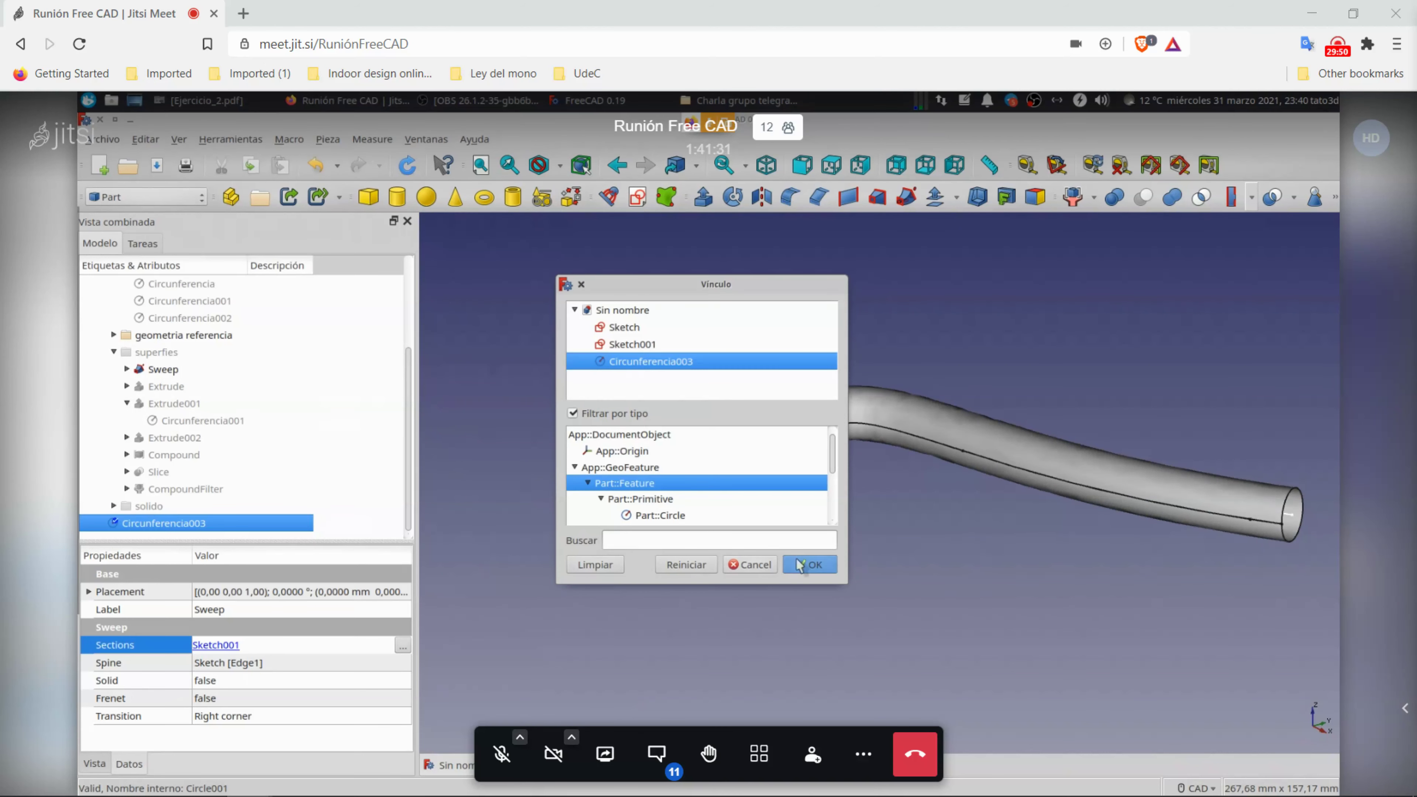
click(799, 565)
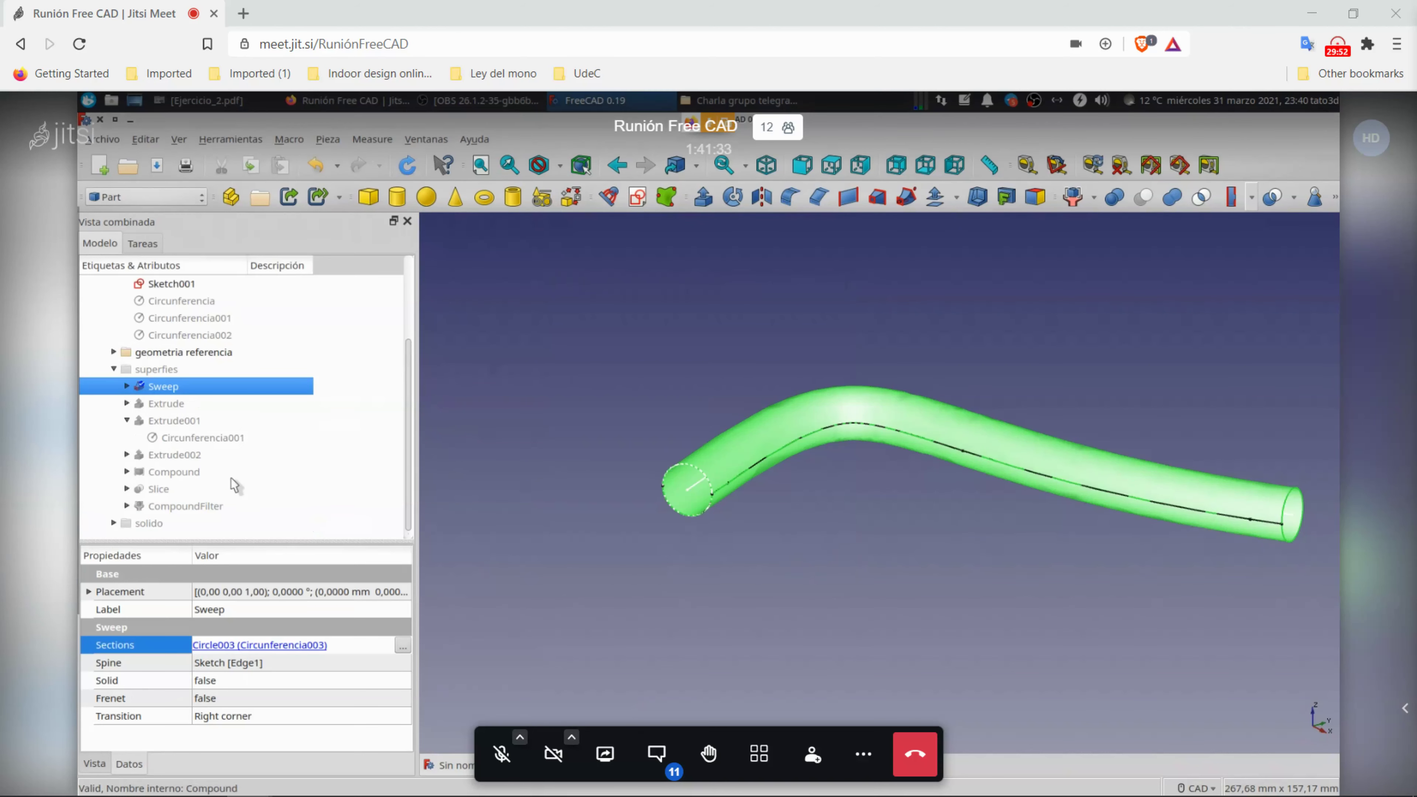
scroll(238, 472, up, 1)
click(127, 437)
click(181, 352)
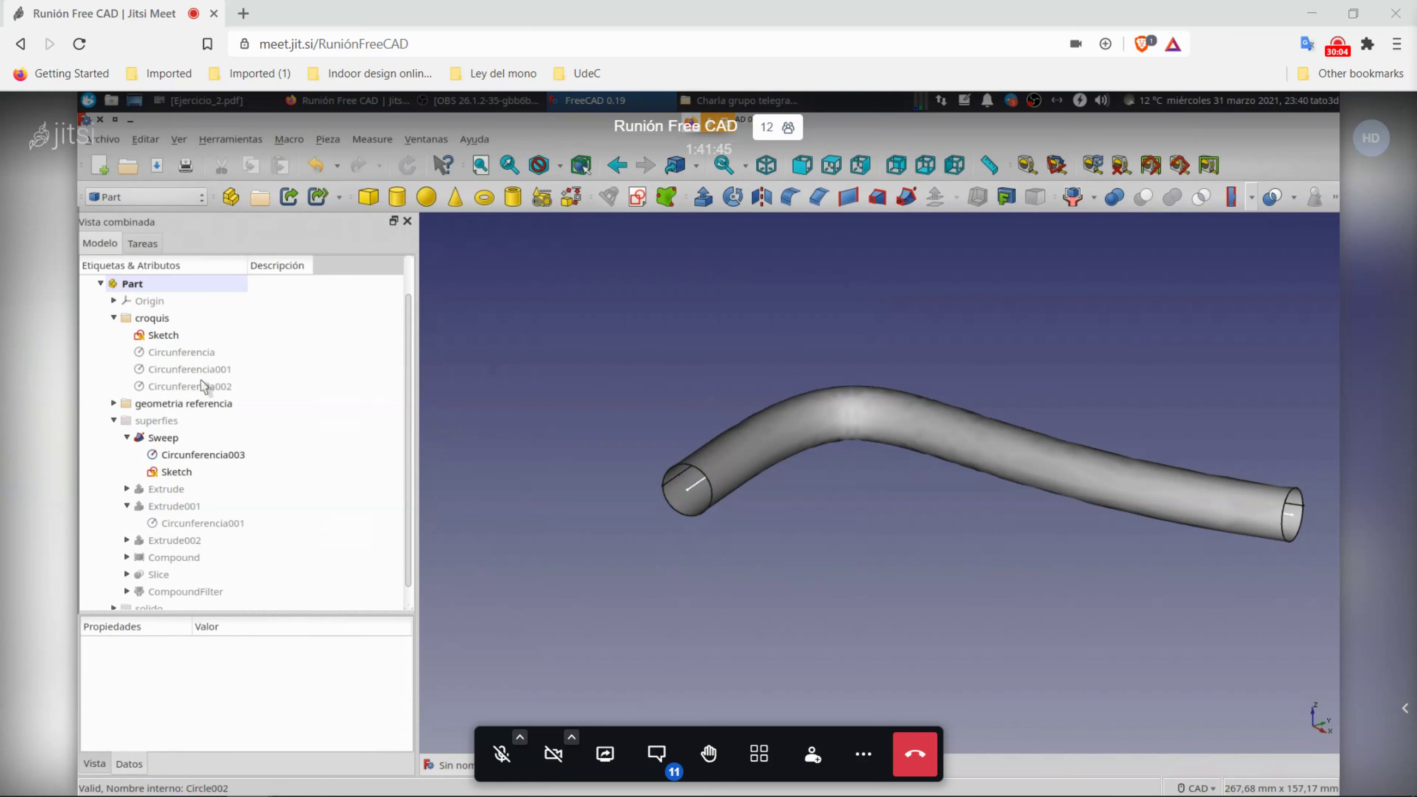
Step: Place Circunferencia003 in the croquis folder and display the swept tube isometrically
drag(204, 454, 171, 323)
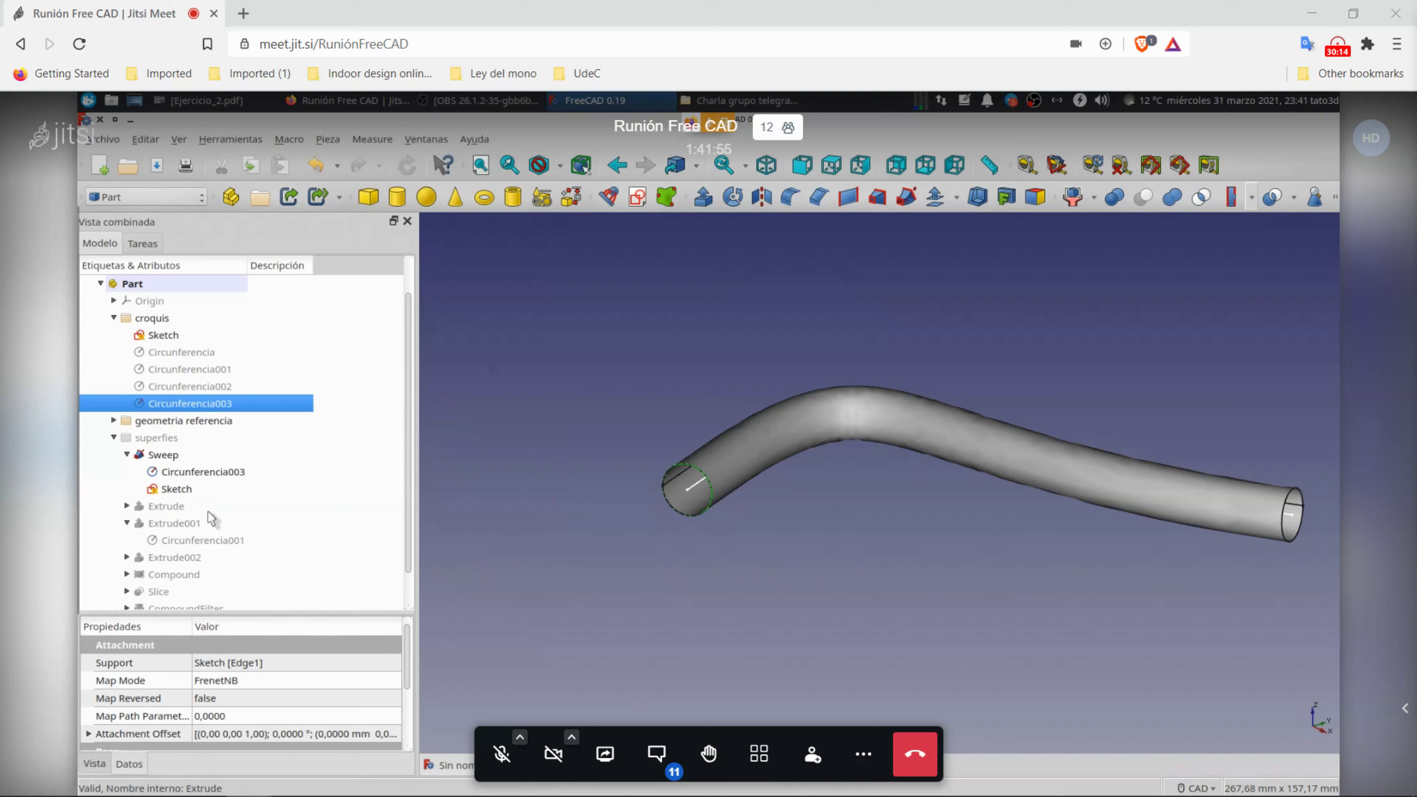
scroll(165, 561, down, 1)
click(162, 590)
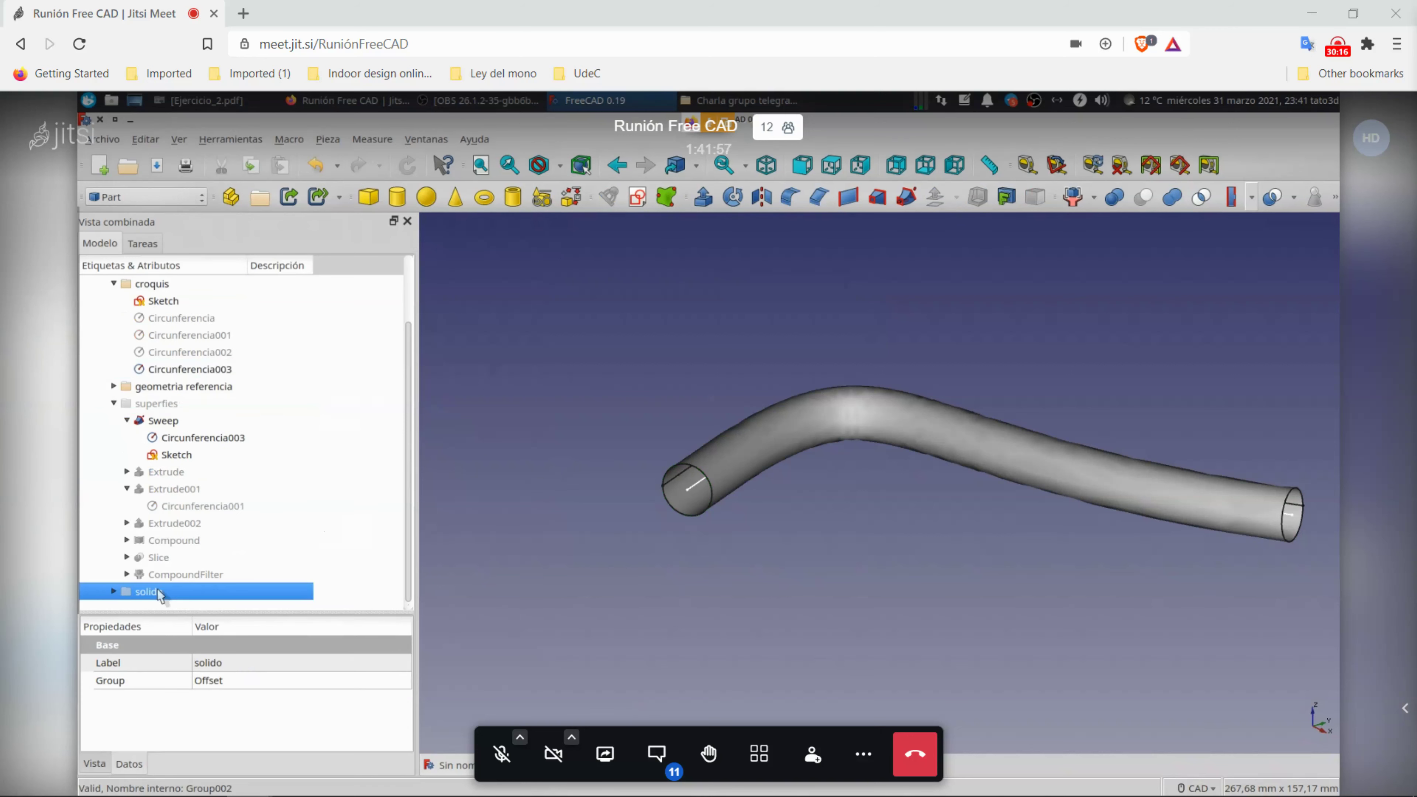
mouse_move(553, 555)
middle_down()
mouse_move(837, 577)
mouse_move(769, 587)
mouse_move(805, 537)
mouse_move(773, 559)
mouse_move(790, 419)
mouse_move(819, 432)
mouse_move(841, 595)
mouse_move(1030, 538)
middle_up()
scroll(803, 405, down, 5)
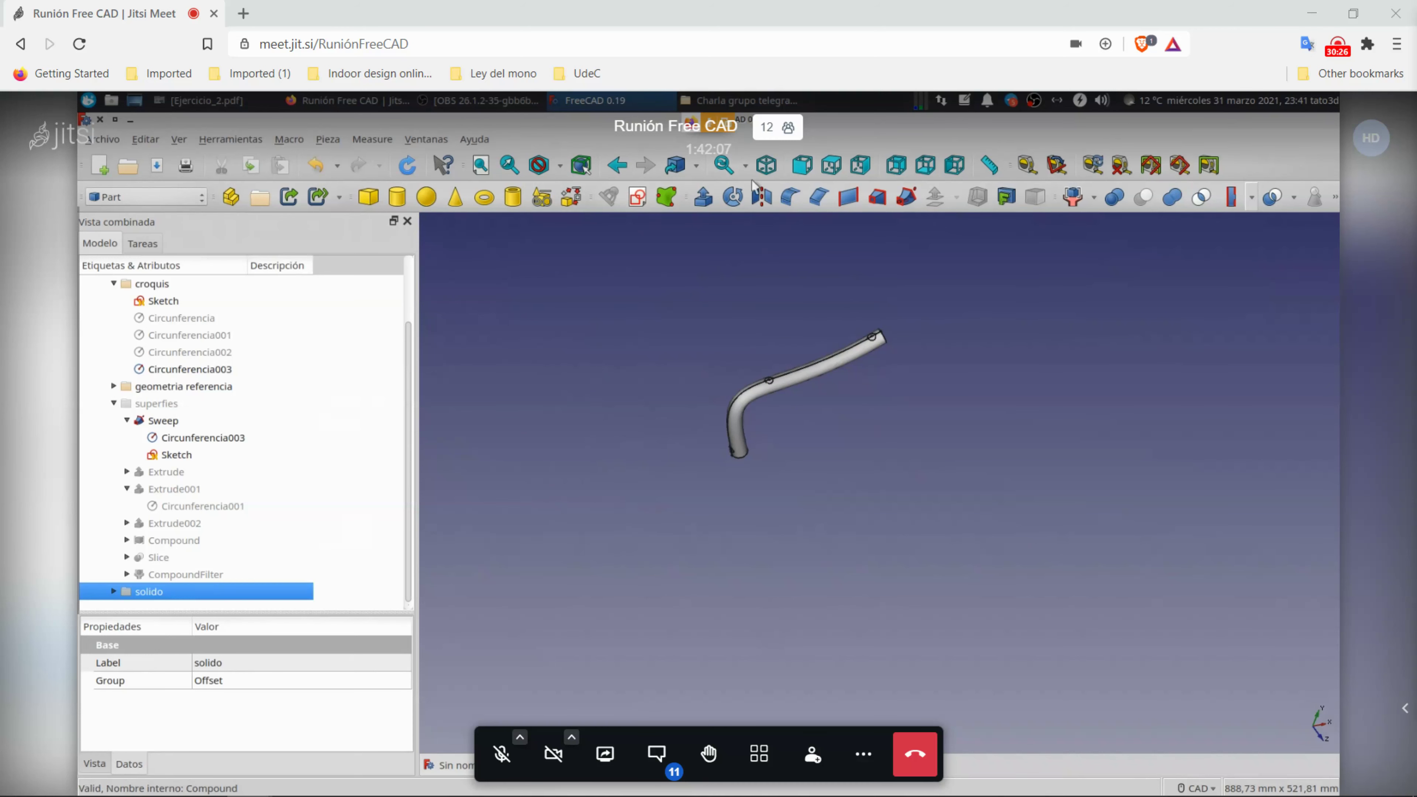
click(764, 171)
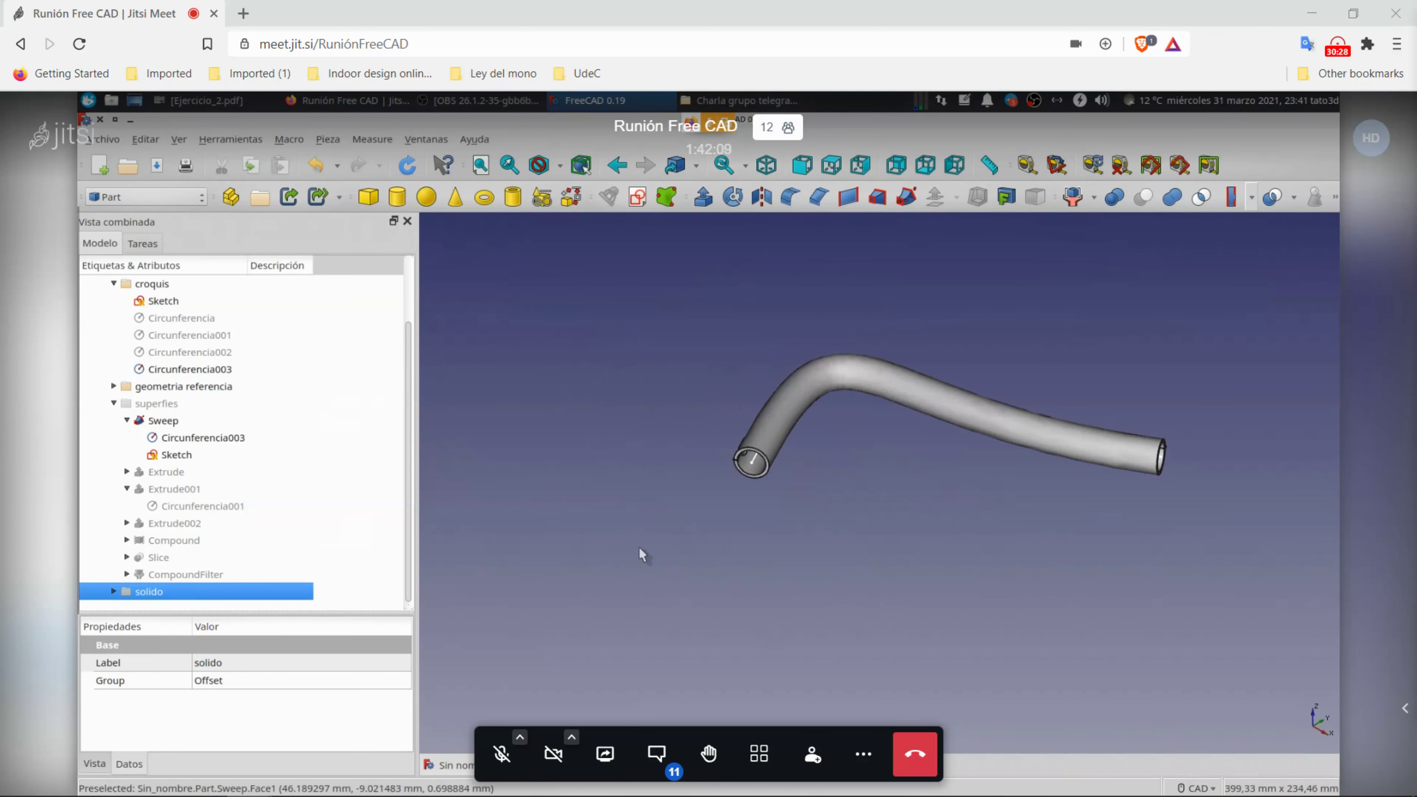
click(189, 369)
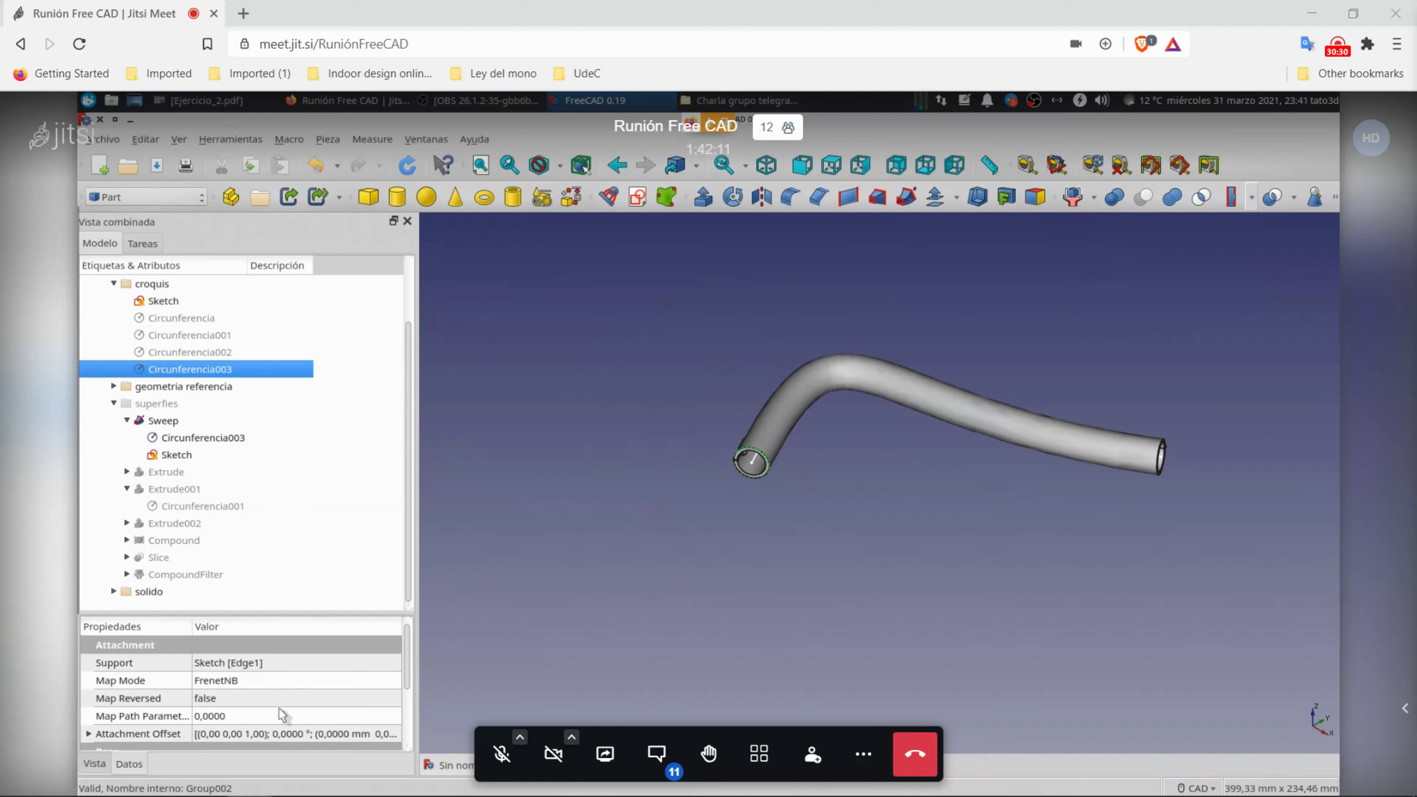
Step: Set Circunferencia003's Attachment Offset angle to 180°
scroll(268, 723, down, 2)
click(89, 671)
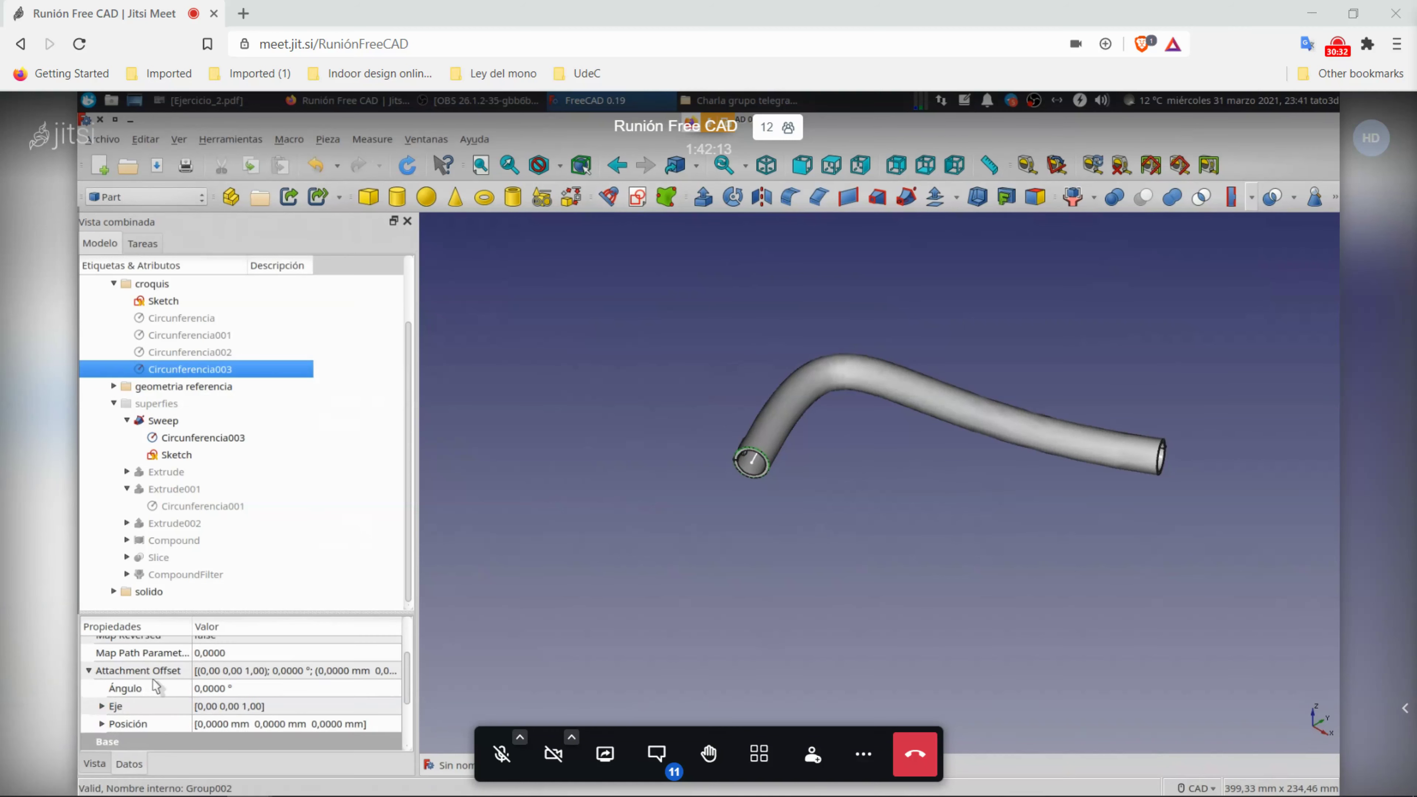
click(215, 691)
text(180)
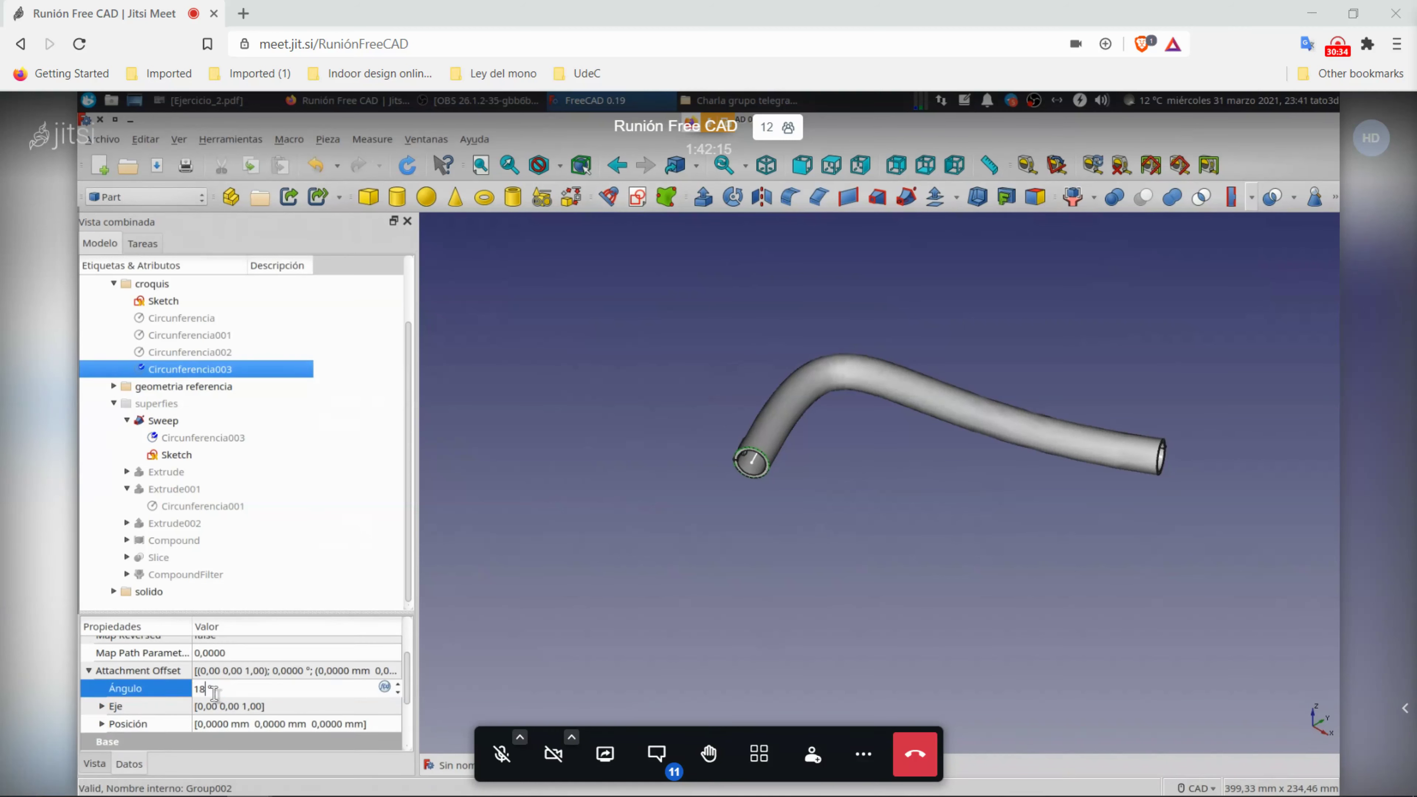
key(Return)
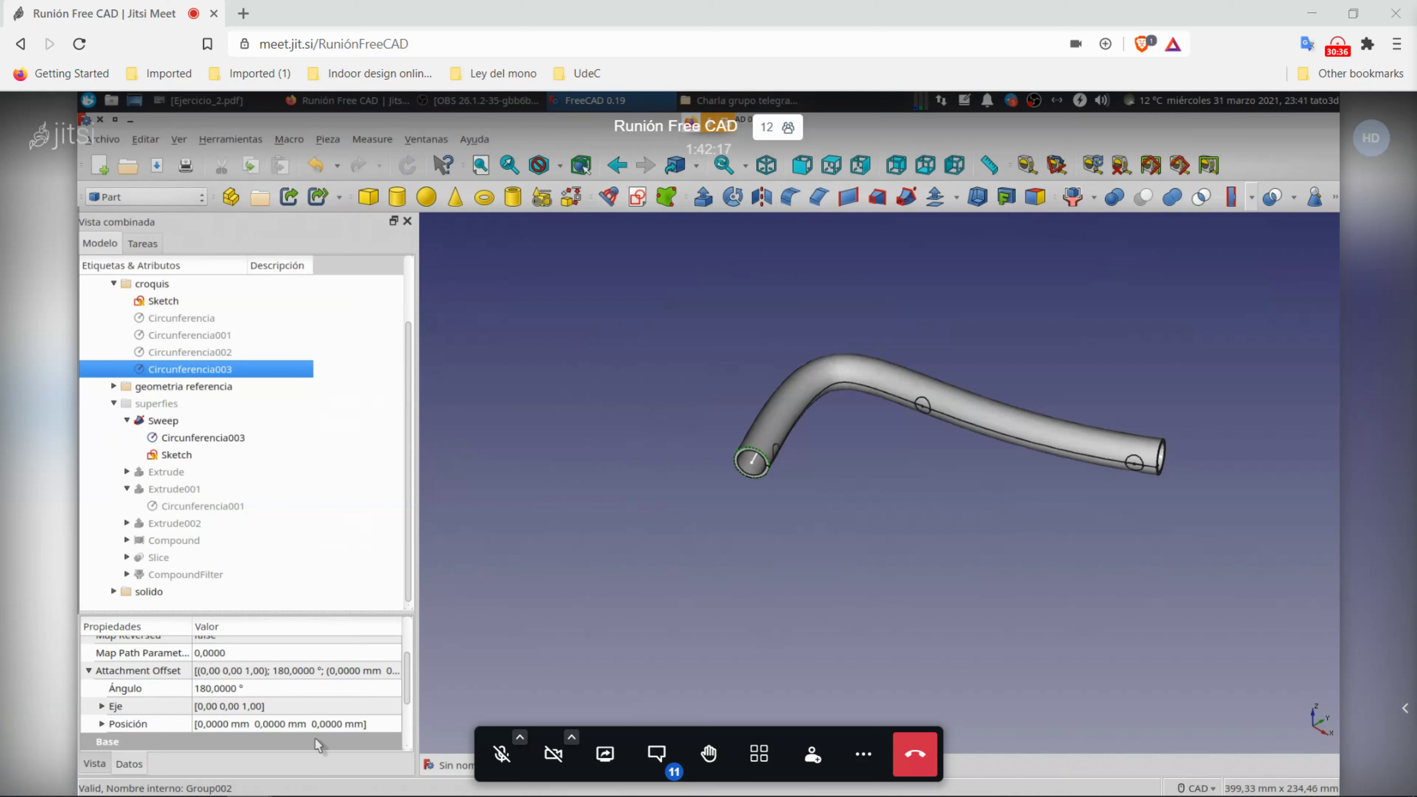
middle_drag(882, 466, 855, 437)
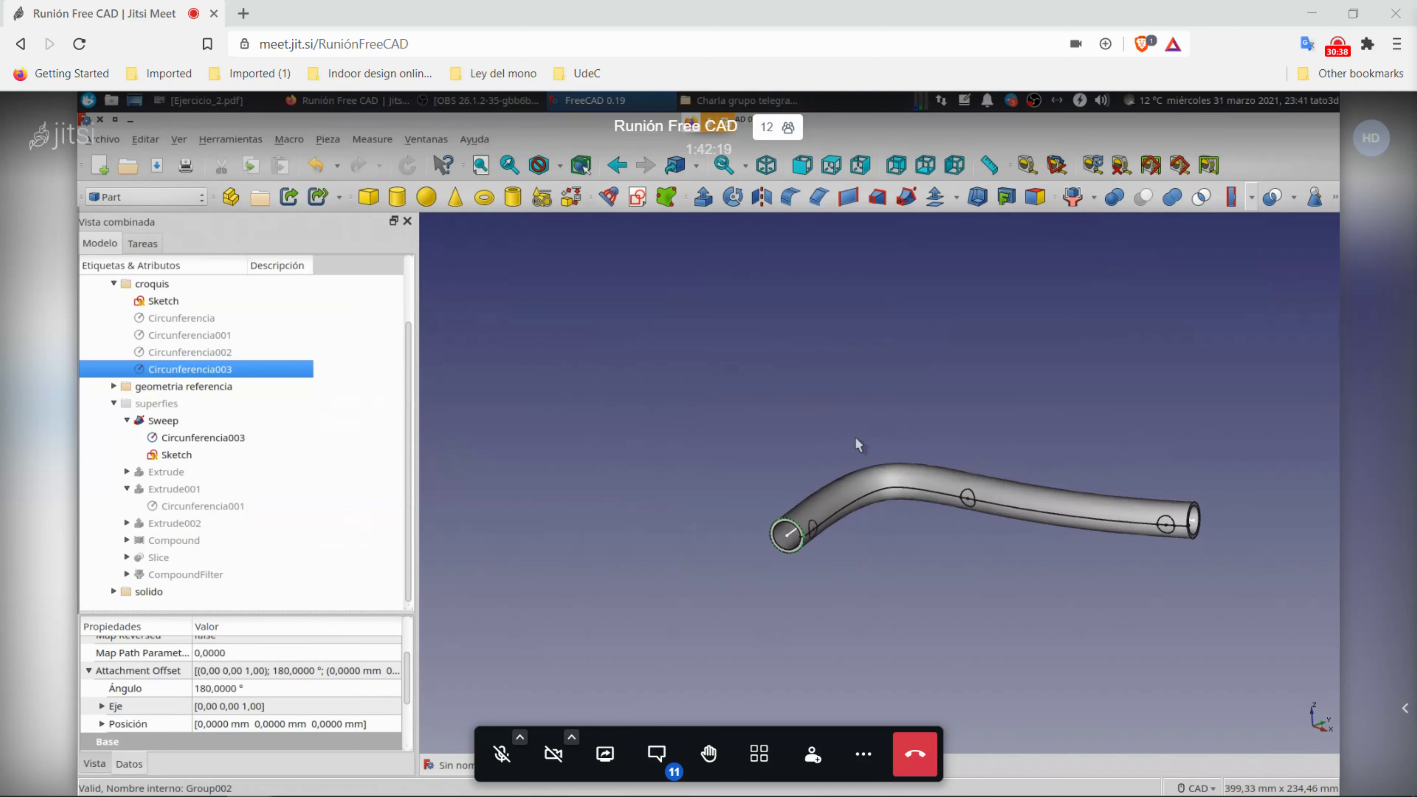
click(89, 671)
scroll(893, 418, up, 3)
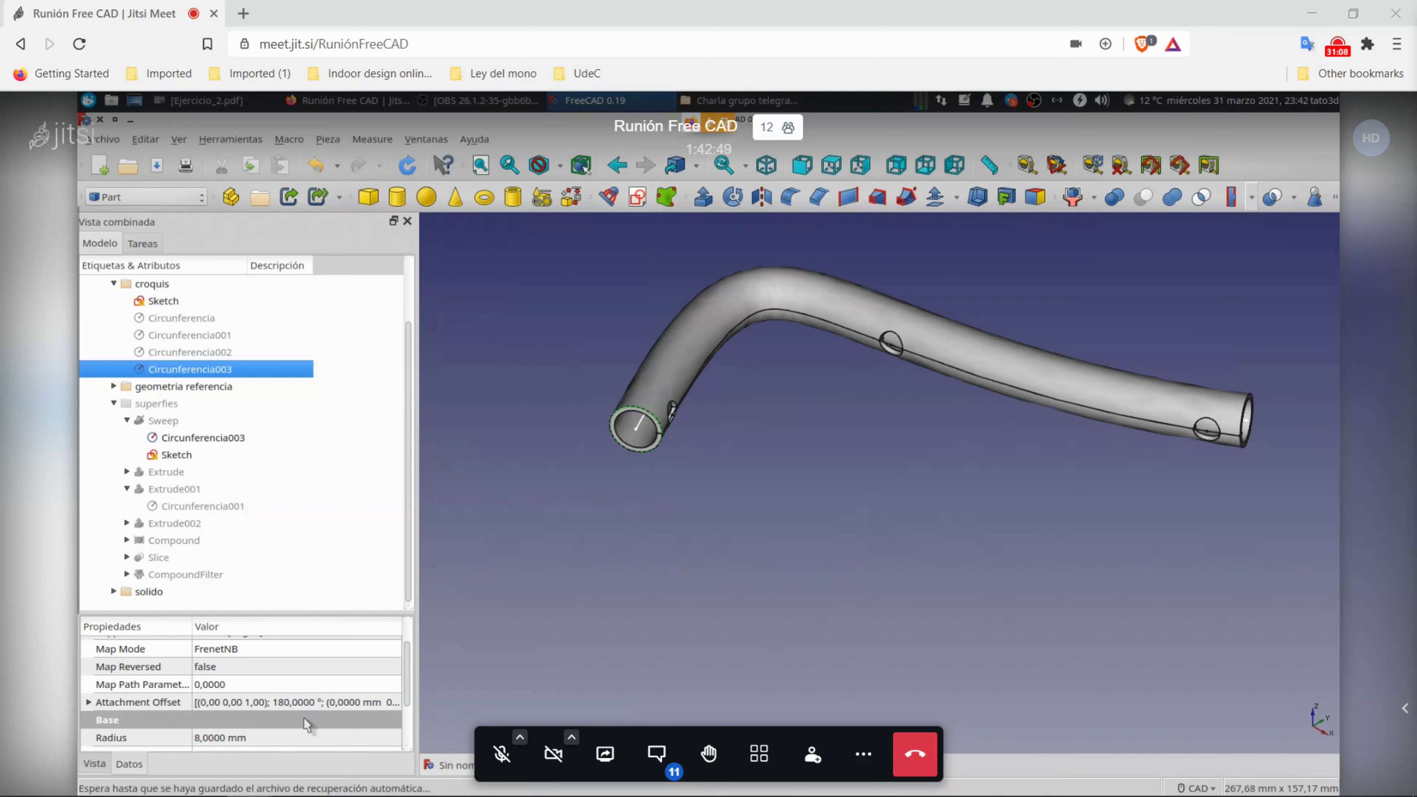
scroll(303, 717, up, 1)
scroll(262, 740, down, 1)
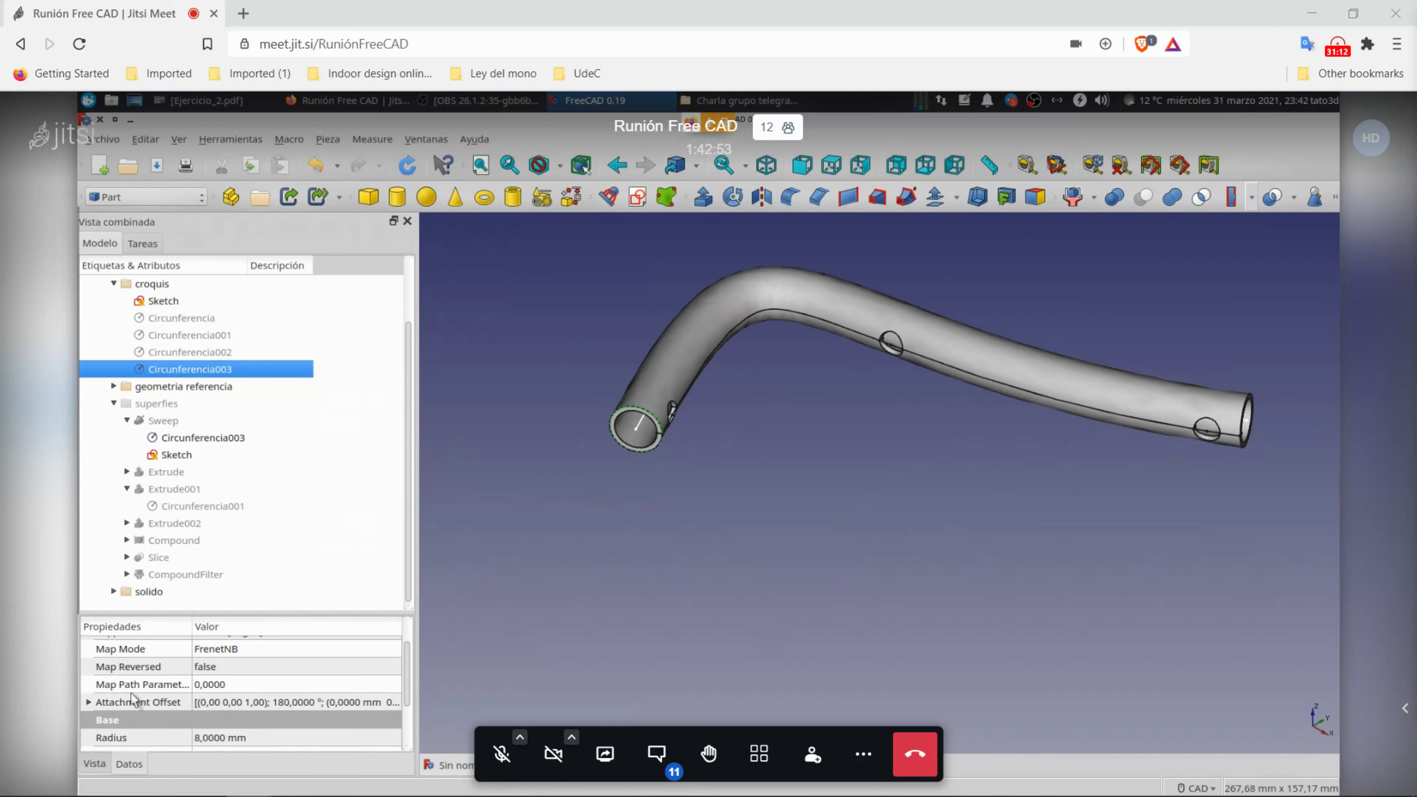
click(88, 702)
click(208, 721)
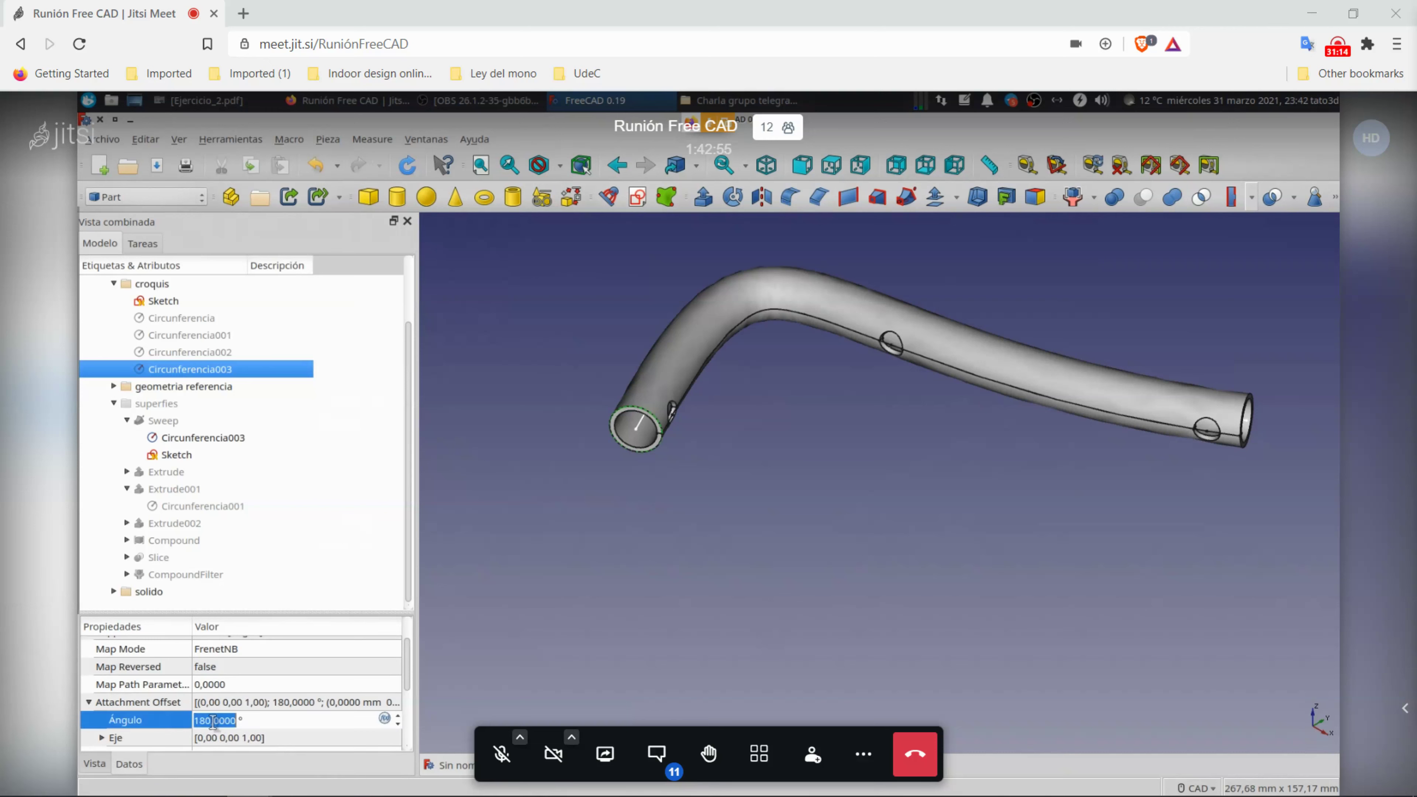
text(90)
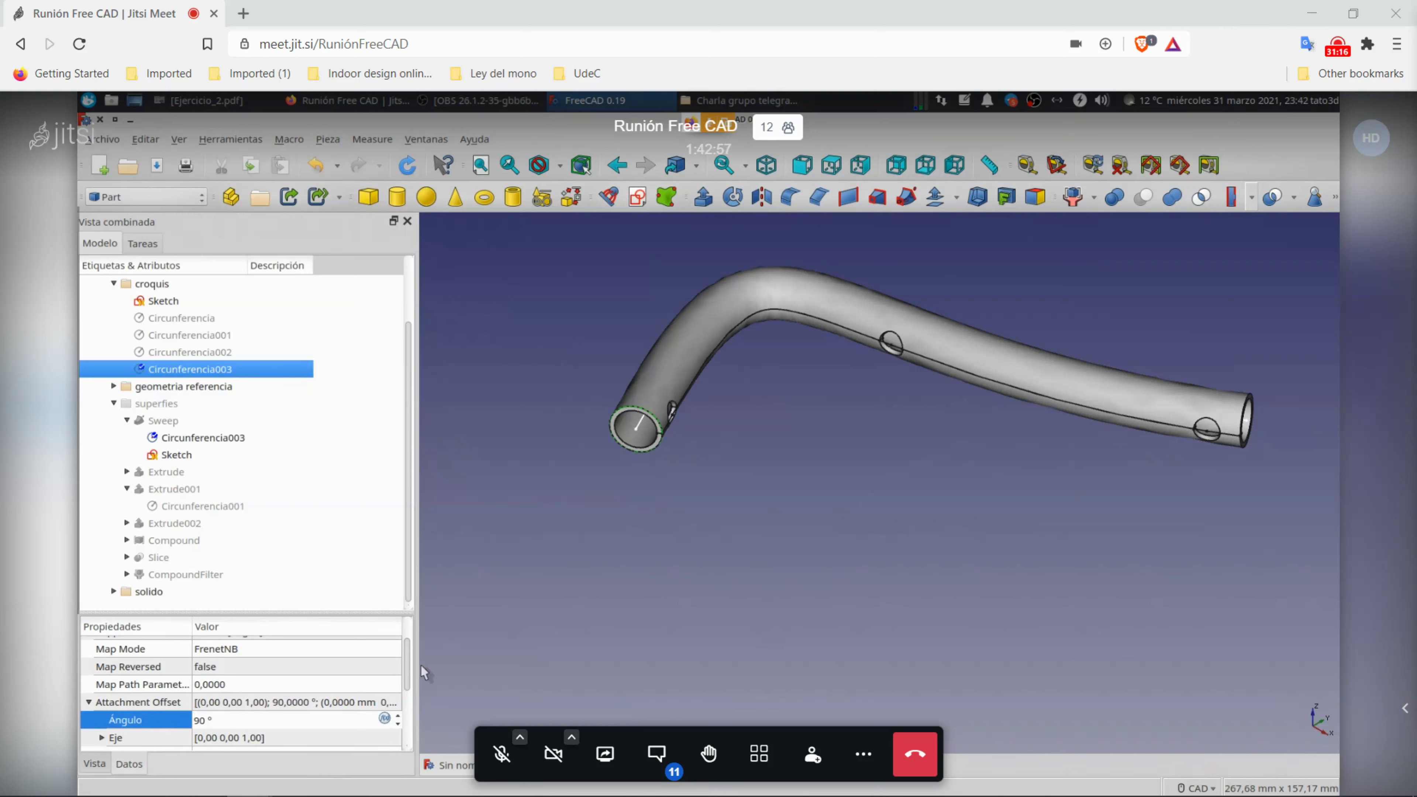
key(Return)
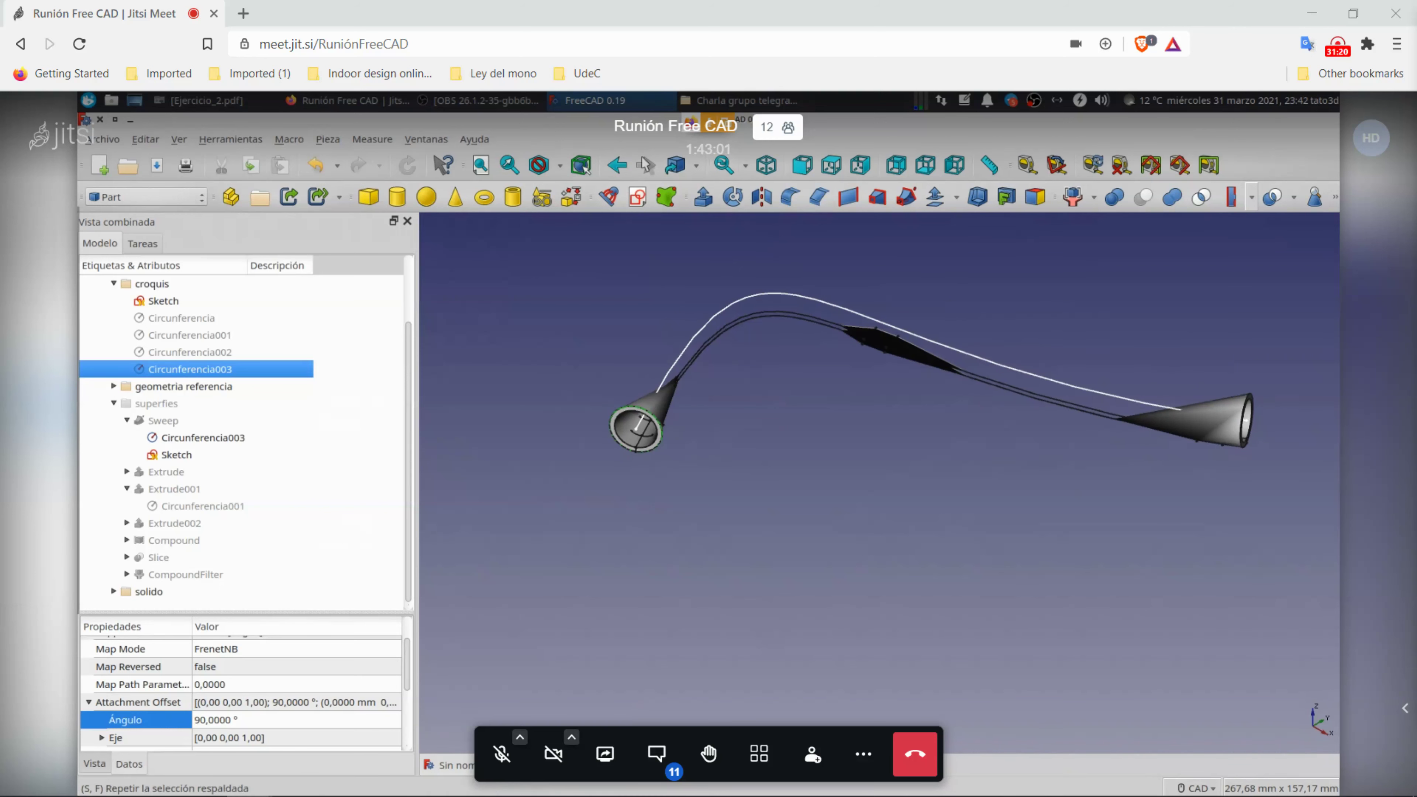
click(316, 166)
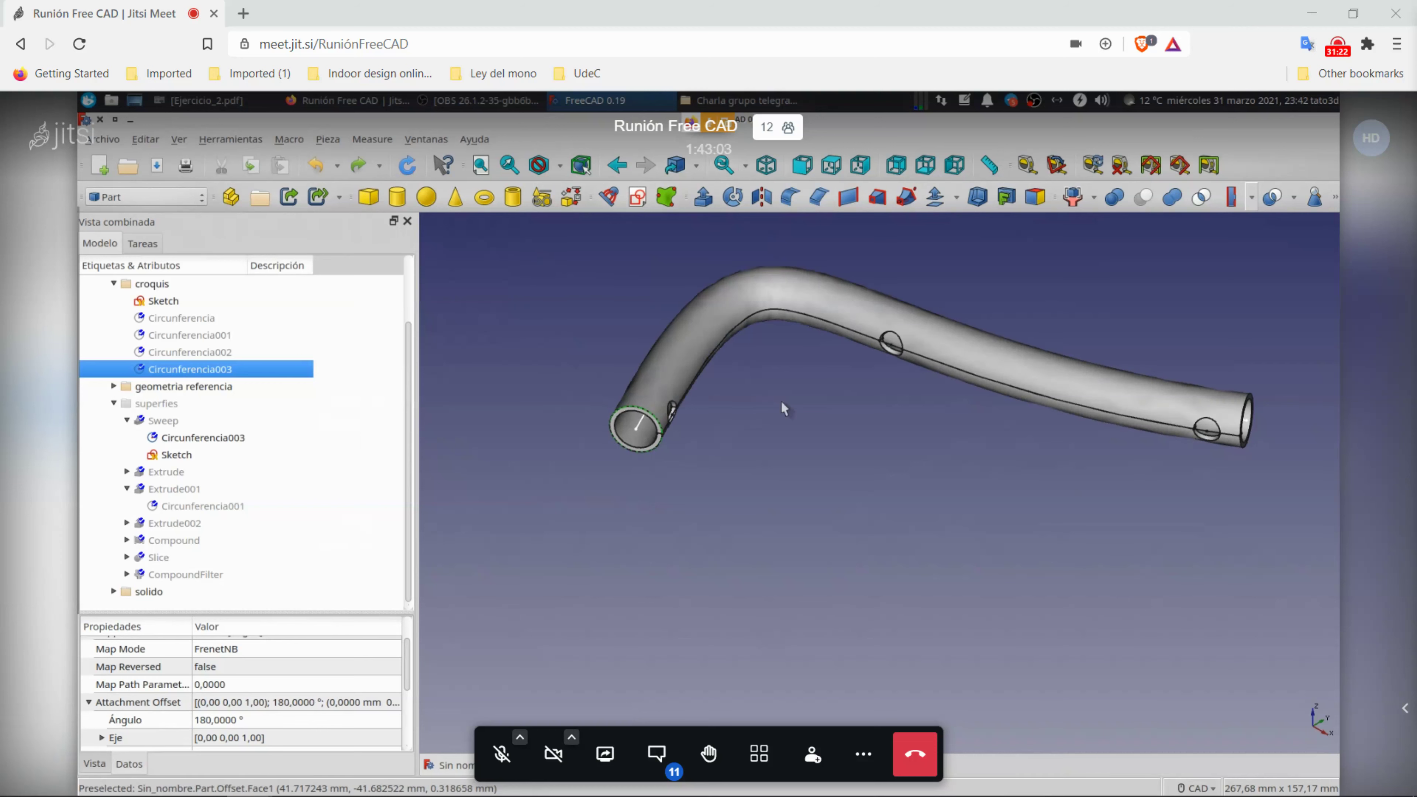
middle_drag(846, 470, 822, 452)
click(833, 493)
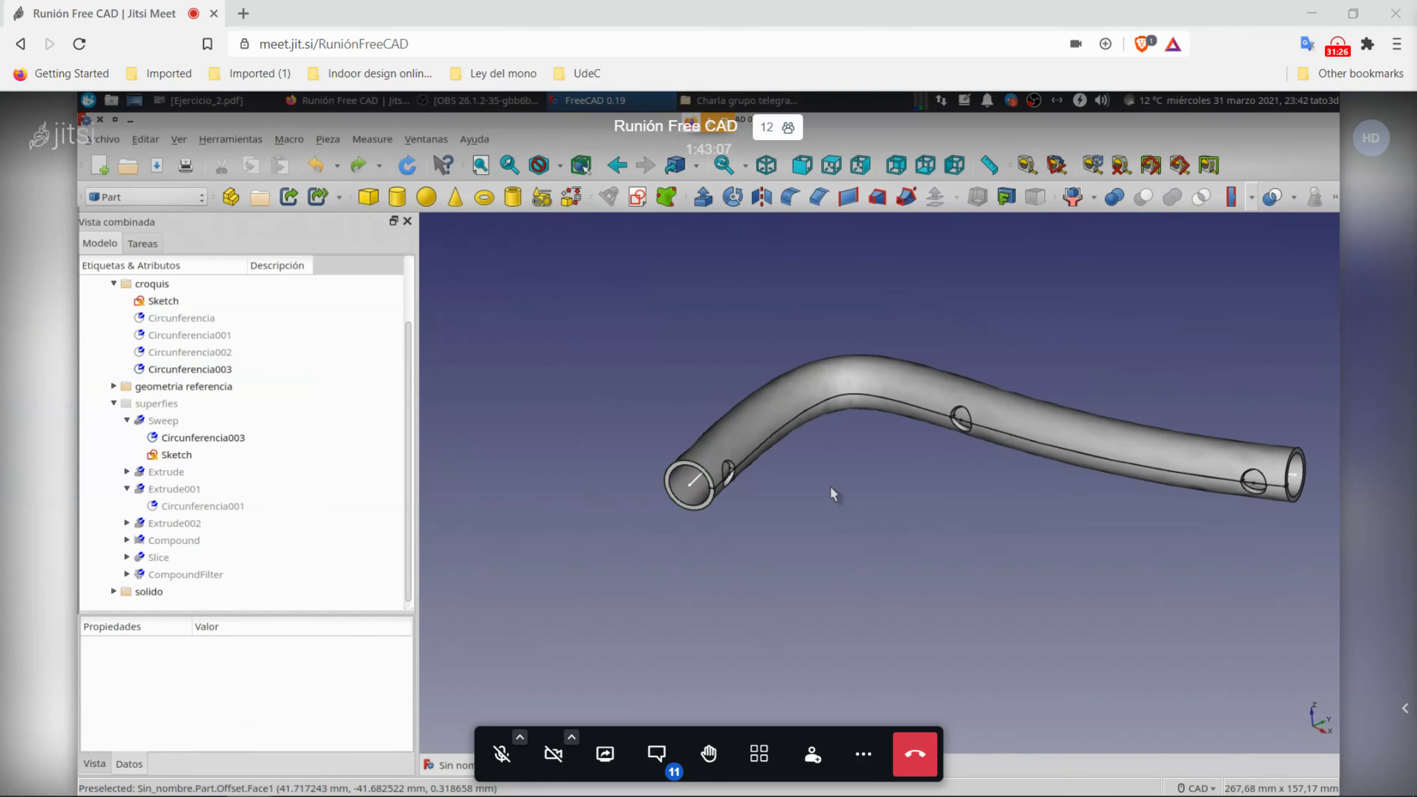
middle_drag(831, 486, 757, 463)
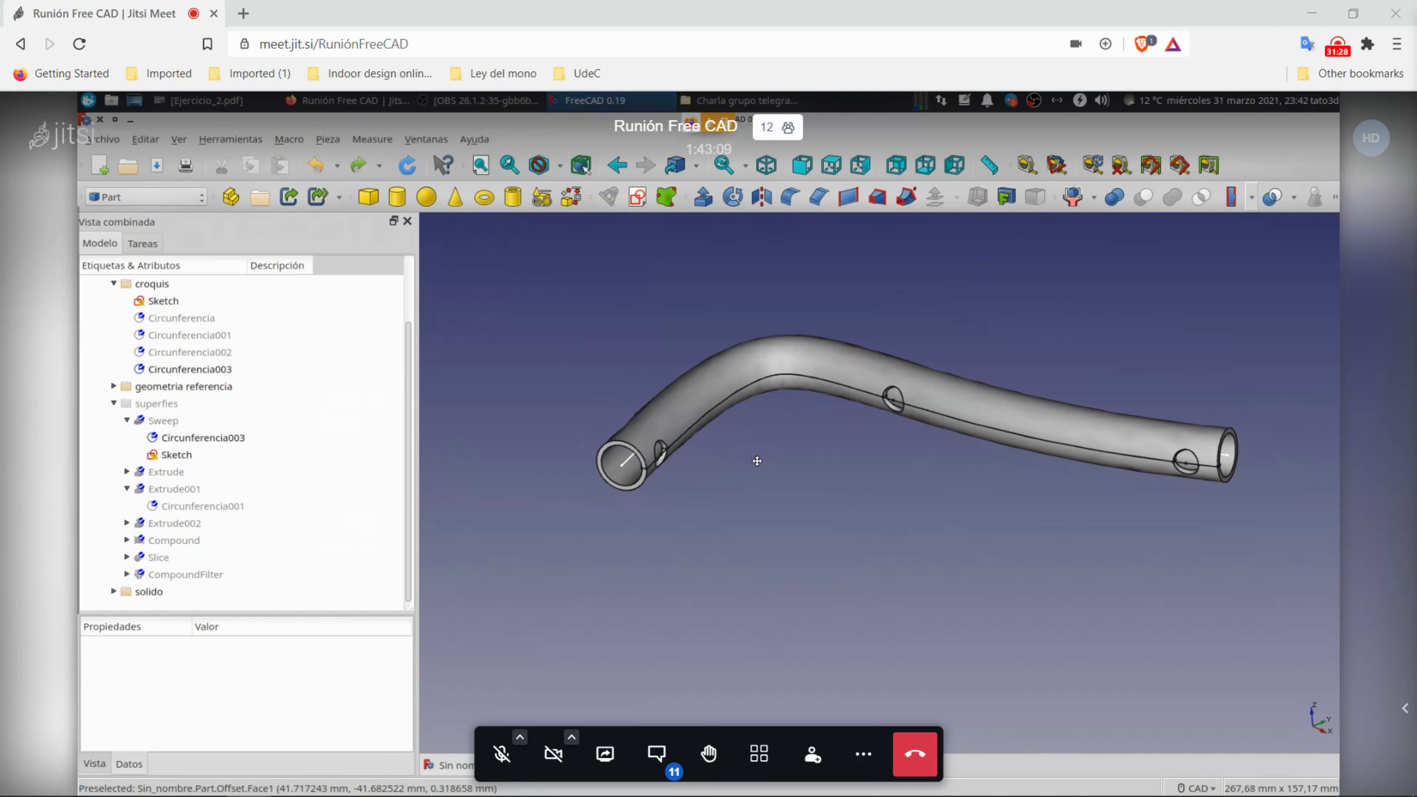
middle_drag(884, 457, 885, 541)
click(189, 369)
mouse_move(349, 614)
mouse_down()
mouse_move(349, 545)
mouse_move(349, 626)
mouse_up()
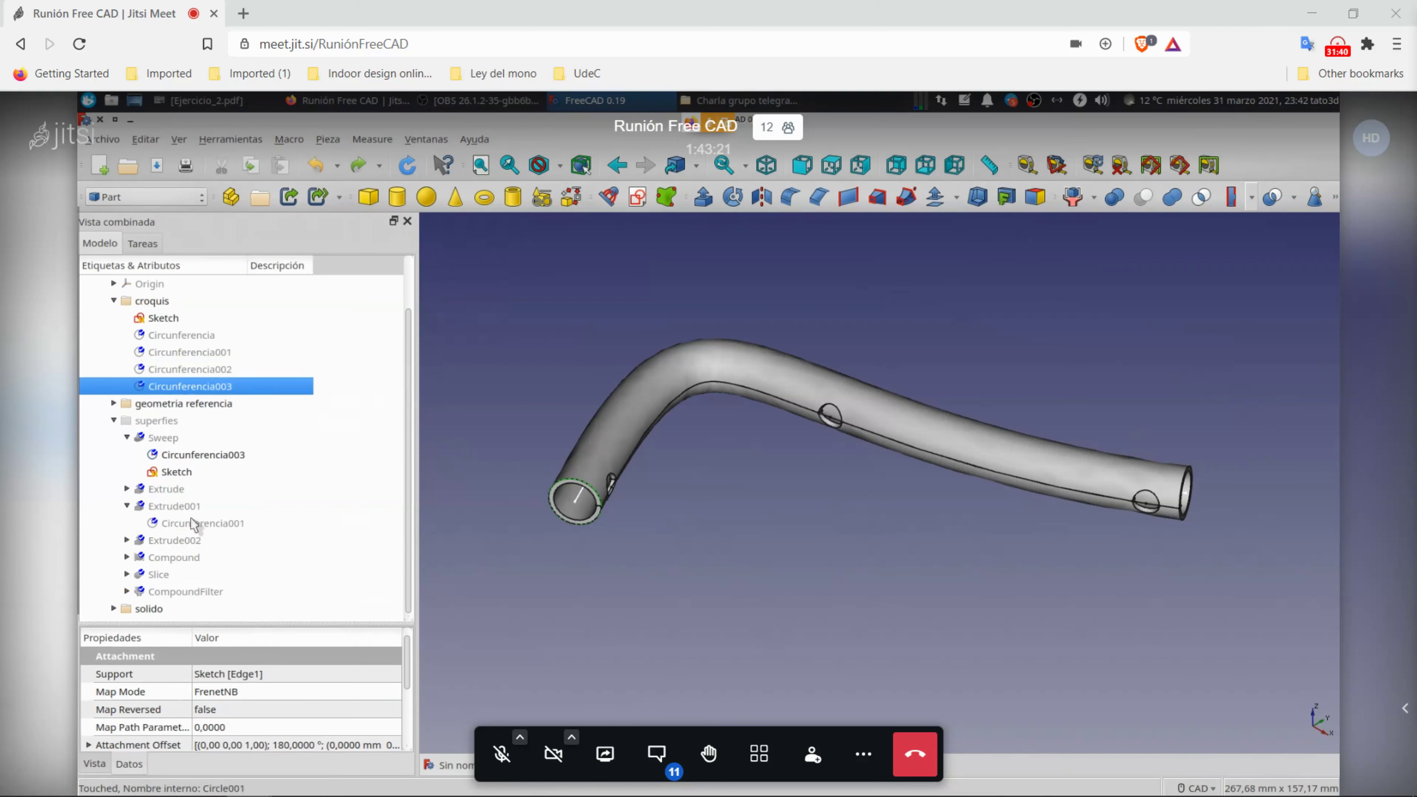
Step: Expand Extrude and hide the Offset tube, leaving the spline path and 8 mm circle
click(126, 489)
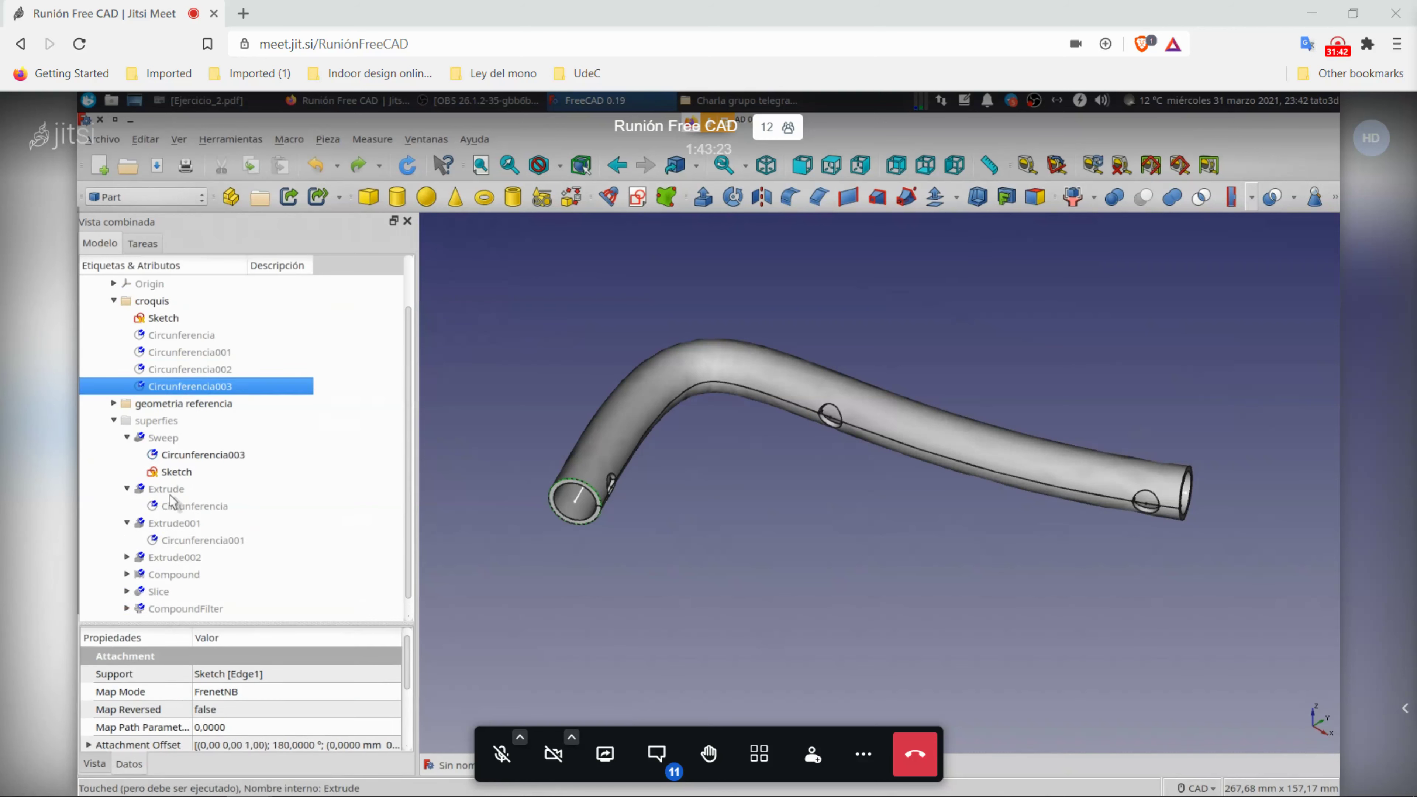
click(253, 460)
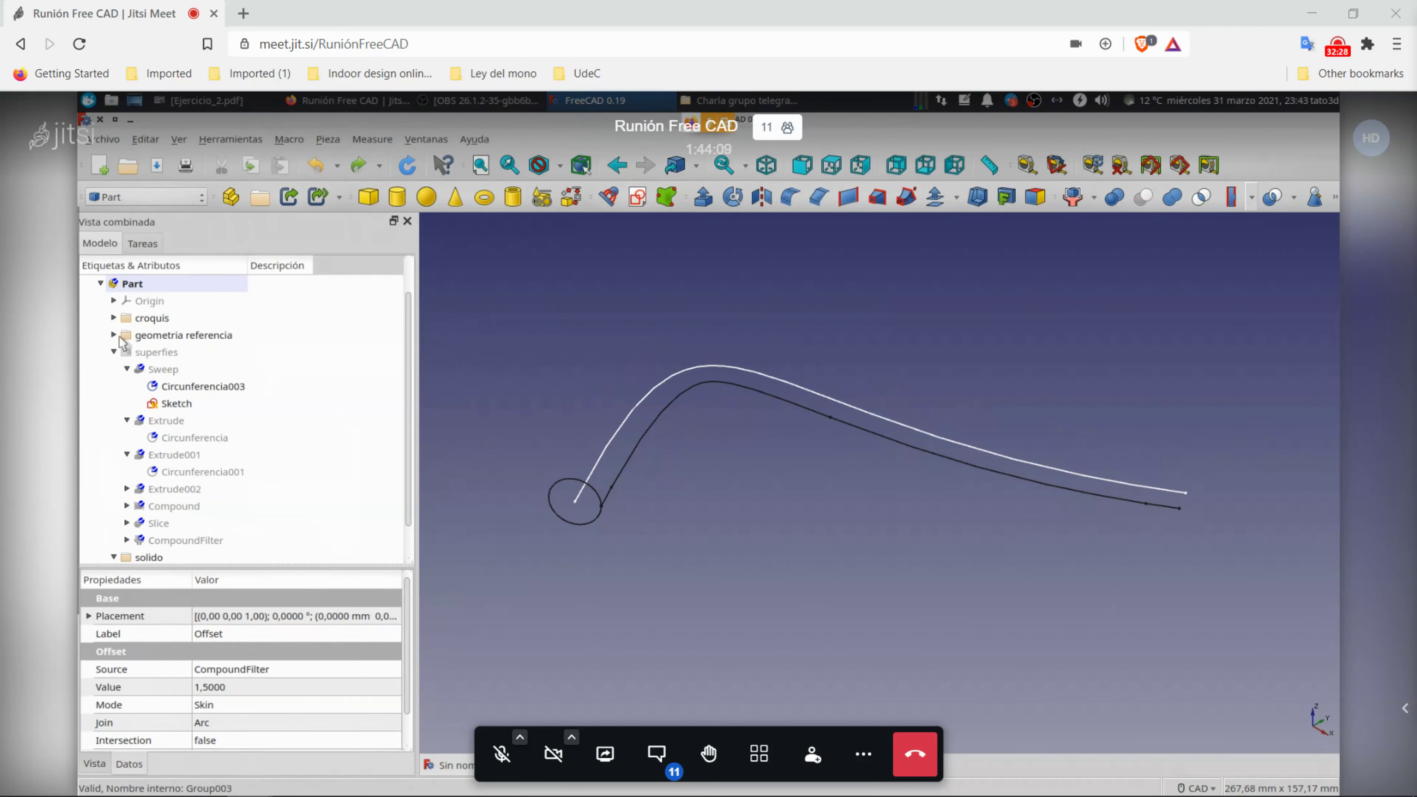
Step: Check the three circles' positions on the path, then open Circunferencia001's Frenet TBN attachment editor
click(114, 317)
click(173, 369)
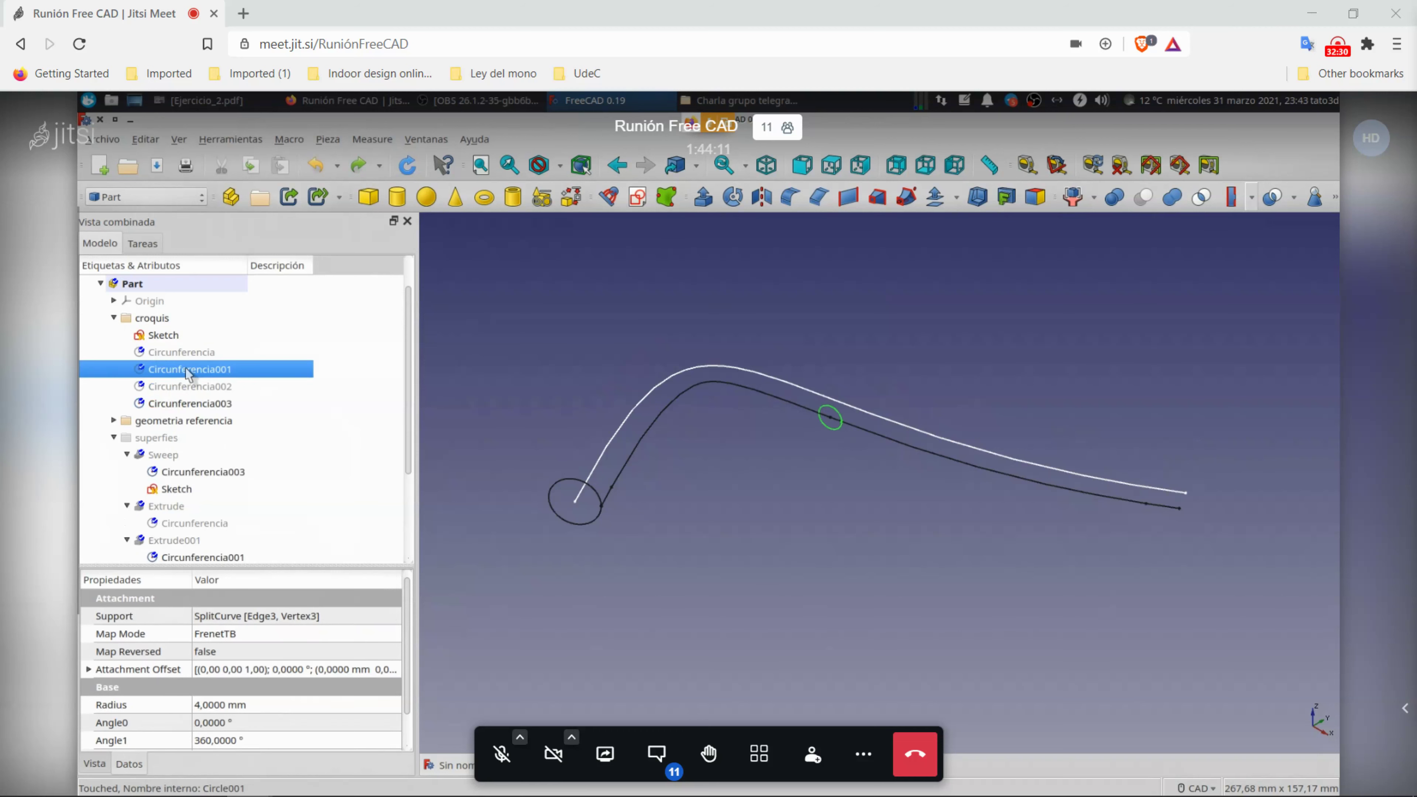
click(215, 387)
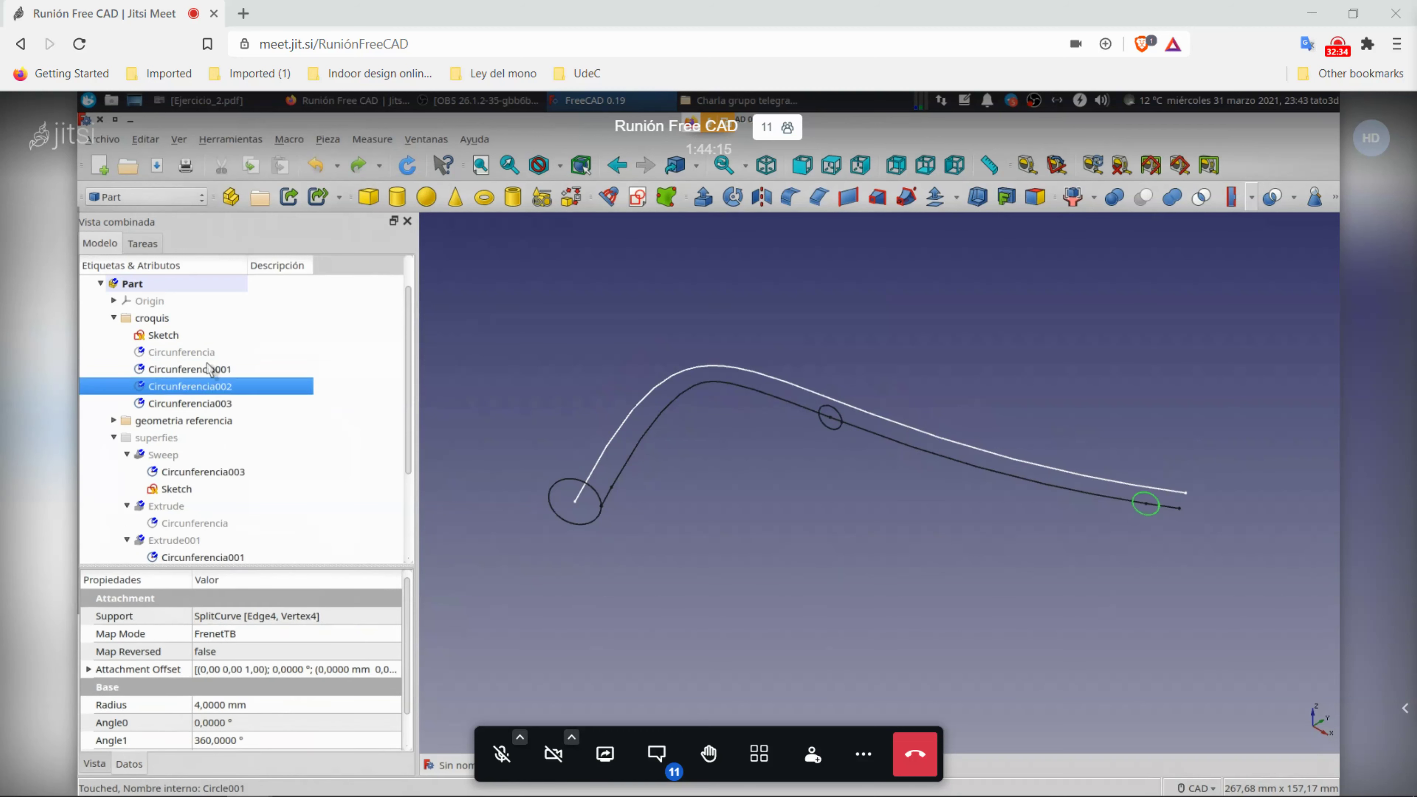
click(204, 352)
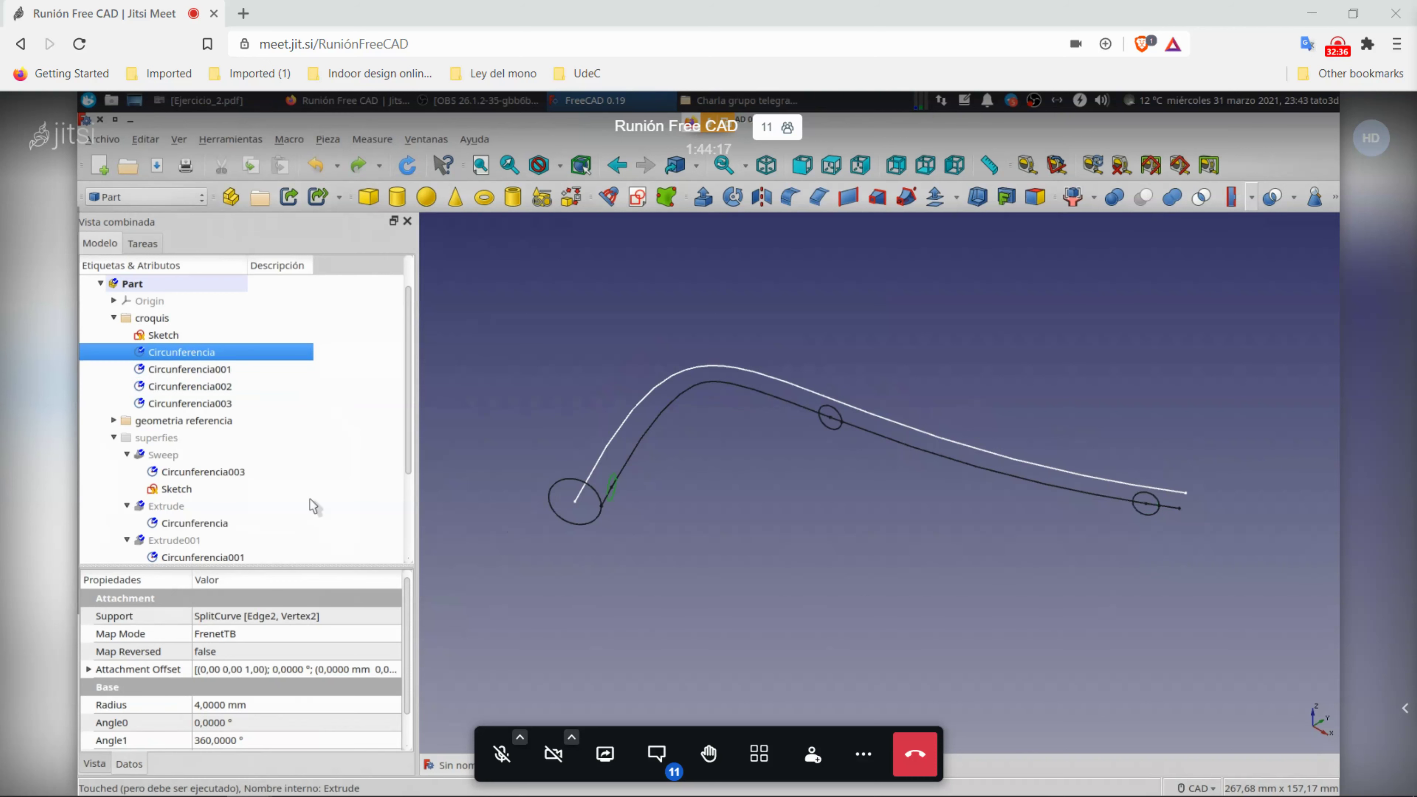
click(403, 636)
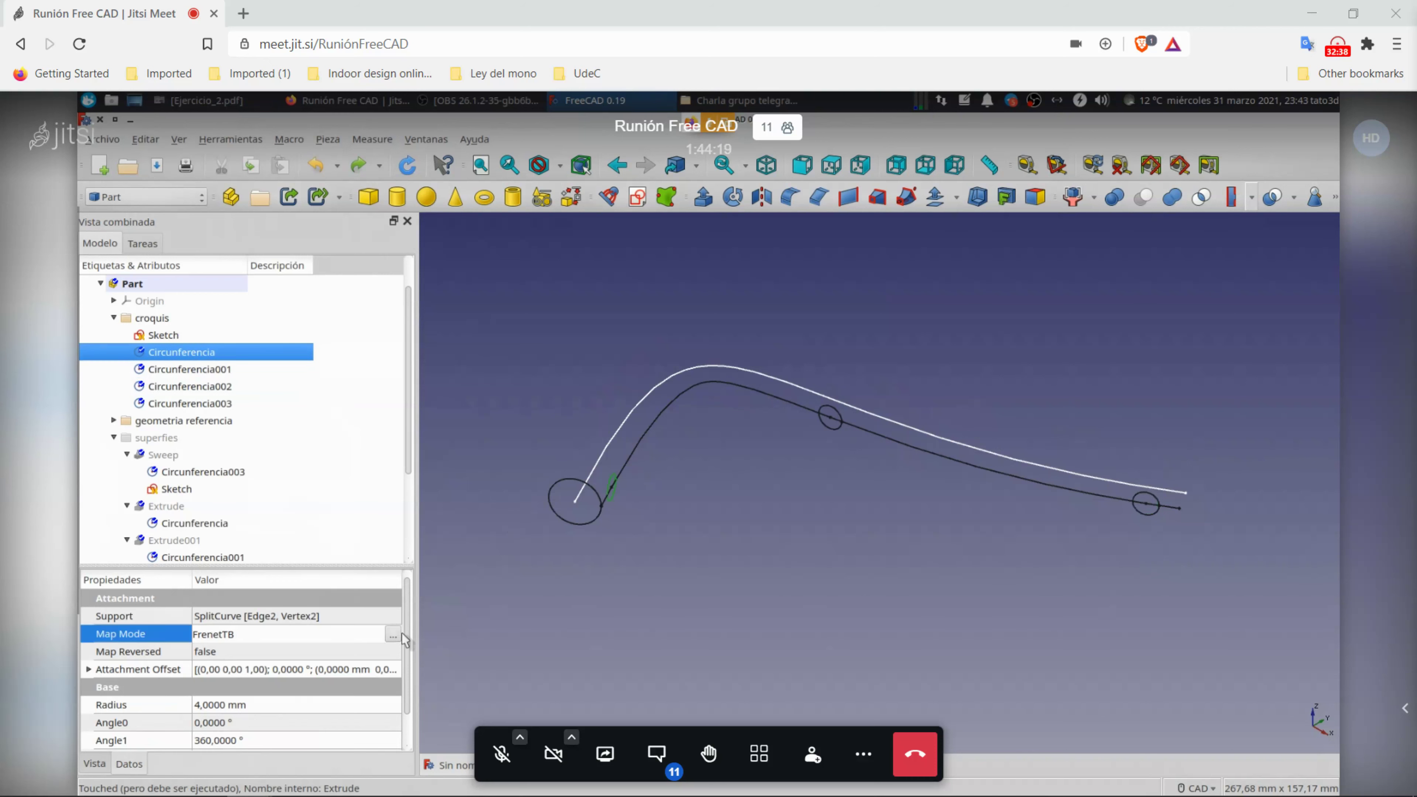
click(393, 635)
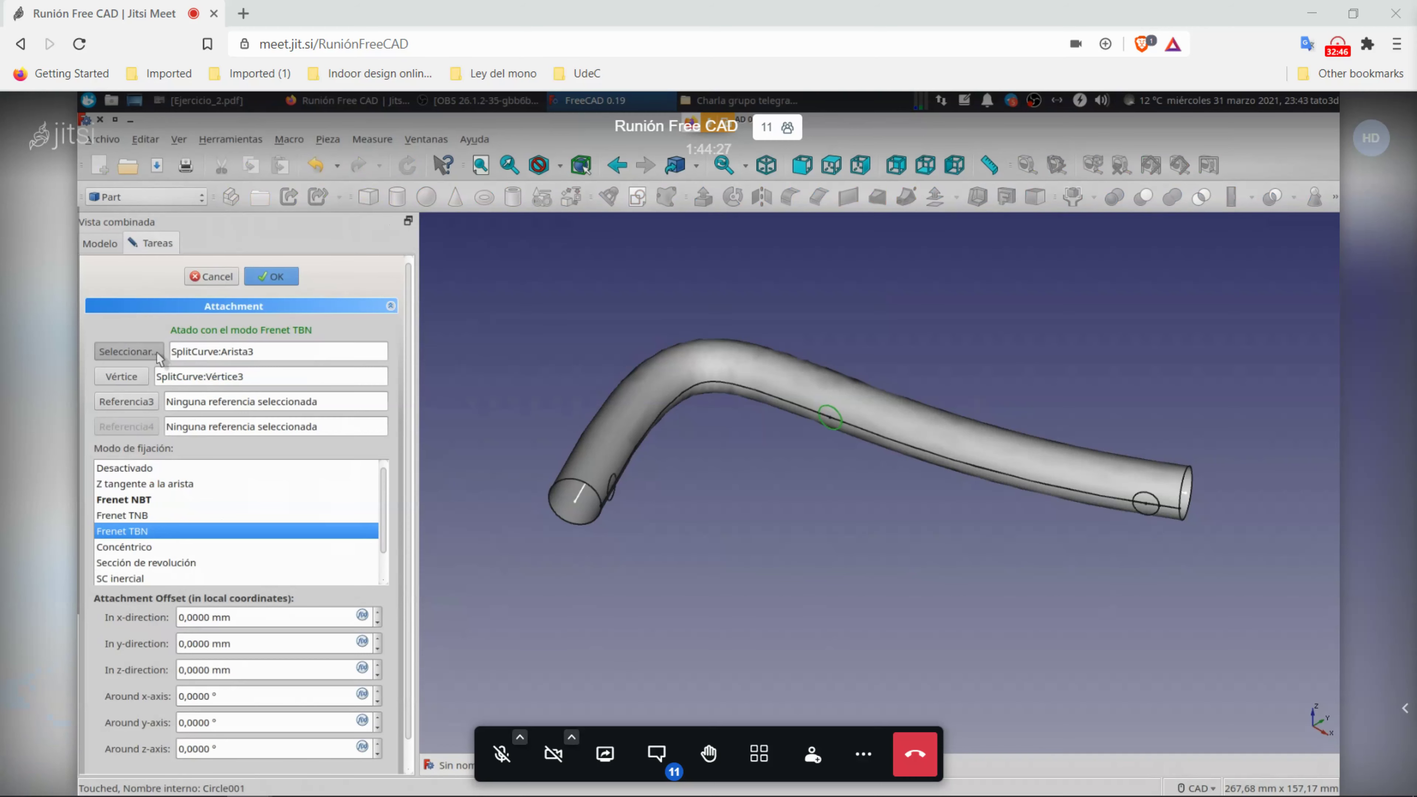
Step: Inspect the SplitCurve and hide the Sweep tube to expose the curves
click(158, 355)
click(135, 353)
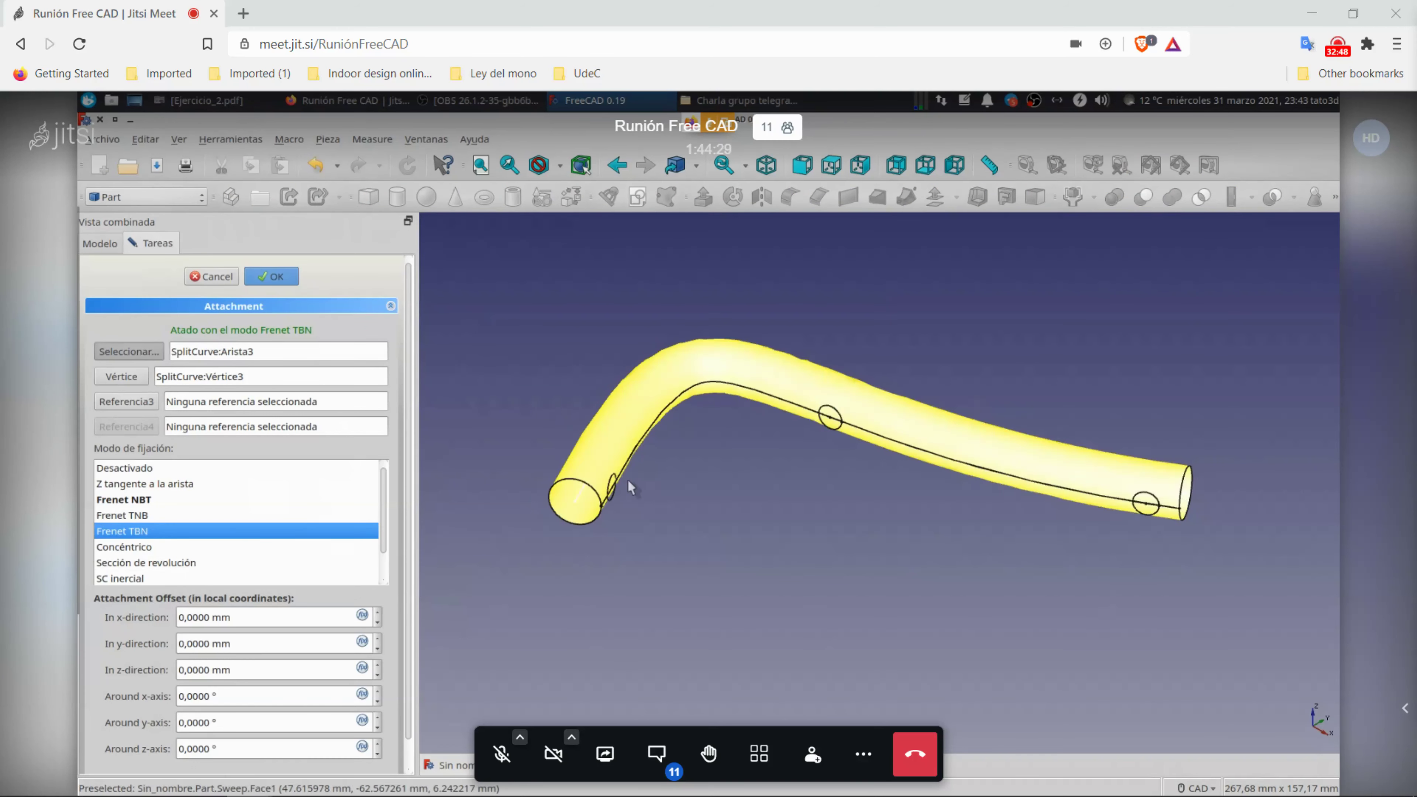
scroll(631, 486, up, 3)
scroll(620, 496, up, 2)
middle_drag(614, 498, 586, 496)
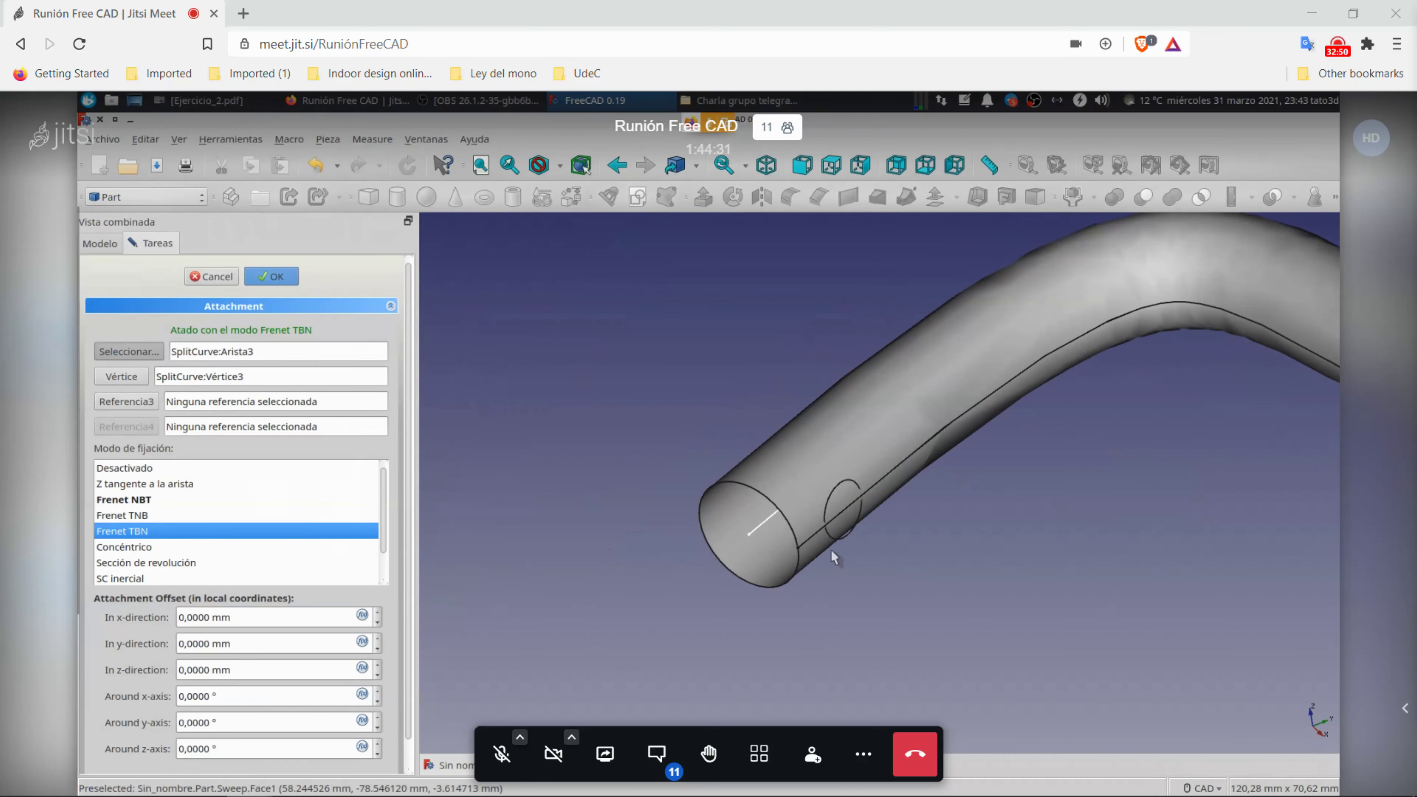
click(100, 243)
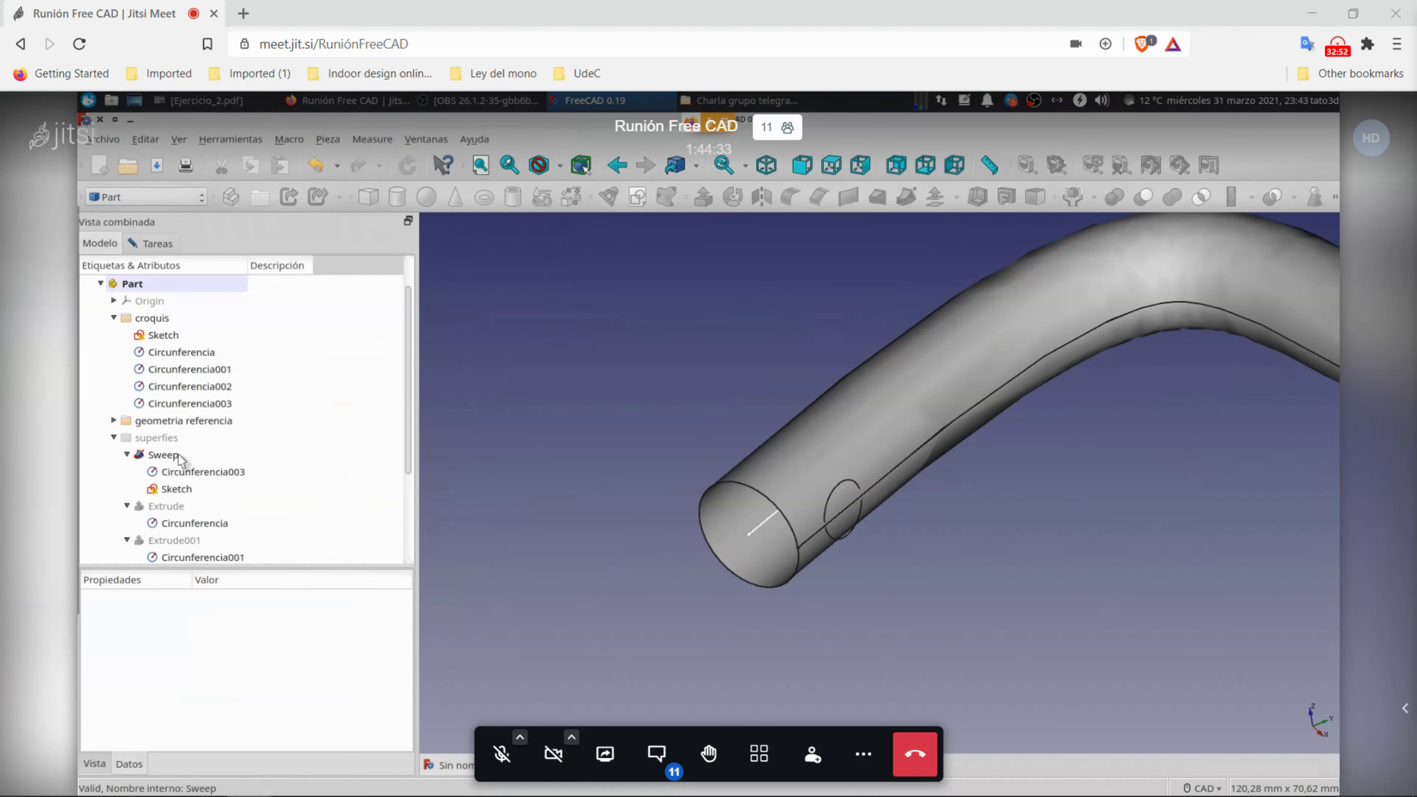
click(114, 421)
click(158, 438)
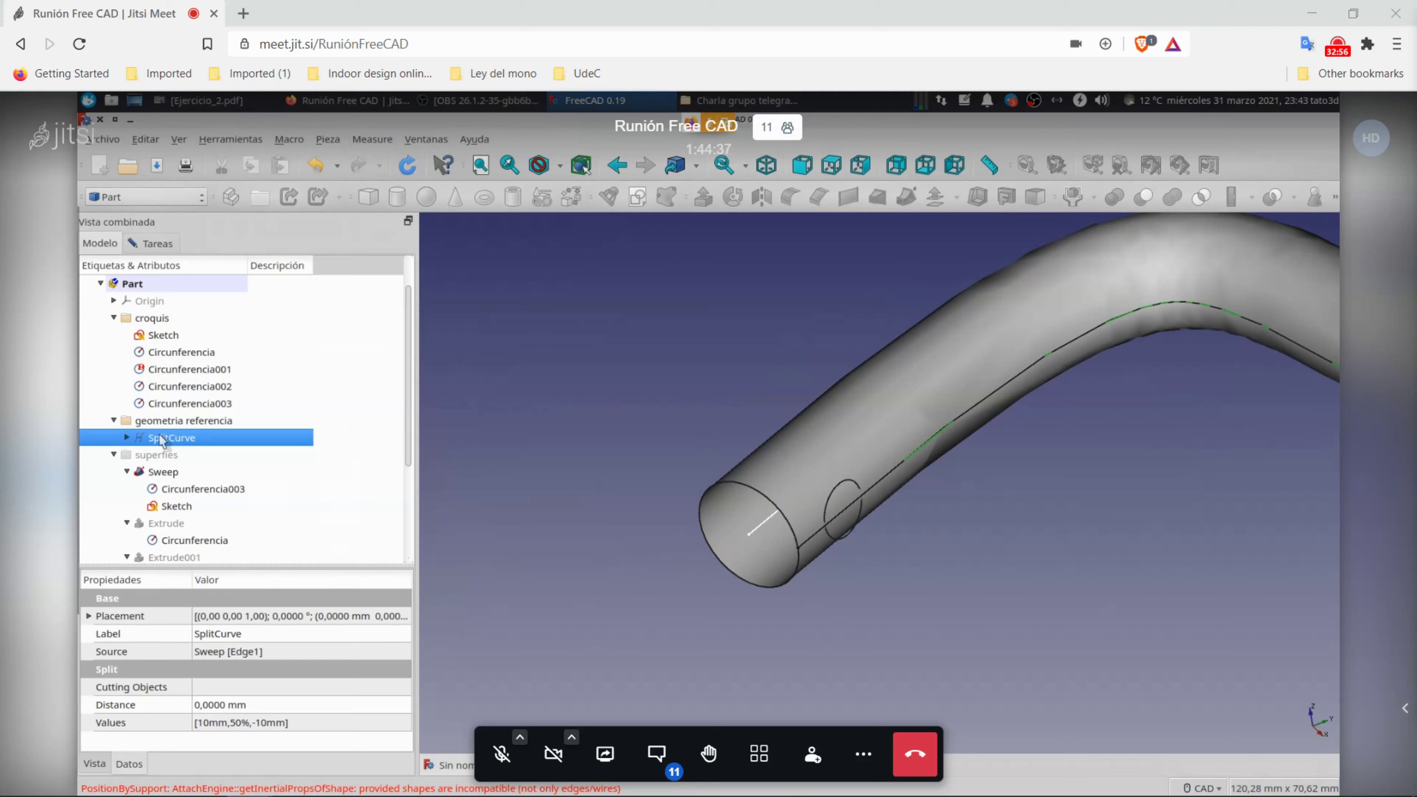
click(167, 472)
key(space)
Step: Set the circle's first attachment reference to SplitCurve Vertex2
click(167, 241)
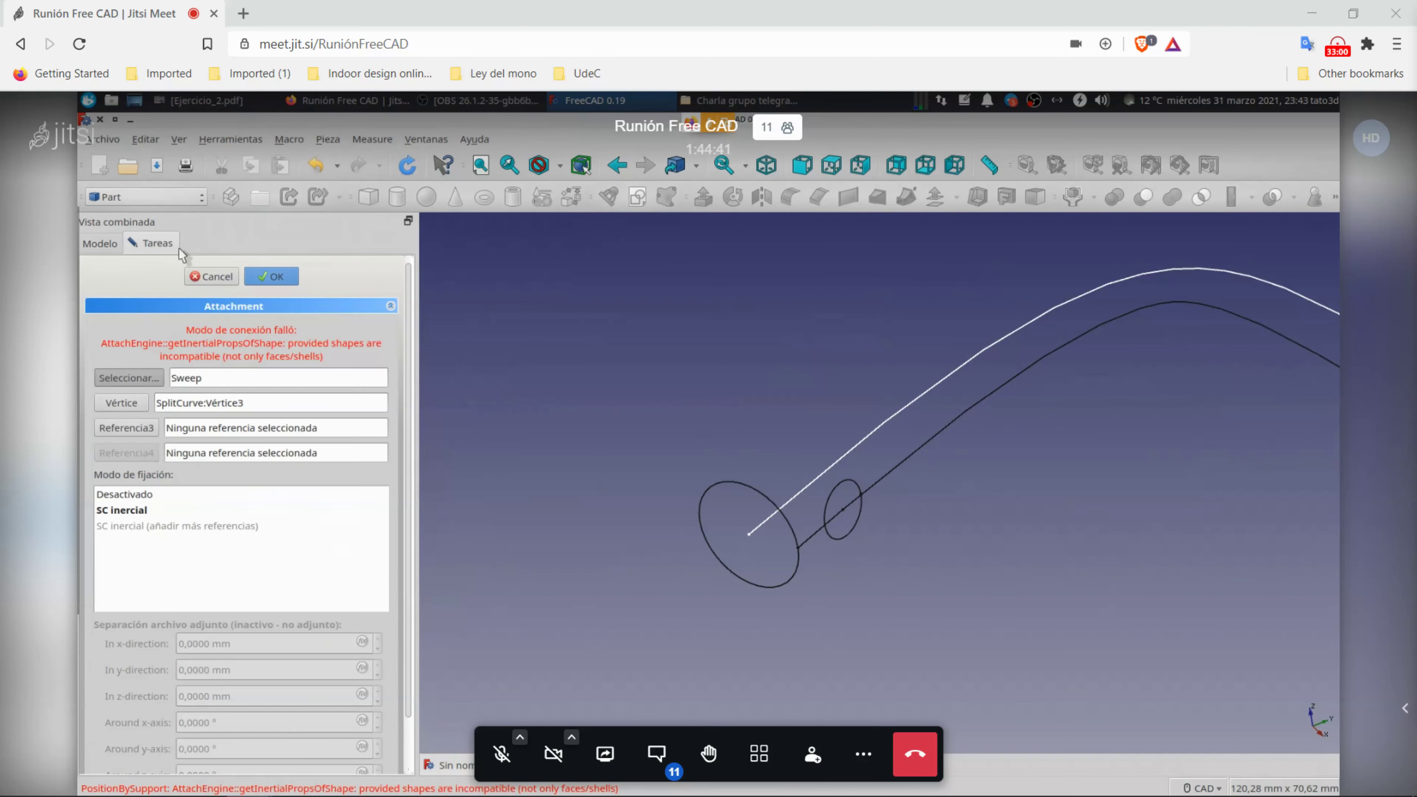
click(147, 379)
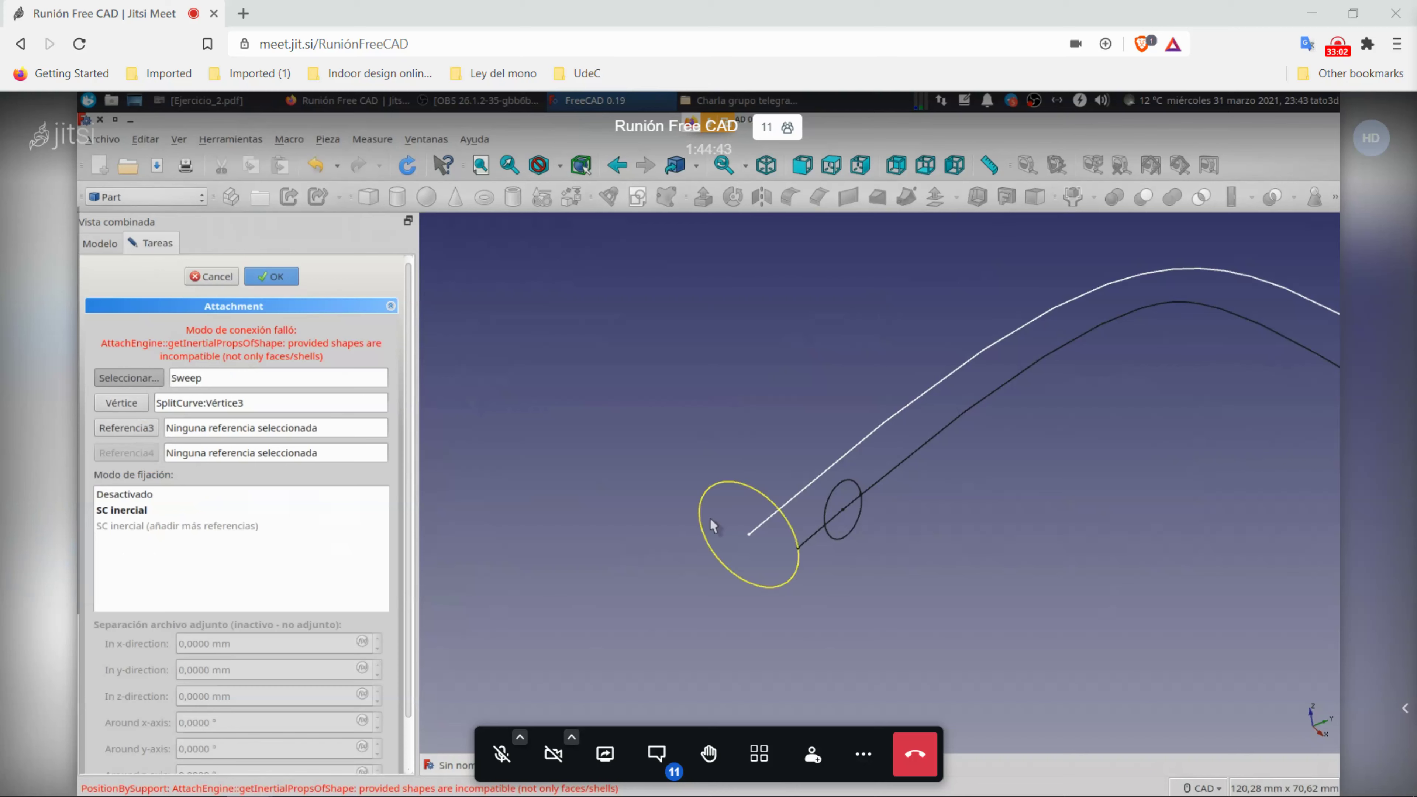
click(843, 510)
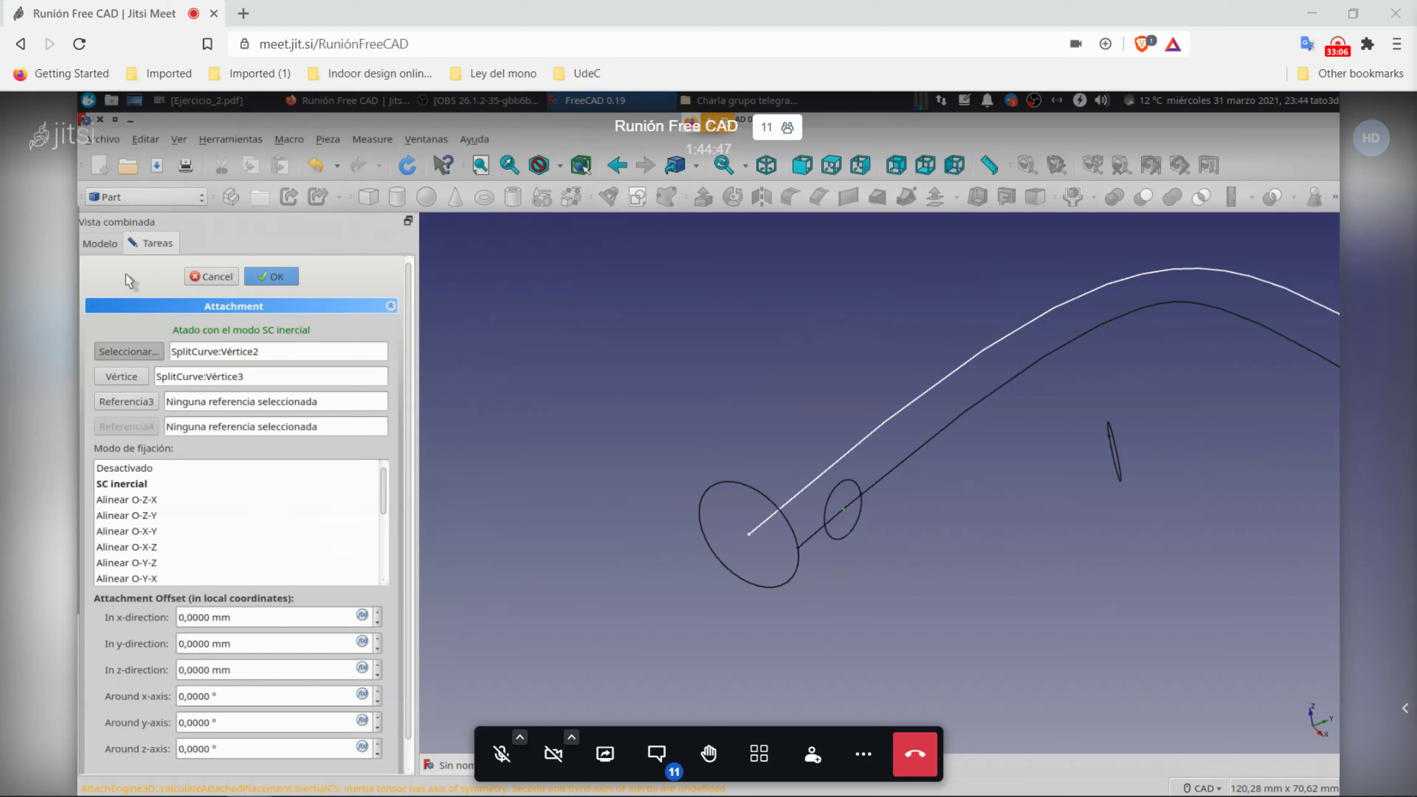
click(105, 248)
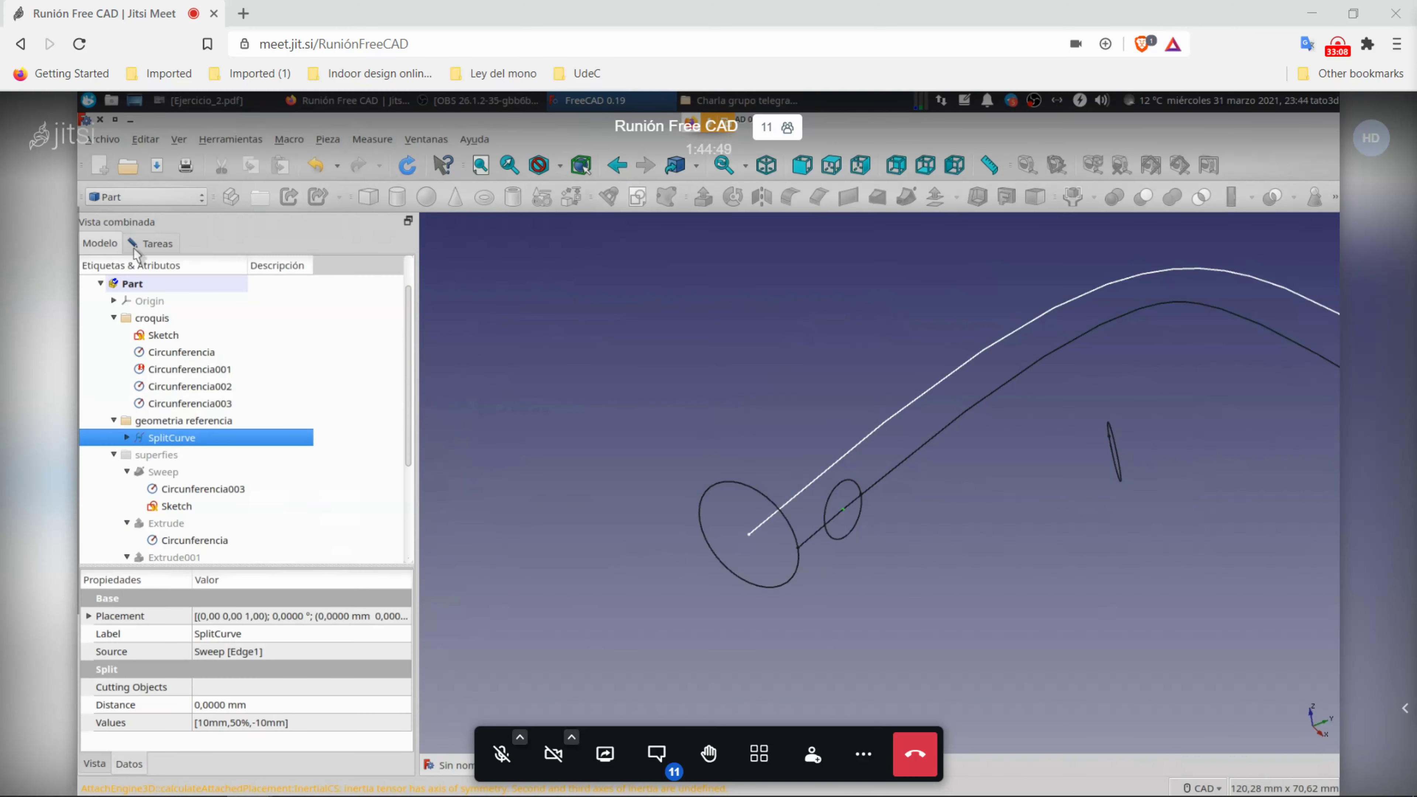
click(134, 248)
Step: Add the Sweep as second reference, set attachment to Desactivado, and close the editor
click(102, 246)
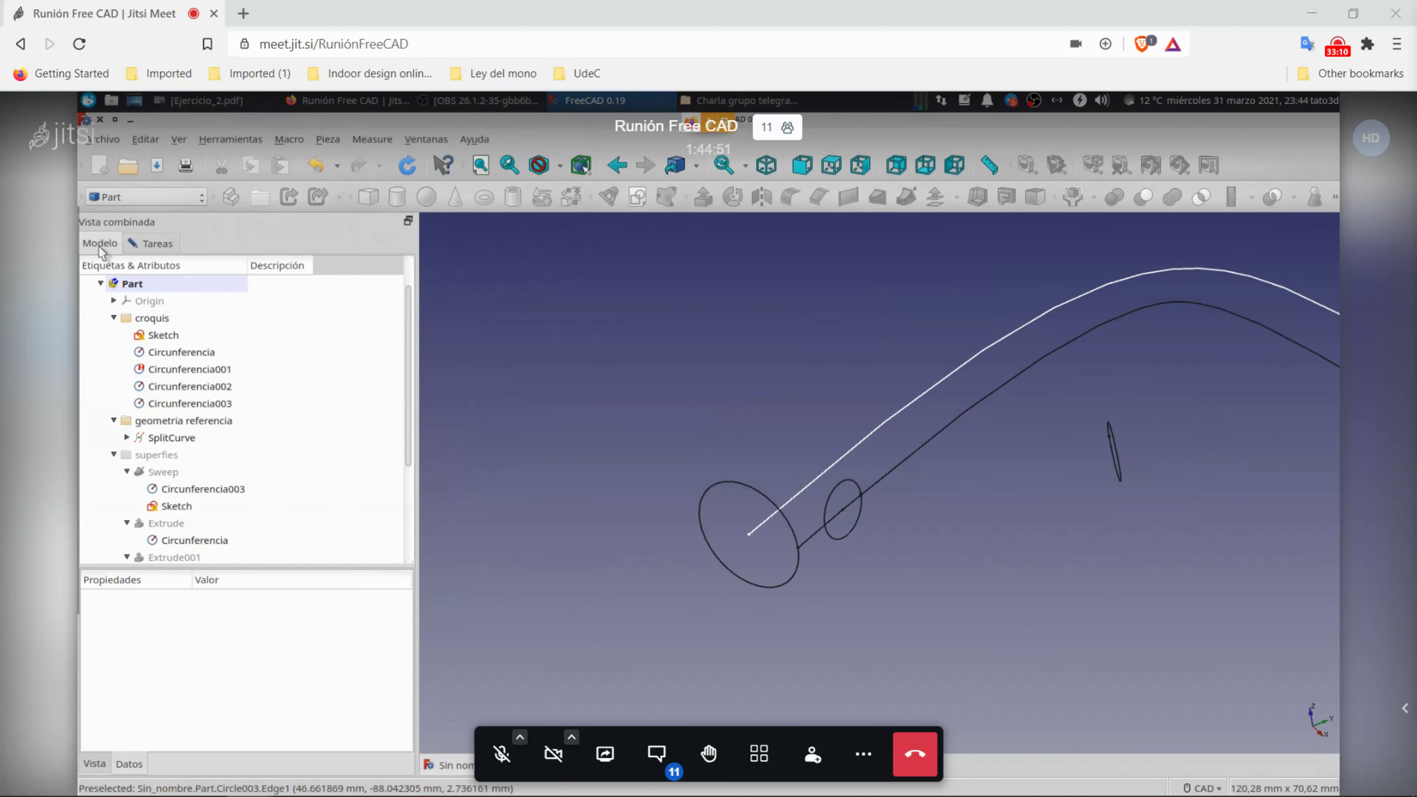
click(165, 472)
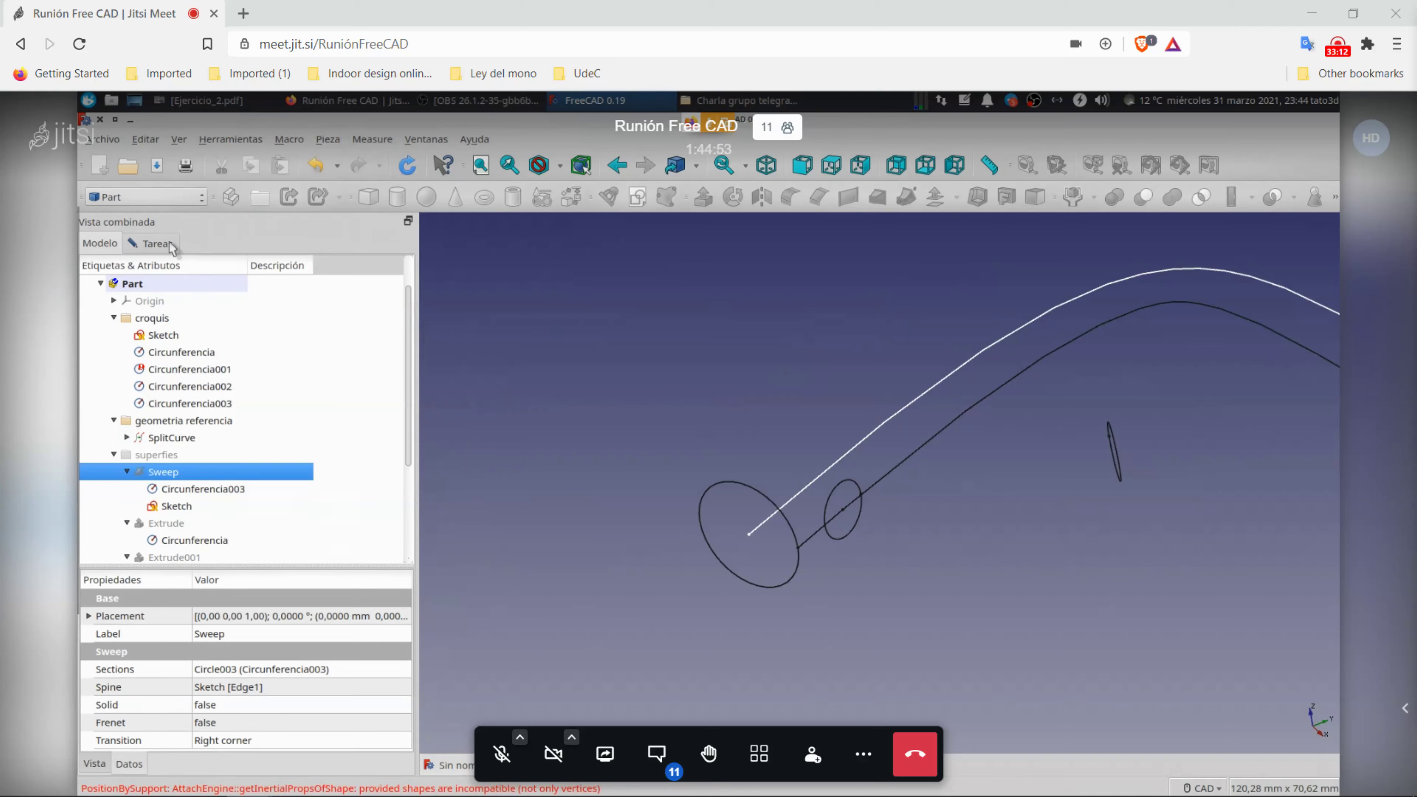
click(171, 245)
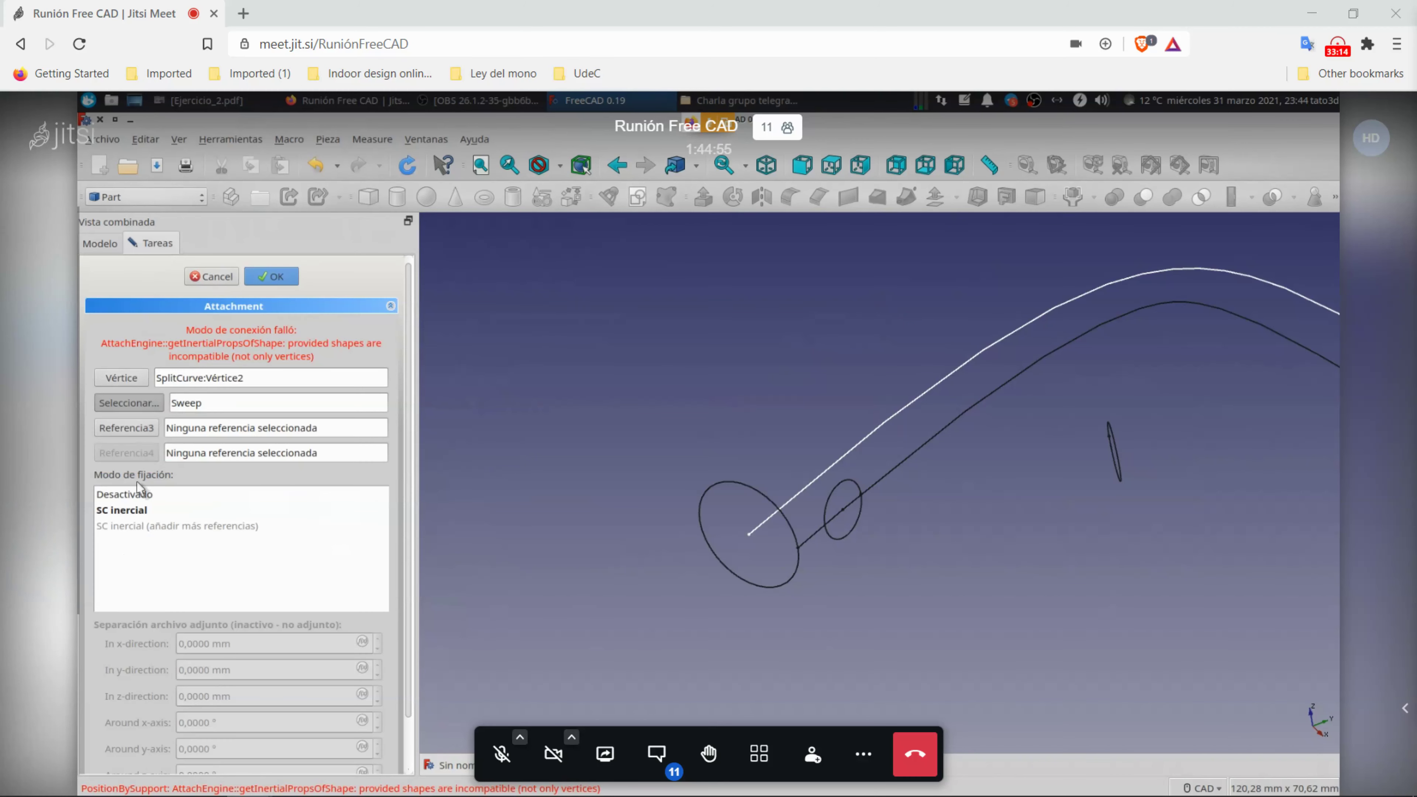
click(141, 495)
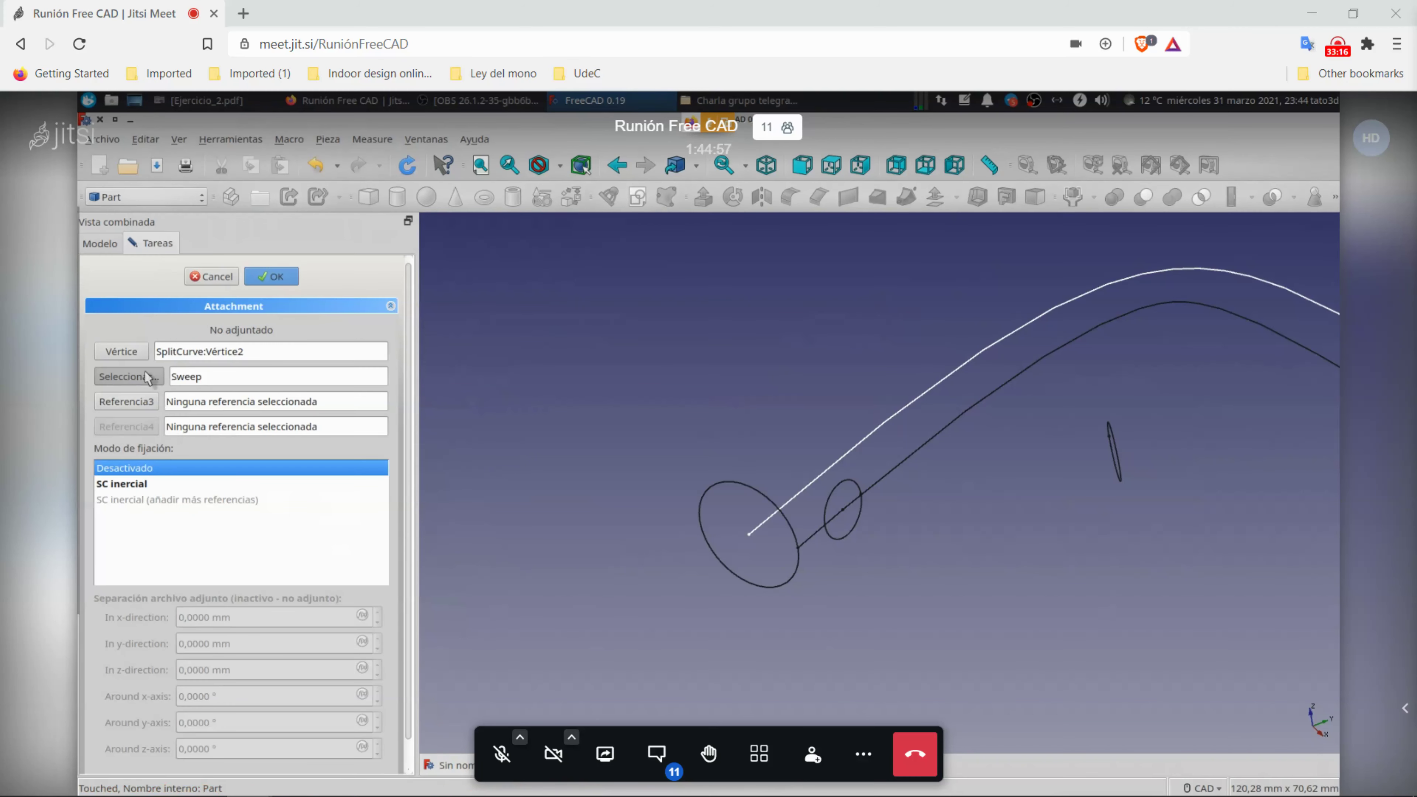
click(110, 247)
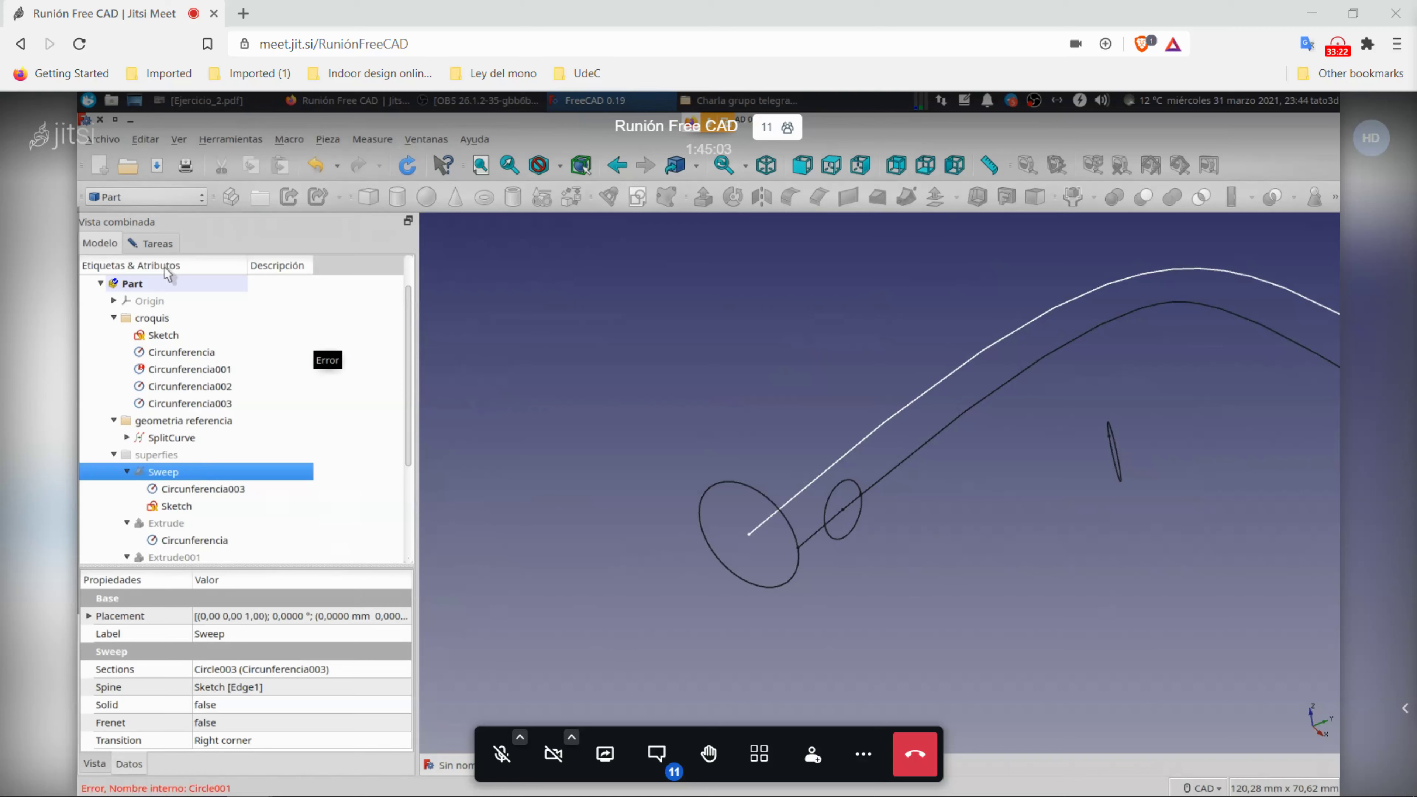
click(169, 244)
click(222, 276)
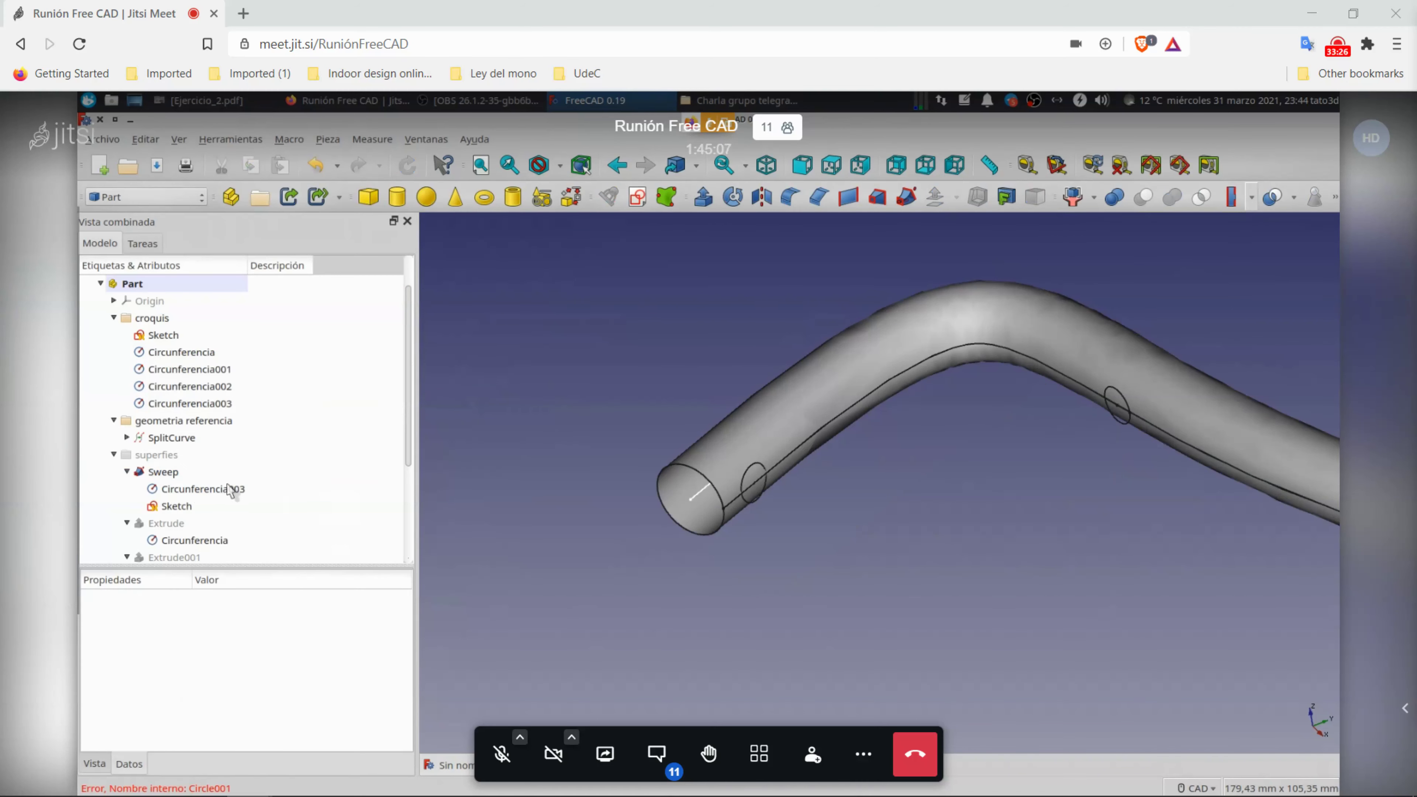
Step: Show Circunferencia003's attachment properties: FrenetNB on the sketch edge, radius 8 mm
click(189, 508)
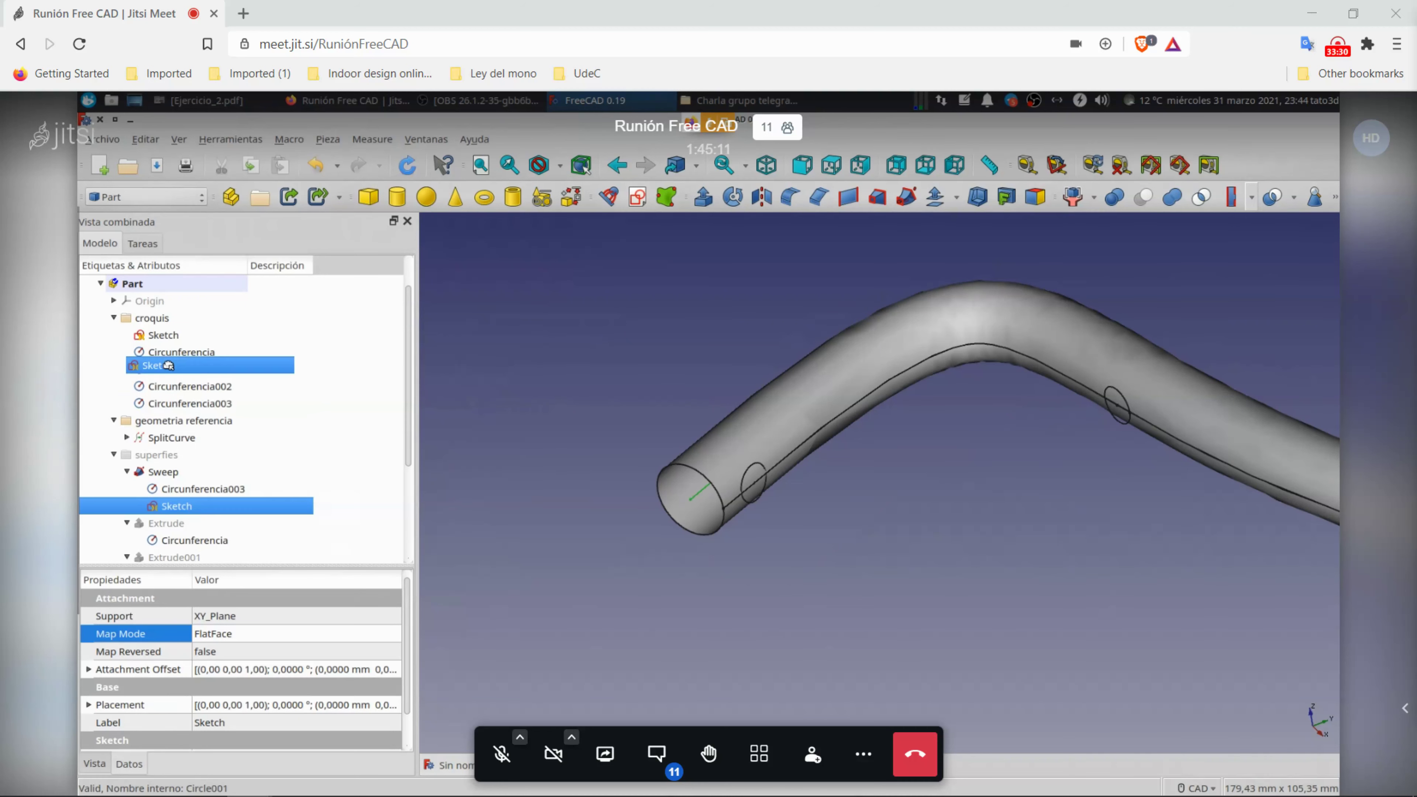
click(197, 491)
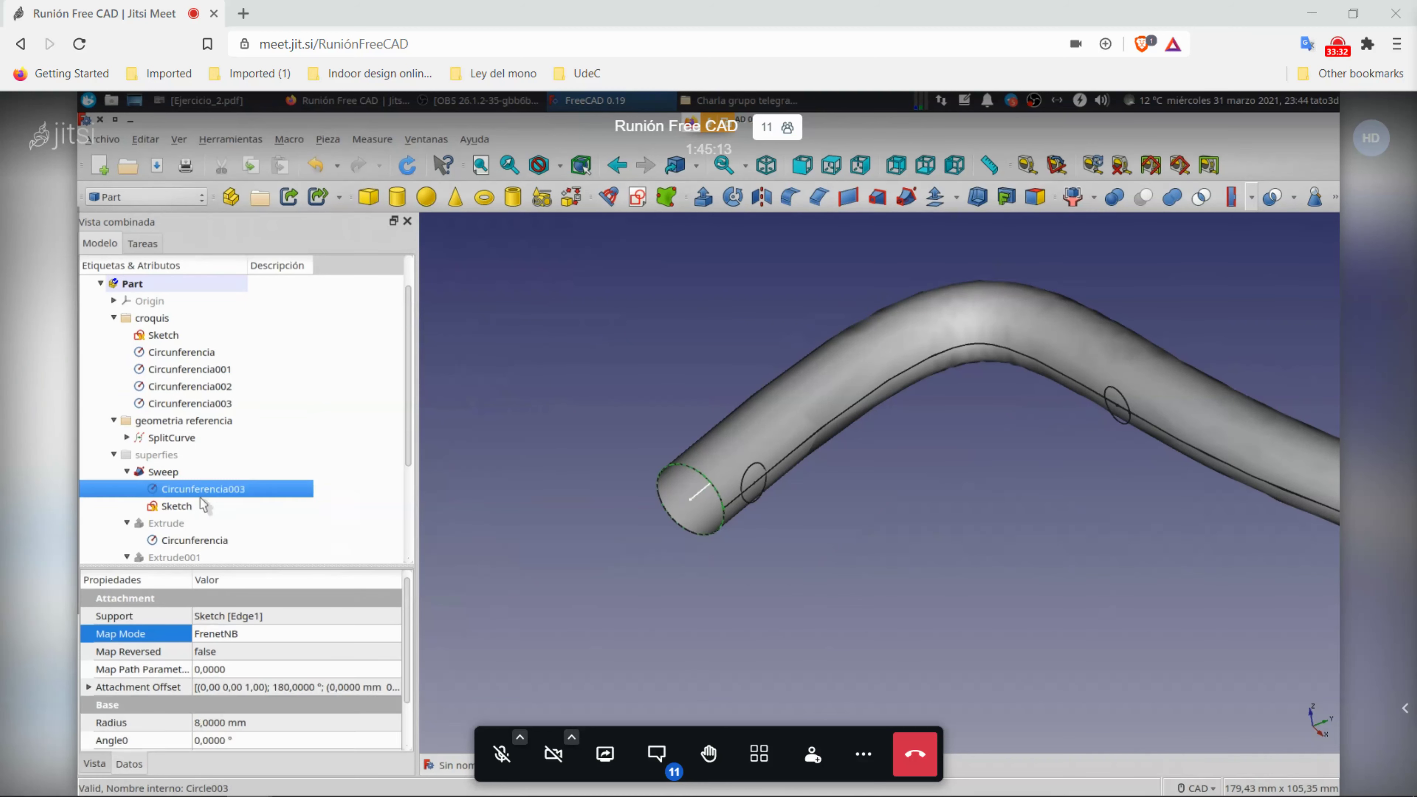
scroll(291, 682, down, 1)
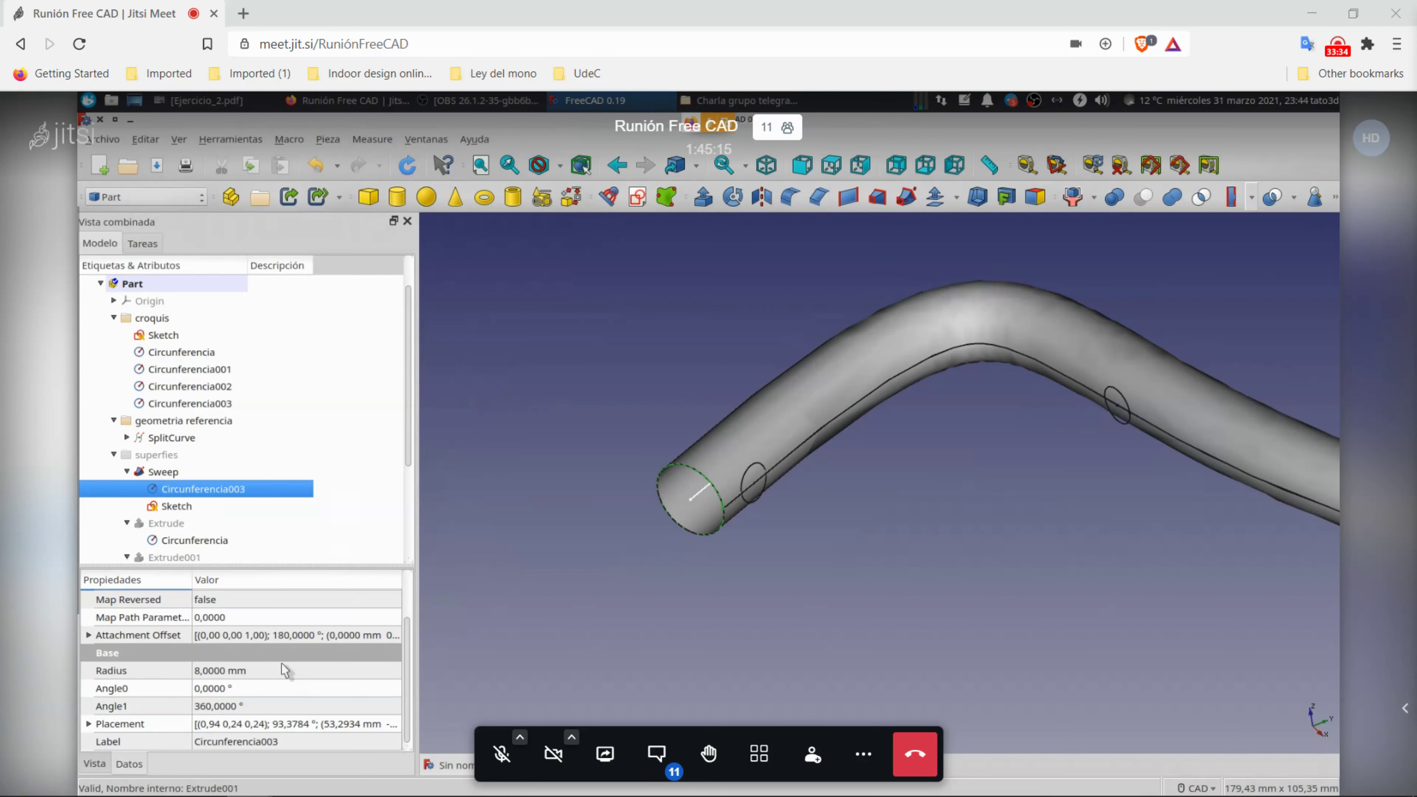
drag(299, 567, 299, 392)
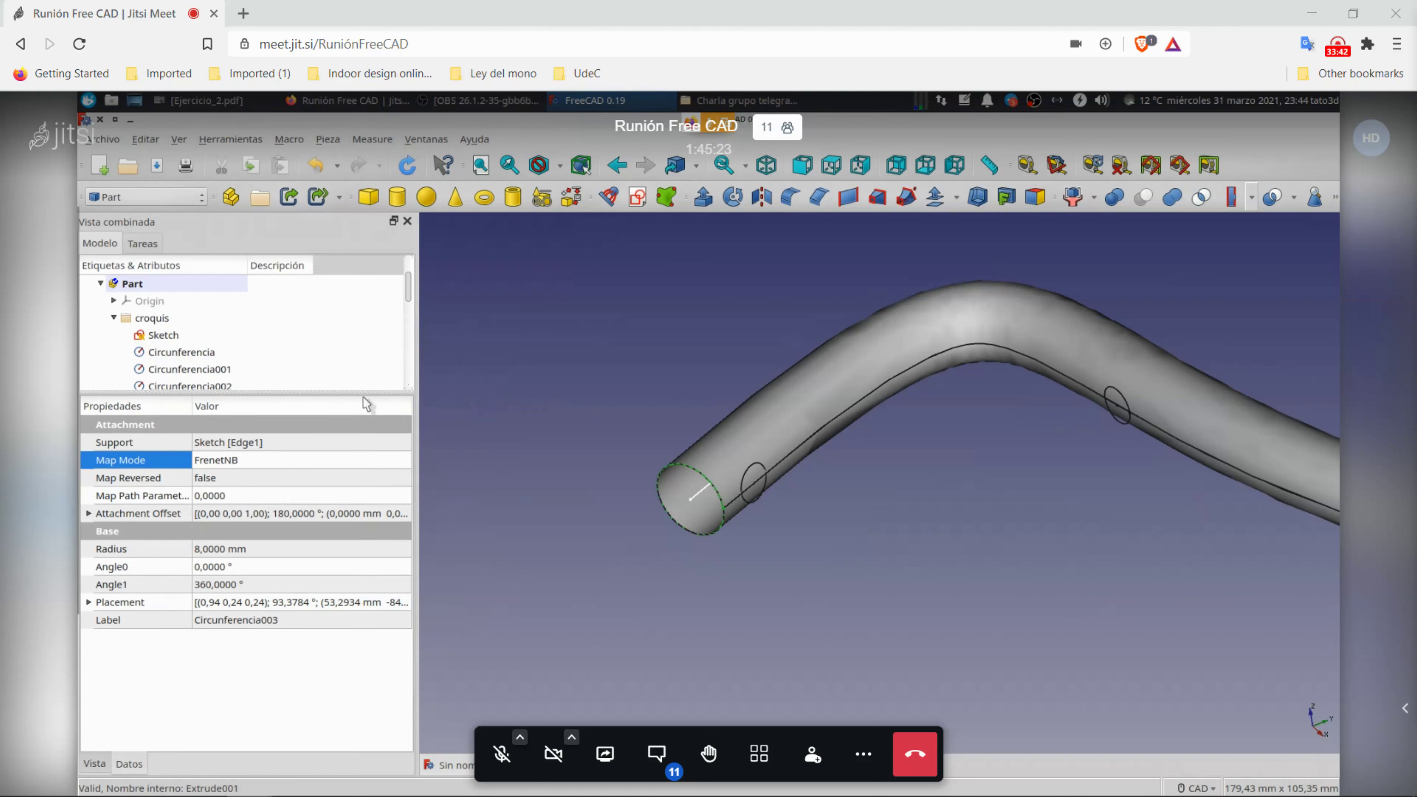
drag(364, 392, 365, 488)
click(256, 545)
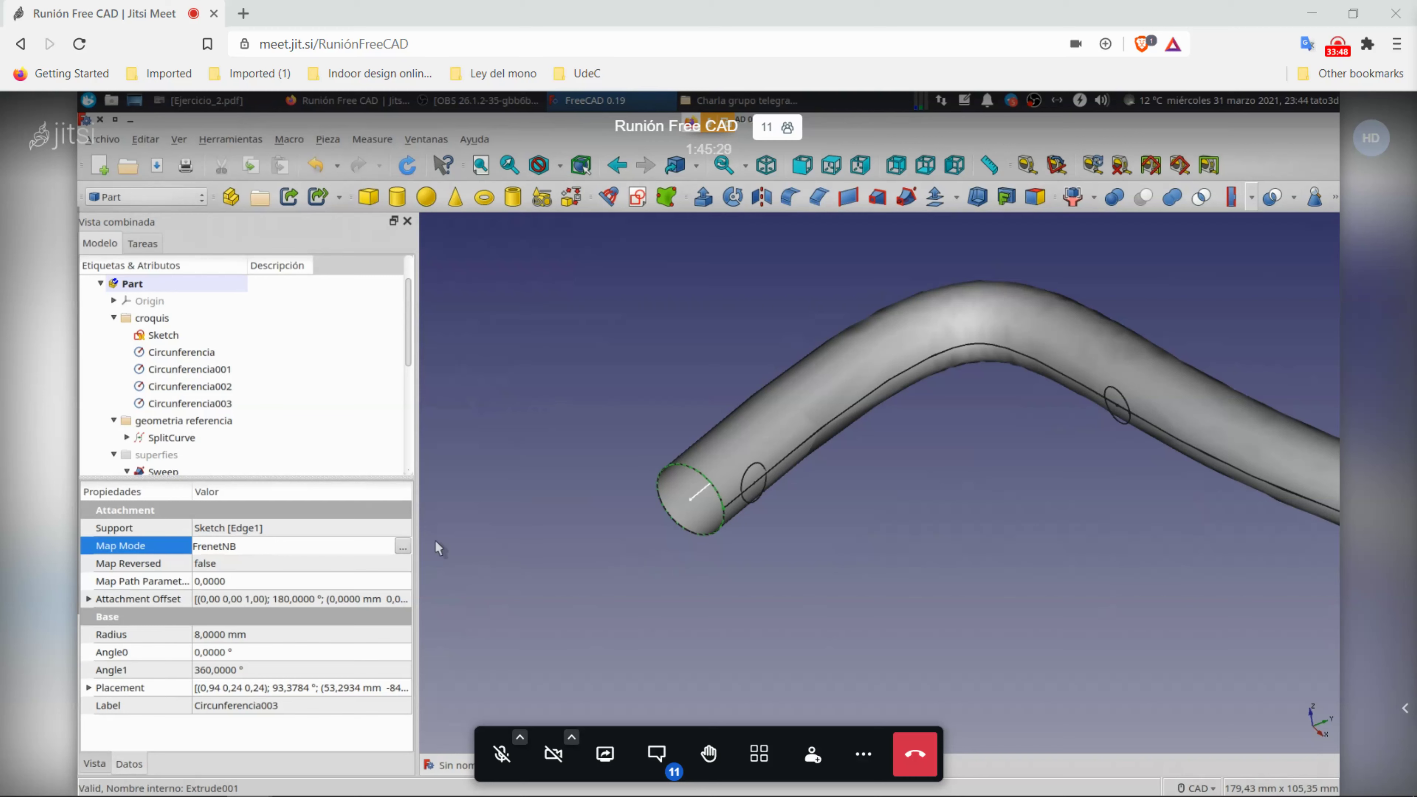
middle_drag(571, 531, 547, 551)
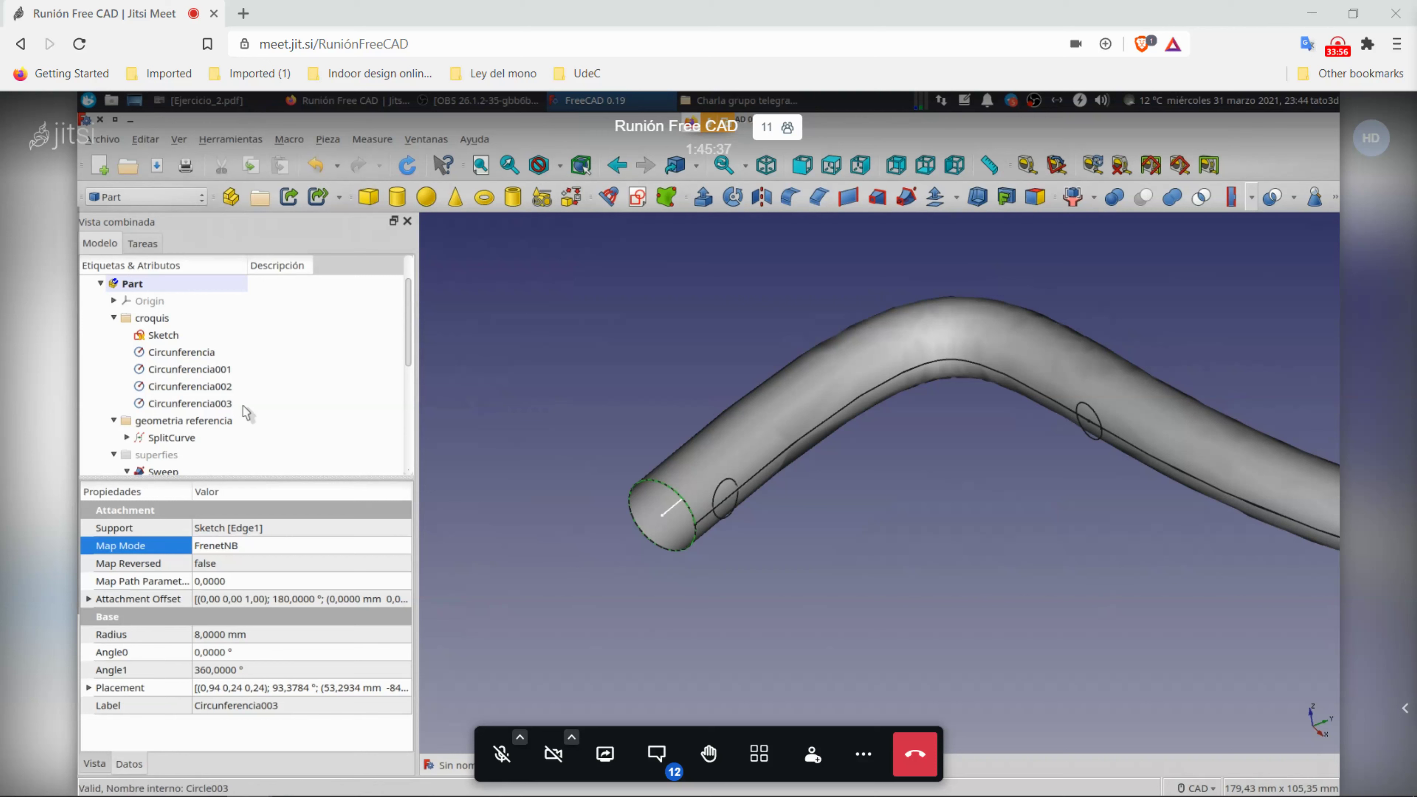
scroll(269, 422, down, 1)
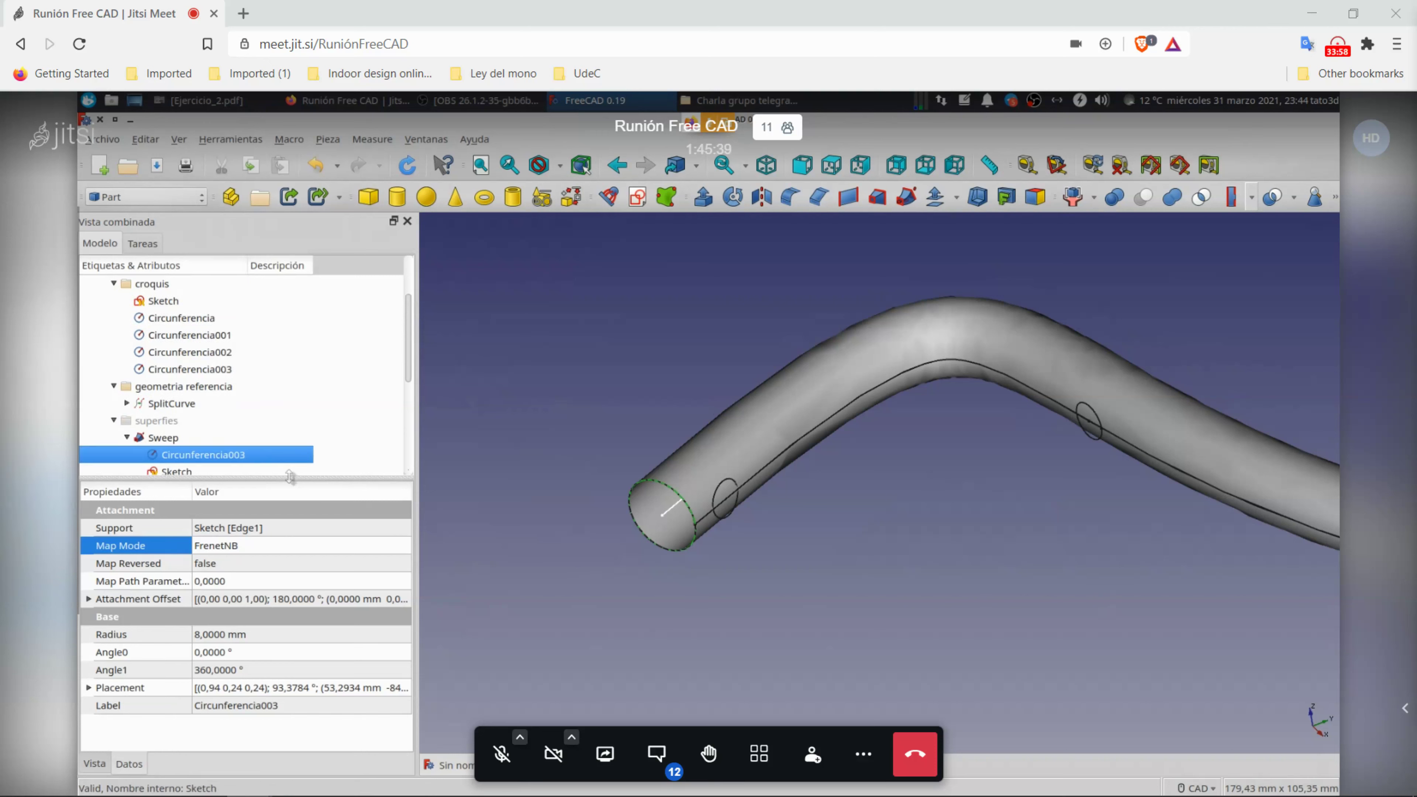
drag(291, 479, 306, 584)
scroll(308, 554, up, 1)
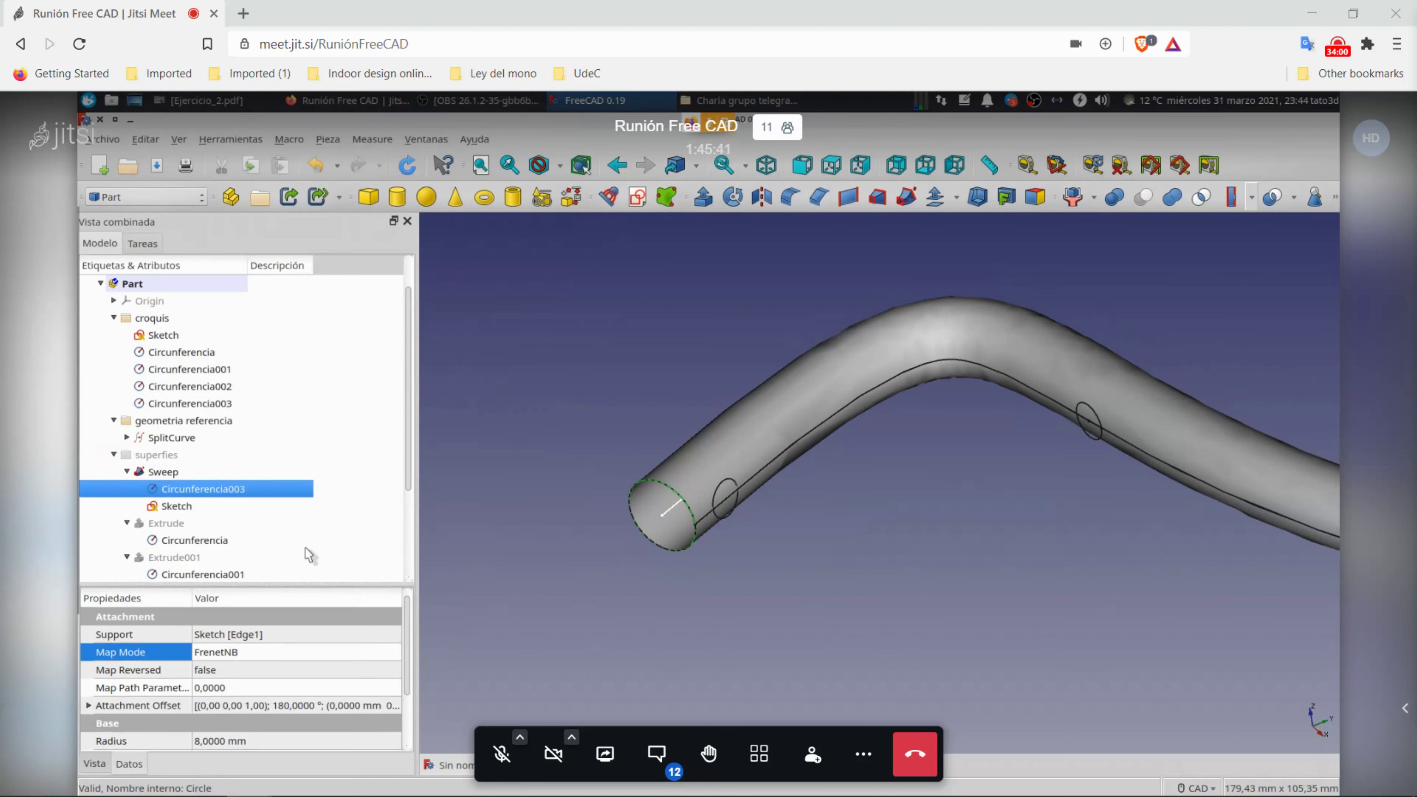
mouse_move(586, 535)
middle_down()
mouse_move(613, 571)
mouse_move(507, 566)
middle_up()
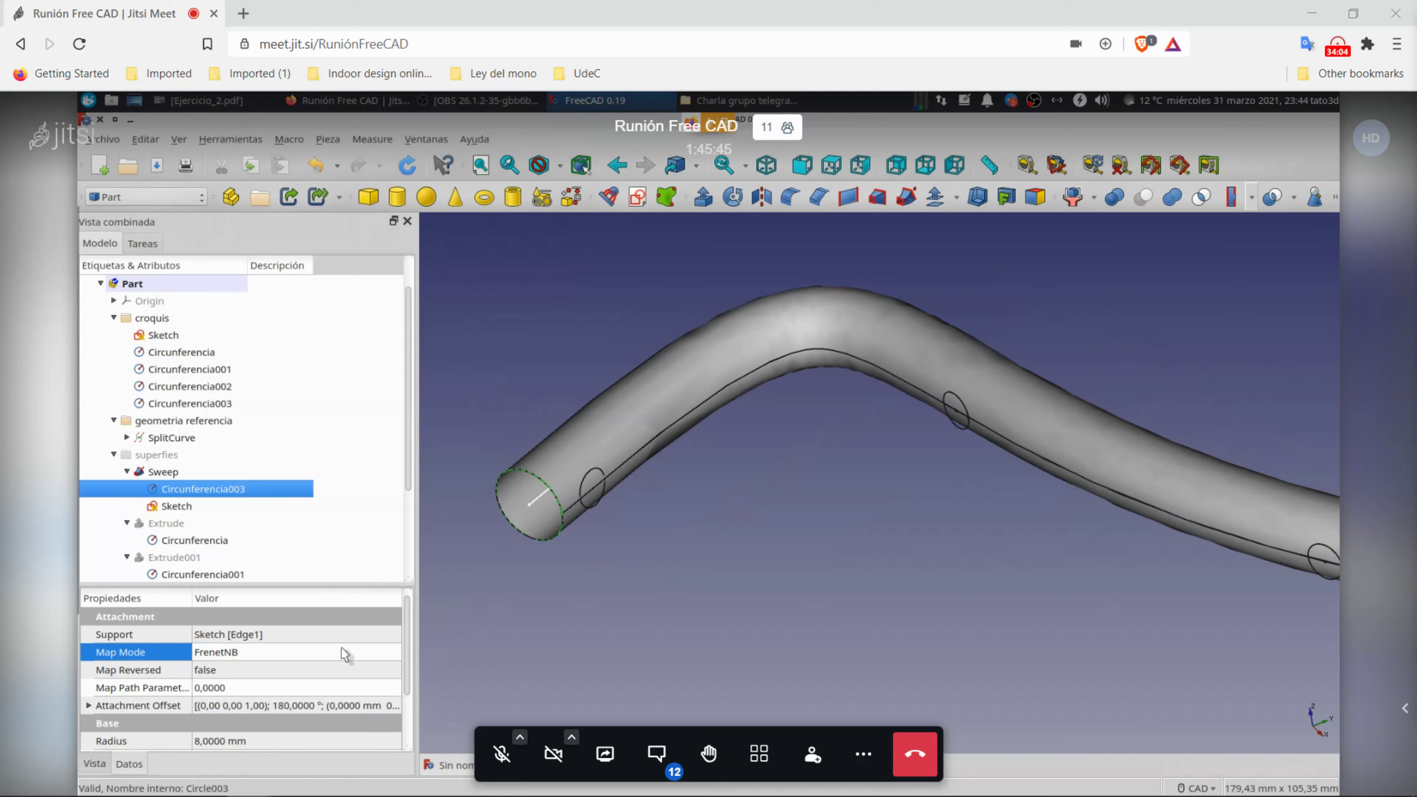
Step: Open Circunferencia003's attachment editor and hide the Sweep to expose the SplitCurve
click(366, 653)
click(392, 655)
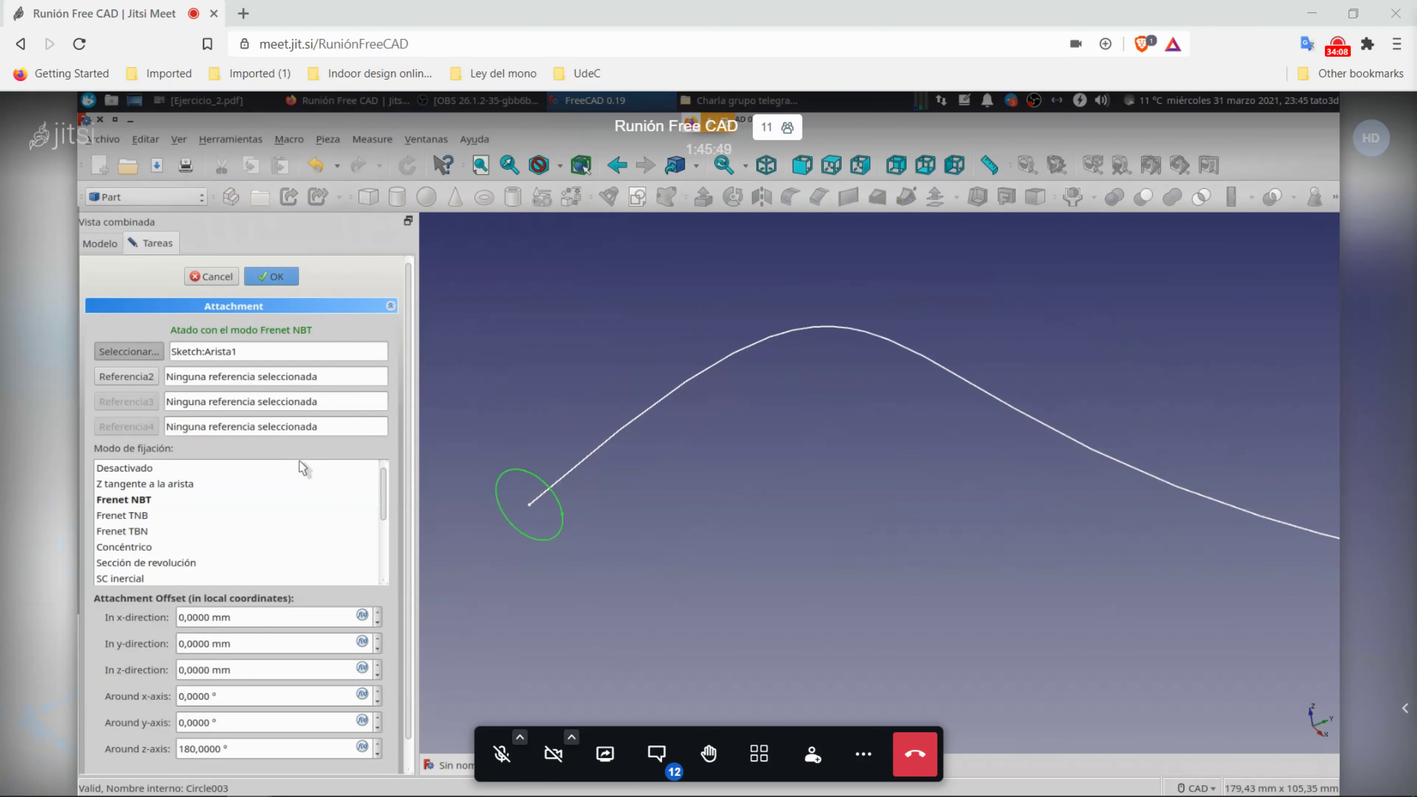
click(109, 249)
click(172, 439)
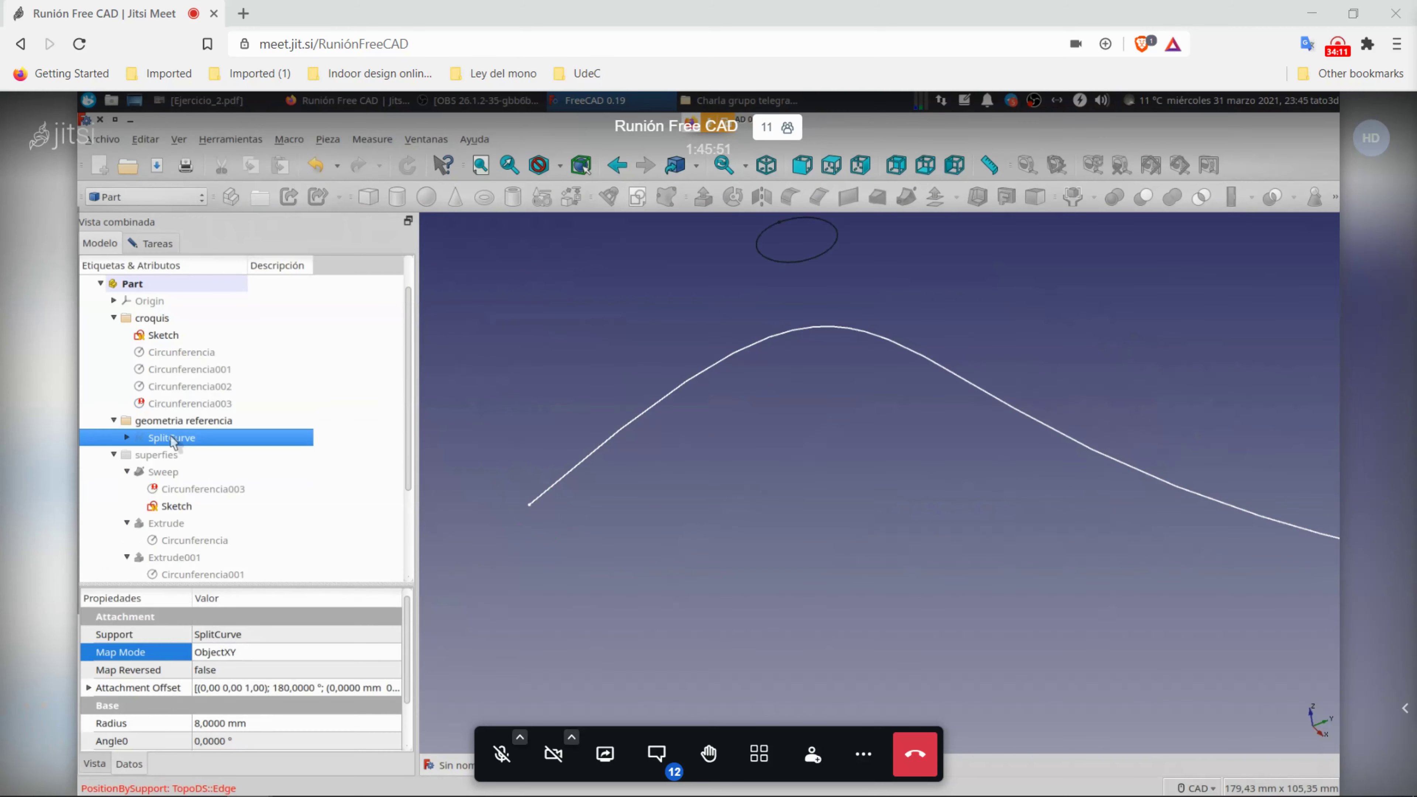
click(167, 472)
key(space)
click(585, 597)
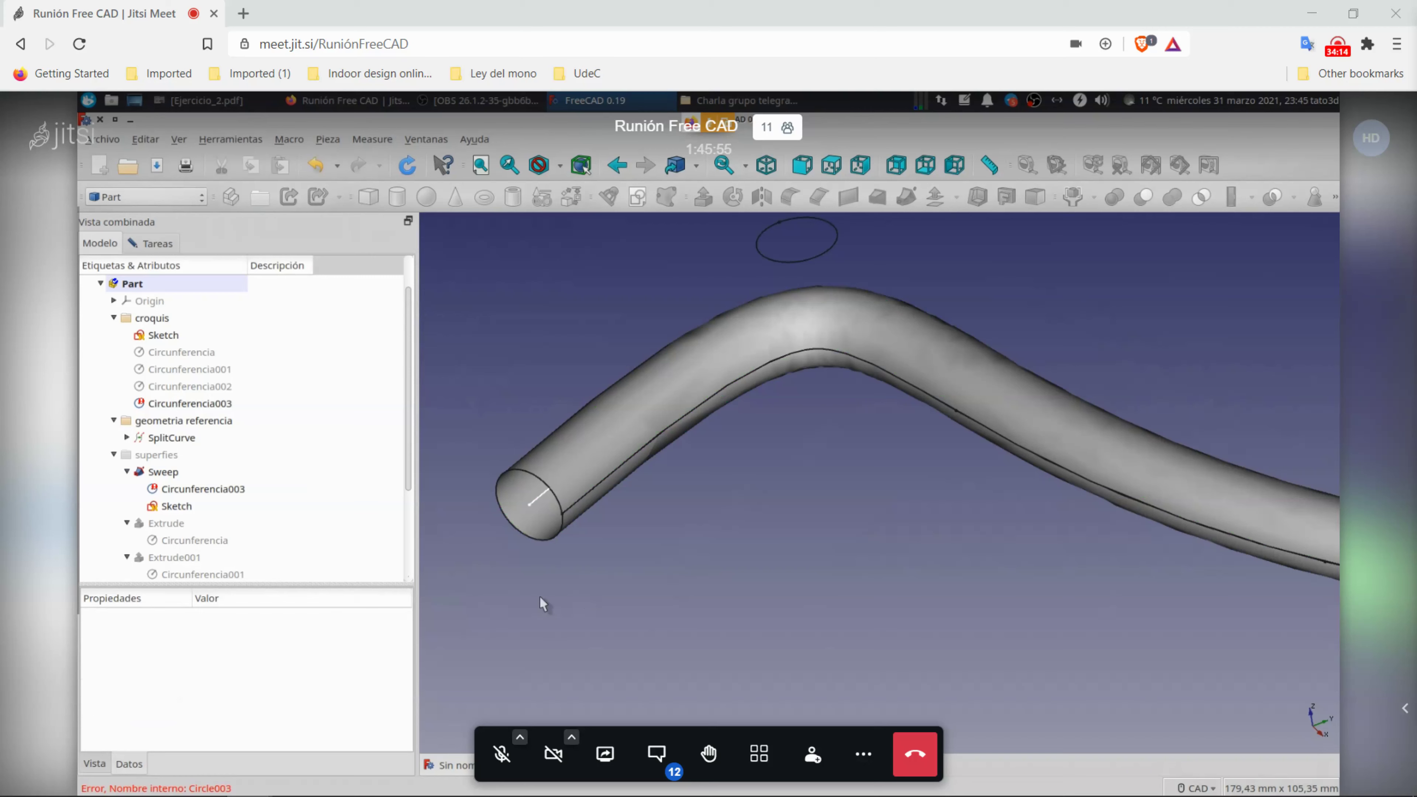
click(166, 247)
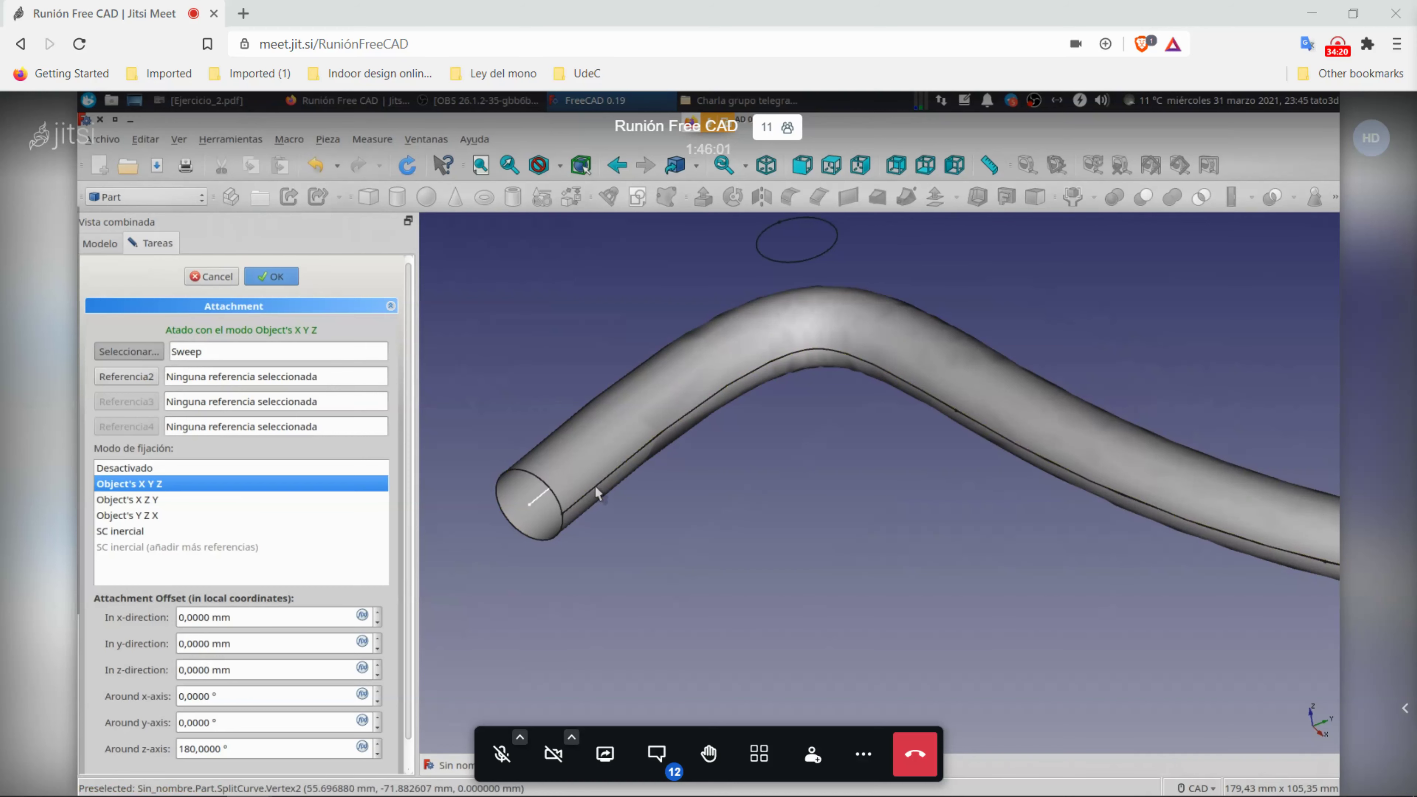
Step: Attach Circunferencia003 to SplitCurve Vertex2 and the Sweep face, XY tangent to surface
click(558, 499)
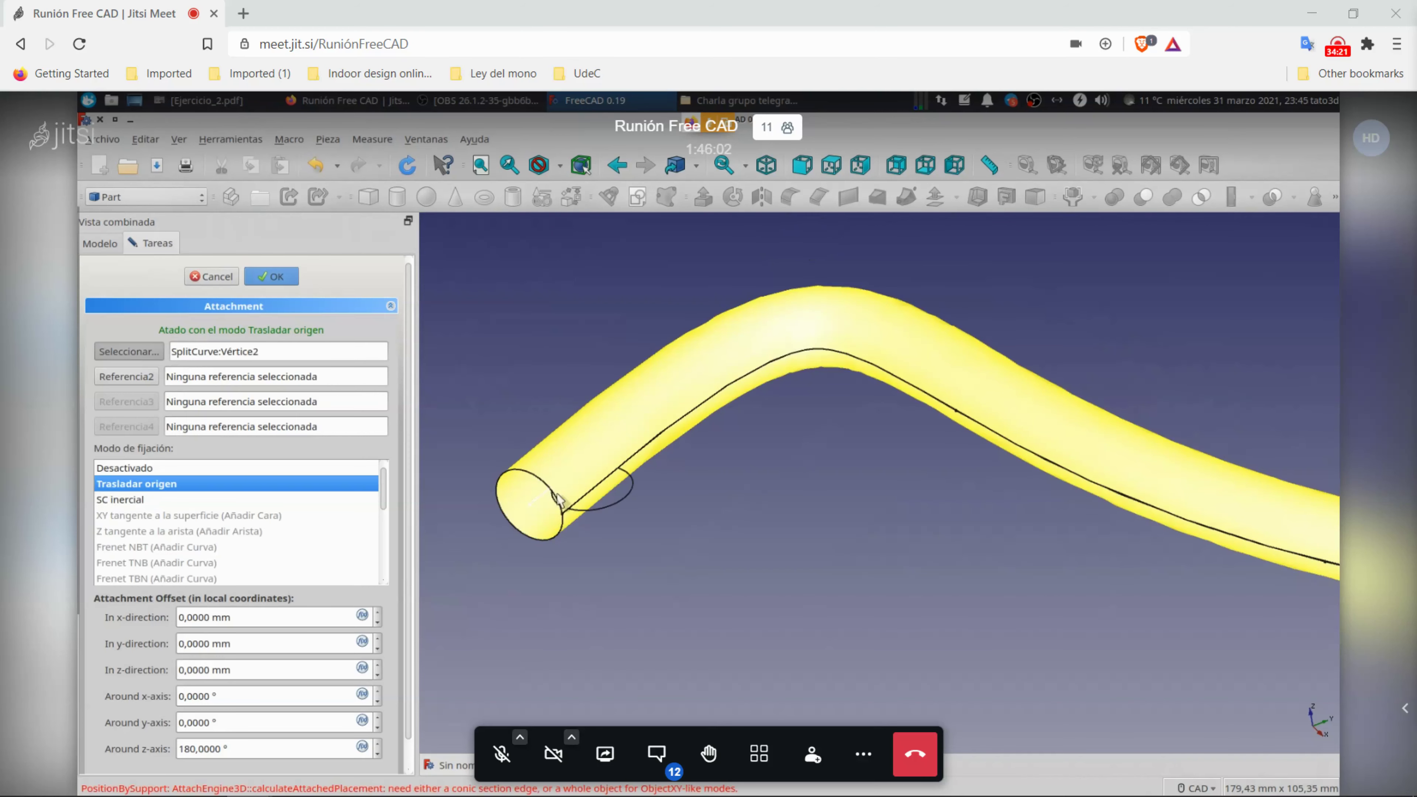
click(144, 381)
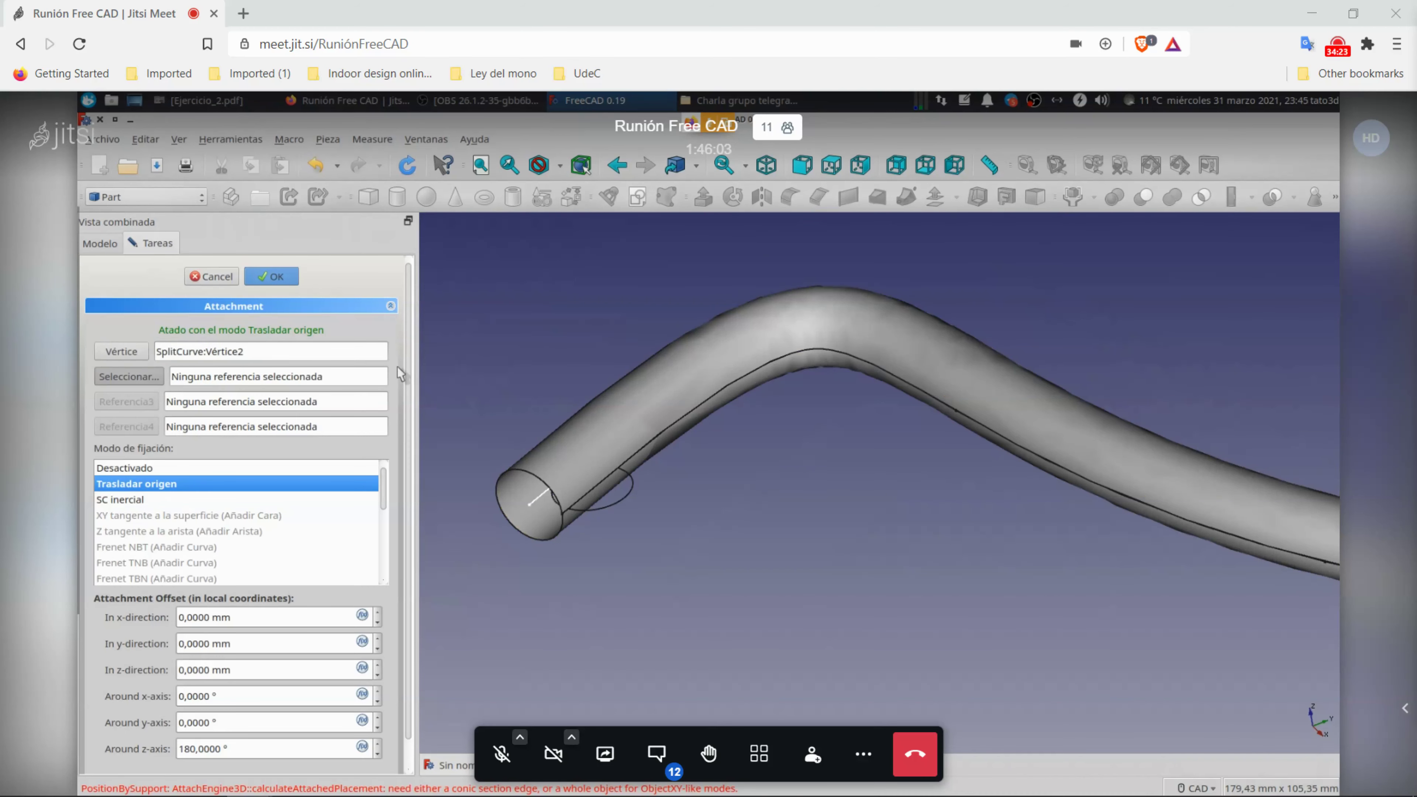
click(600, 434)
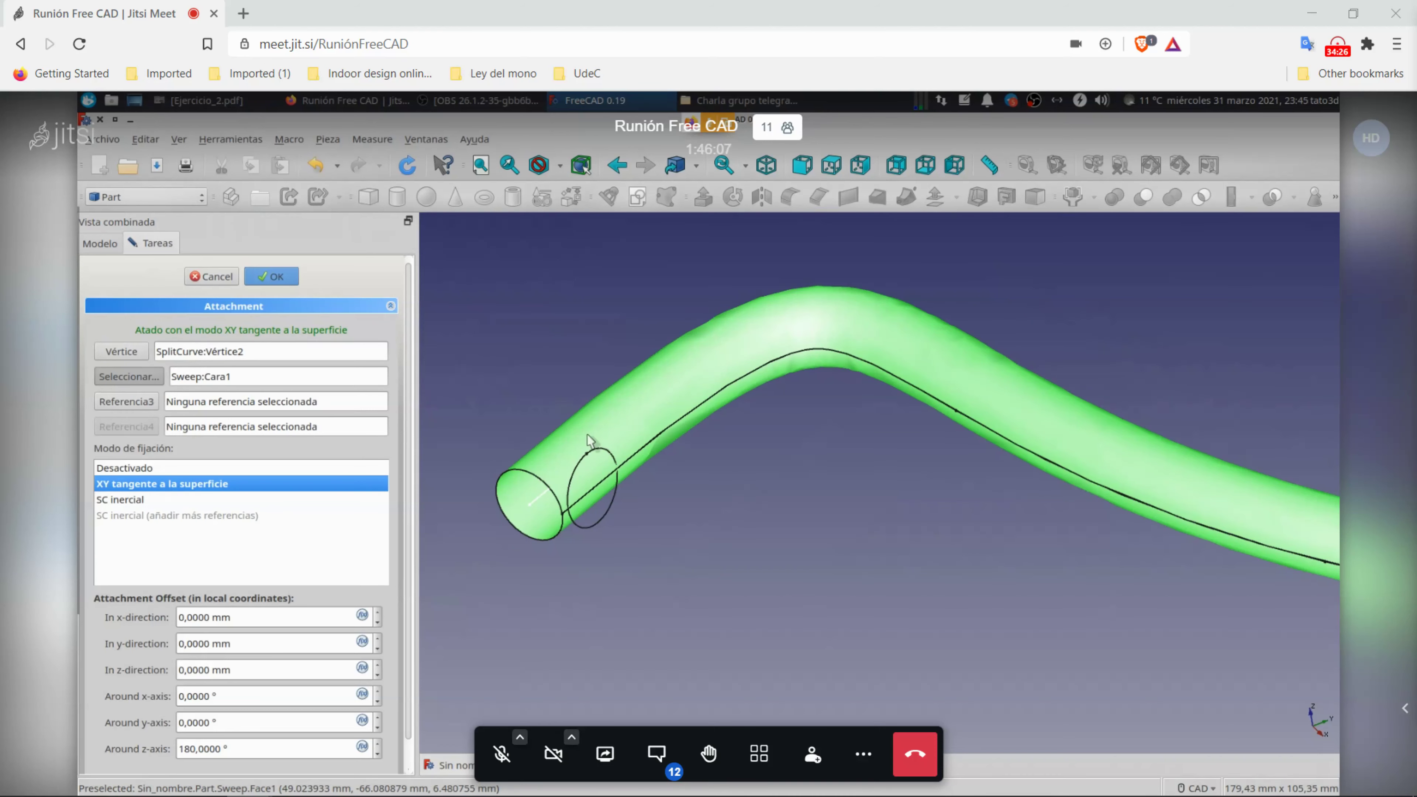
click(284, 277)
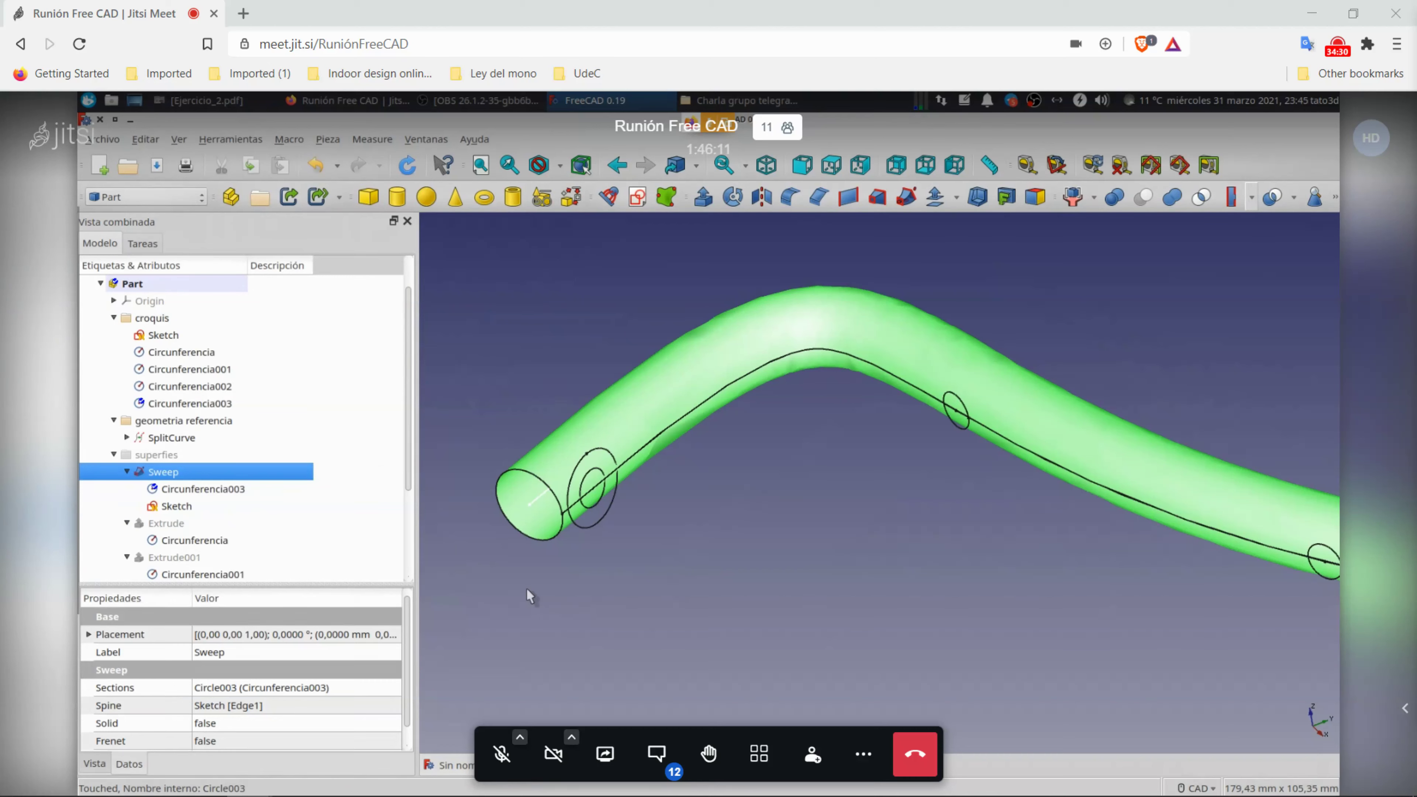
Step: Close the attachment editor and reselect Circunferencia003 under Sweep
click(526, 588)
click(127, 471)
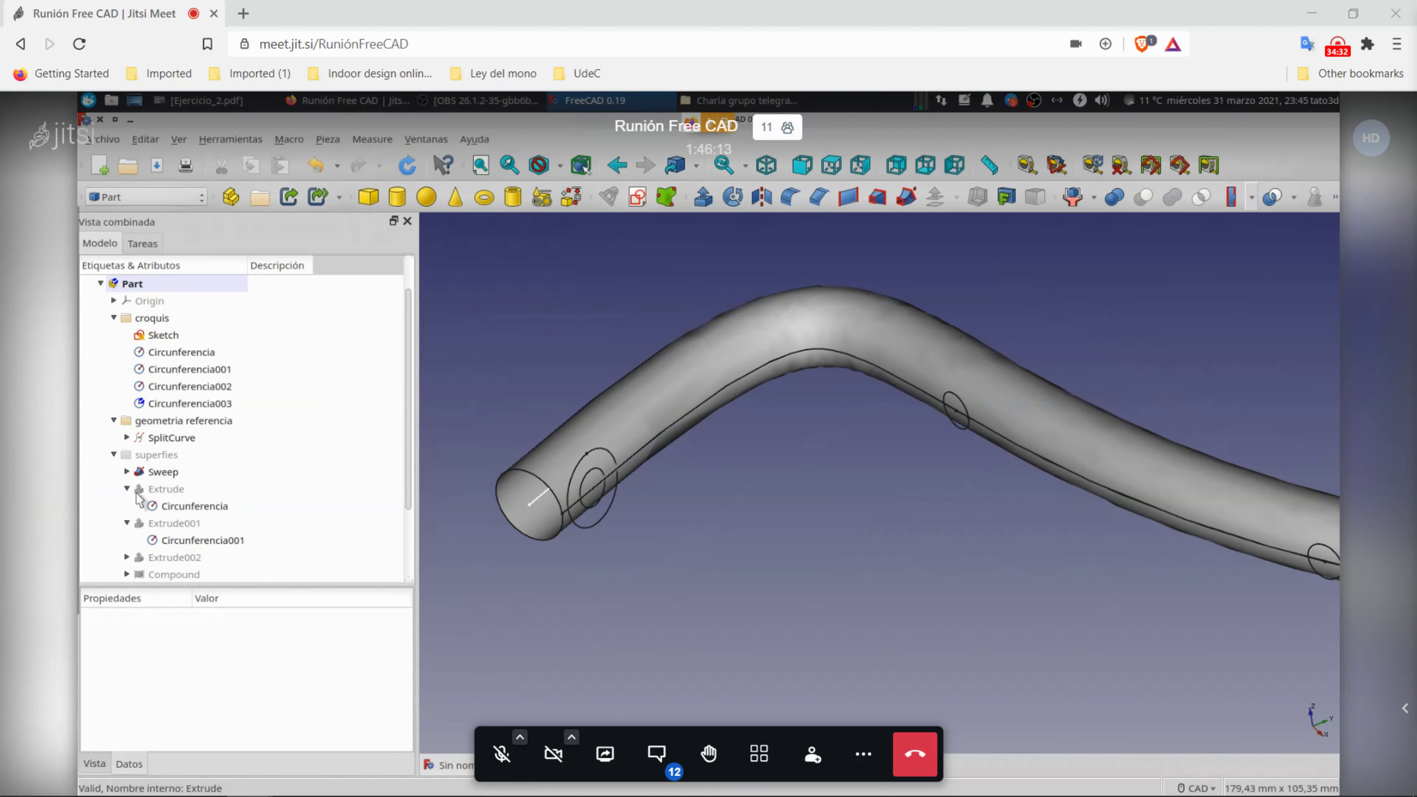
click(126, 471)
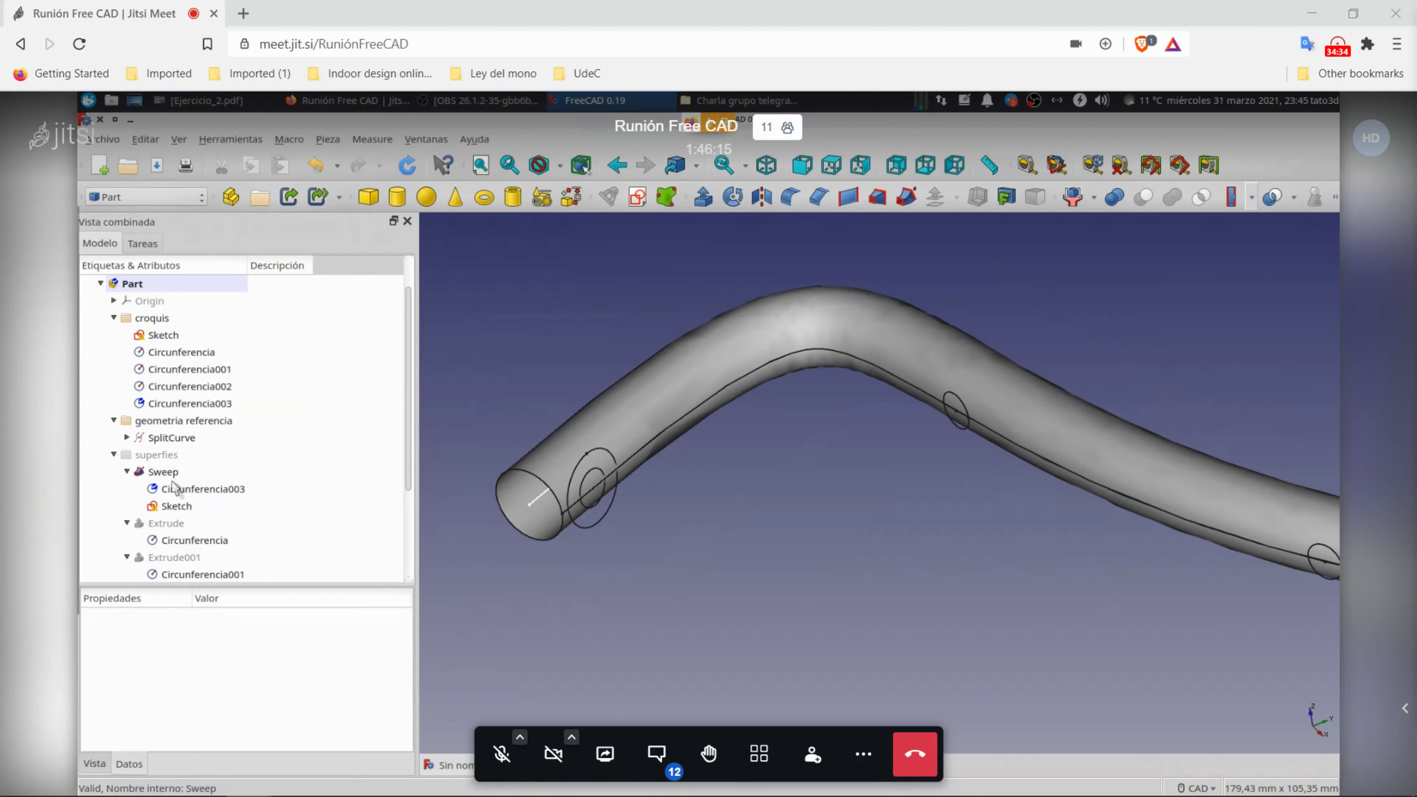
click(188, 490)
Step: Attach Circunferencia003 to Sketch Edge1 and Vertex1 in Frenet NBT mode
click(358, 653)
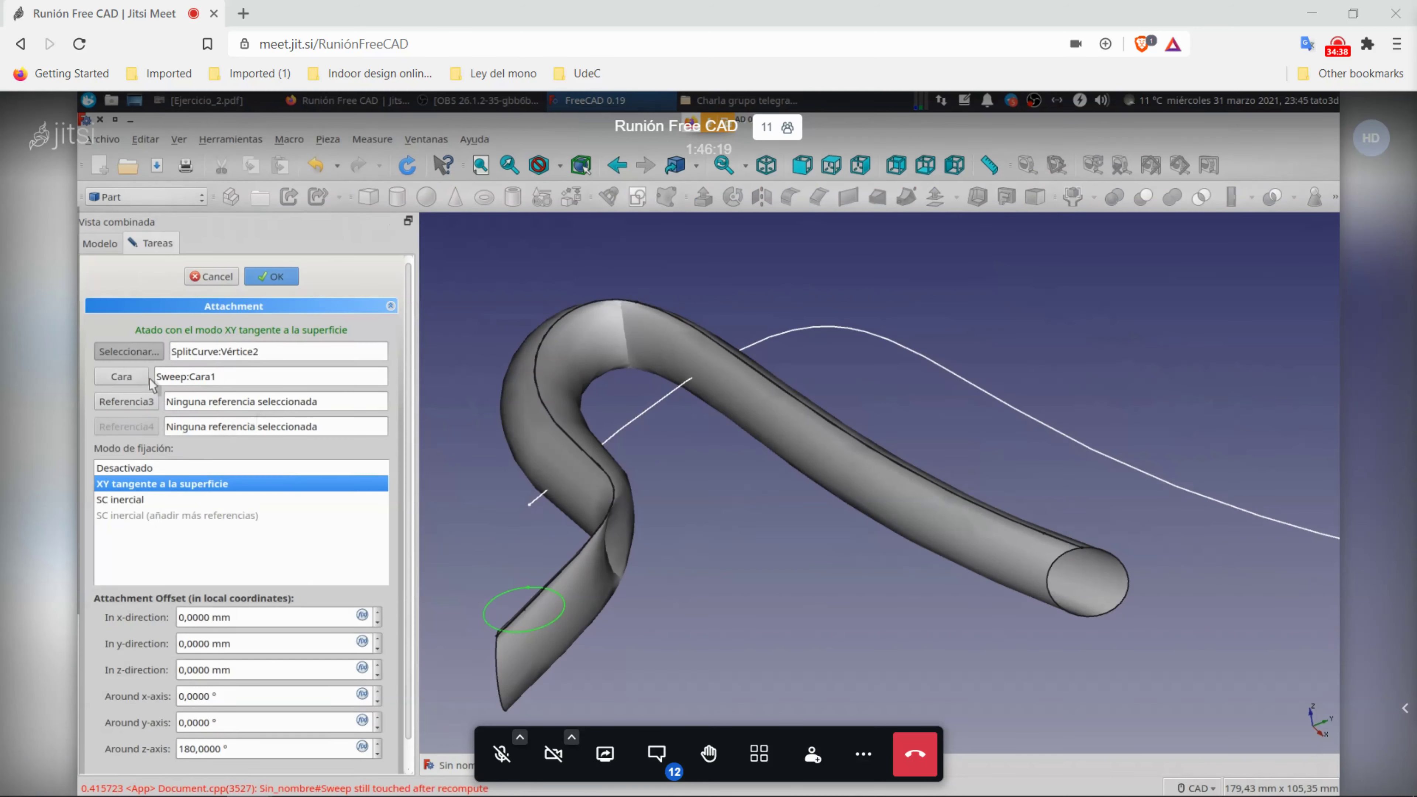
click(642, 415)
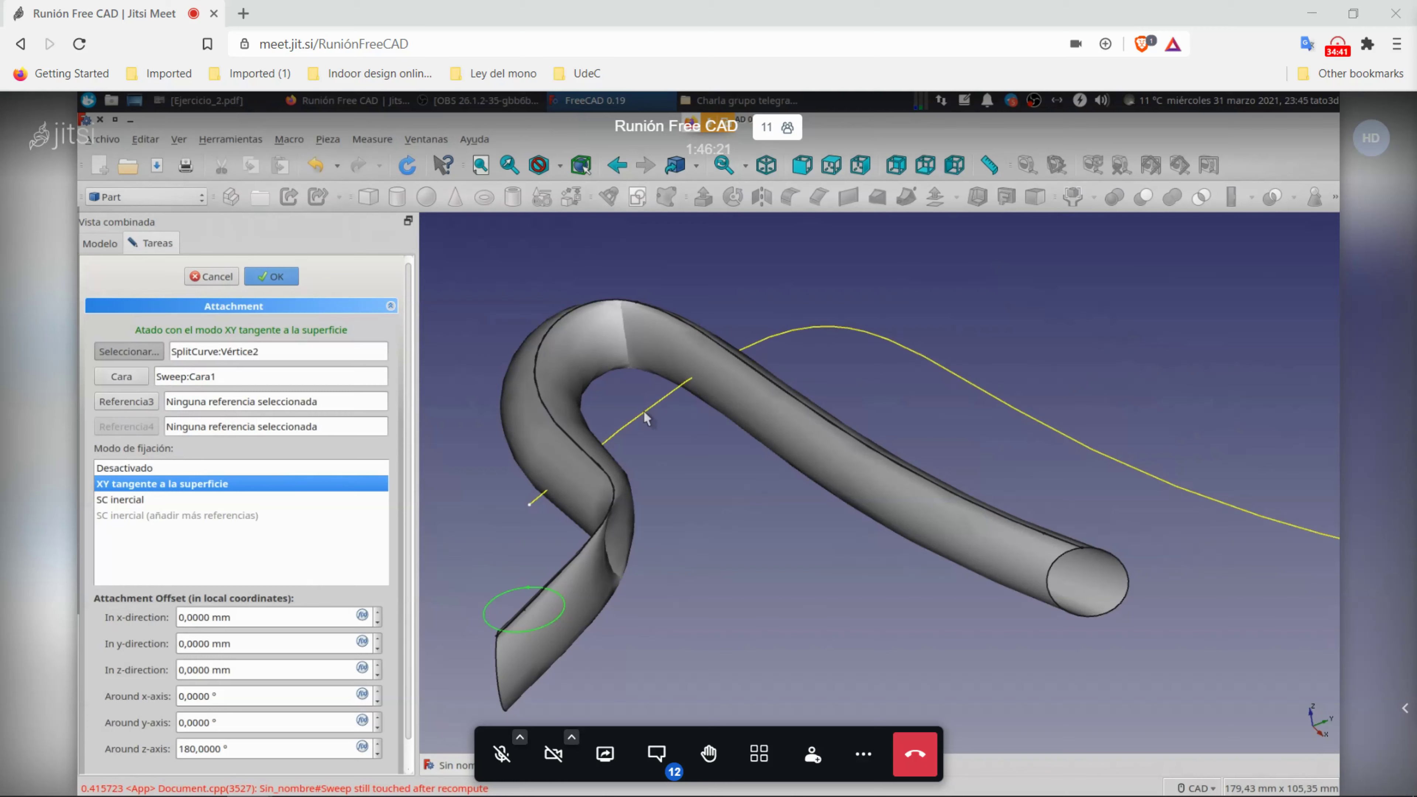
click(529, 504)
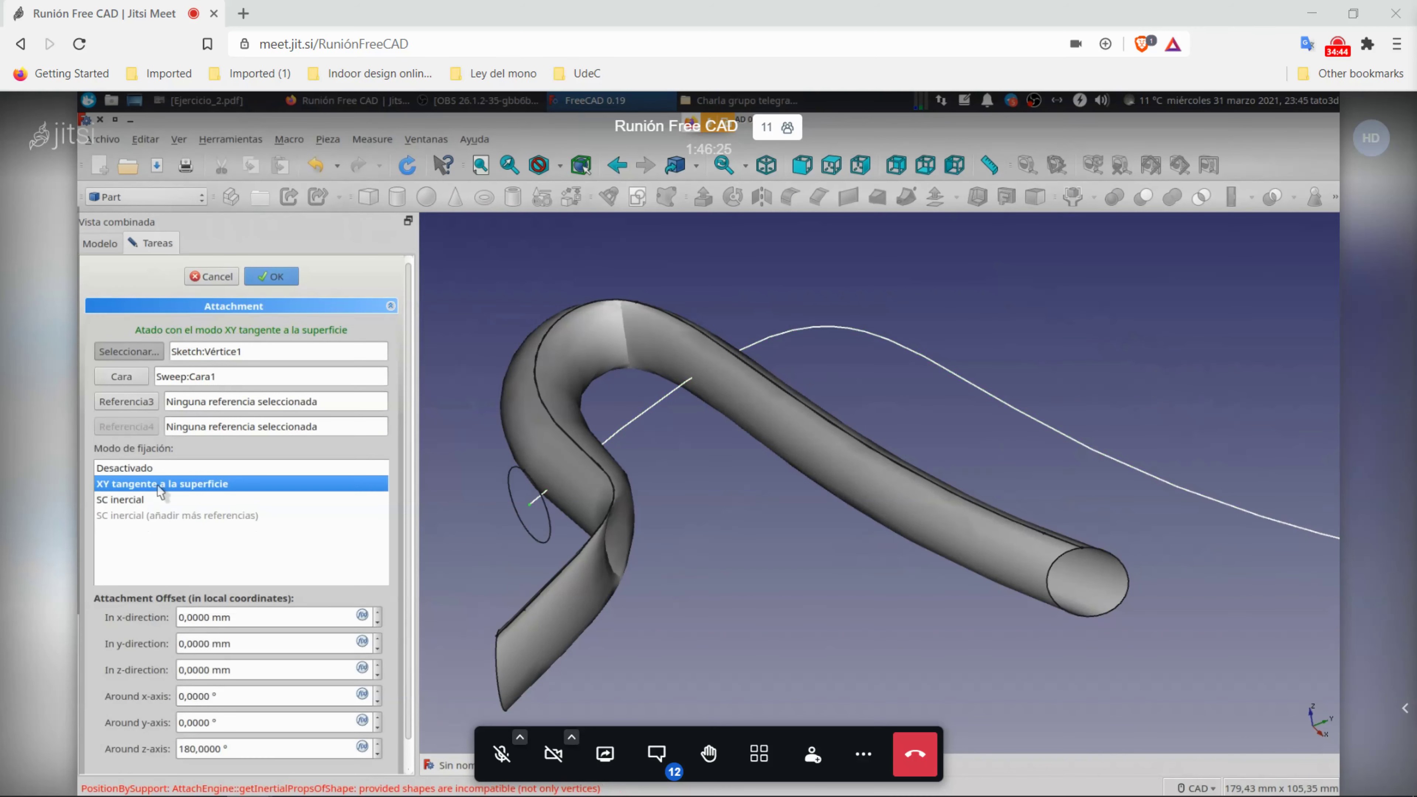
click(153, 354)
click(140, 354)
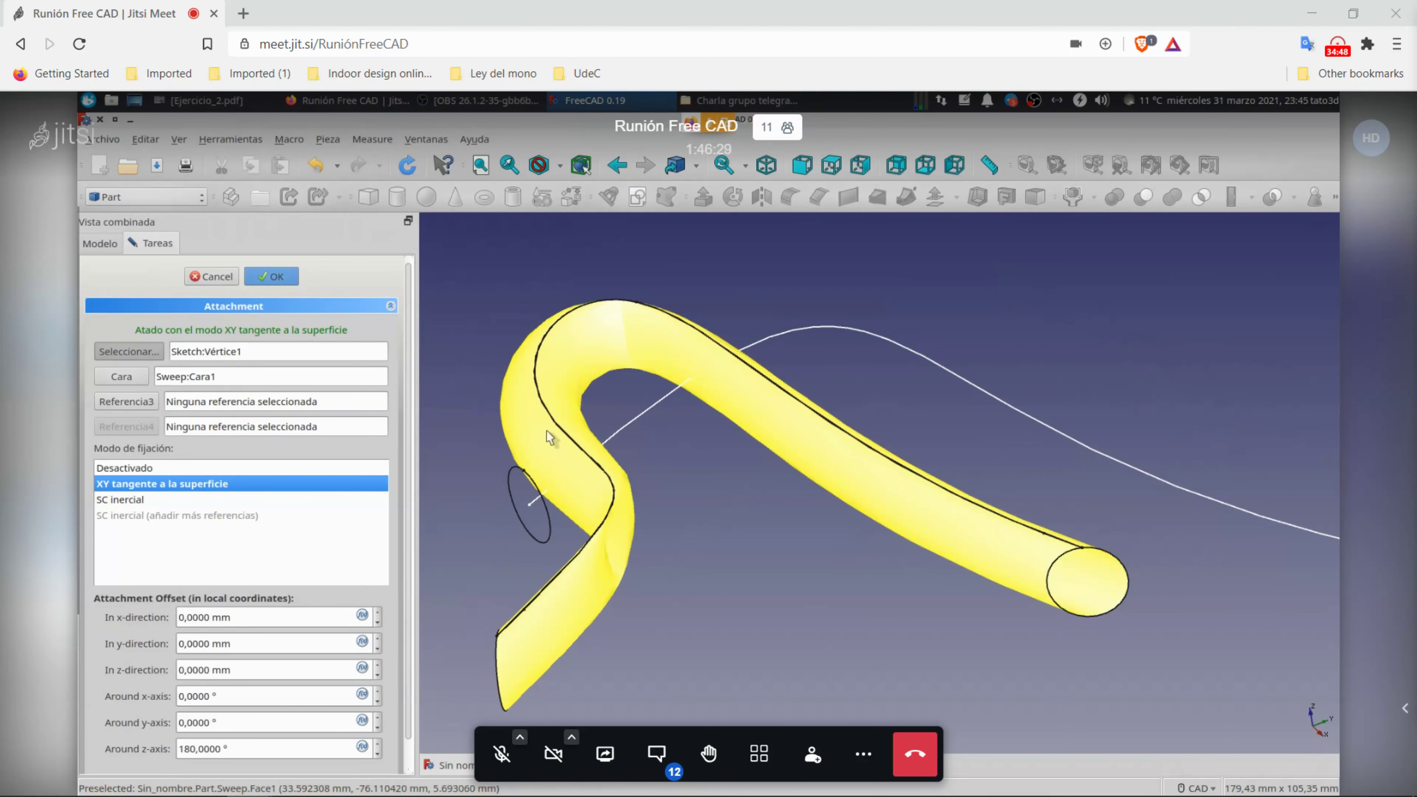
click(629, 425)
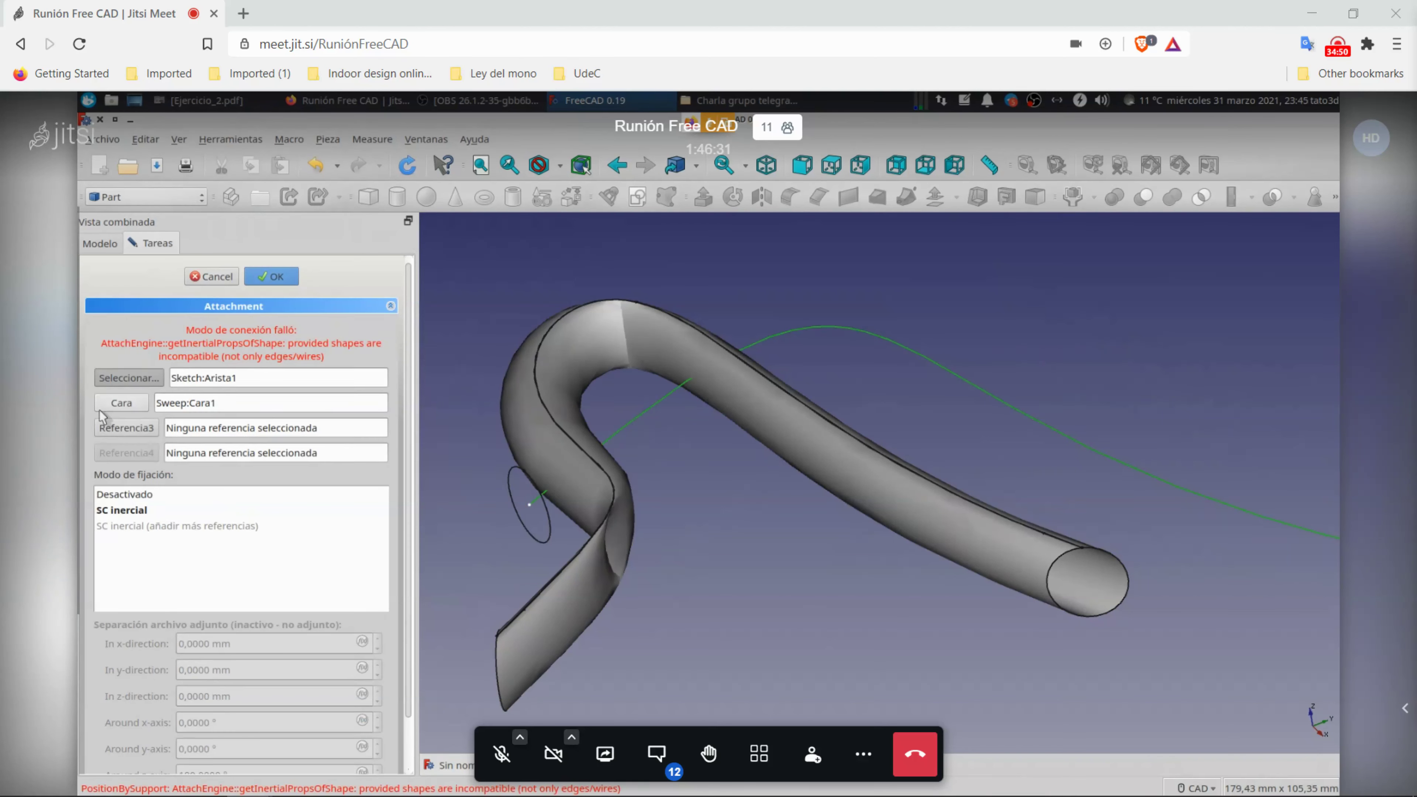
click(113, 406)
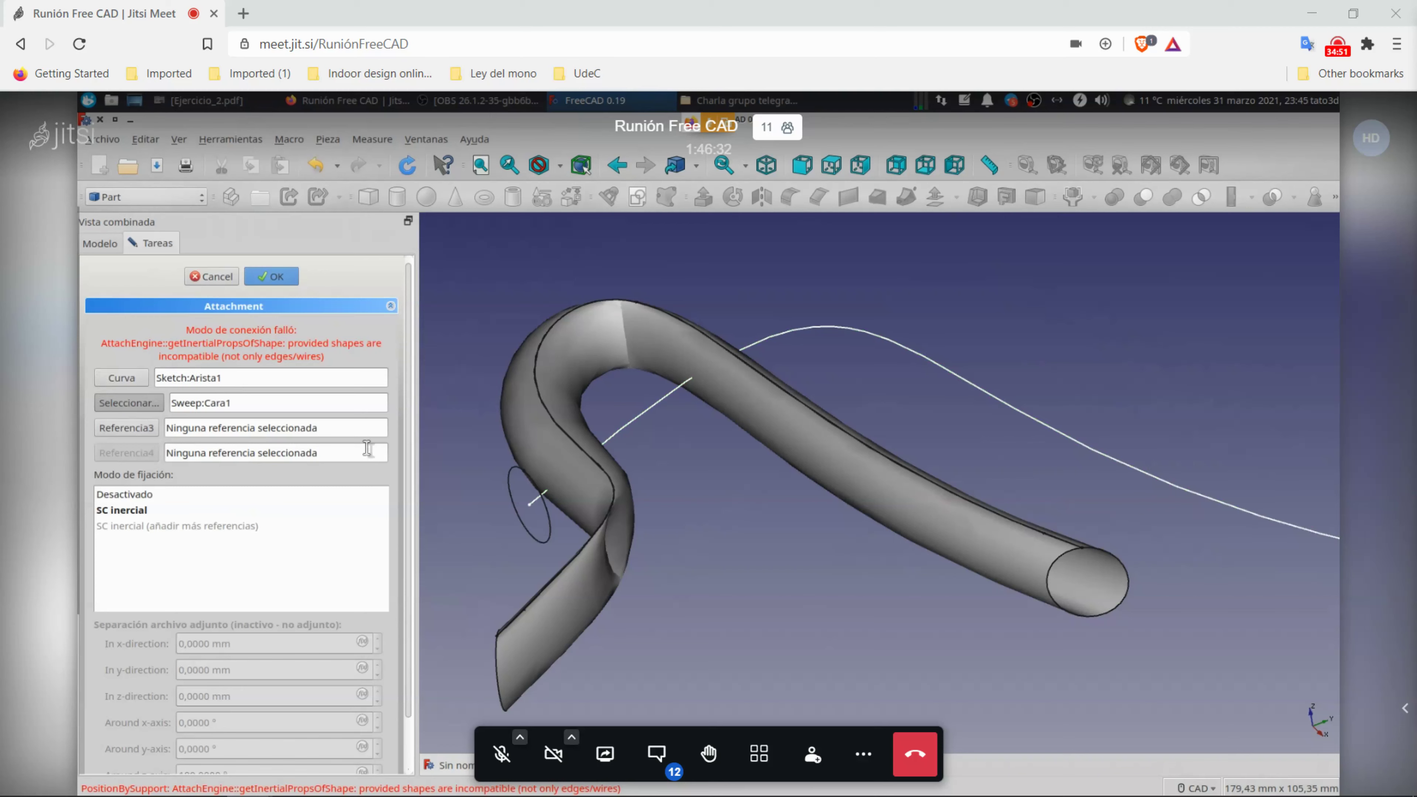
click(528, 506)
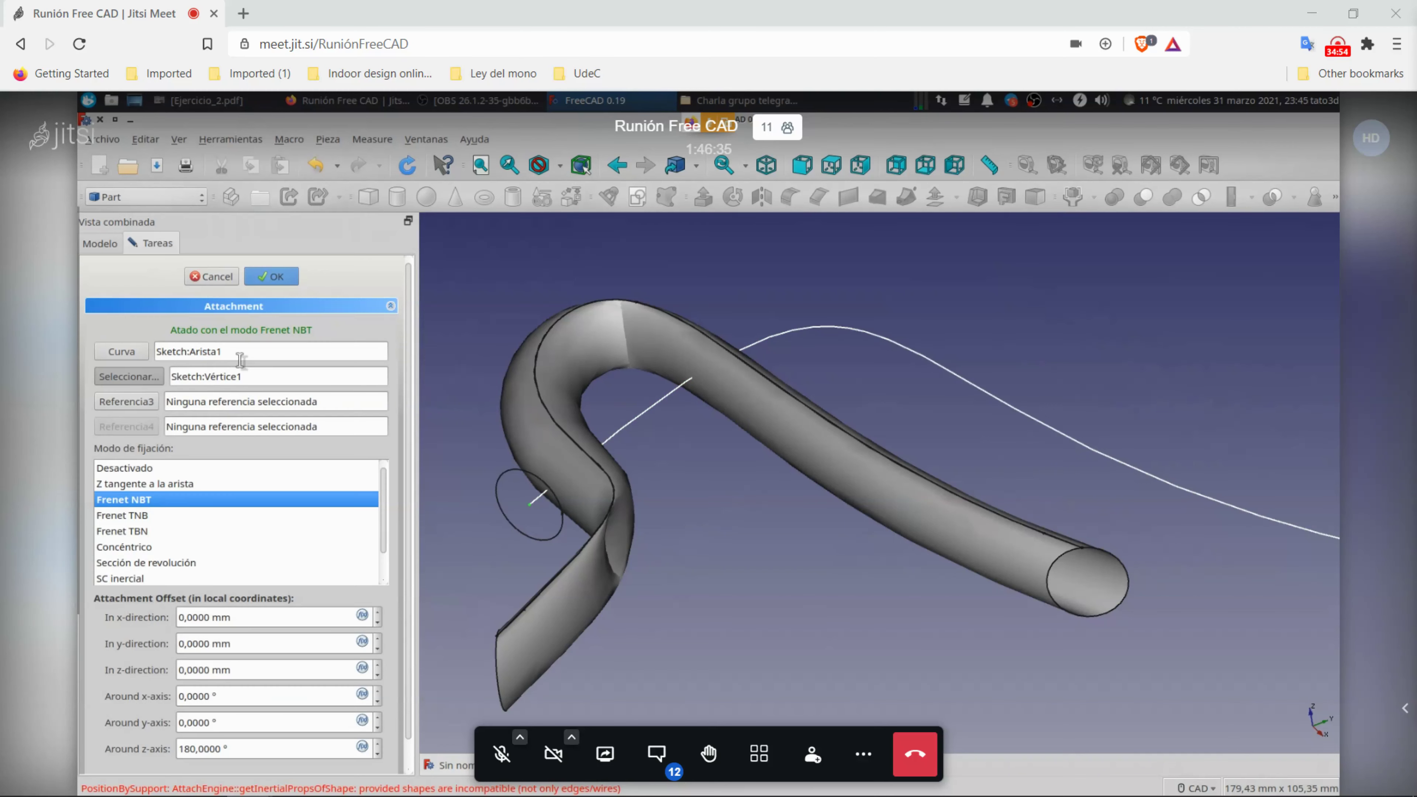
click(268, 282)
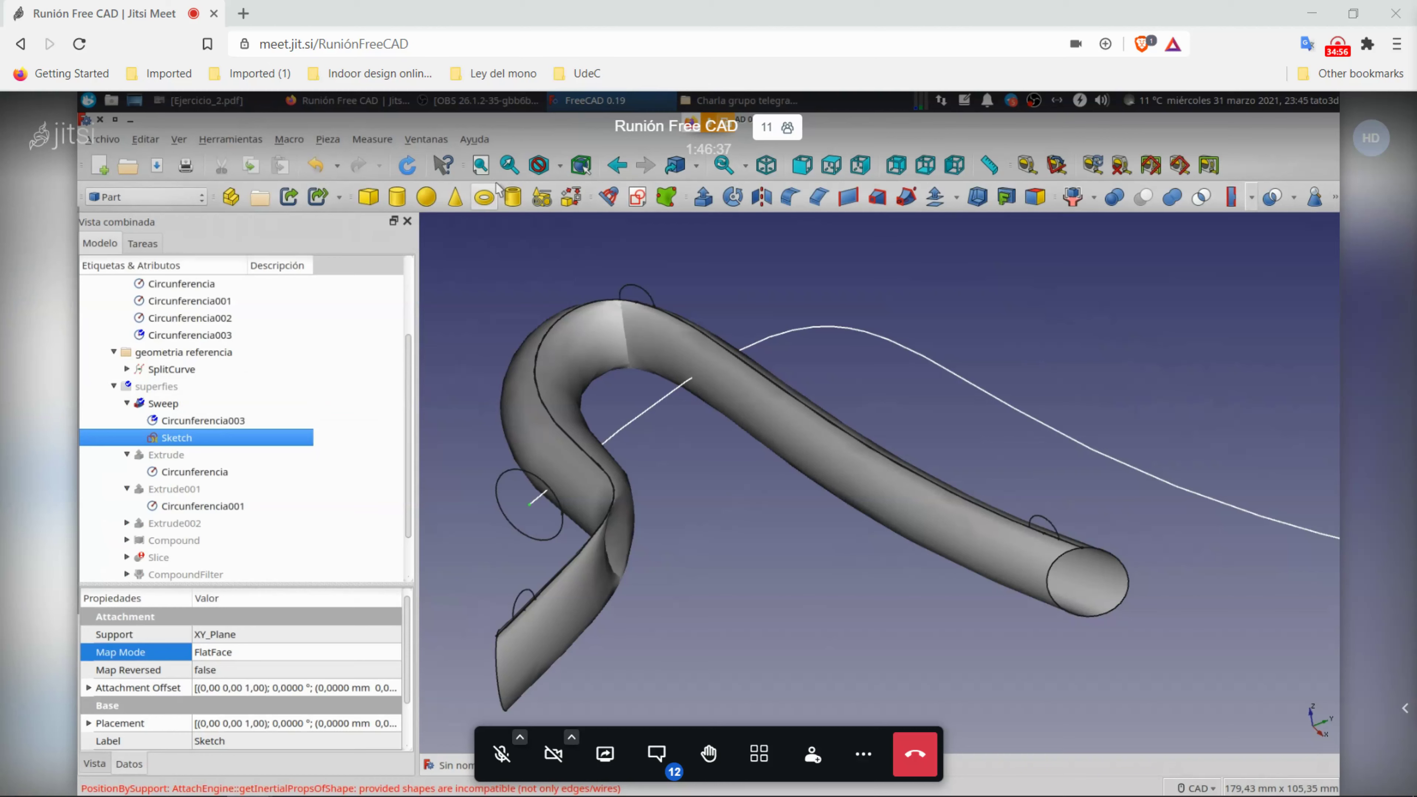
Step: Recompute the sweep, then review Circunferencia's FrenetTB attachment on SplitCurve Edge2 and Vertex2
click(407, 165)
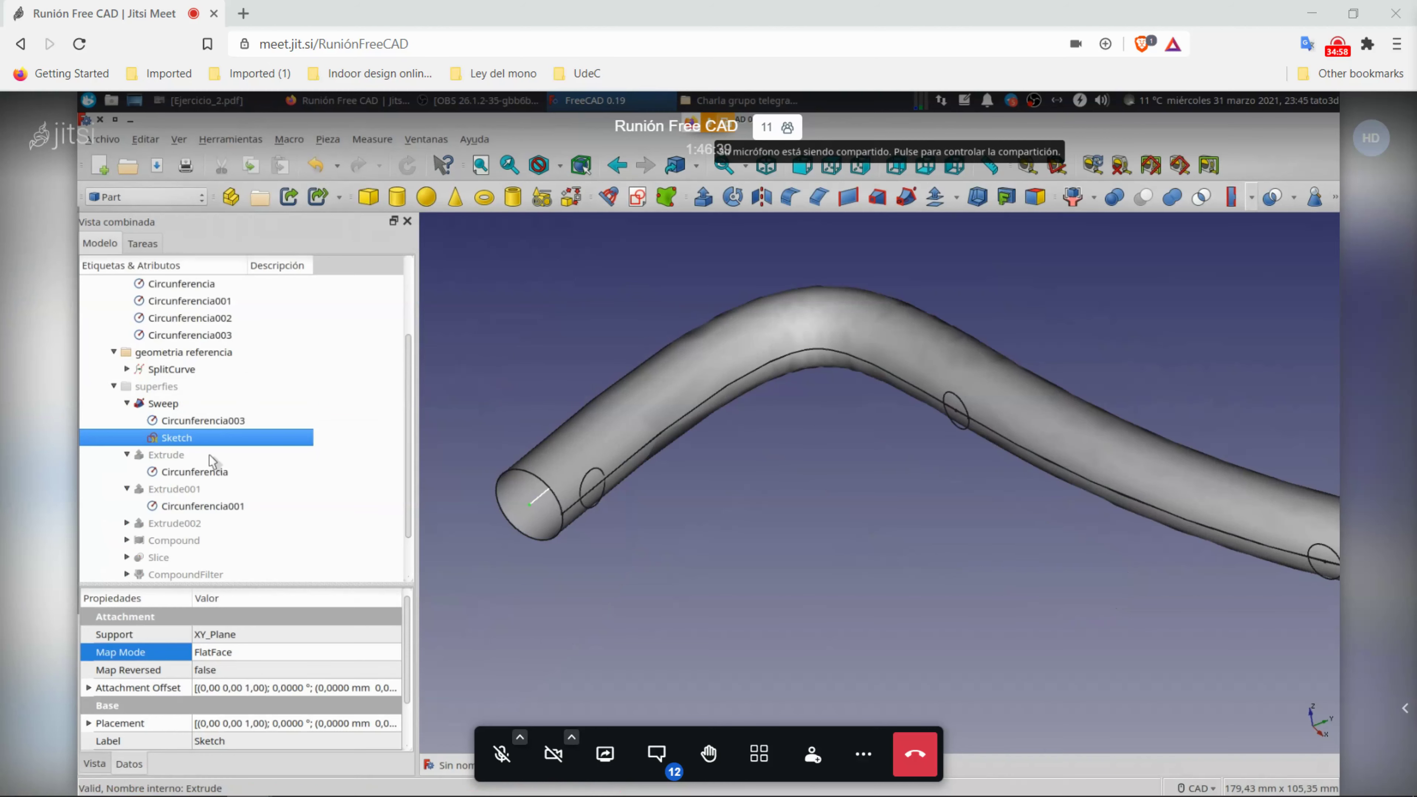
click(203, 507)
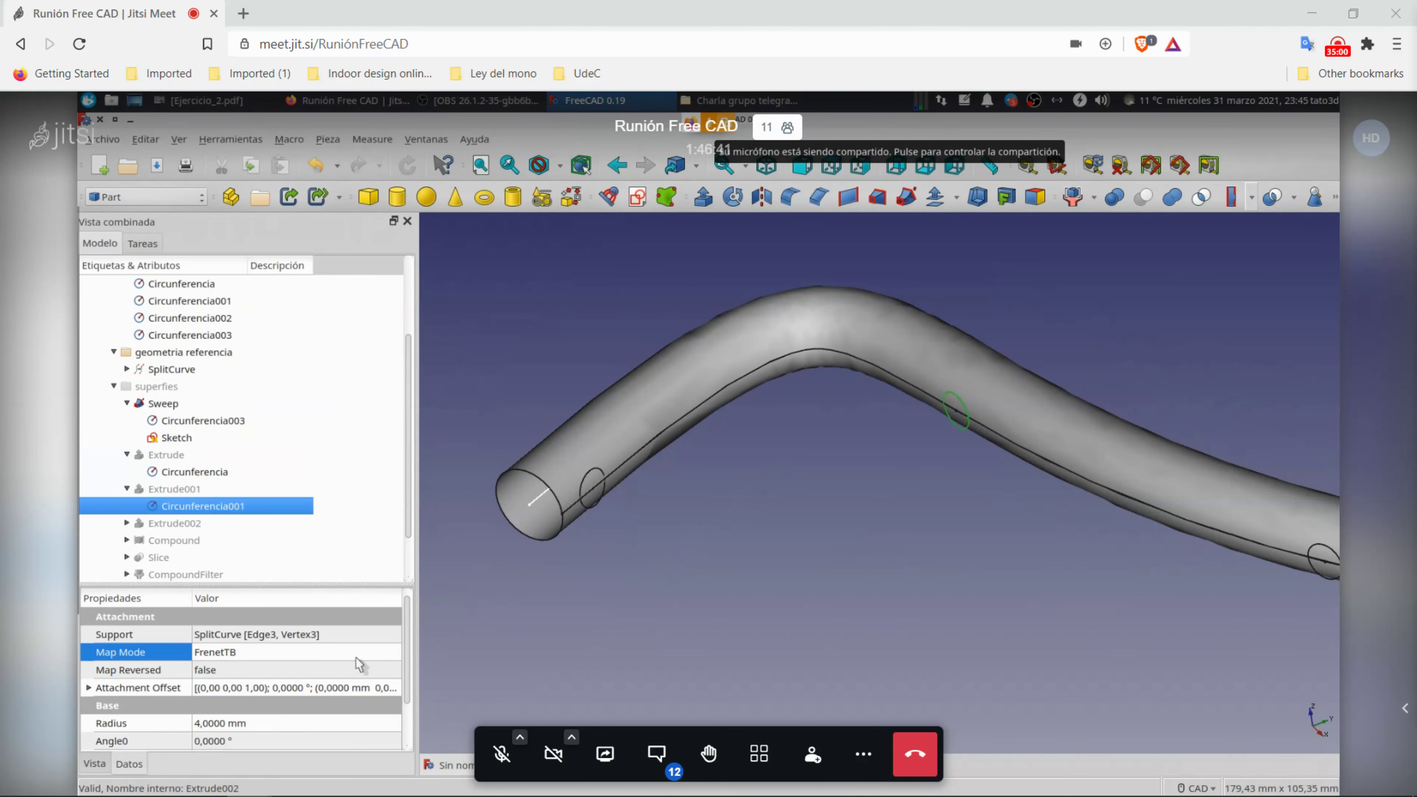
click(192, 473)
click(395, 653)
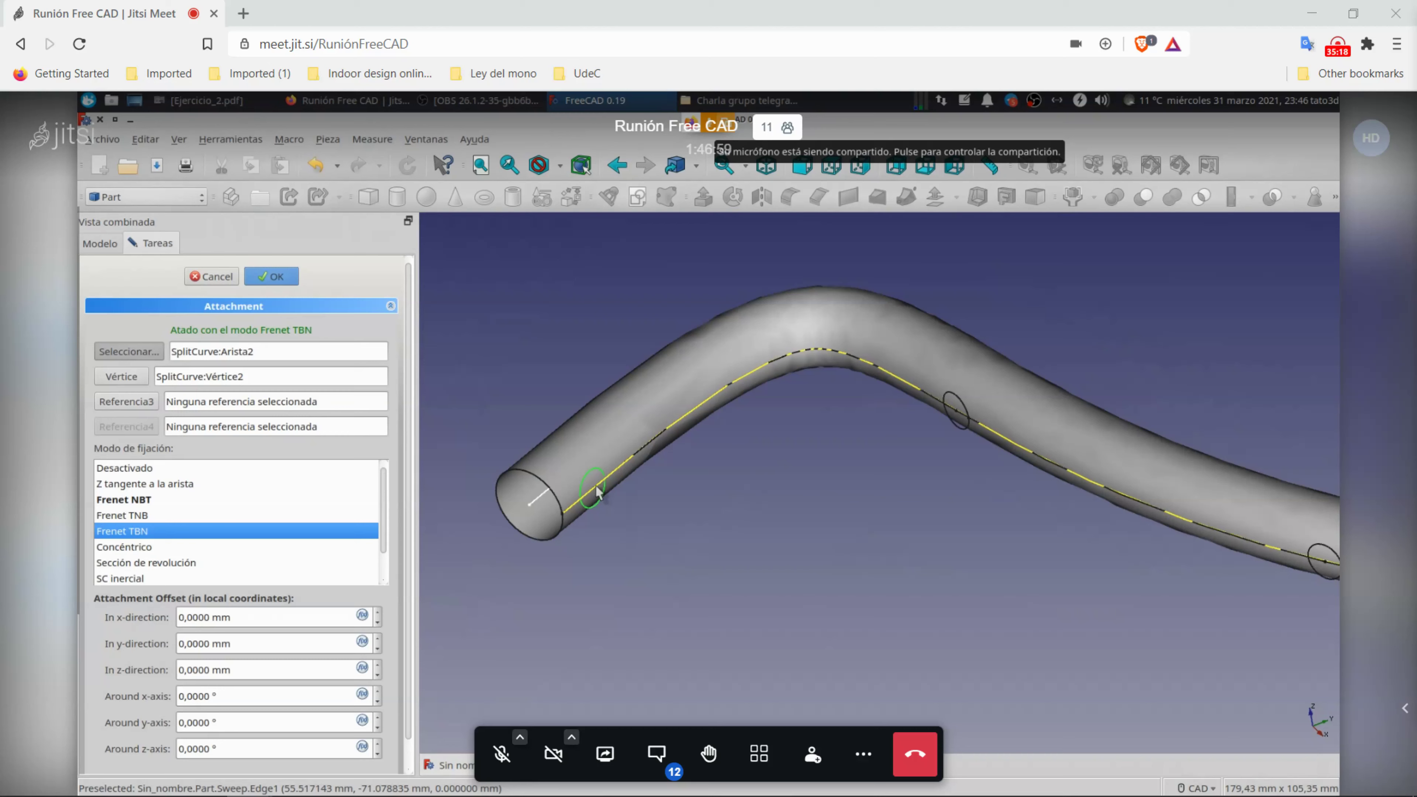
scroll(595, 492, up, 8)
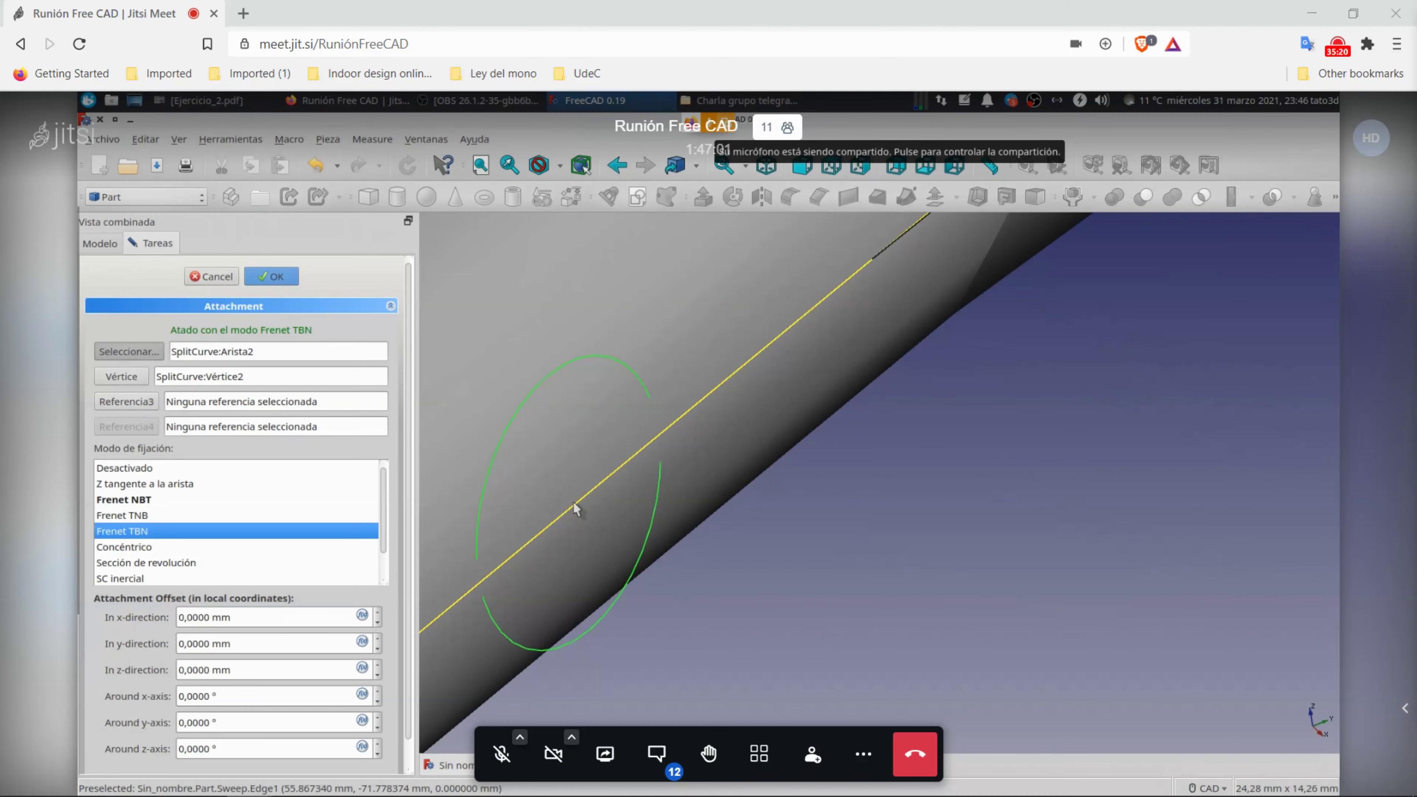
scroll(736, 617, down, 6)
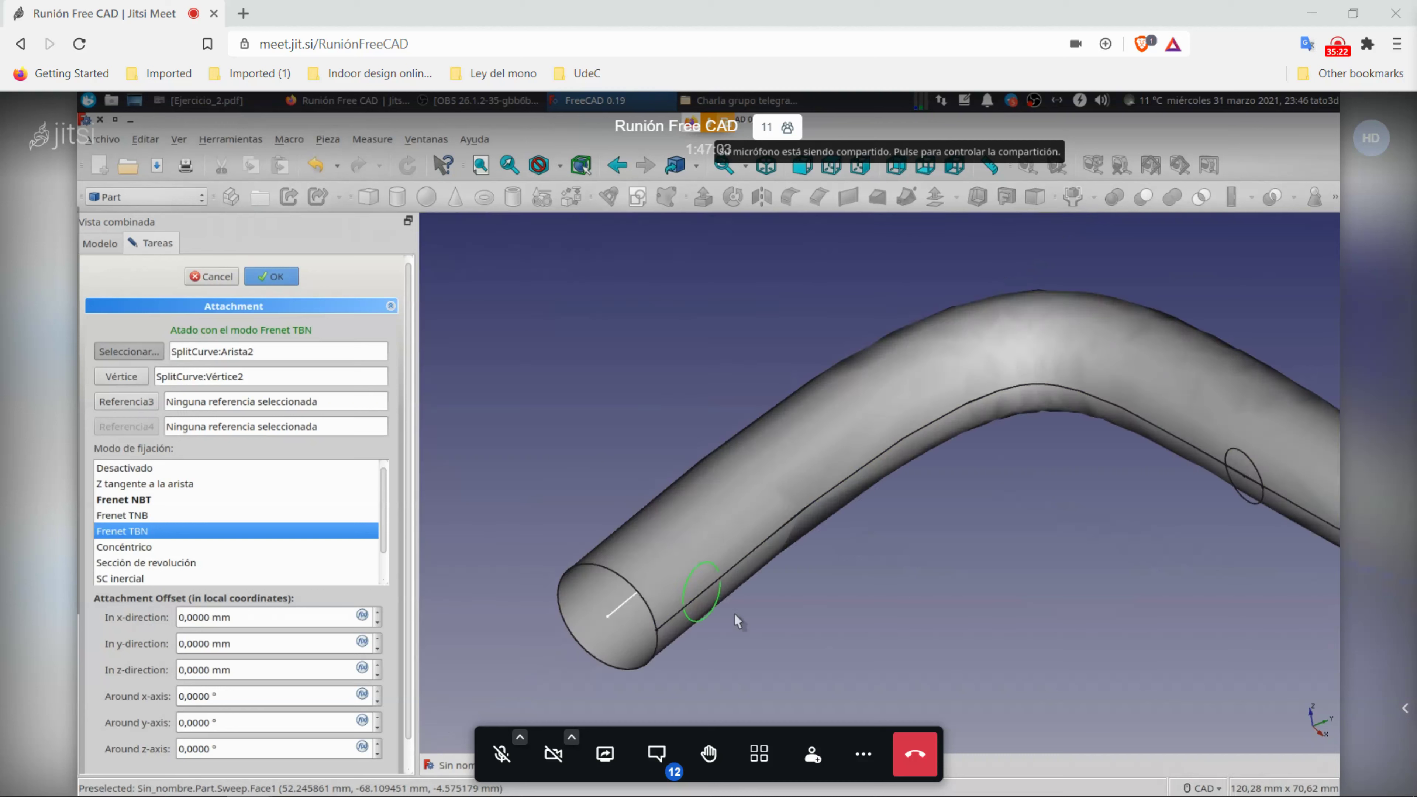
click(214, 276)
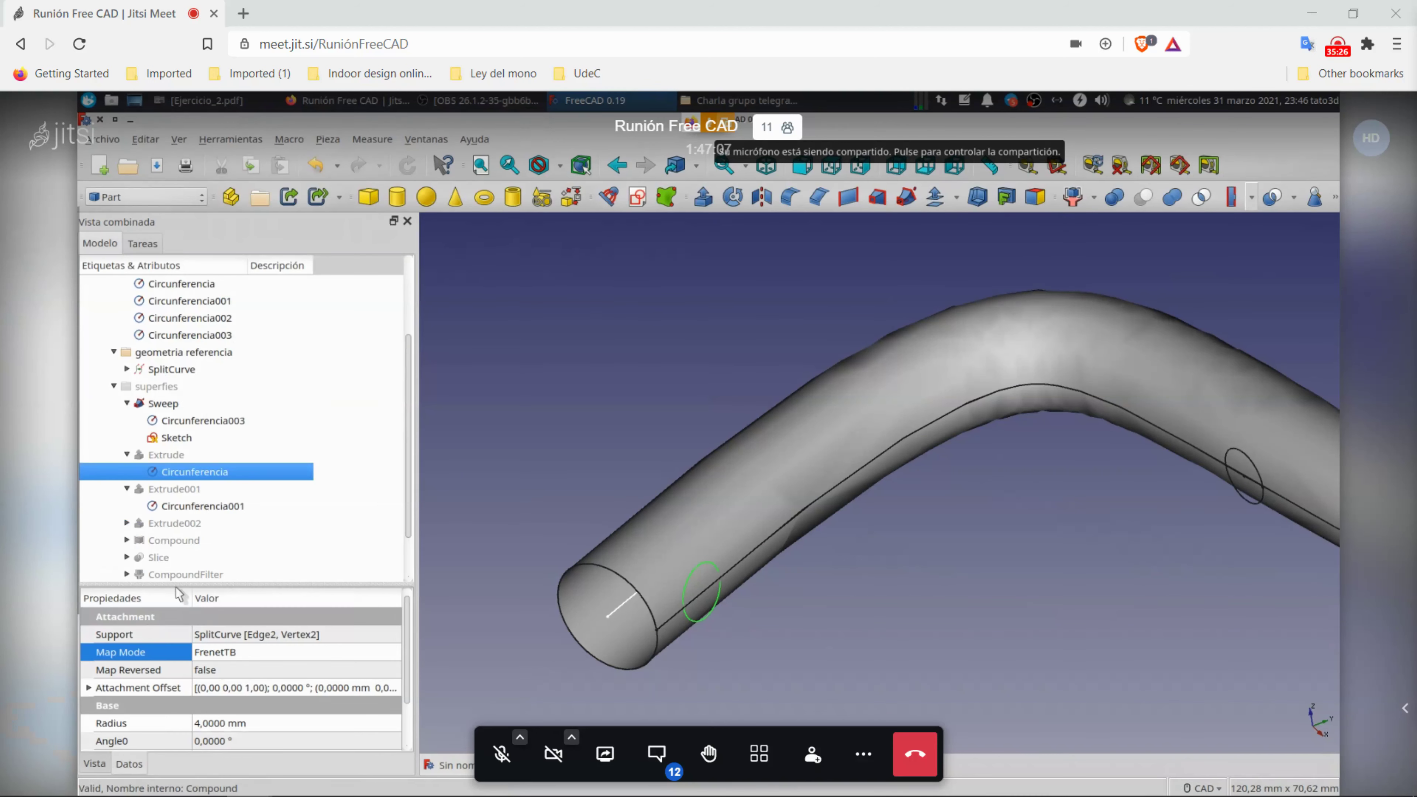
Step: Raise the SplitCurve's Point Size from 5 to 19
click(172, 370)
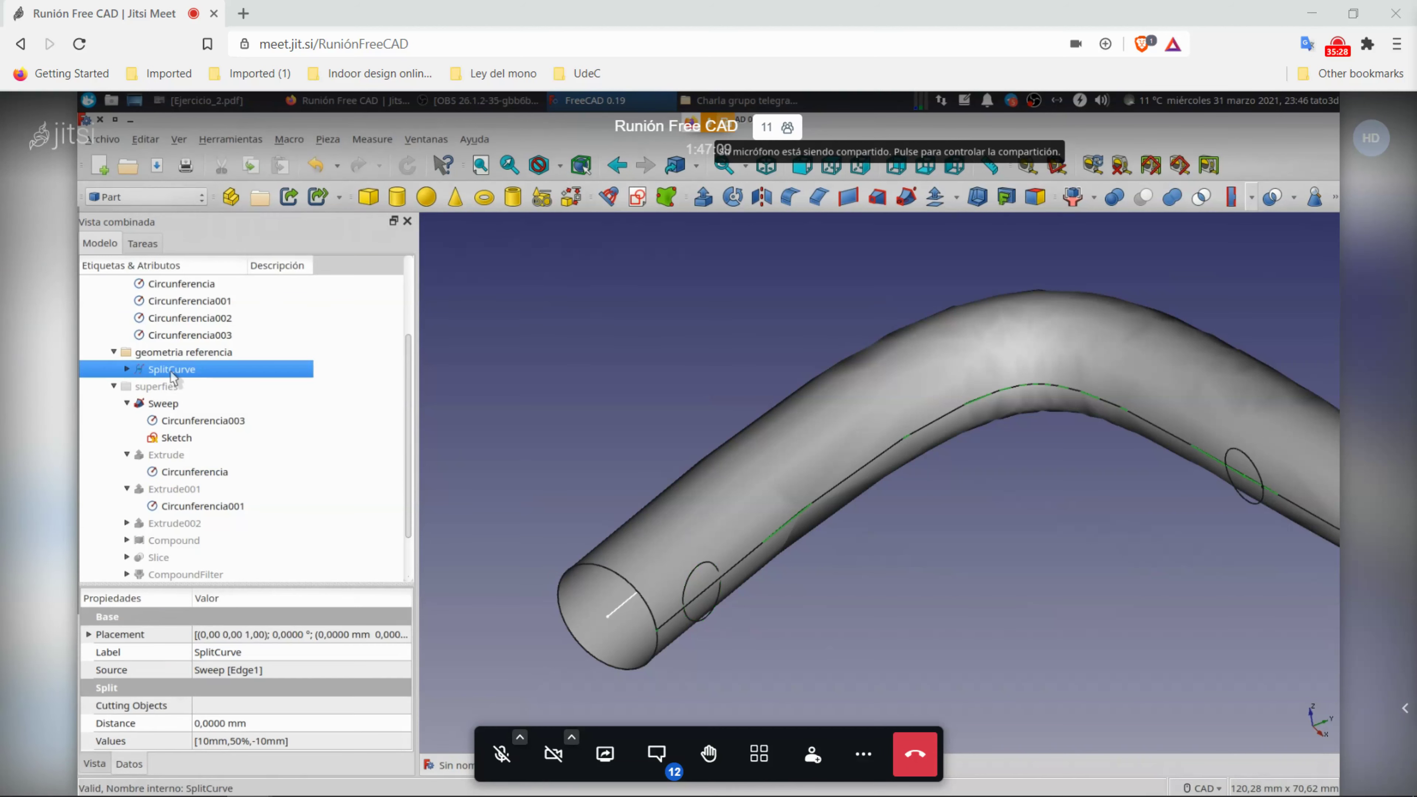
click(94, 763)
scroll(187, 723, down, 2)
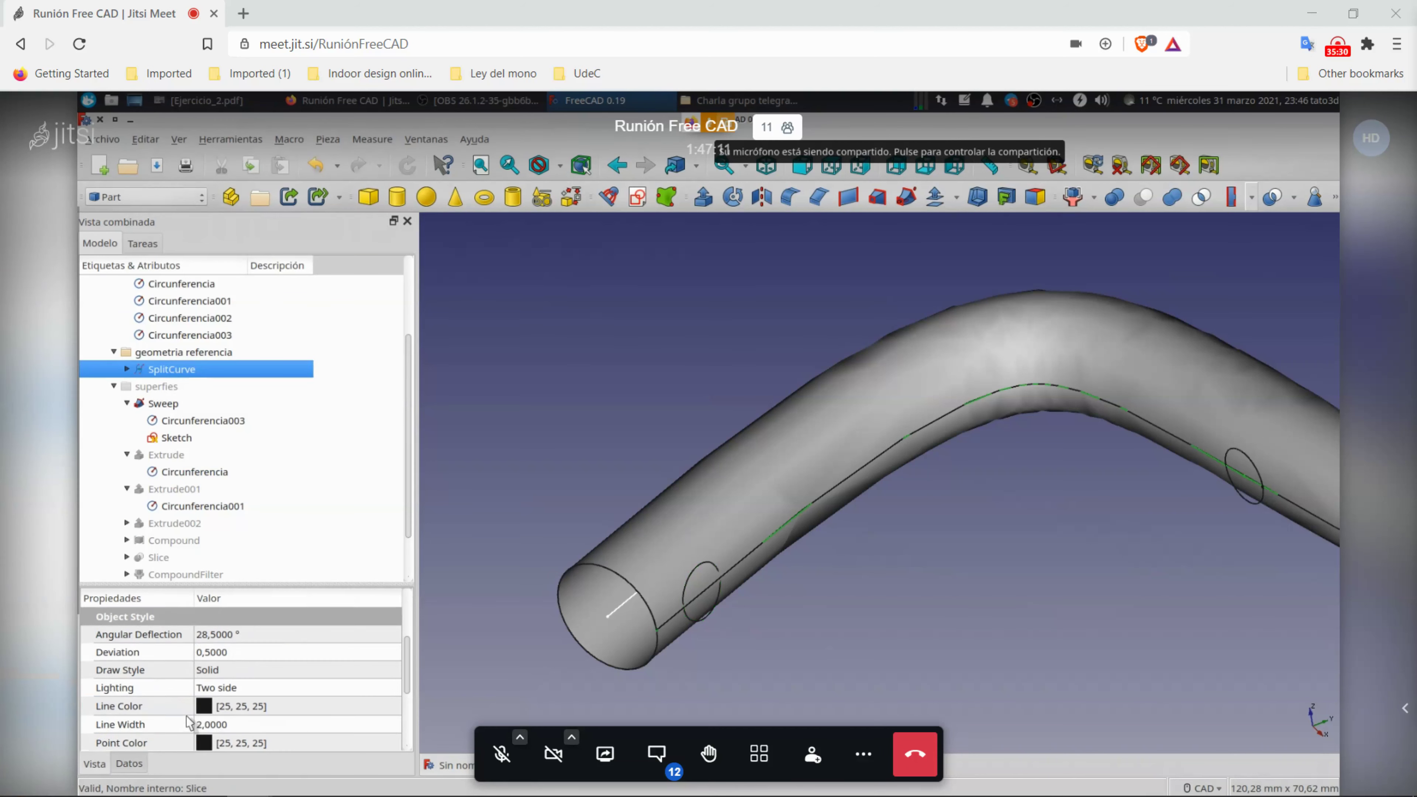
scroll(187, 722, down, 1)
scroll(245, 717, down, 1)
click(250, 692)
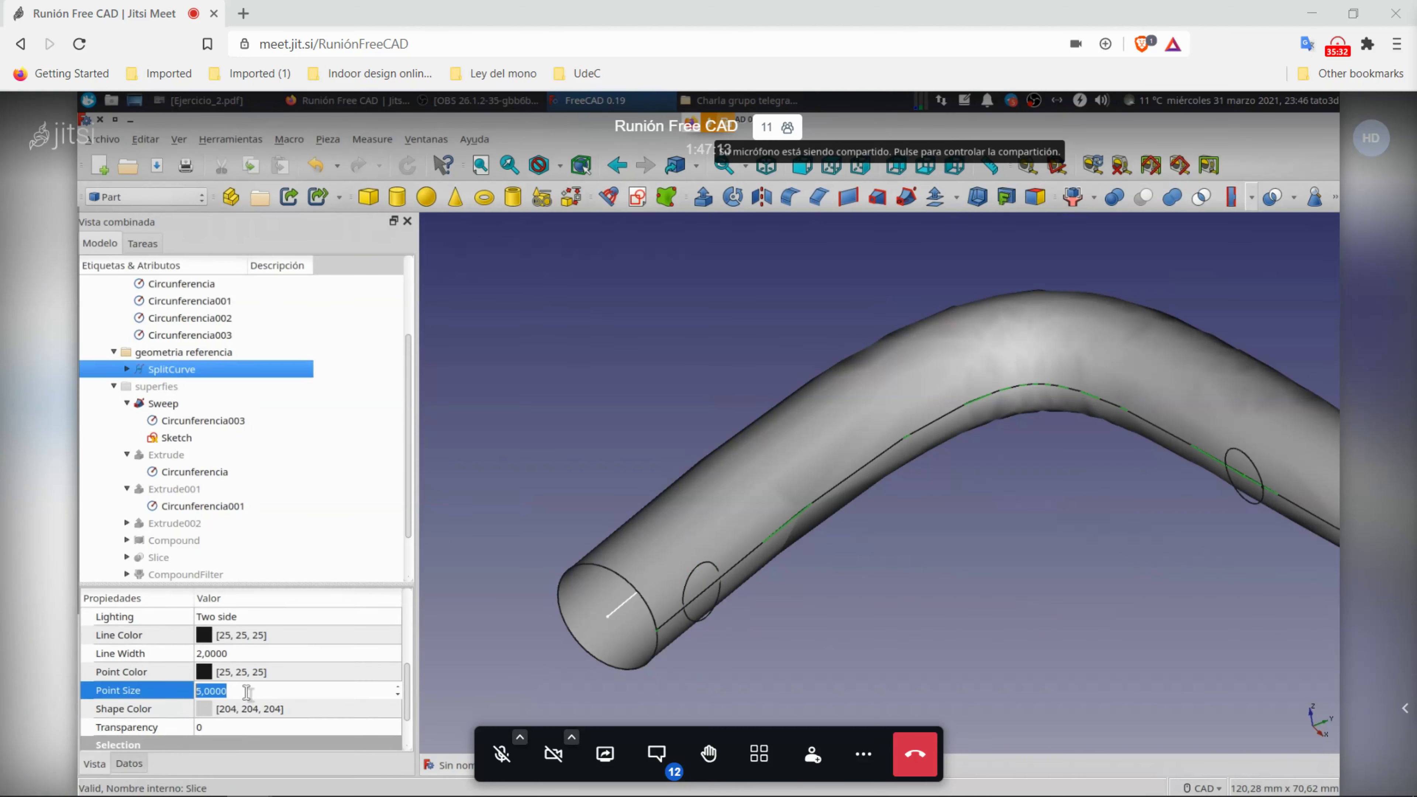
scroll(250, 693, up, 6)
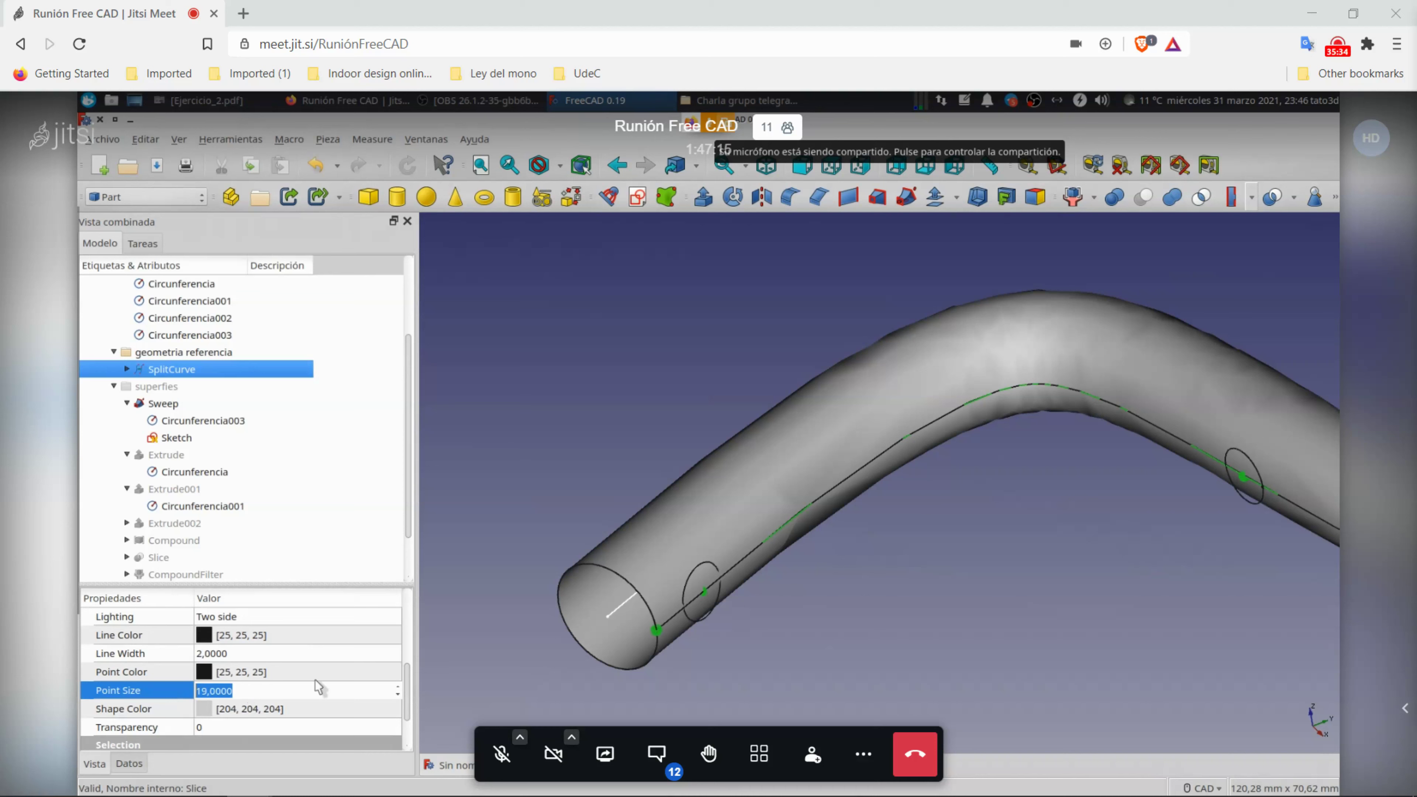
click(498, 637)
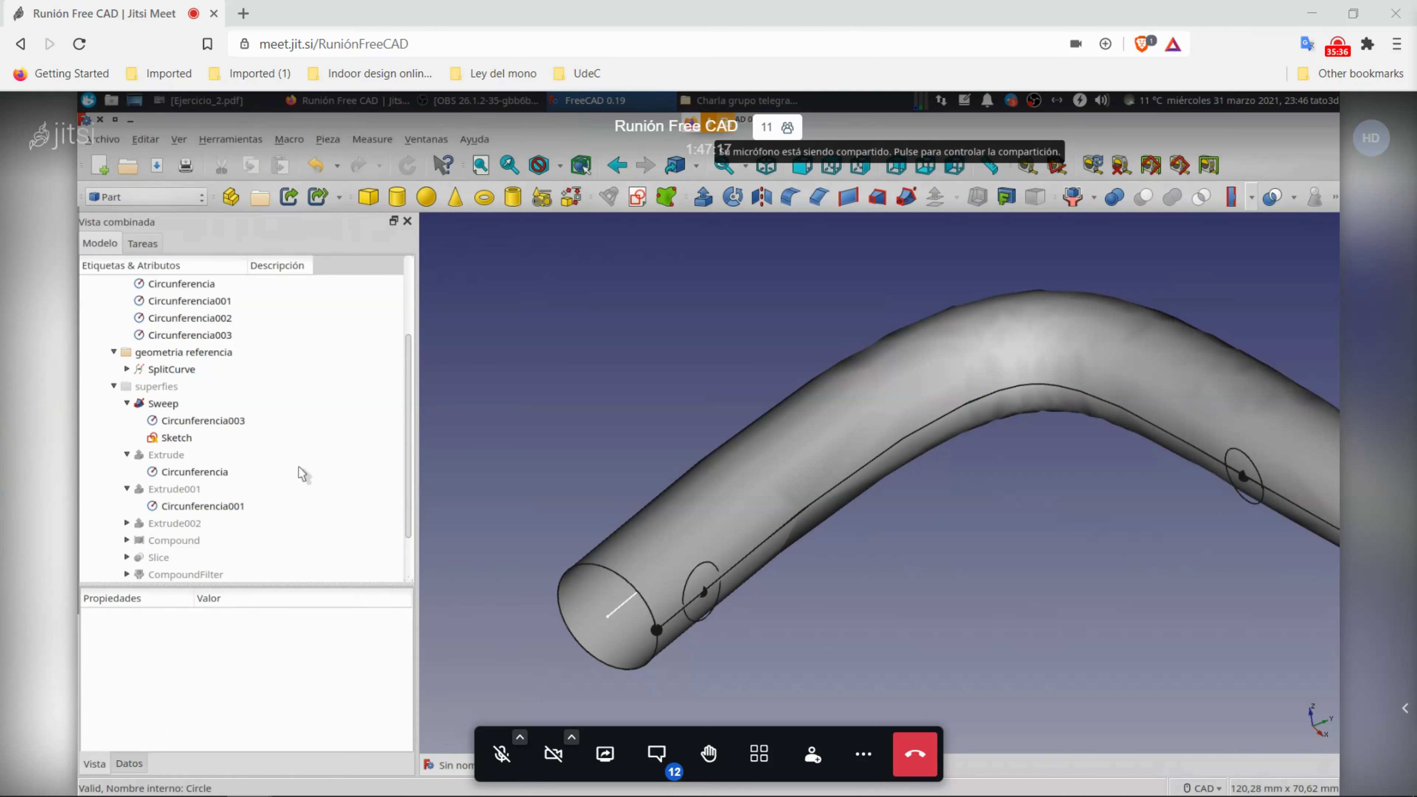
Step: Select Circunferencia and show its Data attachment properties
click(217, 475)
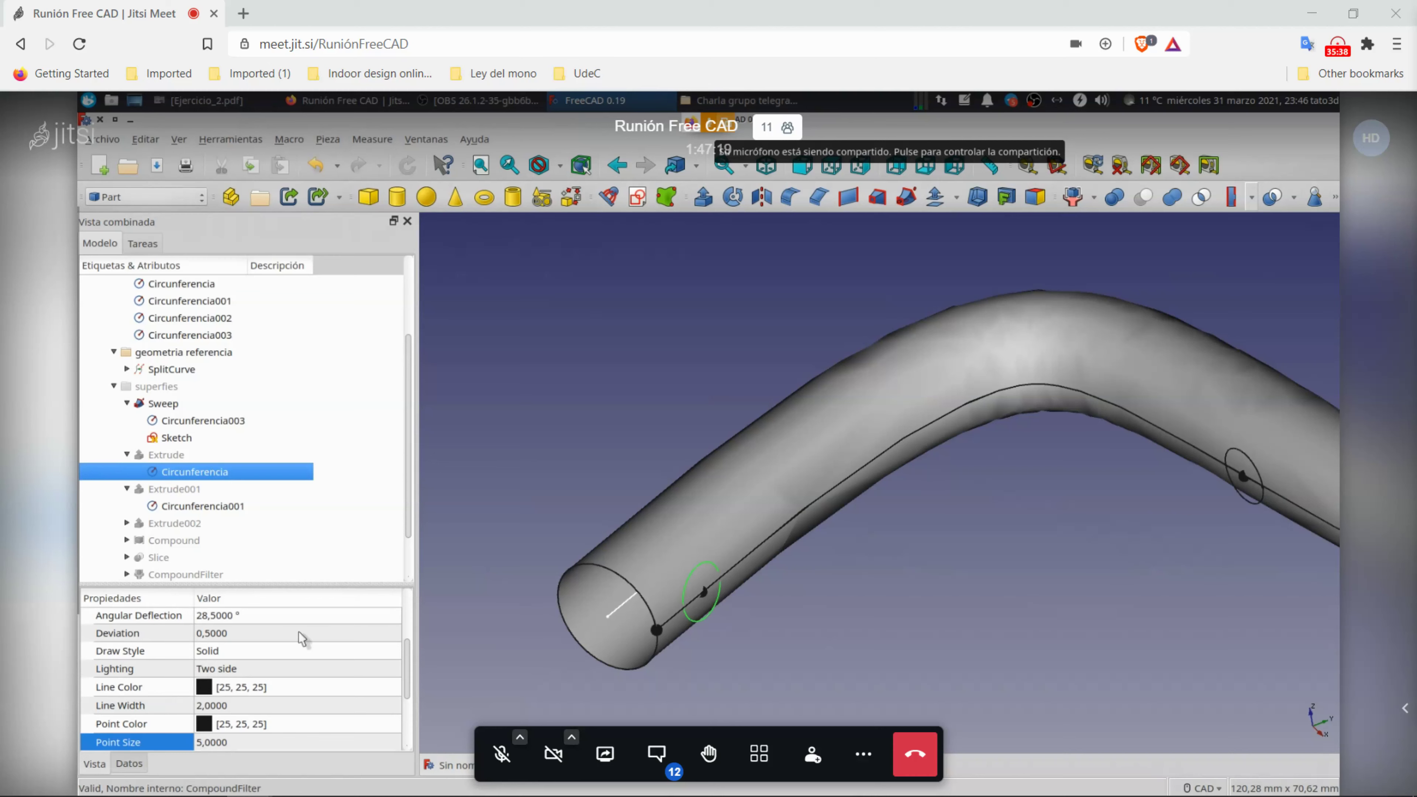
click(129, 764)
click(314, 653)
Step: Try picking the curve vertex and sweep face as Circunferencia's references, then cancel
click(393, 653)
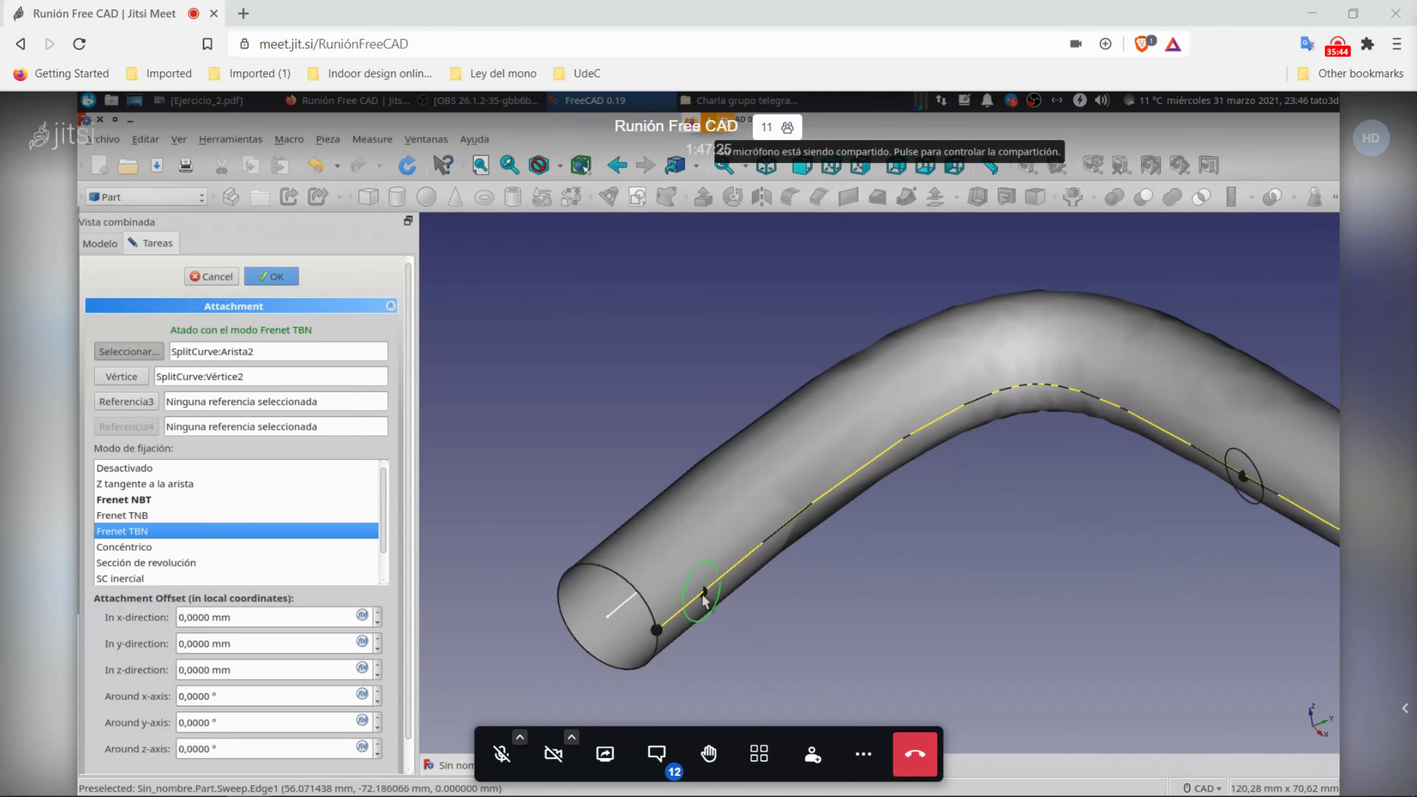
scroll(707, 592, up, 5)
scroll(718, 581, down, 3)
scroll(713, 584, down, 3)
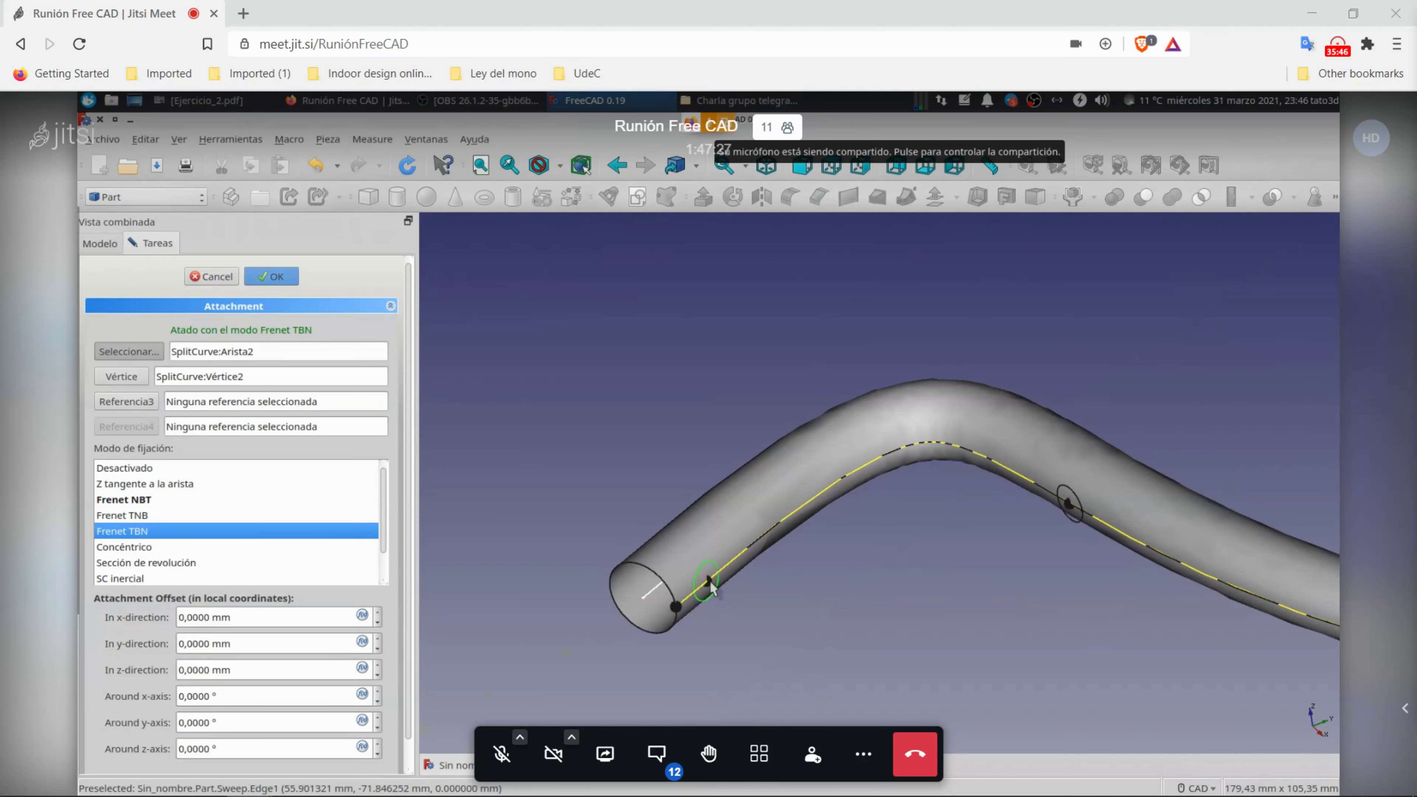
click(709, 582)
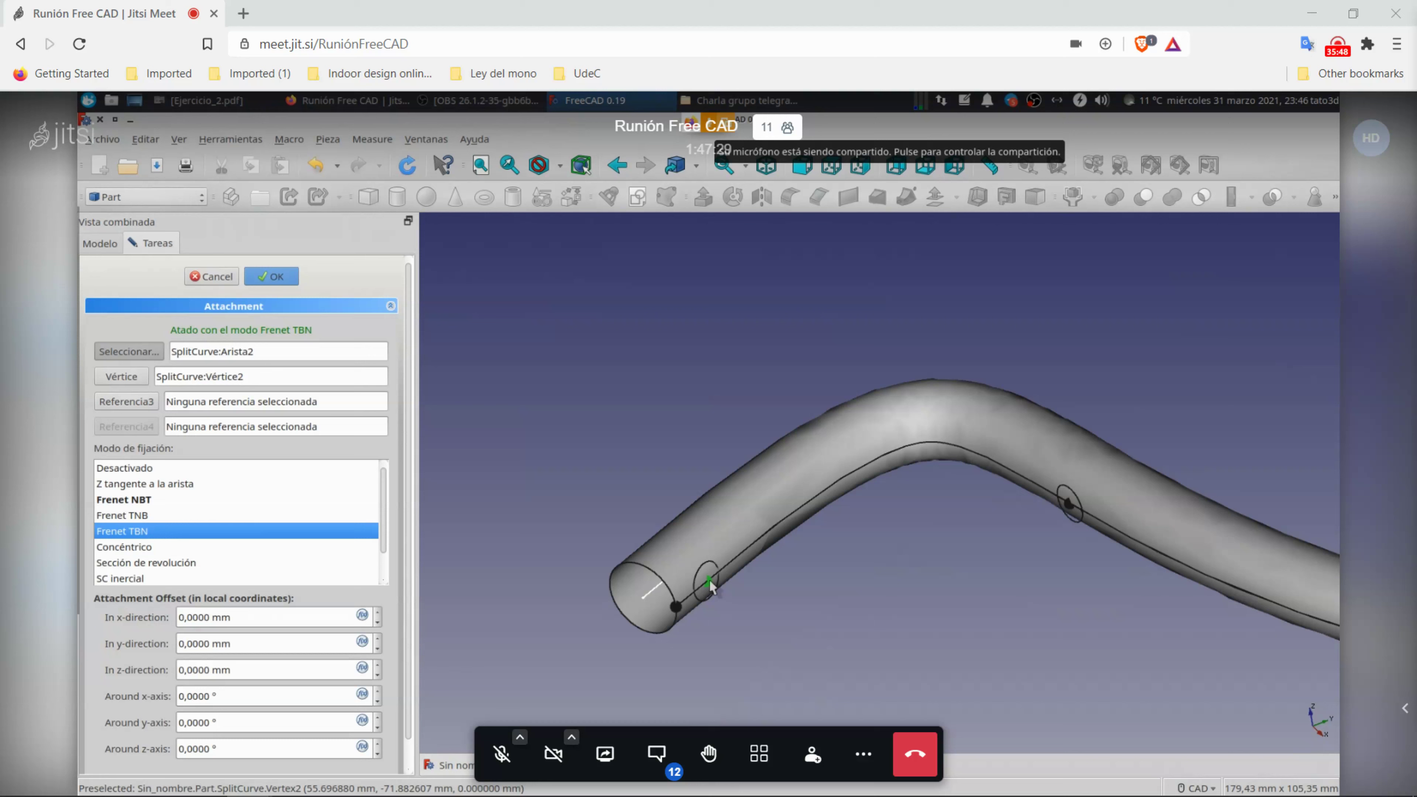
click(127, 382)
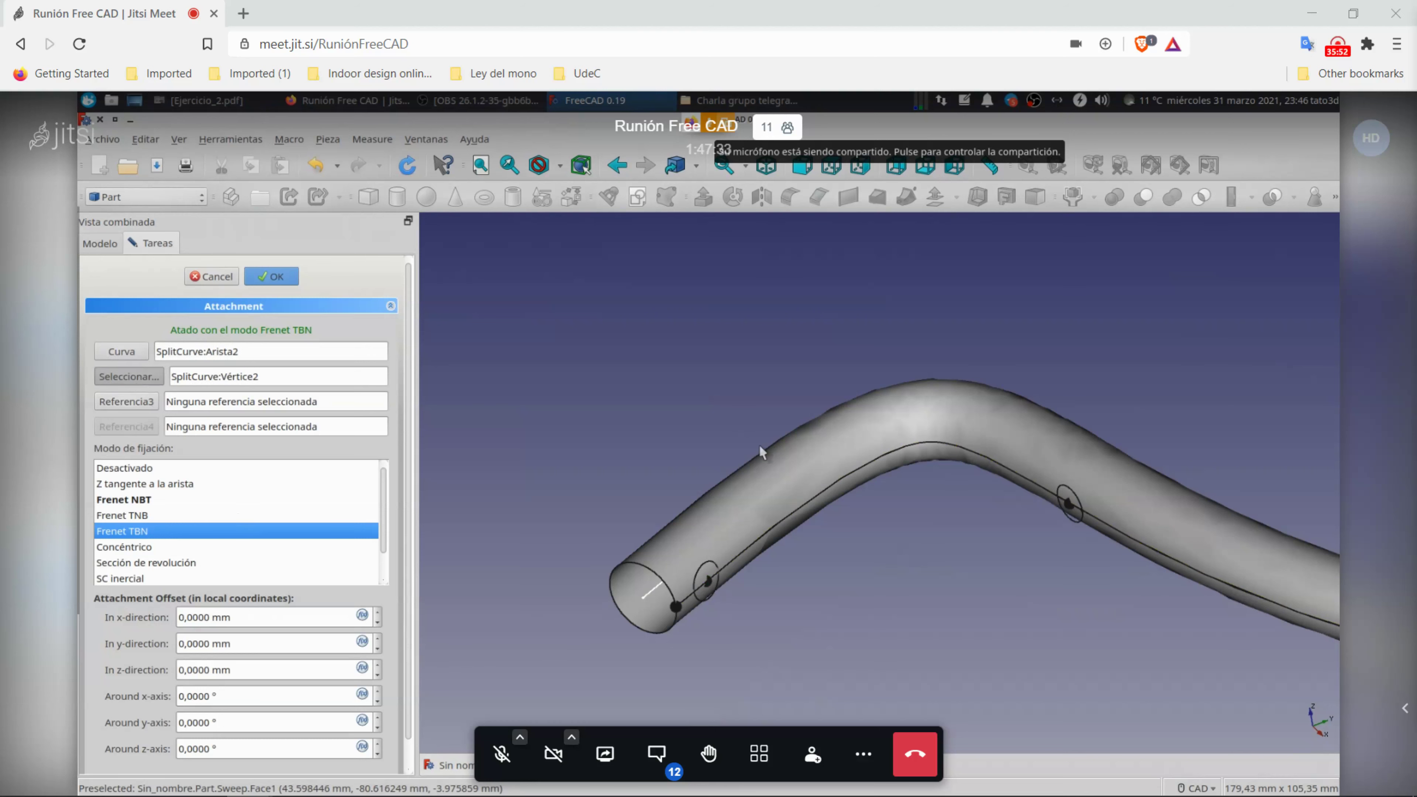
click(765, 497)
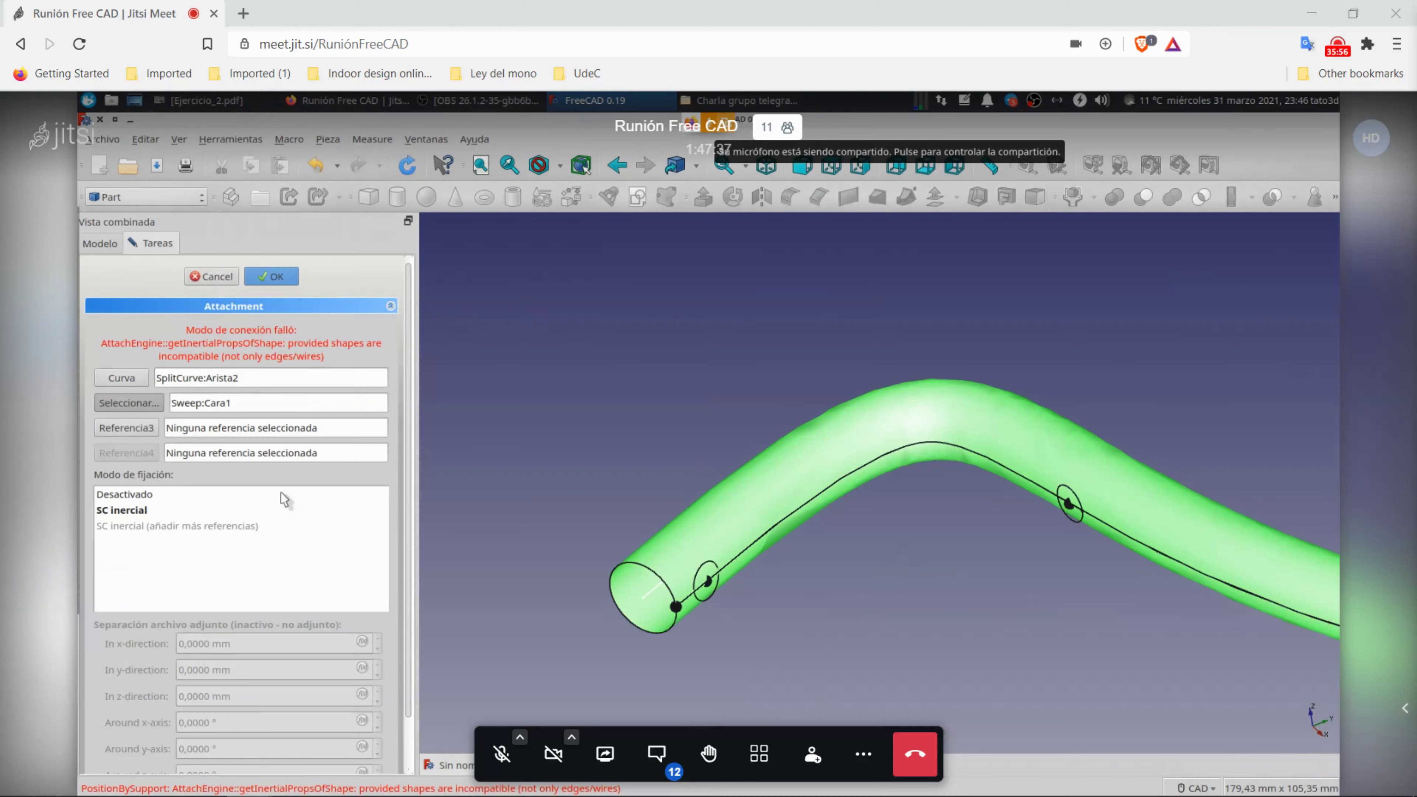
mouse_move(124, 467)
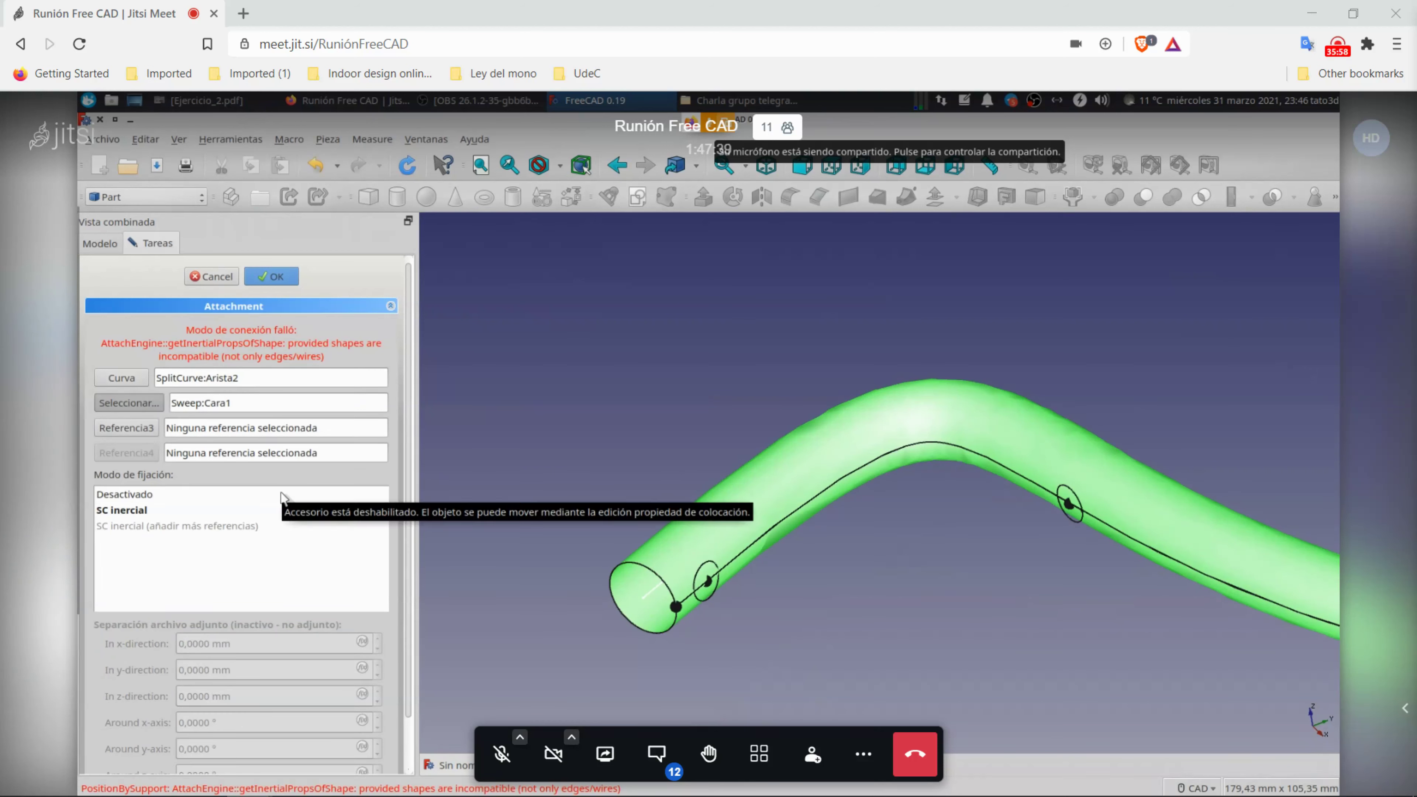
middle_drag(815, 586, 697, 516)
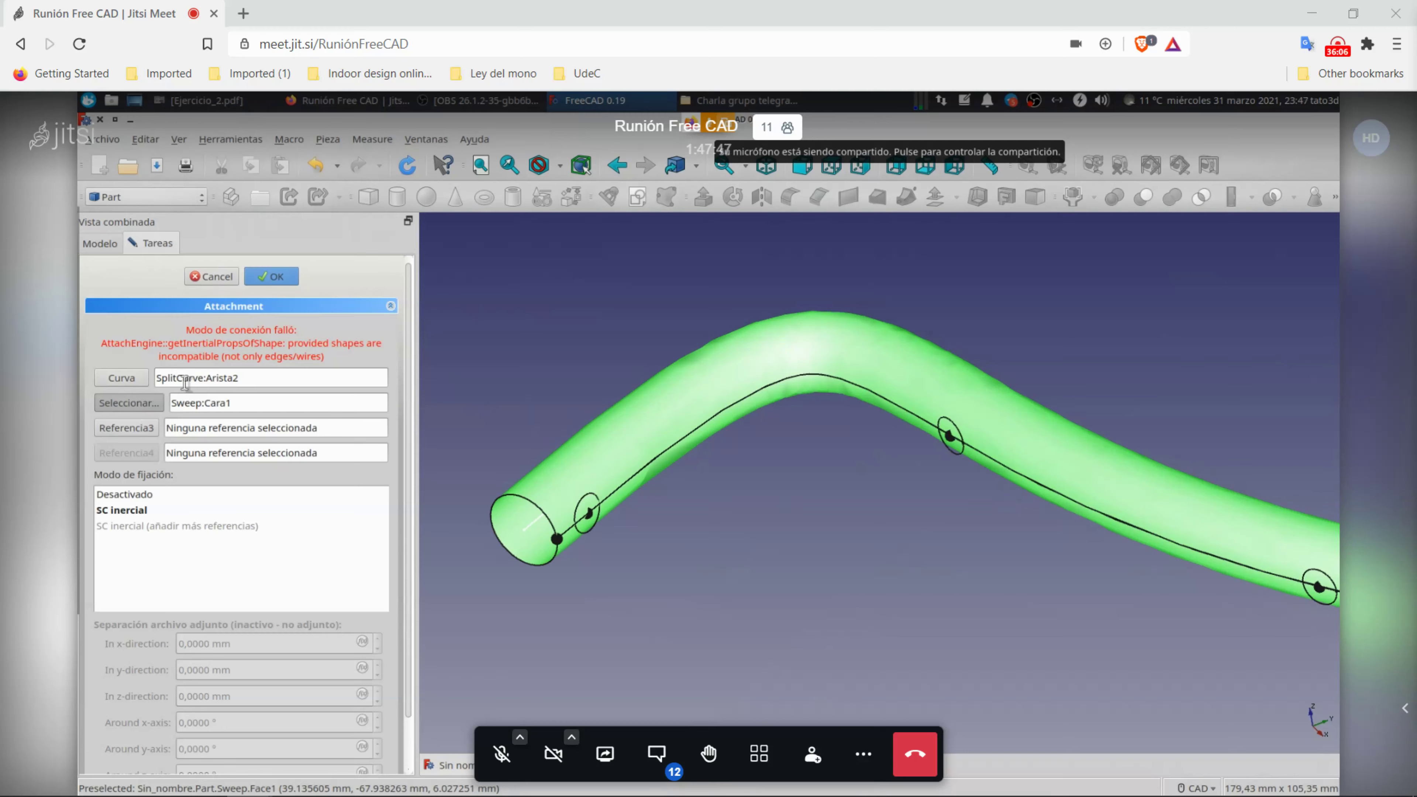
click(131, 379)
key(Escape)
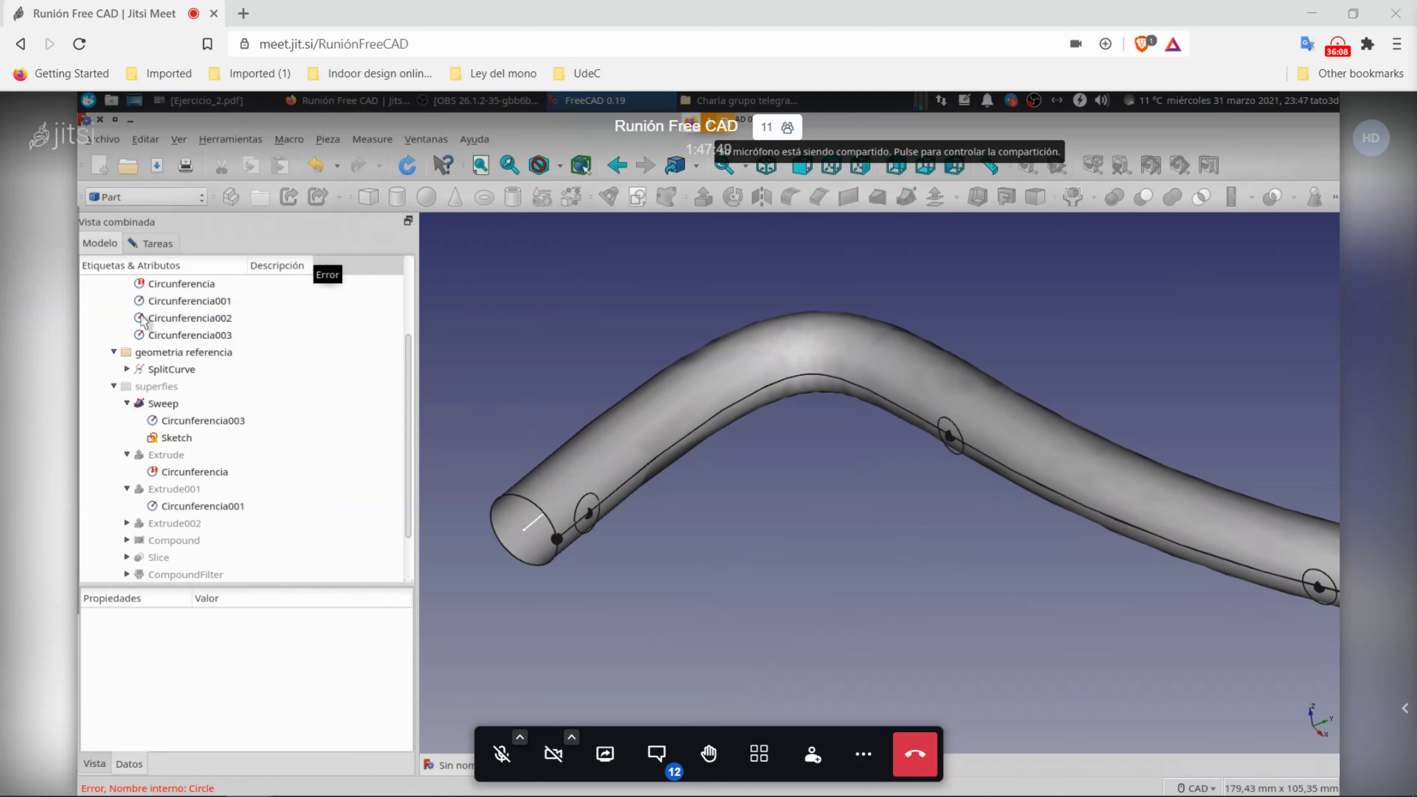
Step: Hide the Sweep tube to expose the SplitCurve's vertices
scroll(596, 526, up, 2)
scroll(596, 526, up, 3)
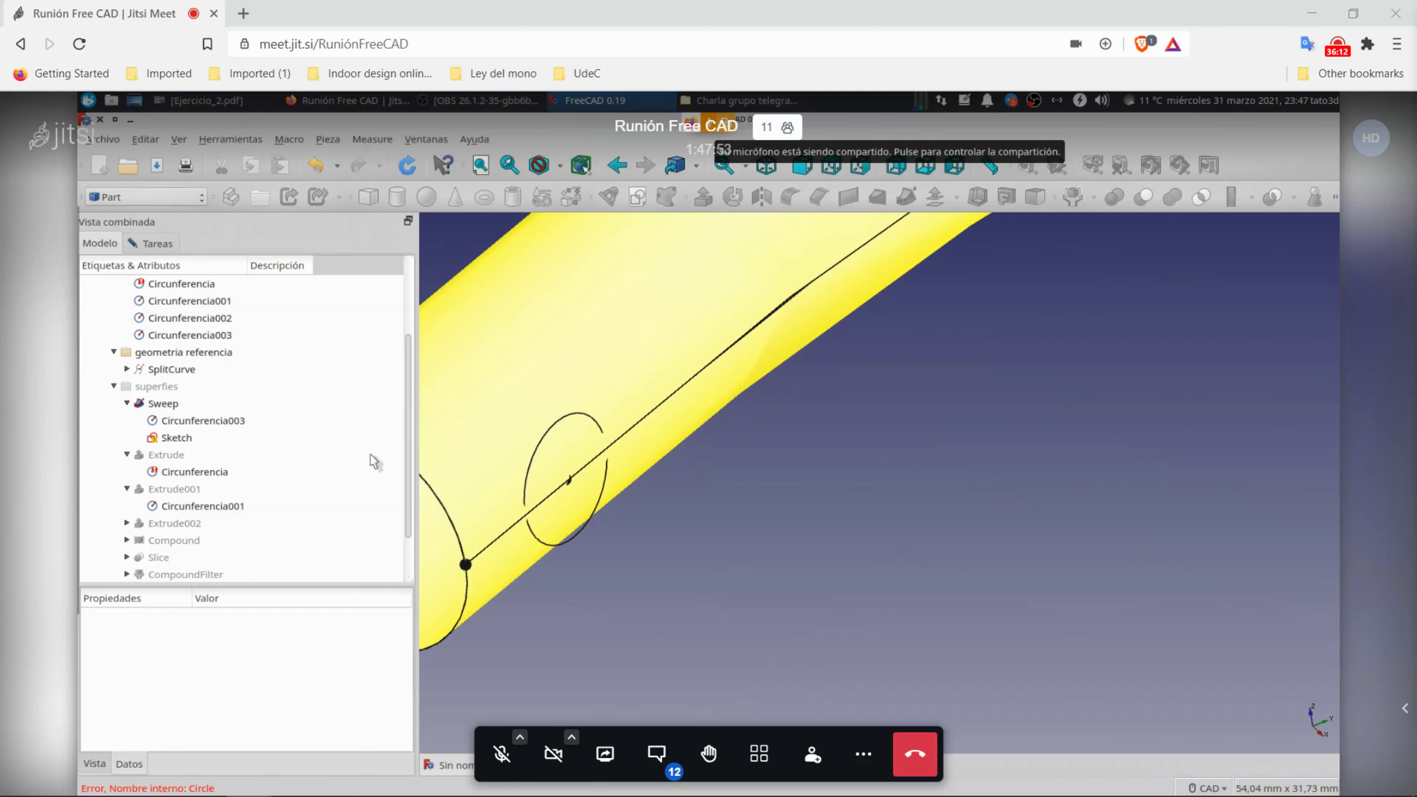
click(187, 412)
key(space)
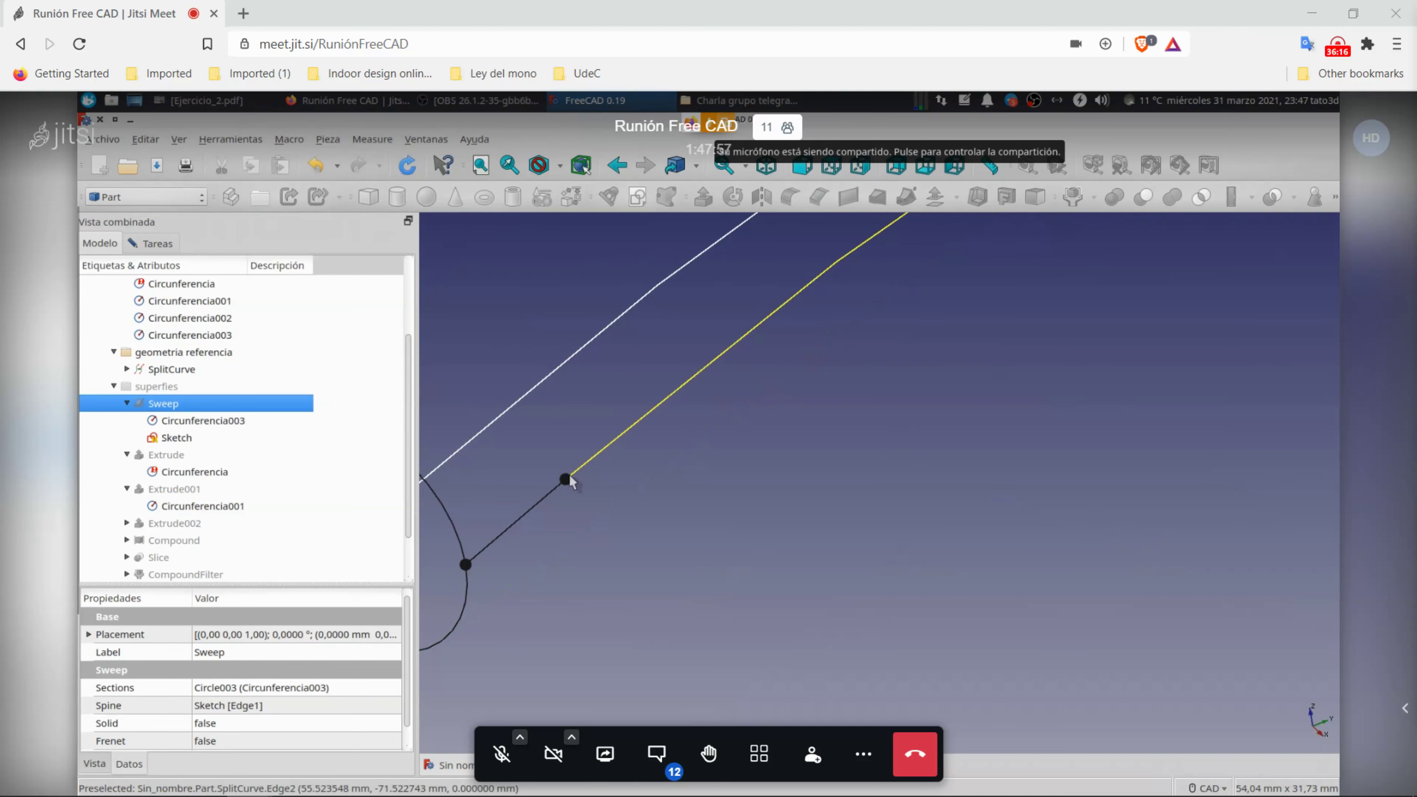
click(150, 246)
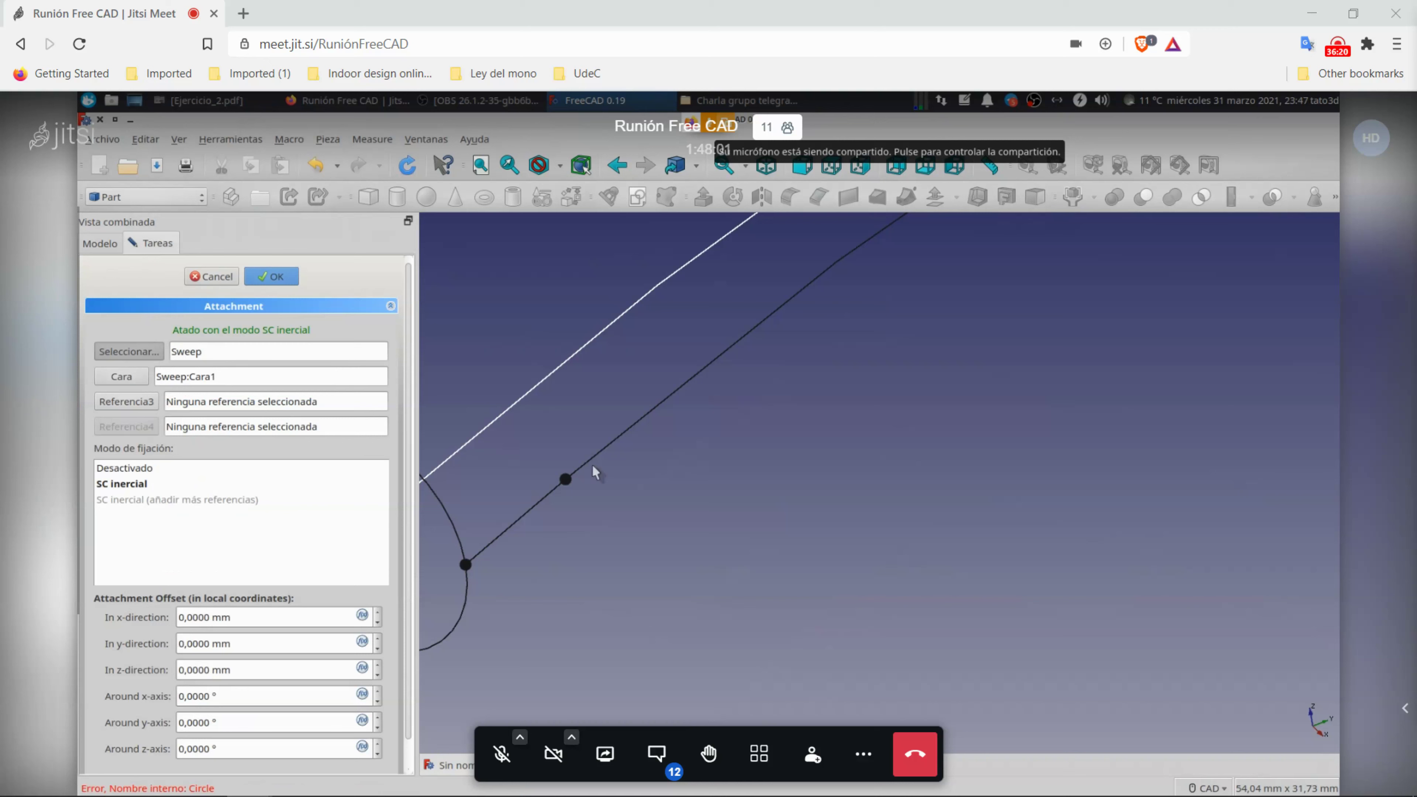
Step: Attach Circunferencia to SplitCurve Vertex2 and Sweep Face1, XY tangent to surface
click(565, 479)
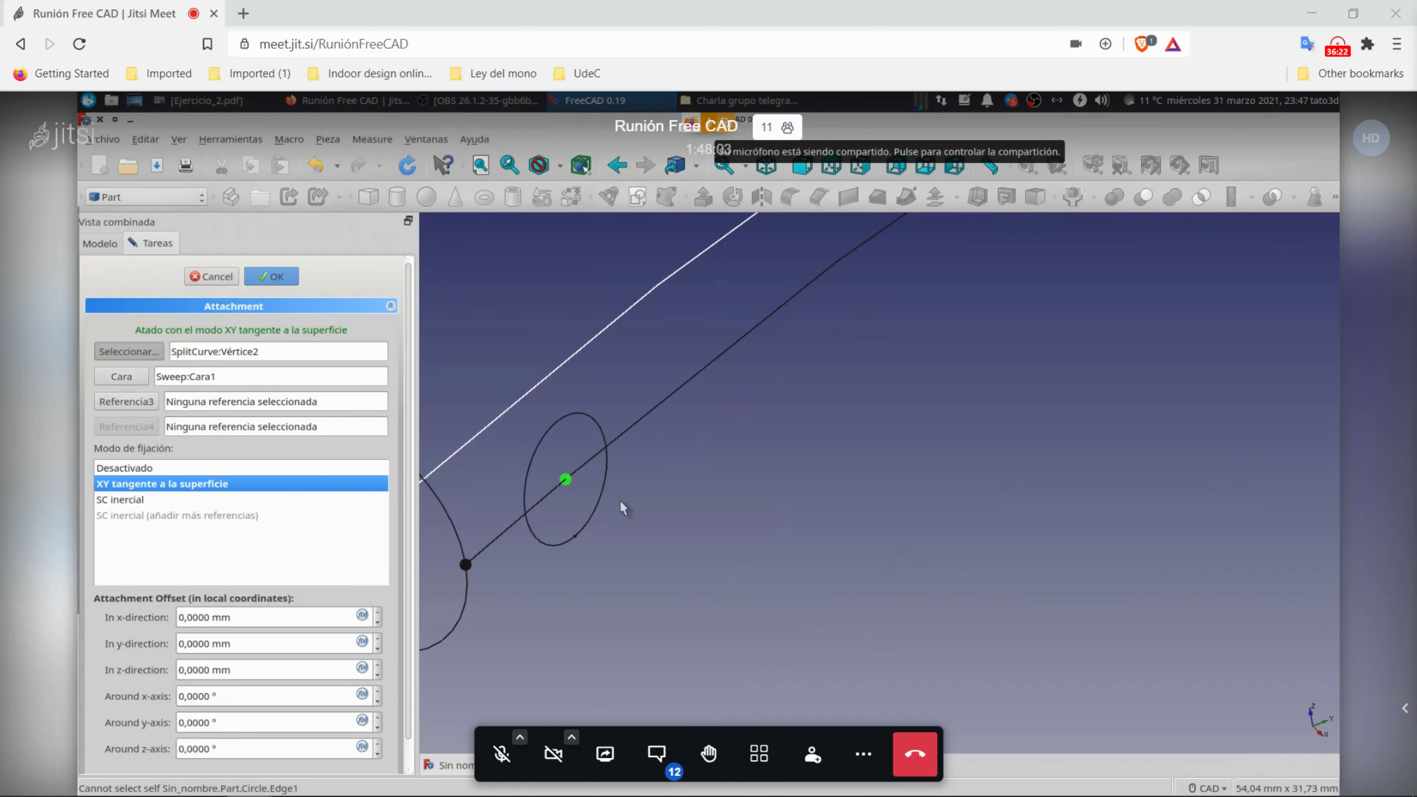
scroll(742, 539, down, 2)
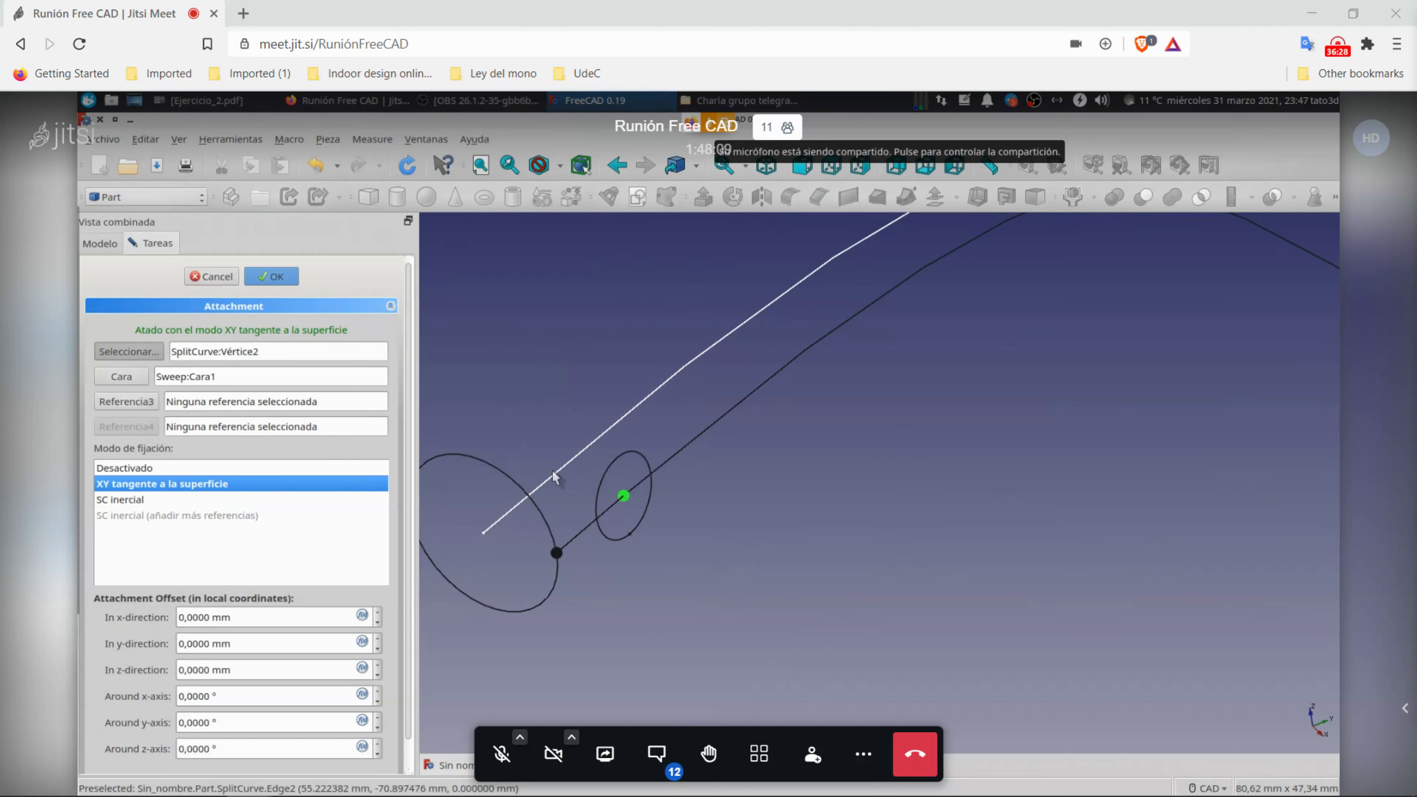
scroll(765, 516, down, 3)
scroll(813, 522, down, 2)
scroll(813, 522, up, 1)
scroll(813, 522, up, 1)
click(265, 279)
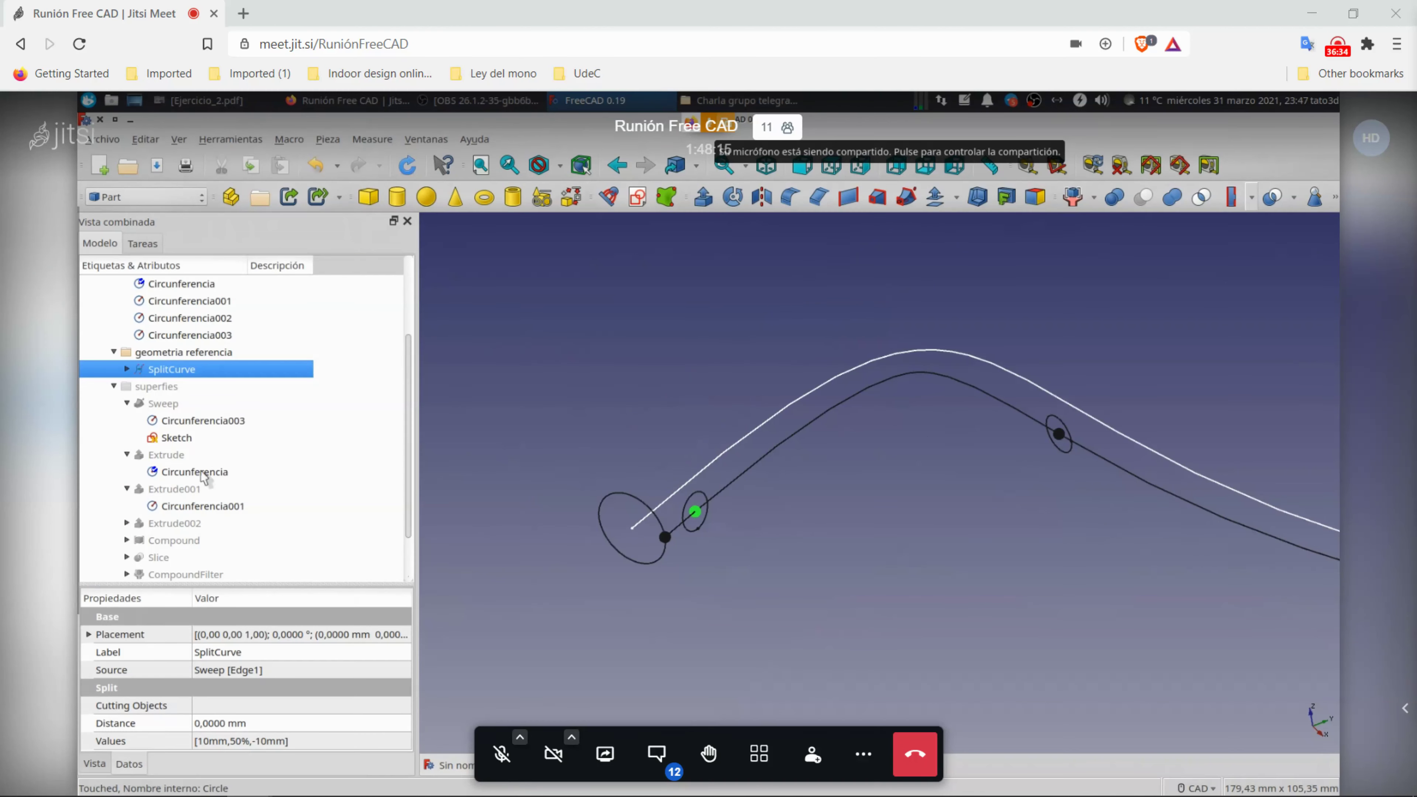
Step: Set Circunferencia001's references to the Sweep and the SplitCurve's third vertex
click(204, 477)
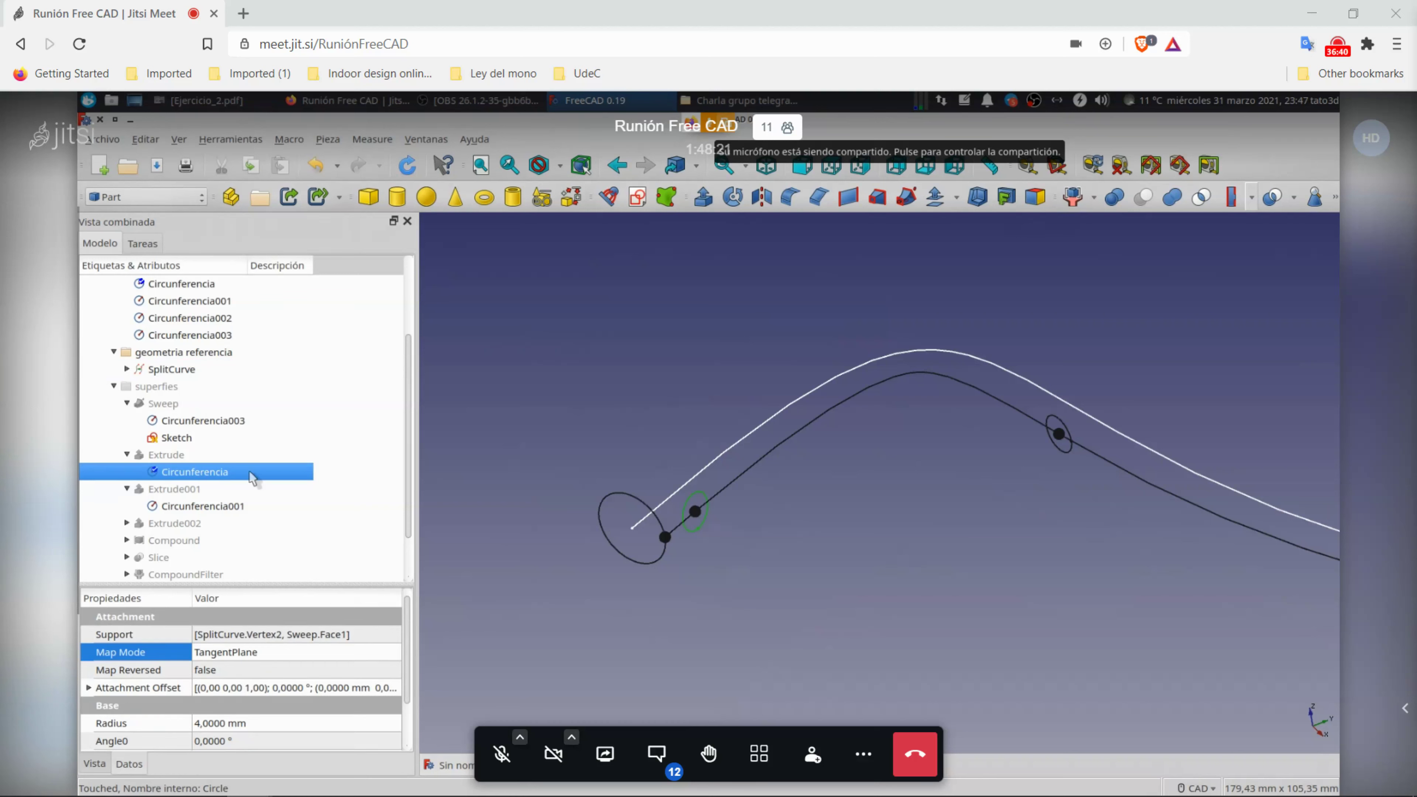
click(245, 506)
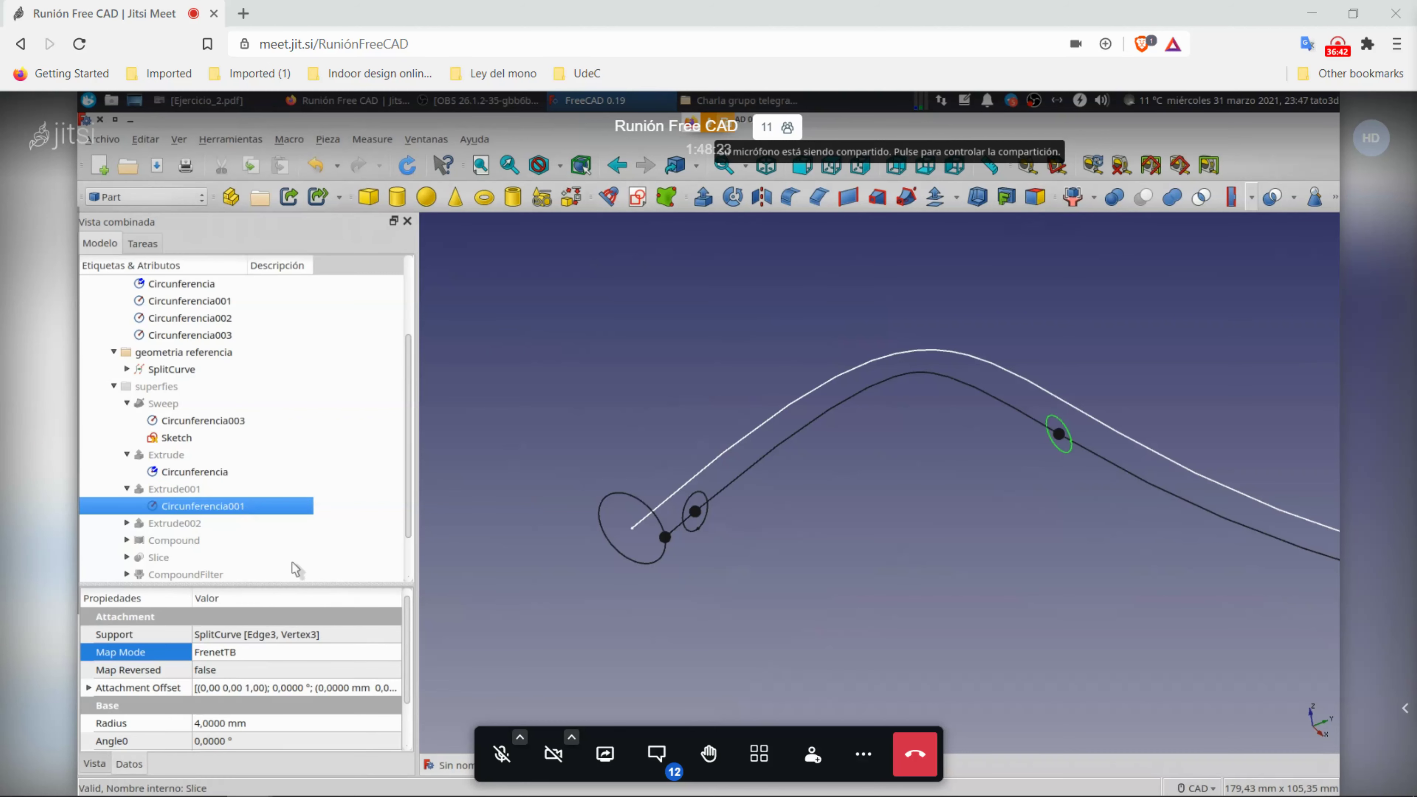
click(339, 657)
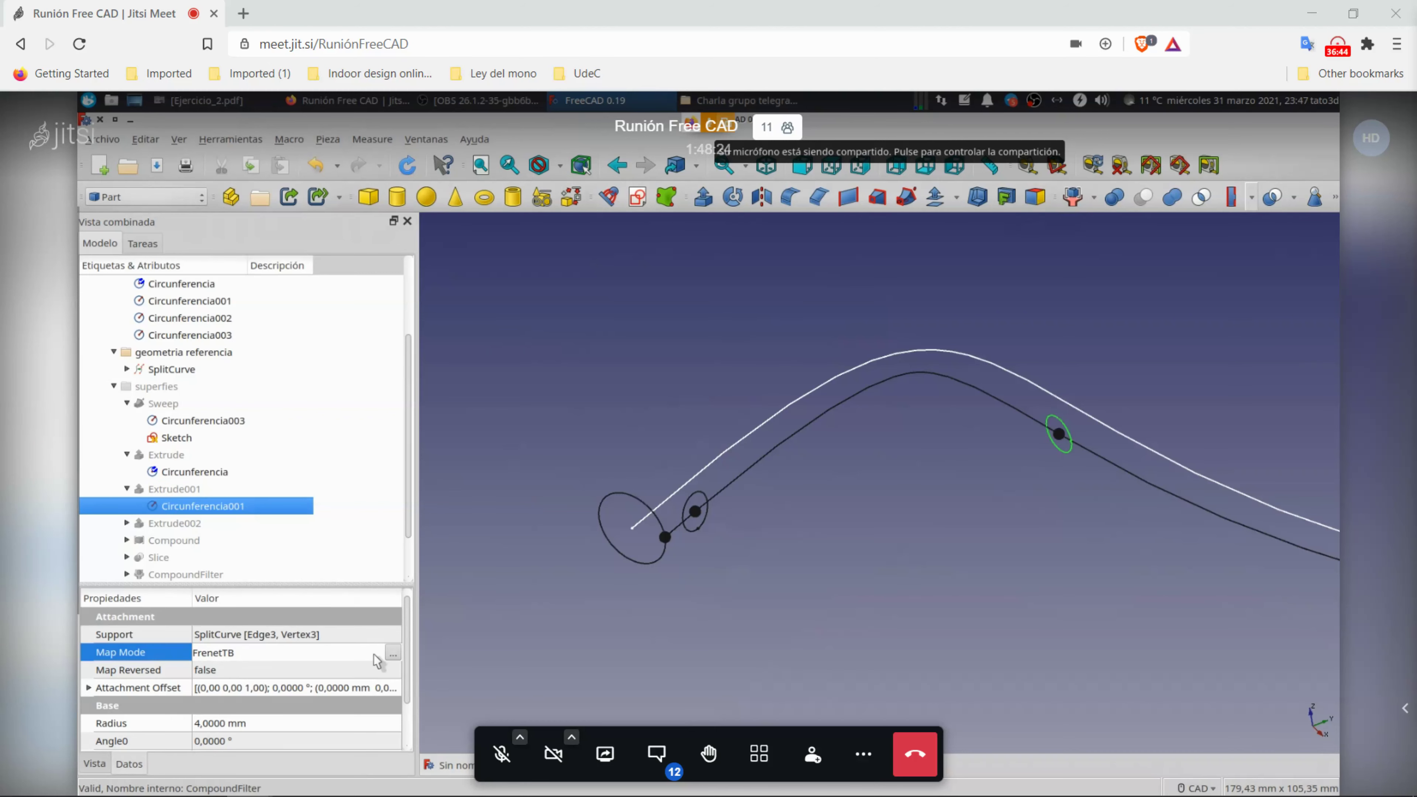
click(393, 658)
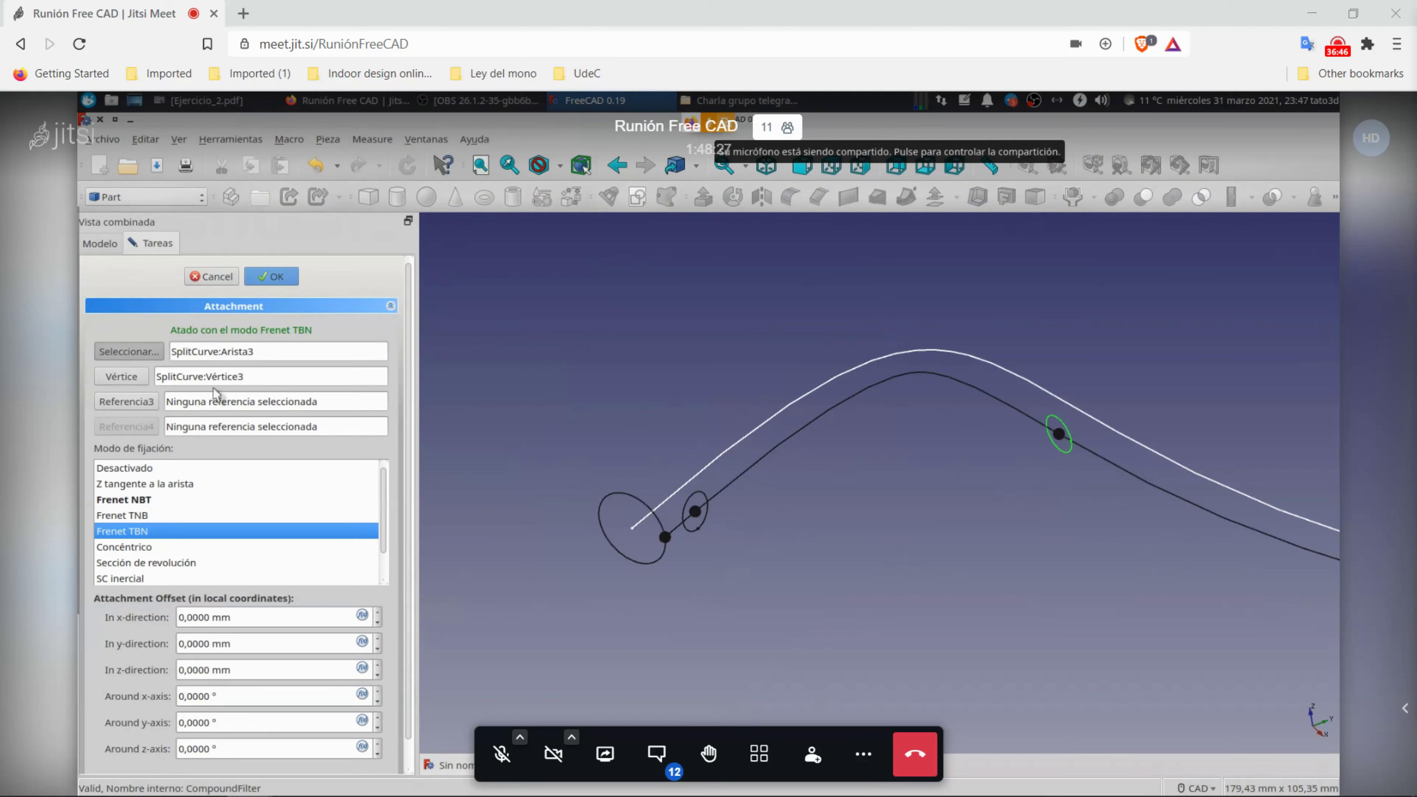
drag(279, 353, 161, 347)
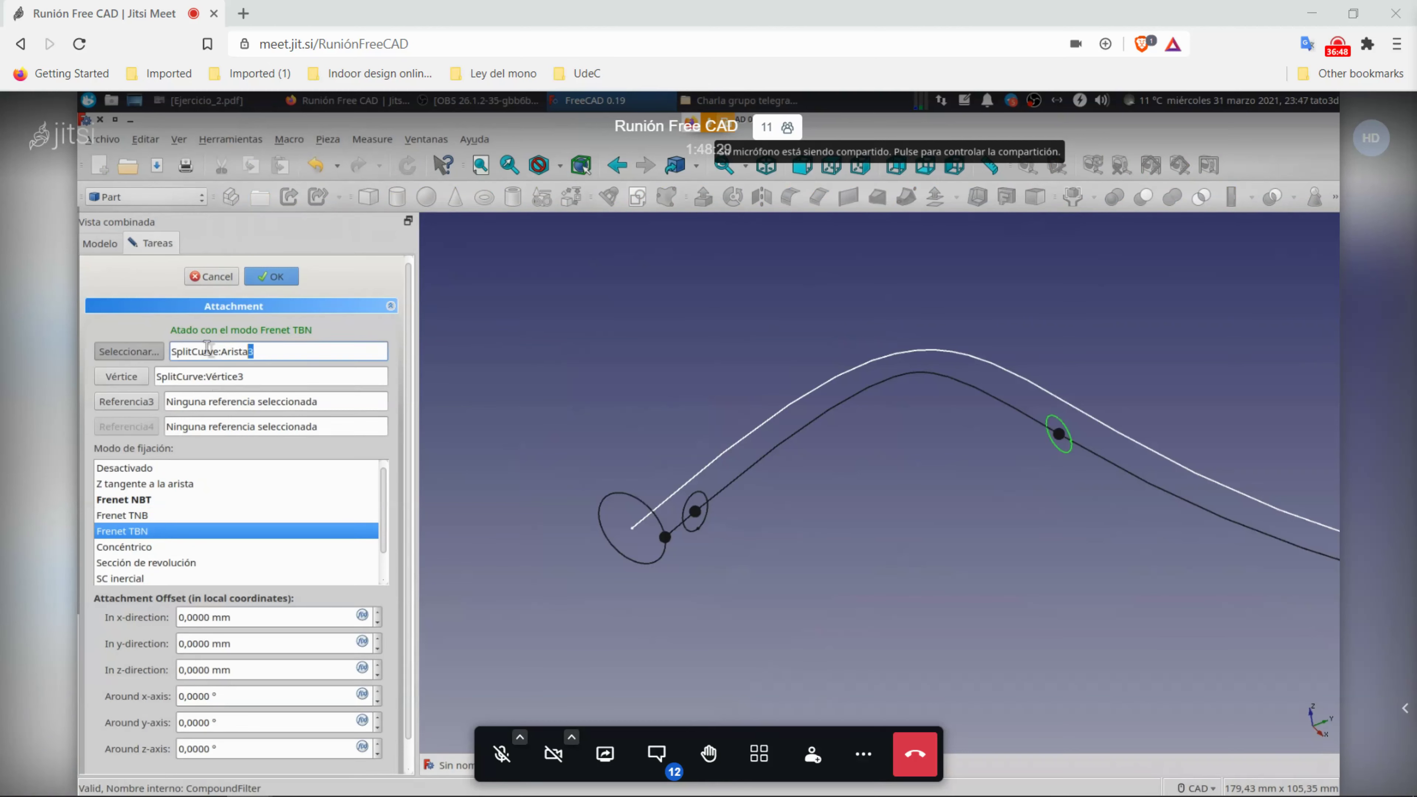
click(103, 244)
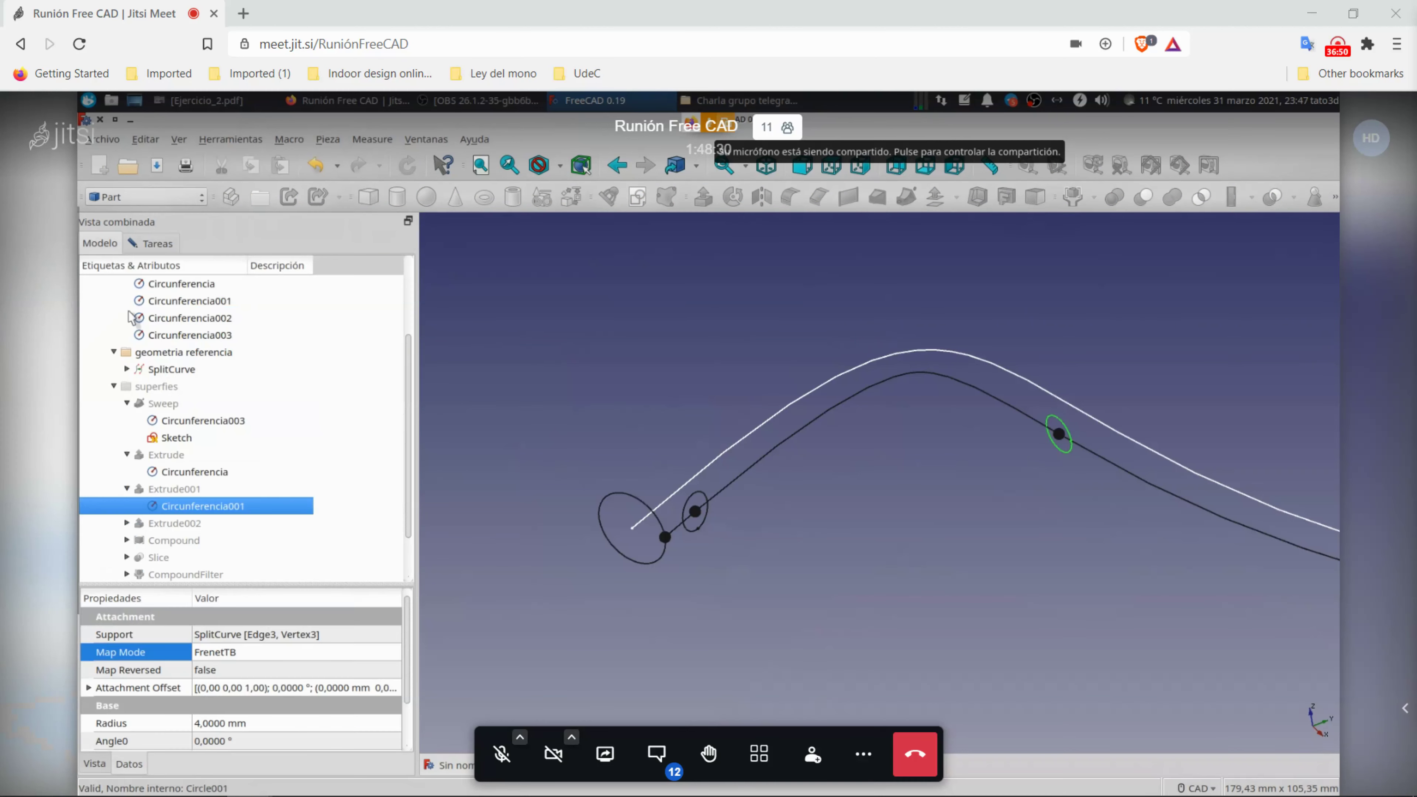
click(168, 403)
click(167, 248)
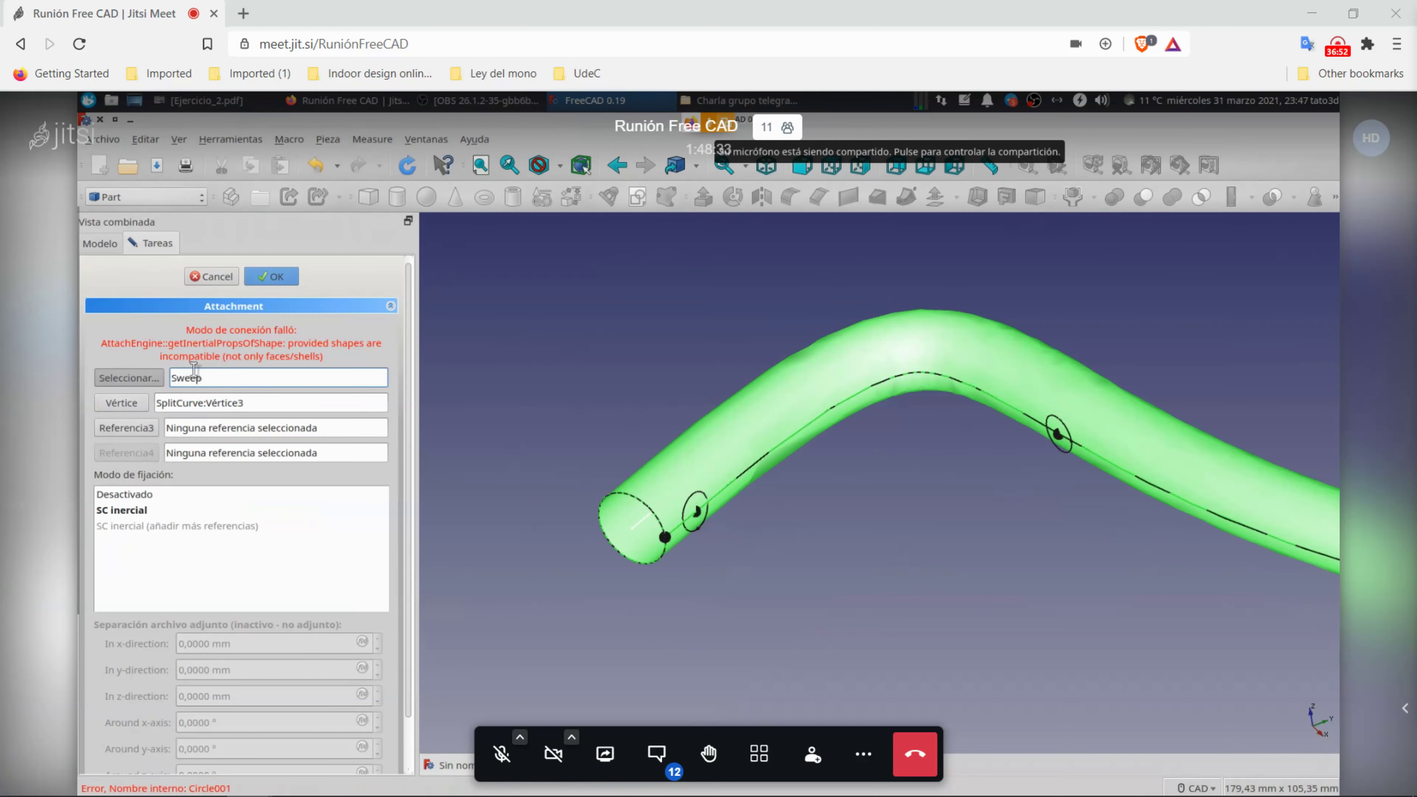
click(130, 403)
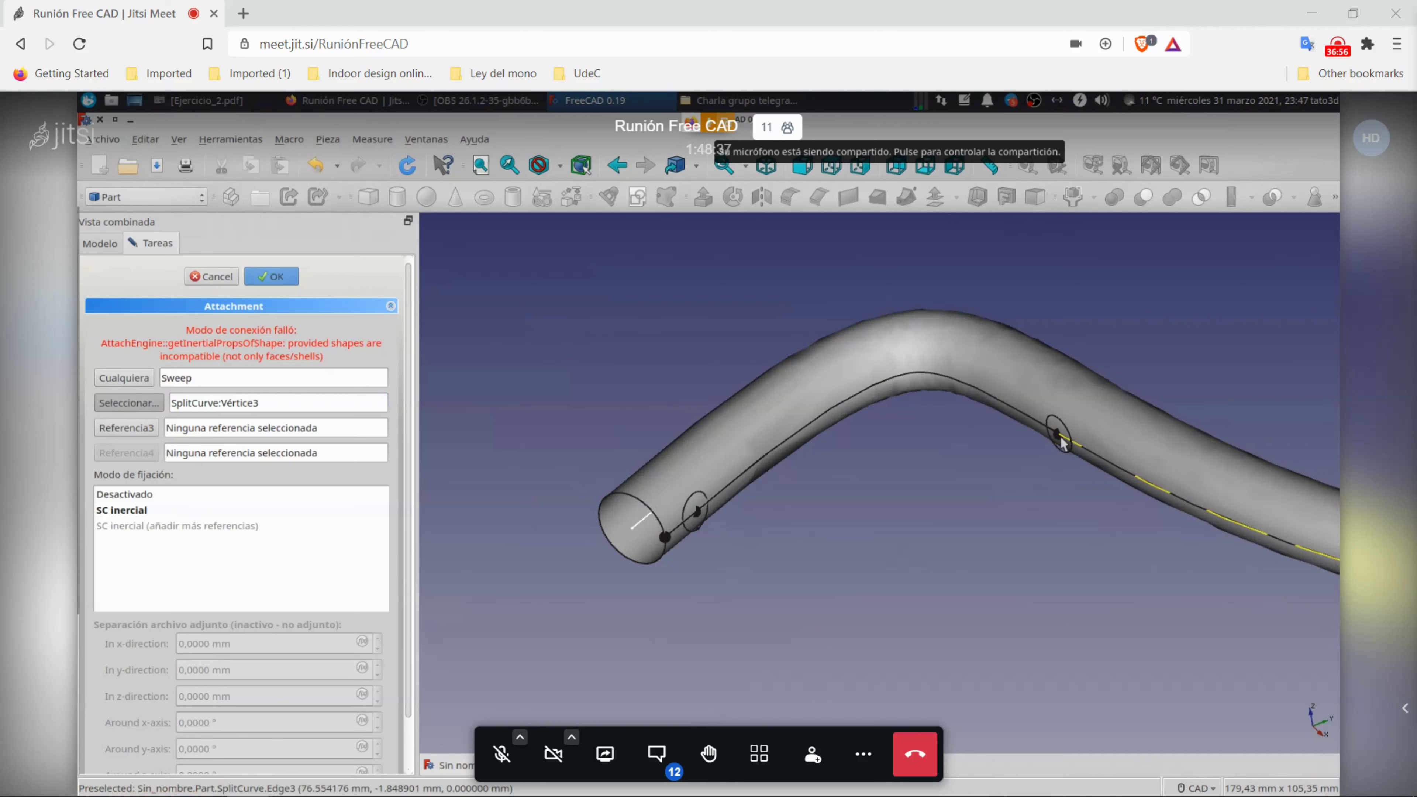
scroll(1059, 444, up, 5)
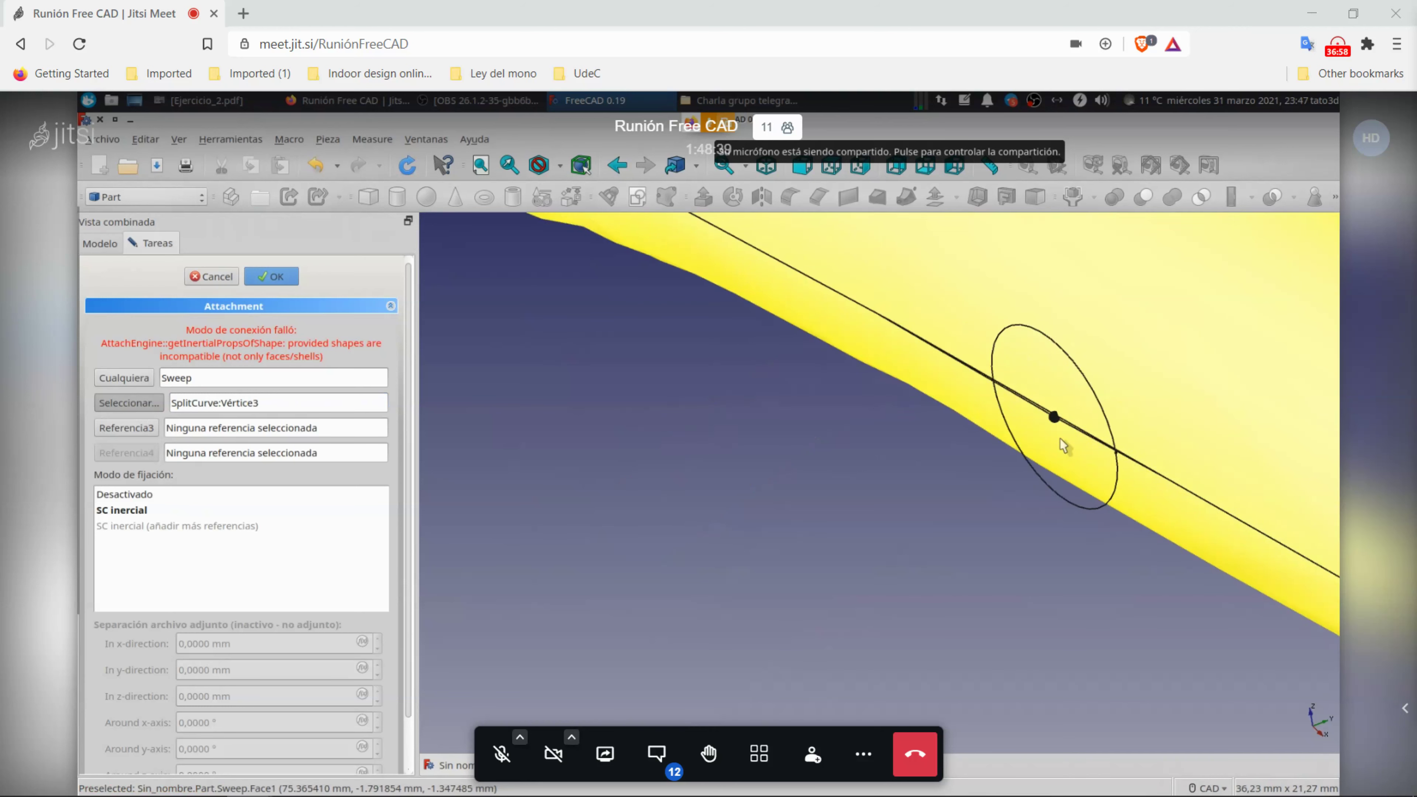
click(1054, 418)
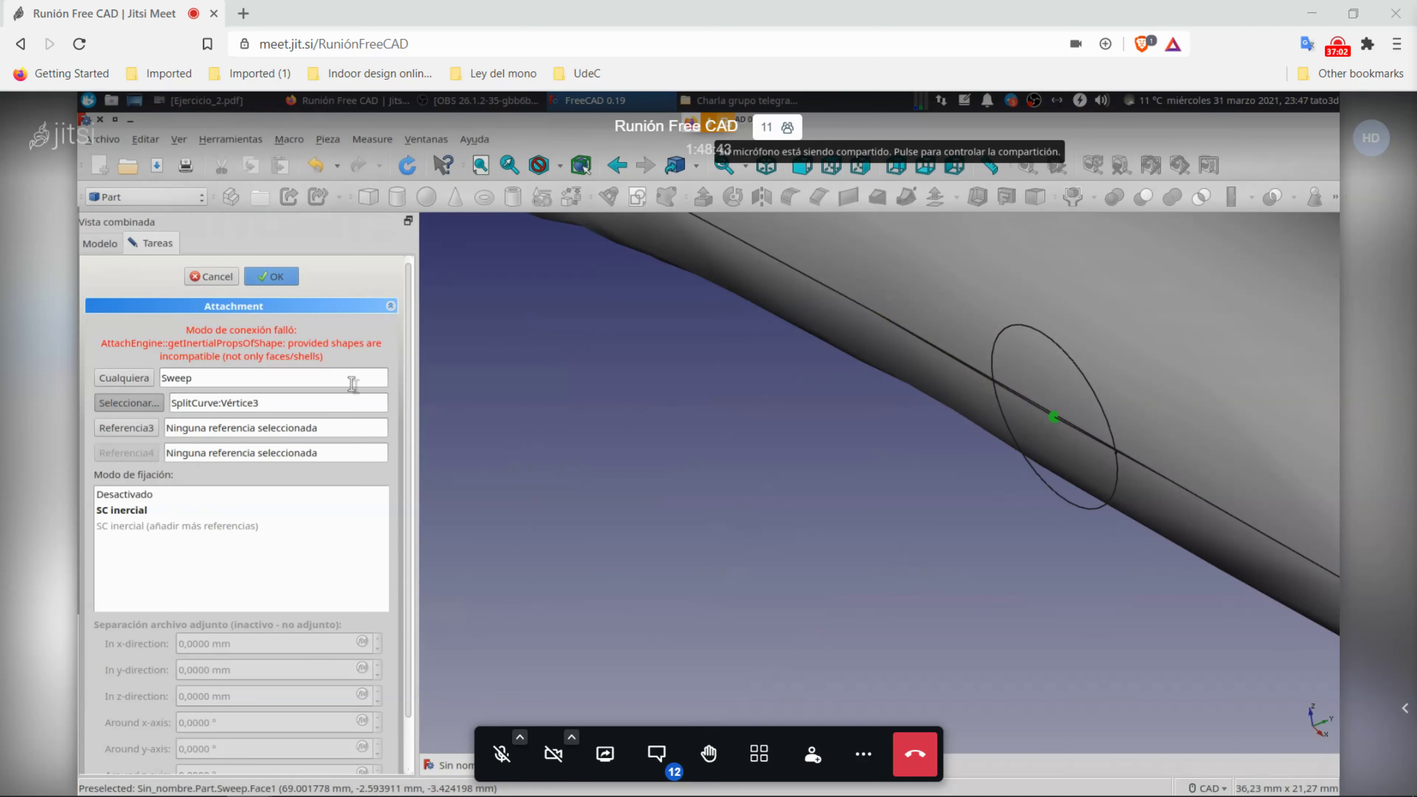
click(220, 278)
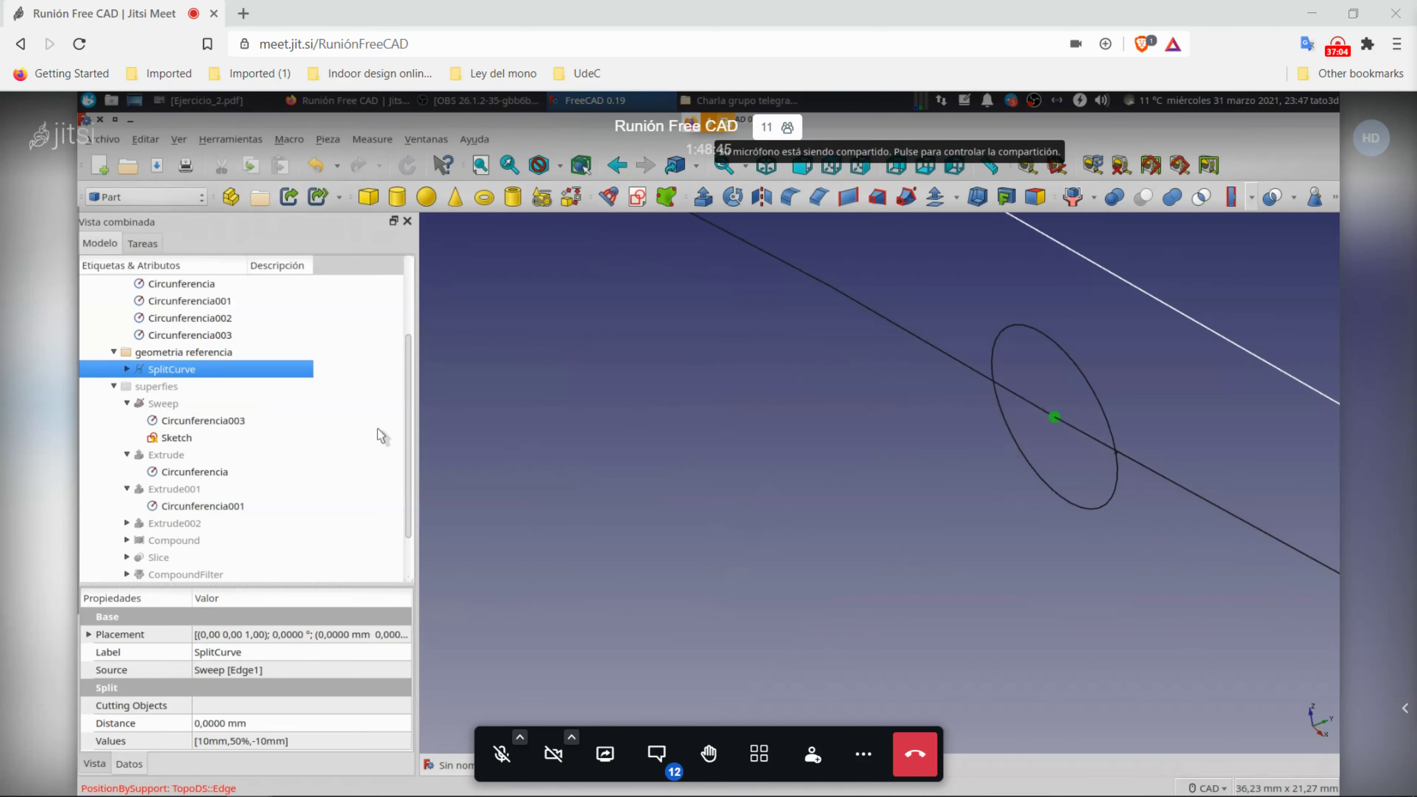
Step: Attach Circunferencia001 XY tangent to Sweep Face1 at SplitCurve Vertex3
click(196, 473)
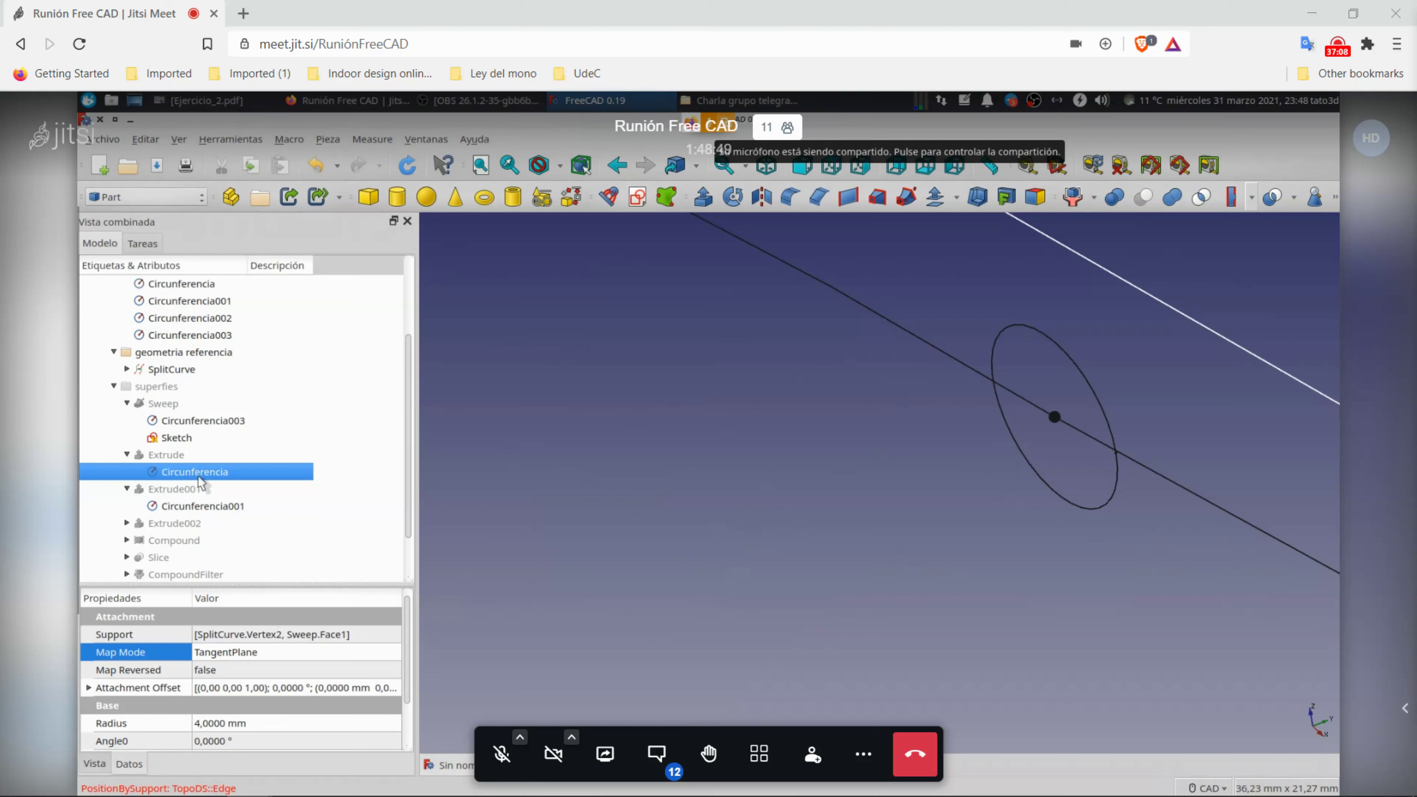
click(205, 508)
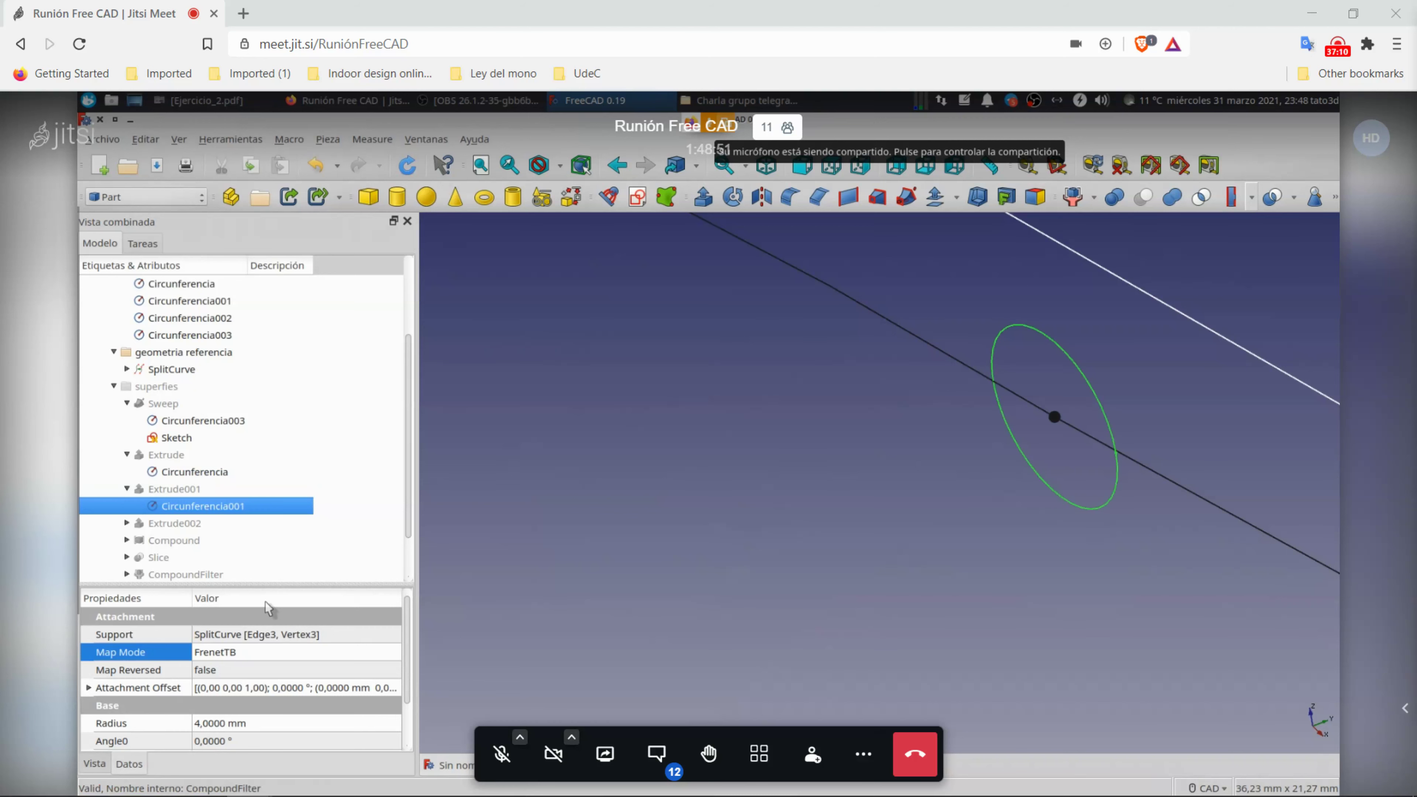
click(313, 654)
click(392, 655)
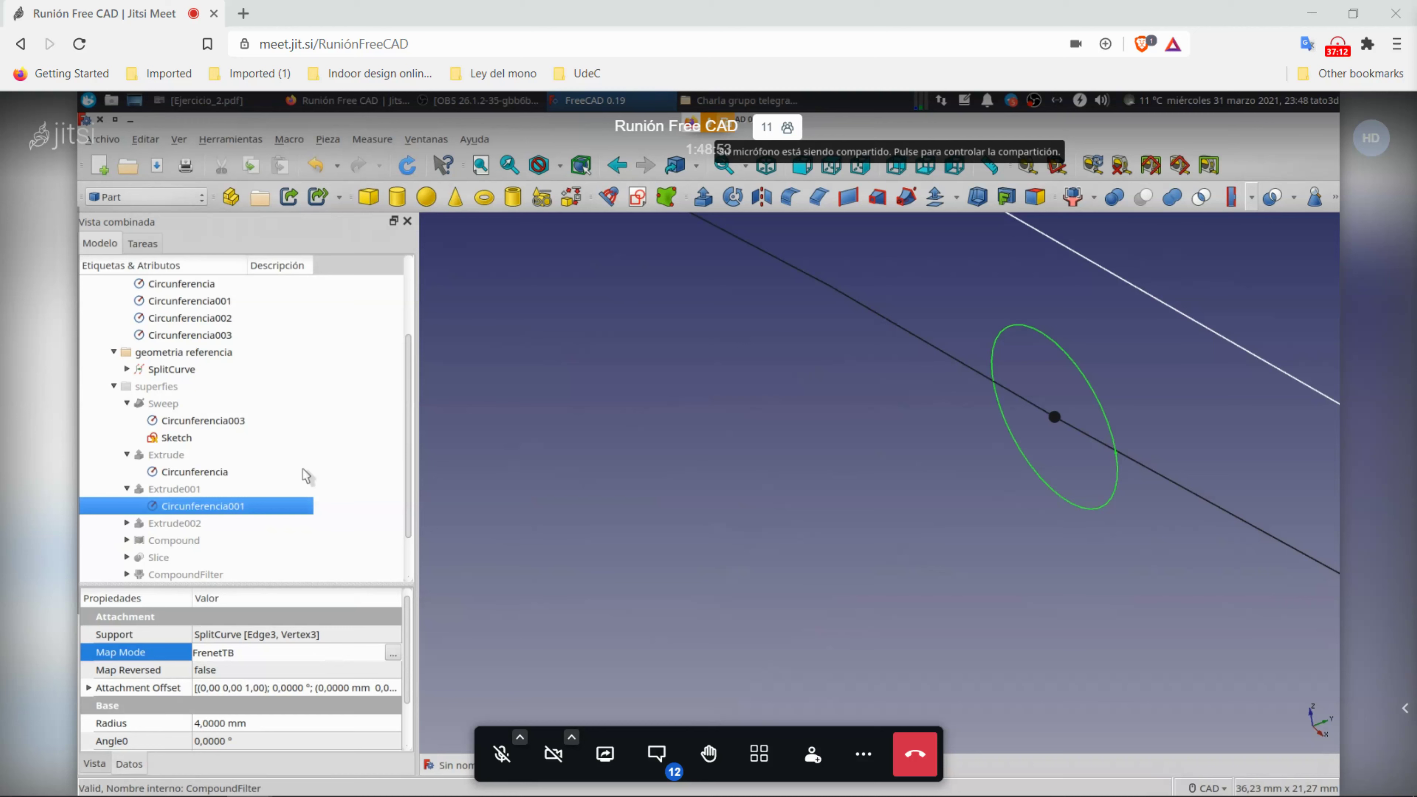
click(111, 248)
click(168, 404)
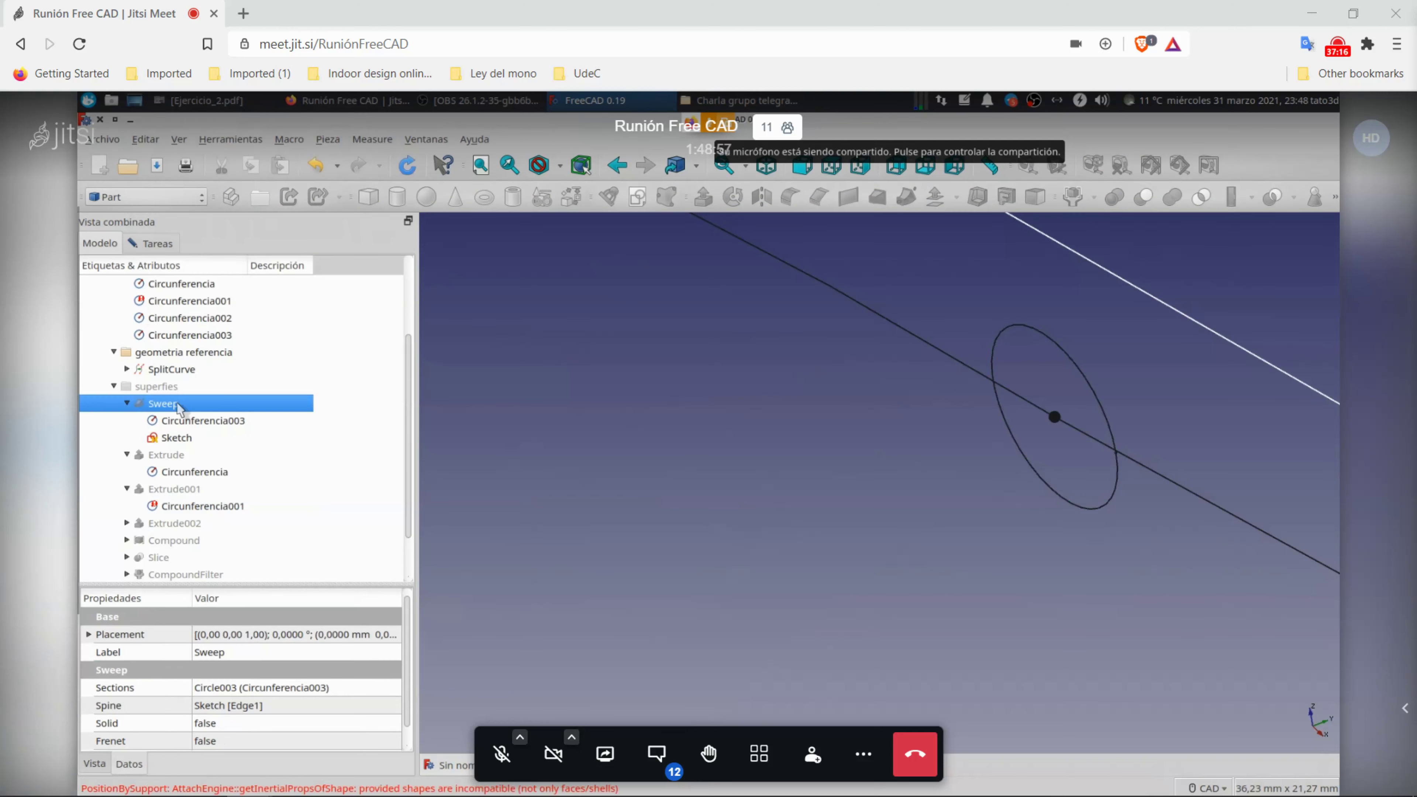
click(168, 244)
click(157, 380)
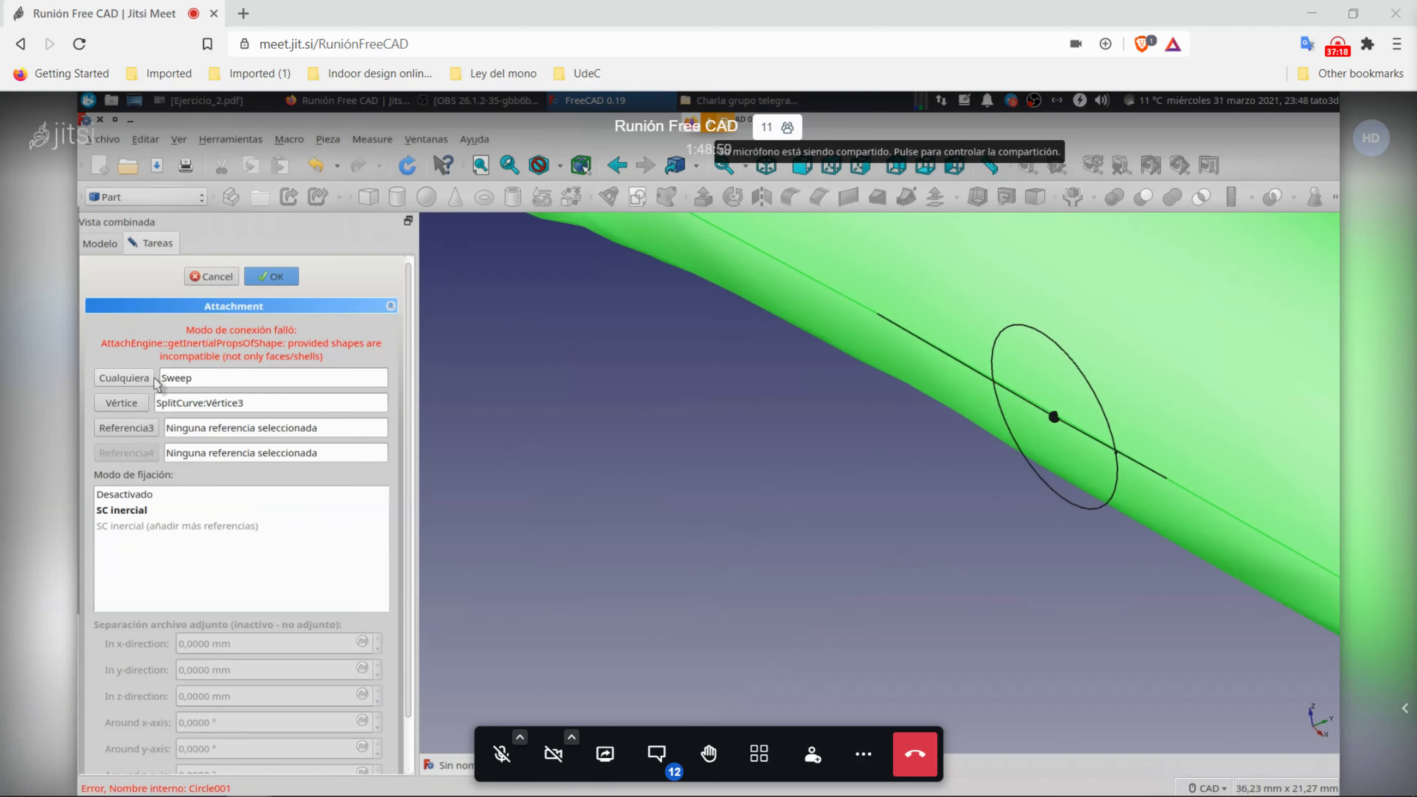
click(1123, 260)
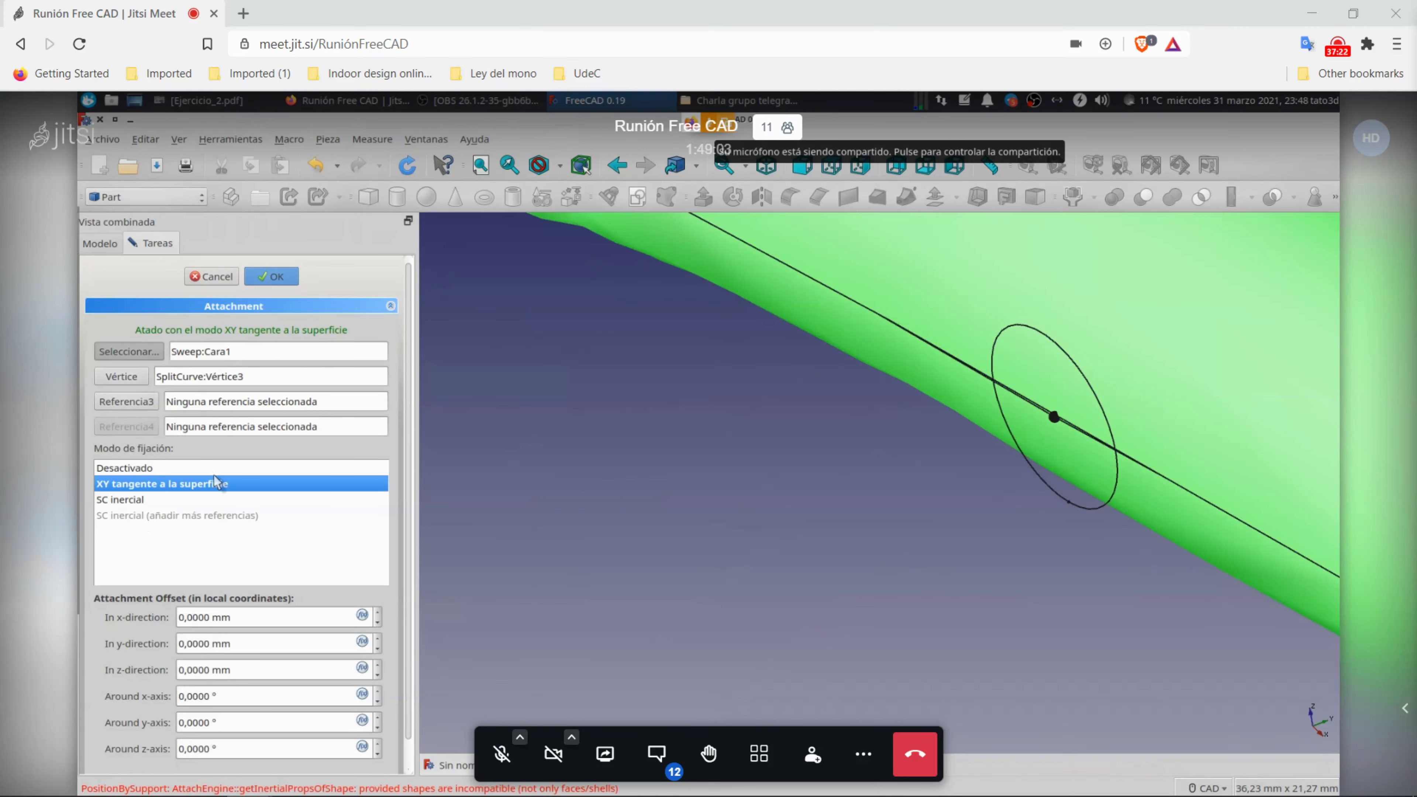
scroll(846, 530, down, 3)
scroll(848, 528, down, 2)
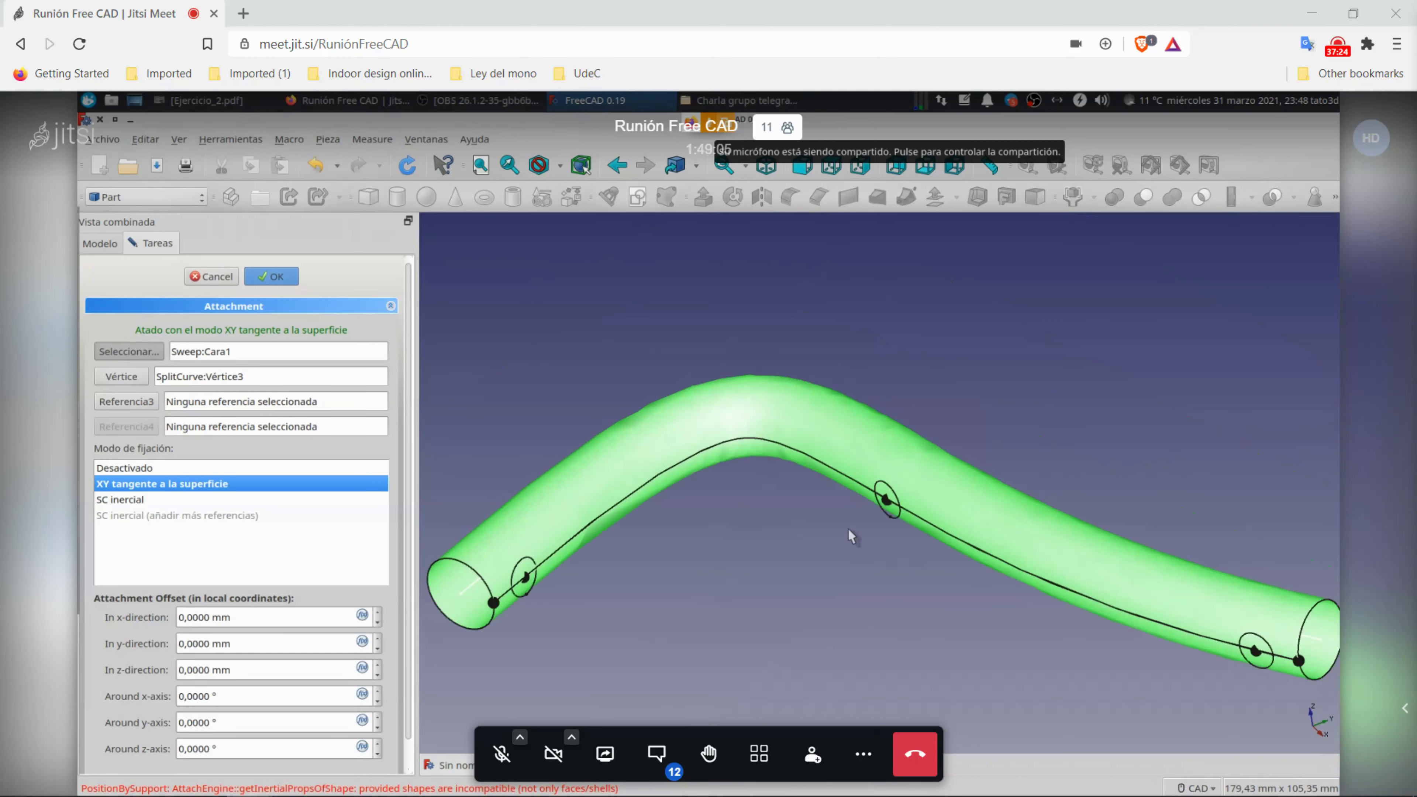
click(210, 277)
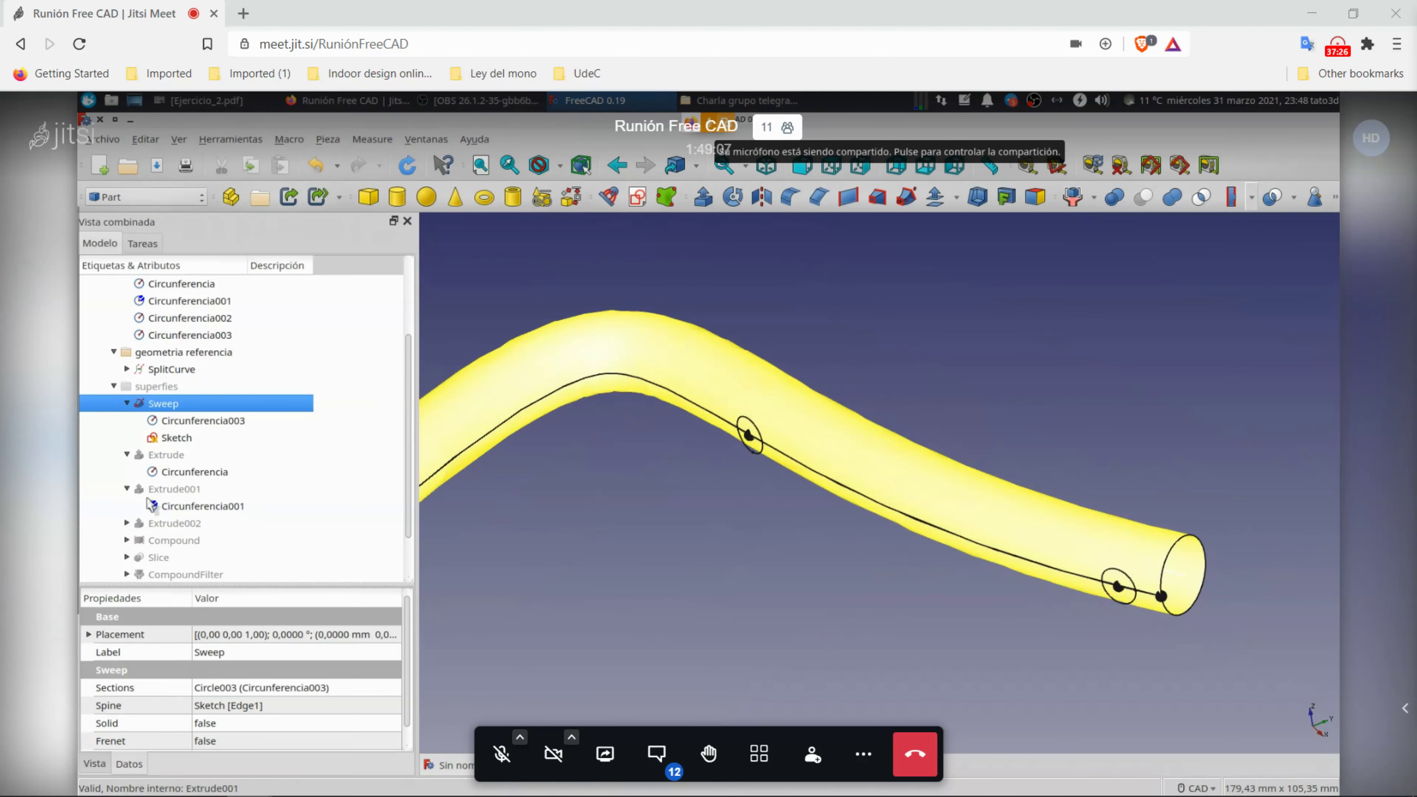
Step: Attach Circunferencia002 under Extrude002 to Sweep Face1 and SplitCurve Vertex4, XY tangent
click(204, 475)
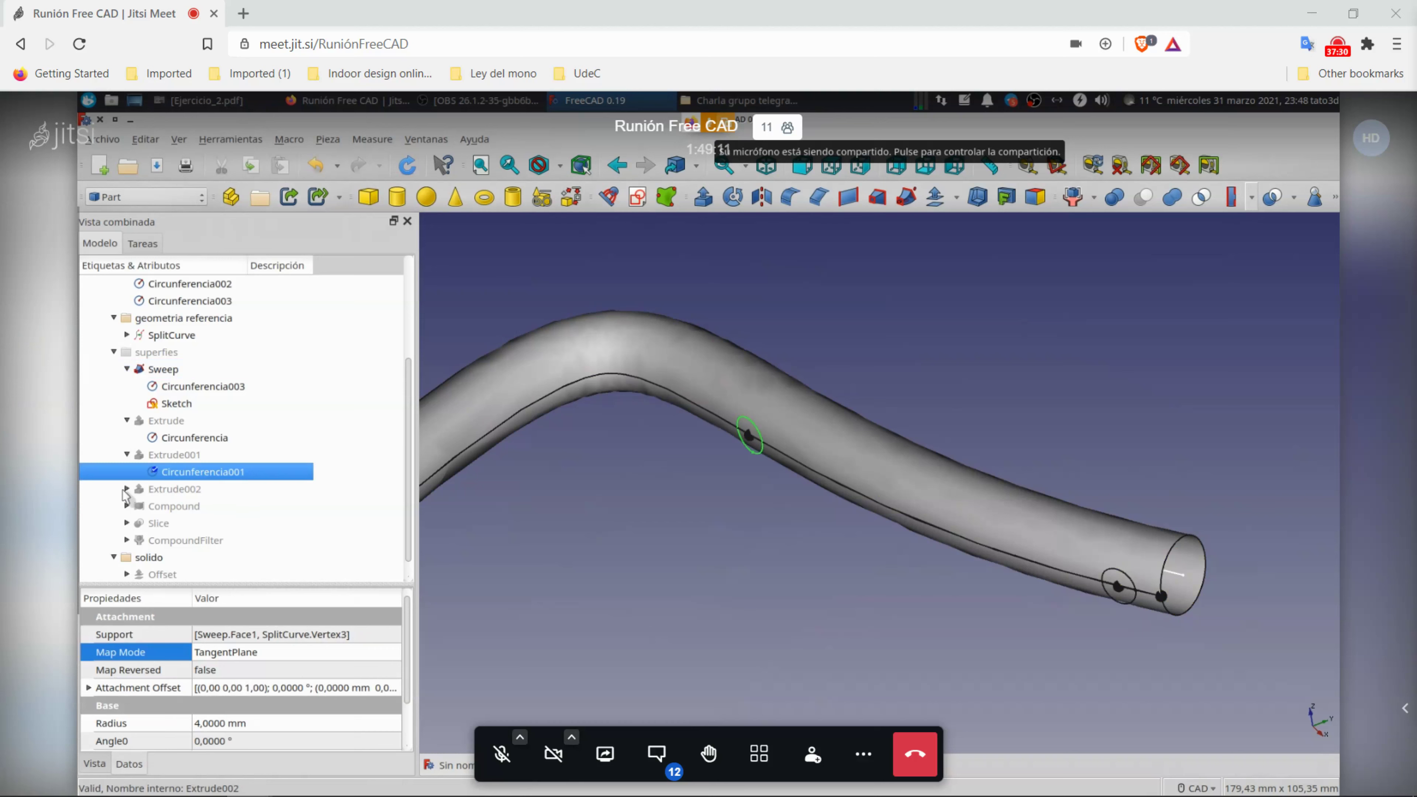
click(128, 489)
click(190, 506)
click(369, 652)
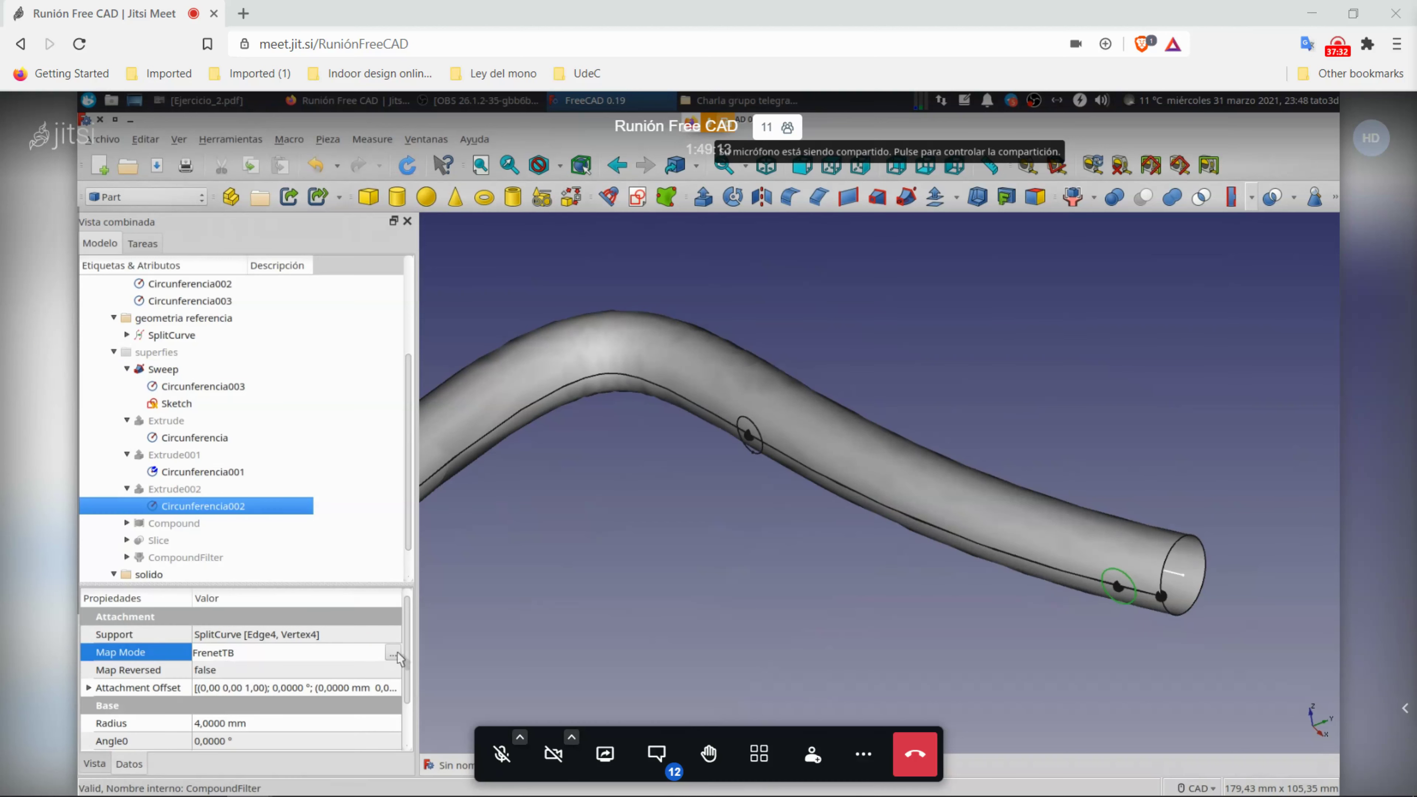
click(393, 654)
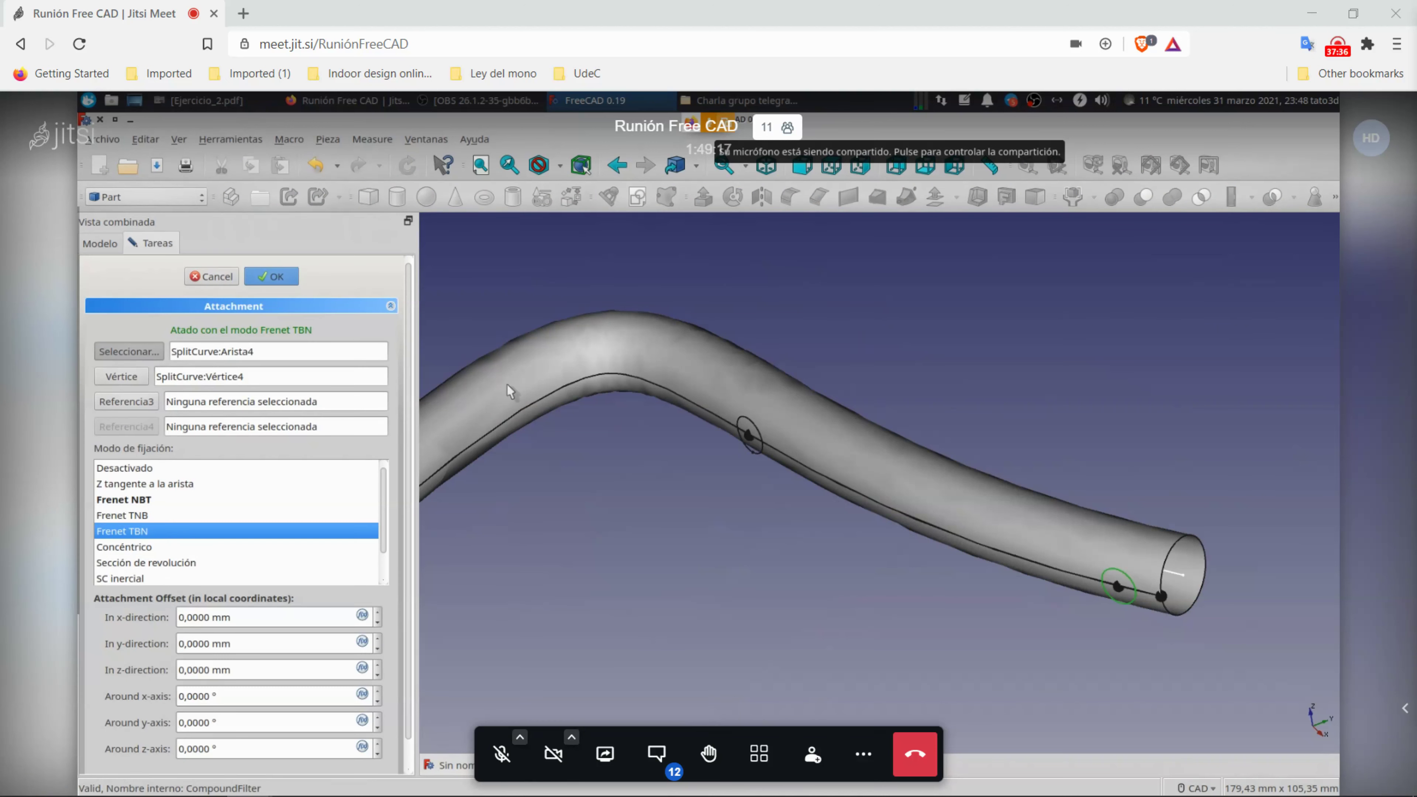
click(1045, 479)
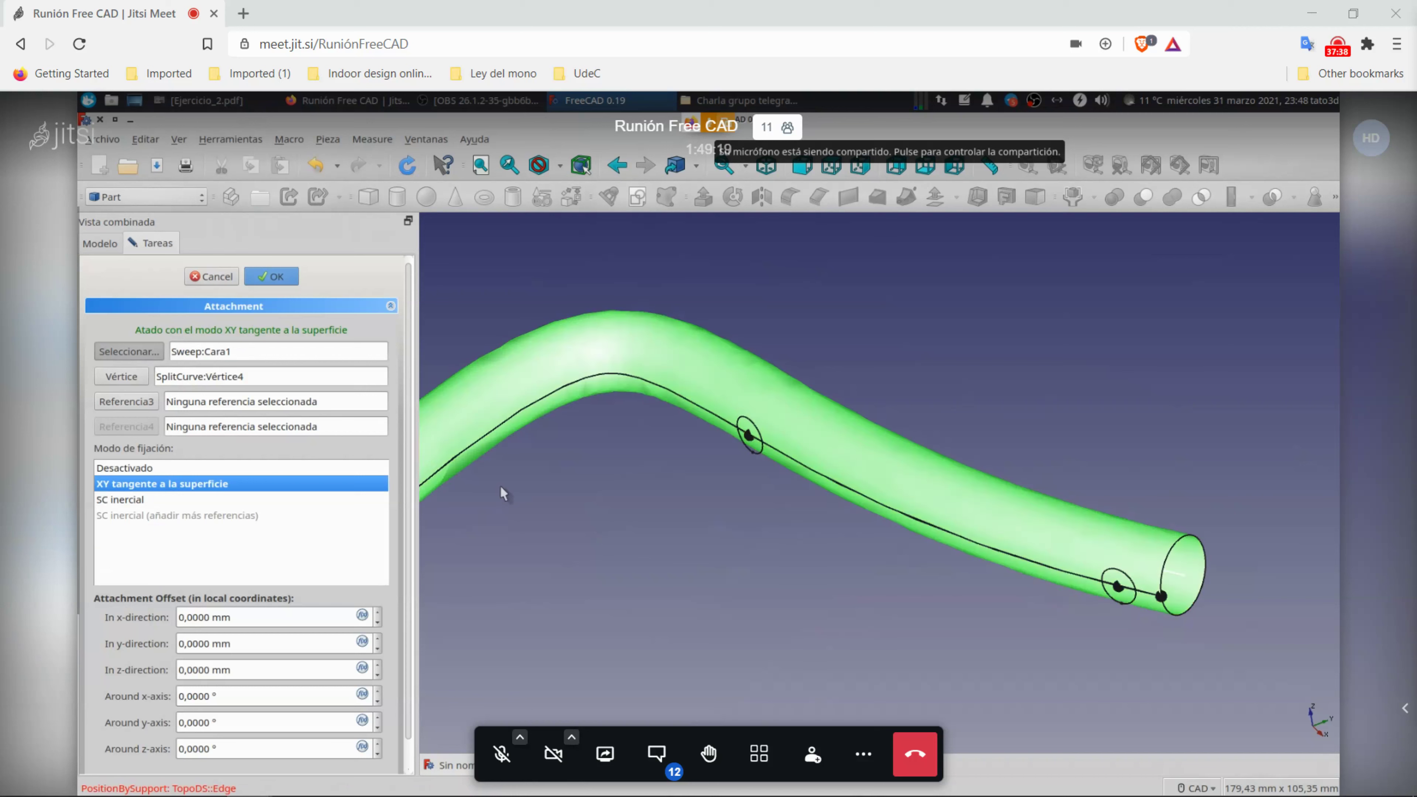
click(287, 280)
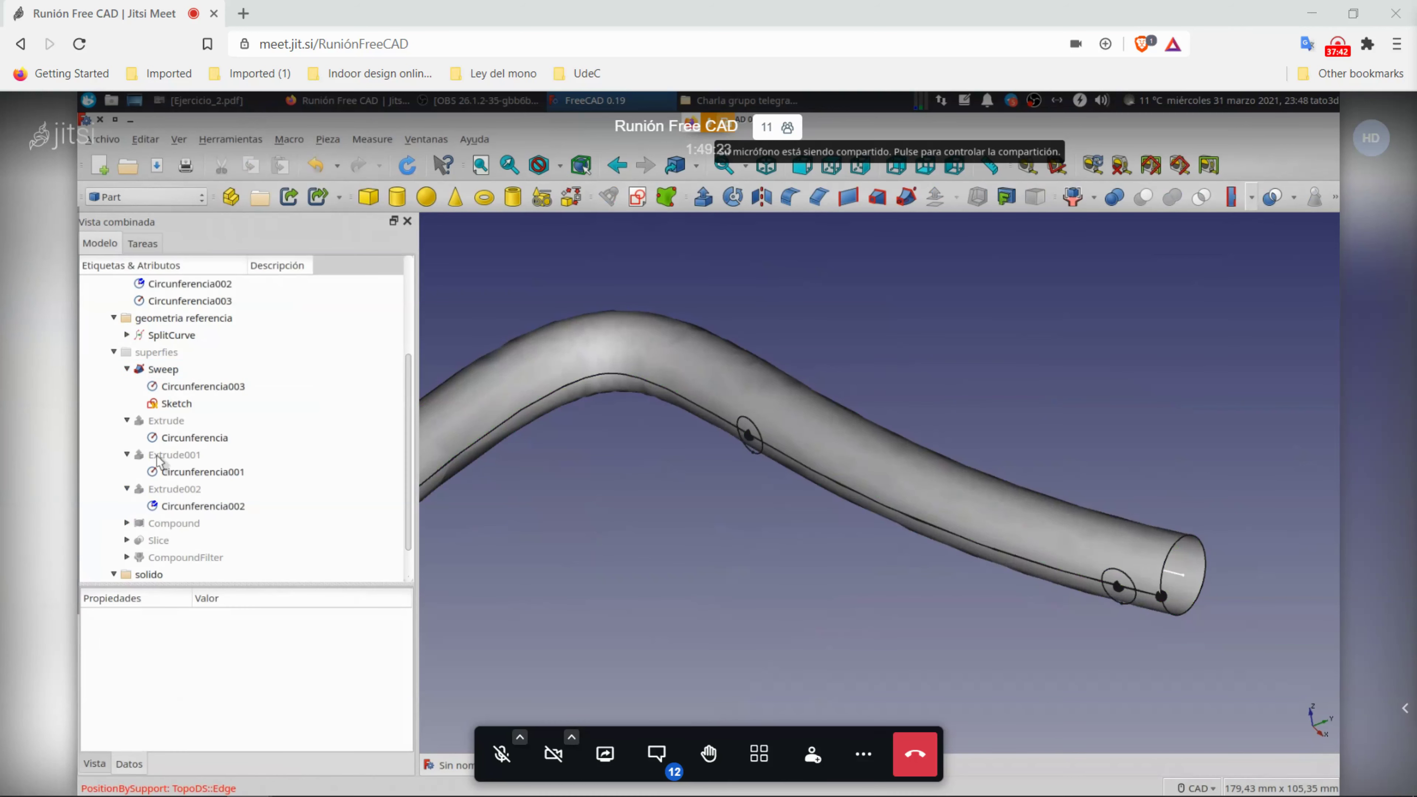
Step: Hide the Sweep surface and the CompoundFilter tube, then collapse the superfies group
click(159, 369)
key(space)
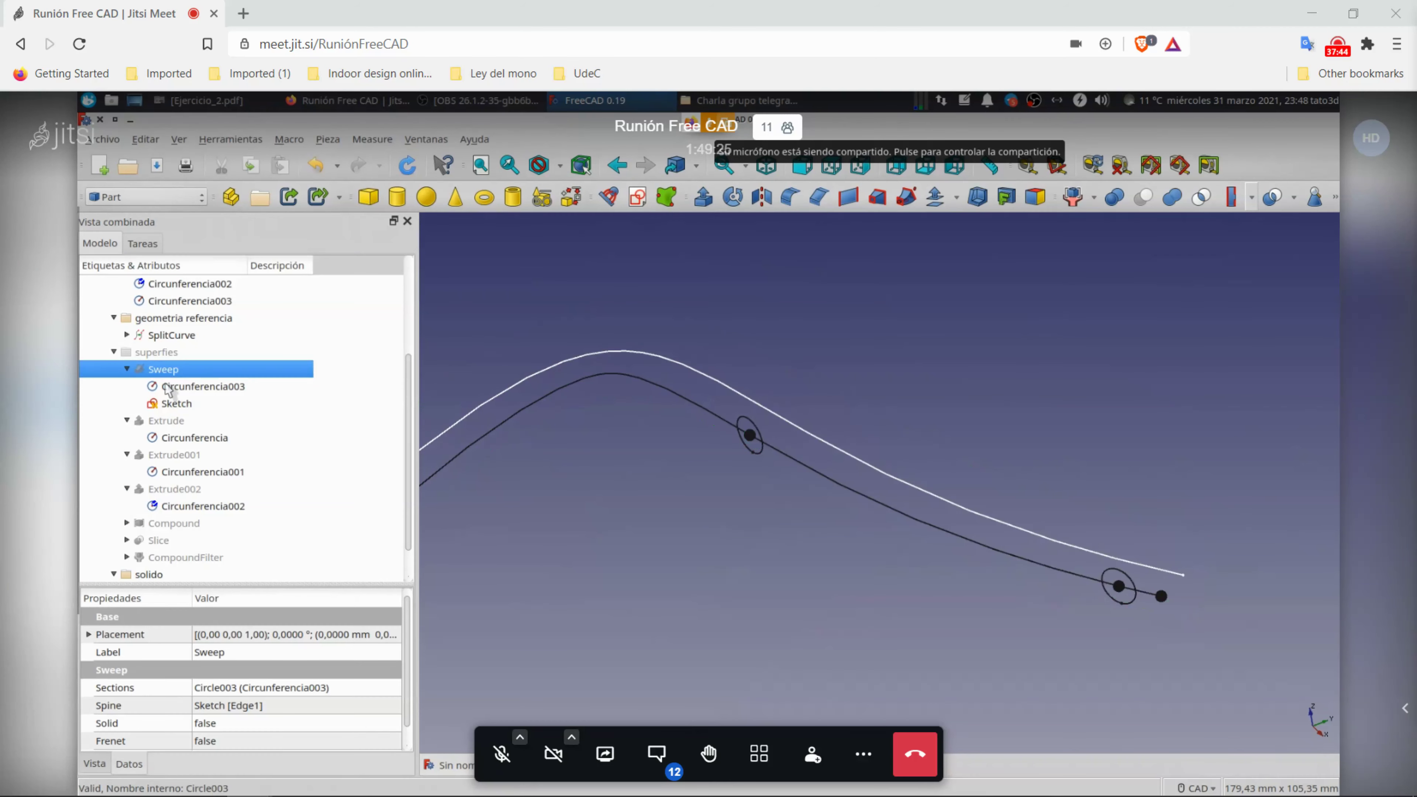
click(179, 557)
key(space)
click(671, 544)
mouse_move(675, 600)
middle_down()
mouse_move(863, 489)
mouse_move(793, 536)
middle_up()
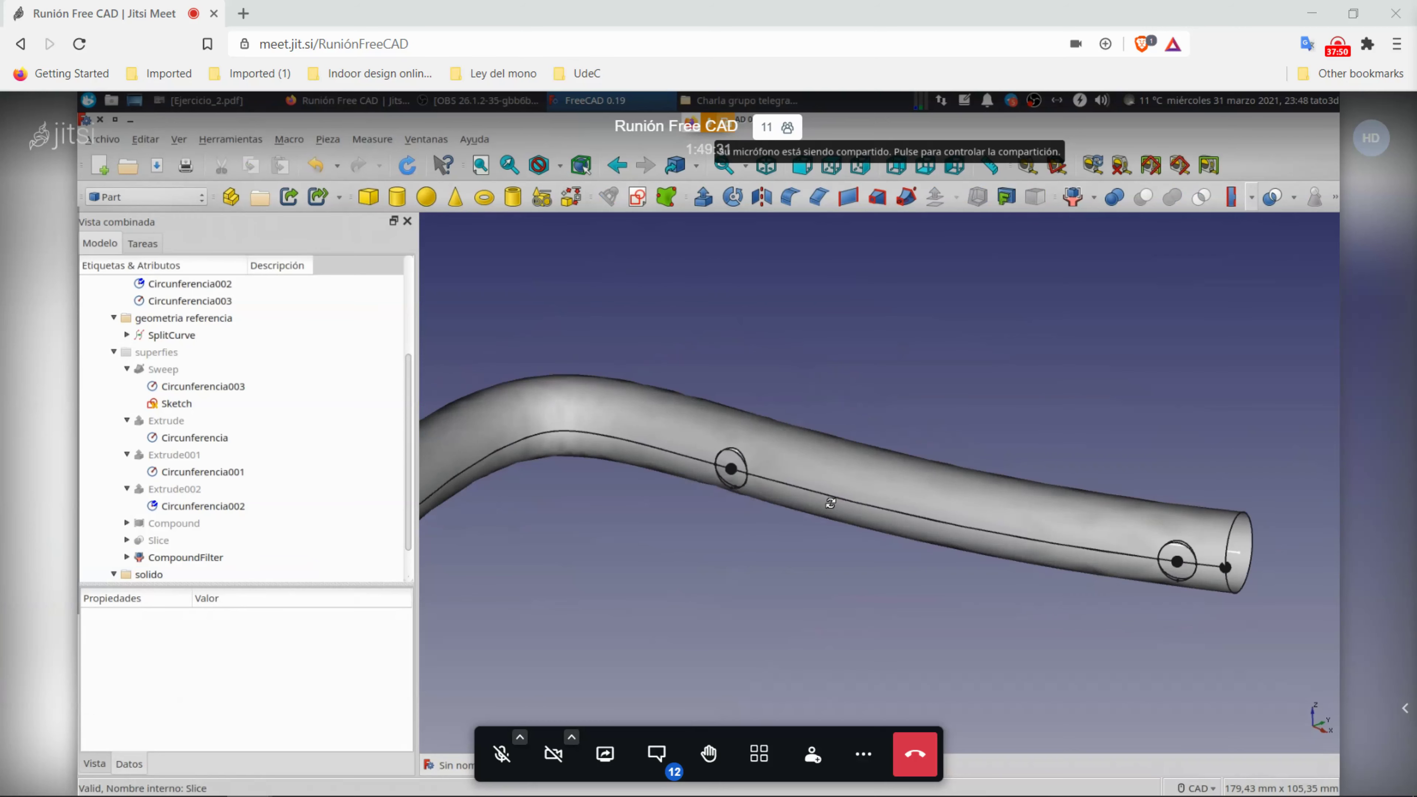
click(198, 557)
key(space)
scroll(135, 410, up, 1)
click(114, 420)
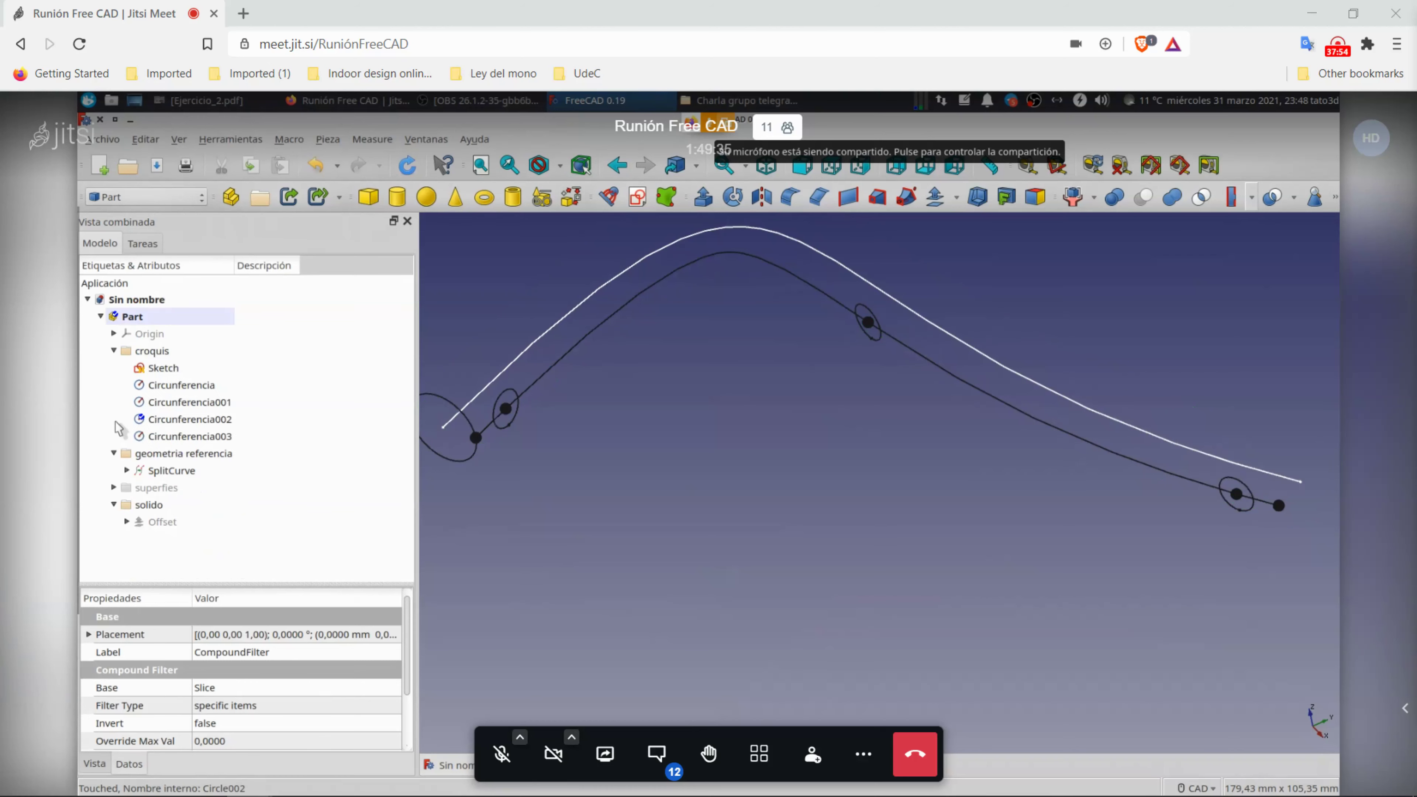
Step: Show the hollow Offset tube and hide the croquis sketches and SplitCurve markers
click(165, 522)
key(space)
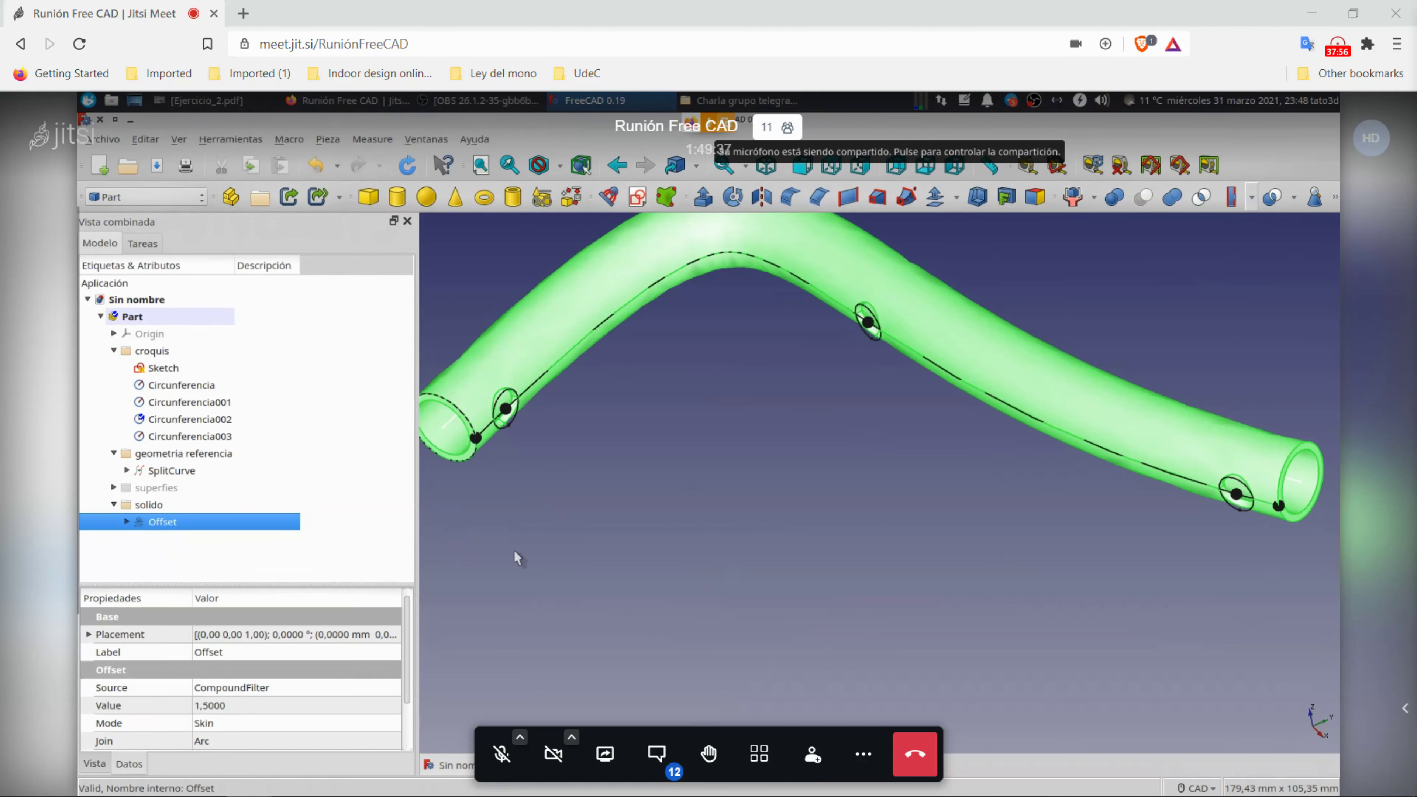
click(521, 559)
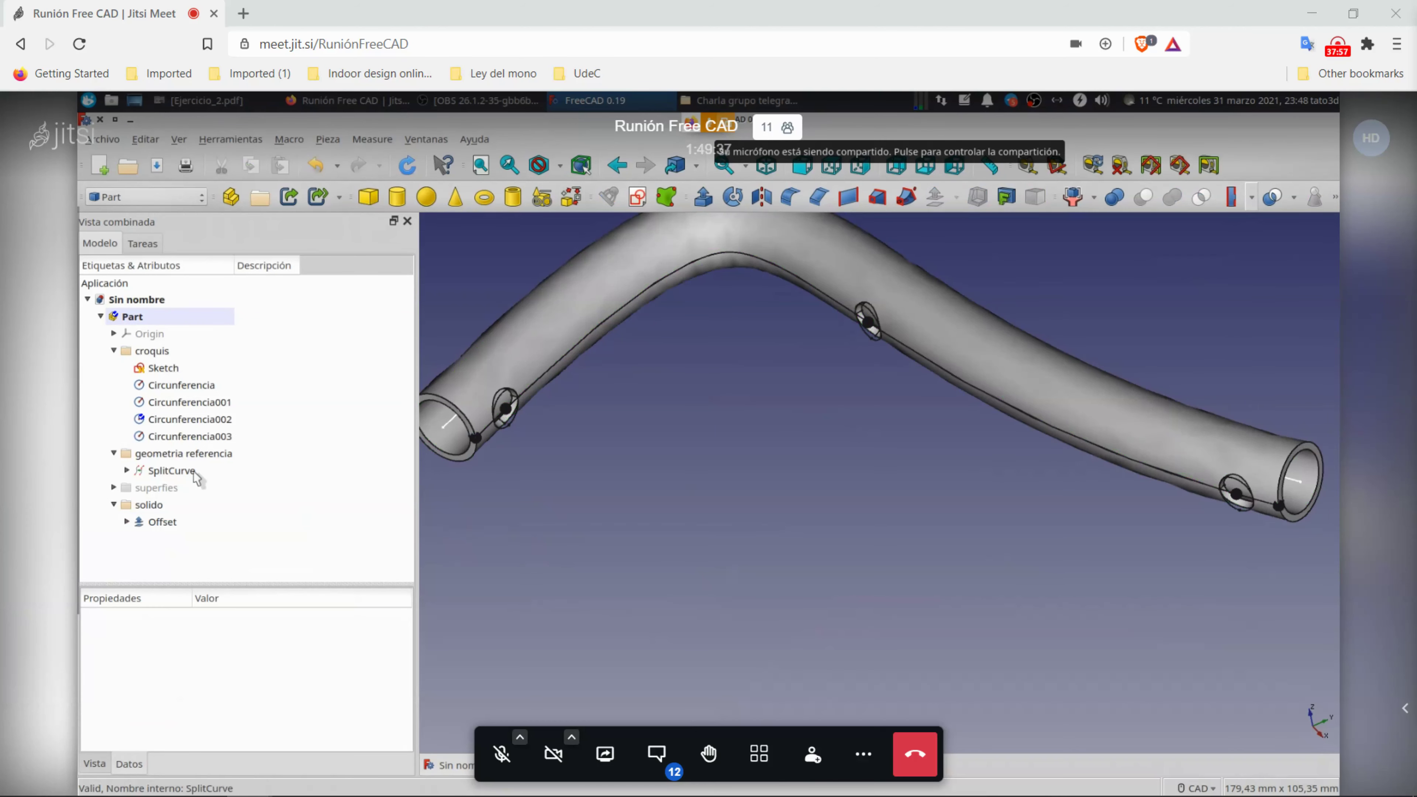
click(152, 350)
key(space)
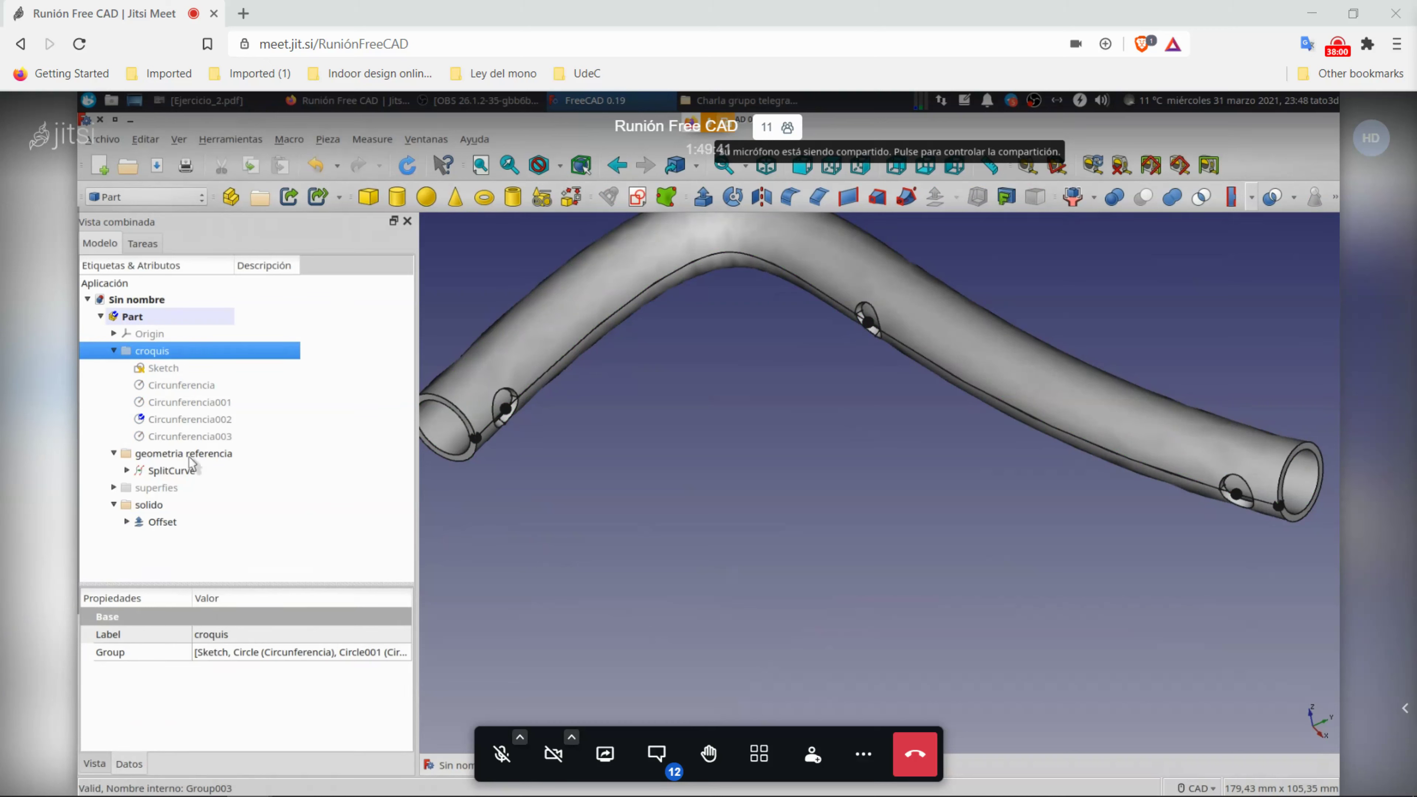
click(160, 470)
key(space)
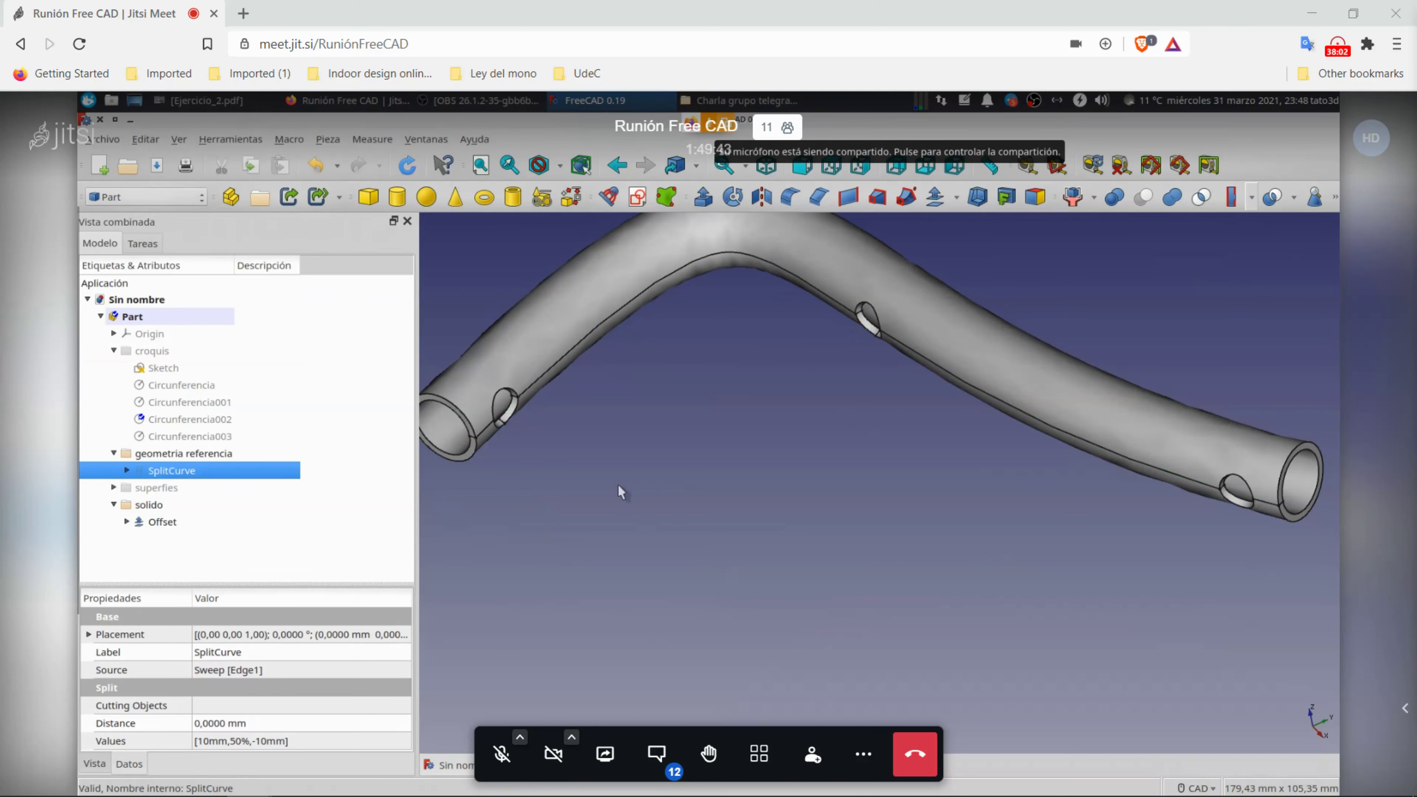
click(196, 390)
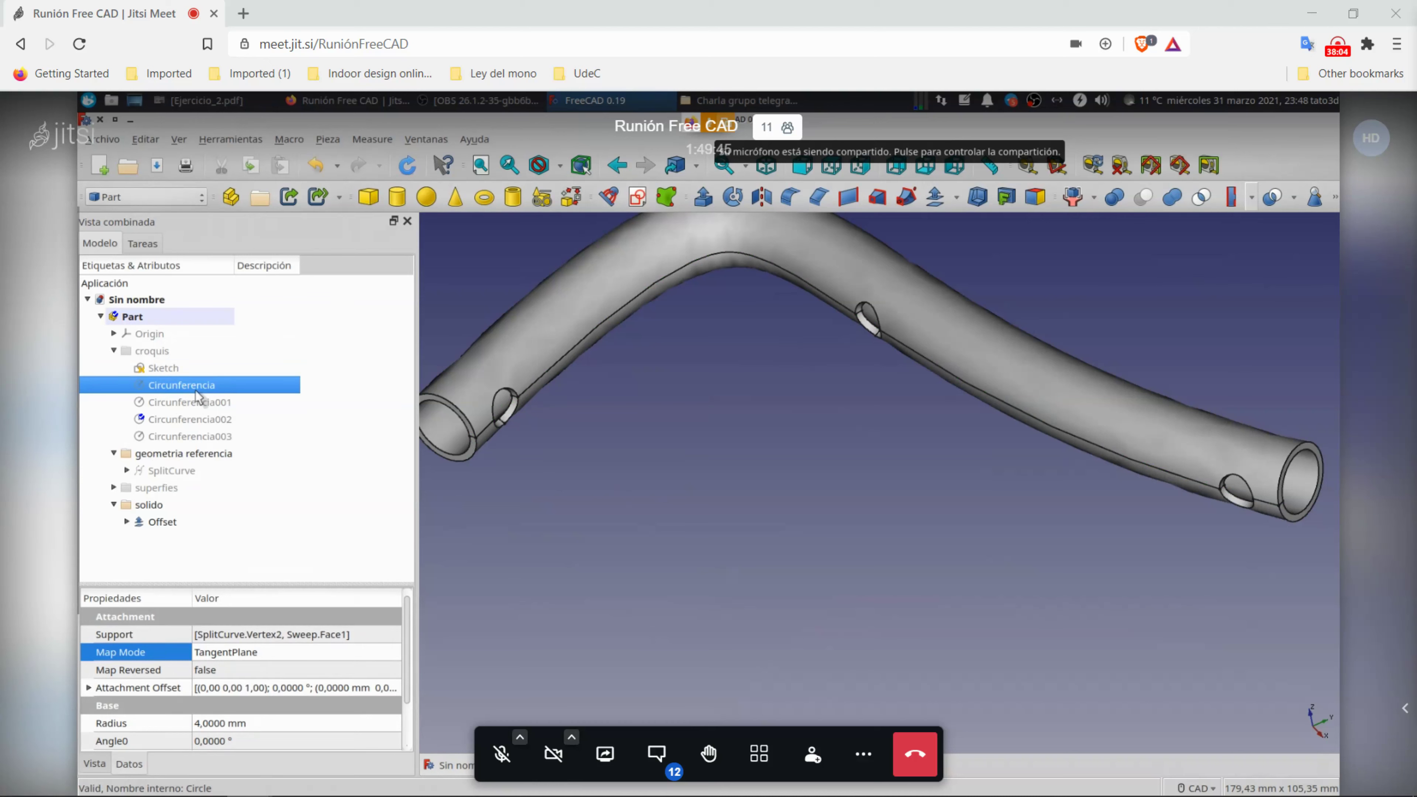
click(195, 400)
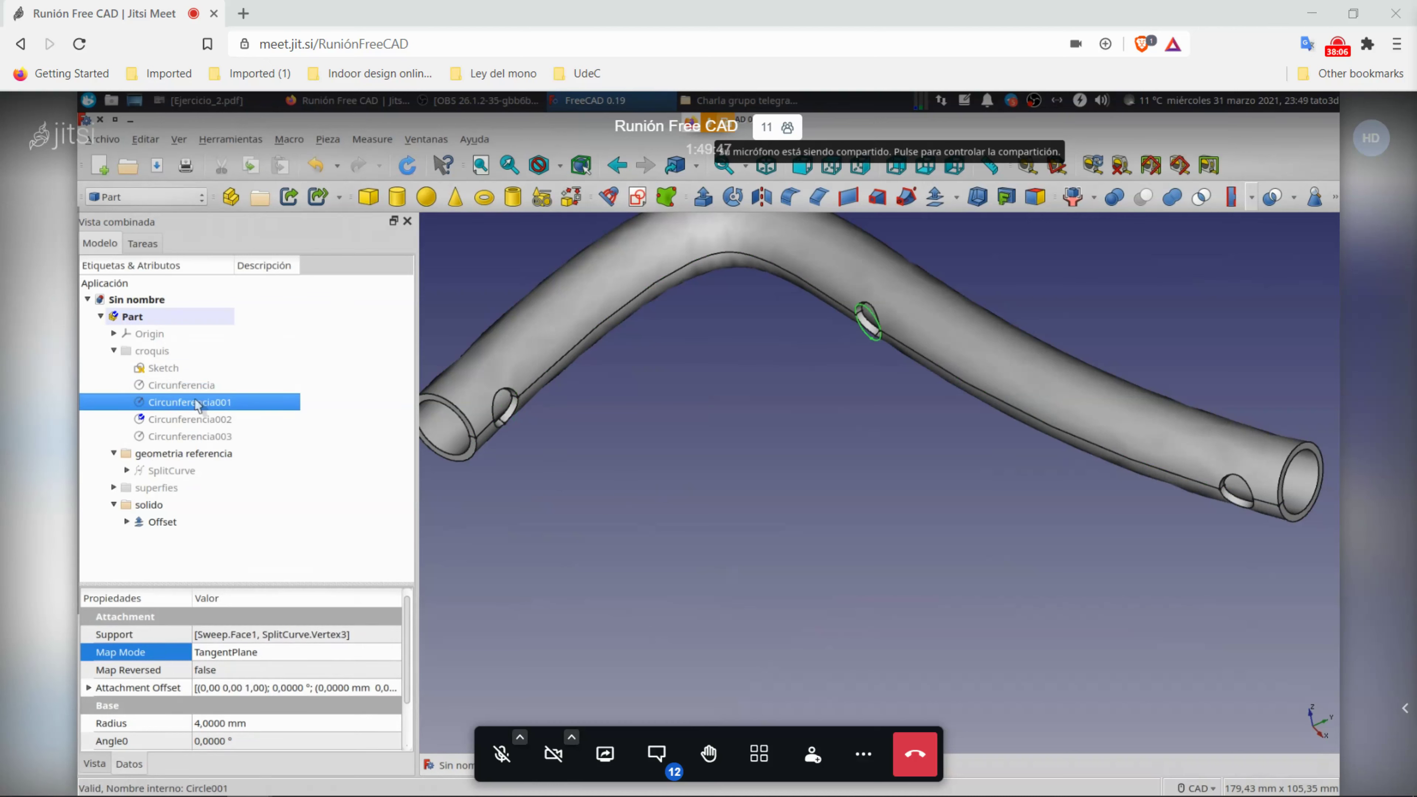
click(170, 368)
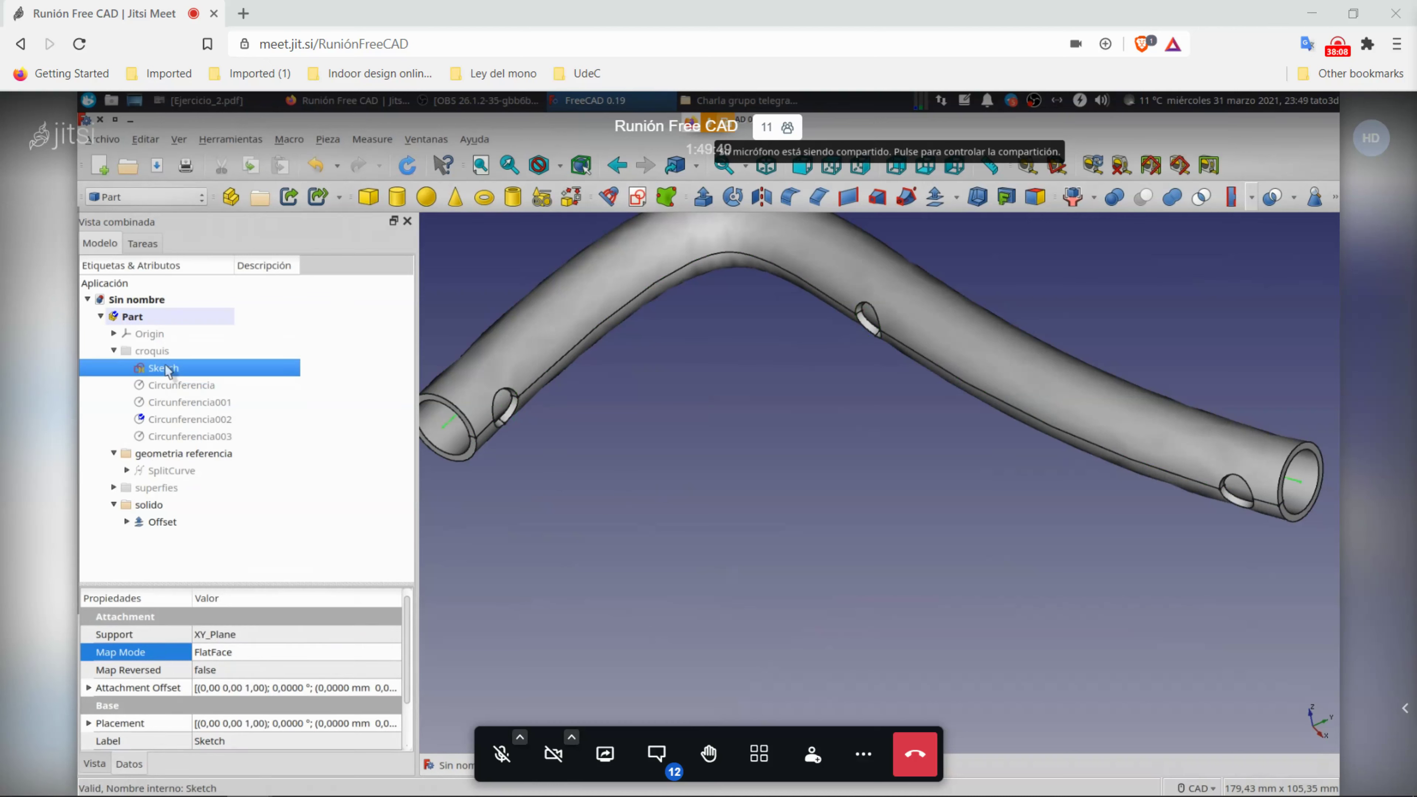
click(177, 387)
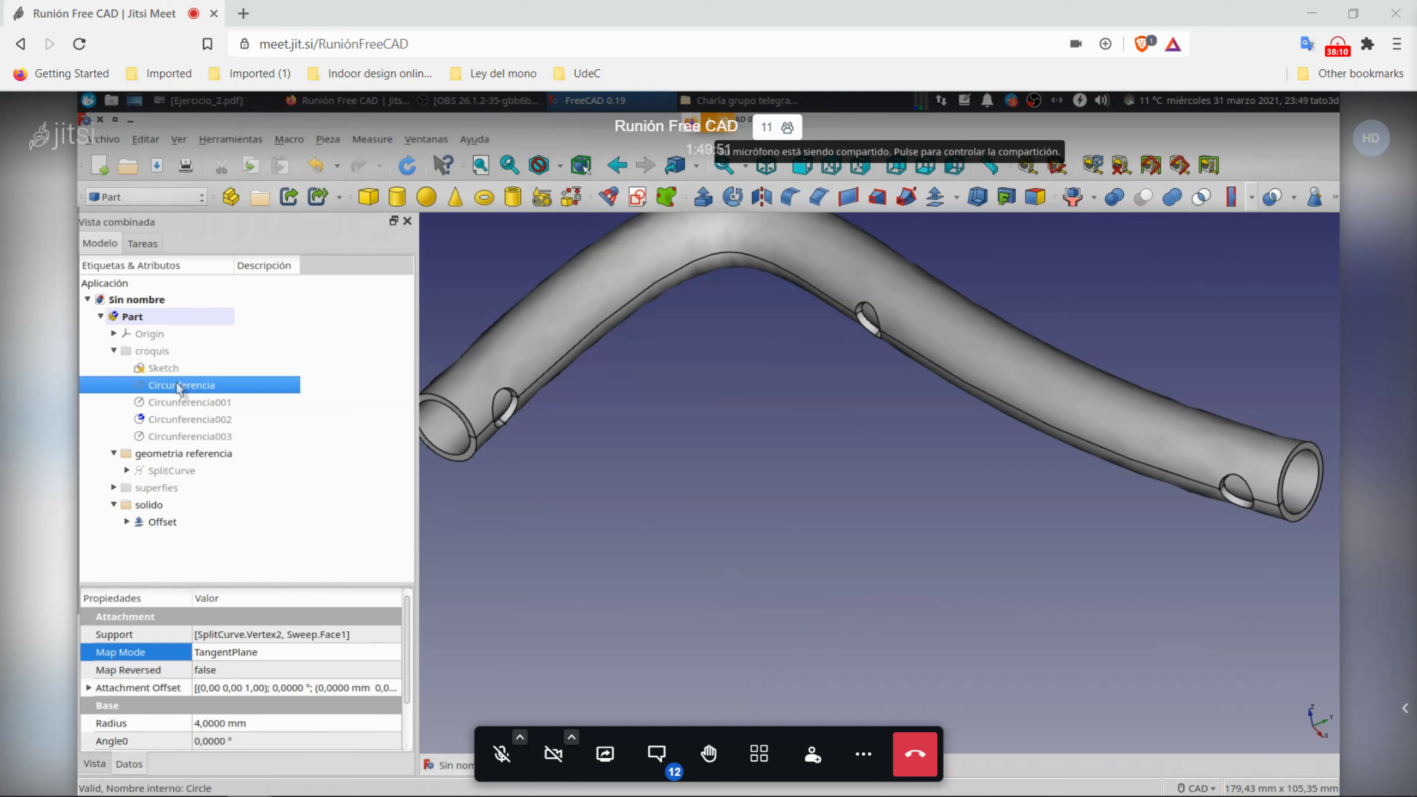
click(191, 403)
click(212, 437)
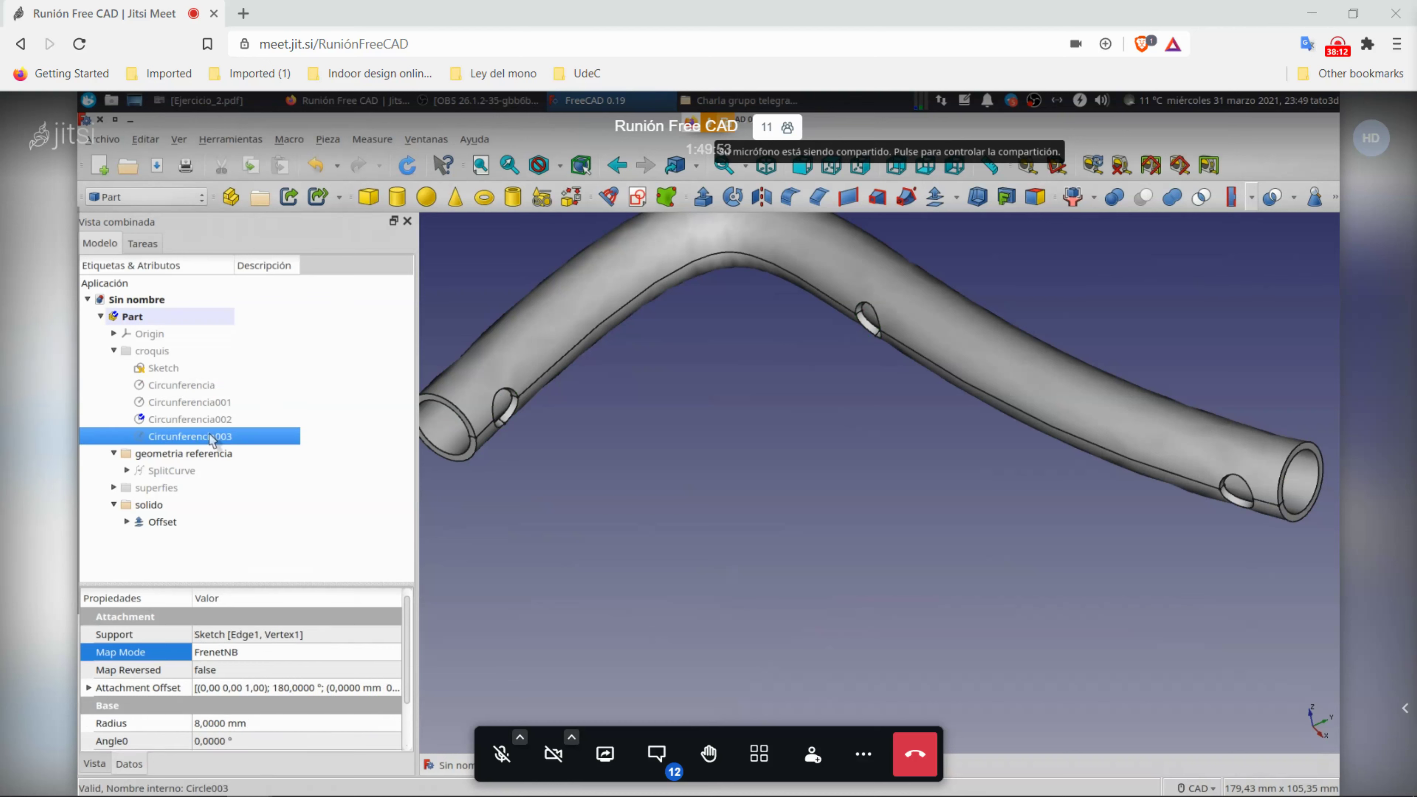
key(space)
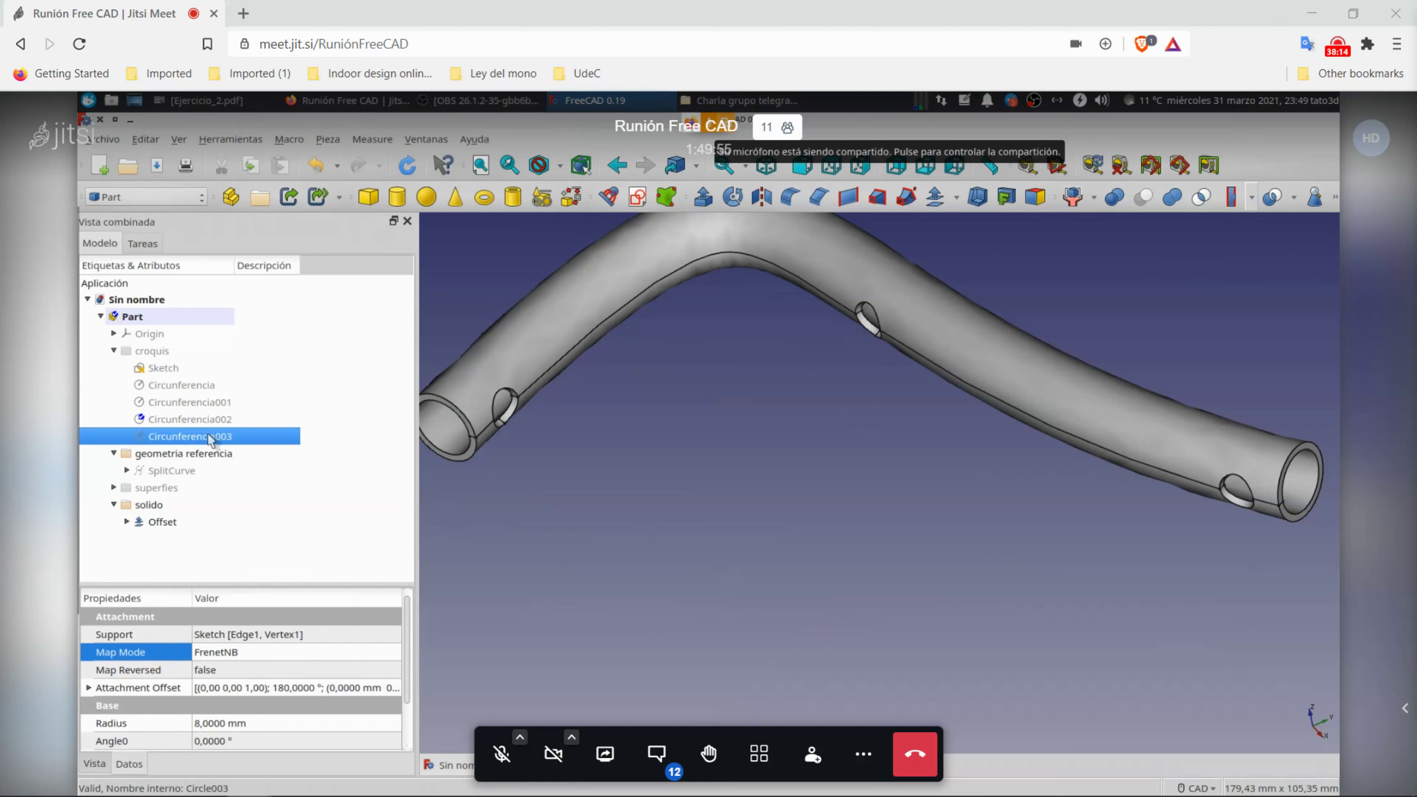
click(229, 723)
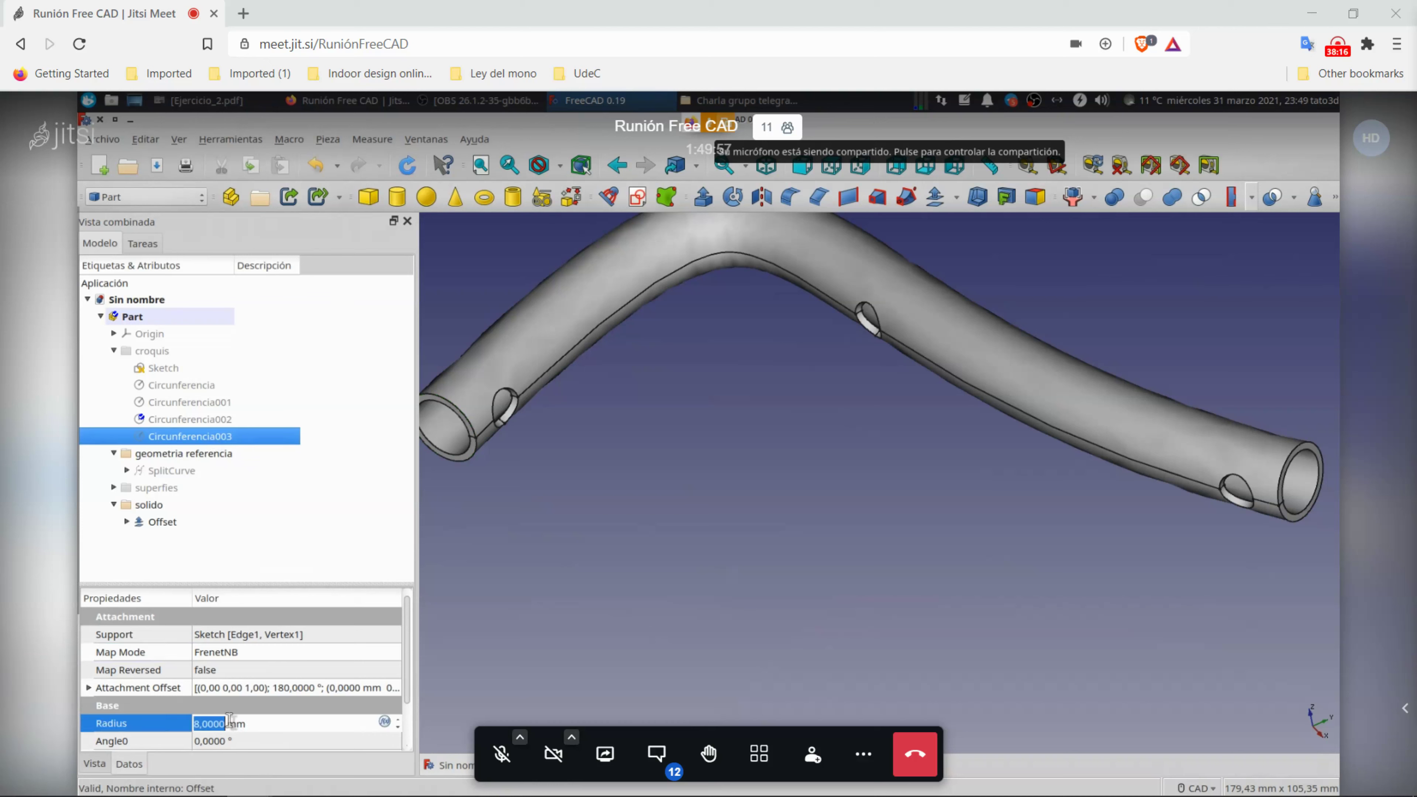
Step: Set Circunferencia003's attachment offset angle to 90° and view the tube from another side
click(89, 688)
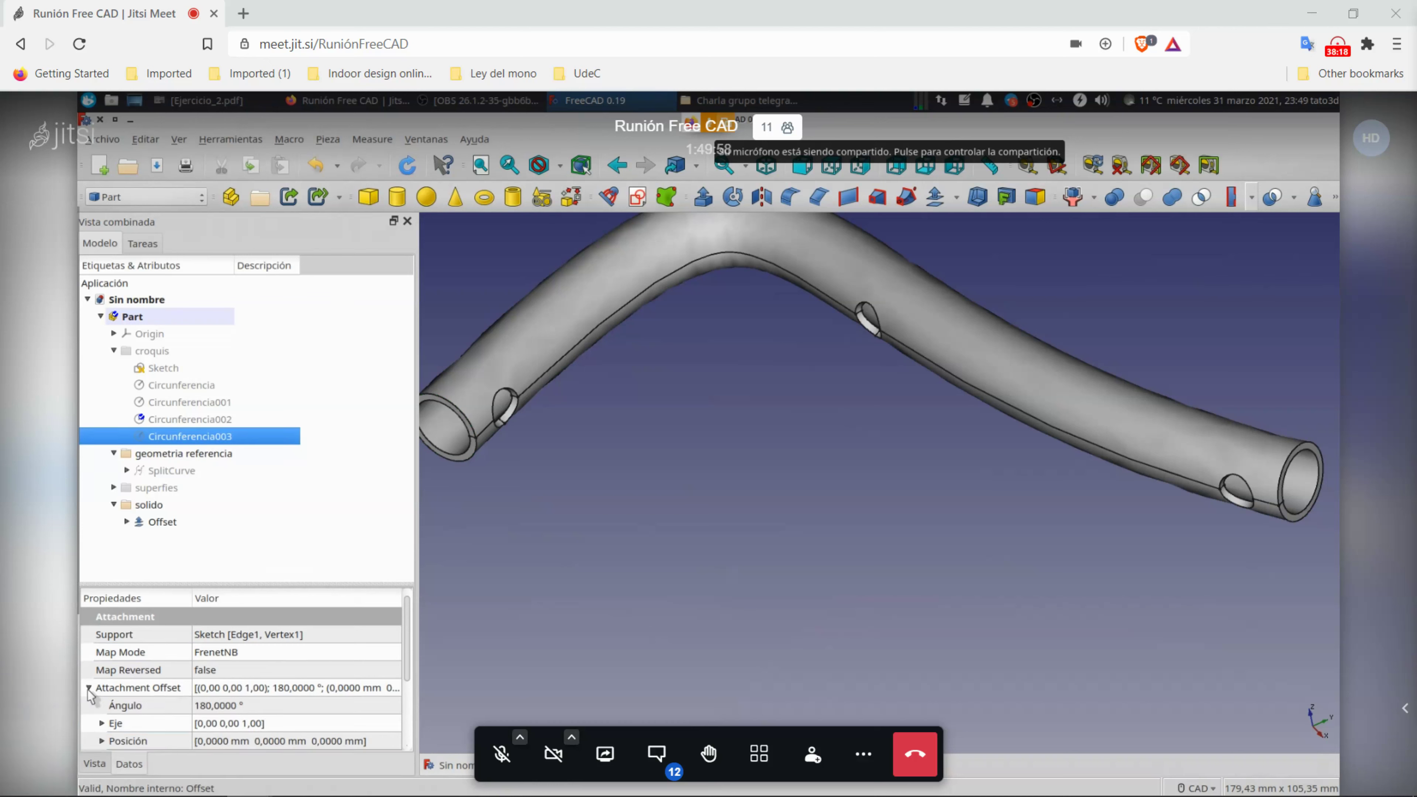
click(250, 707)
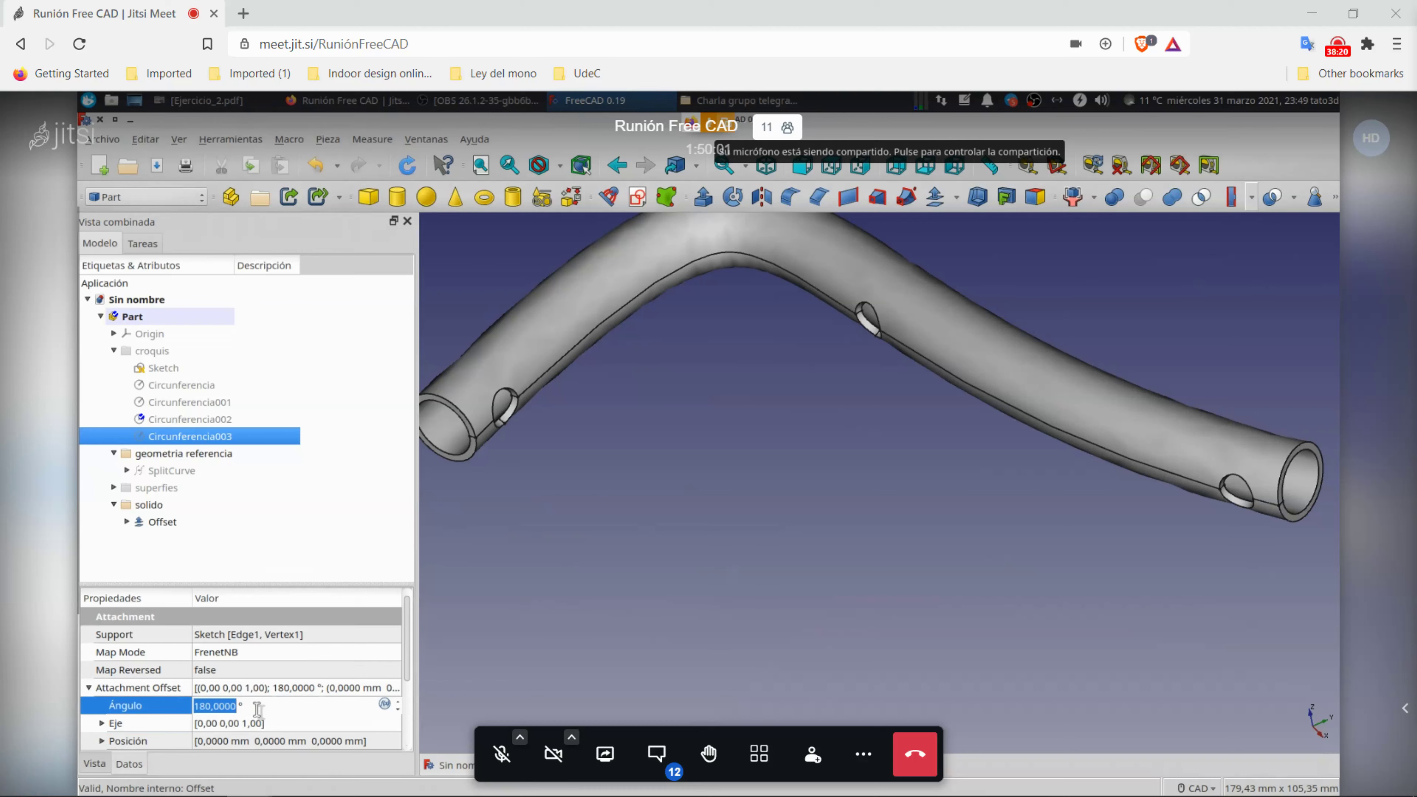
text(90)
key(Return)
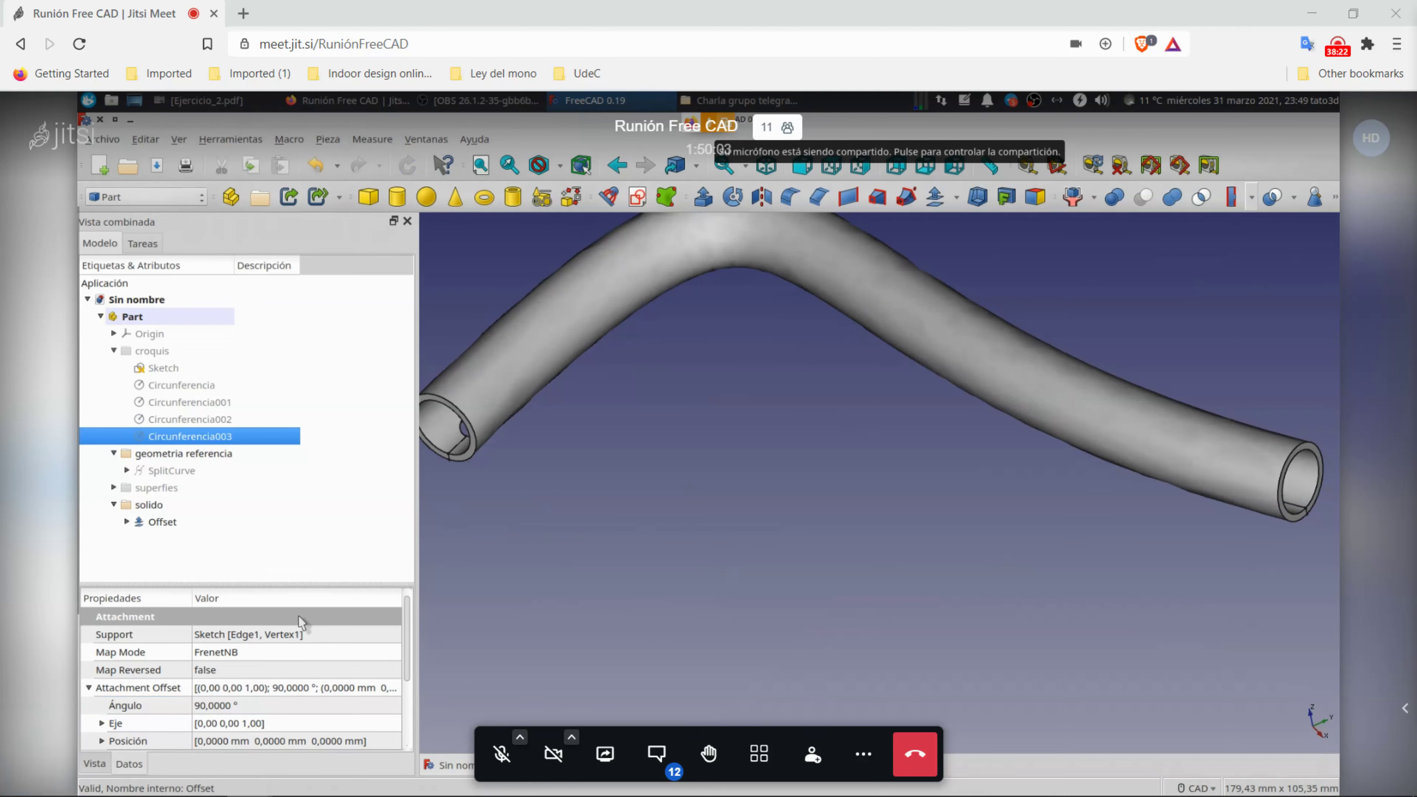
scroll(977, 573, down, 3)
middle_drag(973, 543, 1032, 638)
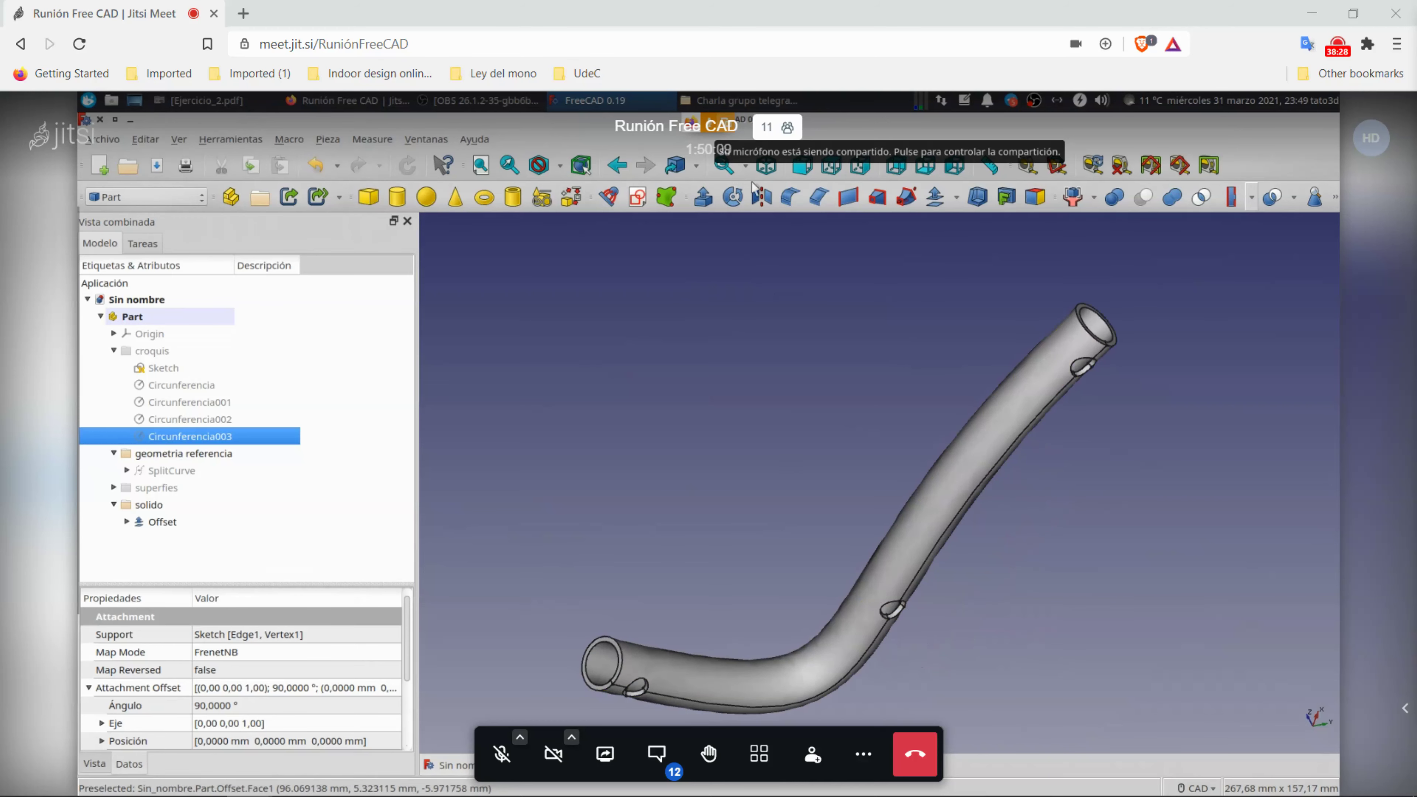
click(766, 165)
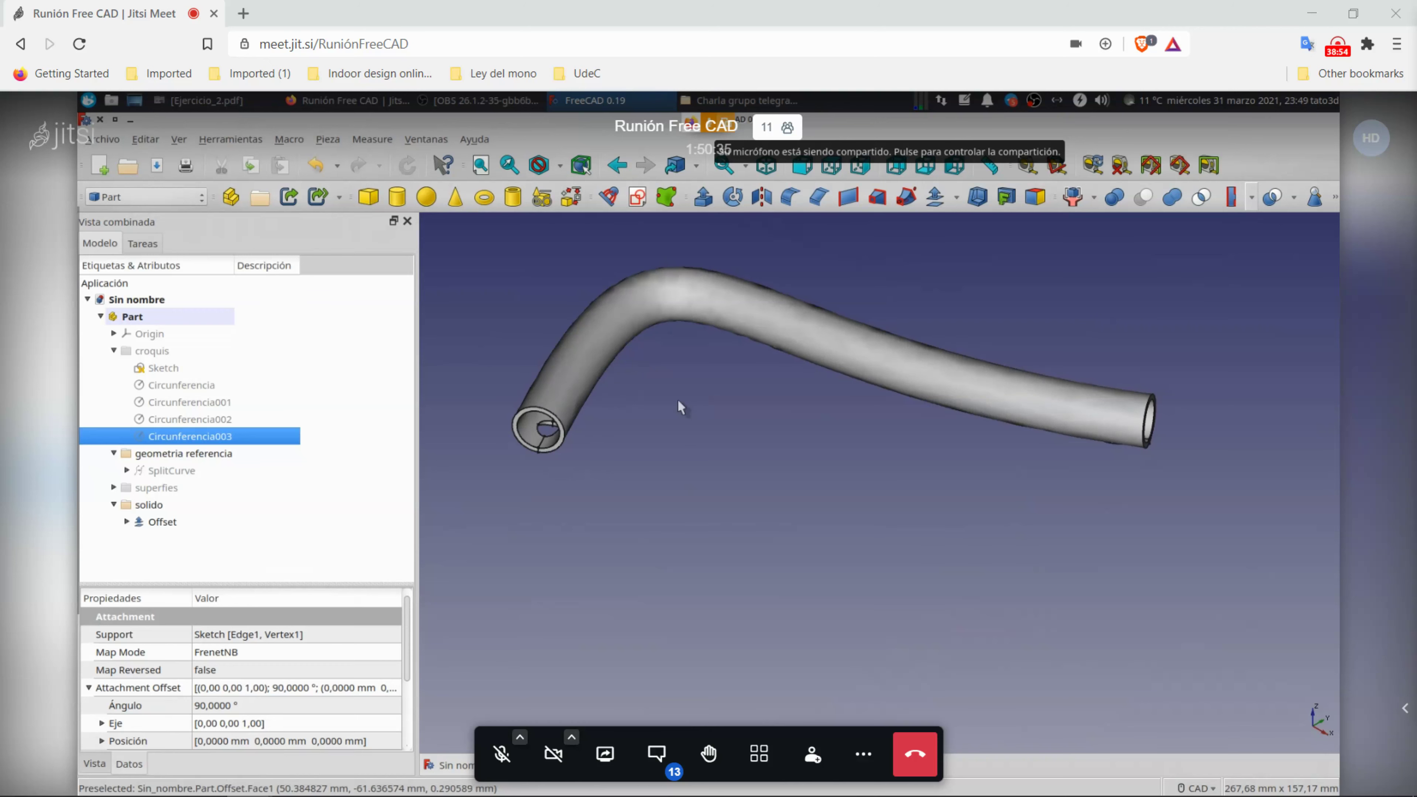
middle_drag(690, 439, 697, 488)
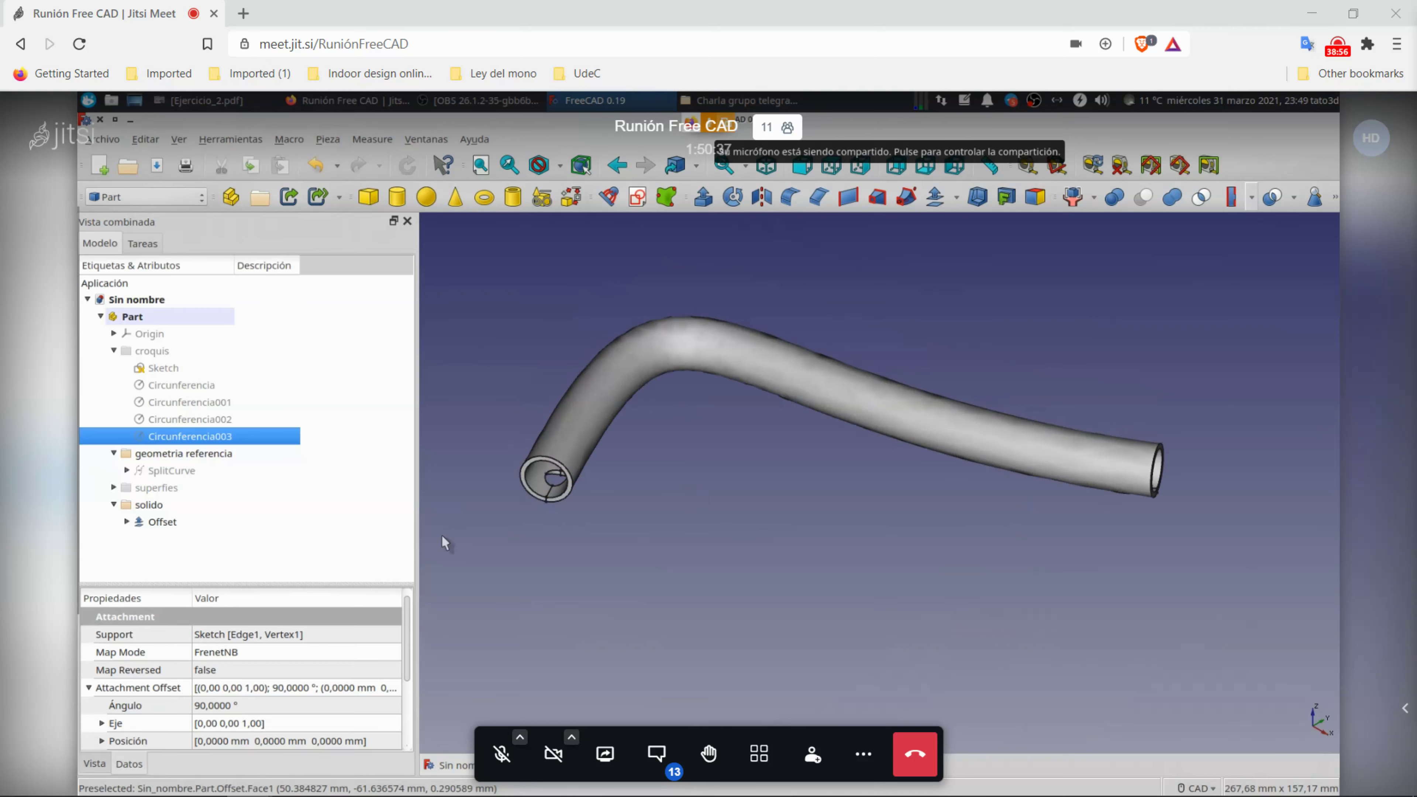
Step: Change the offset Ángulo to 0° and rotate to see the tube's full S-shape
click(286, 706)
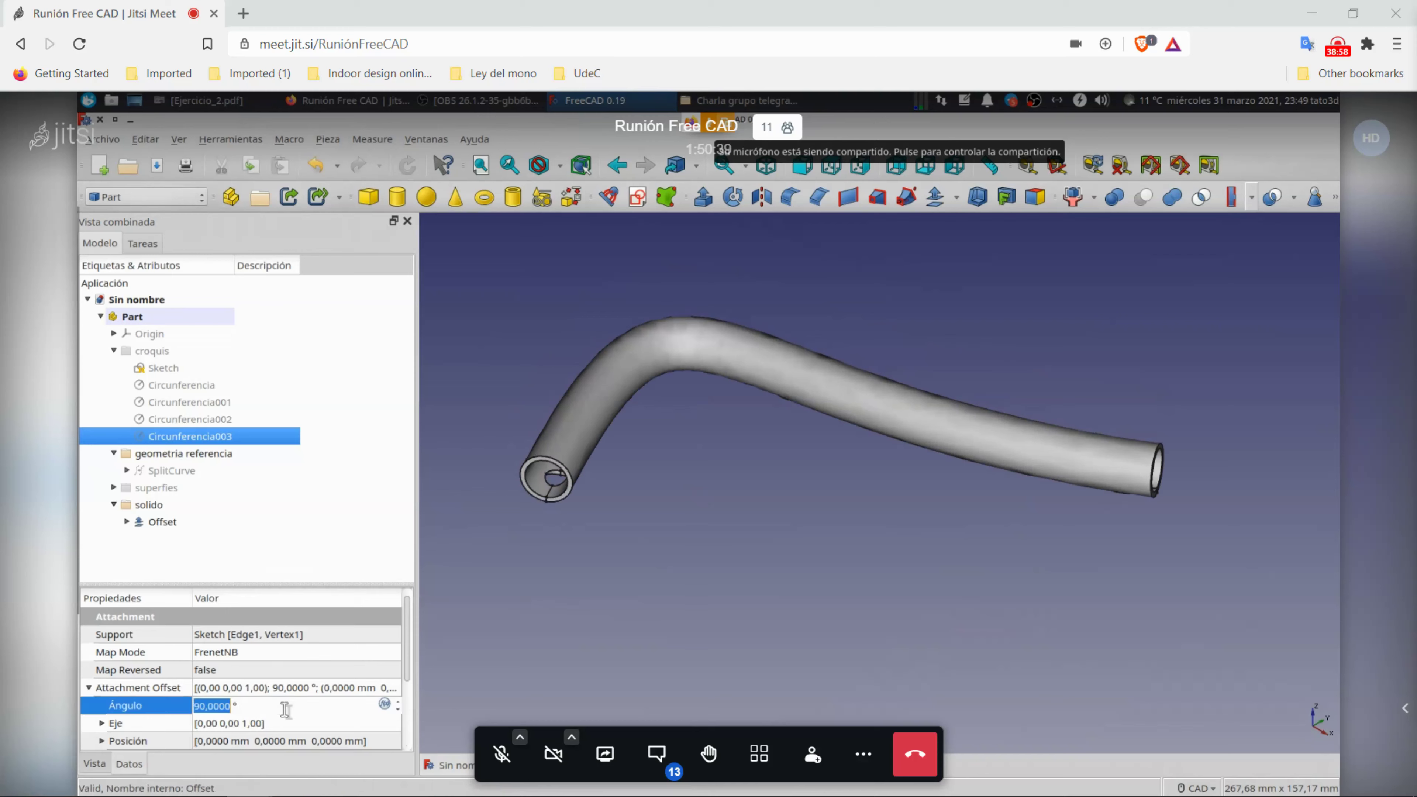
text(0)
key(Return)
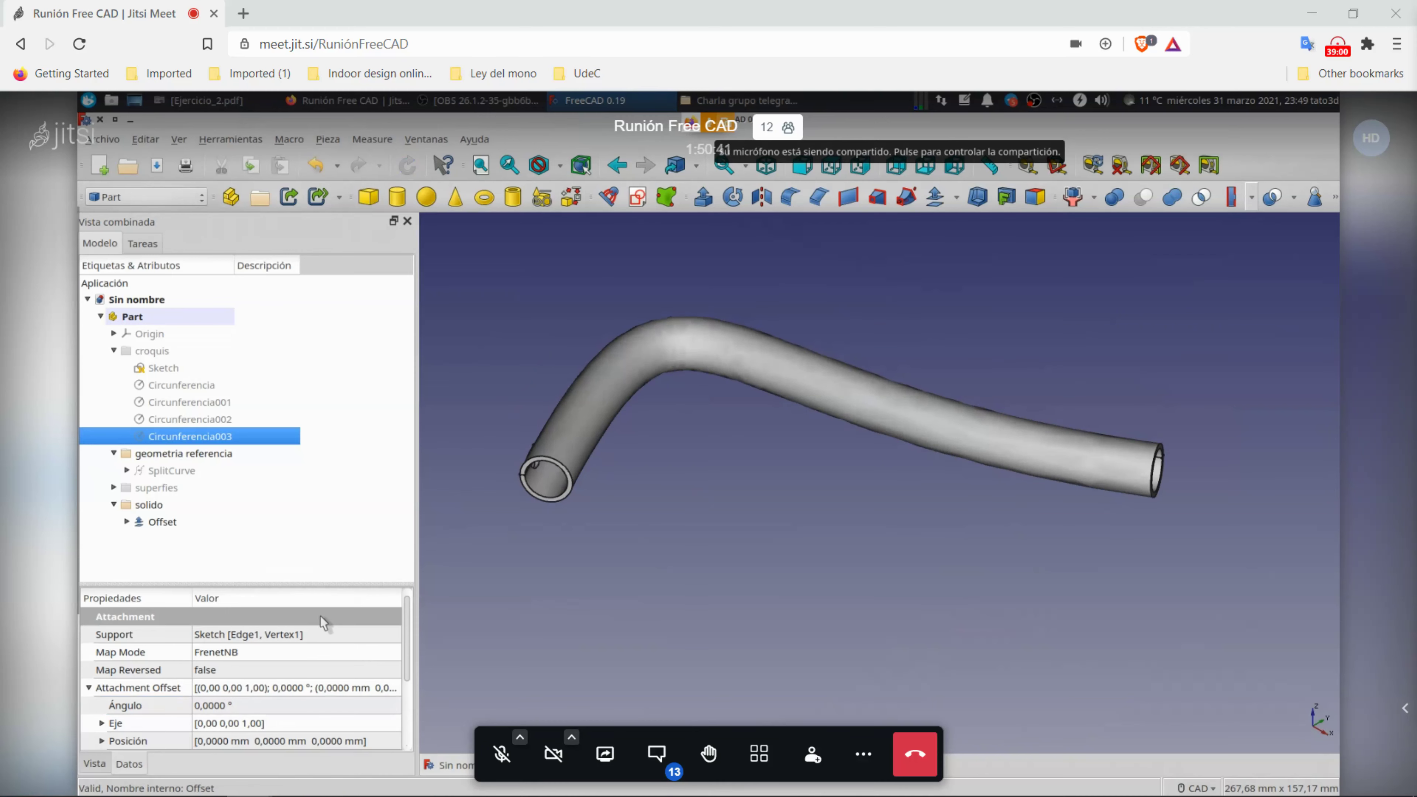
mouse_move(577, 608)
middle_down()
mouse_move(970, 570)
mouse_move(881, 597)
middle_up()
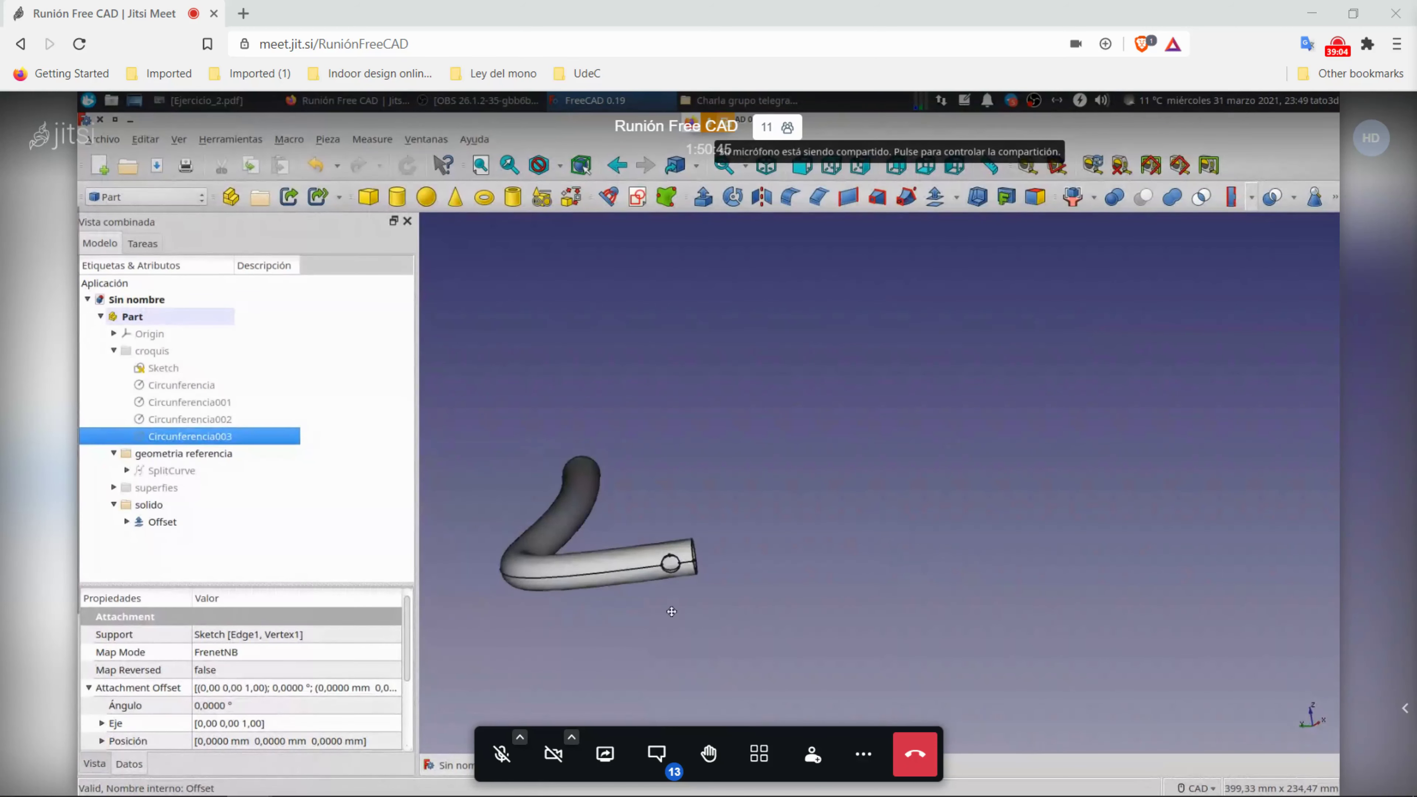
middle_drag(671, 611, 1101, 491)
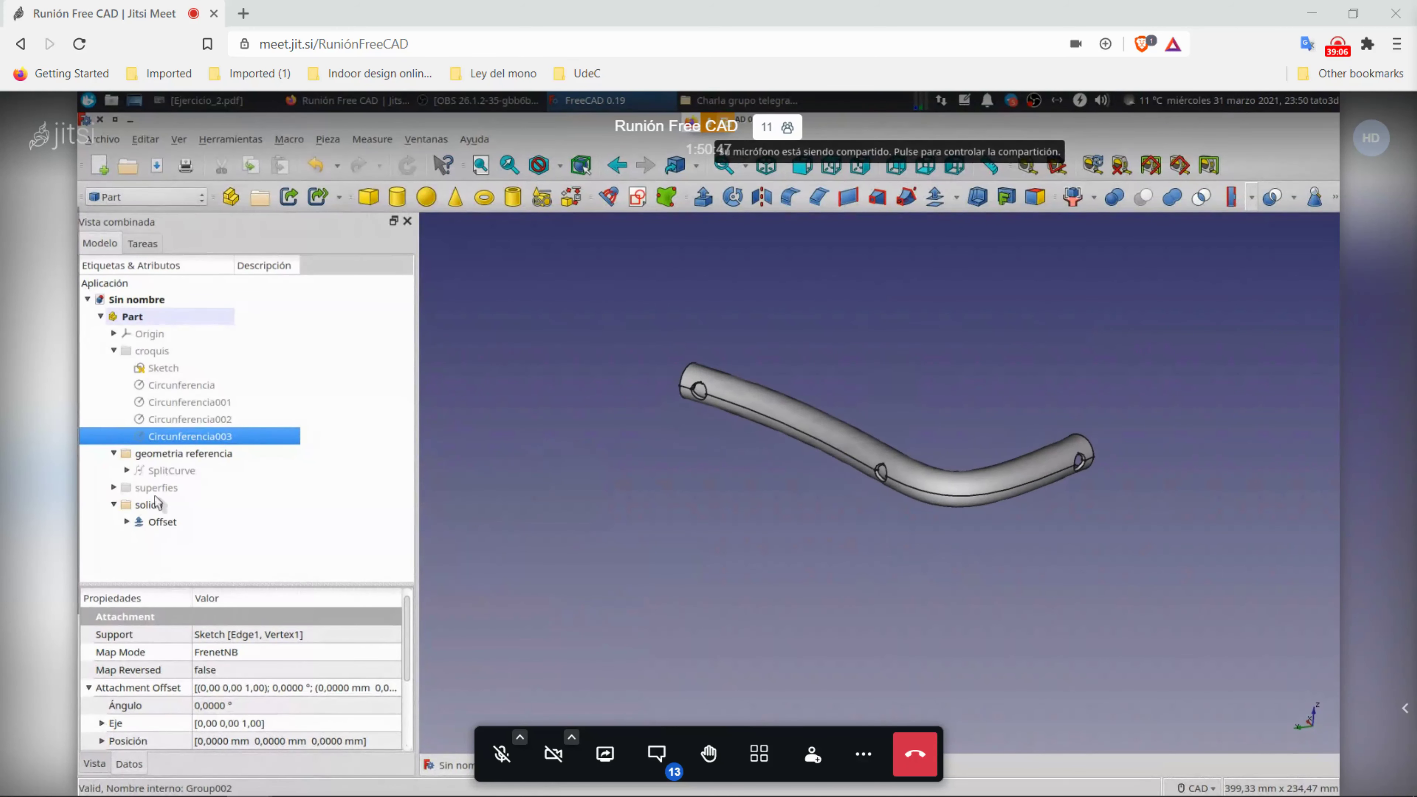
Step: In Sketch, drag the B-spline's end control point down and right, then exit the sketch
double_click(170, 368)
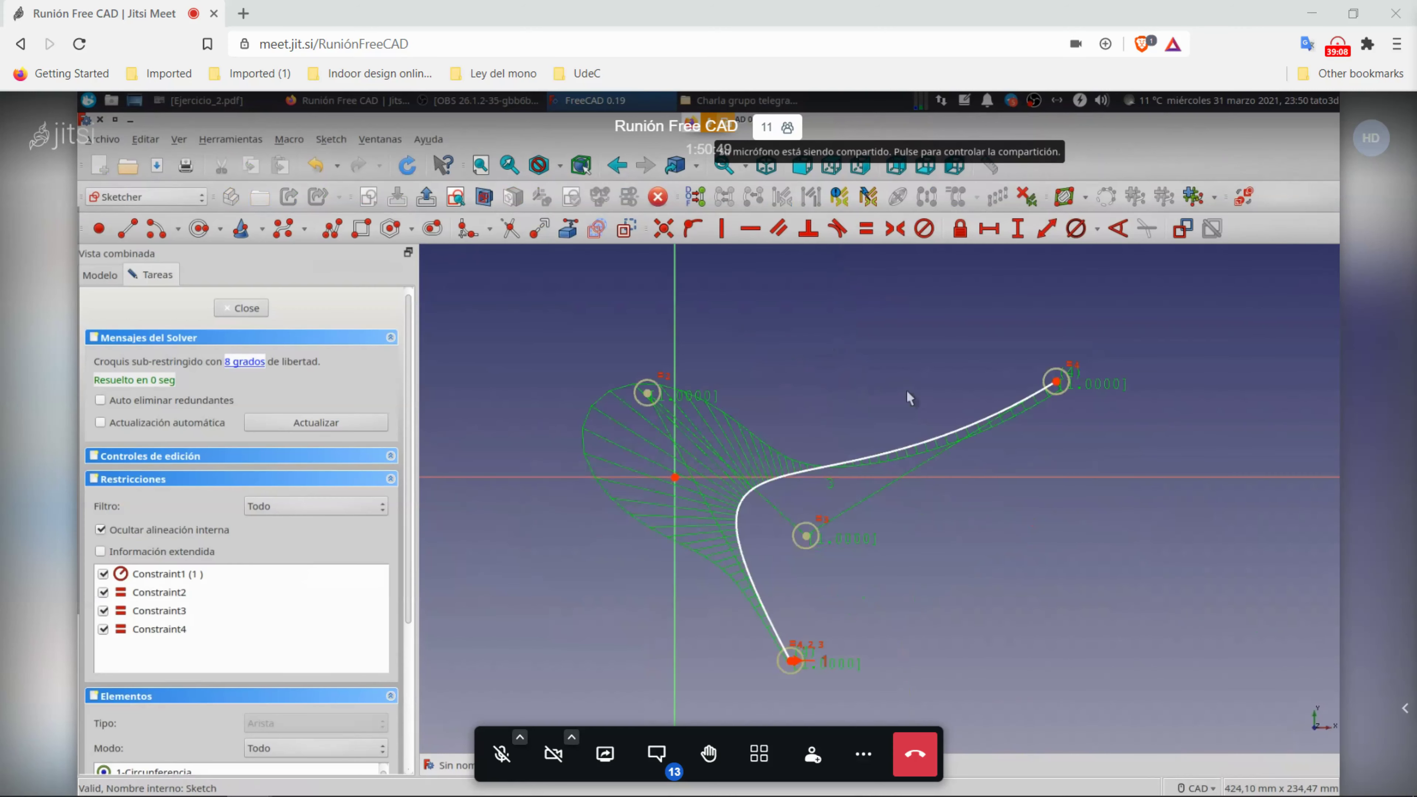
drag(1056, 381, 1137, 599)
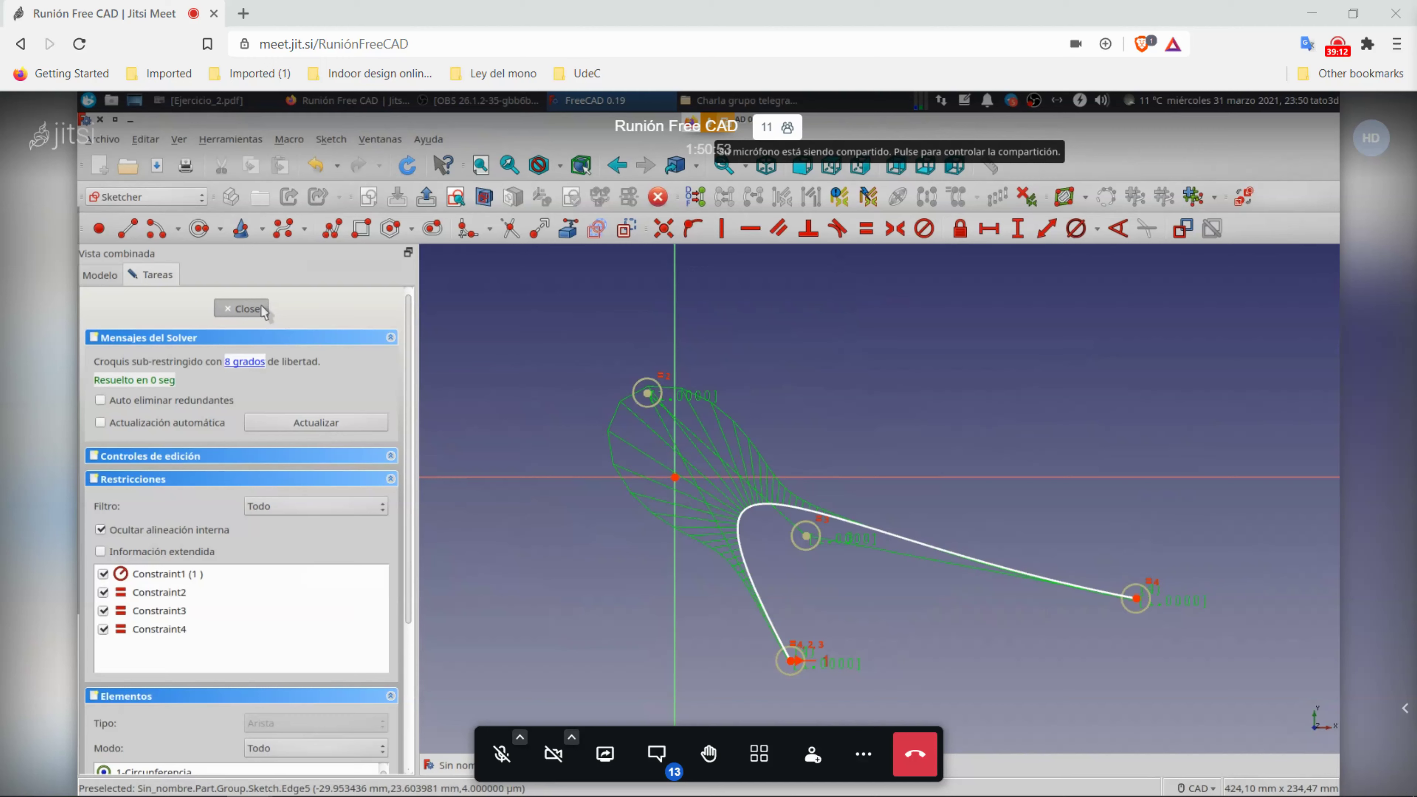
key(Escape)
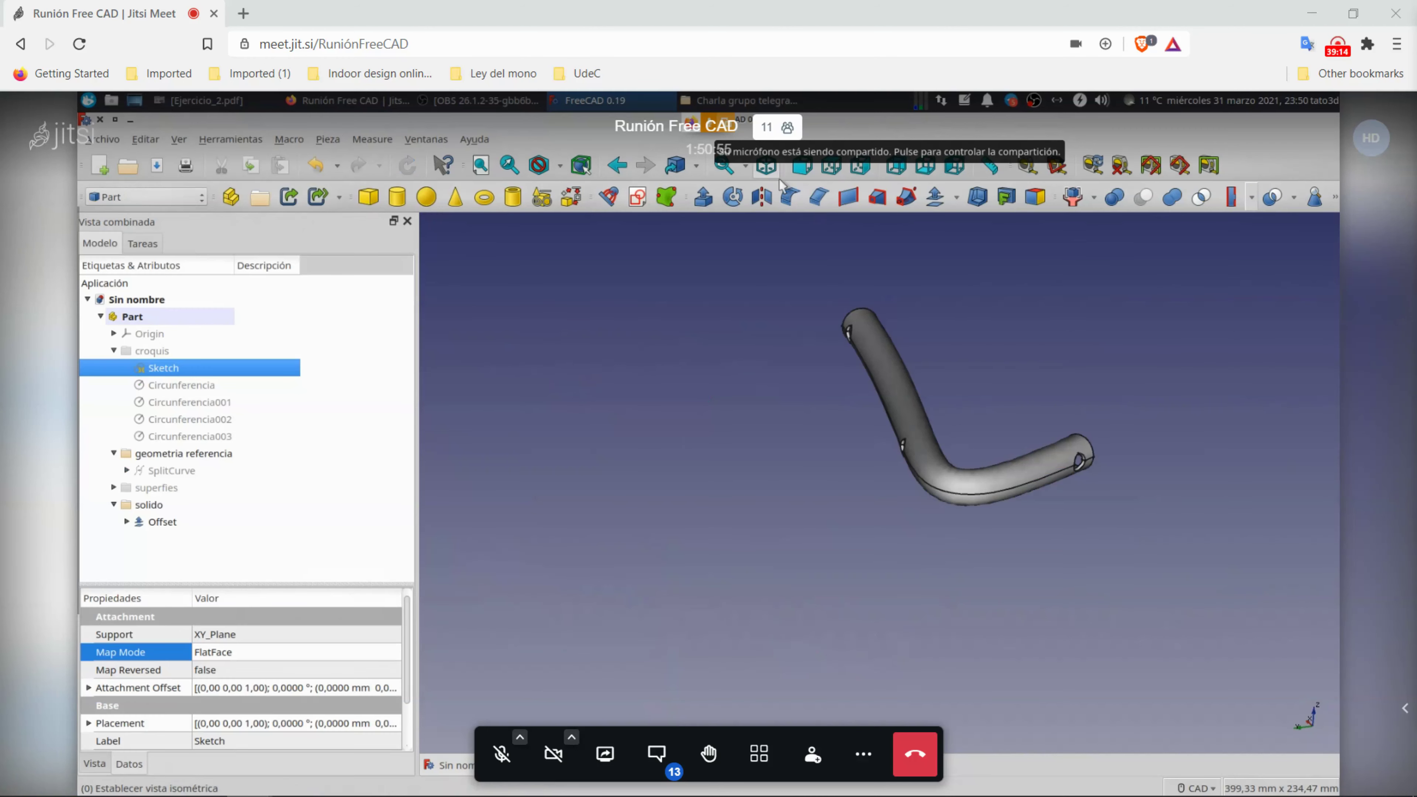
Step: Show the reshaped tube in isometric view and center it in the window
click(768, 167)
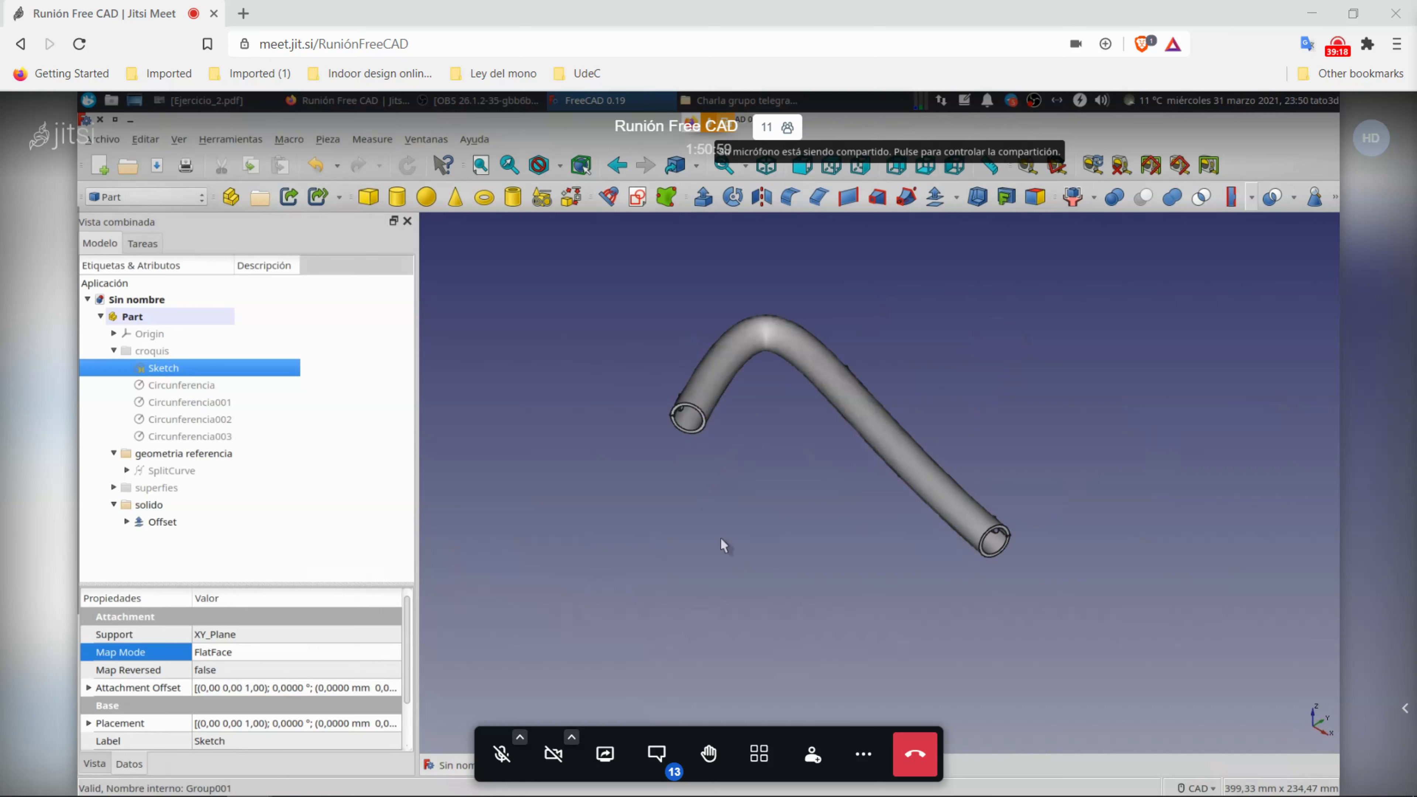
click(807, 496)
middle_drag(807, 497, 796, 519)
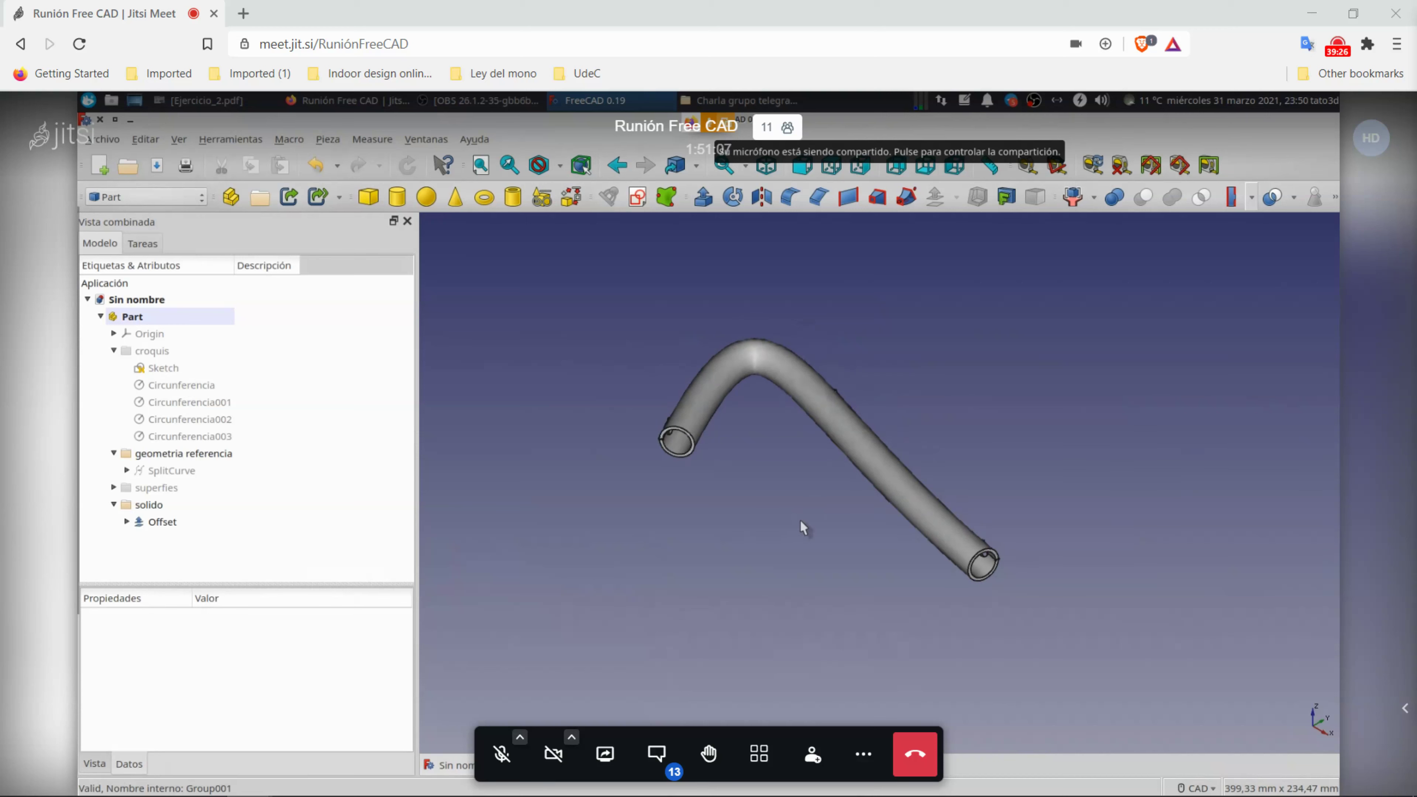
click(501, 753)
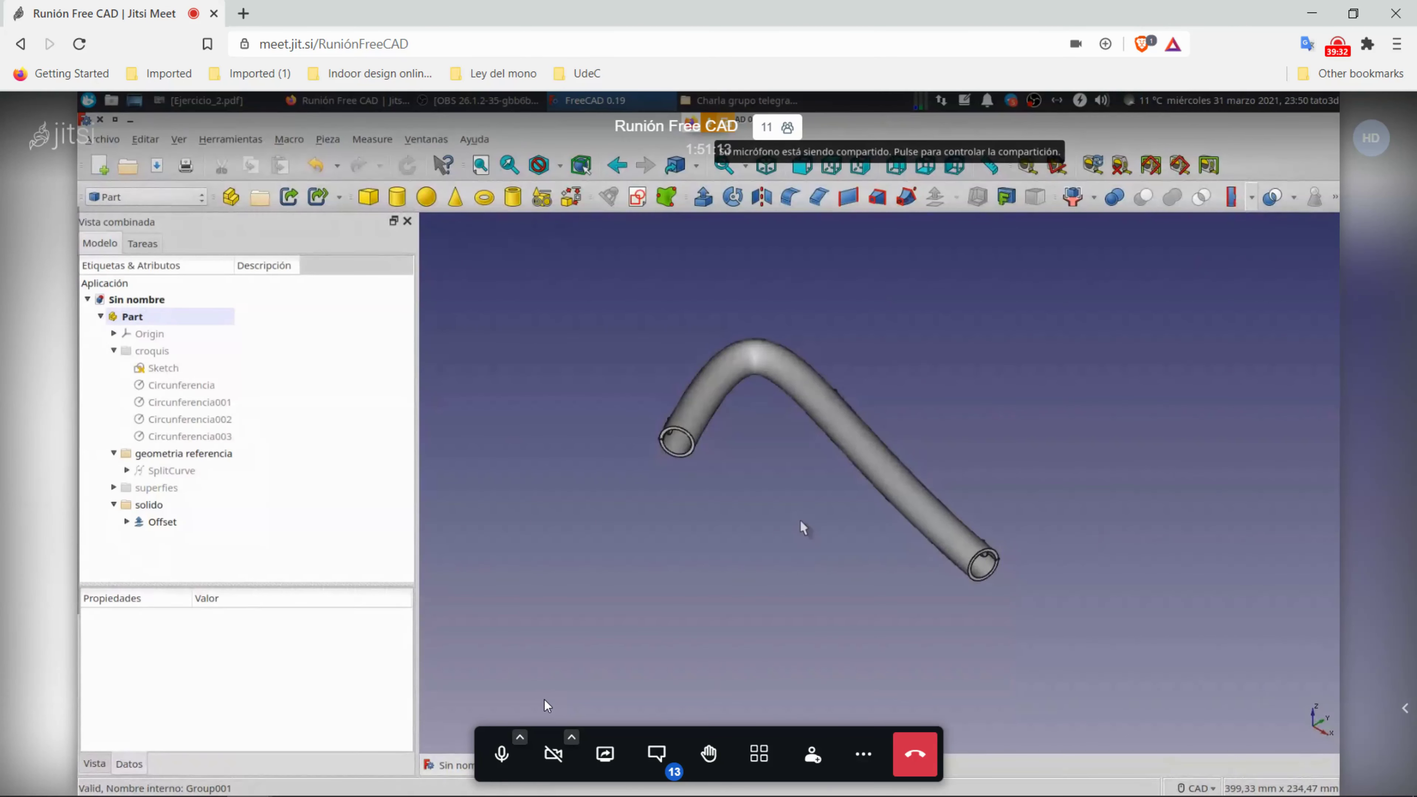
click(501, 754)
Step: Expand the superfies folder, enlarge the model tree area and collapse the croquis folder
click(114, 487)
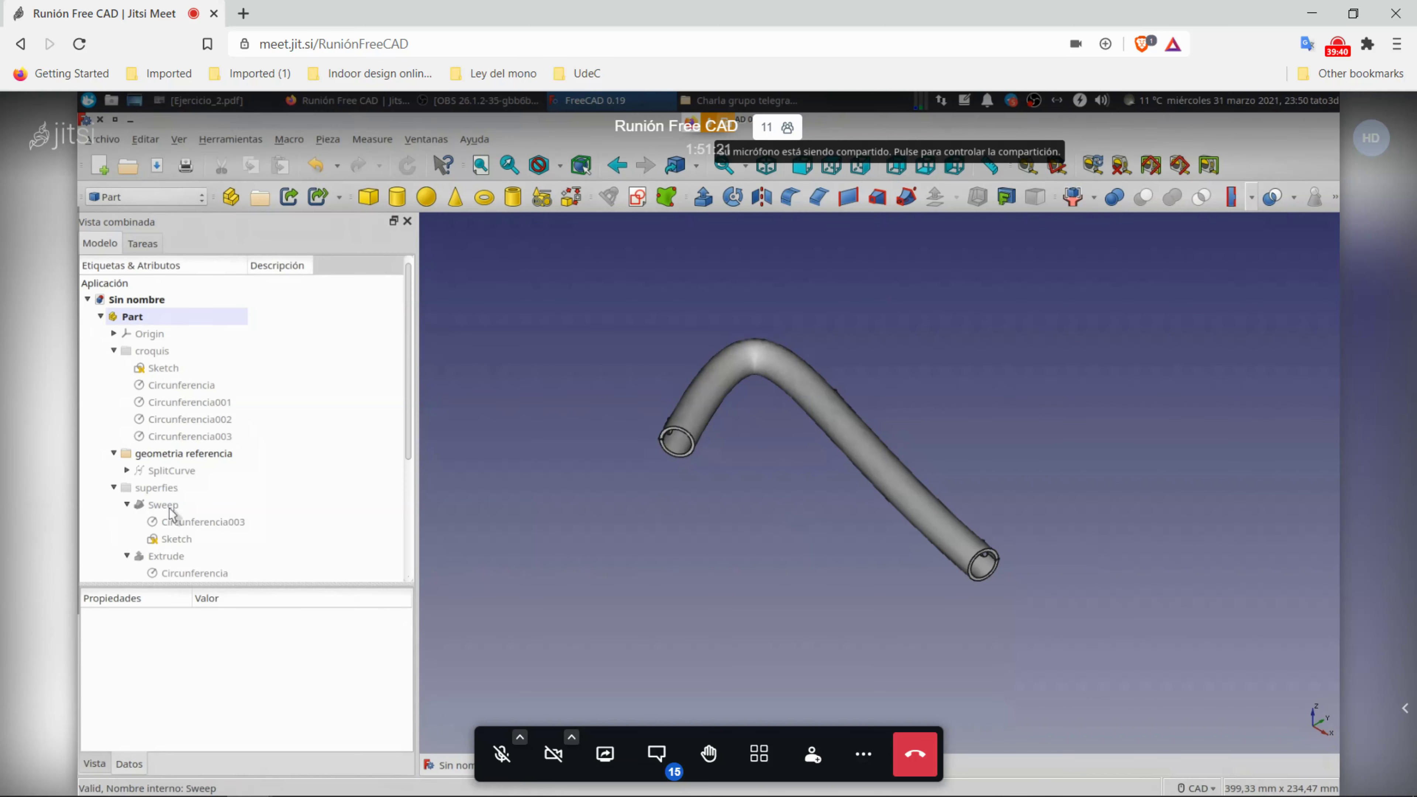
scroll(124, 499, down, 2)
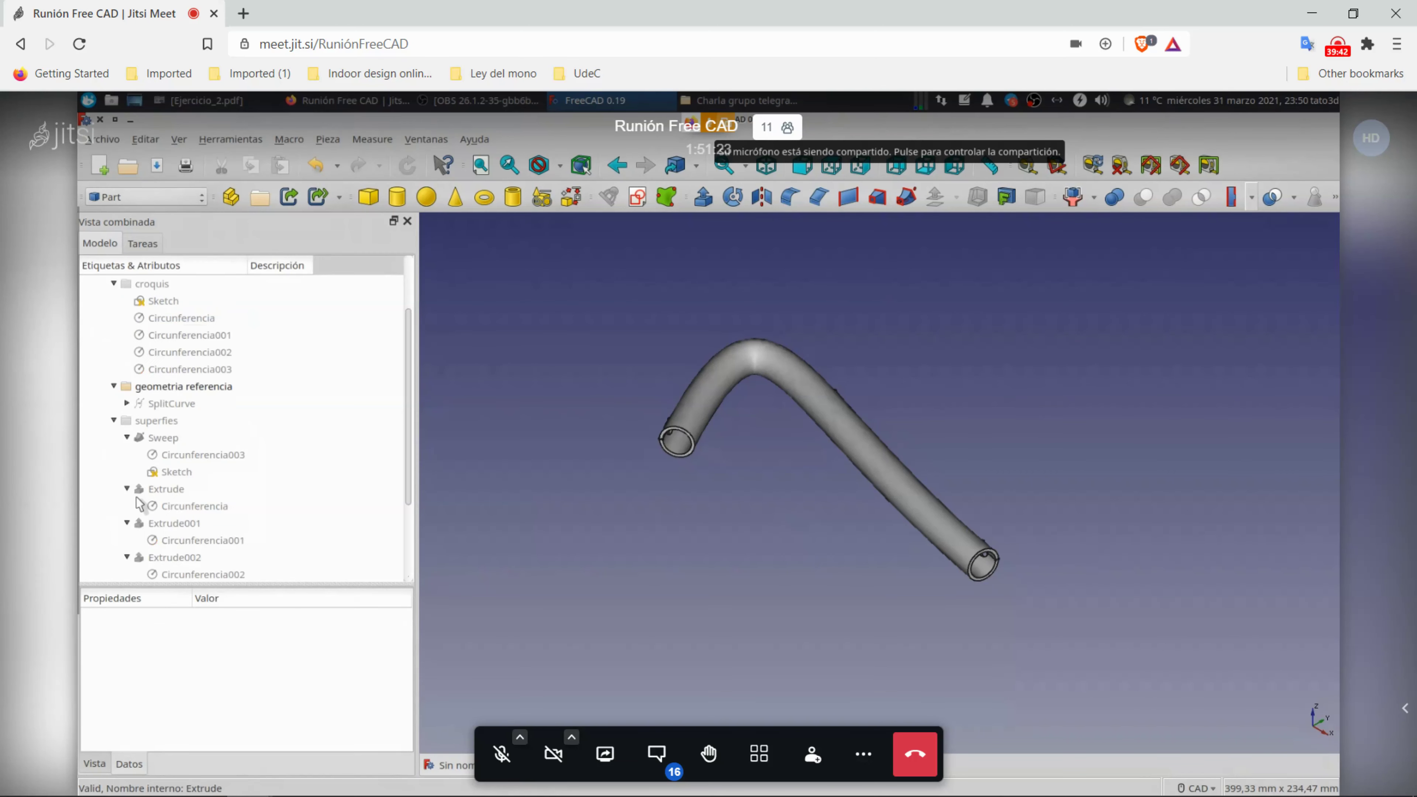
click(167, 505)
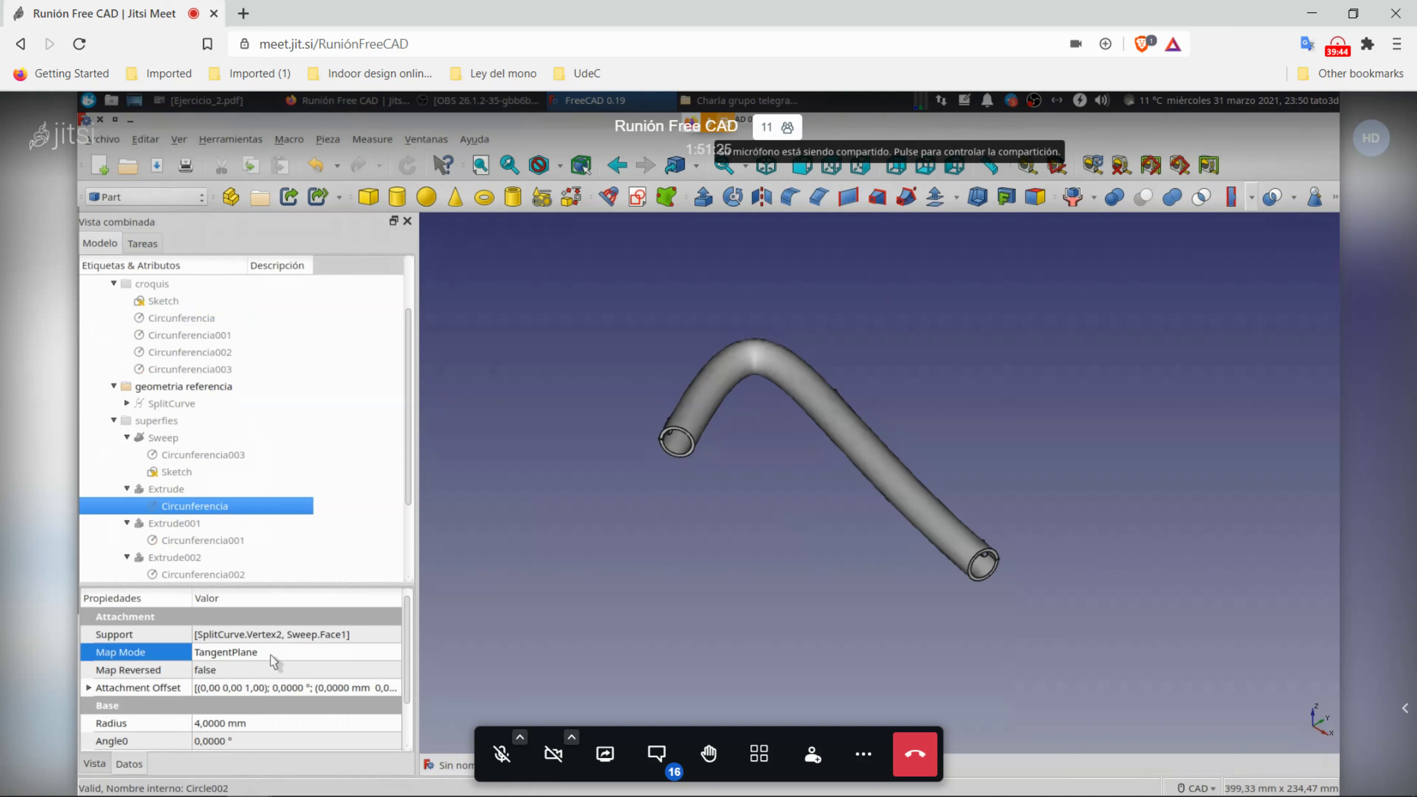
mouse_move(668, 512)
middle_down()
mouse_move(667, 541)
mouse_move(681, 521)
middle_up()
click(672, 539)
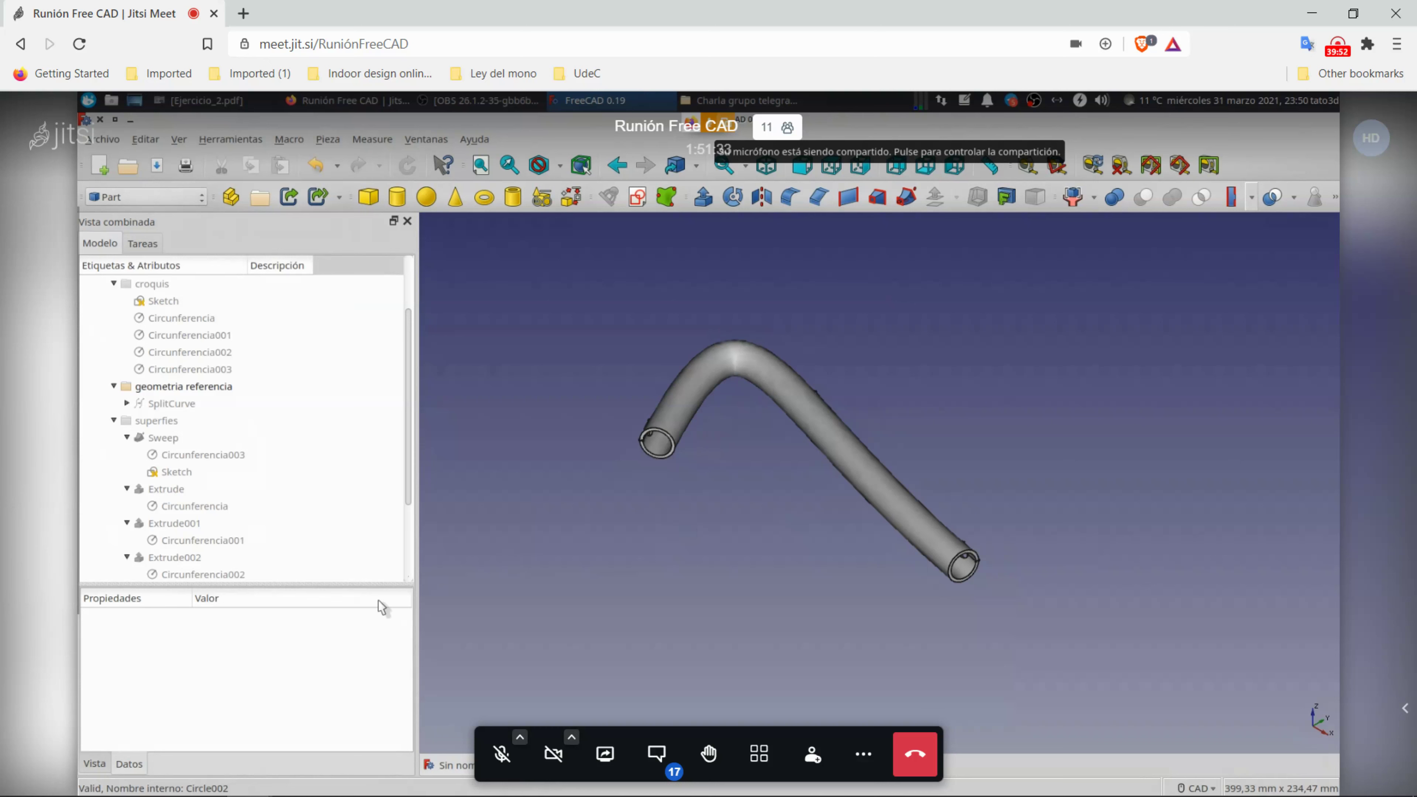
drag(375, 590, 377, 677)
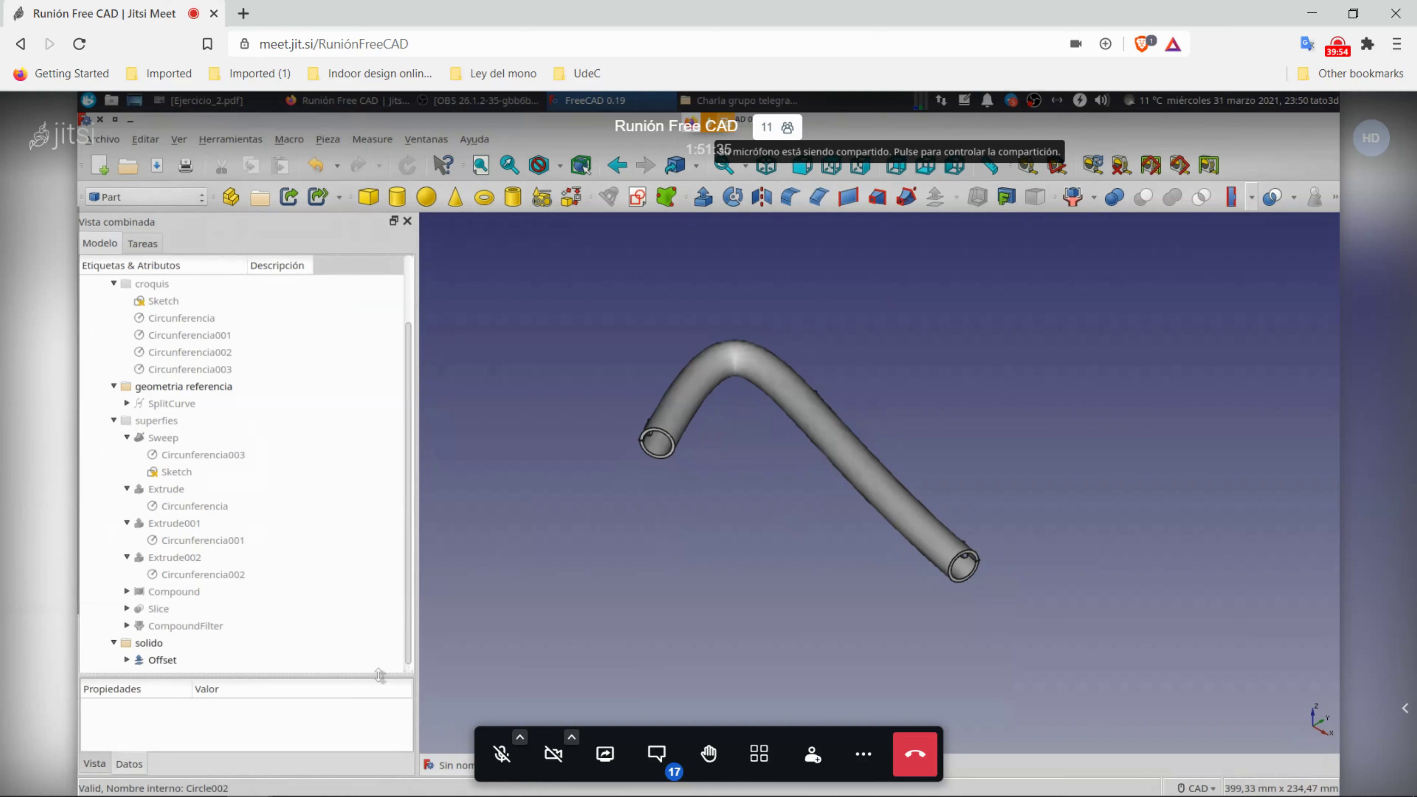
scroll(334, 586, up, 1)
click(113, 352)
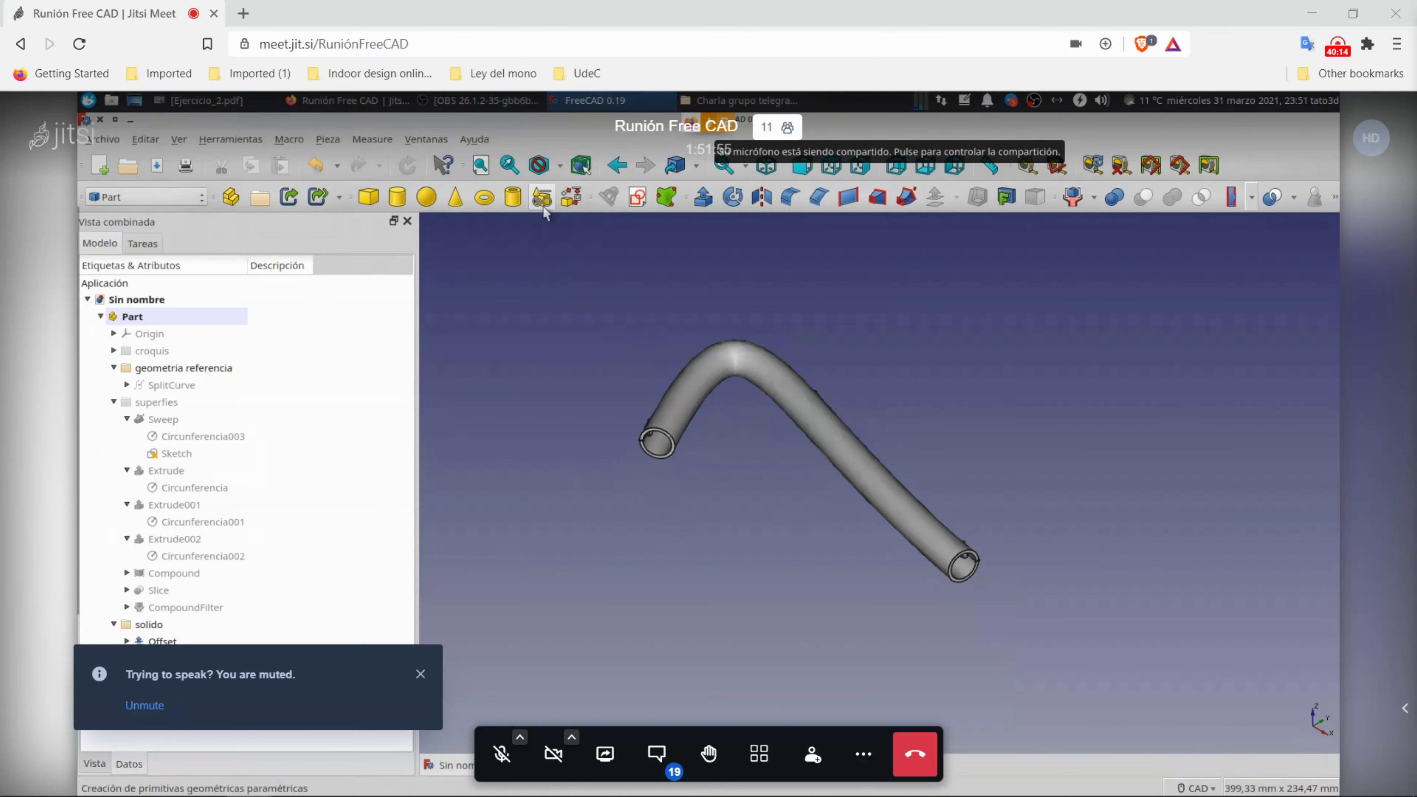
click(421, 674)
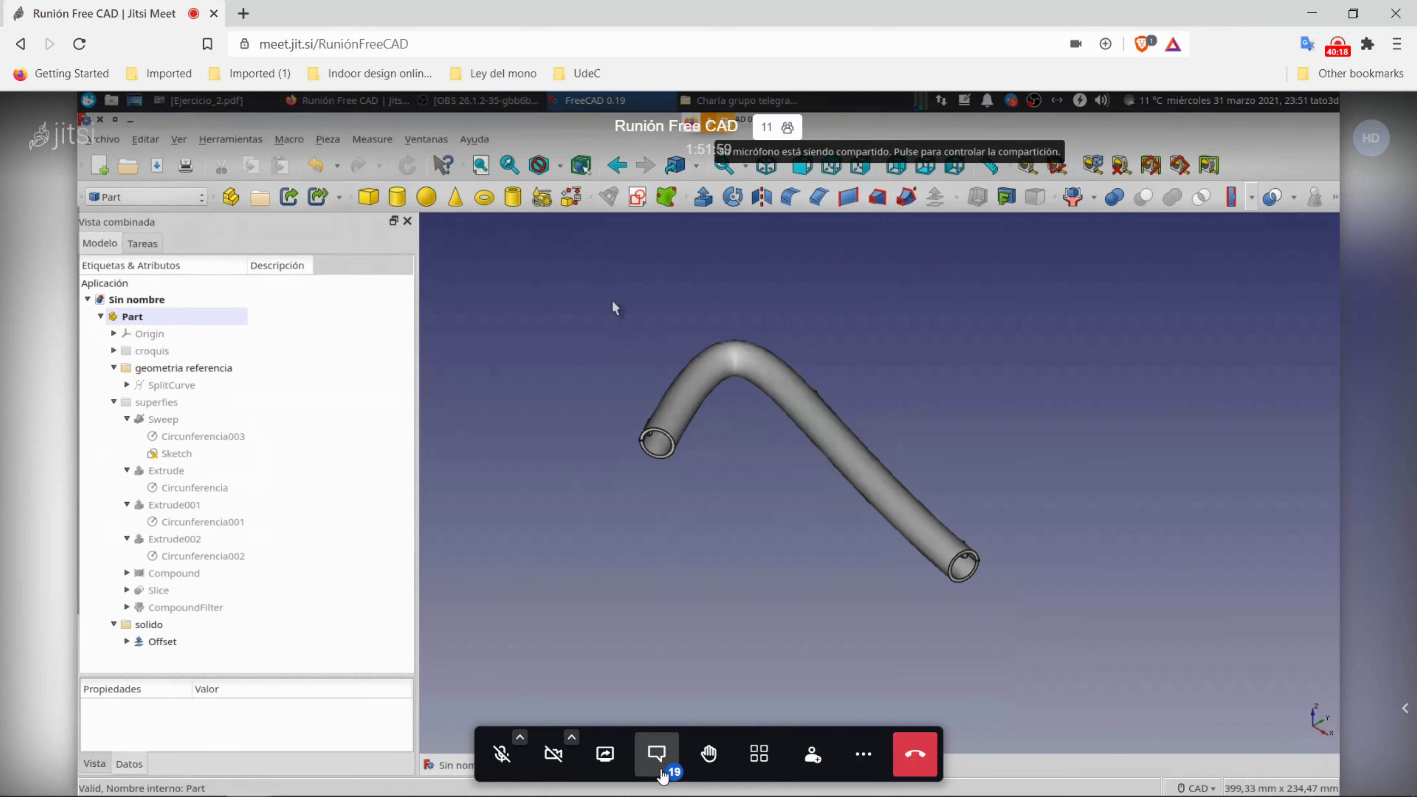
click(657, 754)
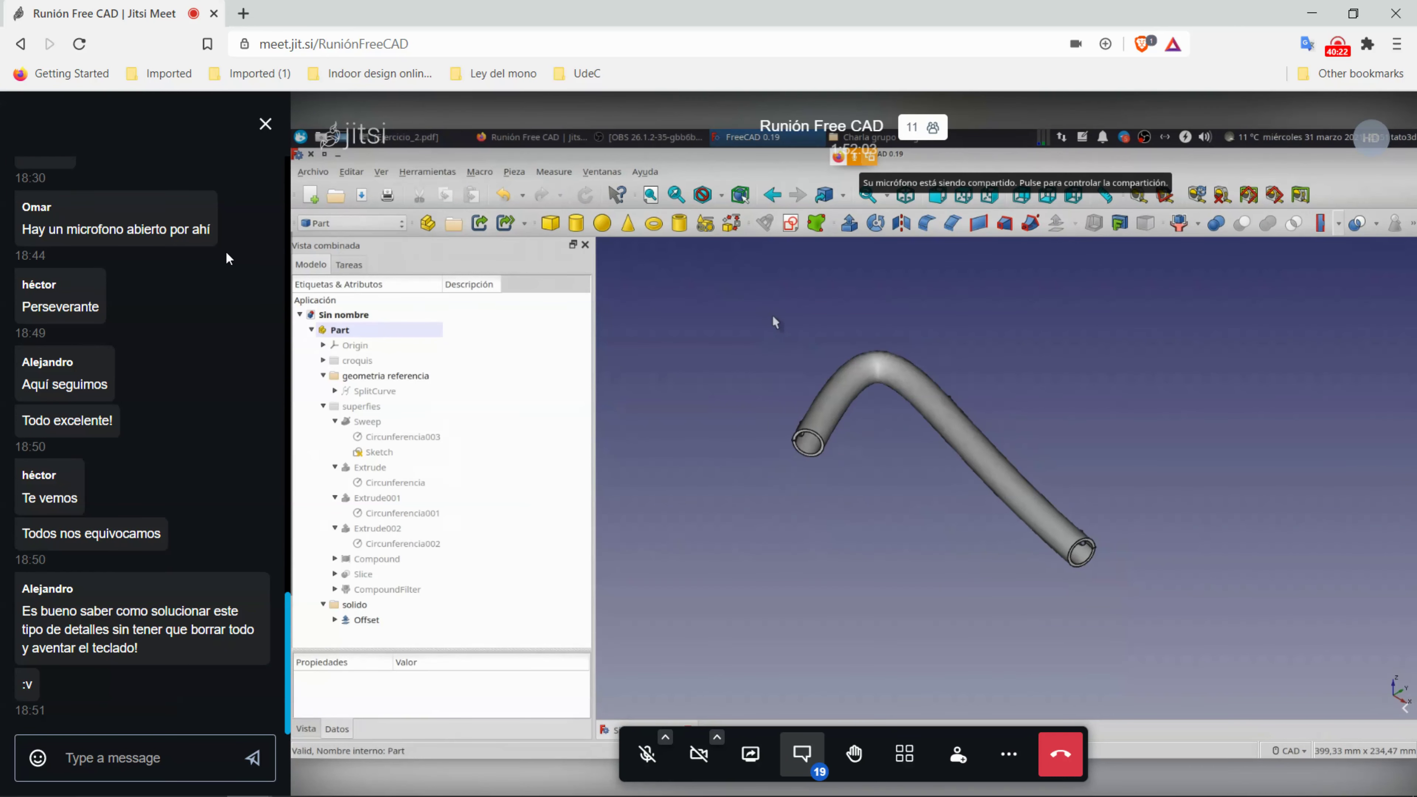
click(265, 124)
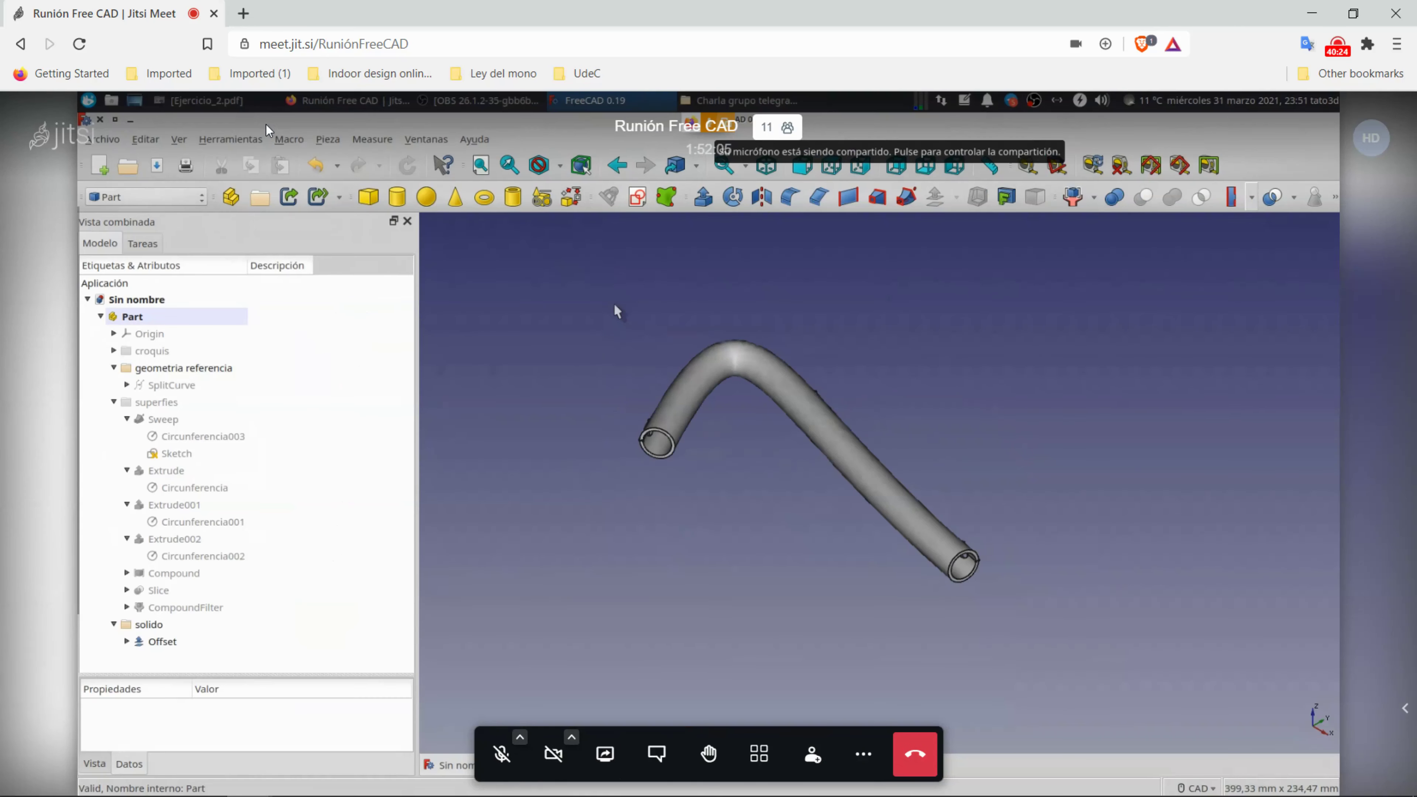